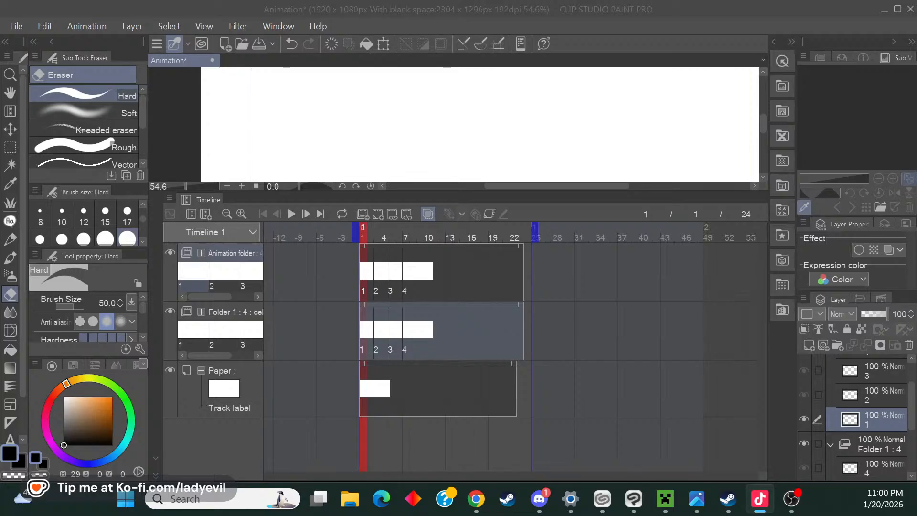
left_click(134, 25)
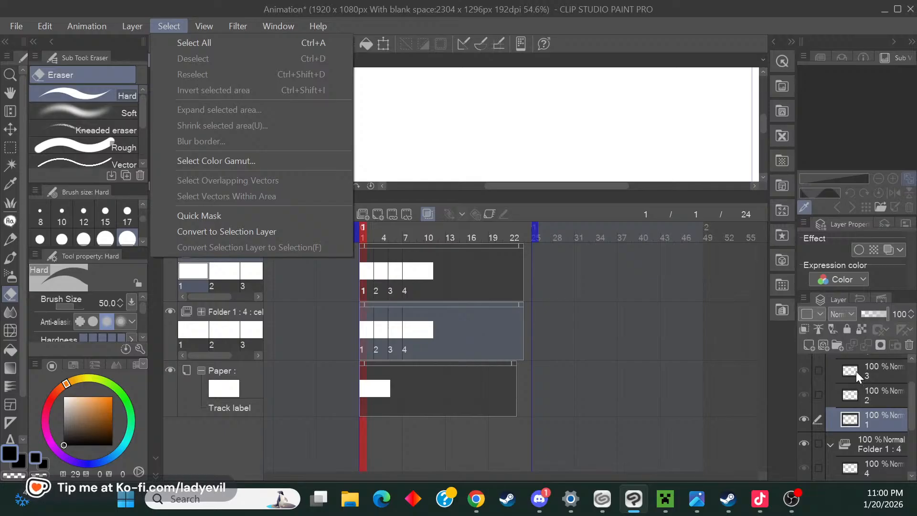
left_click(581, 36)
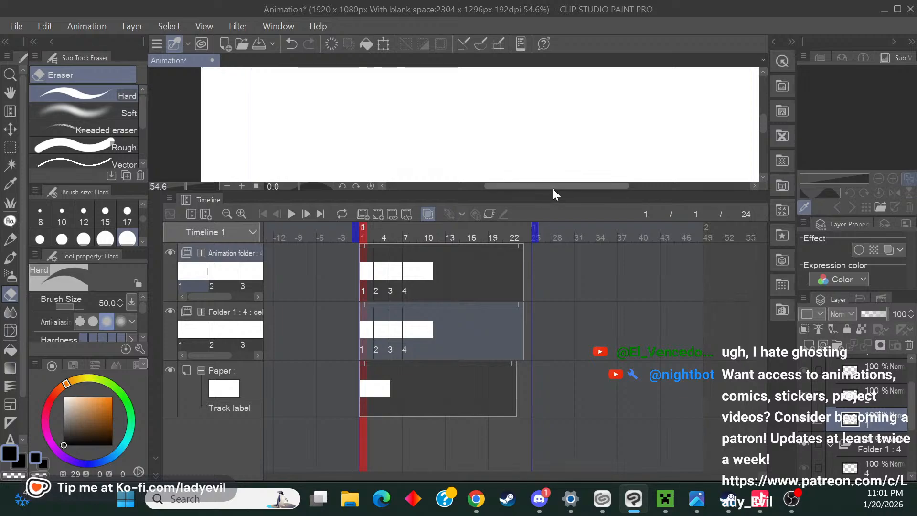
left_click_drag(553, 190, 531, 111)
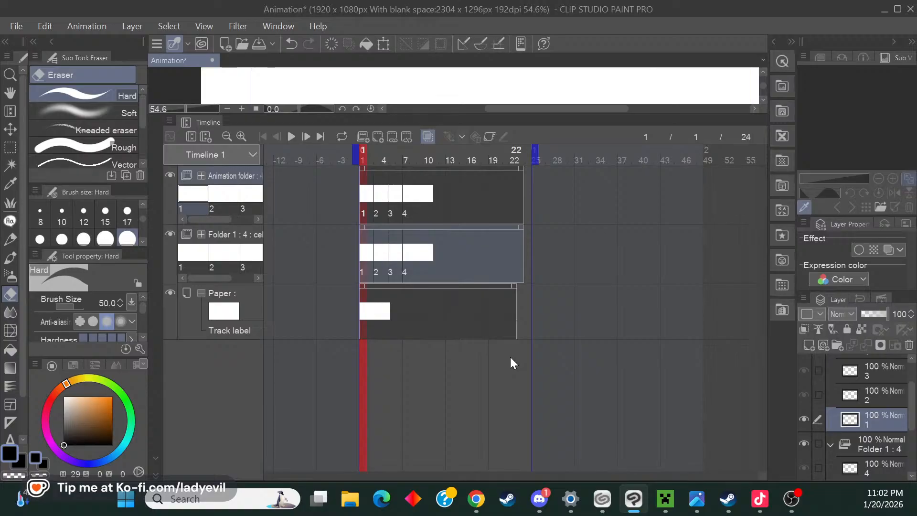
left_click(369, 192)
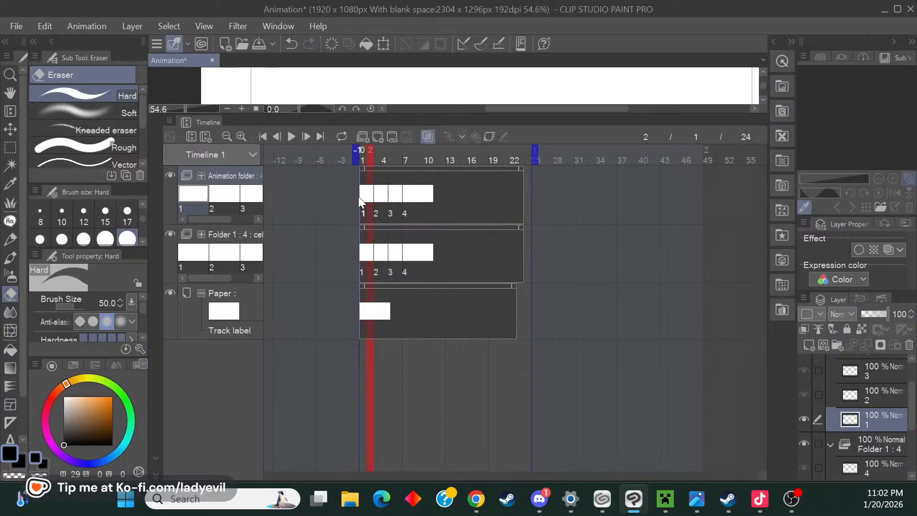
left_click(361, 197)
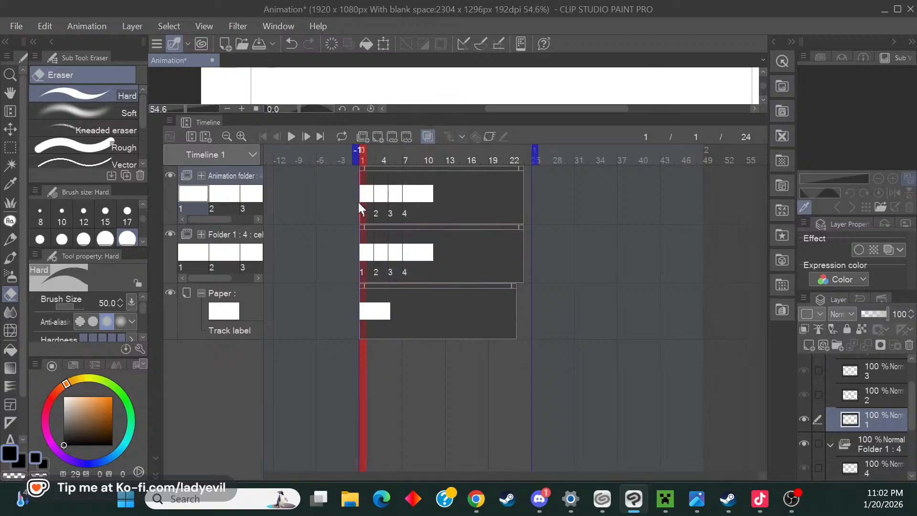
scroll(912, 449, "down", 1)
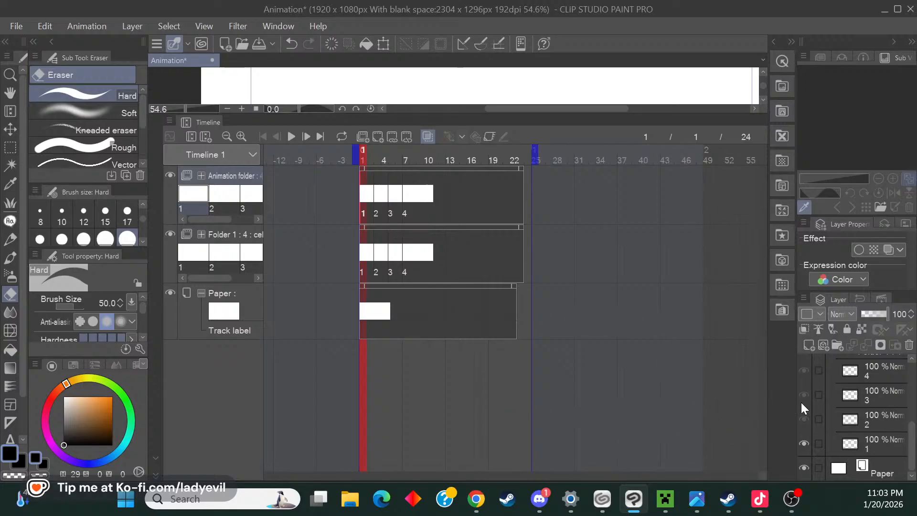
left_click(803, 464)
left_click_drag(912, 437, 902, 371)
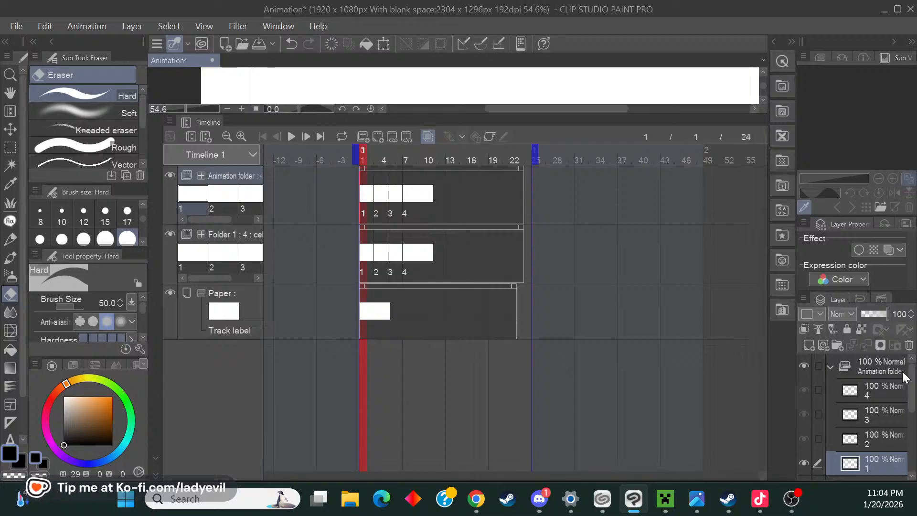
left_click(479, 109)
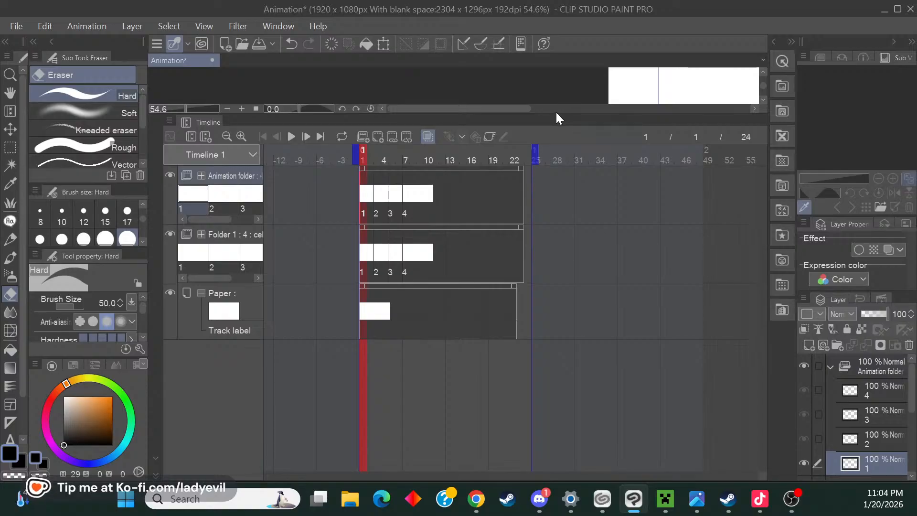
mouse_move(912, 396)
left_mouse_down()
mouse_move(912, 435)
mouse_move(901, 387)
left_mouse_up()
Shrink the timeline to enlarge the canvas area and choose the Artemus Big Boy pencil.
left_click_drag(546, 116, 499, 453)
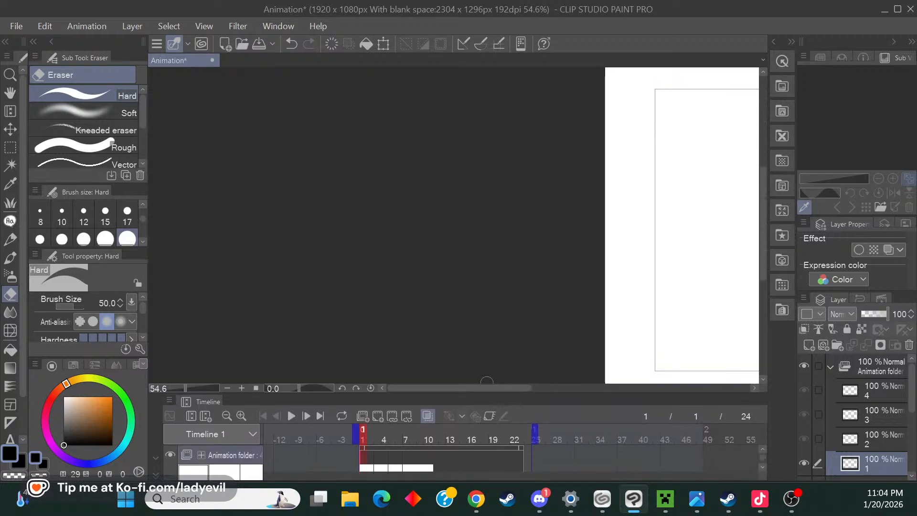
left_click_drag(505, 387, 611, 384)
left_click(11, 241)
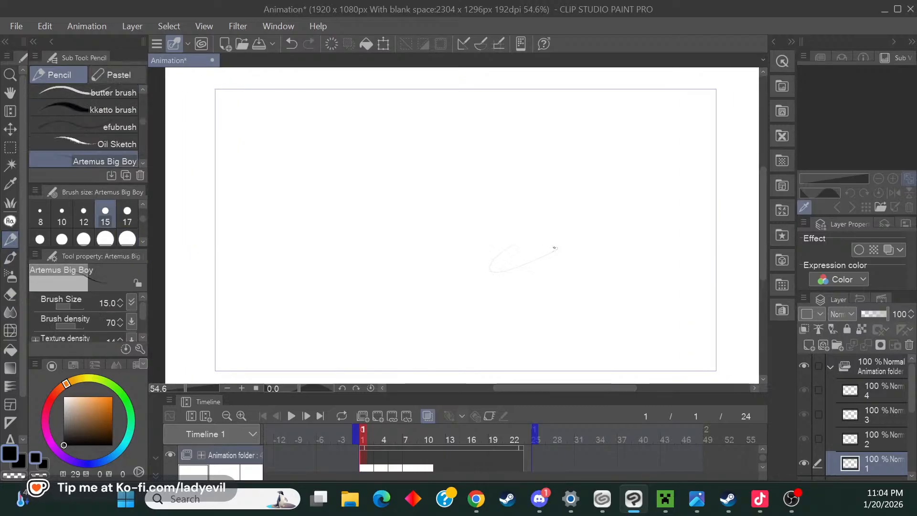
left_click_drag(555, 248, 572, 238)
left_click(291, 43)
key("alt+Tab")
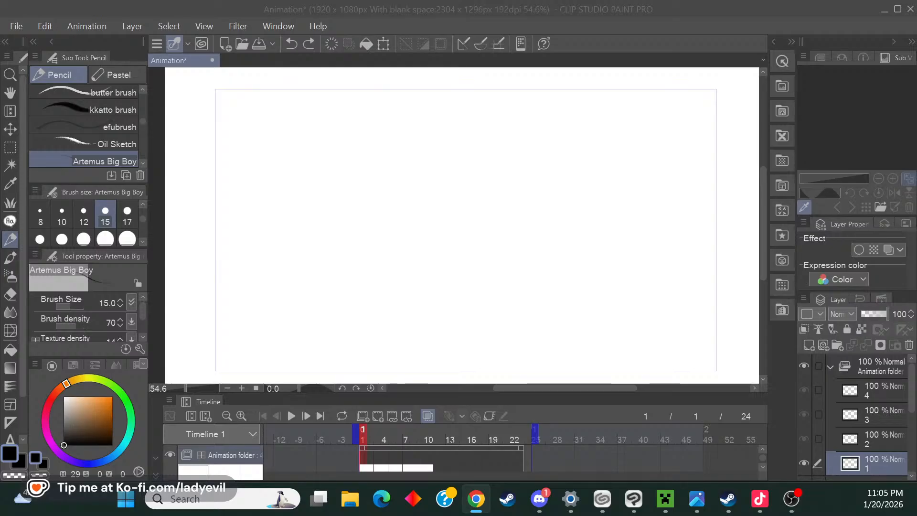
Set the Artemus Big Boy pencil's brush size to 8.
mouse_move(762, 223)
left_mouse_down()
mouse_move(764, 237)
mouse_move(762, 218)
left_mouse_up()
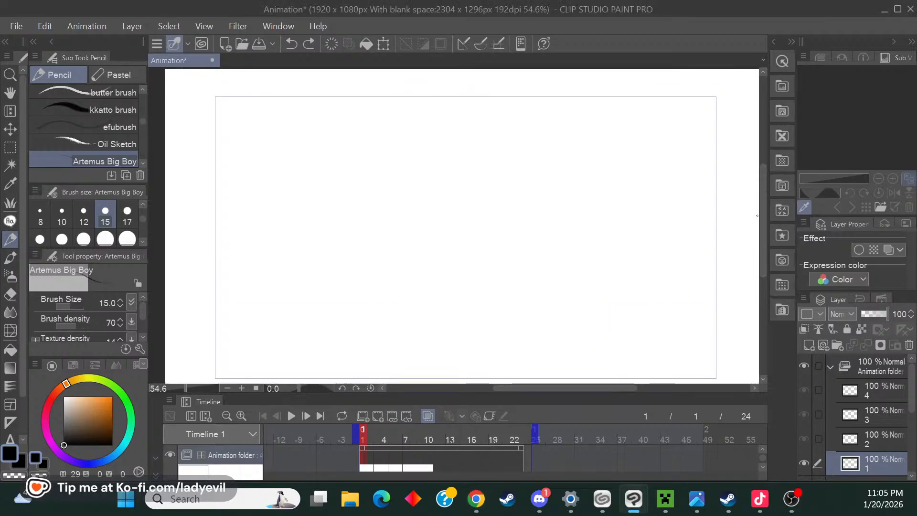
left_click(242, 388)
left_click(242, 388)
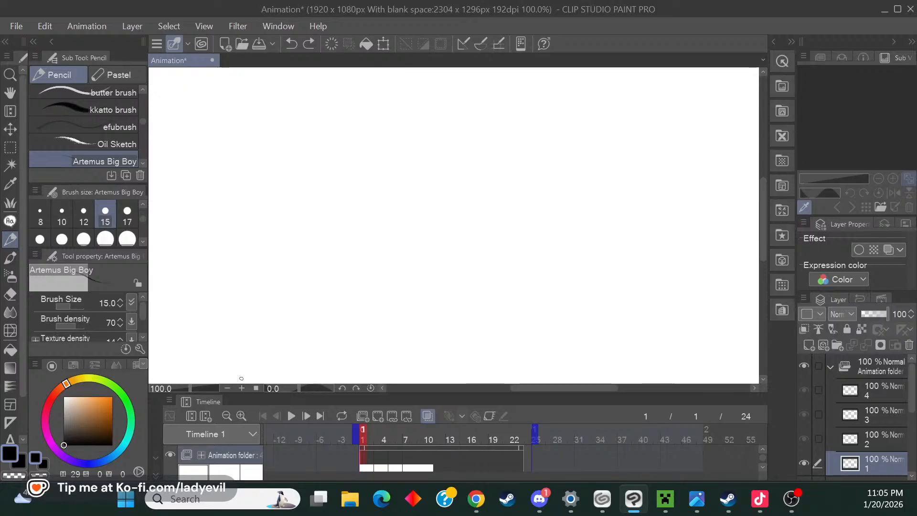
left_click_drag(550, 387, 584, 382)
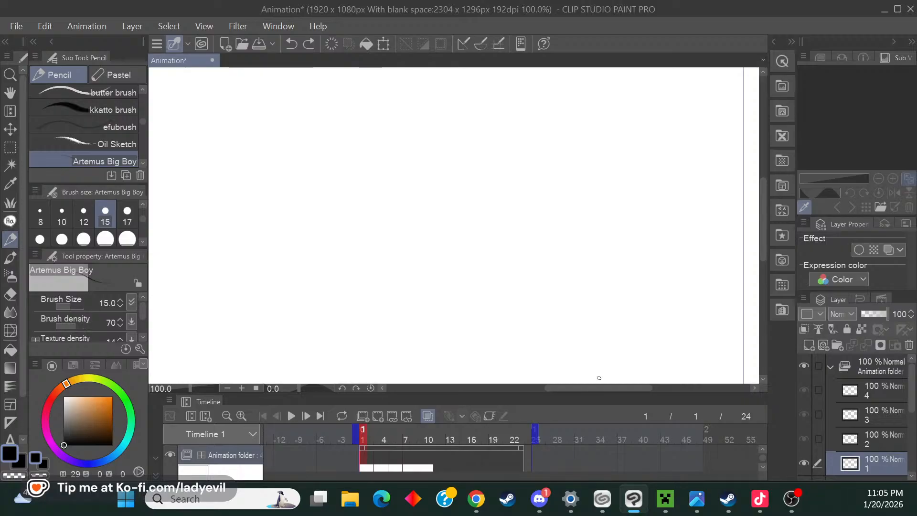
left_click(62, 208)
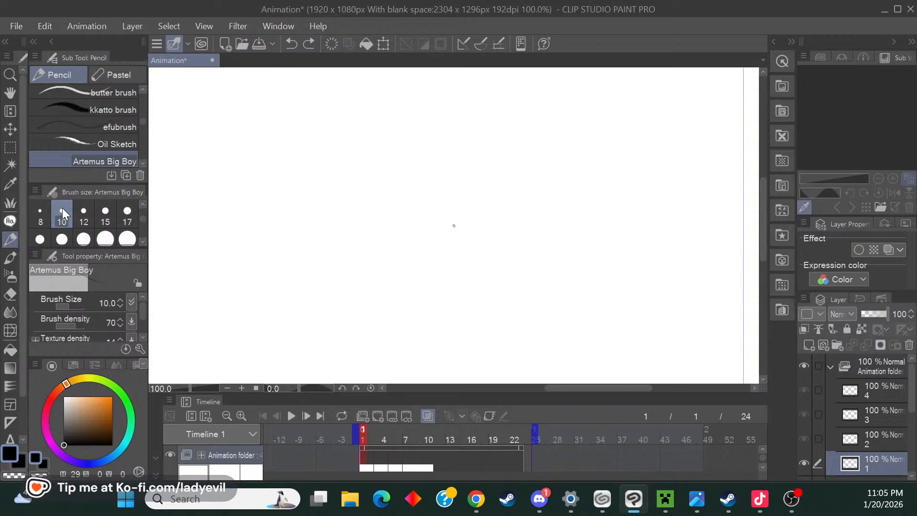
mouse_move(761, 229)
left_mouse_down()
mouse_move(756, 193)
mouse_move(755, 211)
left_mouse_up()
left_click(41, 213)
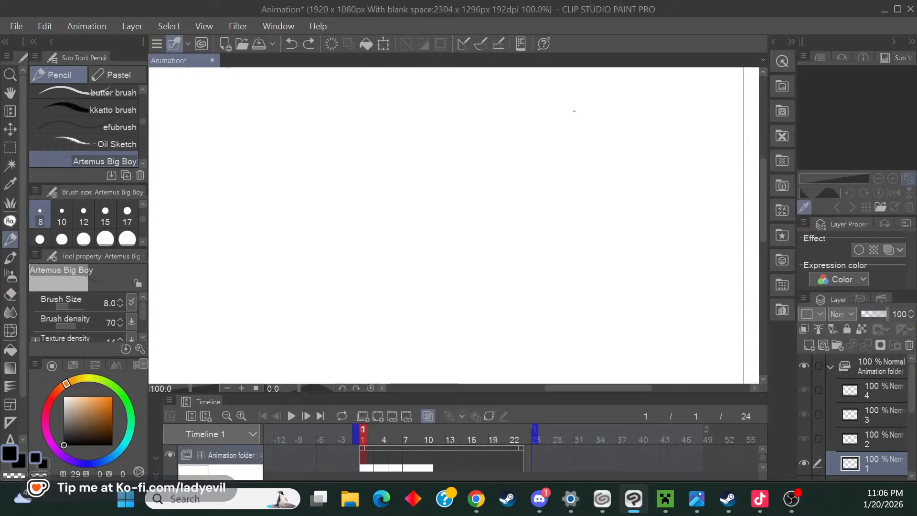
mouse_move(591, 139)
left_mouse_down()
mouse_move(585, 143)
mouse_move(623, 112)
left_mouse_up()
mouse_move(579, 162)
left_mouse_down()
mouse_move(573, 125)
mouse_move(626, 136)
left_mouse_up()
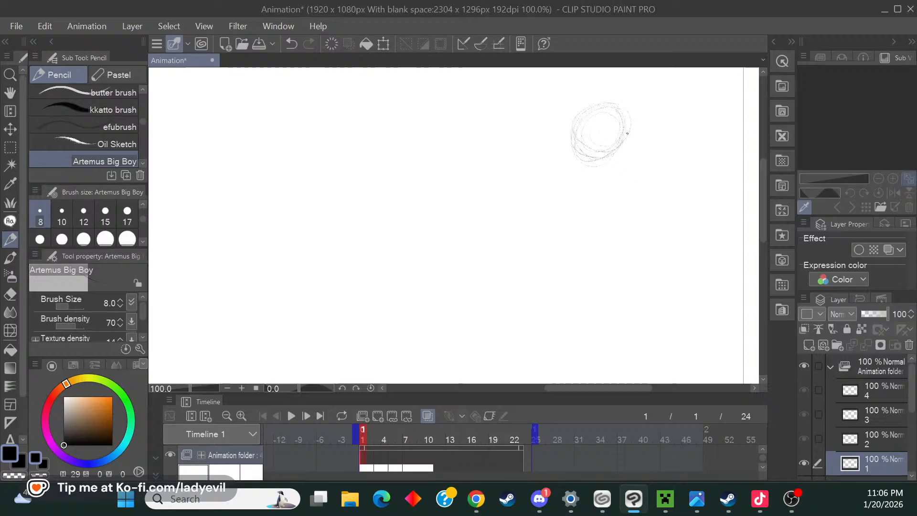
left_click(284, 47)
Sketch a rough body on cel 1 with a curved centre line, arched shoulder line, torso sides and hip curves.
left_click_drag(596, 143, 608, 319)
mouse_move(595, 131)
left_mouse_down()
mouse_move(596, 312)
mouse_move(594, 164)
mouse_move(601, 299)
left_mouse_up()
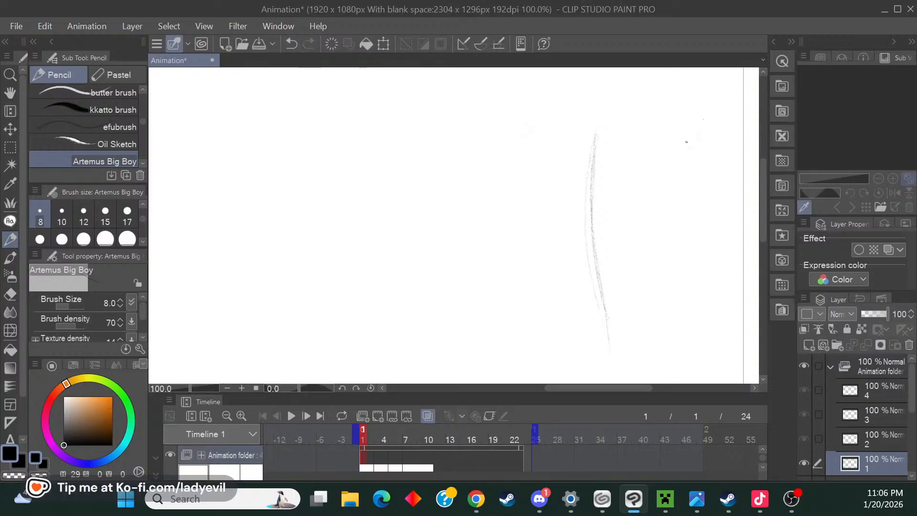
left_click_drag(703, 119, 681, 152)
left_click_drag(553, 147, 614, 127)
left_click_drag(548, 149, 581, 223)
mouse_move(642, 143)
left_mouse_down()
mouse_move(634, 212)
mouse_move(645, 177)
left_mouse_up()
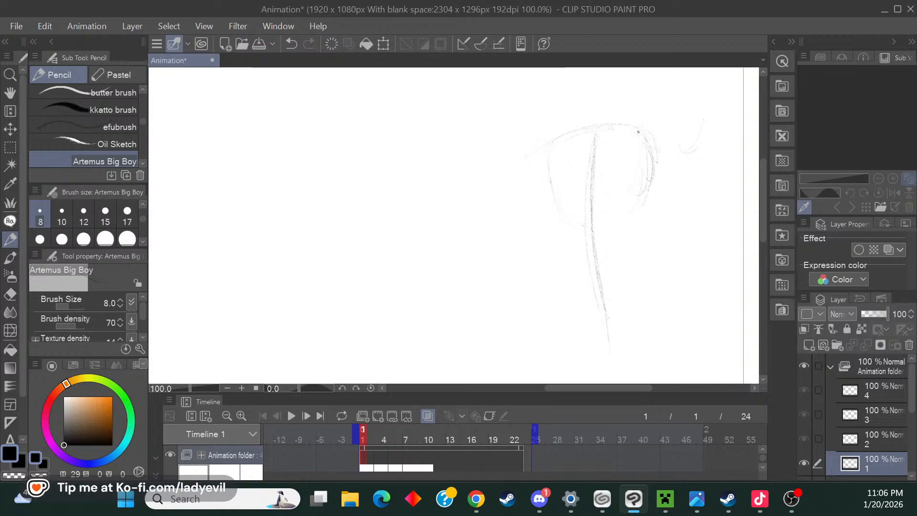
left_click_drag(637, 131, 660, 161)
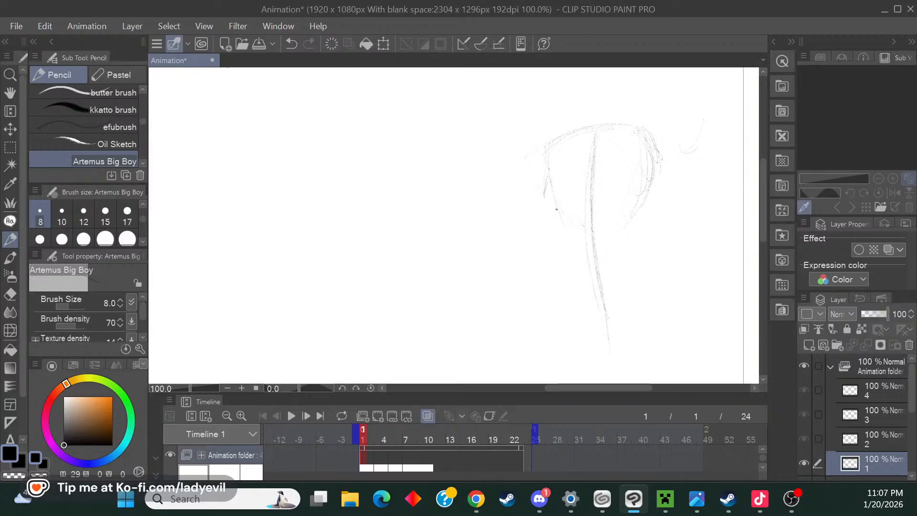
mouse_move(547, 204)
left_mouse_down()
mouse_move(585, 226)
mouse_move(575, 232)
mouse_move(587, 251)
mouse_move(577, 245)
left_mouse_up()
left_click_drag(647, 240, 669, 306)
Scale the body sketch down with a transform and move it higher on the page.
key("ctrl+t")
left_click_drag(527, 380, 557, 315)
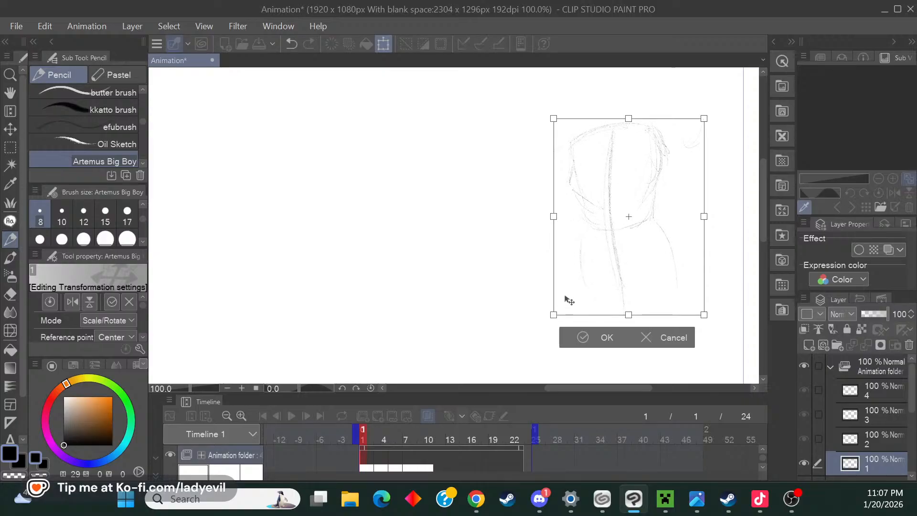
left_click_drag(645, 283, 650, 237)
left_click(596, 295)
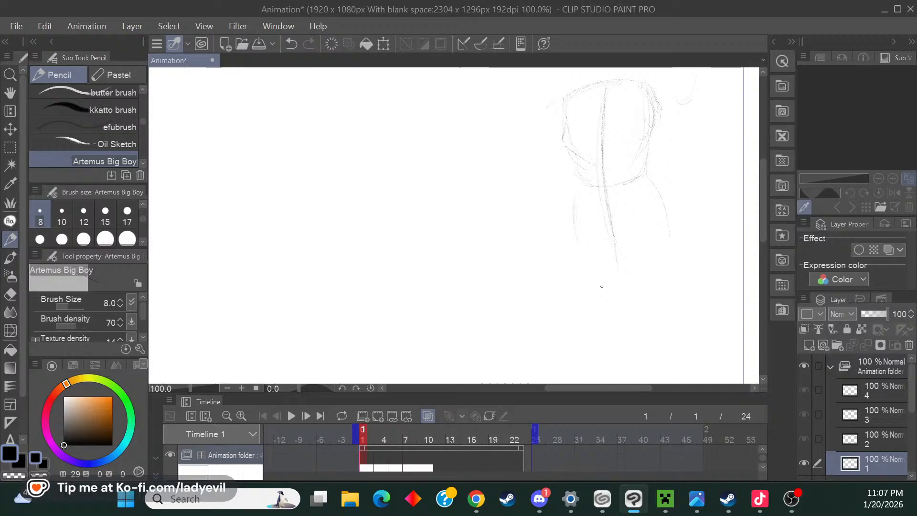
Sketch the thigh outline below the torso, the opposite hip edge and a small circle at the knee.
left_click_drag(665, 212, 671, 257)
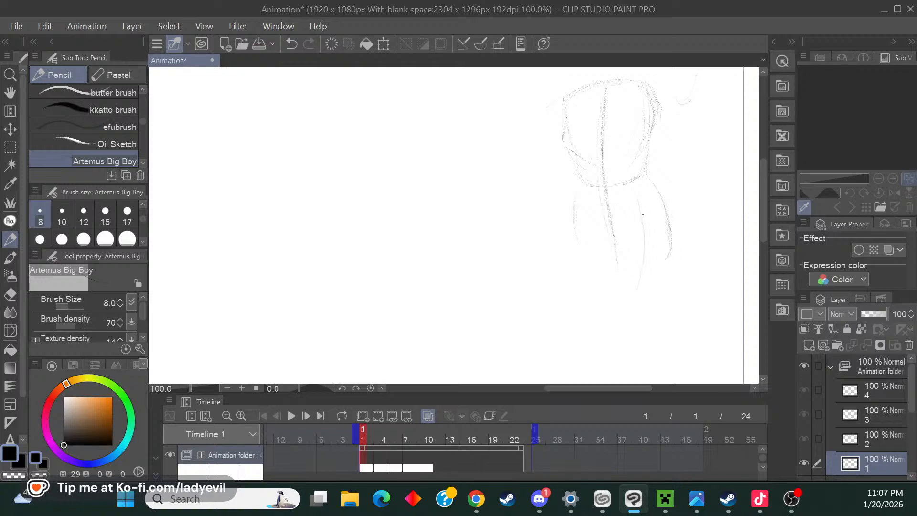
mouse_move(642, 178)
left_mouse_down()
mouse_move(609, 207)
mouse_move(620, 268)
left_mouse_up()
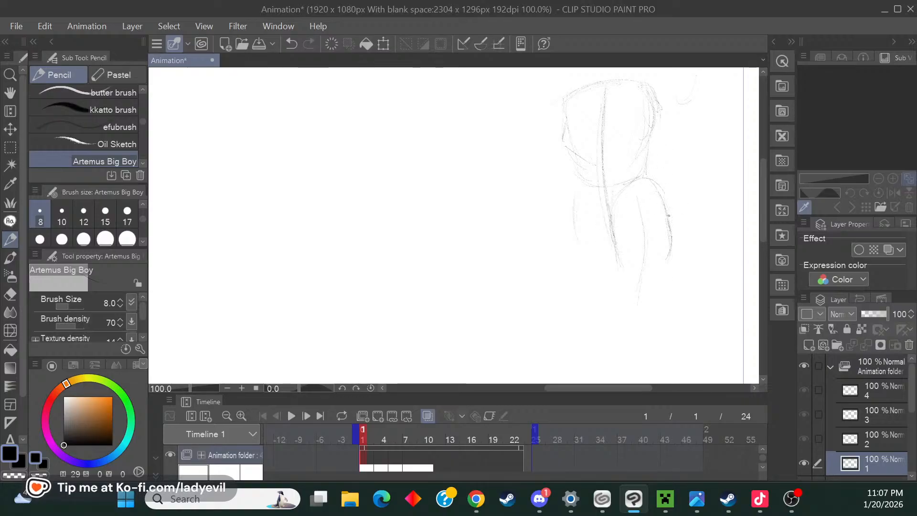
left_click_drag(655, 185, 666, 257)
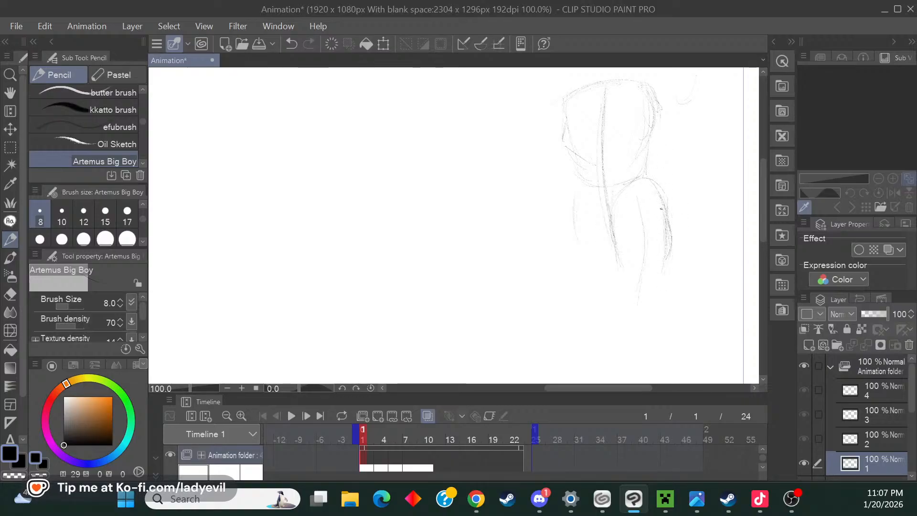
mouse_move(662, 208)
left_mouse_down()
mouse_move(668, 262)
mouse_move(656, 296)
left_mouse_up()
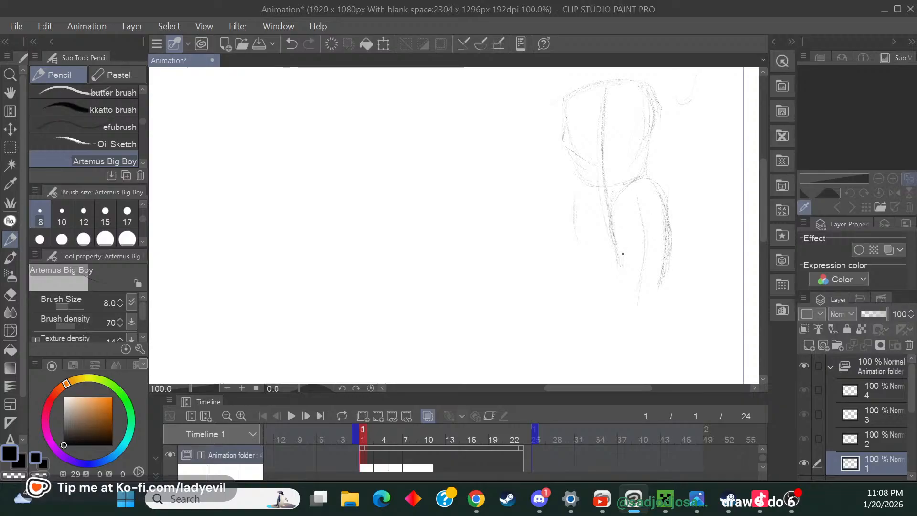
mouse_move(622, 253)
left_mouse_down()
mouse_move(660, 288)
mouse_move(655, 301)
left_mouse_up()
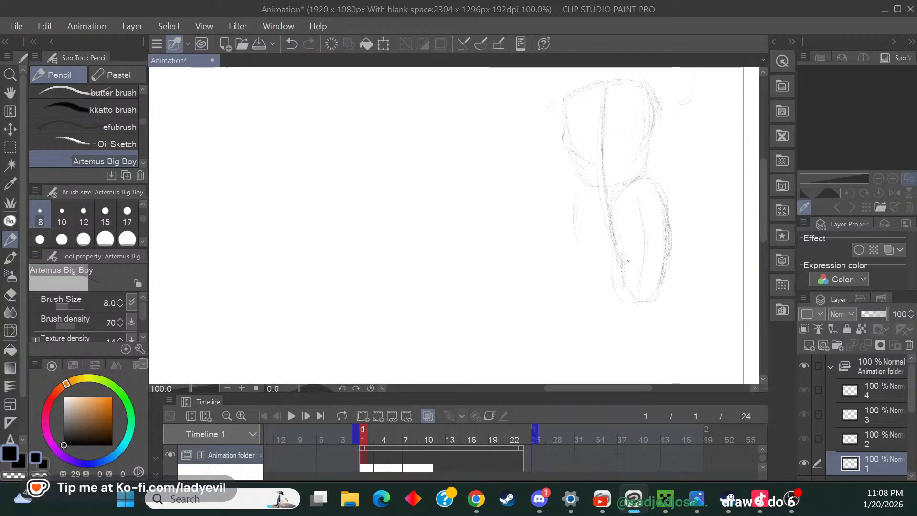
mouse_move(578, 202)
left_mouse_down()
mouse_move(580, 177)
mouse_move(576, 196)
left_mouse_up()
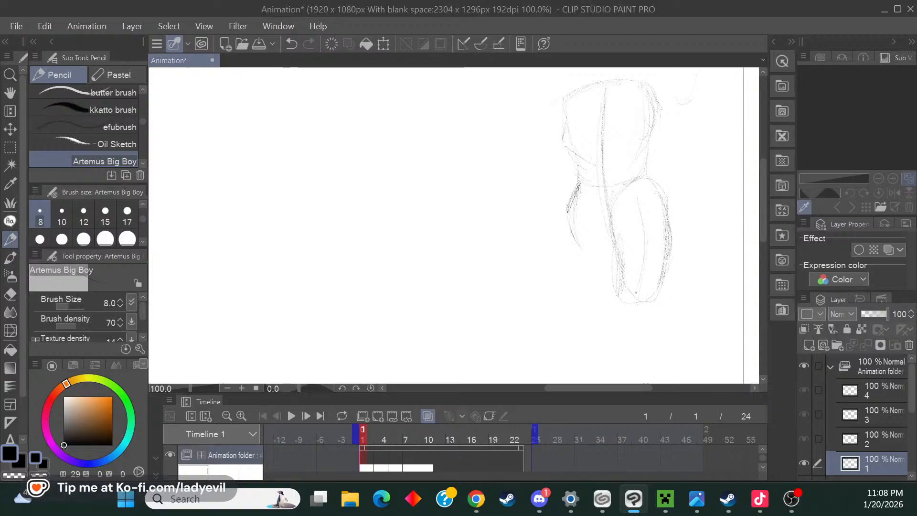
left_click_drag(615, 290, 635, 299)
Erase the thigh's outer edge with the Hard eraser and redraw it as a slimmer curve.
left_click(10, 294)
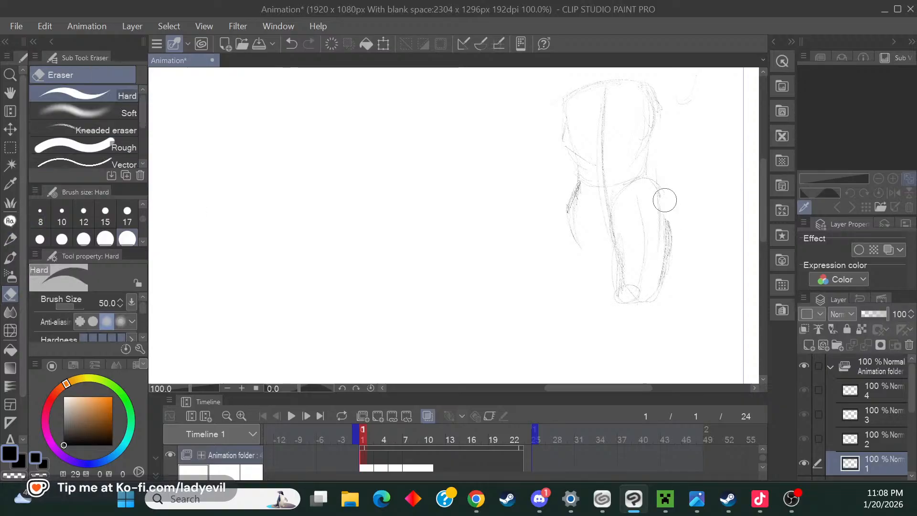
left_click_drag(661, 199, 658, 296)
mouse_move(659, 257)
left_mouse_down()
mouse_move(642, 203)
mouse_move(627, 250)
mouse_move(629, 214)
left_mouse_up()
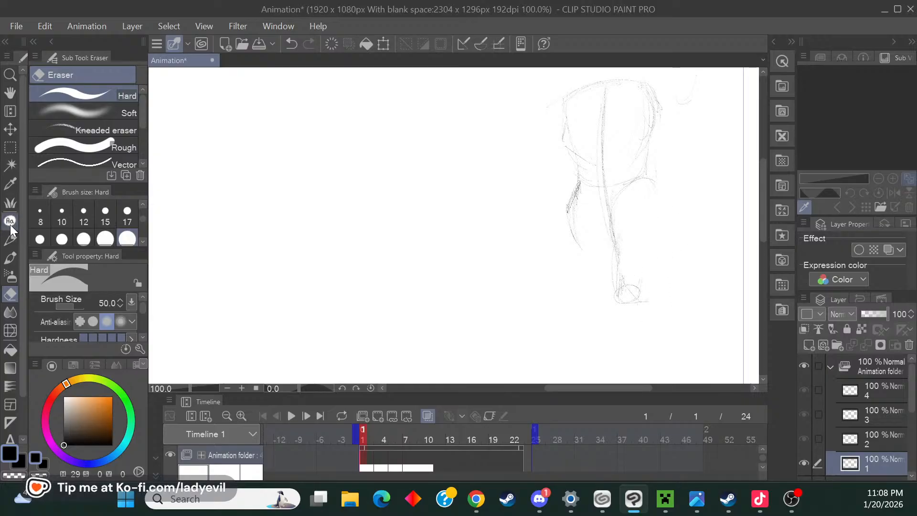
left_click(11, 240)
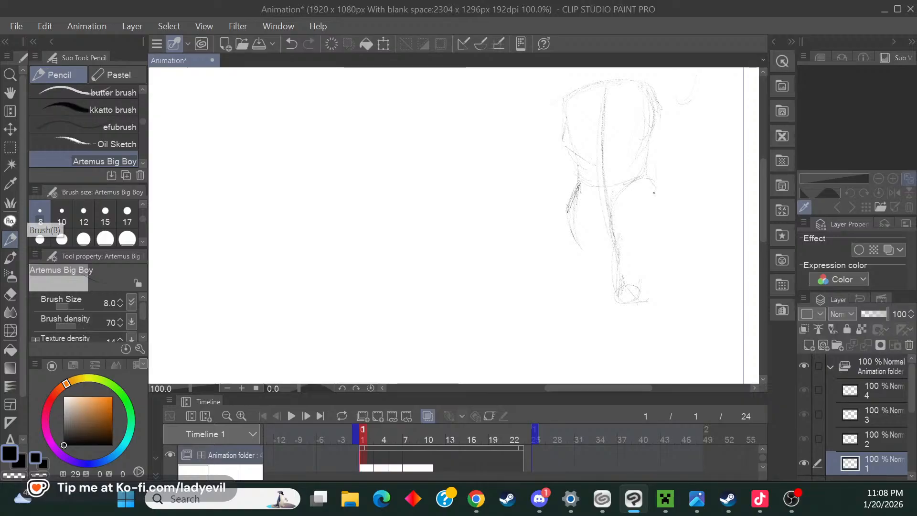
left_click_drag(662, 224, 663, 248)
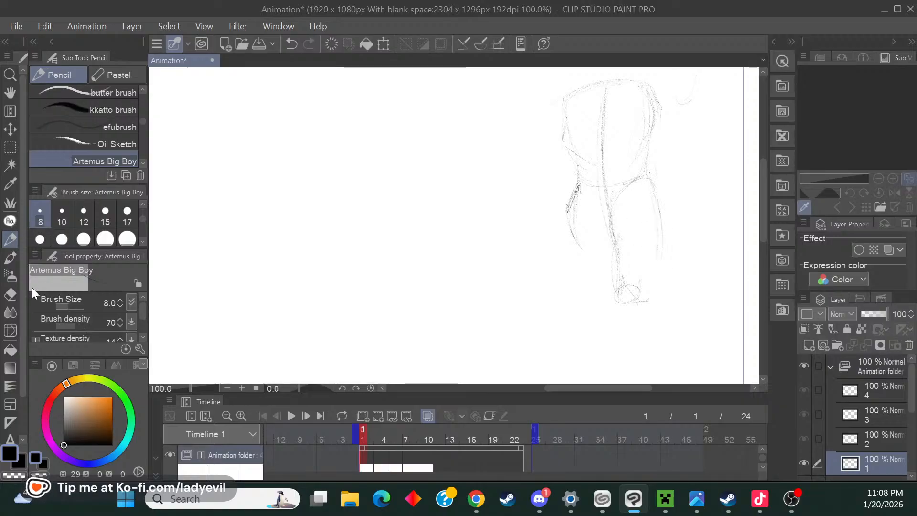
Erase the whole body sketch from cel 1 with the Hard eraser.
left_click(9, 293)
mouse_move(626, 216)
left_mouse_down()
mouse_move(663, 203)
mouse_move(694, 257)
mouse_move(620, 315)
mouse_move(608, 225)
mouse_move(614, 200)
mouse_move(574, 208)
mouse_move(590, 187)
mouse_move(545, 239)
mouse_move(551, 262)
mouse_move(611, 209)
mouse_move(629, 169)
mouse_move(609, 177)
mouse_move(696, 99)
mouse_move(670, 88)
mouse_move(682, 81)
mouse_move(653, 72)
mouse_move(607, 106)
left_mouse_up()
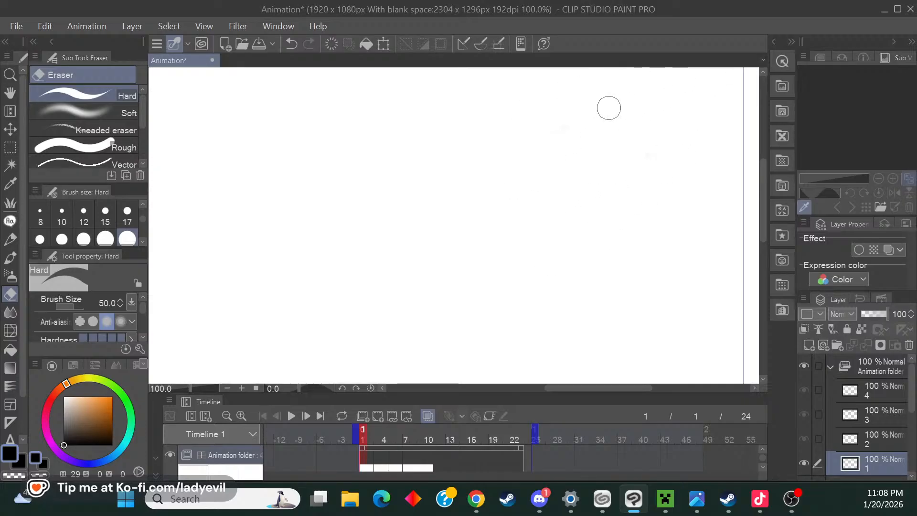
Sketch the torso with the Artemus Big Boy pencil: a shoulder line, two sides tapering into a rounded base and a curved centre line.
left_click(18, 236)
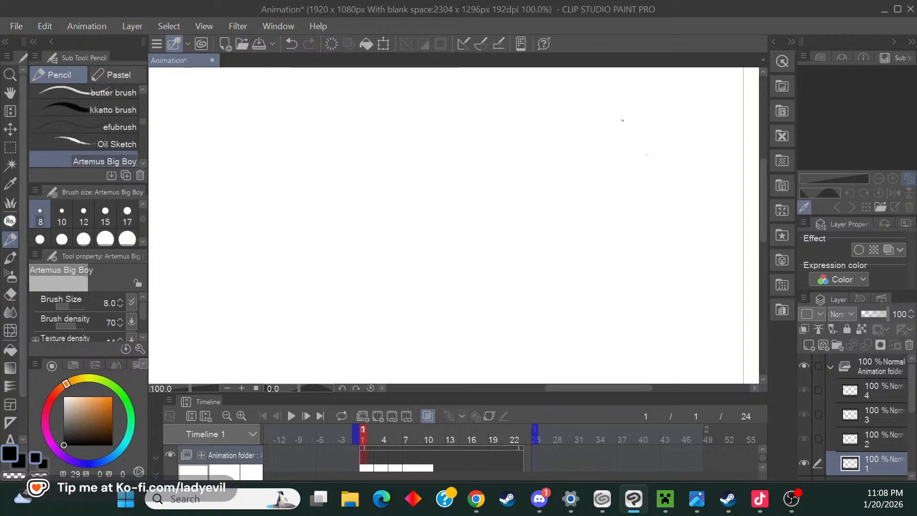
left_click_drag(593, 124, 655, 127)
left_click_drag(567, 132, 672, 133)
left_click_drag(582, 135, 604, 205)
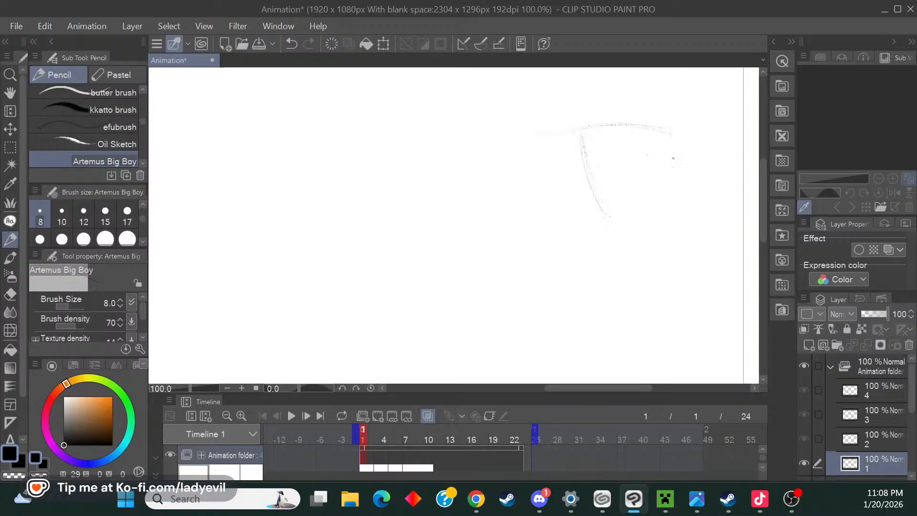
mouse_move(672, 134)
left_mouse_down()
mouse_move(607, 202)
mouse_move(654, 211)
left_mouse_up()
left_click_drag(725, 153, 713, 178)
left_click_drag(621, 128, 616, 215)
Sketch the shoulder and upper arm slanting down and outward from the torso's left side, with a light guide line above it.
mouse_move(572, 131)
left_mouse_down()
mouse_move(540, 138)
mouse_move(557, 156)
mouse_move(532, 192)
left_mouse_up()
left_click_drag(556, 140, 510, 163)
left_click_drag(502, 161, 520, 162)
left_click_drag(570, 134, 531, 189)
mouse_move(563, 144)
left_mouse_down()
mouse_move(571, 174)
mouse_move(577, 168)
mouse_move(542, 196)
left_mouse_up()
mouse_move(579, 166)
left_mouse_down()
mouse_move(560, 155)
mouse_move(527, 221)
left_mouse_up()
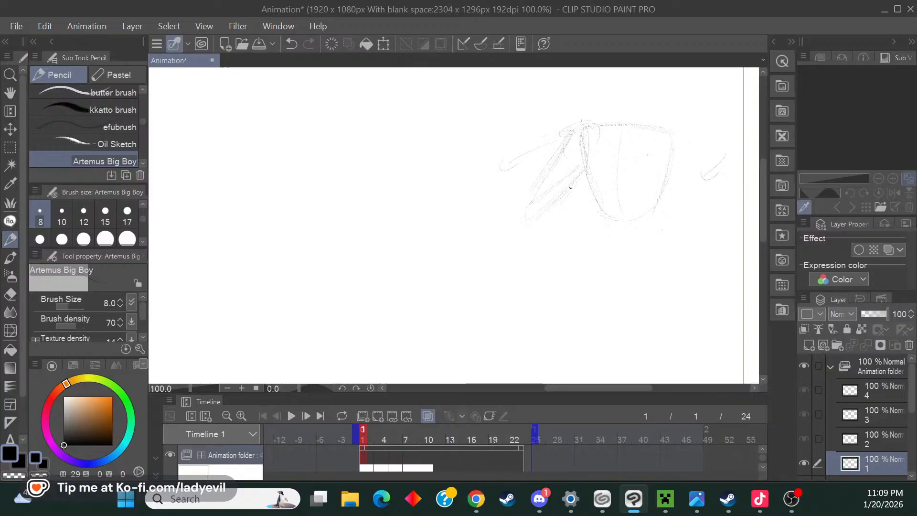
Firm up the left upper arm and sketch its forearm stretched outward, ending in an open hand.
left_click_drag(569, 137, 522, 220)
mouse_move(515, 213)
left_mouse_down()
mouse_move(547, 208)
mouse_move(529, 225)
mouse_move(553, 197)
mouse_move(492, 210)
mouse_move(527, 224)
mouse_move(474, 226)
left_mouse_up()
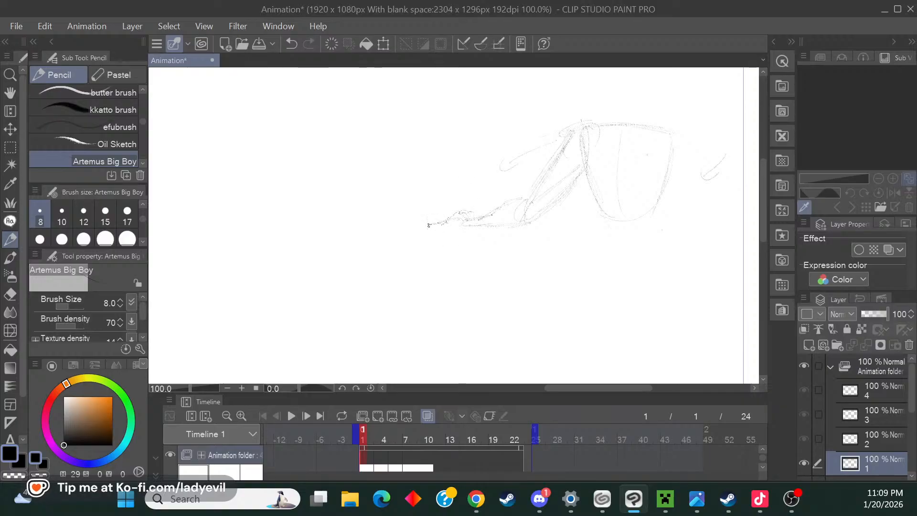
left_click_drag(440, 224, 428, 226)
Sketch the waist lines flaring out below the torso and close them with a V-shaped pelvis.
left_click_drag(601, 387, 616, 387)
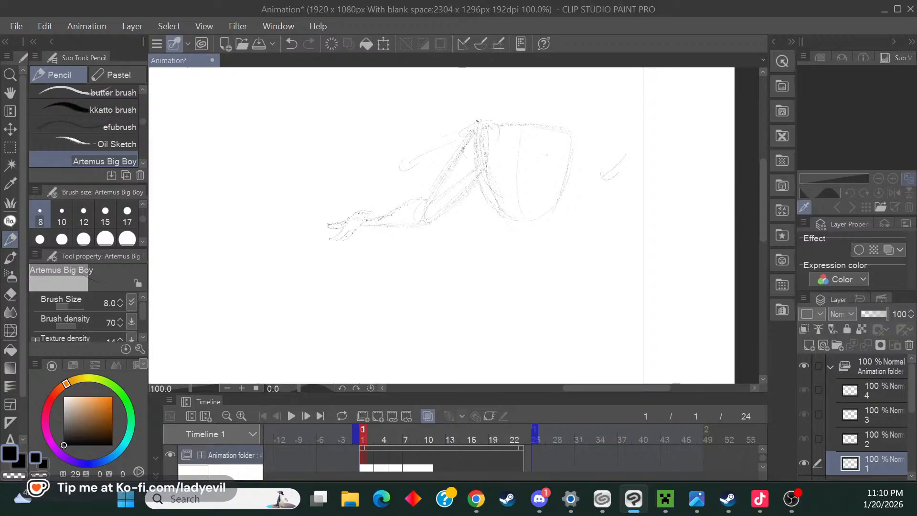
left_click(9, 295)
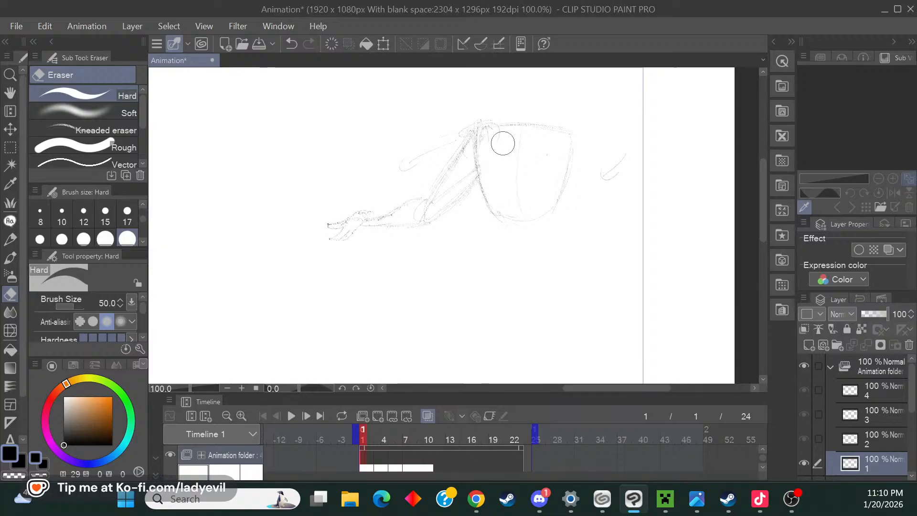
left_click(7, 237)
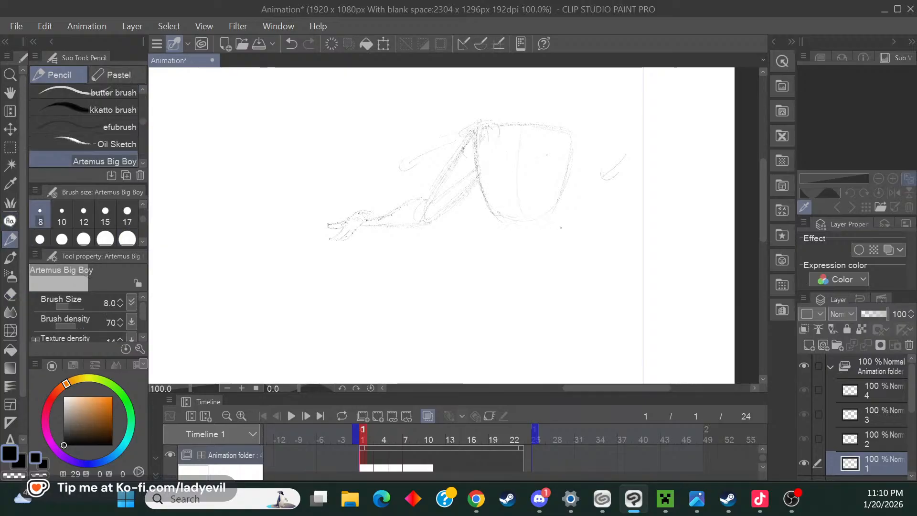
left_click_drag(554, 209, 566, 260)
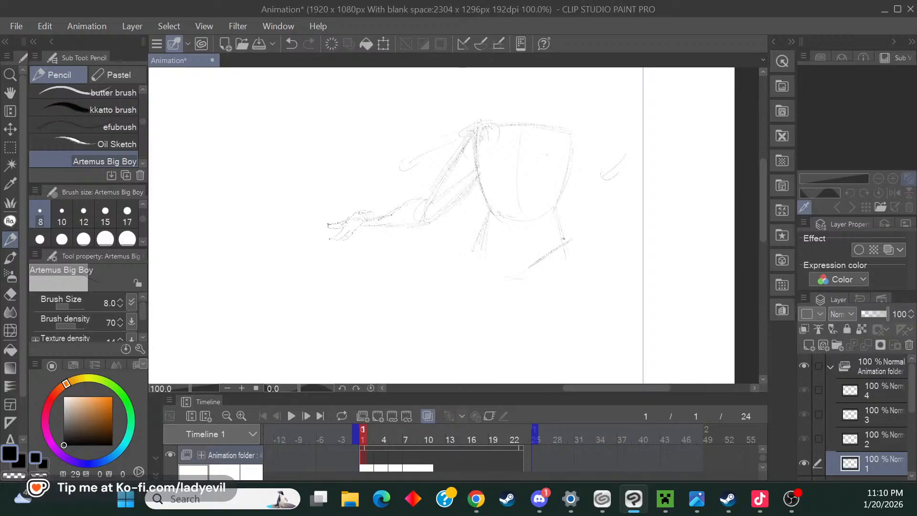
left_click_drag(539, 264, 510, 284)
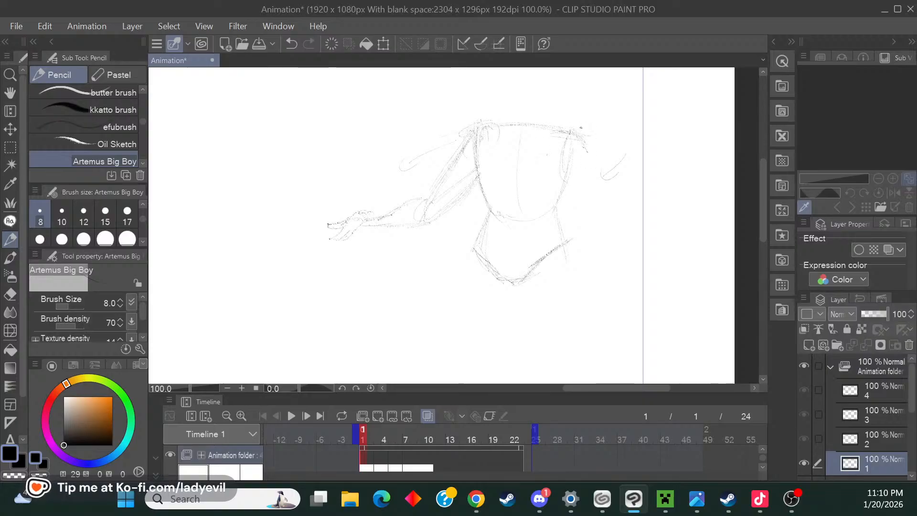
Scale the body sketch down slightly with a transform and move it up and to the left on the page.
left_click(384, 43)
left_click_drag(327, 319, 362, 297)
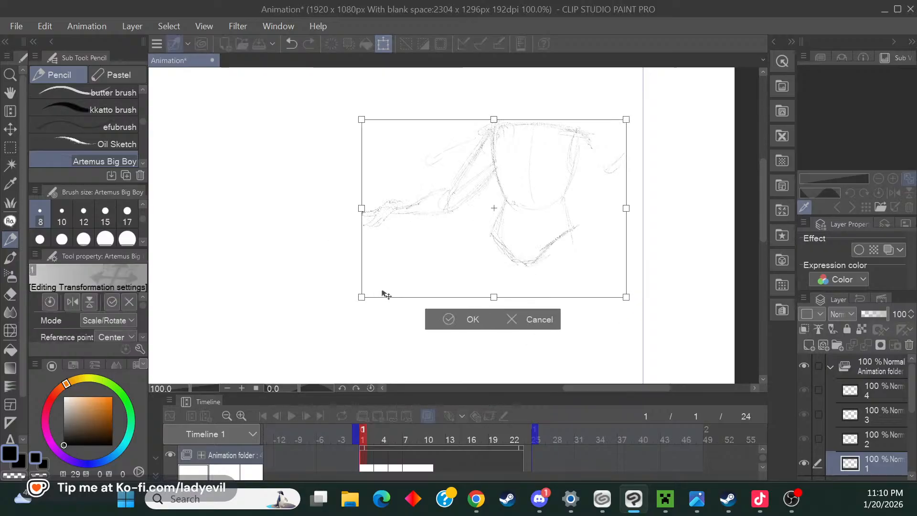
left_click_drag(524, 255, 427, 238)
left_click(377, 300)
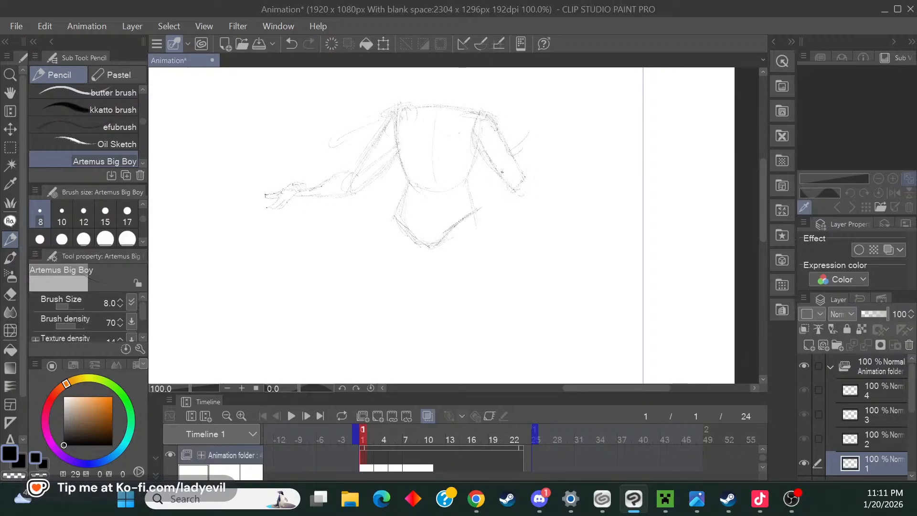
Sketch the right arm's forearm angling down and outward from the elbow, with a wrist, a rounded palm and first fingers.
left_click_drag(513, 192, 528, 215)
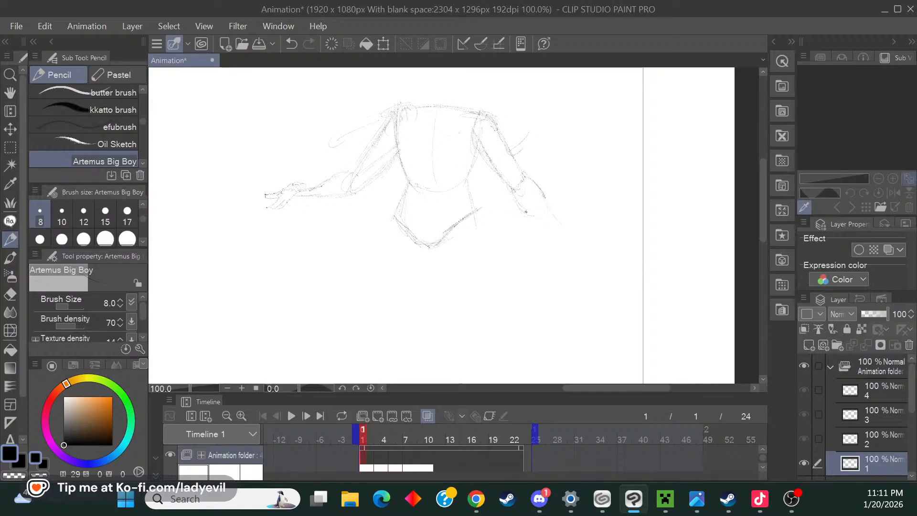
left_click_drag(546, 198, 567, 235)
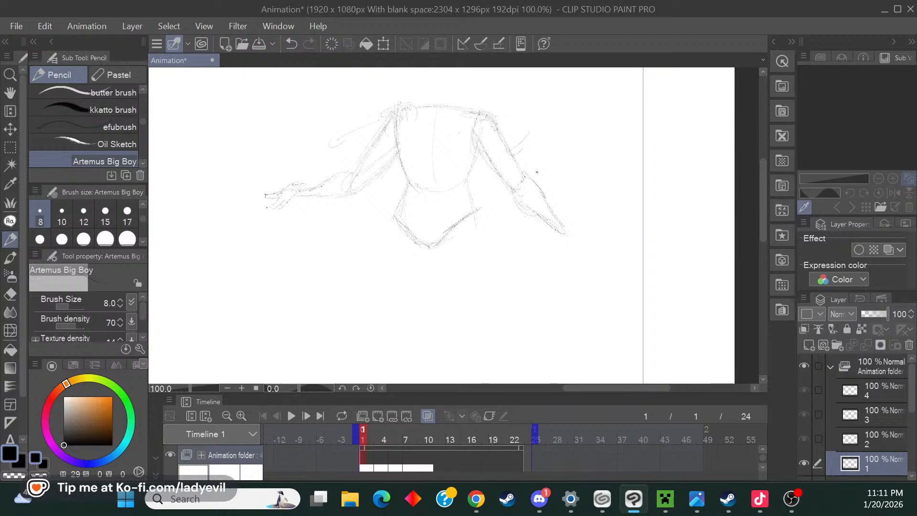
mouse_move(563, 221)
left_mouse_down()
mouse_move(554, 233)
mouse_move(564, 226)
left_mouse_up()
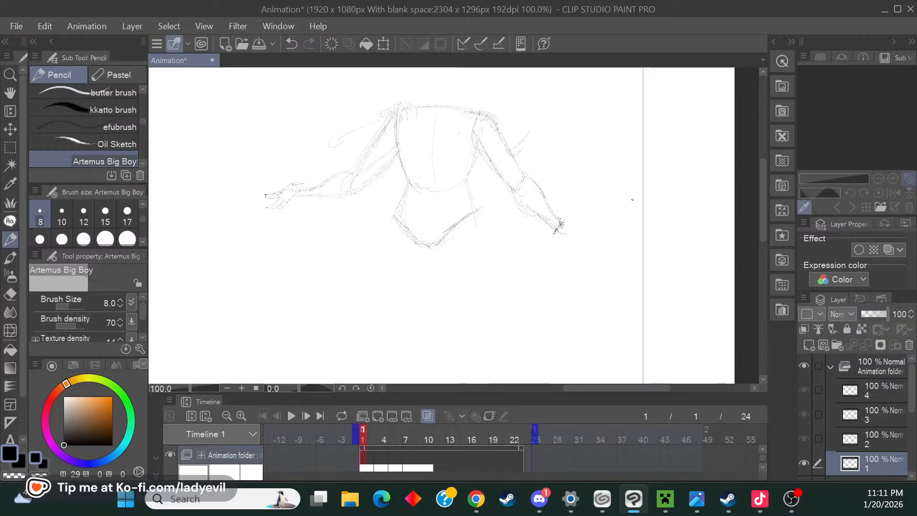
left_click_drag(570, 220, 578, 223)
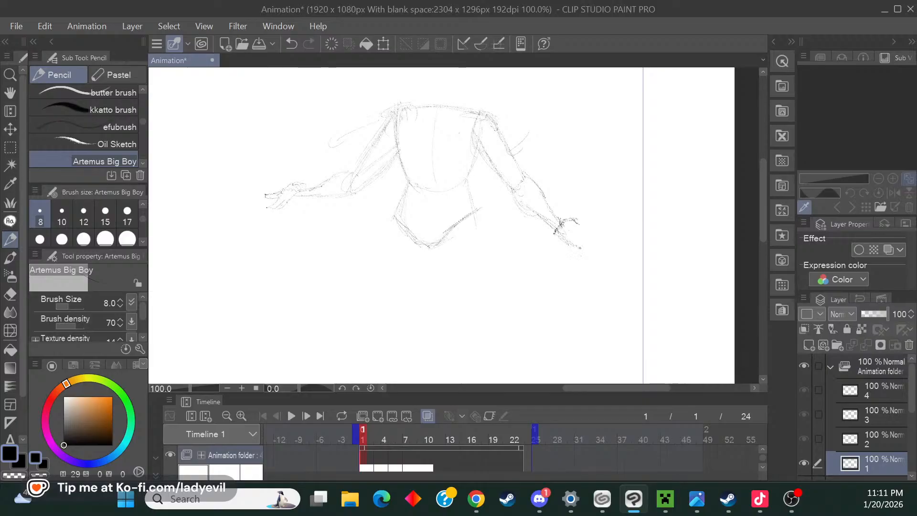
mouse_move(581, 225)
left_mouse_down()
mouse_move(579, 246)
mouse_move(579, 228)
left_mouse_up()
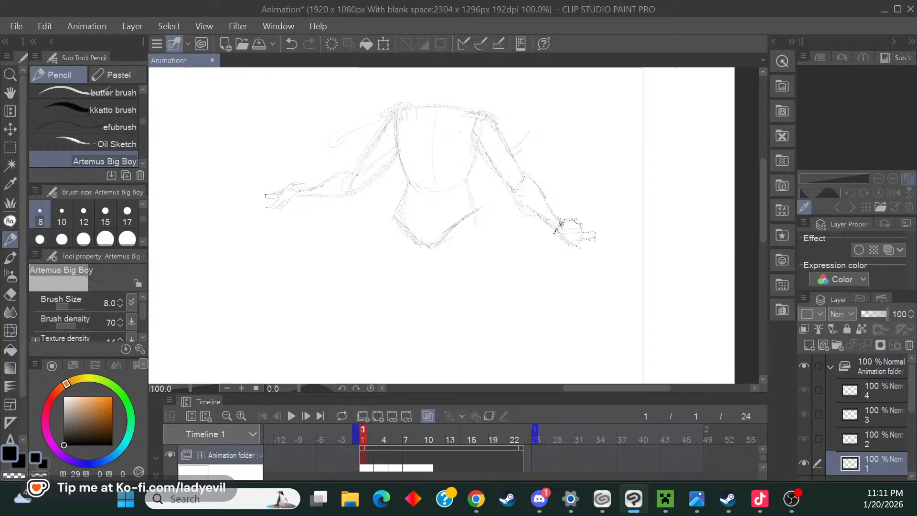
Undo the last finger strokes on the right hand and redraw the thumb and fingers pointing outward.
left_click(291, 45)
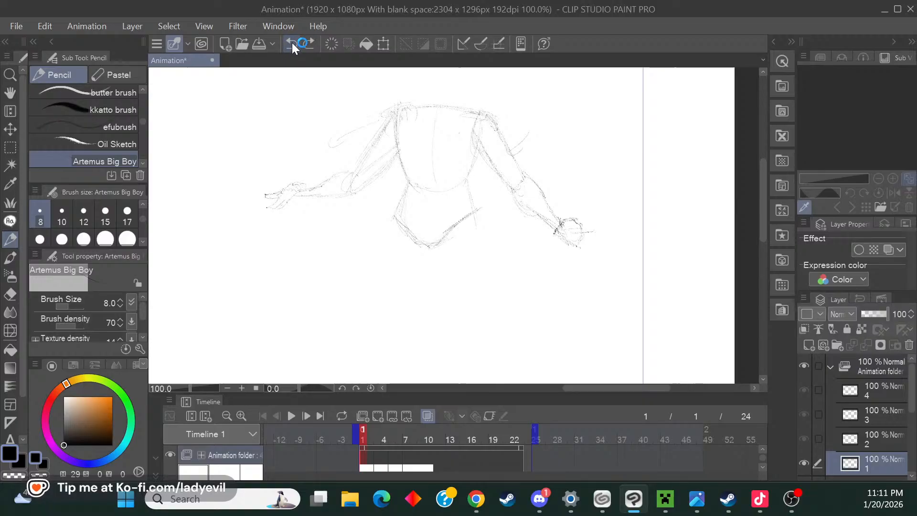
left_click(292, 44)
left_click_drag(571, 219, 581, 227)
left_click_drag(593, 237, 584, 239)
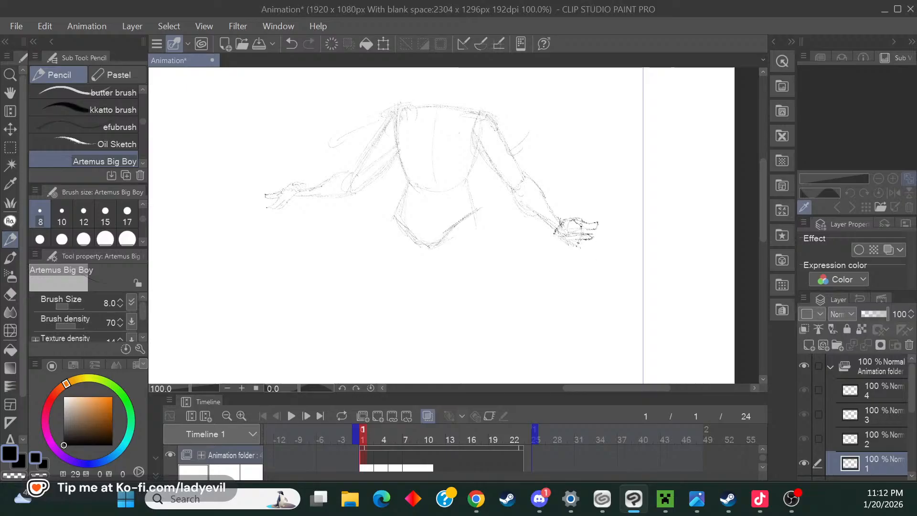
left_click_drag(592, 236, 602, 243)
Sketch both thighs tapering down from the pelvis, each ending in a small circle for the knee.
left_click_drag(640, 386, 623, 385)
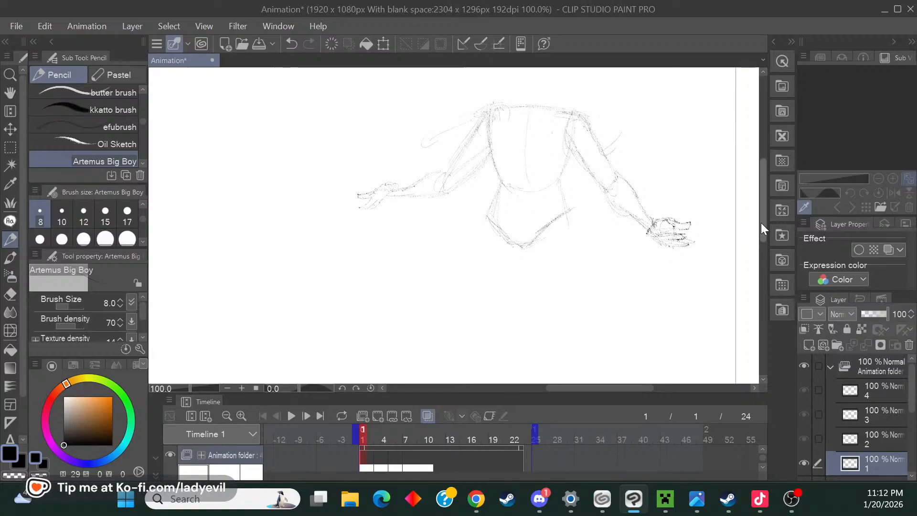
mouse_move(760, 223)
left_mouse_down()
mouse_move(766, 253)
mouse_move(761, 216)
left_mouse_up()
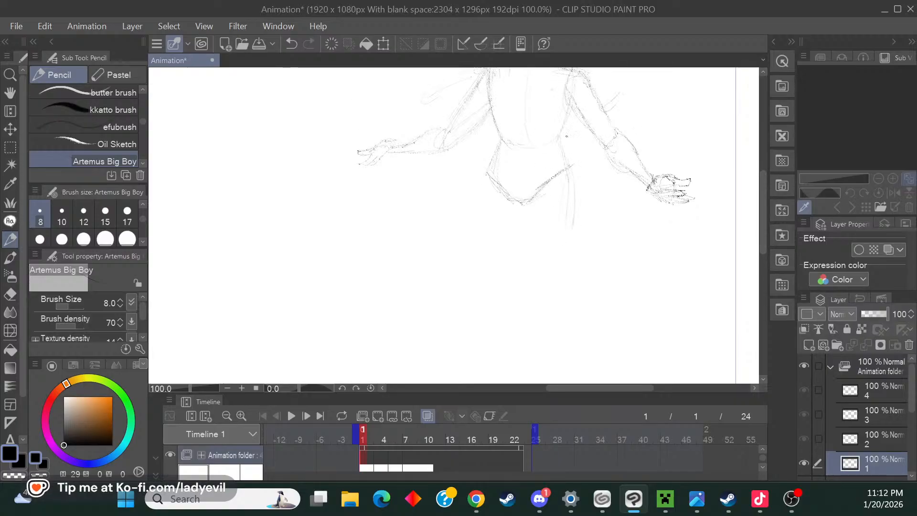
left_click_drag(566, 148, 571, 243)
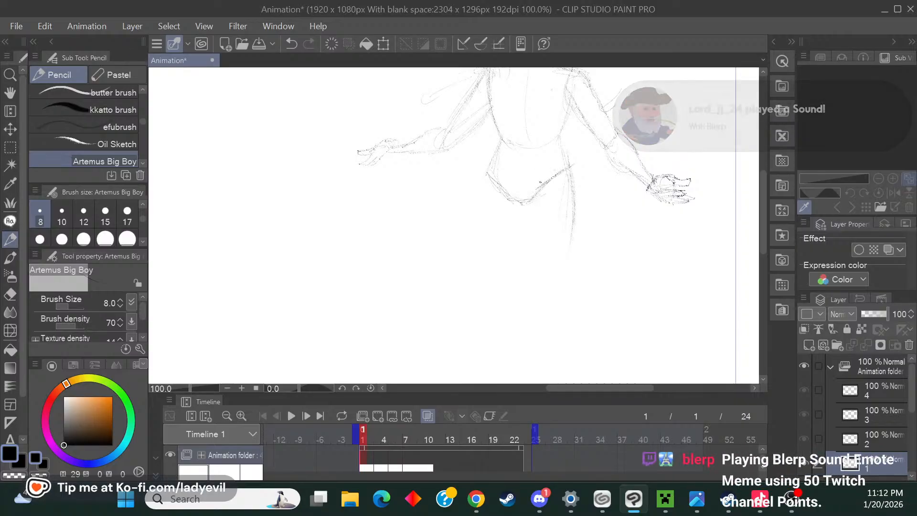
left_click_drag(540, 180, 519, 230)
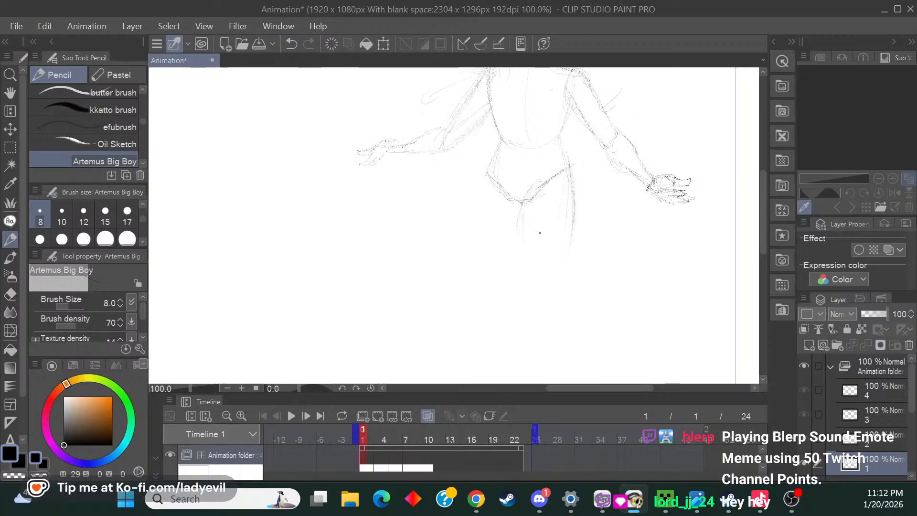
left_click_drag(575, 205, 553, 273)
left_click_drag(522, 204, 513, 262)
mouse_move(521, 205)
left_mouse_down()
mouse_move(518, 274)
mouse_move(538, 300)
left_mouse_up()
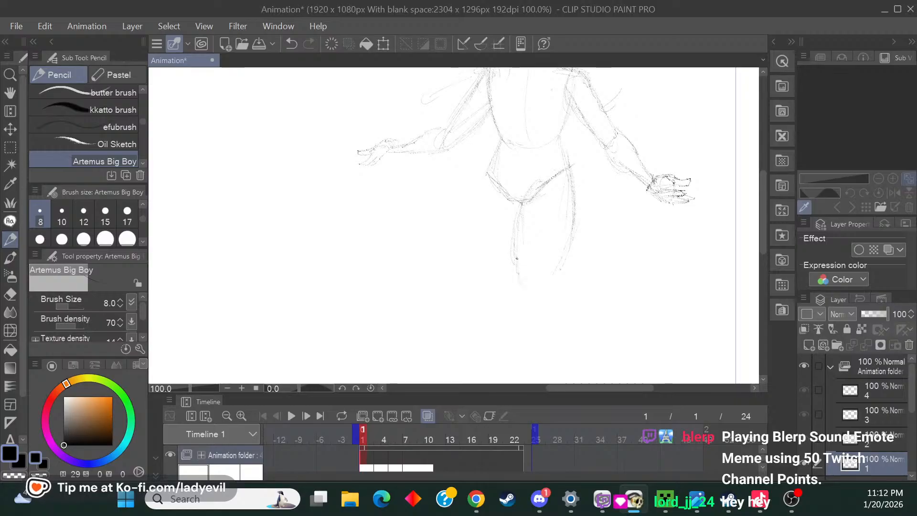
mouse_move(560, 266)
left_mouse_down()
mouse_move(526, 298)
mouse_move(533, 275)
mouse_move(524, 299)
left_mouse_up()
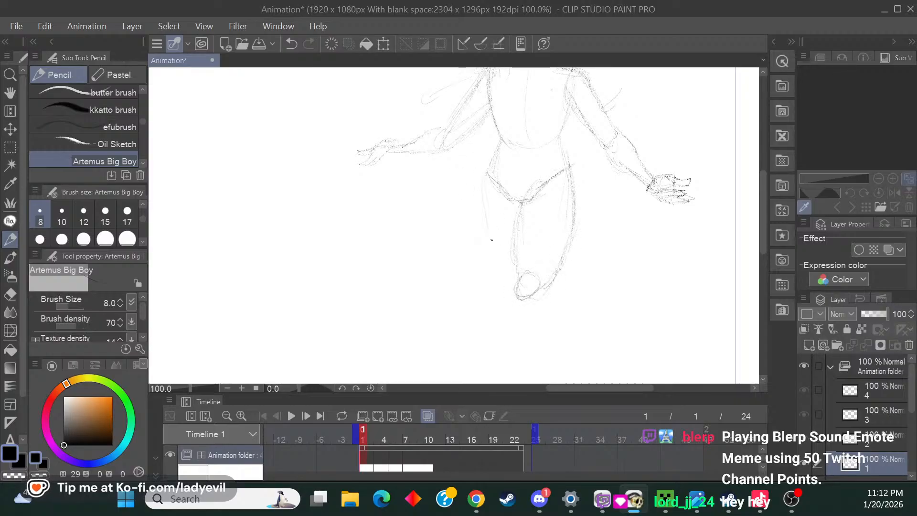
left_click_drag(484, 173, 497, 270)
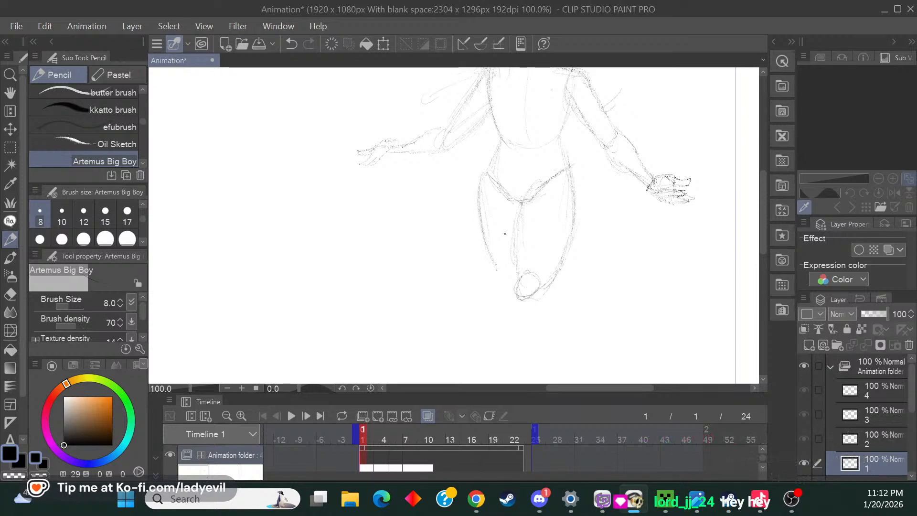
mouse_move(509, 280)
left_mouse_down()
mouse_move(496, 287)
mouse_move(510, 271)
left_mouse_up()
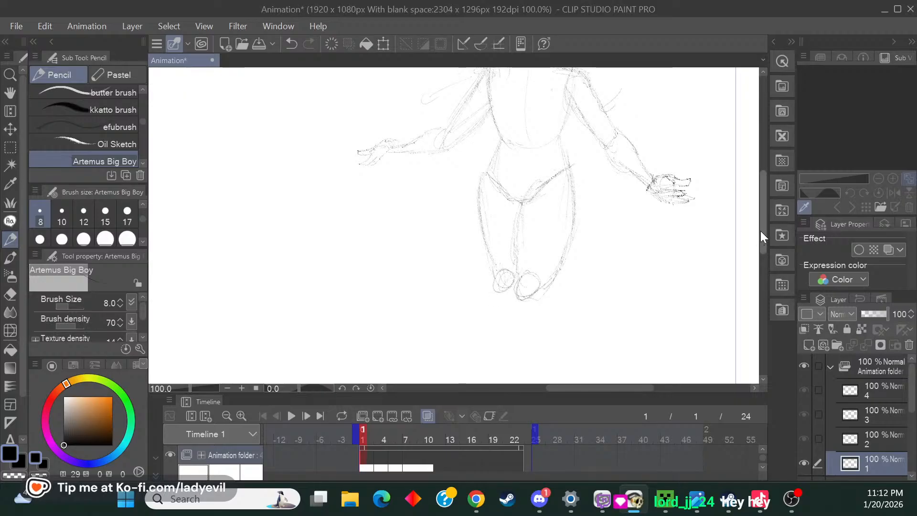
Sketch the right lower leg below its knee circle, with a curved shin line and a bulging calf narrowing to the ankle.
left_click_drag(762, 230, 764, 259)
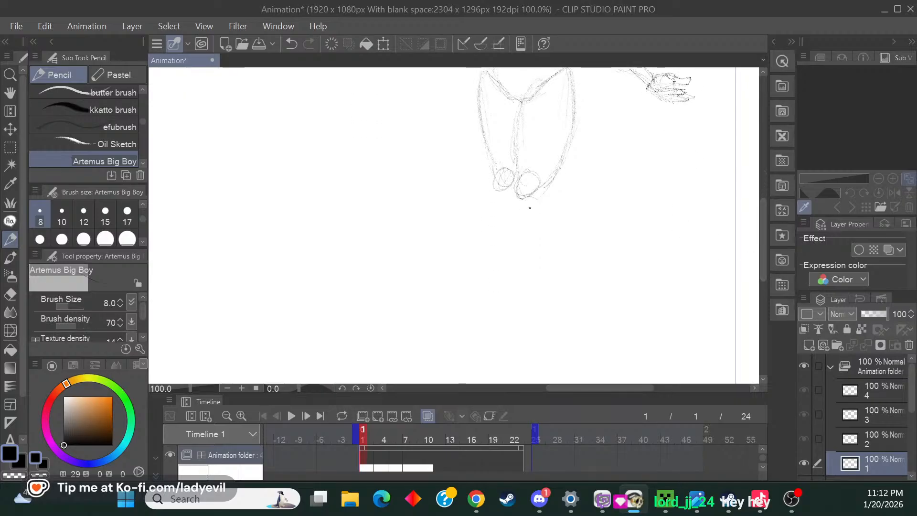
left_click_drag(523, 205, 542, 310)
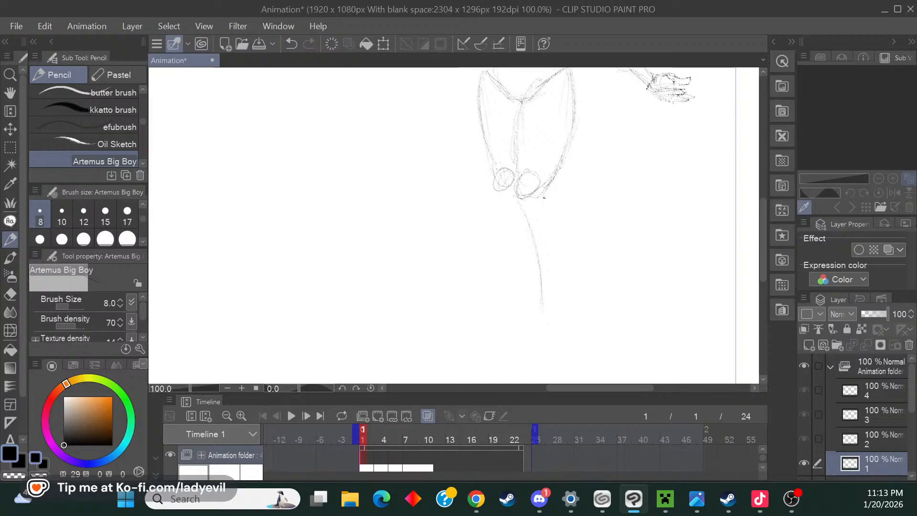
mouse_move(540, 202)
left_mouse_down()
mouse_move(557, 242)
mouse_move(560, 226)
mouse_move(554, 315)
left_mouse_up()
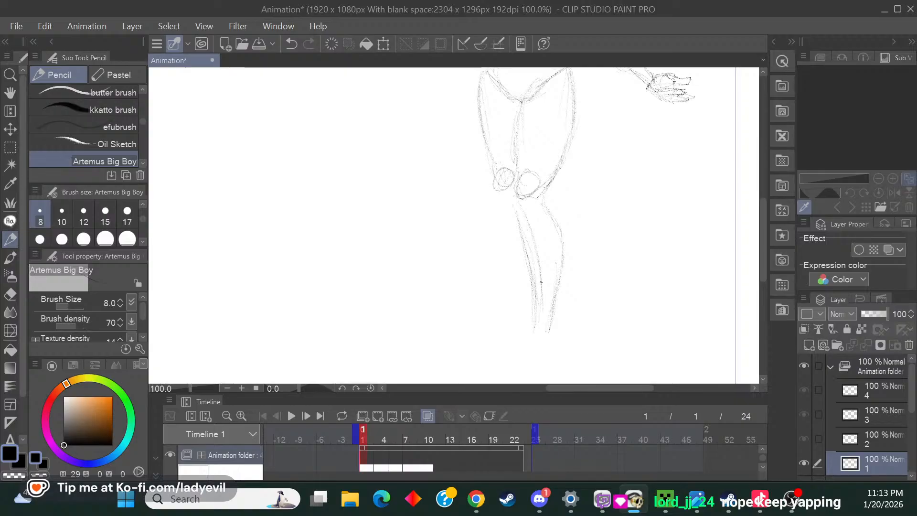
Sketch the right foot below the ankle as a downward-pointing wedge shape.
mouse_move(532, 323)
left_mouse_down()
mouse_move(552, 316)
mouse_move(535, 327)
left_mouse_up()
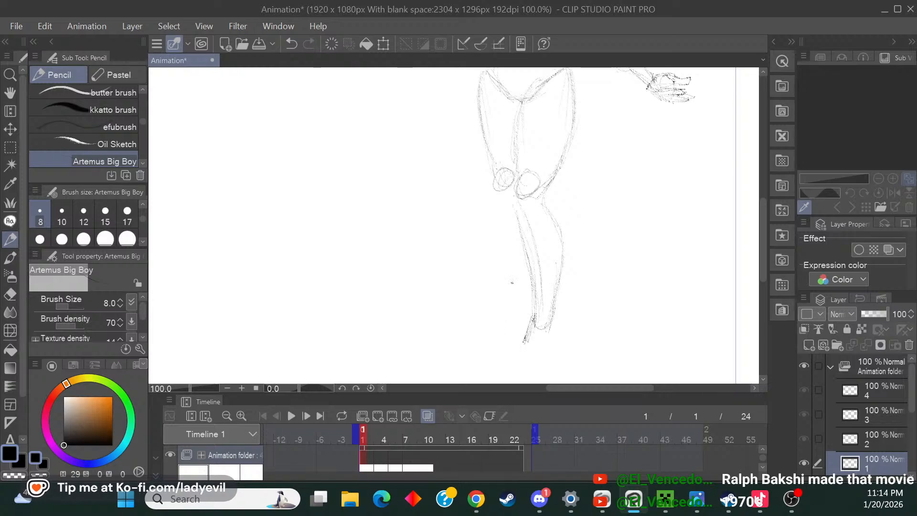
mouse_move(526, 339)
left_mouse_down()
mouse_move(509, 362)
mouse_move(520, 379)
left_mouse_up()
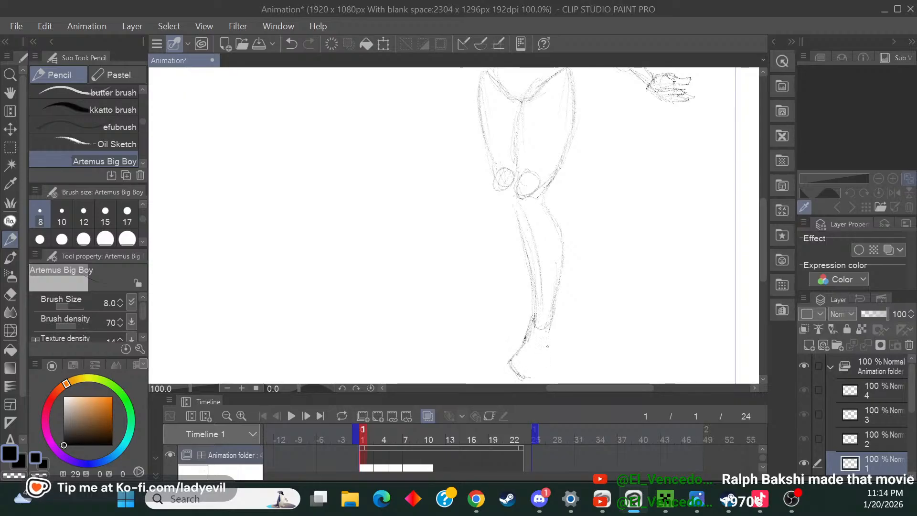
left_click_drag(764, 236, 761, 268)
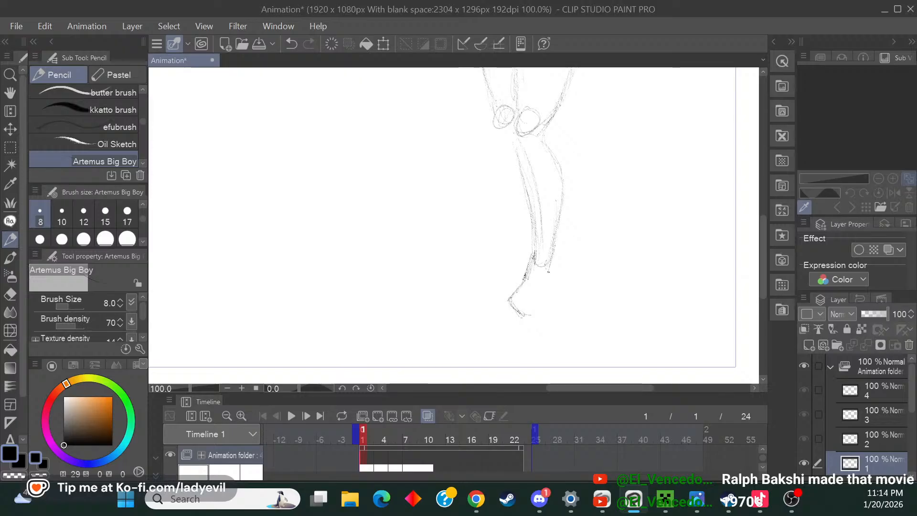
mouse_move(547, 266)
left_mouse_down()
mouse_move(544, 304)
mouse_move(525, 316)
left_mouse_up()
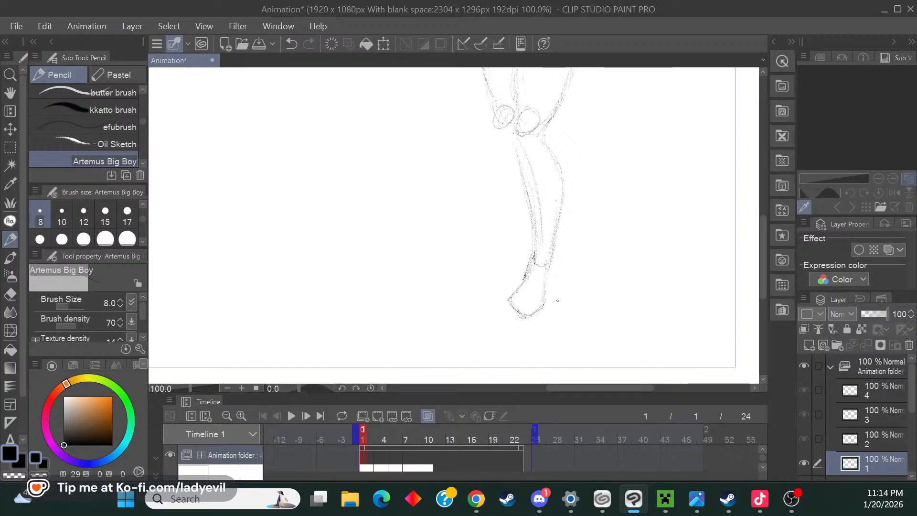
Sketch the left lower leg below its knee circle, tapering down to a narrow ankle beside the right calf.
left_click_drag(762, 288, 760, 265)
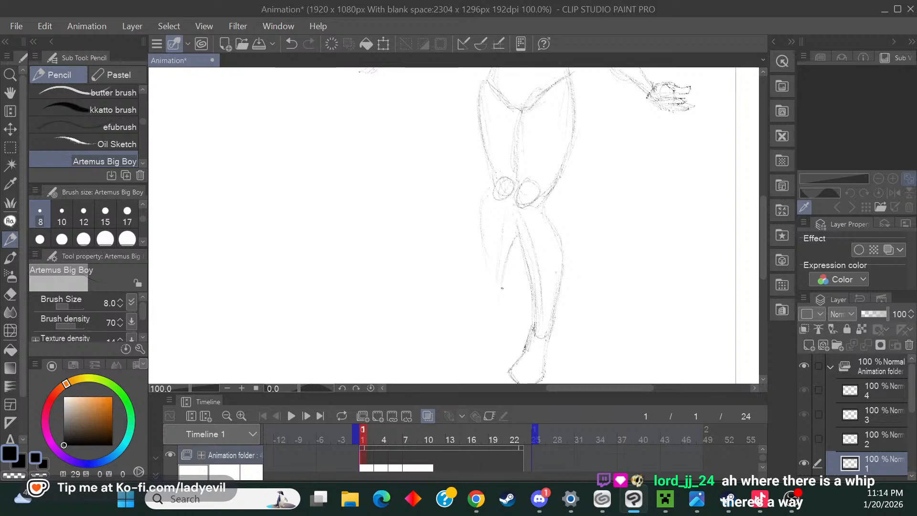
mouse_move(483, 232)
left_mouse_down()
mouse_move(495, 309)
mouse_move(504, 282)
left_mouse_up()
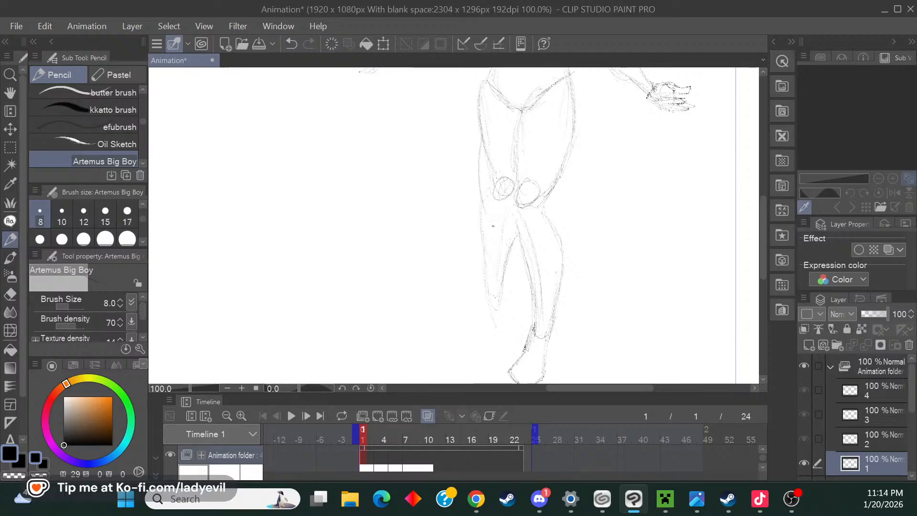
Erase the left leg's knee and calf lines, and redraw a lower knee curve with a lower leg narrowing toward a rough foot.
left_click(10, 294)
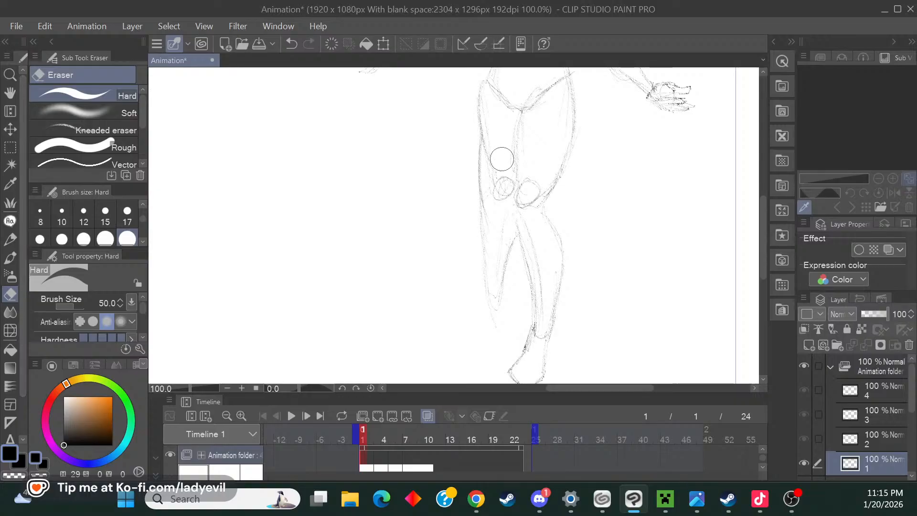
mouse_move(499, 138)
left_mouse_down()
mouse_move(493, 198)
mouse_move(506, 207)
mouse_move(504, 184)
mouse_move(509, 258)
mouse_move(501, 248)
left_mouse_up()
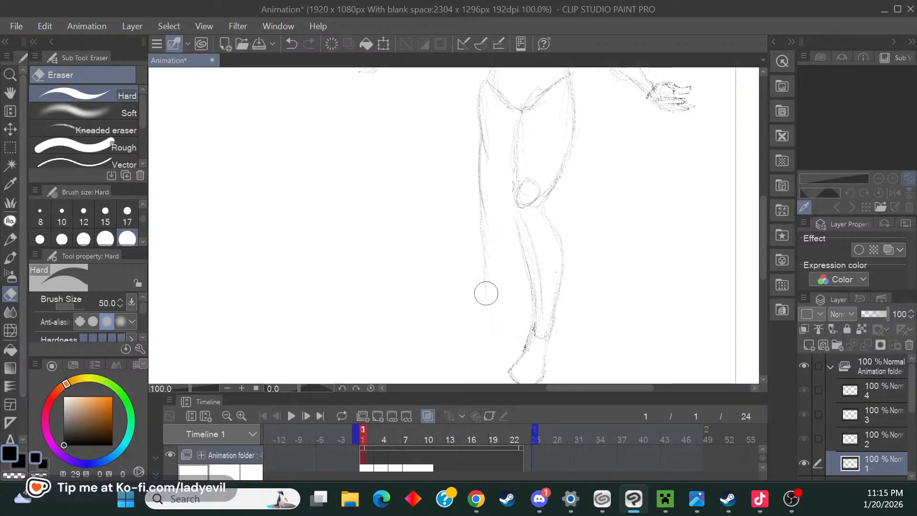
left_click(11, 238)
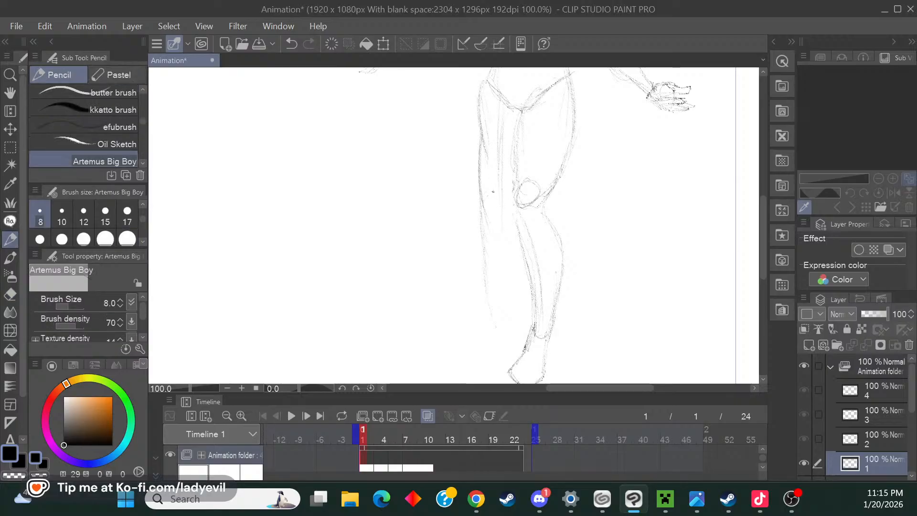
left_click_drag(501, 215, 512, 226)
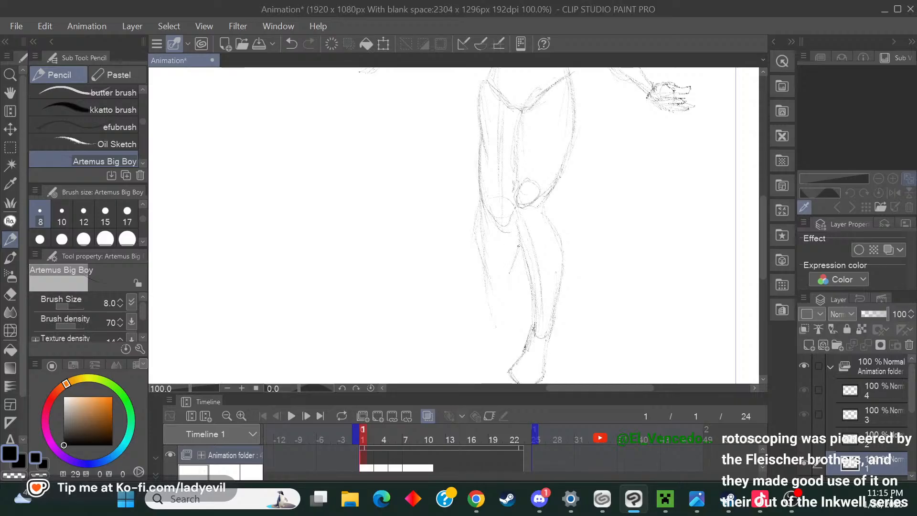
left_click_drag(515, 257, 508, 296)
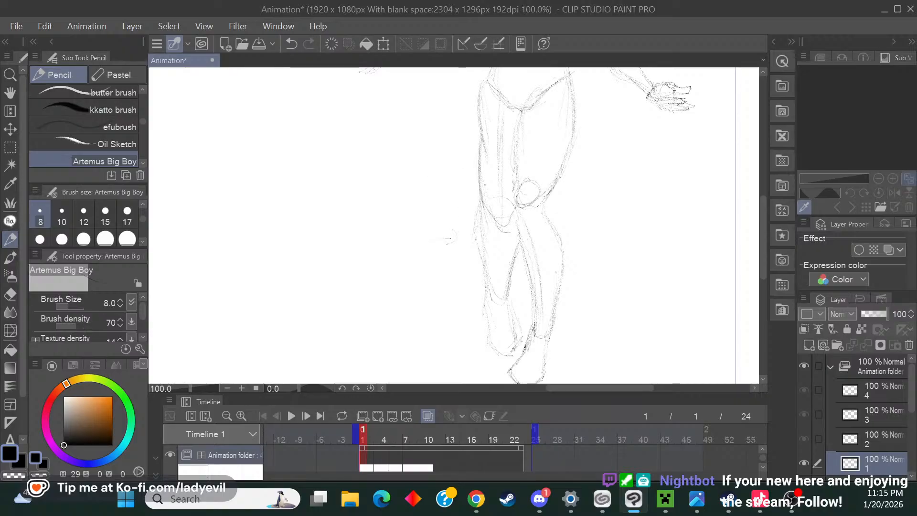
Handwrite the note "Smaller" beside the left knee.
mouse_move(425, 217)
left_mouse_down()
mouse_move(429, 228)
mouse_move(460, 215)
left_mouse_up()
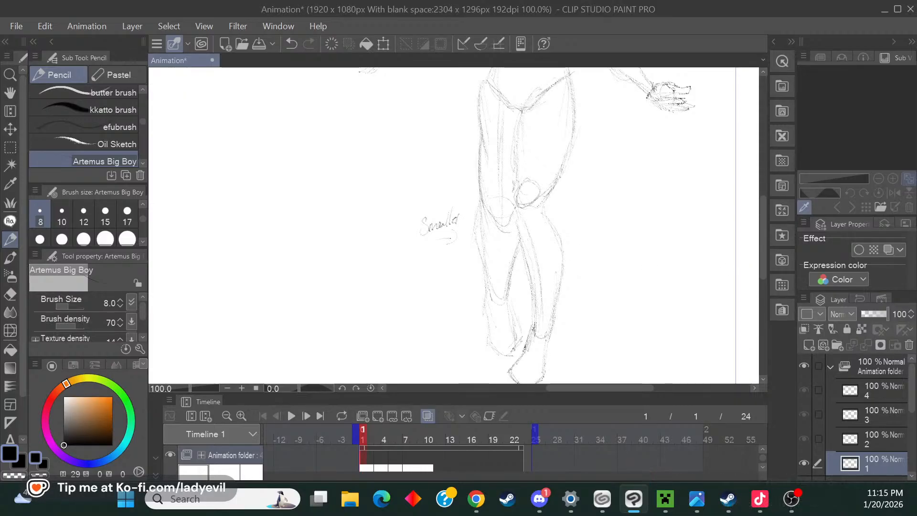
key("alt+Tab")
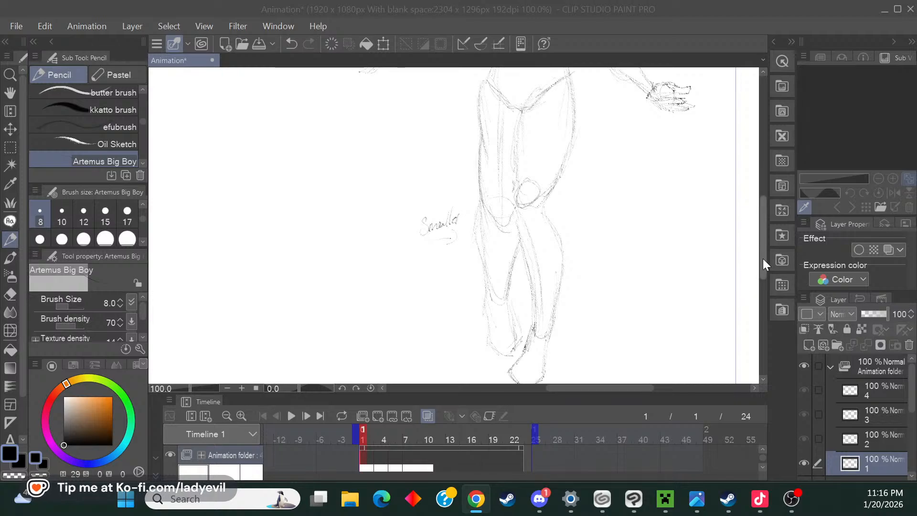
Scale the whole figure sketch down slightly with Scale/Rotate, reposition it inside the frame and apply the transformation.
left_click_drag(762, 259, 745, 266)
left_click(227, 387)
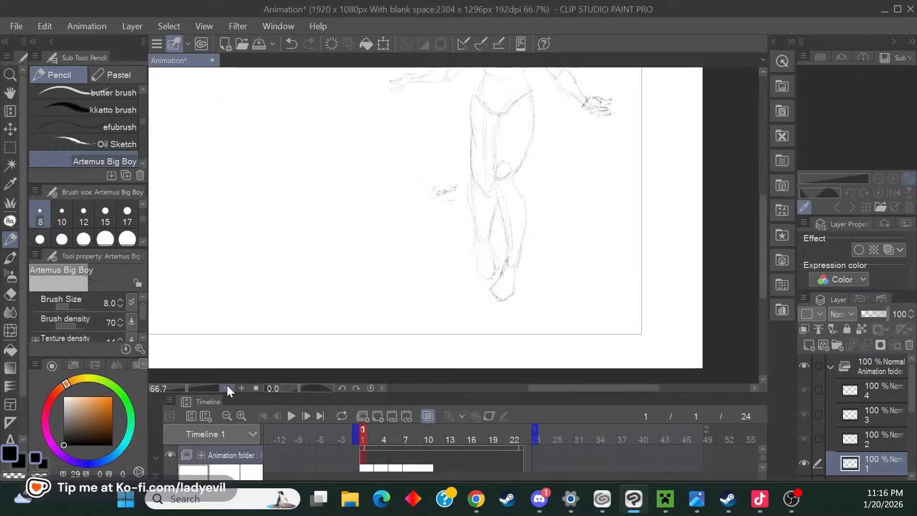
left_click(227, 387)
left_click(384, 44)
left_click_drag(551, 166, 546, 186)
left_click_drag(570, 89, 557, 105)
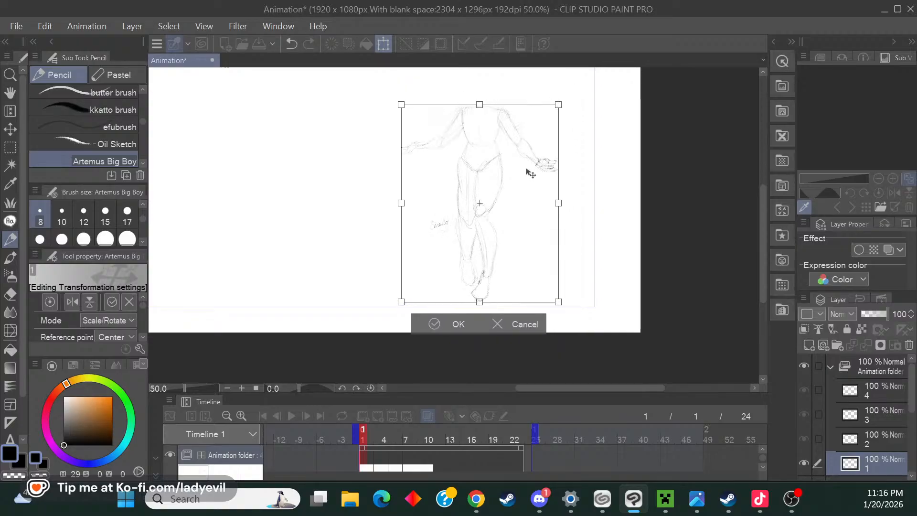
left_click_drag(528, 167, 539, 142)
left_click_drag(412, 276, 409, 281)
left_click_drag(492, 260, 497, 265)
left_click(470, 321)
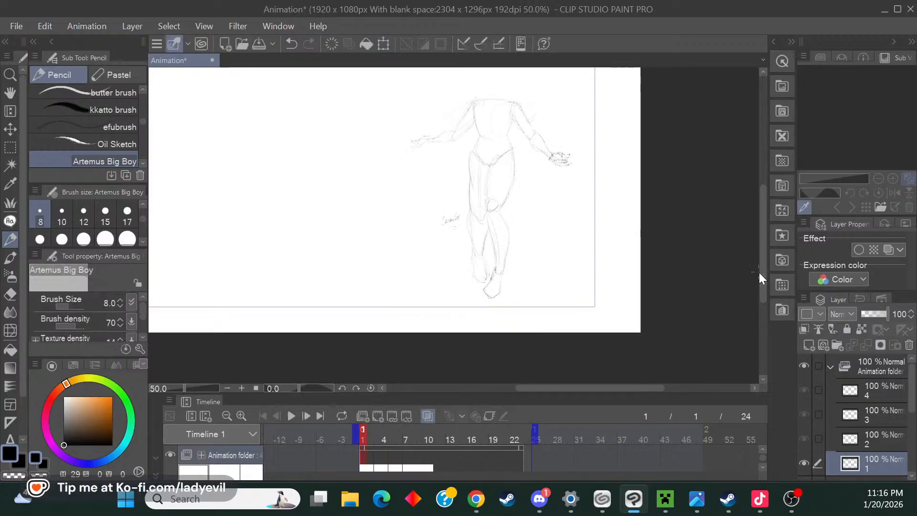
Mark a short horizontal dash and a short vertical dash near the frame's upper right corner.
left_click_drag(758, 272, 762, 217)
left_click(242, 388)
left_click(242, 387)
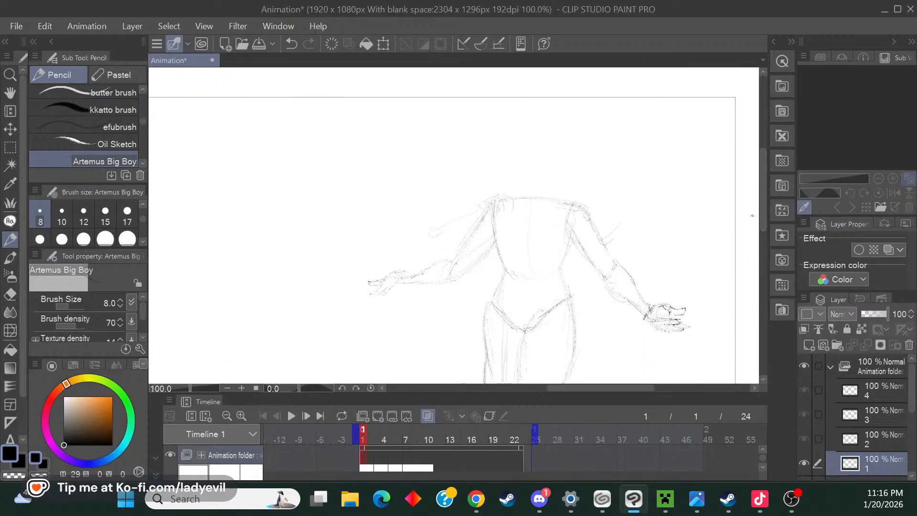
left_click_drag(683, 140, 711, 140)
left_click_drag(727, 100, 726, 110)
Sketch the neck's two sides and collar notch, with sloping lines joining the neck to both shoulders.
left_click(242, 387)
left_click_drag(571, 385, 586, 385)
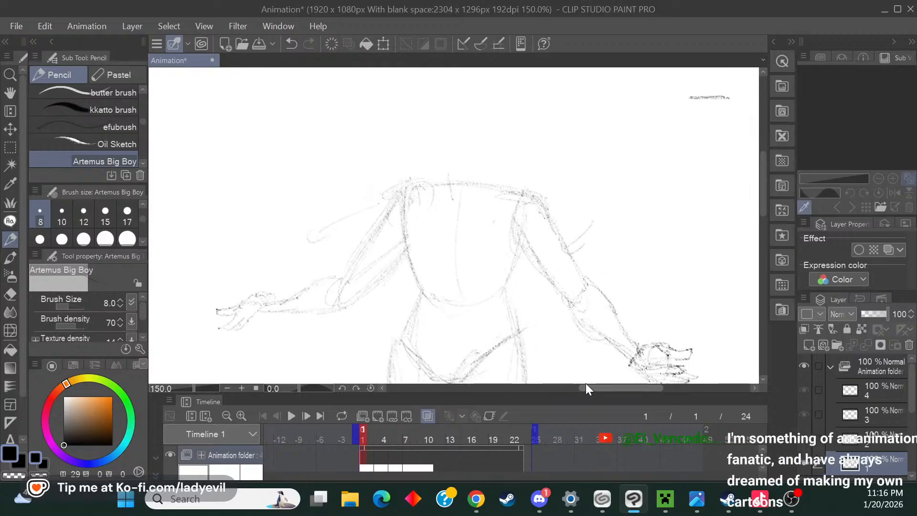
left_click_drag(449, 191, 447, 168)
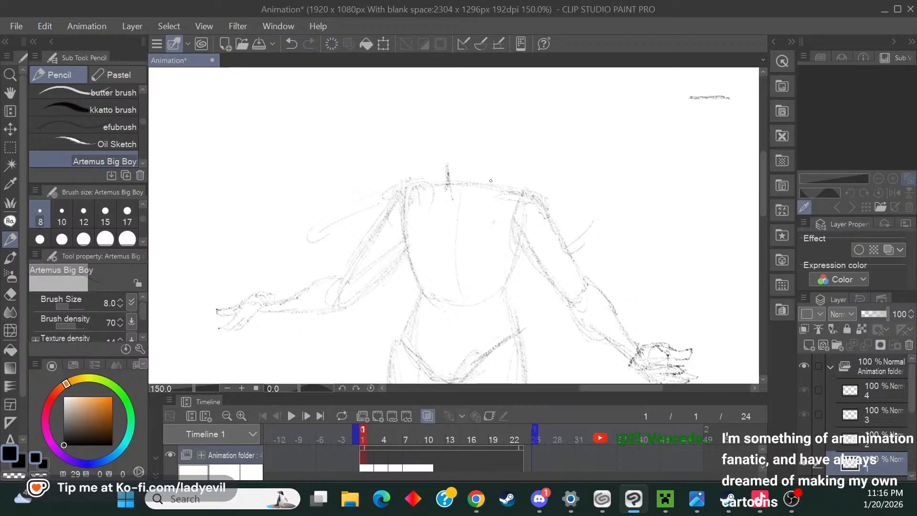
mouse_move(480, 169)
left_mouse_down()
mouse_move(483, 193)
mouse_move(464, 204)
left_mouse_up()
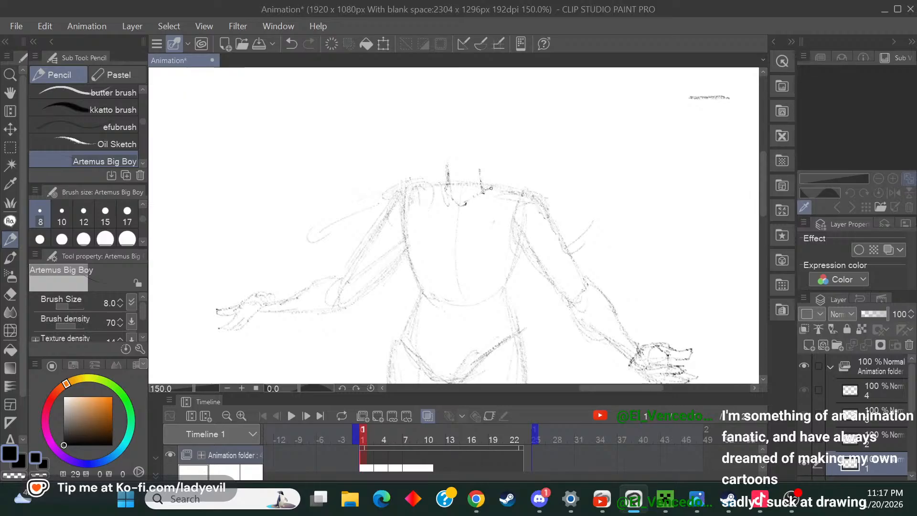
left_click_drag(522, 195, 484, 178)
left_click_drag(405, 188, 443, 177)
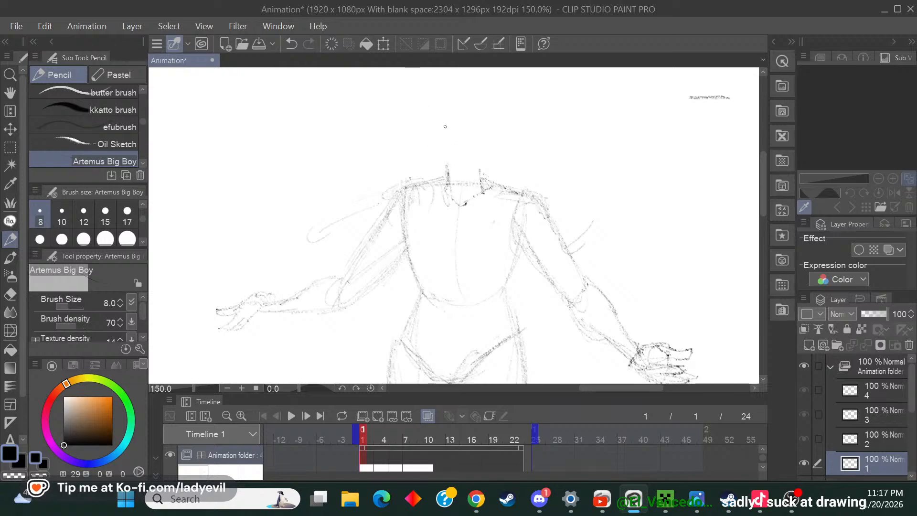
Sketch an oval head above the neck with a vertical centre line and a curved horizontal guideline across the face.
mouse_move(435, 109)
left_mouse_down()
mouse_move(444, 163)
mouse_move(462, 177)
left_mouse_up()
left_click_drag(435, 145, 443, 173)
mouse_move(440, 158)
left_mouse_down()
mouse_move(472, 169)
mouse_move(490, 138)
mouse_move(433, 132)
mouse_move(438, 152)
mouse_move(434, 91)
left_mouse_up()
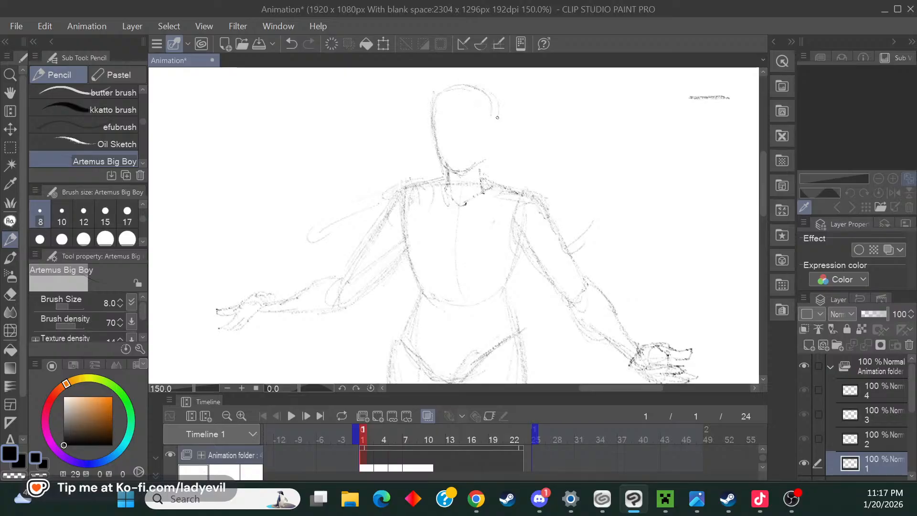
left_click_drag(493, 101, 482, 176)
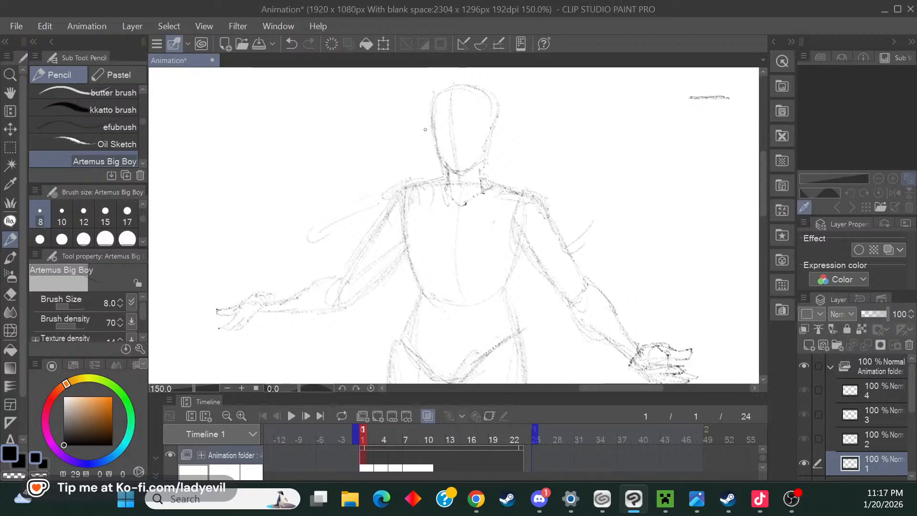
left_click_drag(434, 125, 496, 117)
mouse_move(554, 99)
left_mouse_down()
mouse_move(550, 119)
mouse_move(528, 132)
left_mouse_up()
scroll(762, 200, "up", 2)
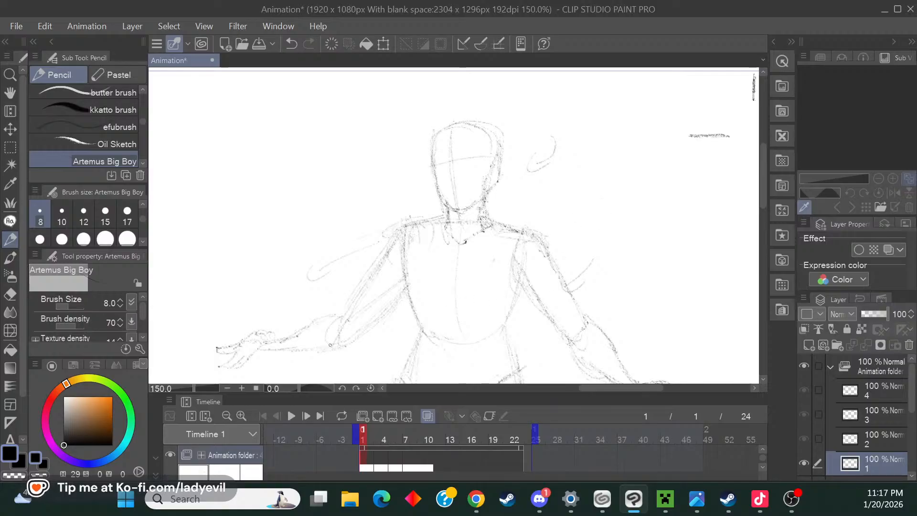
Make cel 2 the active drawing and set the pencil's brush size to 10.
left_click(228, 388)
left_click(228, 388)
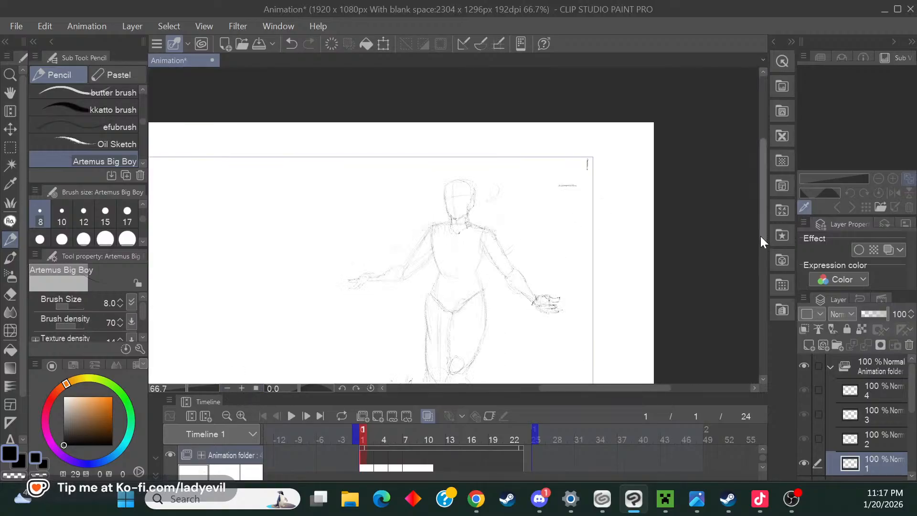
left_click_drag(761, 236, 757, 261)
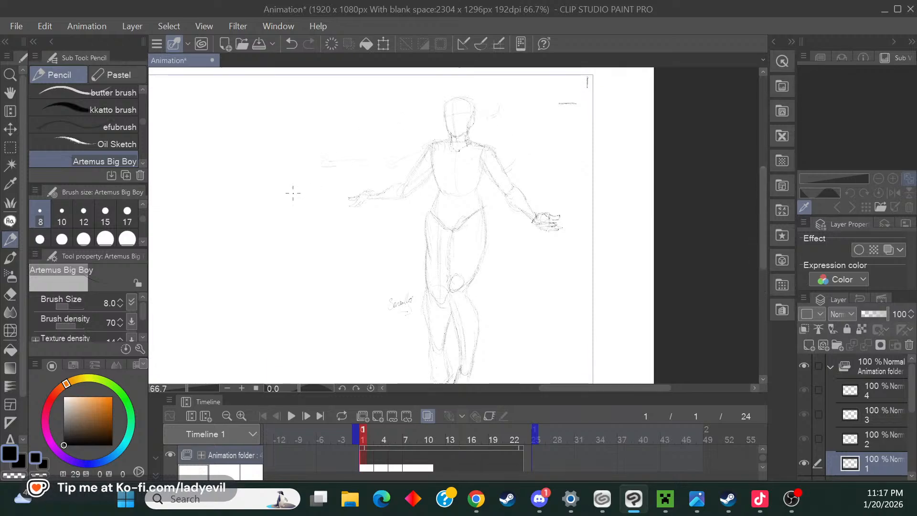
left_click(878, 439)
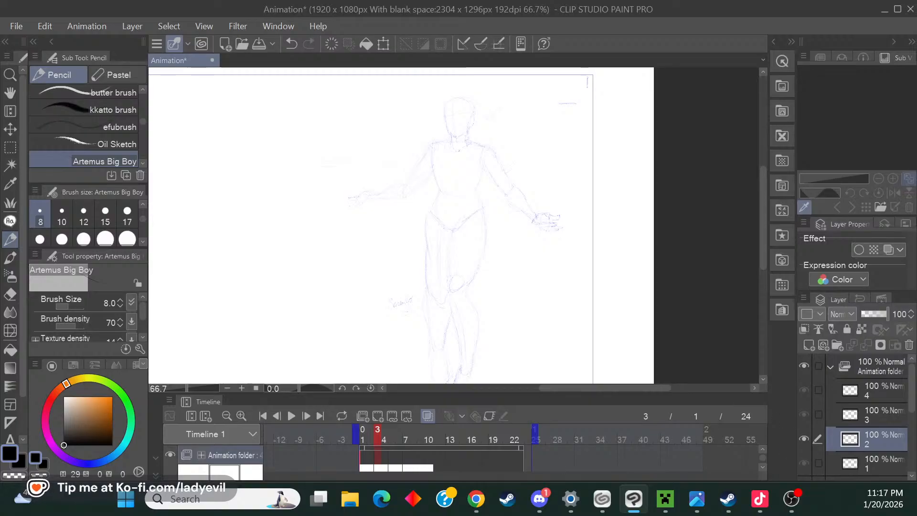
key("alt+Tab")
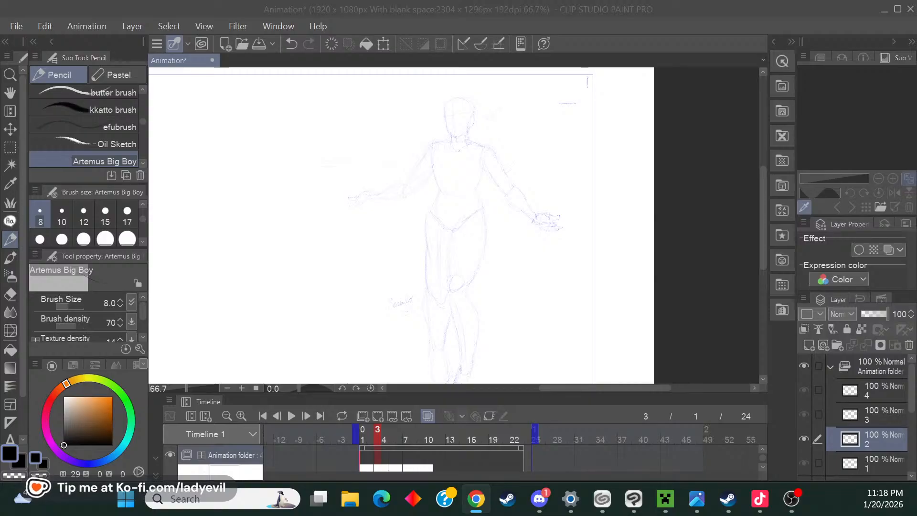
left_click(560, 381)
mouse_move(568, 389)
left_mouse_down()
mouse_move(538, 390)
mouse_move(554, 390)
left_mouse_up()
left_click(59, 210)
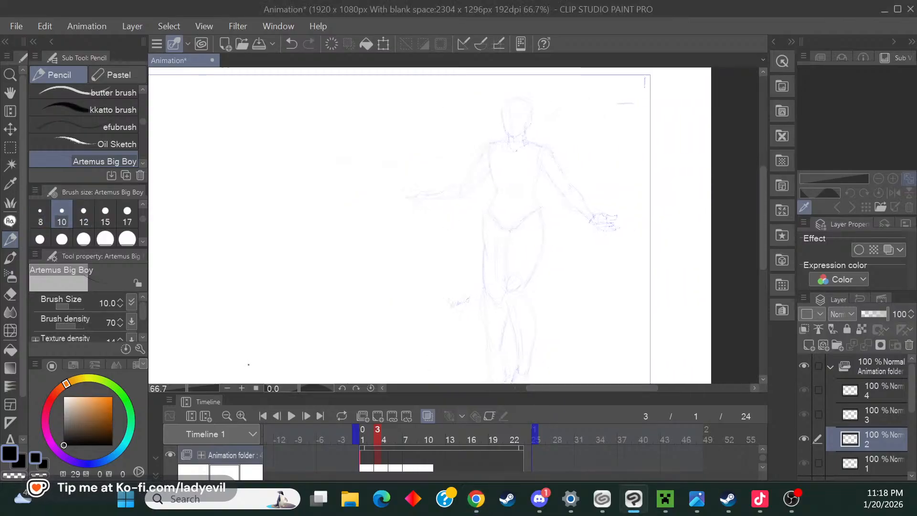
Sketch the second pose's rounded ribcage and pointed pelvis, offset left of the first cel's faint figure.
left_click(242, 388)
left_click_drag(762, 238, 760, 212)
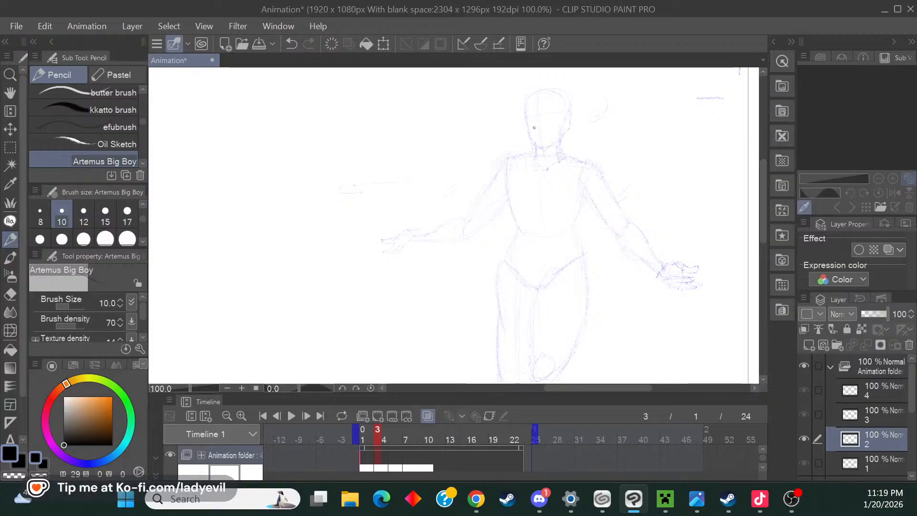
left_click_drag(483, 166, 521, 164)
left_click_drag(466, 163, 570, 175)
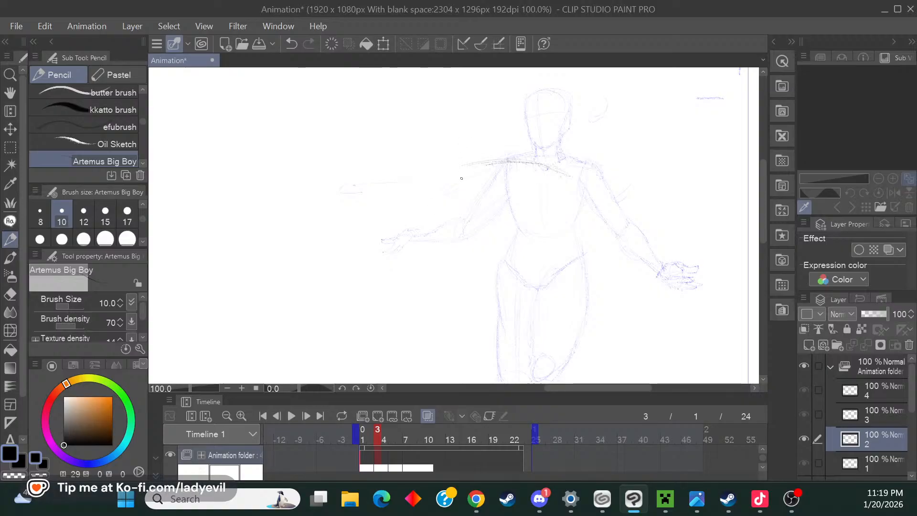
left_click_drag(486, 157, 464, 192)
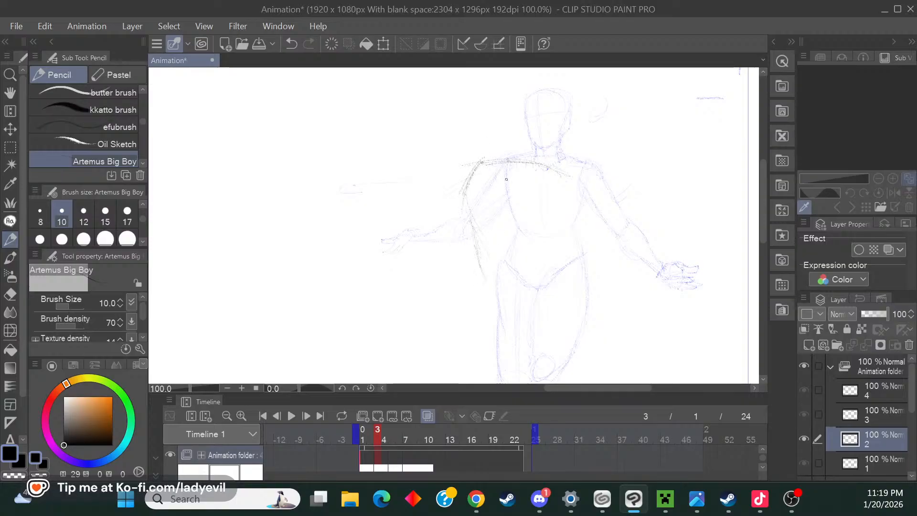
left_click_drag(569, 190, 548, 253)
mouse_move(497, 283)
left_mouse_down()
mouse_move(546, 278)
mouse_move(550, 244)
left_mouse_up()
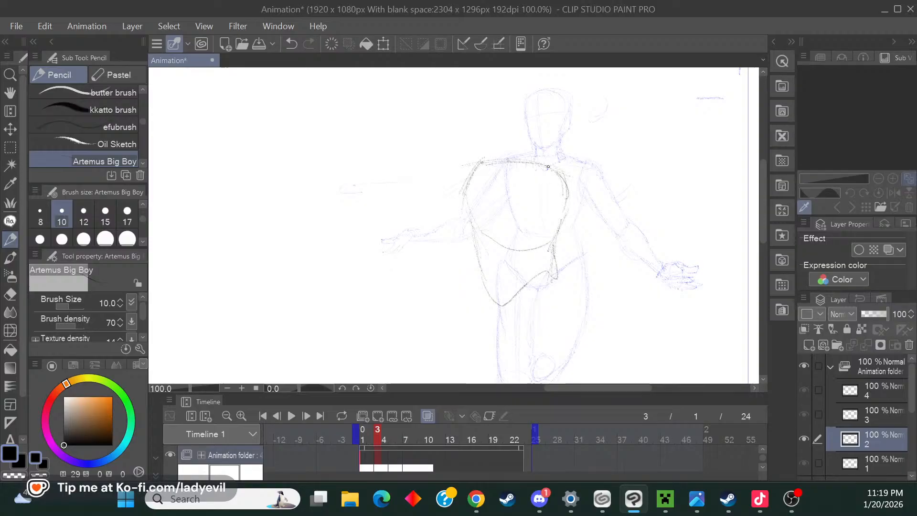
Sketch shoulder lines sloping outward on both sides, and rough in the right upper arm with an oval shoulder joint.
left_click_drag(565, 174, 583, 184)
left_click_drag(482, 162, 449, 173)
left_click_drag(462, 207, 437, 232)
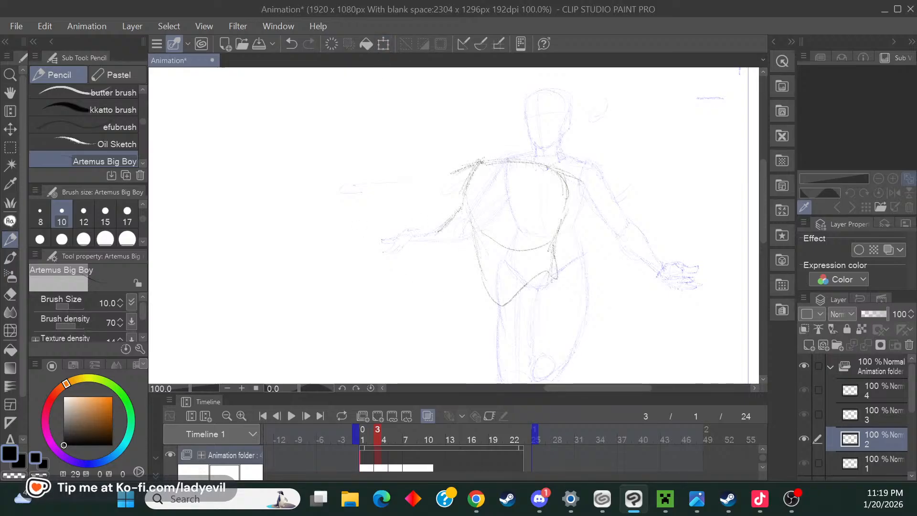
key("alt+Tab")
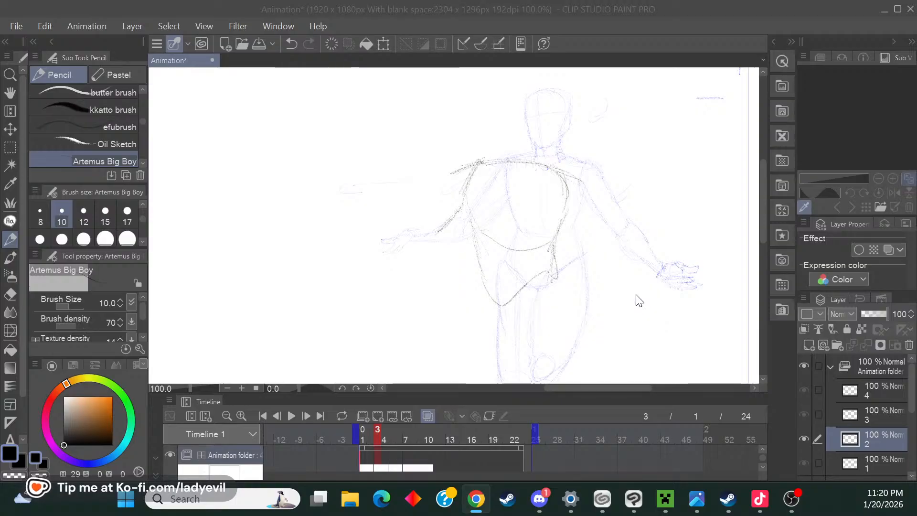
left_click_drag(557, 174, 568, 198)
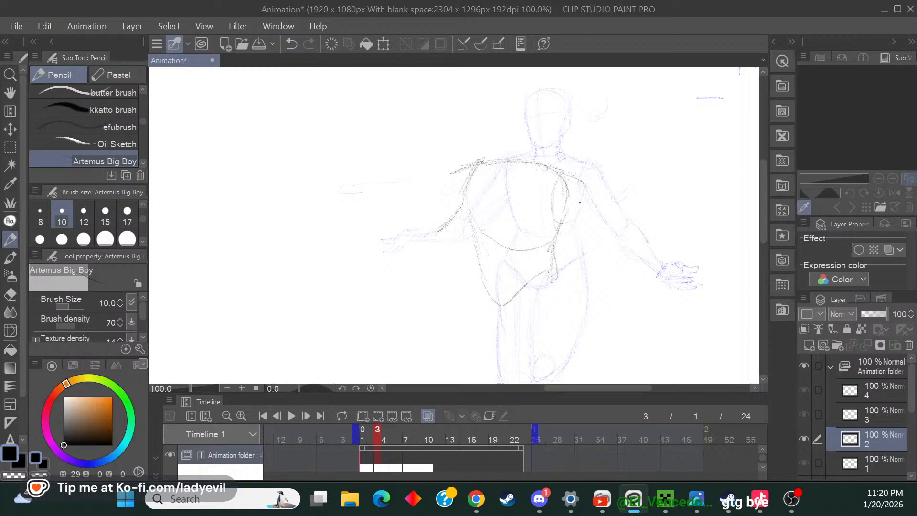
mouse_move(583, 184)
left_mouse_down()
mouse_move(611, 257)
mouse_move(566, 229)
left_mouse_up()
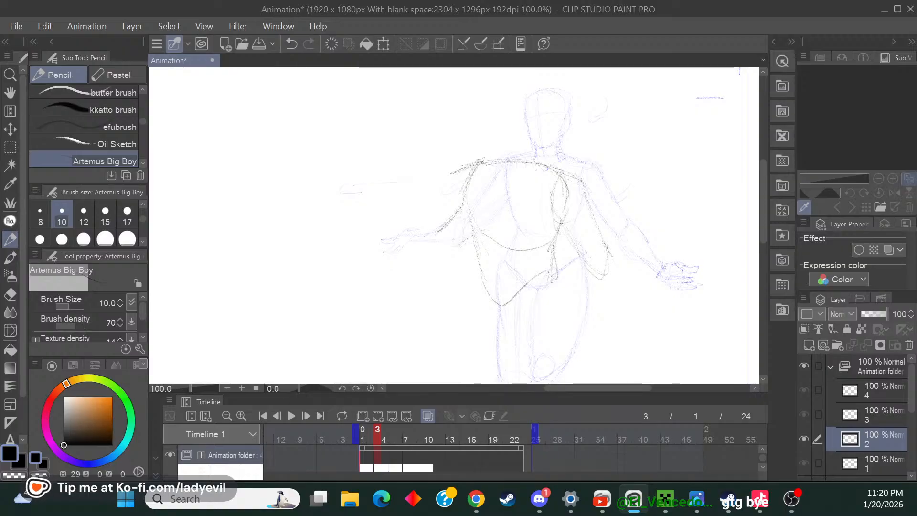
Try short arm strokes beside the ribcage's left edge, and erase them together with the arm line there.
mouse_move(452, 240)
left_mouse_down()
mouse_move(453, 228)
mouse_move(441, 245)
mouse_move(451, 265)
left_mouse_up()
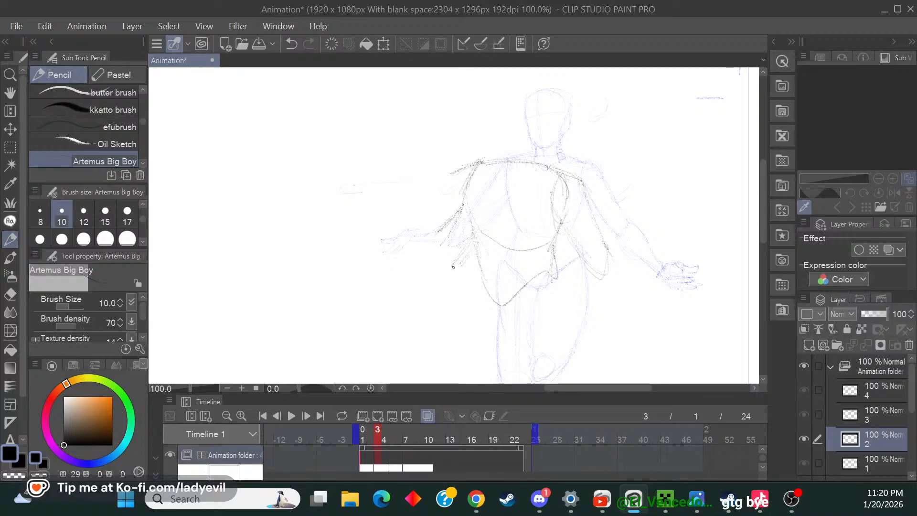
left_click(12, 294)
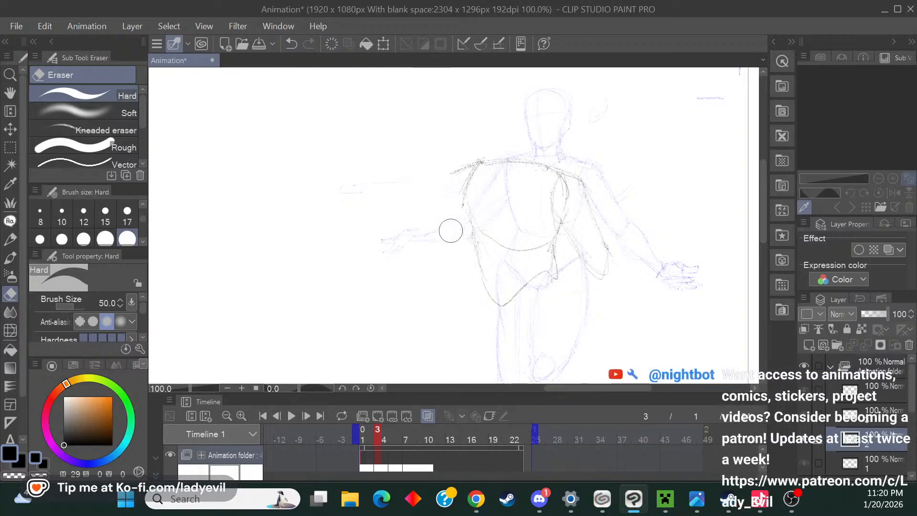
Redraw the ribcage's left edge and sketch the neck sides with a collar curve above the chest.
left_click(10, 239)
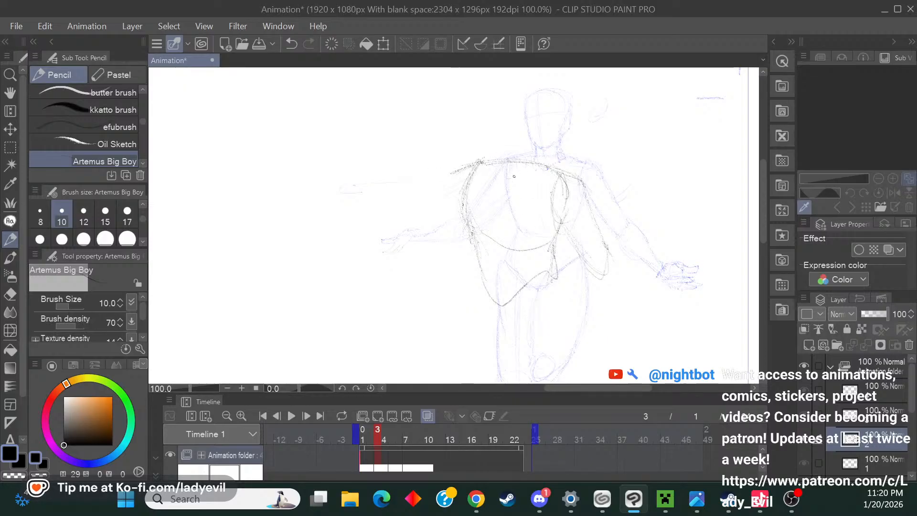
mouse_move(537, 165)
left_mouse_down()
mouse_move(497, 180)
mouse_move(513, 175)
mouse_move(501, 163)
left_mouse_up()
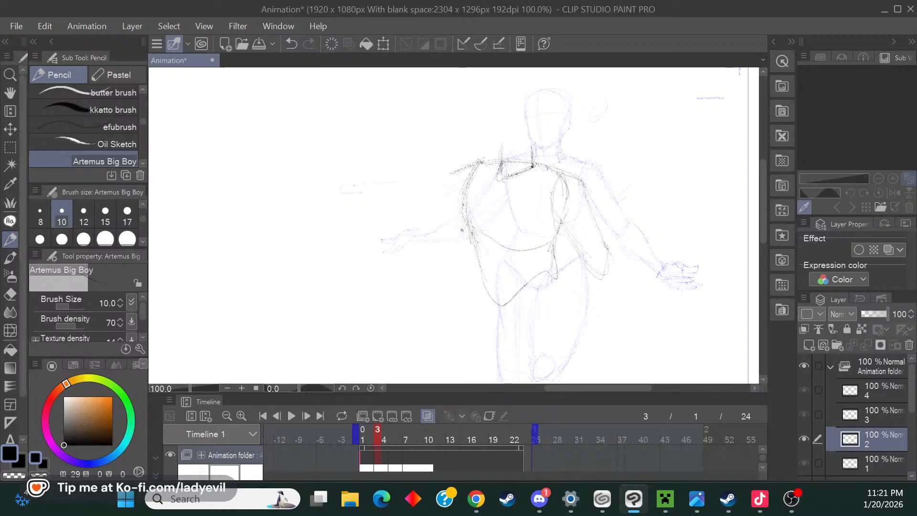
Sketch the second pose's arm extending left from the ribcage, with a closed wrist end and a blocky hand dropping downward.
mouse_move(457, 234)
left_mouse_down()
mouse_move(423, 248)
mouse_move(461, 226)
mouse_move(414, 246)
mouse_move(457, 231)
left_mouse_up()
left_click_drag(473, 249, 421, 252)
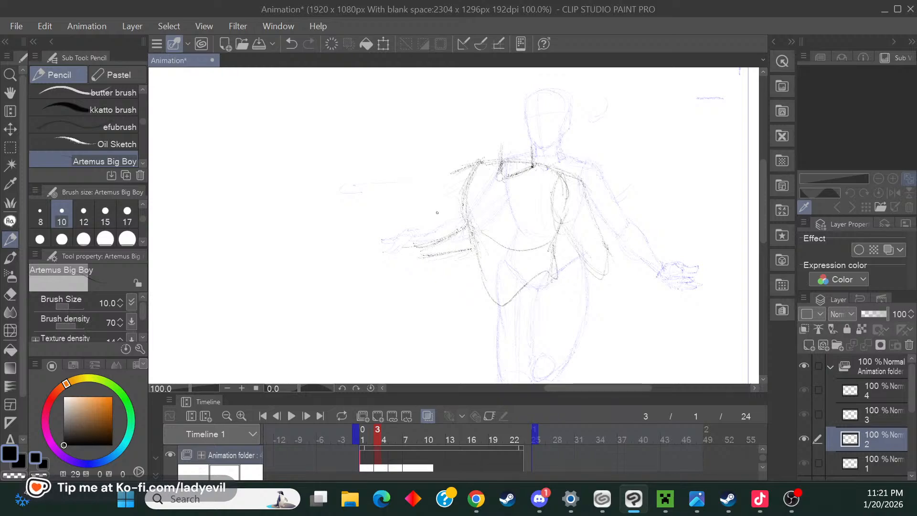
left_click_drag(429, 261, 420, 249)
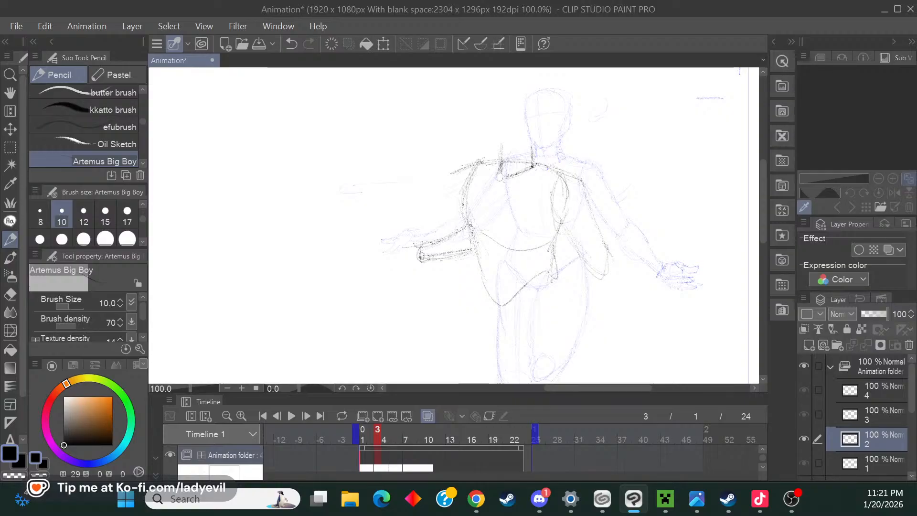
left_click_drag(474, 252, 460, 255)
left_click_drag(413, 245, 404, 261)
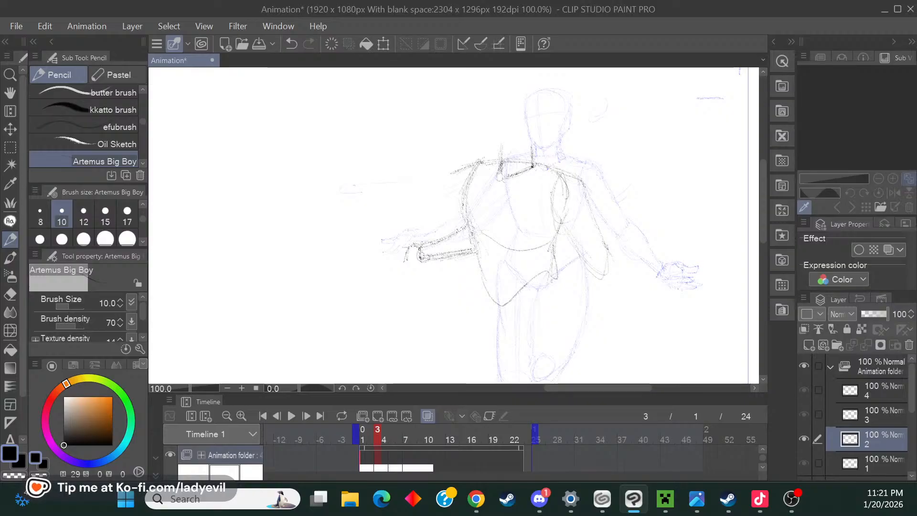
mouse_move(419, 259)
left_mouse_down()
mouse_move(417, 283)
mouse_move(395, 288)
mouse_move(407, 272)
mouse_move(409, 280)
mouse_move(392, 277)
mouse_move(397, 286)
left_mouse_up()
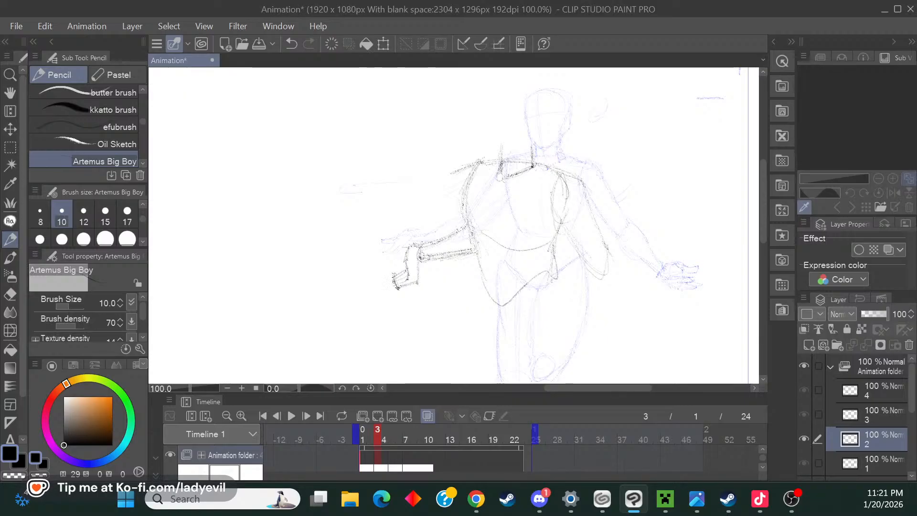
Darken the right upper arm's outer contour and sketch the forearm angling down and outward, tapering to the wrist.
left_click_drag(571, 388, 583, 385)
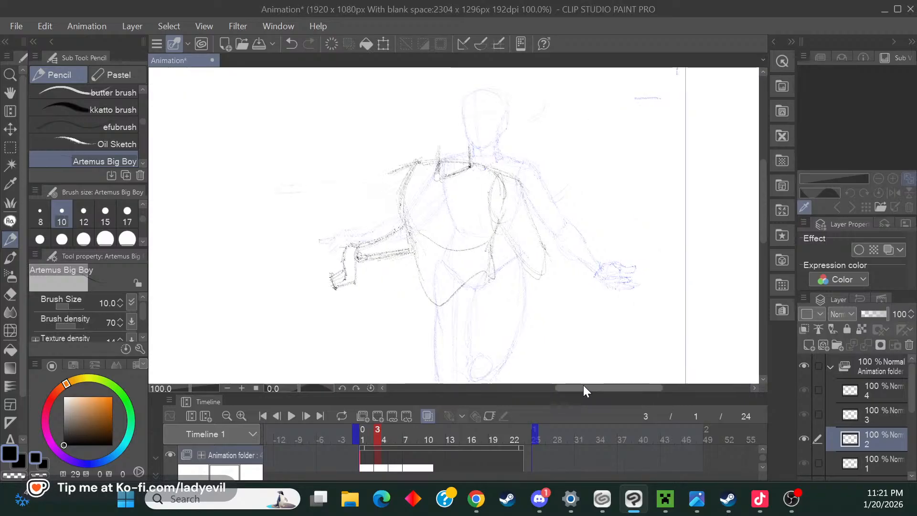
left_click_drag(524, 187, 542, 242)
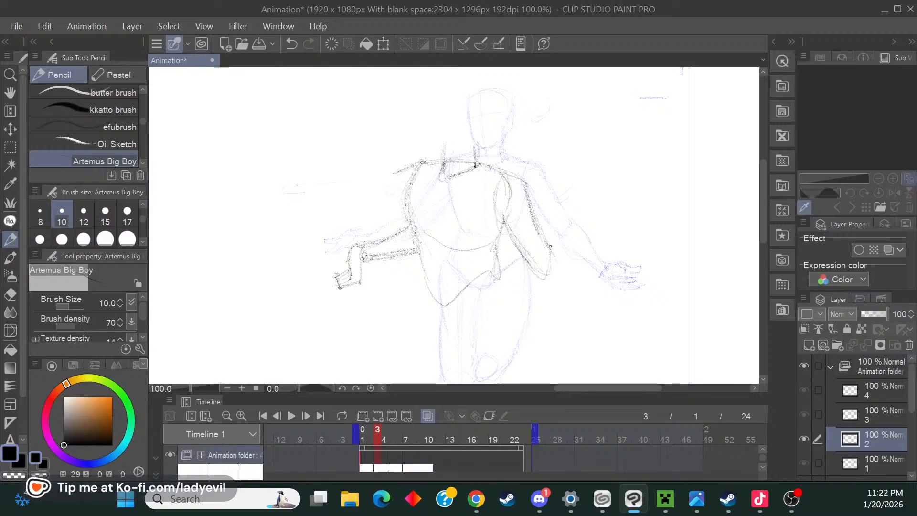
mouse_move(544, 249)
left_mouse_down()
mouse_move(582, 283)
mouse_move(570, 302)
left_mouse_up()
left_click_drag(547, 285, 598, 309)
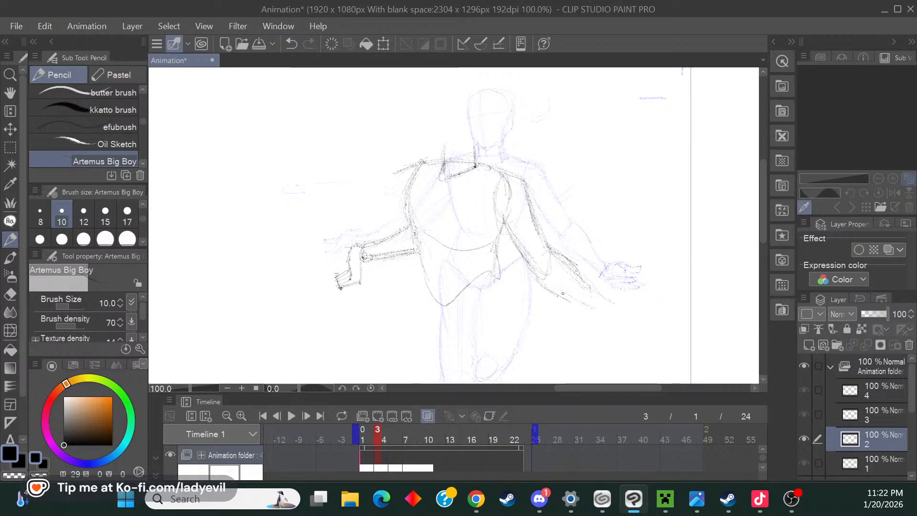
mouse_move(581, 305)
left_mouse_down()
mouse_move(609, 313)
mouse_move(612, 303)
left_mouse_up()
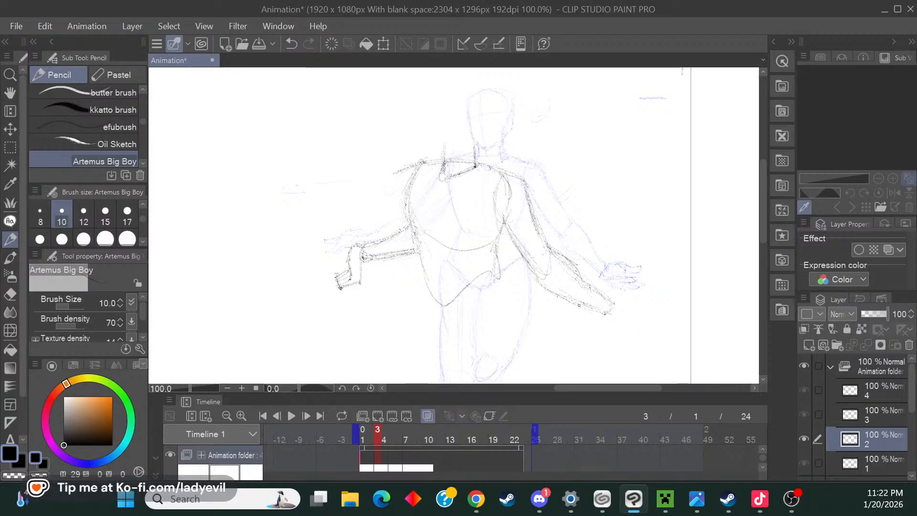
Sketch the open right hand with an oval palm, thumb and spread fingers beyond the wrist.
left_click_drag(614, 304, 644, 313)
scroll(763, 242, "down", 3)
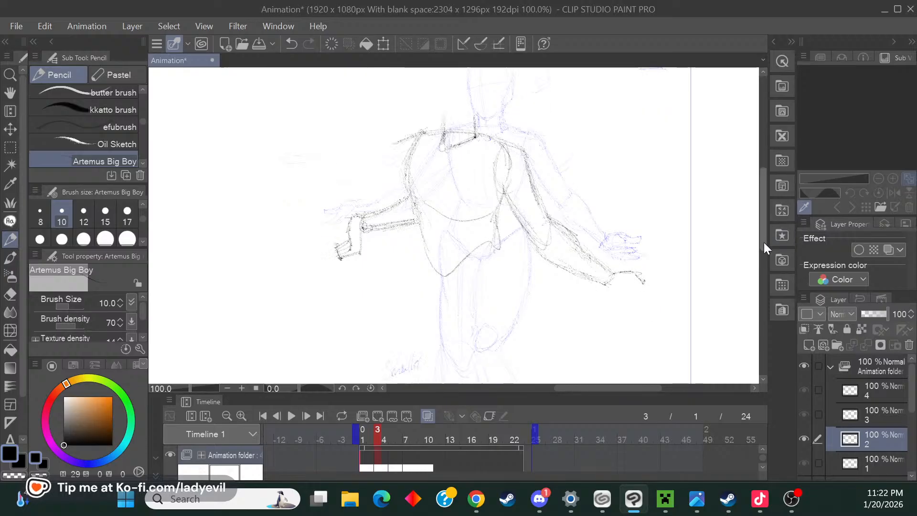
left_click_drag(605, 262, 626, 275)
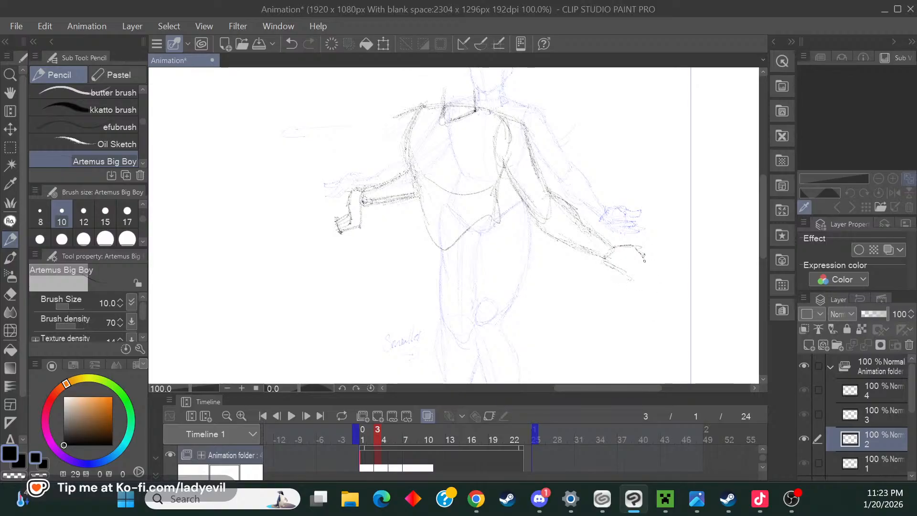
left_click_drag(635, 244, 641, 257)
left_click_drag(640, 253, 661, 260)
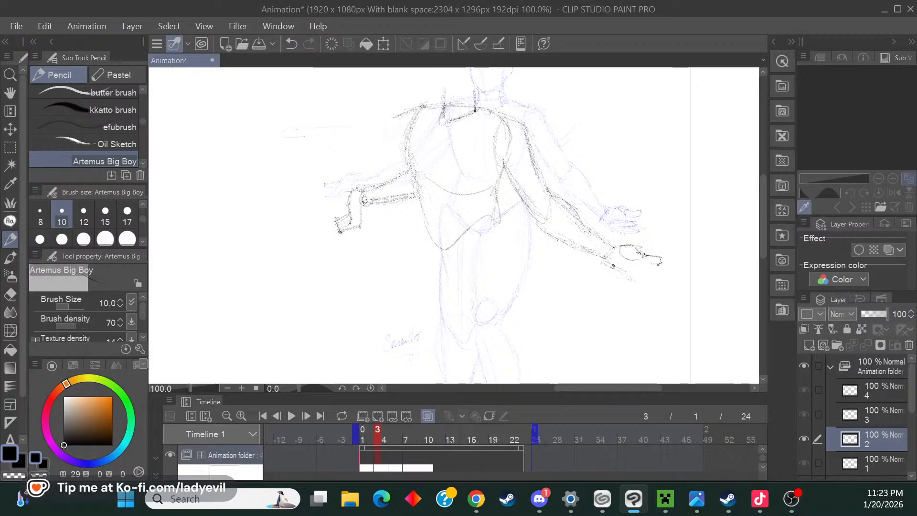
left_click_drag(613, 265, 641, 272)
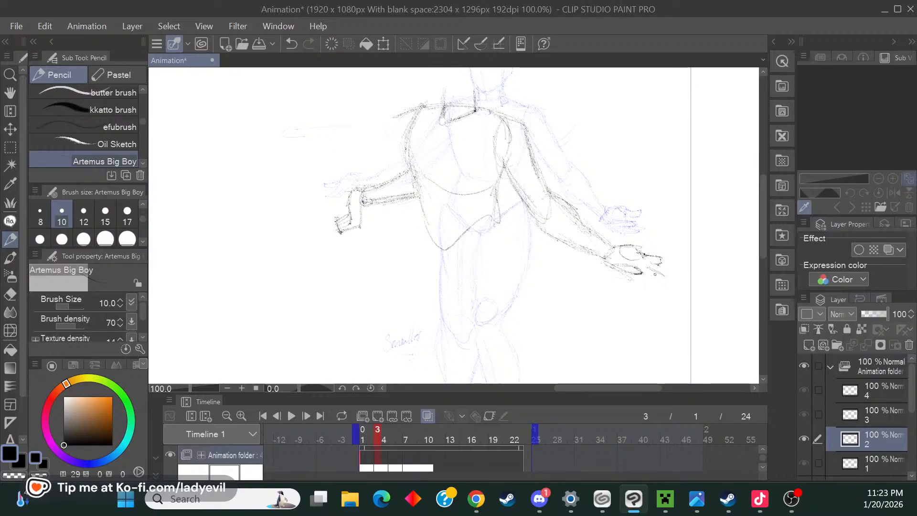
left_click_drag(653, 270, 661, 285)
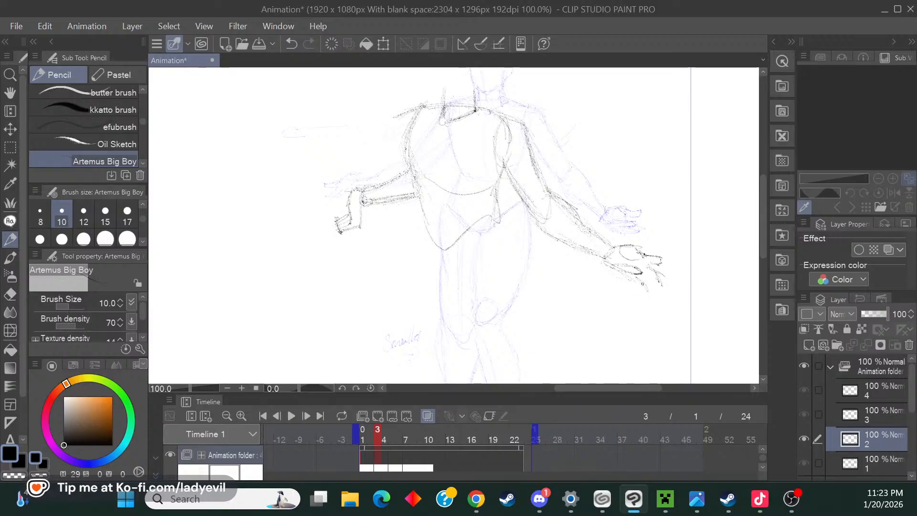
left_click_drag(641, 282, 647, 290)
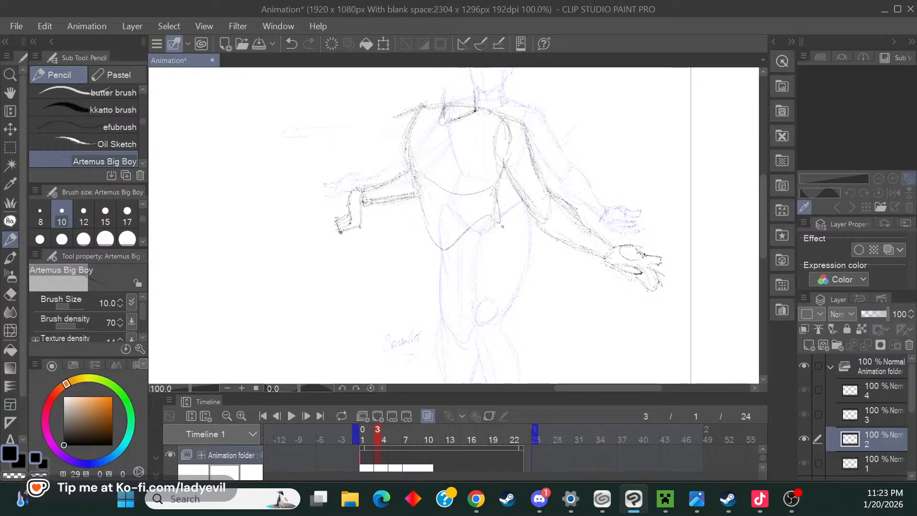
Sketch the front thigh, curving the outer contour from hip to knee and the inner contour down from the pelvis point.
left_click_drag(499, 214, 512, 252)
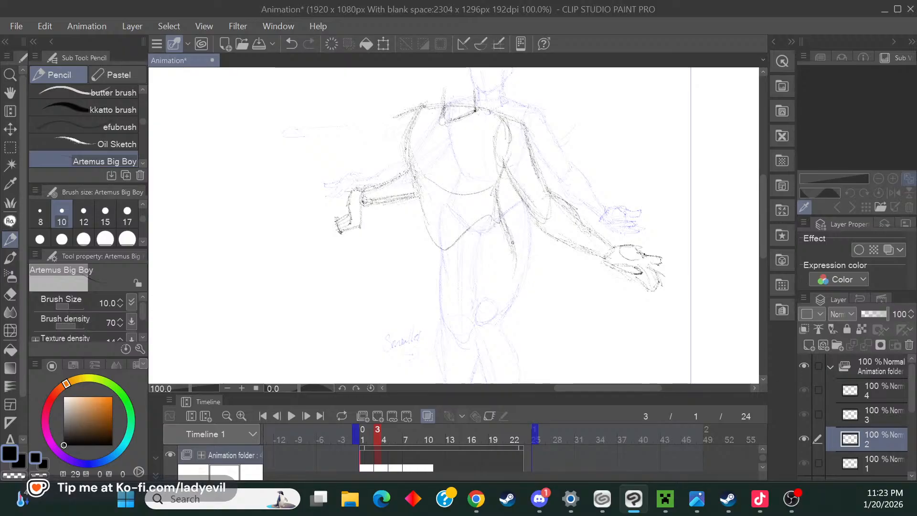
left_click_drag(434, 268, 426, 320)
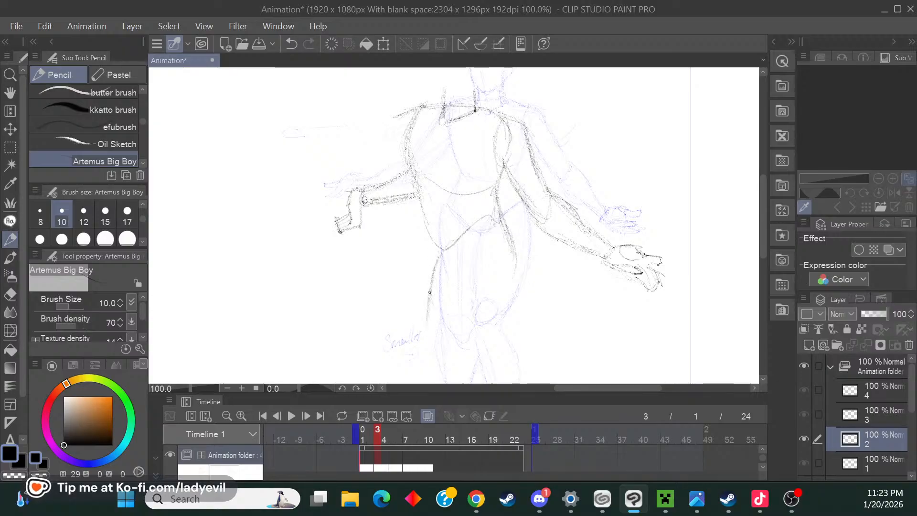
left_click_drag(763, 238, 758, 274)
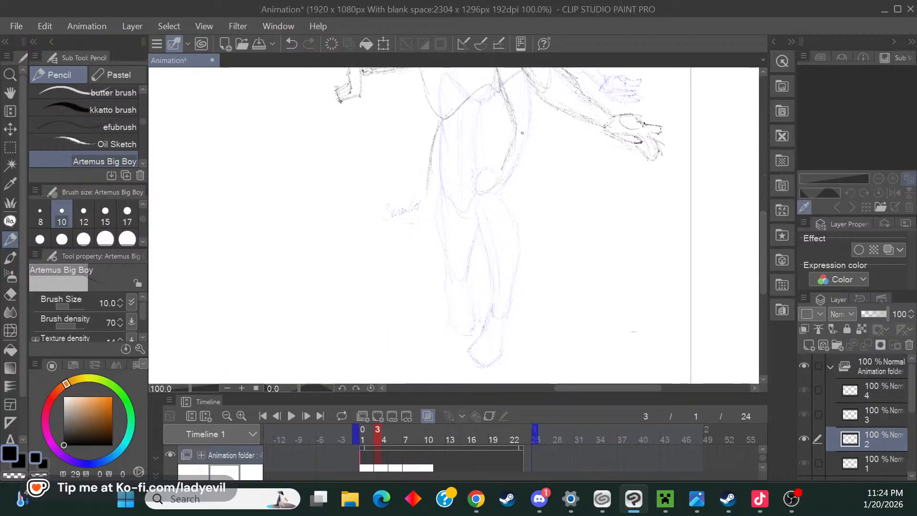
left_click_drag(502, 165, 469, 221)
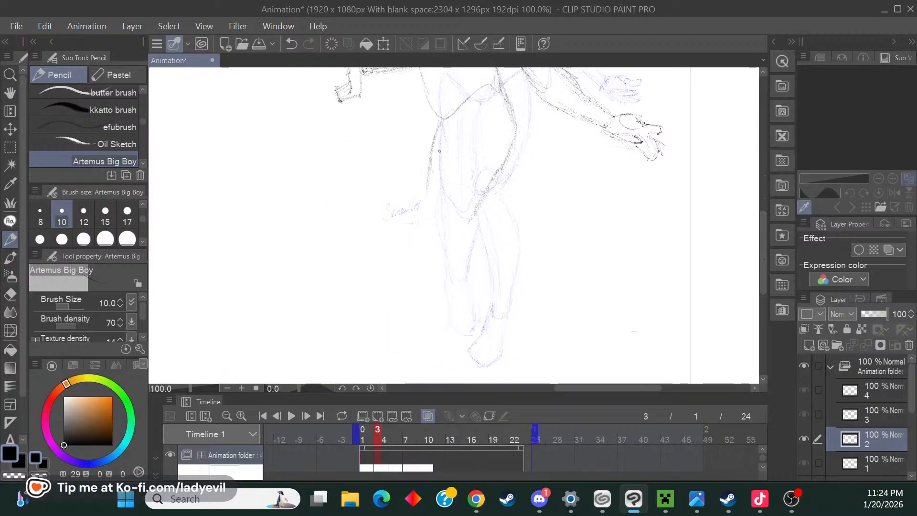
left_click_drag(434, 138, 423, 203)
left_click_drag(460, 164, 456, 189)
left_click_drag(444, 207, 433, 223)
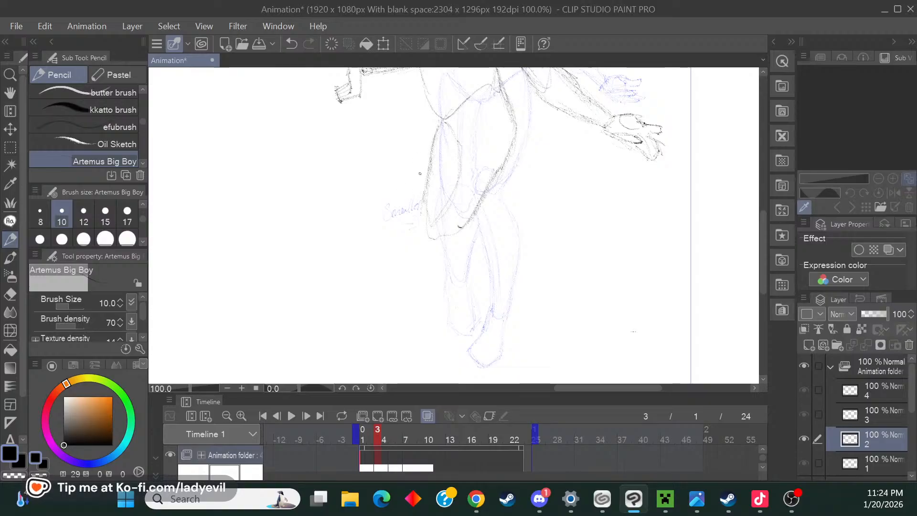
Rough in the front leg's wedge-shaped knee and both sides of the calf tapering toward the ankle.
mouse_move(427, 201)
left_mouse_down()
mouse_move(415, 251)
mouse_move(435, 246)
left_mouse_up()
mouse_move(427, 200)
left_mouse_down()
mouse_move(436, 229)
mouse_move(422, 255)
left_mouse_up()
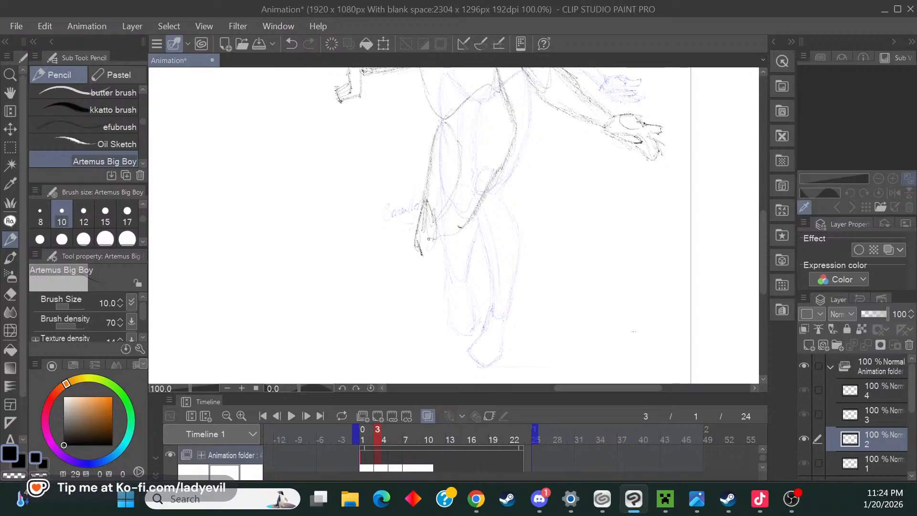
left_click_drag(468, 219, 459, 229)
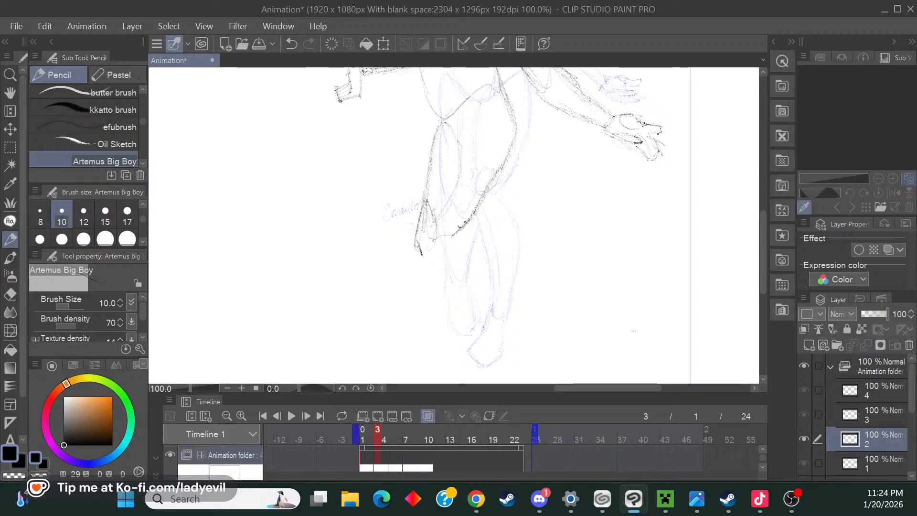
mouse_move(460, 229)
left_mouse_down()
mouse_move(477, 250)
mouse_move(473, 305)
left_mouse_up()
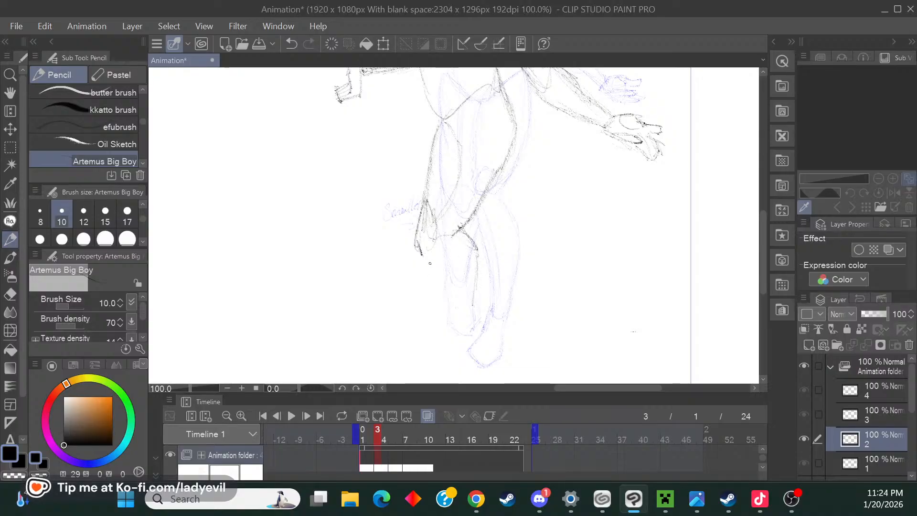
left_click_drag(426, 260, 448, 303)
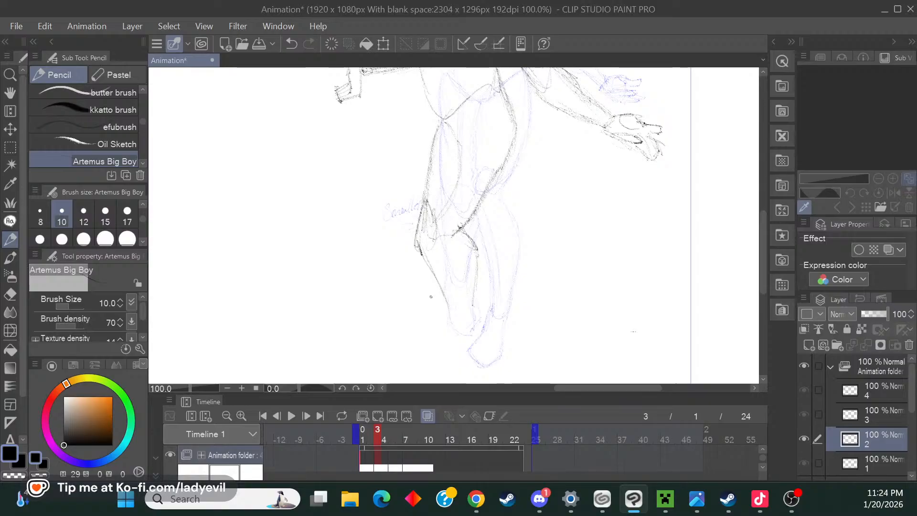
mouse_move(423, 262)
left_mouse_down()
mouse_move(455, 335)
mouse_move(450, 313)
left_mouse_up()
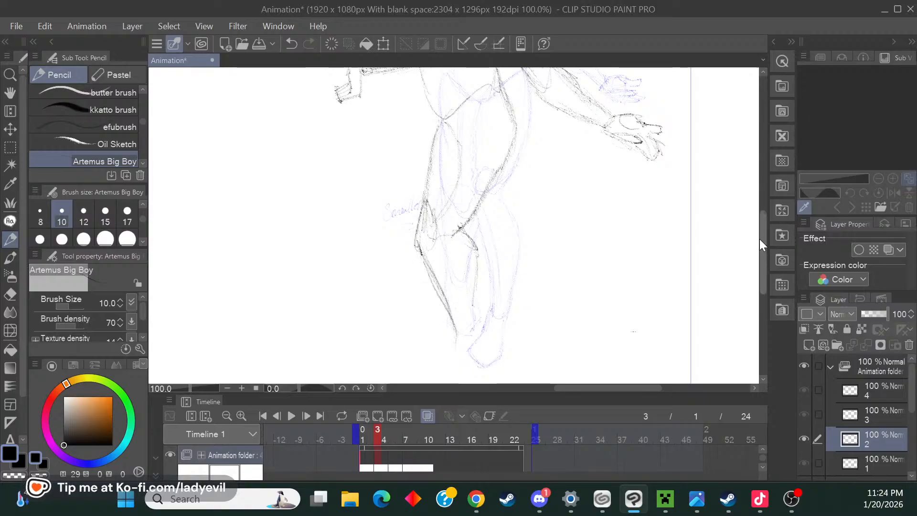
Sketch the front leg's downward-pointing foot below the ankle and darken the back of the ankle.
left_click_drag(762, 248, 764, 274)
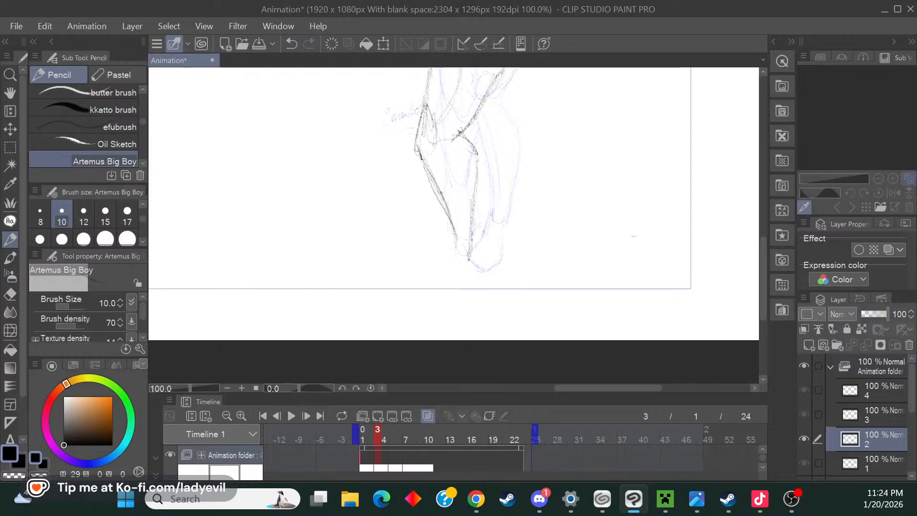
left_click_drag(454, 249, 440, 288)
mouse_move(447, 276)
left_mouse_down()
mouse_move(440, 298)
mouse_move(460, 296)
mouse_move(446, 306)
mouse_move(468, 292)
left_mouse_up()
left_click_drag(472, 216, 471, 284)
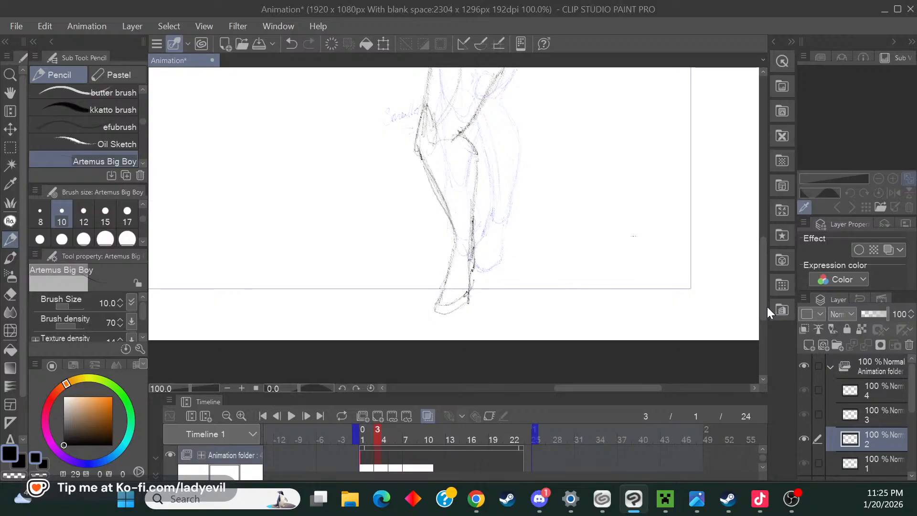
Sketch the rear leg's curved outer thigh contour from the left hip down to the front knee.
left_click_drag(766, 308, 760, 270)
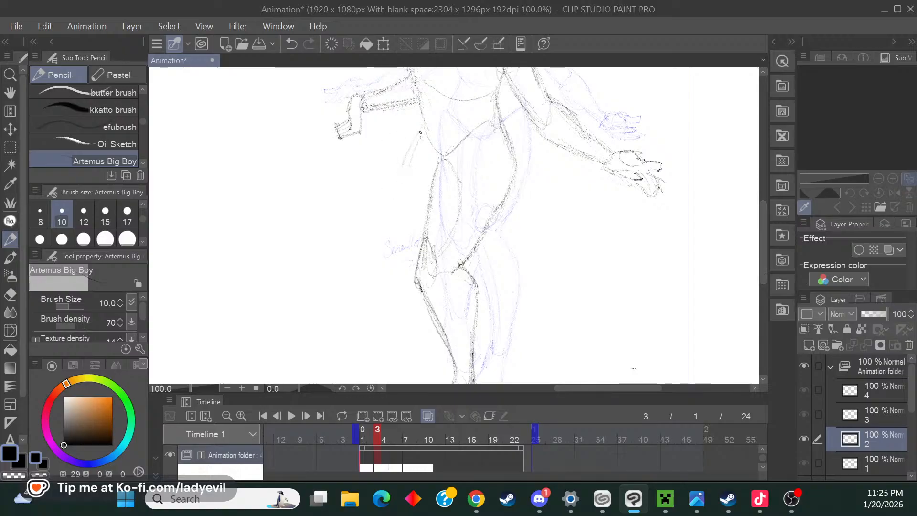
mouse_move(421, 131)
left_mouse_down()
mouse_move(415, 222)
mouse_move(410, 154)
mouse_move(409, 219)
left_mouse_up()
left_click_drag(411, 176, 407, 194)
left_click_drag(419, 139, 414, 206)
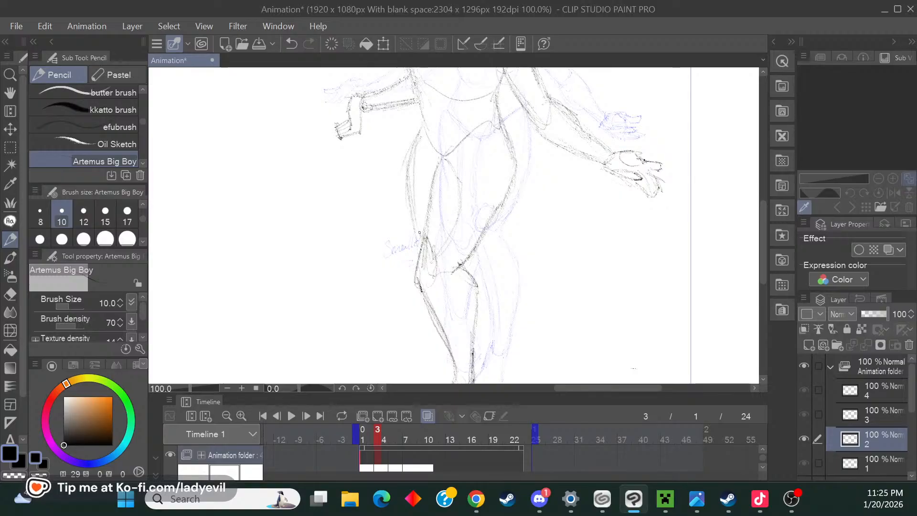
Draw the rear leg's knee and calf behind the front leg, ending in a pointed foot with a rounded sole.
left_click_drag(763, 227, 757, 258)
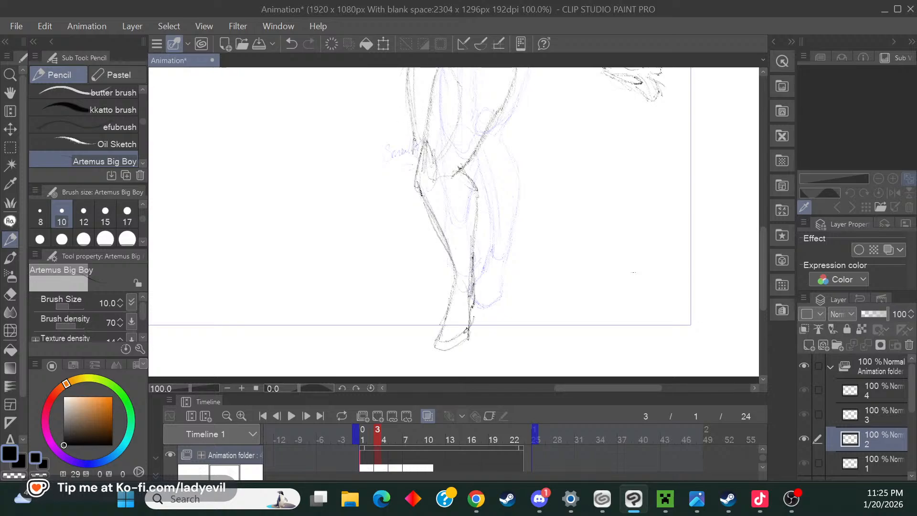
left_click_drag(414, 148, 426, 139)
mouse_move(406, 168)
left_mouse_down()
mouse_move(400, 192)
mouse_move(419, 296)
mouse_move(436, 280)
left_mouse_up()
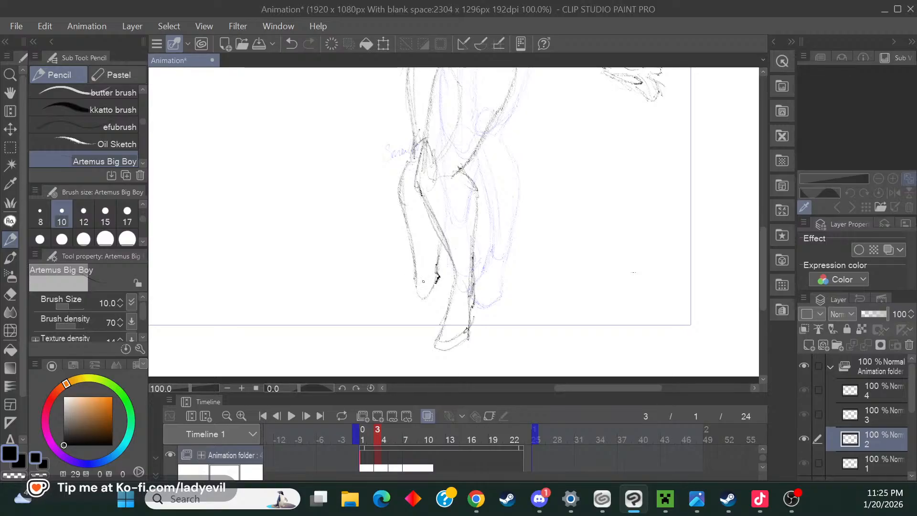
left_click_drag(417, 291, 396, 326)
mouse_move(422, 340)
left_mouse_down()
mouse_move(433, 329)
mouse_move(440, 267)
left_mouse_up()
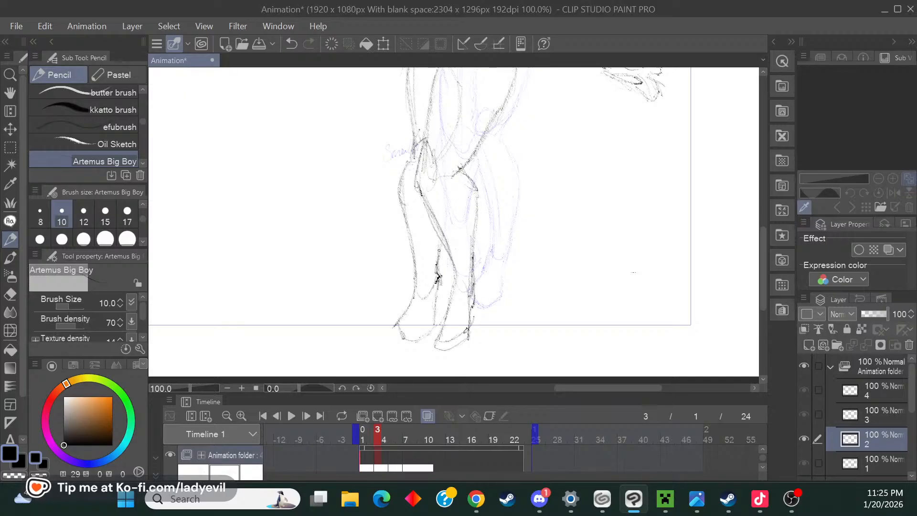
Darken the second pose's left neck line and sketch the face's left edge slanting up and outward from the top of the neck.
left_click_drag(763, 263, 766, 228)
left_click(226, 388)
left_click(226, 388)
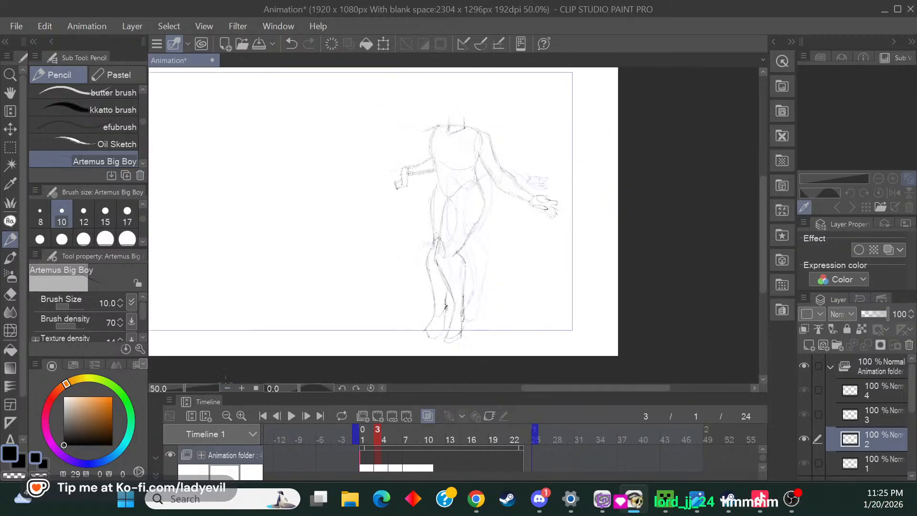
left_click(241, 387)
left_click(241, 388)
left_click(240, 387)
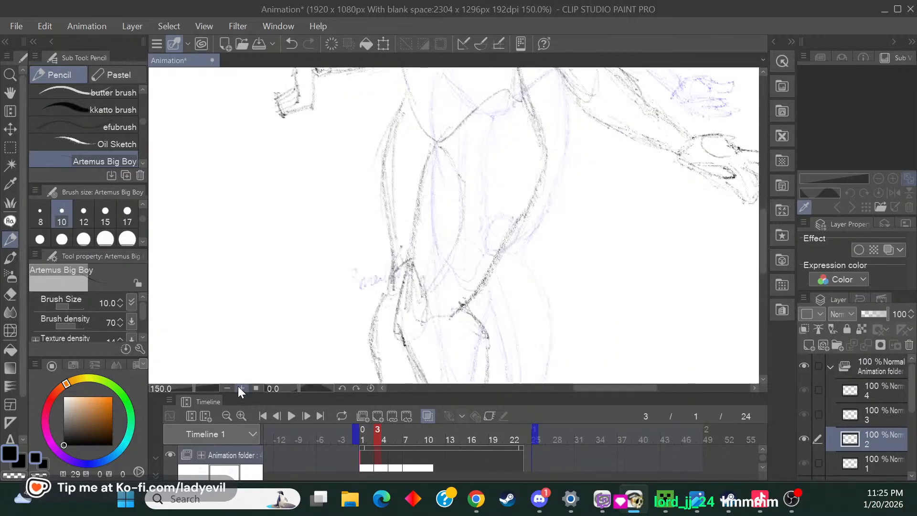
left_click_drag(760, 265, 759, 200)
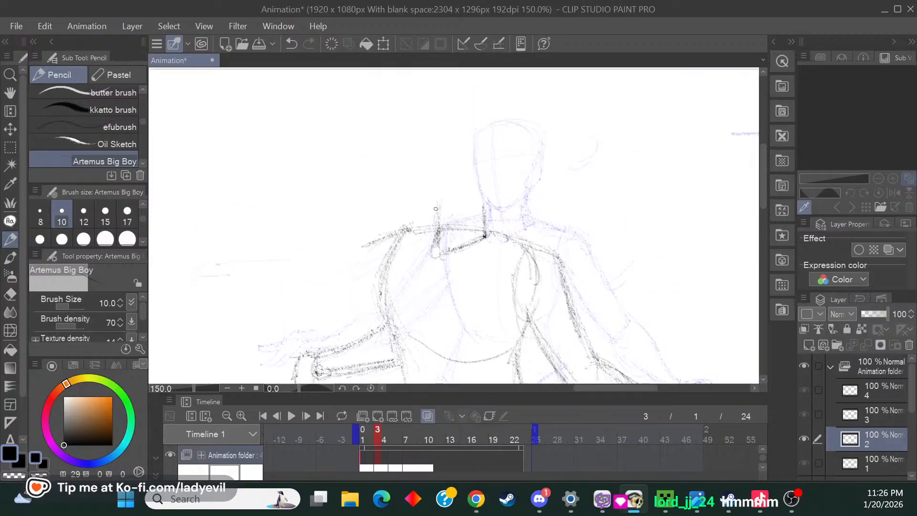
mouse_move(437, 221)
left_mouse_down()
mouse_move(435, 241)
mouse_move(436, 216)
left_mouse_up()
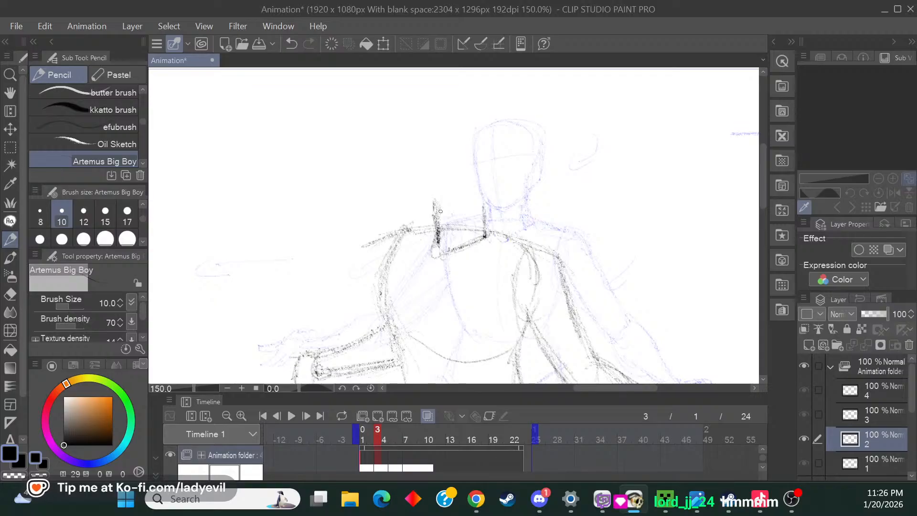
left_click_drag(421, 163, 432, 201)
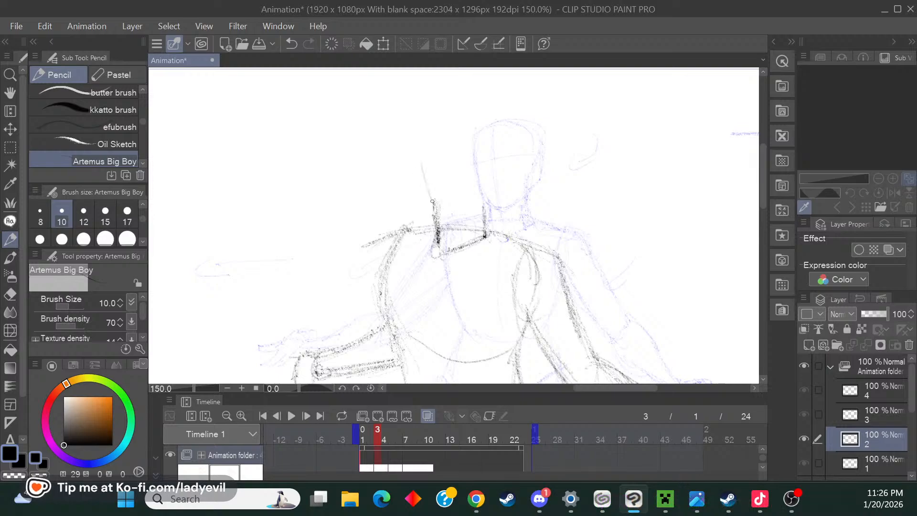
left_click_drag(416, 144, 436, 214)
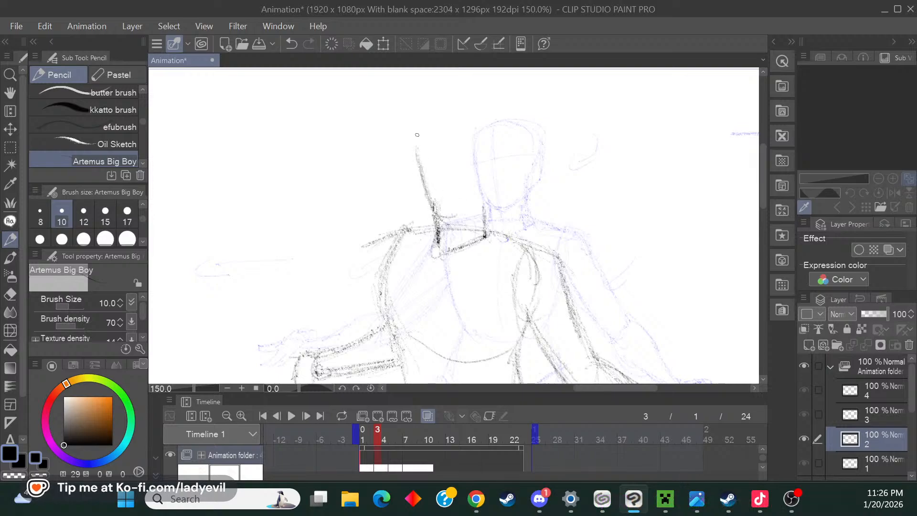
Draw the head's rounded crown and far side down to the neck, and reinforce the contour of the cheek and jaw.
mouse_move(413, 143)
left_mouse_down()
mouse_move(432, 121)
mouse_move(483, 198)
left_mouse_up()
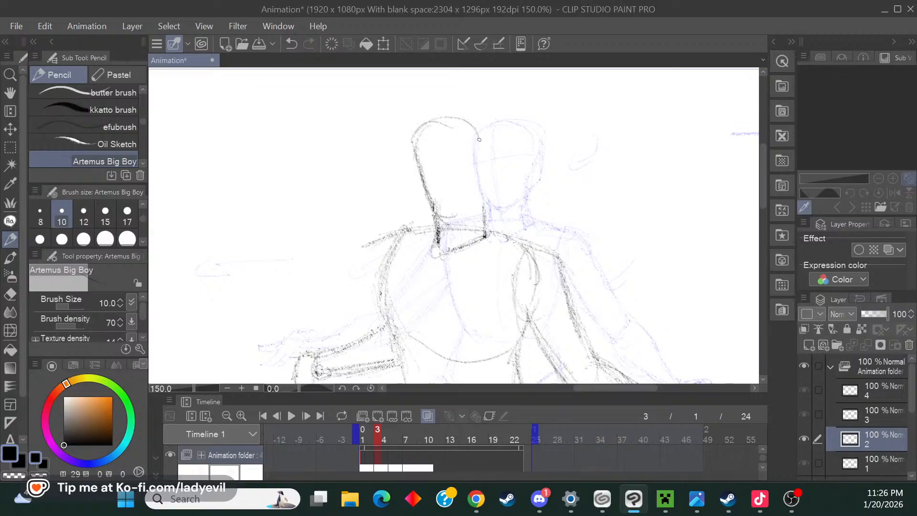
mouse_move(480, 143)
left_mouse_down()
mouse_move(484, 206)
mouse_move(486, 191)
left_mouse_up()
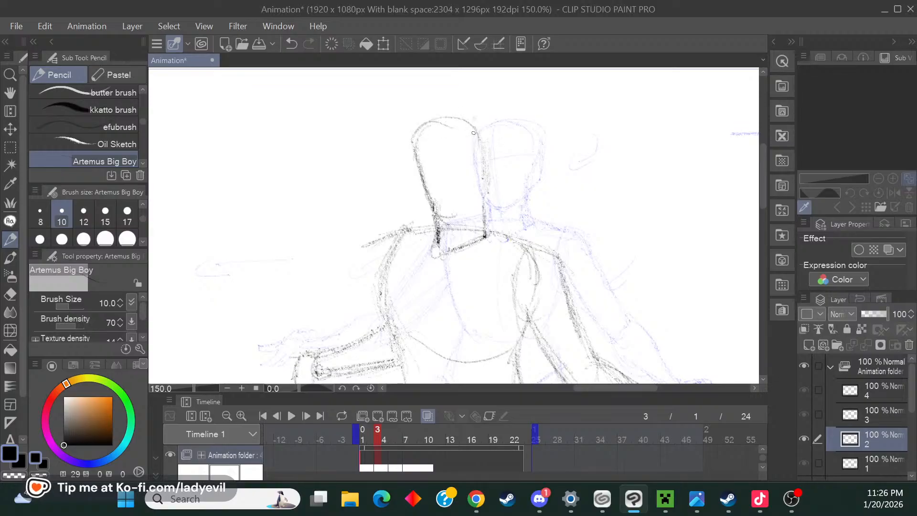
left_click_drag(445, 115, 479, 138)
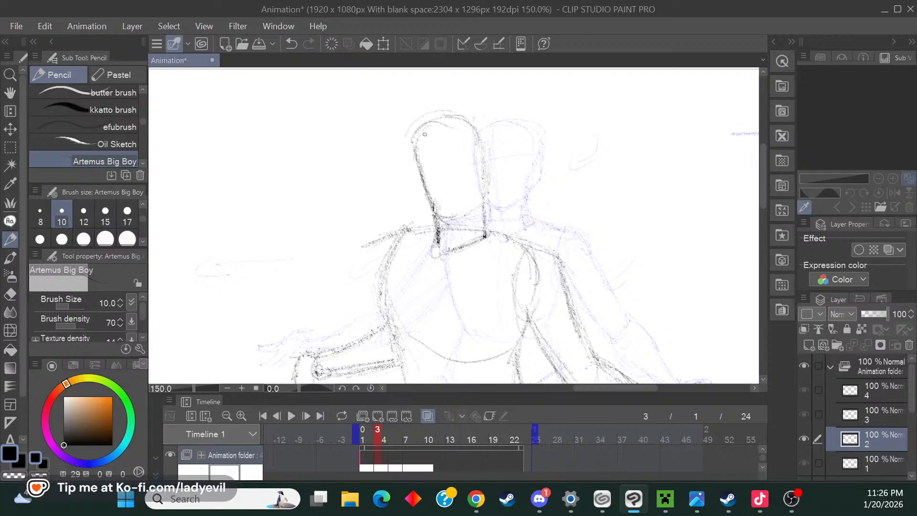
left_click_drag(410, 133, 432, 210)
left_click_drag(414, 165, 434, 210)
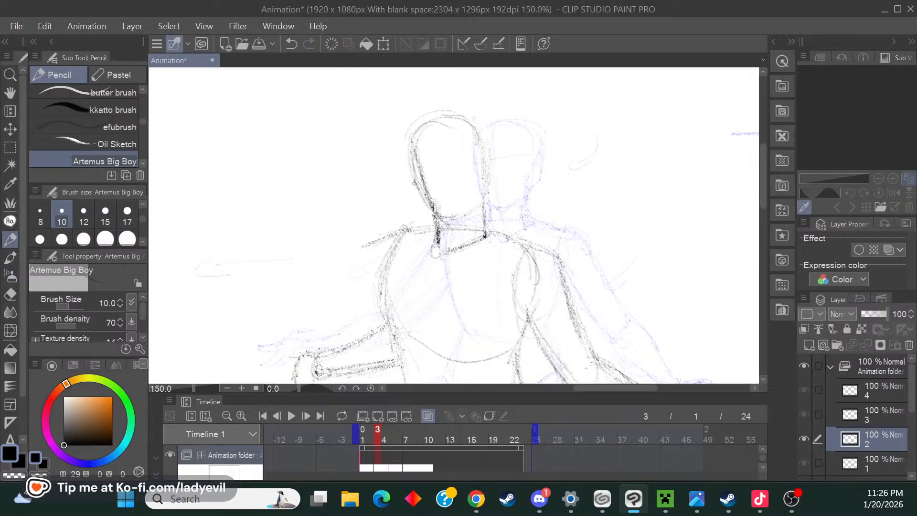
Clean up the jaw's outer edge and add crossing face guidelines, an ear and the rounded back of the skull.
left_click(11, 292)
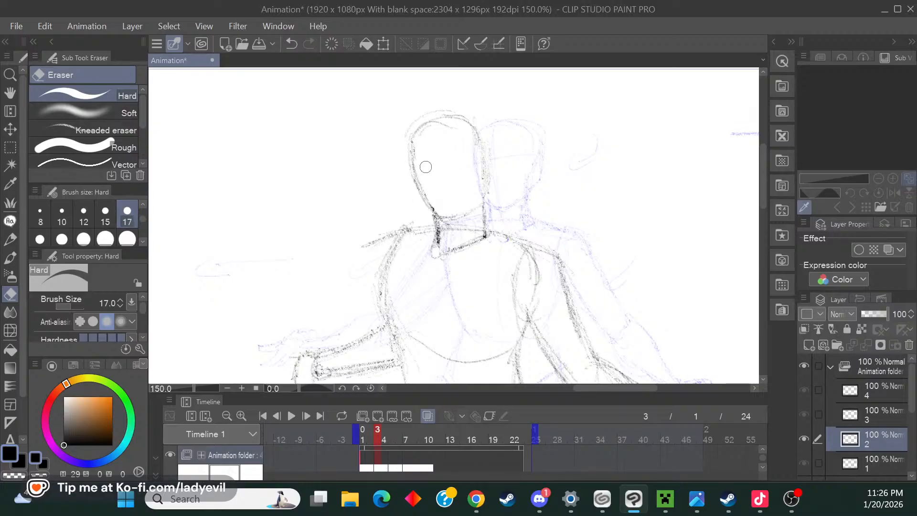
left_click(12, 237)
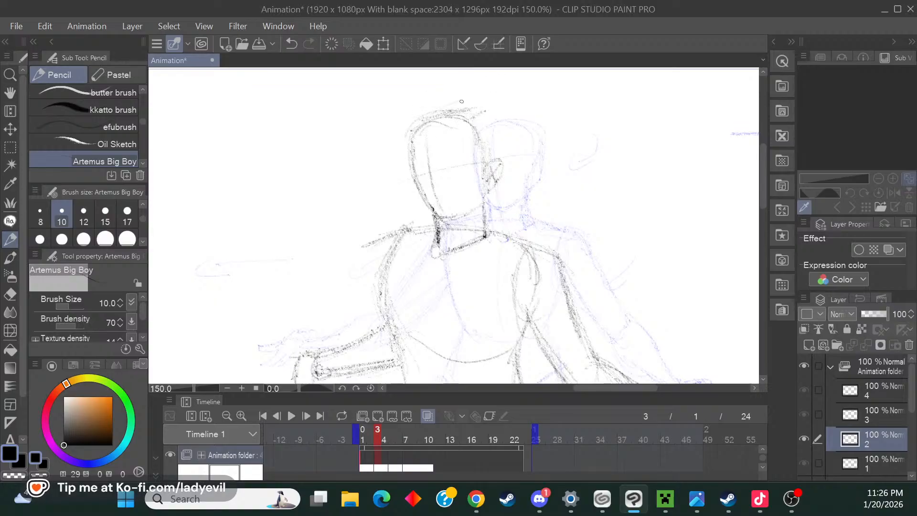
left_click_drag(467, 105, 485, 110)
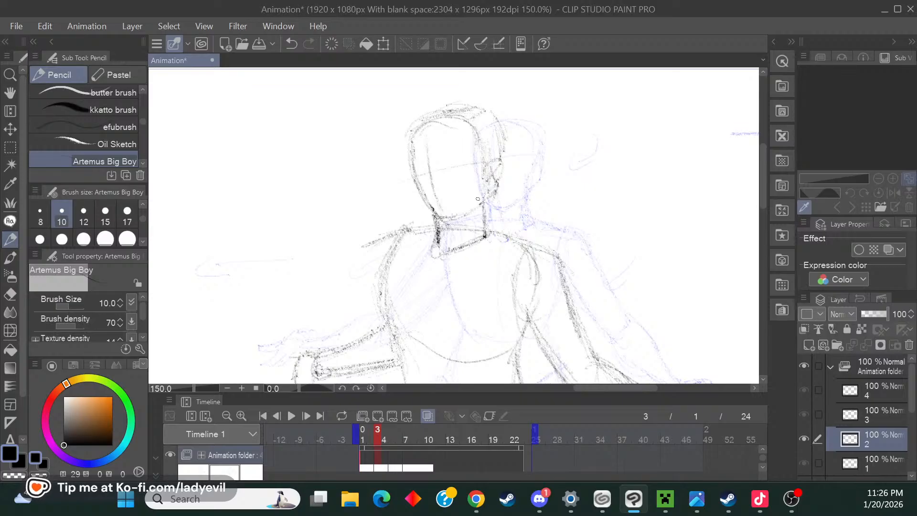
Scale the whole second pose down slightly and shift it left of the onion-skinned first pose with its feet inside the frame.
left_click(226, 387)
left_click(227, 387)
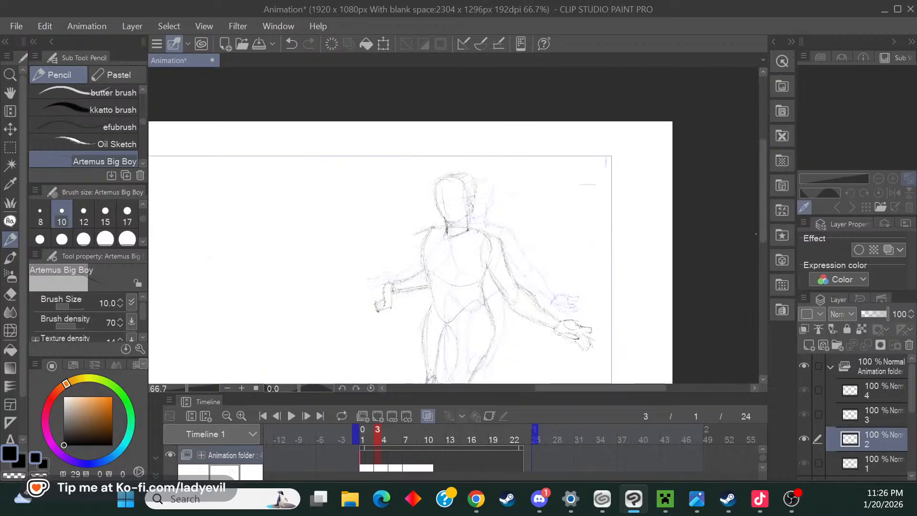
left_click_drag(761, 234, 760, 264)
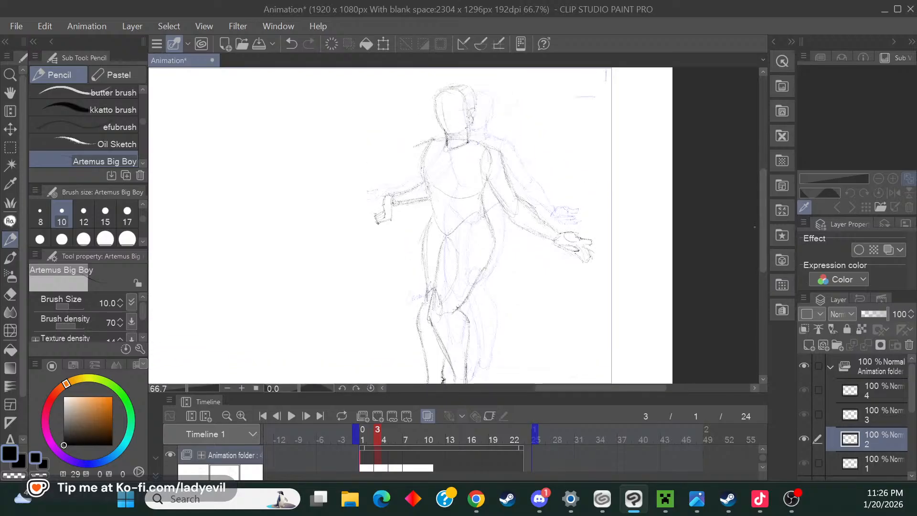
left_click(226, 388)
left_click(381, 46)
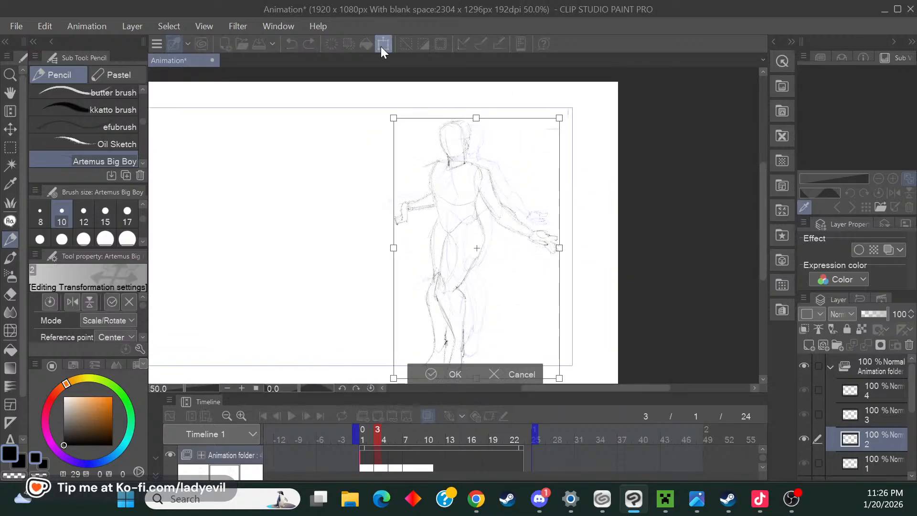
left_click_drag(559, 118, 546, 137)
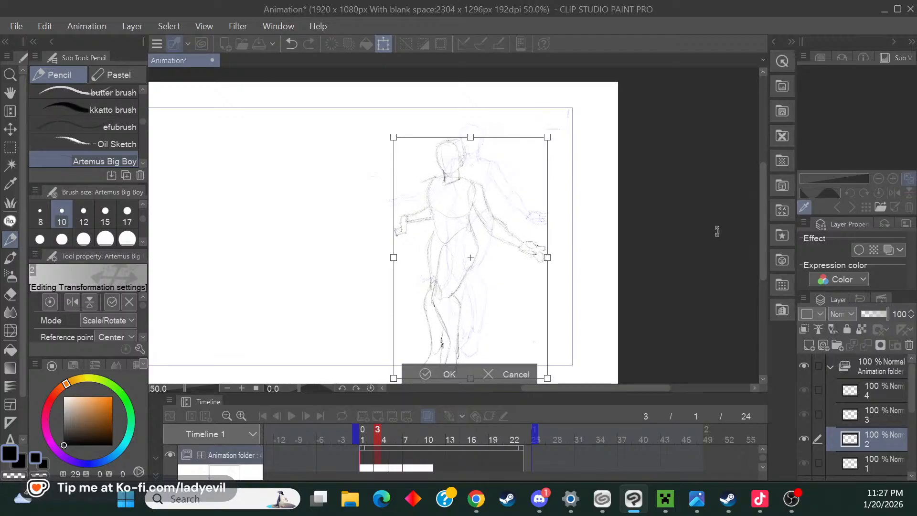
mouse_move(497, 294)
left_mouse_down()
mouse_move(489, 273)
mouse_move(484, 291)
left_mouse_up()
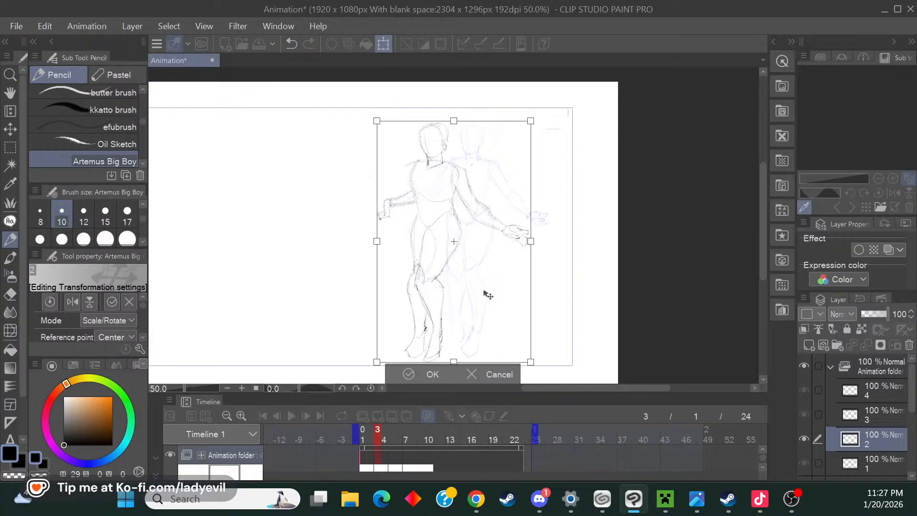
left_click(426, 373)
Handwrite the note "Raise leg higher" beside the second pose's knees, with an arrow pointing toward the legs.
scroll(761, 258, "down", 1)
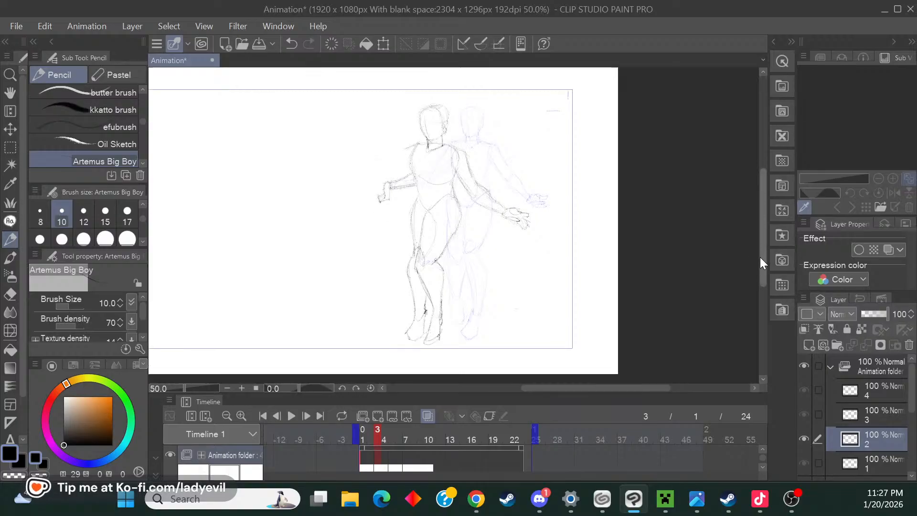
scroll(760, 263, "down", 3)
left_click(241, 388)
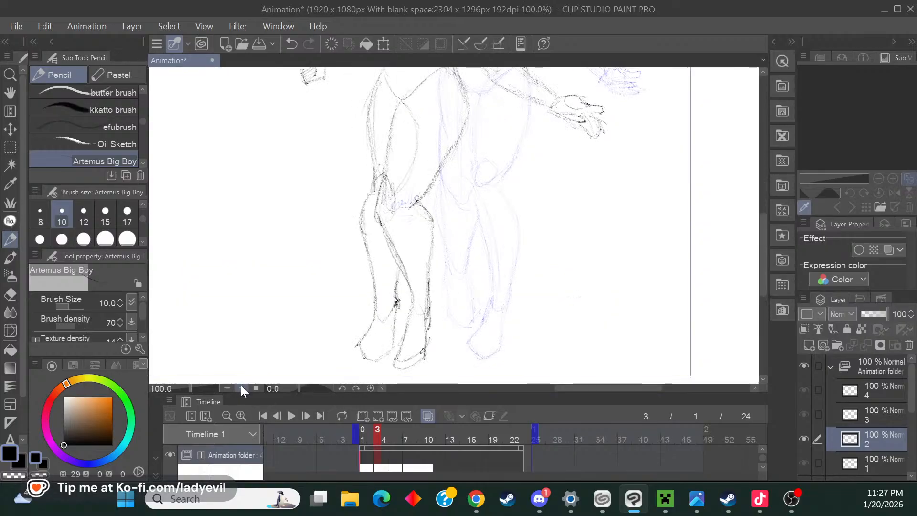
mouse_move(492, 209)
left_mouse_down()
mouse_move(455, 233)
mouse_move(473, 228)
left_mouse_up()
mouse_move(499, 197)
left_mouse_down()
mouse_move(498, 211)
mouse_move(507, 210)
left_mouse_up()
left_click_drag(509, 204, 519, 206)
mouse_move(525, 204)
left_mouse_down()
mouse_move(543, 194)
mouse_move(547, 207)
mouse_move(530, 223)
left_mouse_up()
left_click_drag(534, 217, 561, 216)
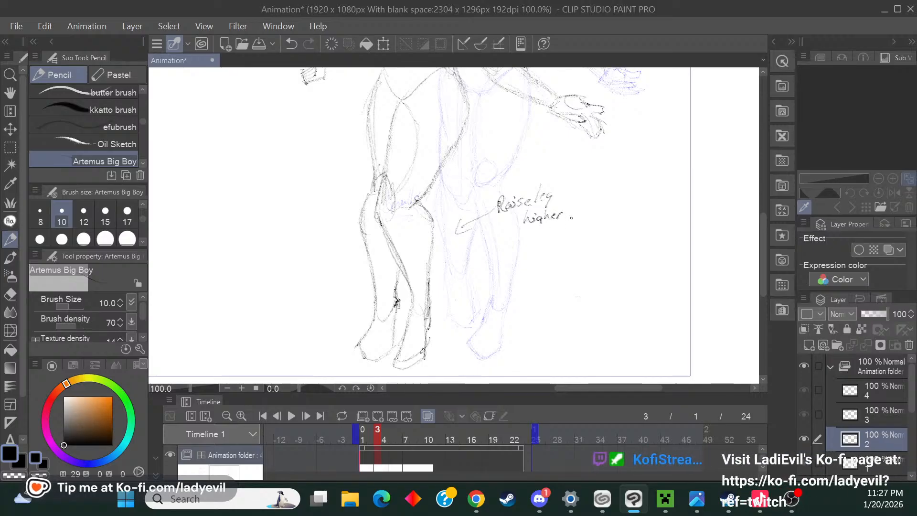
On cel 3, set the pencil size to 15 and rough in the torso's slanted left side, shoulder line and upper right side.
left_click(228, 386)
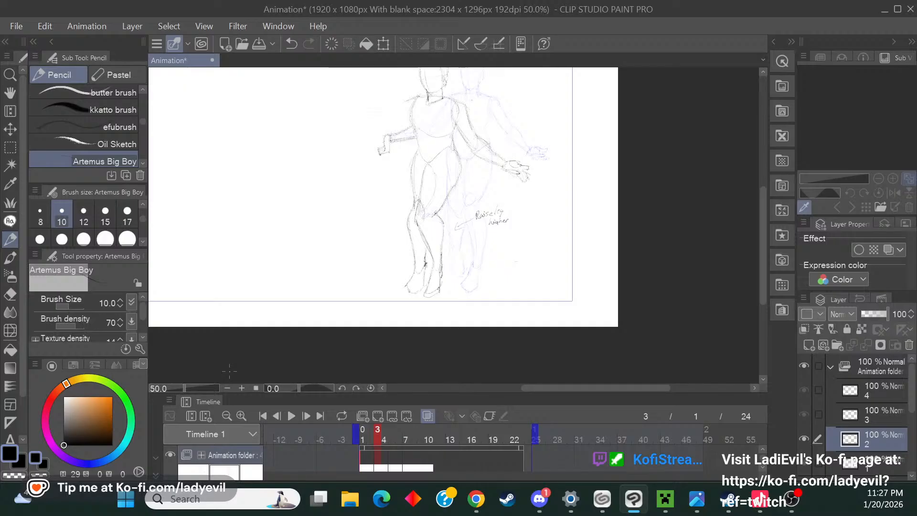
left_click_drag(760, 265, 762, 236)
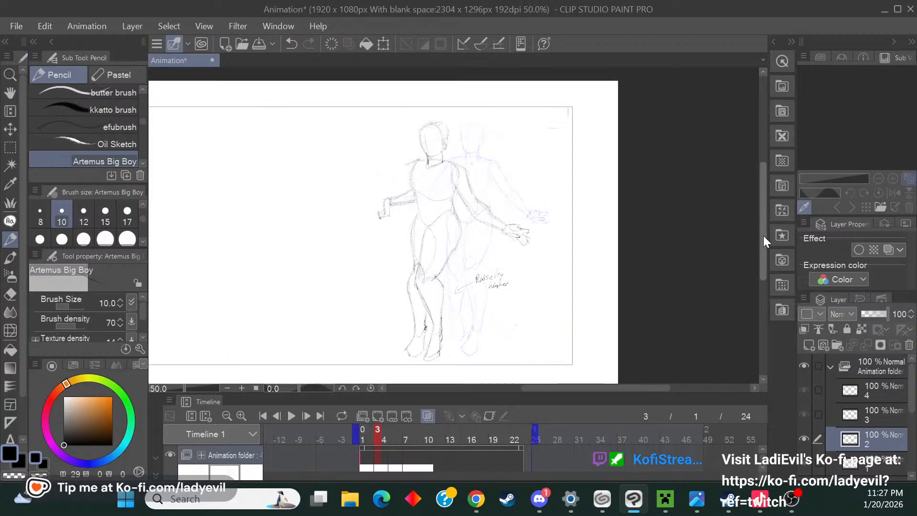
left_click(884, 412)
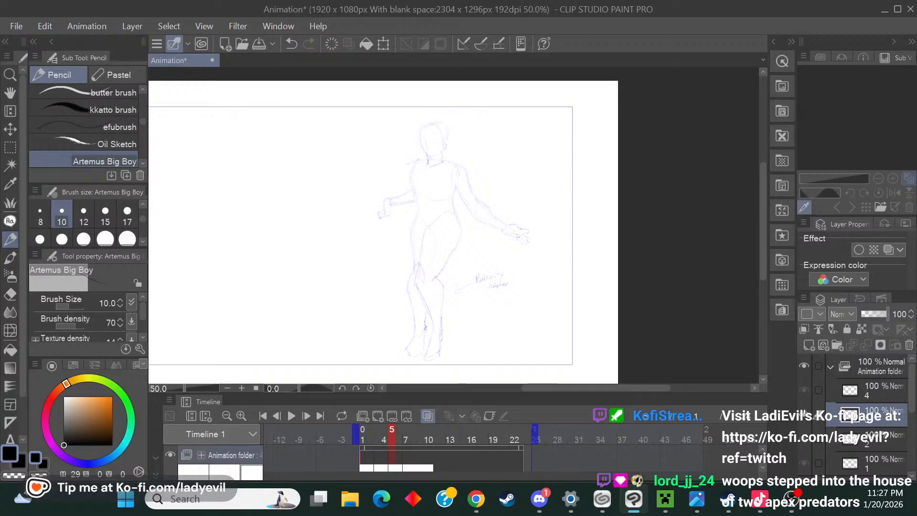
key("alt+Tab")
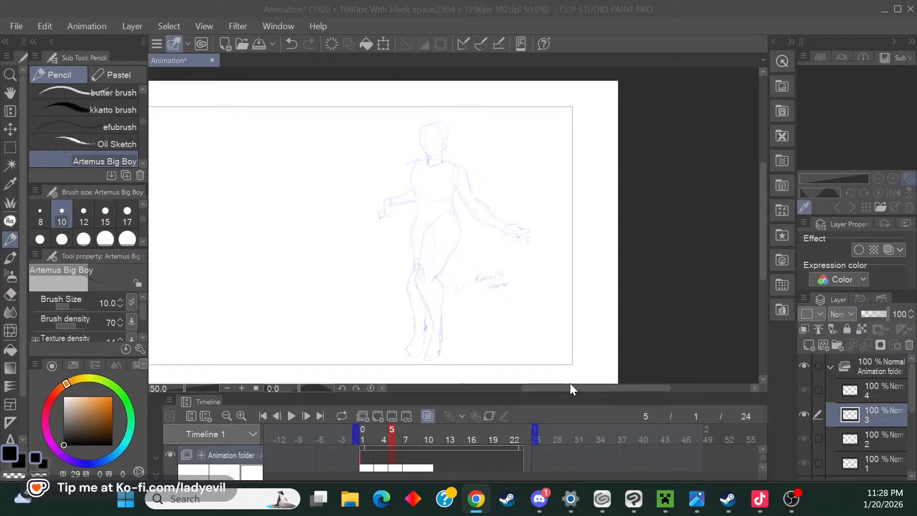
left_click_drag(570, 386, 538, 386)
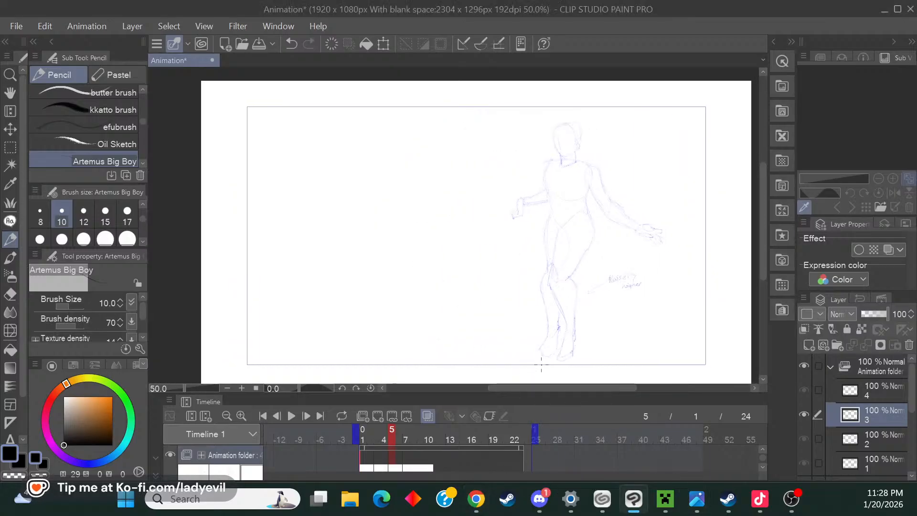
left_click(241, 388)
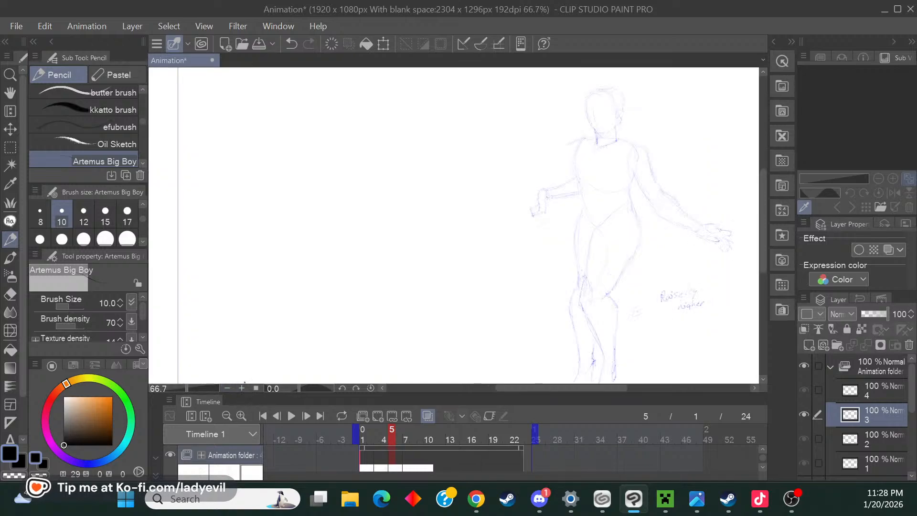
left_click(116, 217)
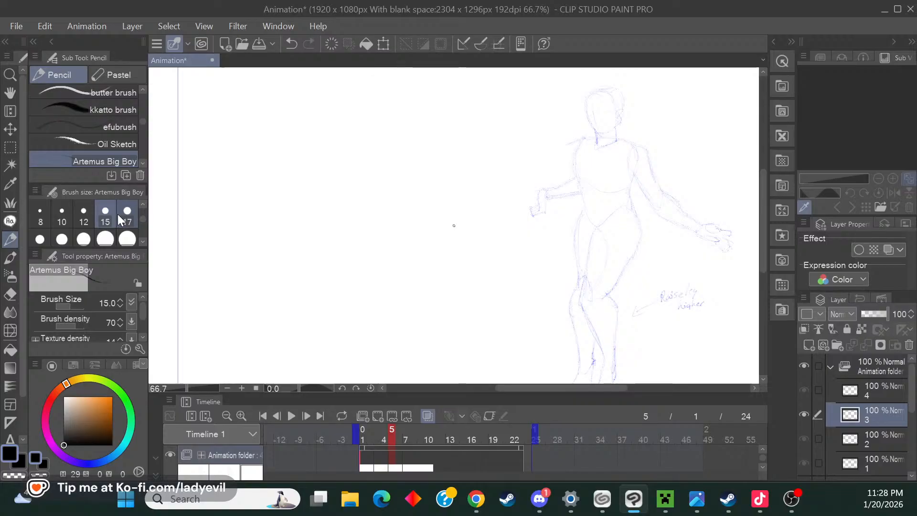
scroll(763, 237, "up", 1)
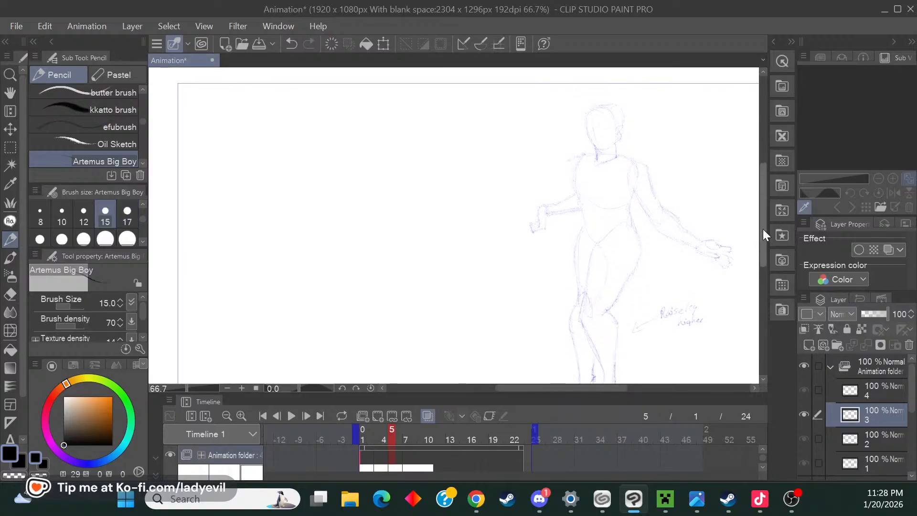
left_click_drag(517, 172, 507, 195)
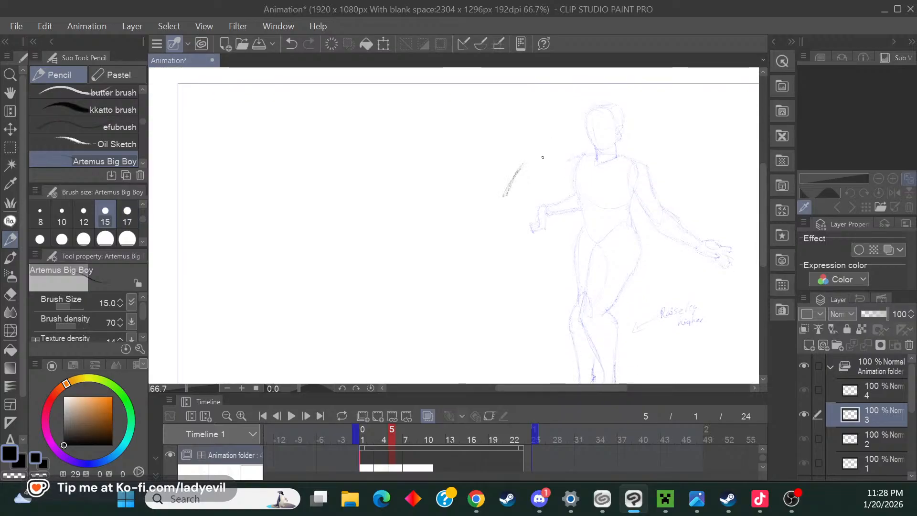
left_click_drag(523, 164, 566, 162)
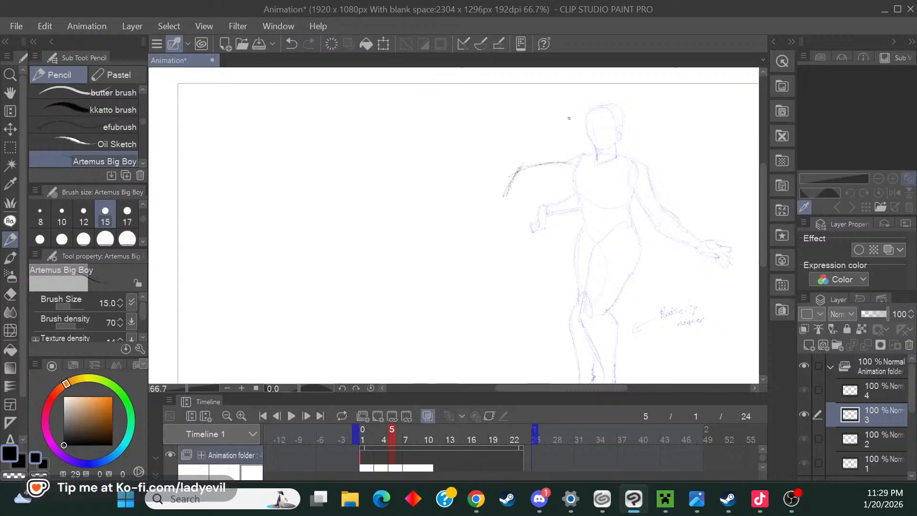
left_click_drag(583, 184, 580, 197)
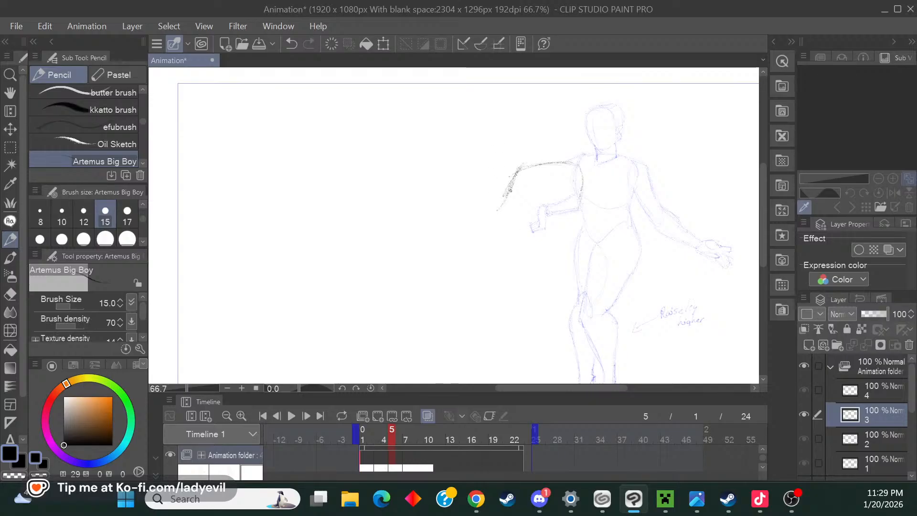
Extend the third pose's torso down to an arched hip line, close its right side and add a round shoulder joint.
mouse_move(500, 216)
left_mouse_down()
mouse_move(507, 244)
mouse_move(552, 265)
left_mouse_up()
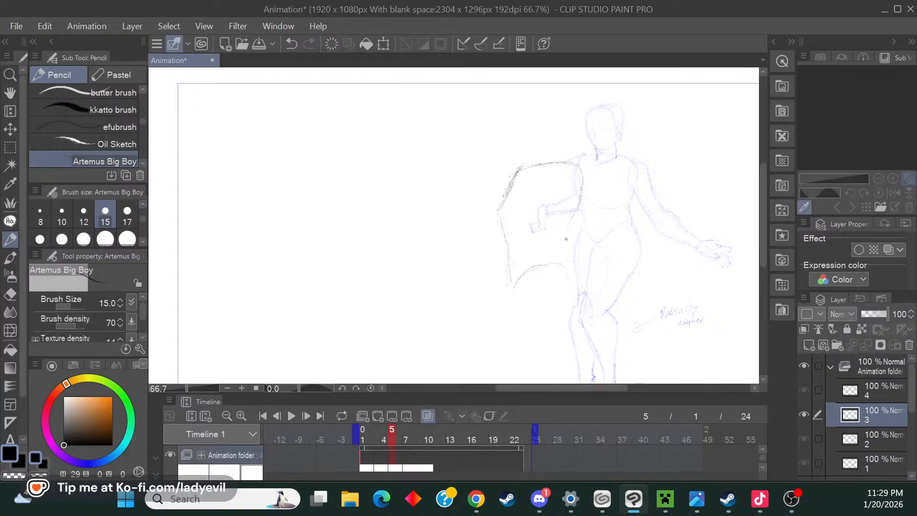
left_click_drag(569, 264, 563, 228)
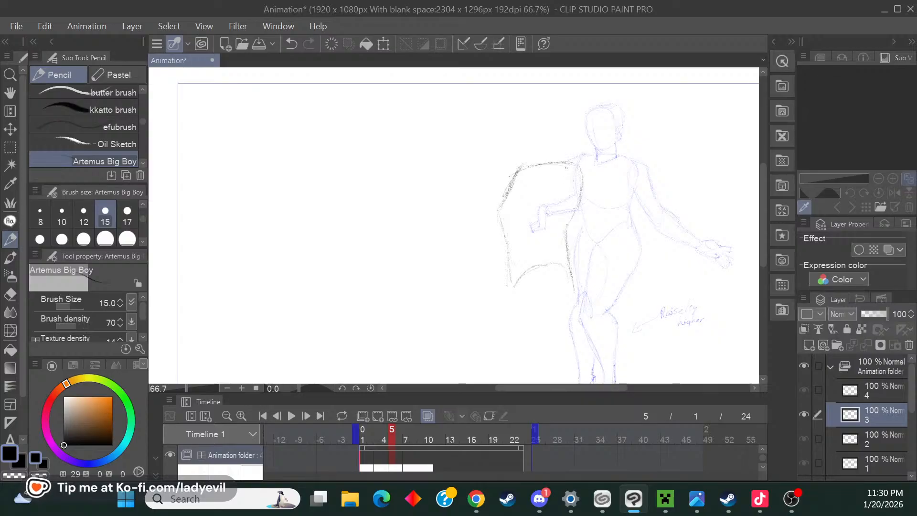
left_click_drag(565, 166, 576, 177)
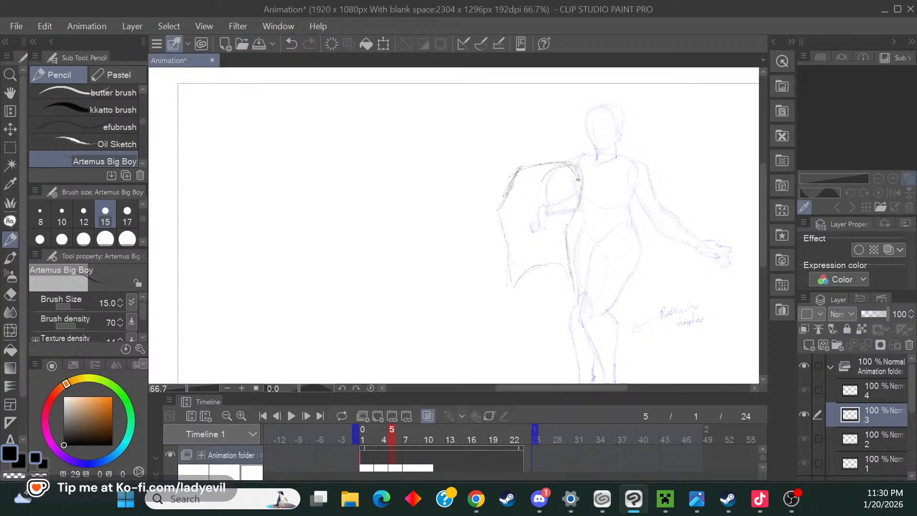
left_click_drag(554, 213, 575, 205)
Rough in both sides of the upper arm slanting down and right from the shoulder circle, plus a short curved mark beside it.
left_click_drag(588, 188, 598, 210)
left_click_drag(588, 195, 599, 212)
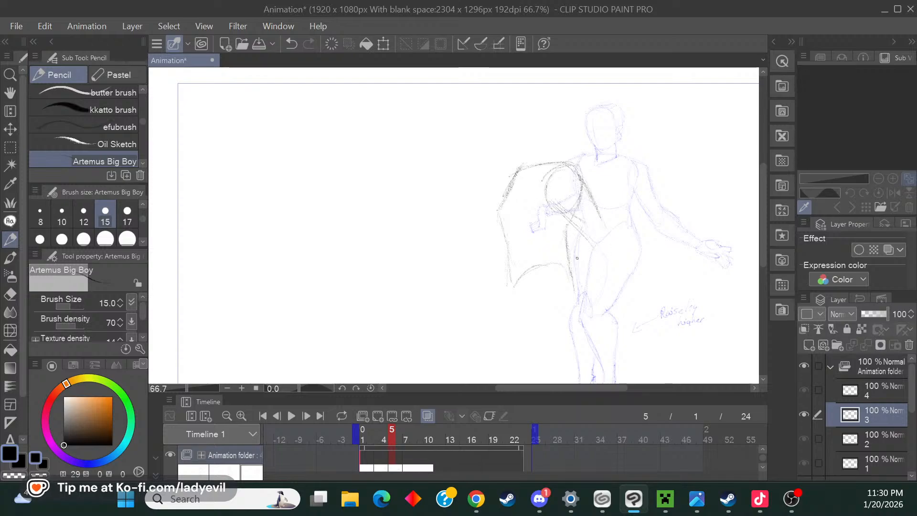
left_click_drag(592, 199, 612, 245)
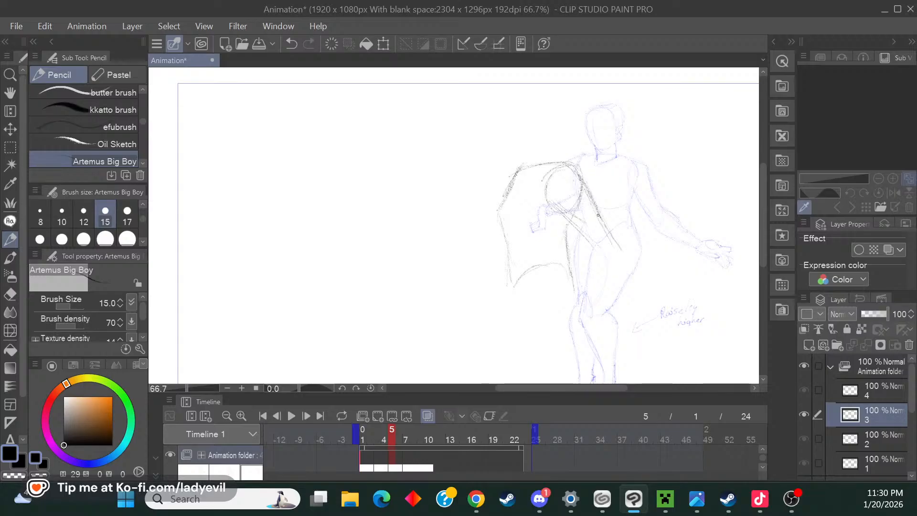
left_click_drag(590, 192, 622, 249)
mouse_move(613, 219)
left_mouse_down()
mouse_move(623, 229)
mouse_move(633, 222)
left_mouse_up()
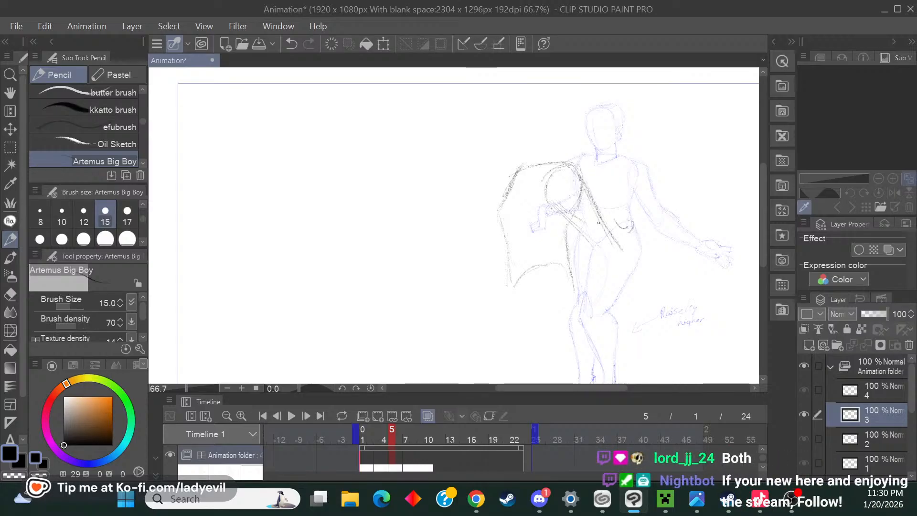
Sketch the curved elbow and the tapering forearm down to the wrist, reinforcing the upper arm's lower edge.
left_click_drag(594, 389, 615, 388)
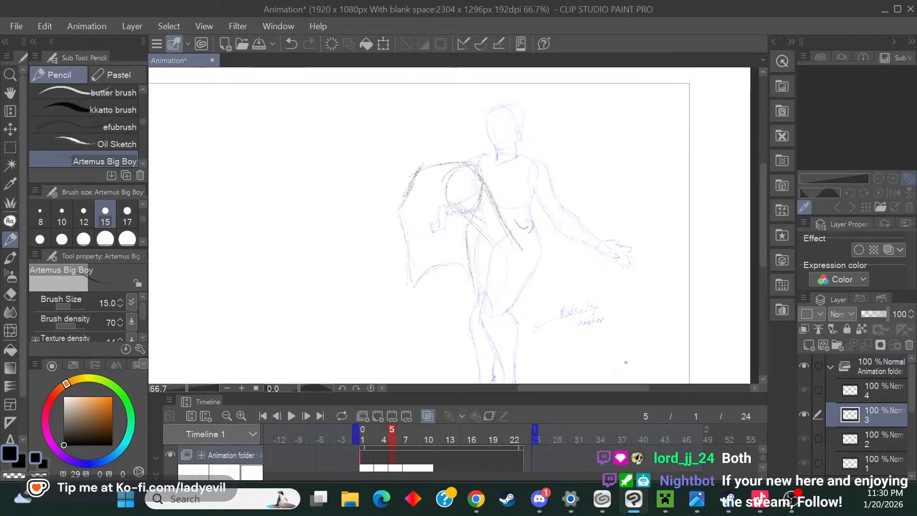
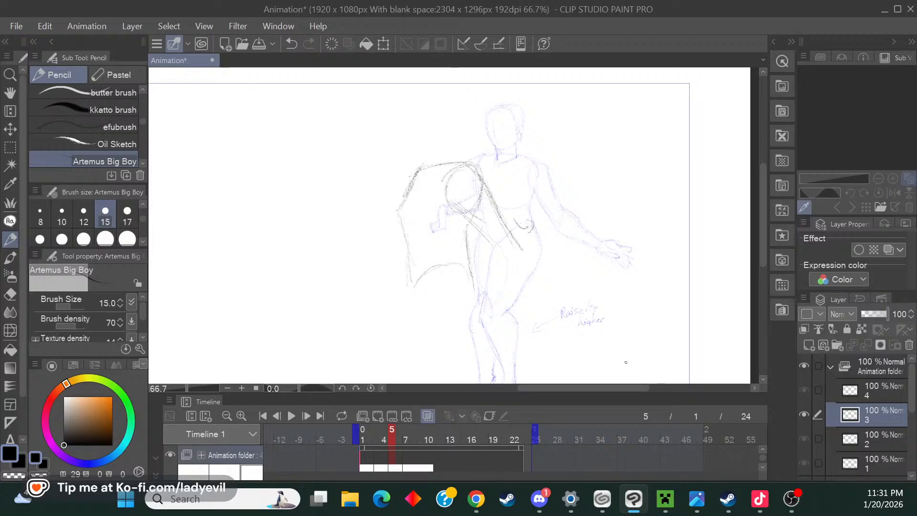
left_click_drag(494, 246, 517, 258)
left_click_drag(466, 216, 495, 243)
left_click_drag(501, 251, 536, 277)
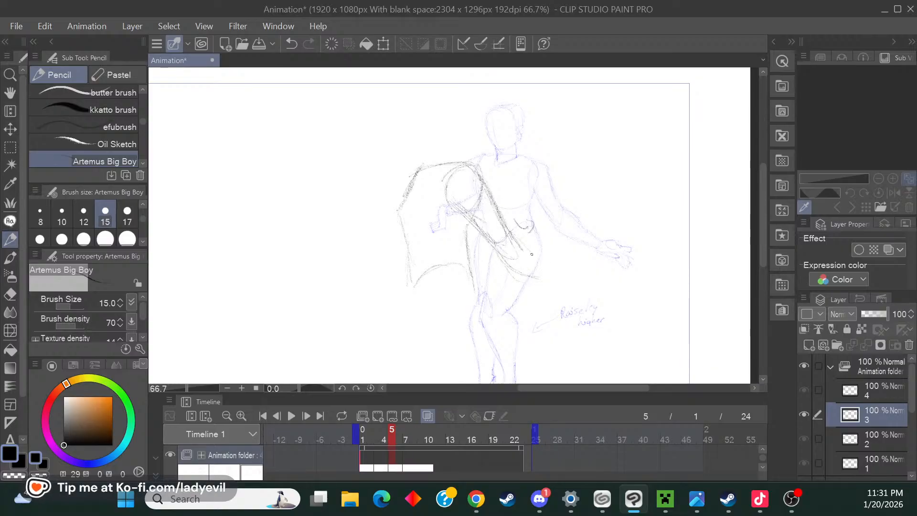
left_click_drag(511, 233, 523, 245)
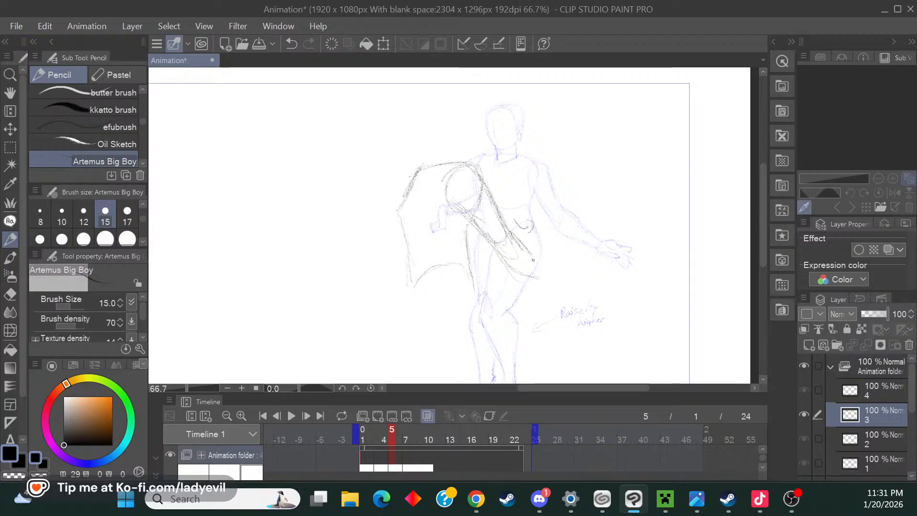
left_click_drag(529, 256, 555, 278)
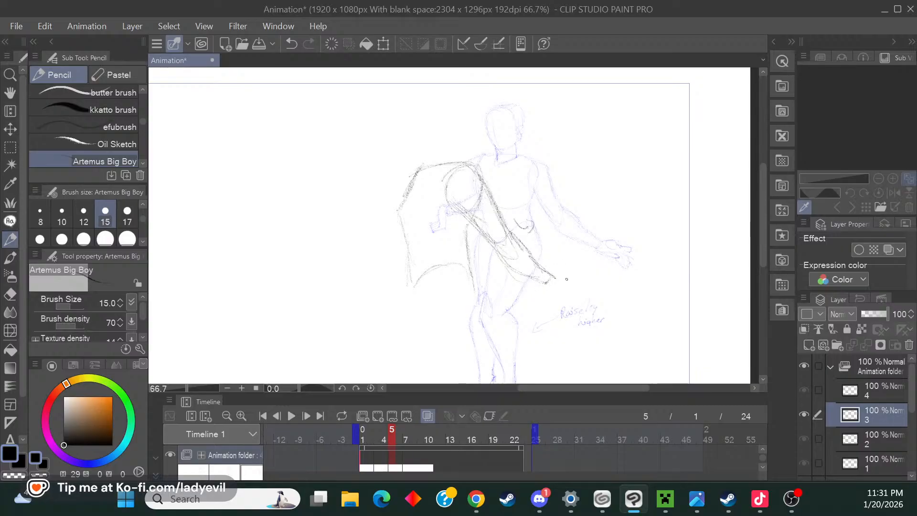
Rough in the outstretched hand with its palm and spread fingers at the end of the forearm.
left_click_drag(550, 275, 576, 279)
left_click_drag(578, 281, 574, 302)
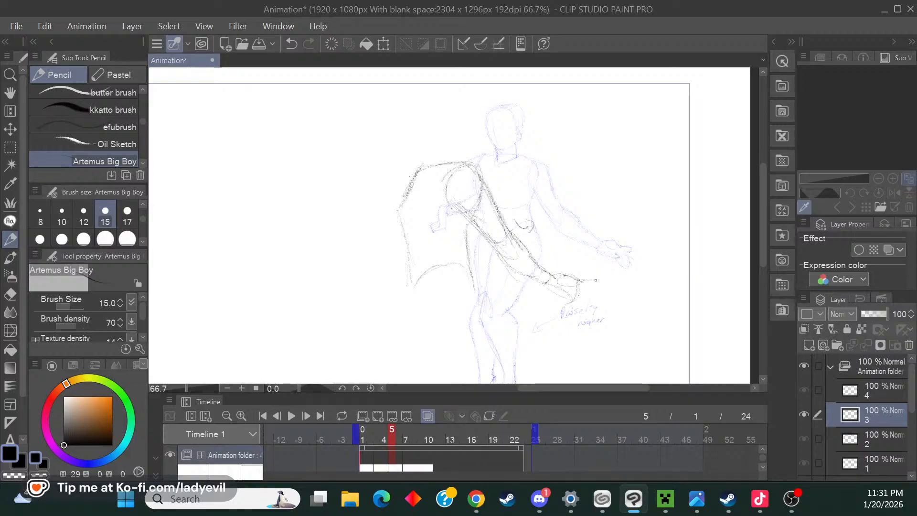
left_click_drag(590, 281, 595, 286)
left_click_drag(591, 302, 581, 300)
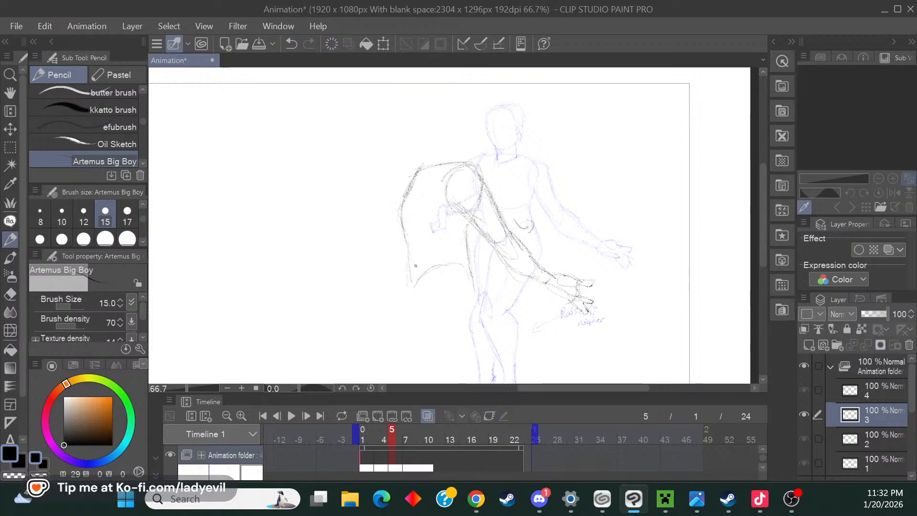
Sketch the hips below the torso with slanted left lines, a right hip edge and curved bands across the pelvis.
left_click_drag(762, 227, 760, 247)
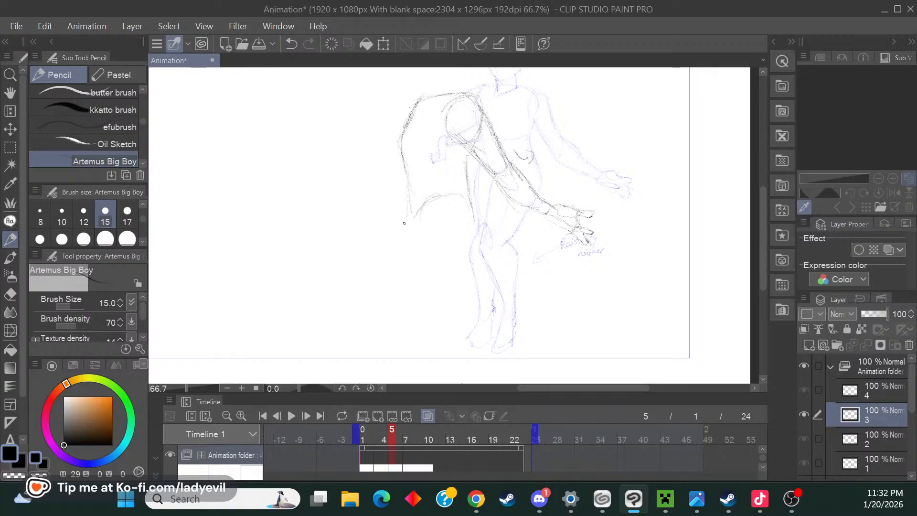
left_click_drag(409, 203, 400, 227)
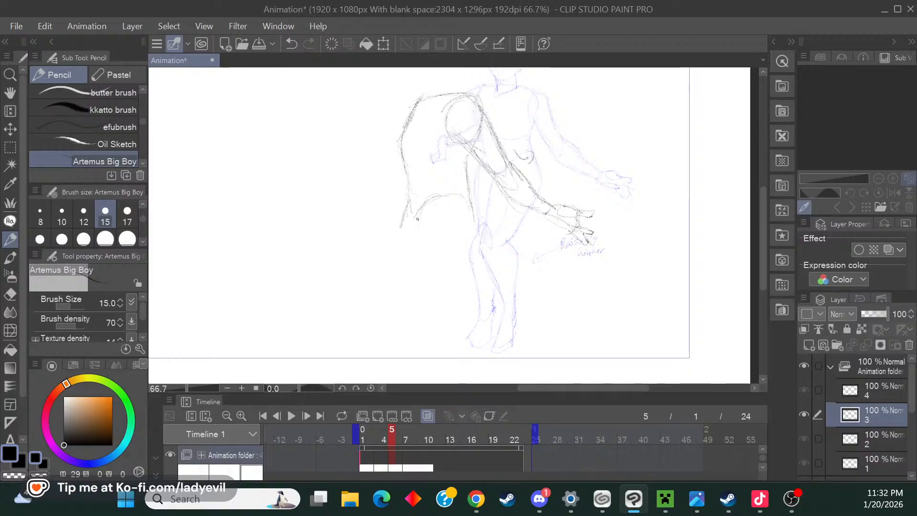
left_click_drag(415, 221, 419, 248)
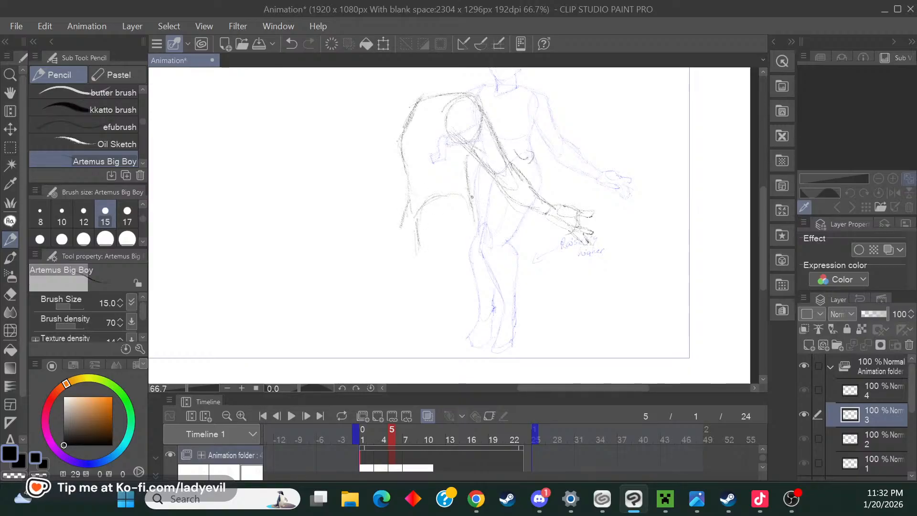
left_click_drag(474, 208, 480, 237)
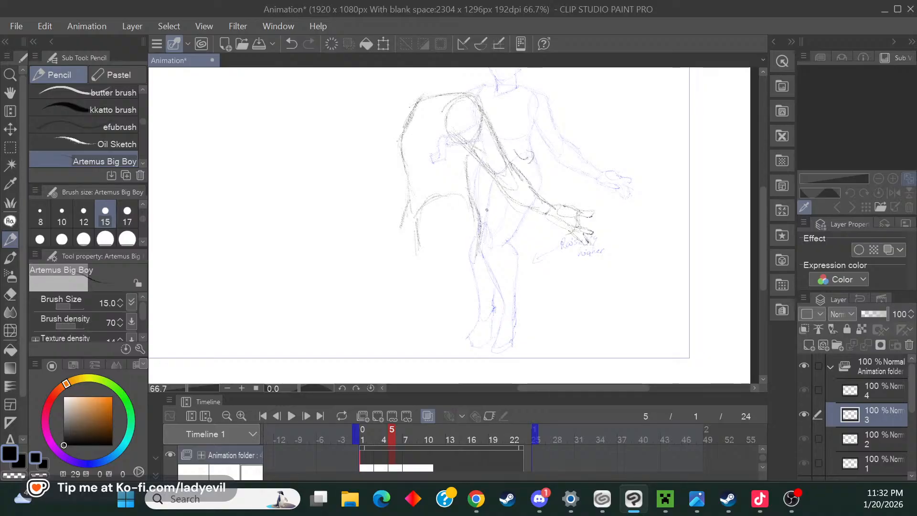
left_click_drag(407, 240, 474, 231)
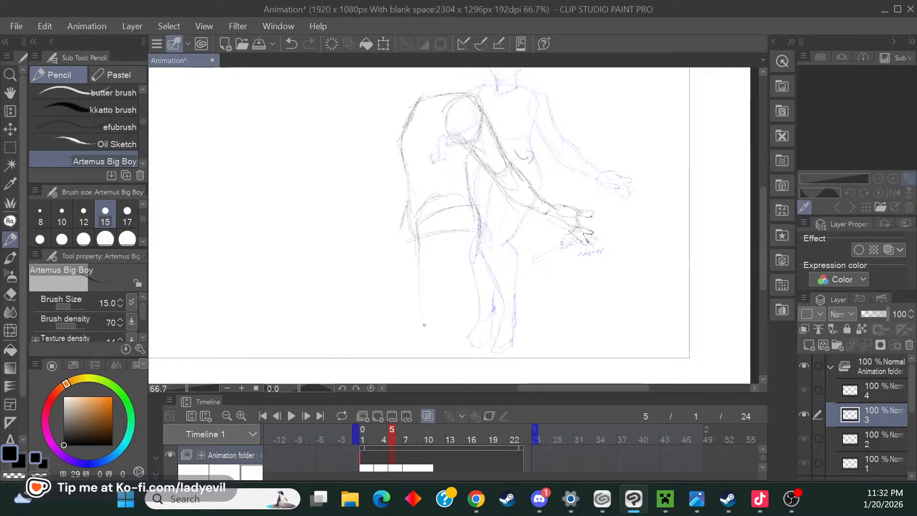
Rough in the long tapering front thigh and the rear thigh bent outward with the start of its shin.
left_click_drag(415, 236, 426, 335)
left_click_drag(476, 246, 455, 329)
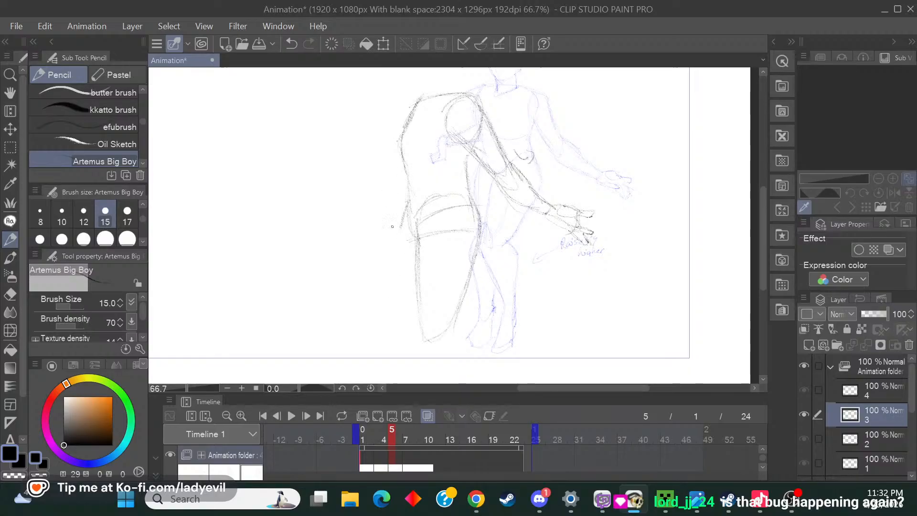
mouse_move(401, 227)
left_mouse_down()
mouse_move(374, 299)
mouse_move(401, 233)
mouse_move(422, 264)
left_mouse_up()
left_click_drag(397, 237, 411, 264)
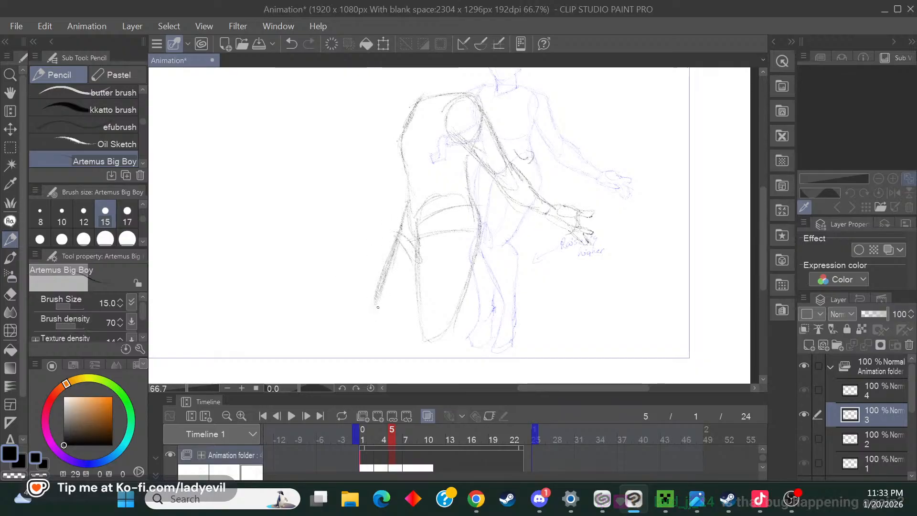
left_click_drag(374, 308, 402, 341)
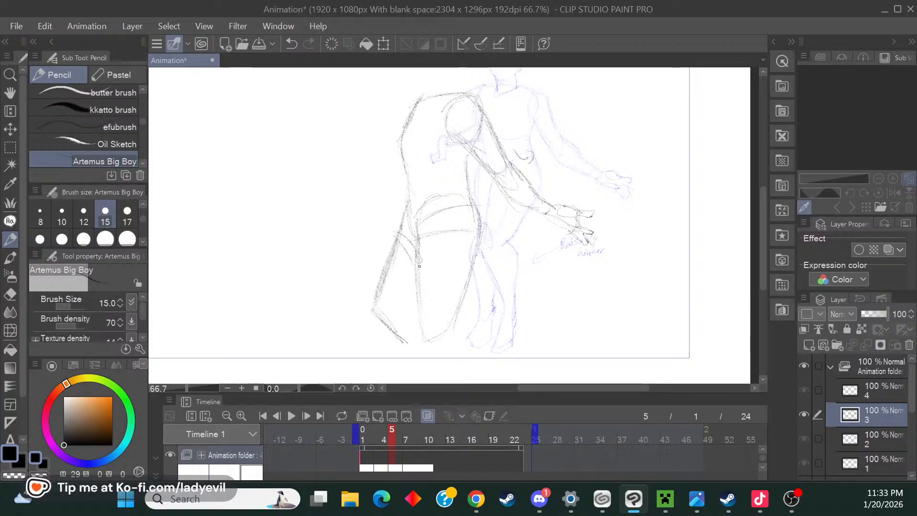
Scale the whole third pose down and move it right and up to make room for the lower legs.
left_click(382, 44)
left_click_drag(368, 346, 401, 309)
left_click_drag(505, 284, 501, 268)
left_click_drag(398, 293, 415, 273)
left_click_drag(497, 246, 493, 256)
left_click(476, 306)
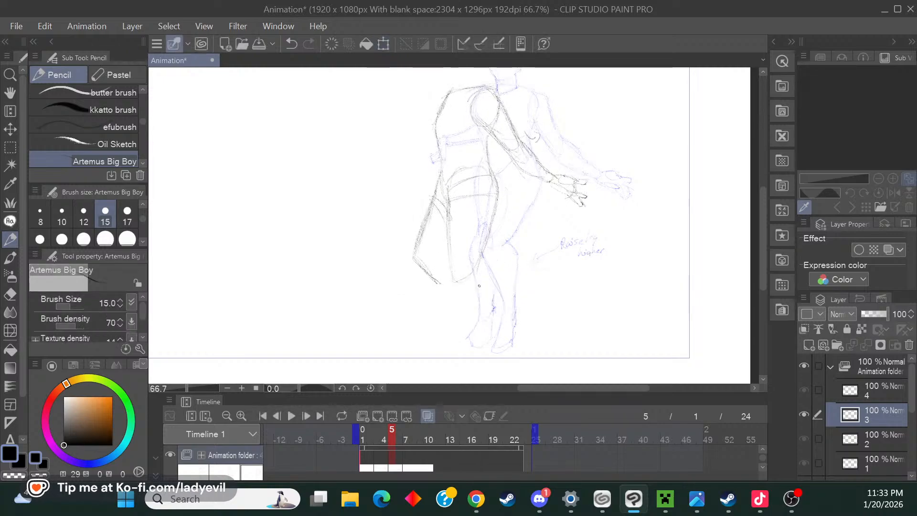
Set the pencil size to 10 and rough in the front leg's knee, shin and calf down to the ankle.
left_click(62, 216)
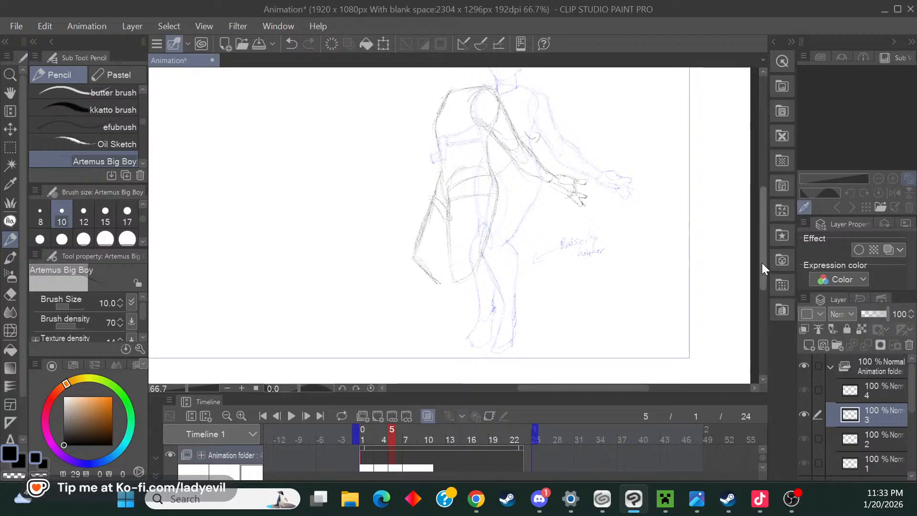
left_click_drag(761, 265, 758, 258)
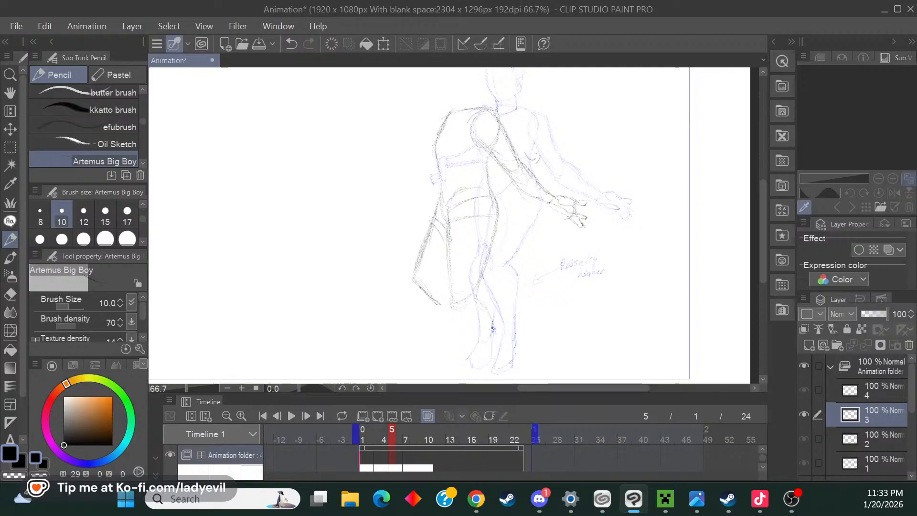
scroll(758, 273, "down", 3)
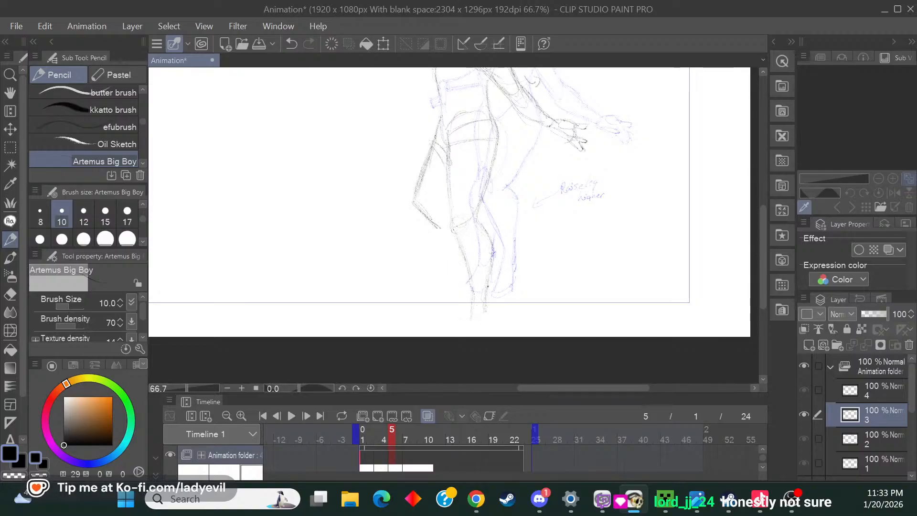
Scale the third pose down slightly again and shift it up and left of the onion-skinned pose.
left_click(383, 43)
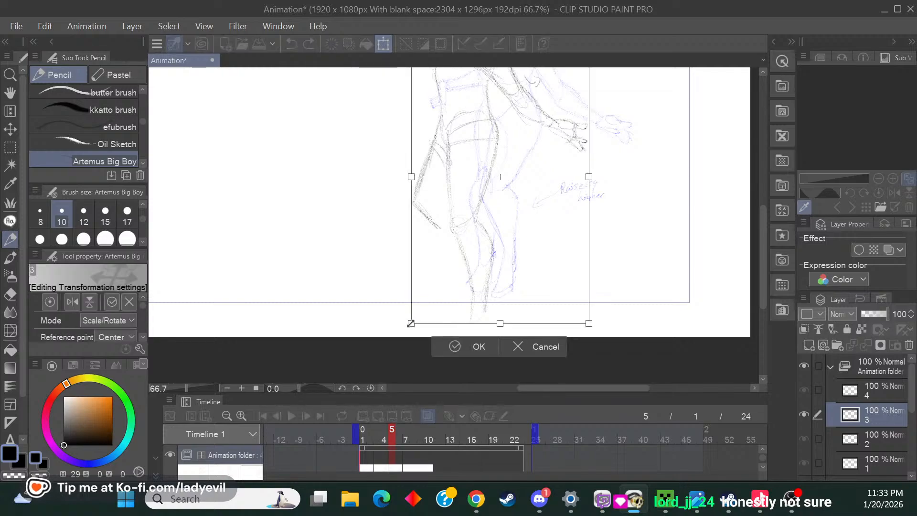
left_click_drag(410, 324, 419, 311)
left_click_drag(476, 281, 467, 272)
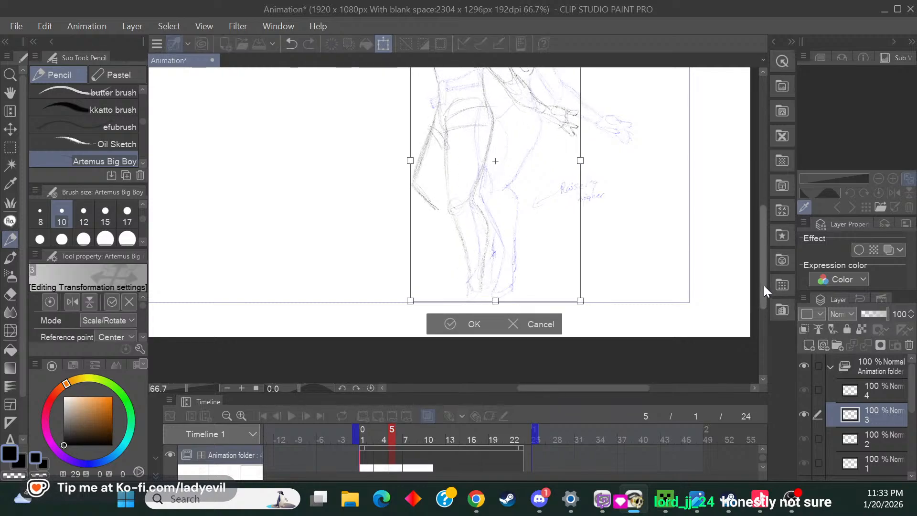
left_click_drag(760, 299, 761, 261)
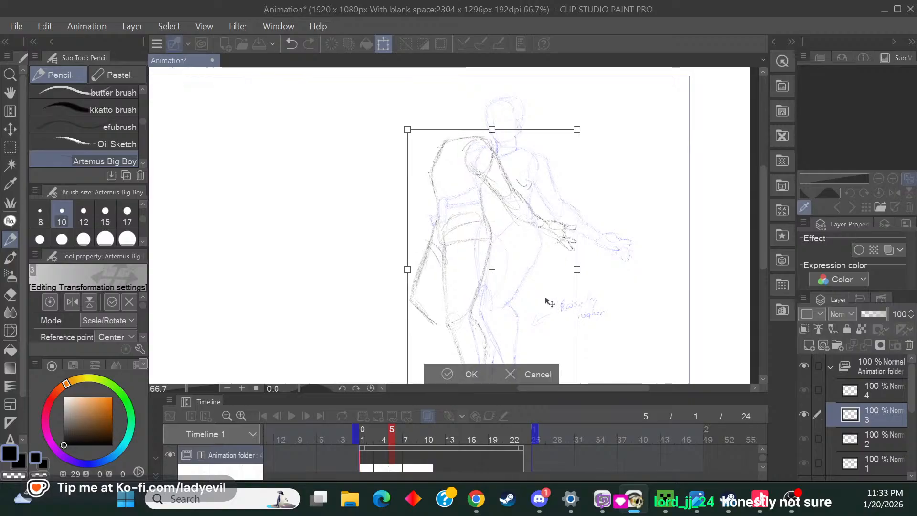
mouse_move(545, 298)
left_mouse_down()
mouse_move(528, 299)
mouse_move(536, 302)
left_mouse_up()
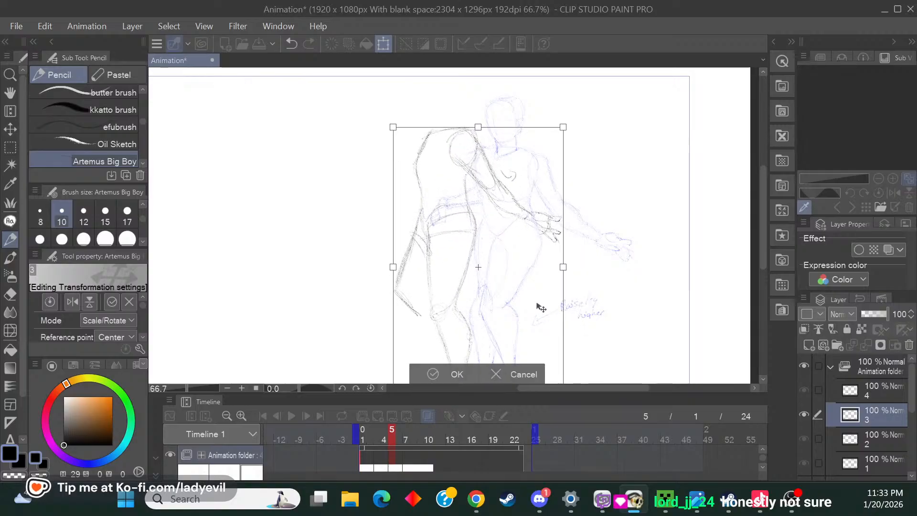
left_click_drag(760, 264, 761, 297)
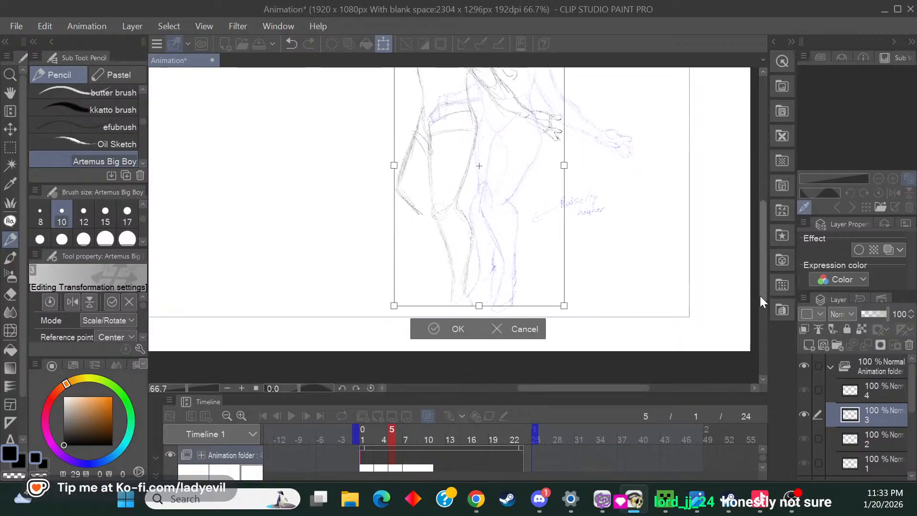
left_click(451, 332)
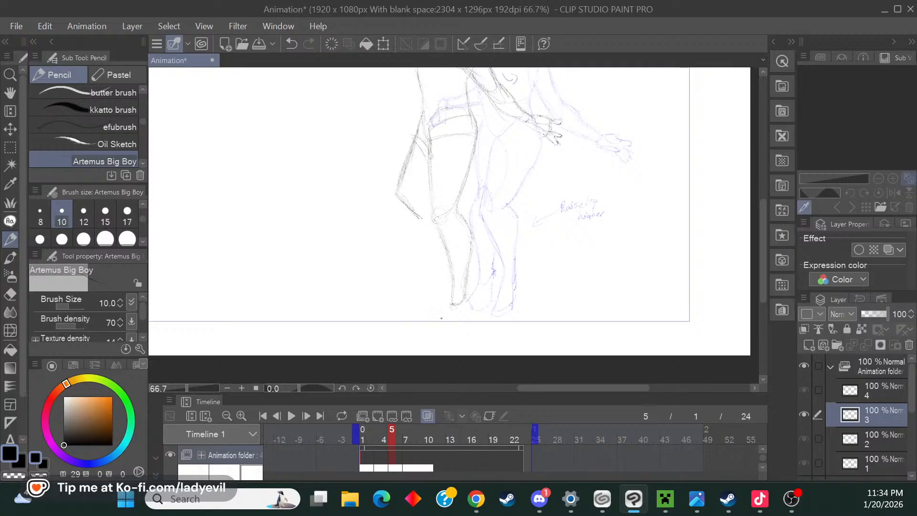
Sketch the front leg's heel and pointed foot, and extend the rear leg's shin line down toward the front calf.
left_click_drag(447, 304, 443, 323)
left_click_drag(465, 303, 459, 331)
mouse_move(763, 295)
left_mouse_down()
mouse_move(764, 265)
mouse_move(762, 281)
left_mouse_up()
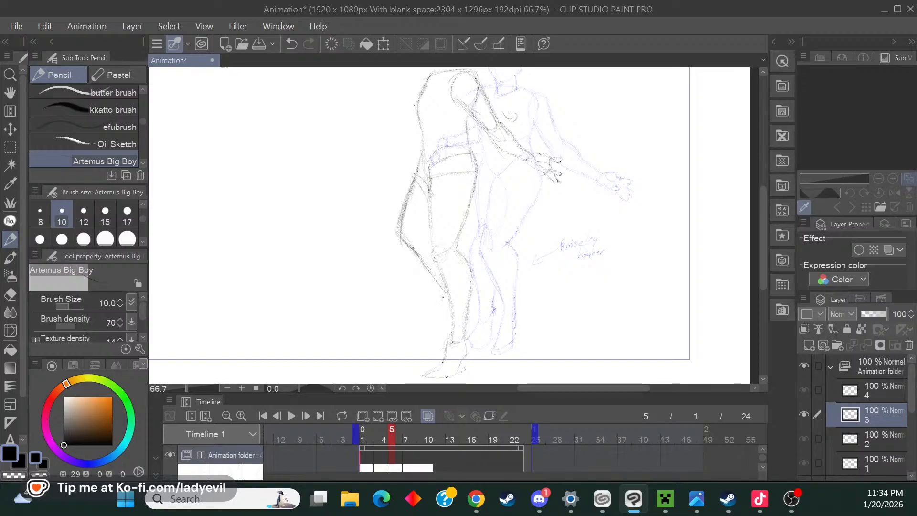
Erase the rough outer edge of the rear thigh and knee, and return to the size 10 pencil.
key("e")
mouse_move(404, 198)
left_mouse_down()
mouse_move(396, 241)
mouse_move(405, 196)
left_mouse_up()
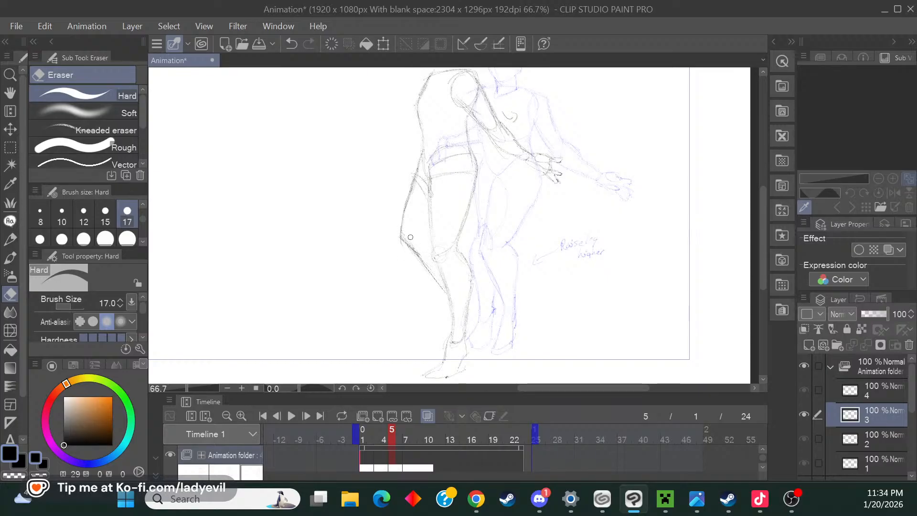
left_click(11, 241)
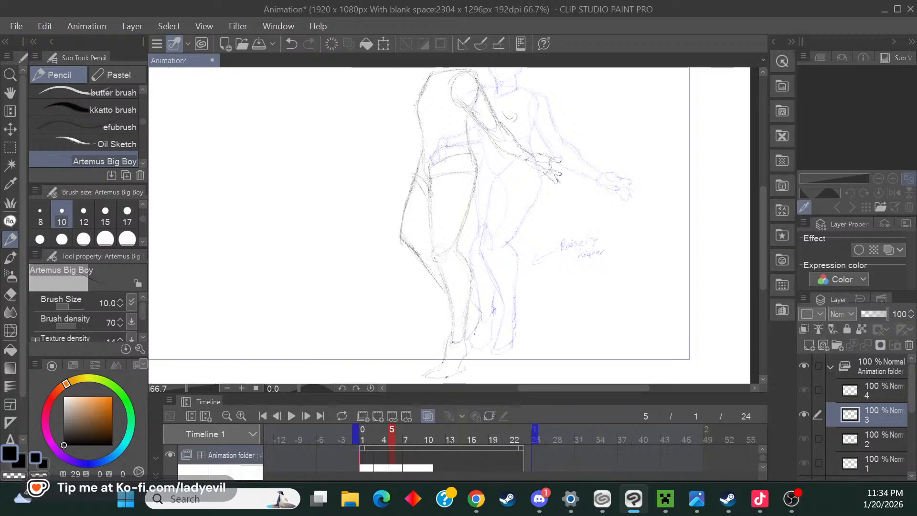
Scale the third pose down slightly and move it left, away from the onion-skinned pose.
left_click_drag(760, 286, 761, 256)
left_click(383, 43)
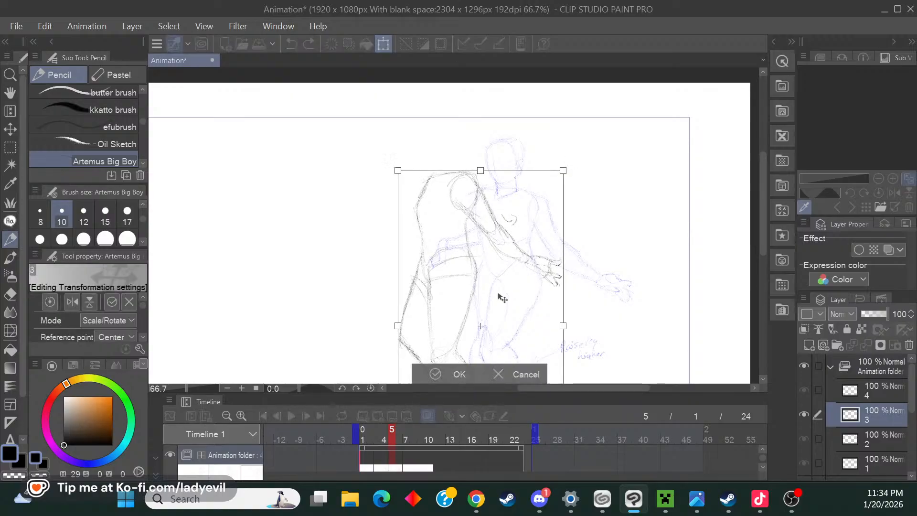
left_click_drag(563, 170, 555, 183)
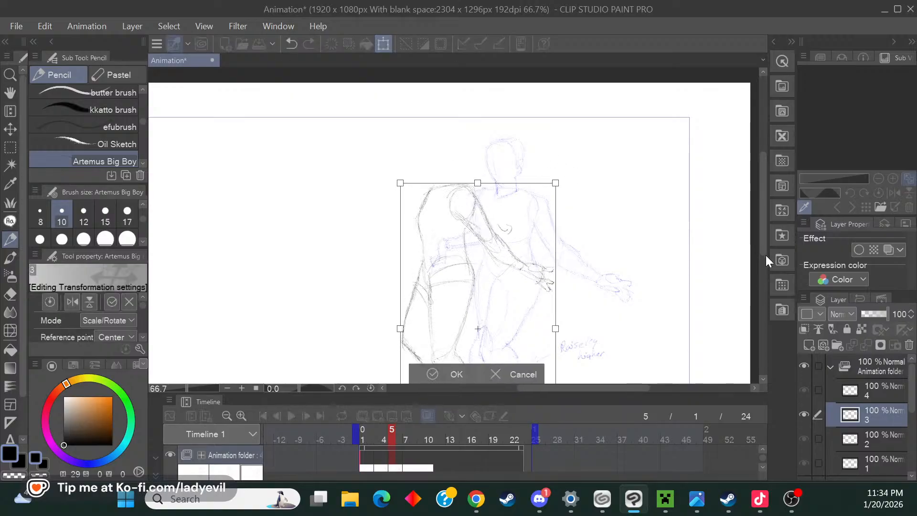
left_click_drag(763, 250, 736, 286)
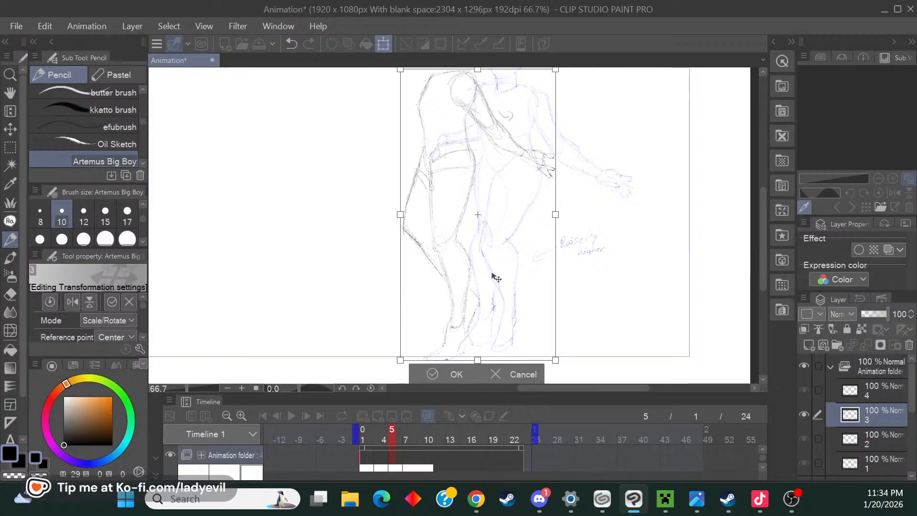
mouse_move(495, 277)
left_mouse_down()
mouse_move(482, 272)
mouse_move(492, 267)
mouse_move(473, 323)
mouse_move(481, 307)
mouse_move(480, 317)
mouse_move(458, 337)
left_mouse_up()
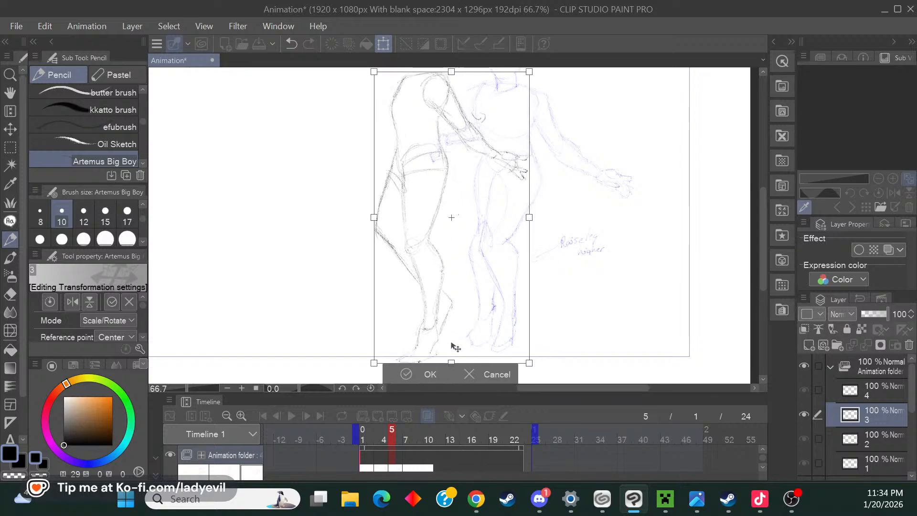
left_click(429, 374)
Sketch a curved ribcage line across the torso and the far forearm extending forward from the chest to a squared wrist.
scroll(761, 274, "up", 4)
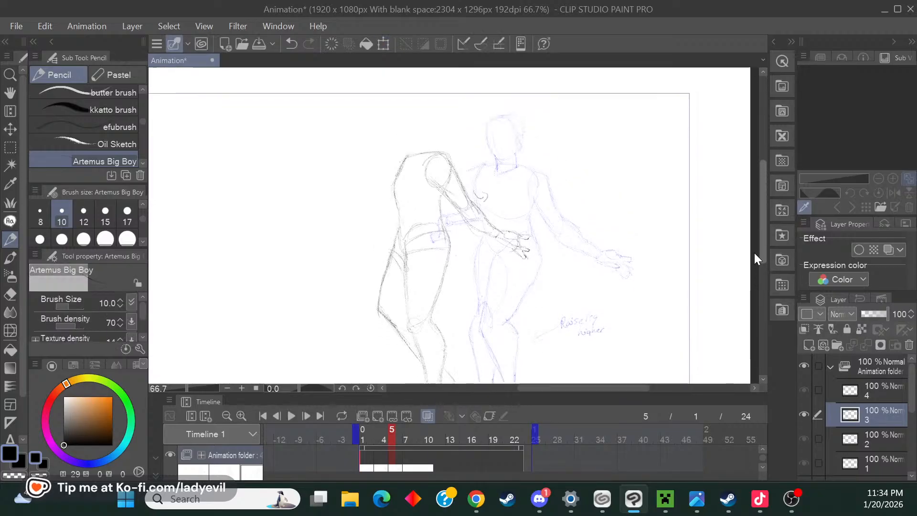
left_click(241, 388)
left_click(242, 388)
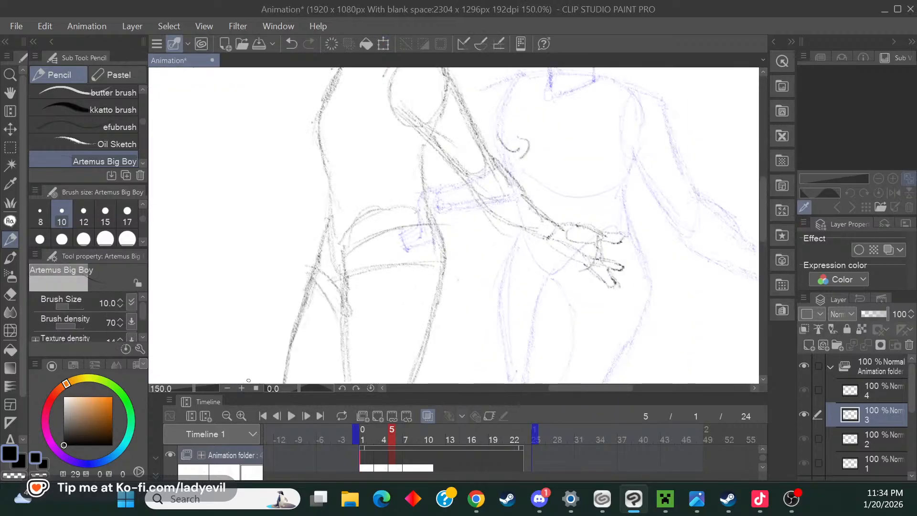
left_click_drag(562, 389, 536, 388)
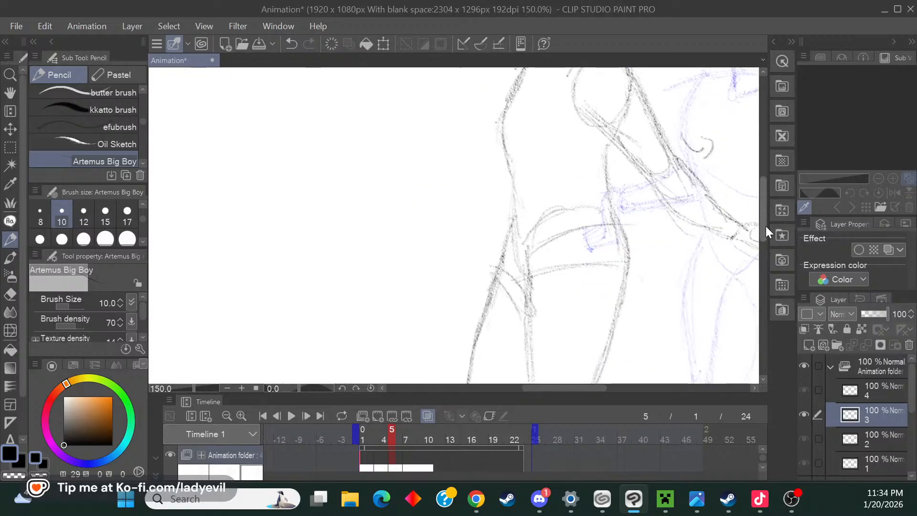
left_click_drag(765, 225, 765, 216)
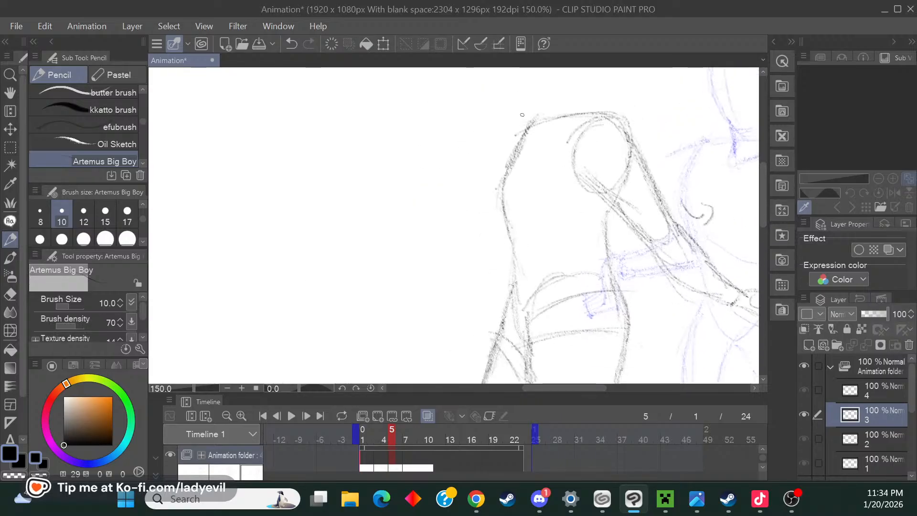
left_click_drag(521, 240, 577, 200)
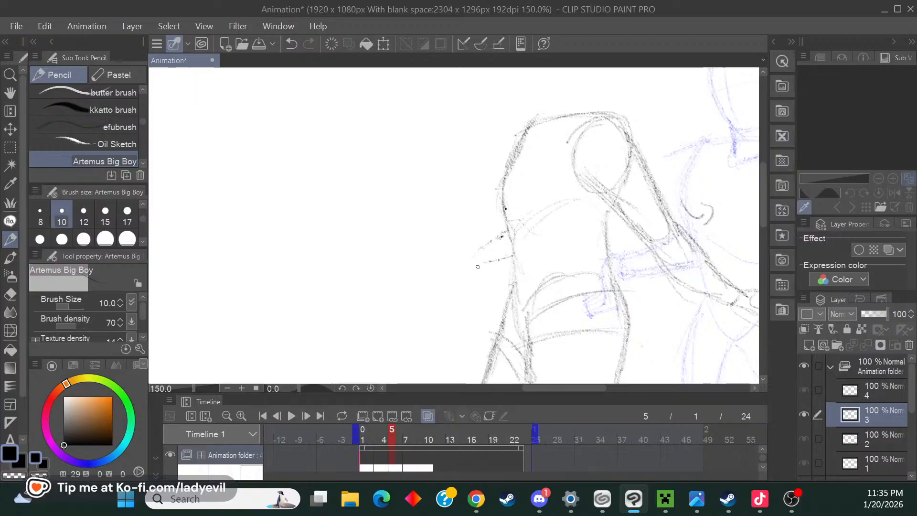
mouse_move(477, 266)
left_mouse_down()
mouse_move(508, 233)
mouse_move(476, 266)
left_mouse_up()
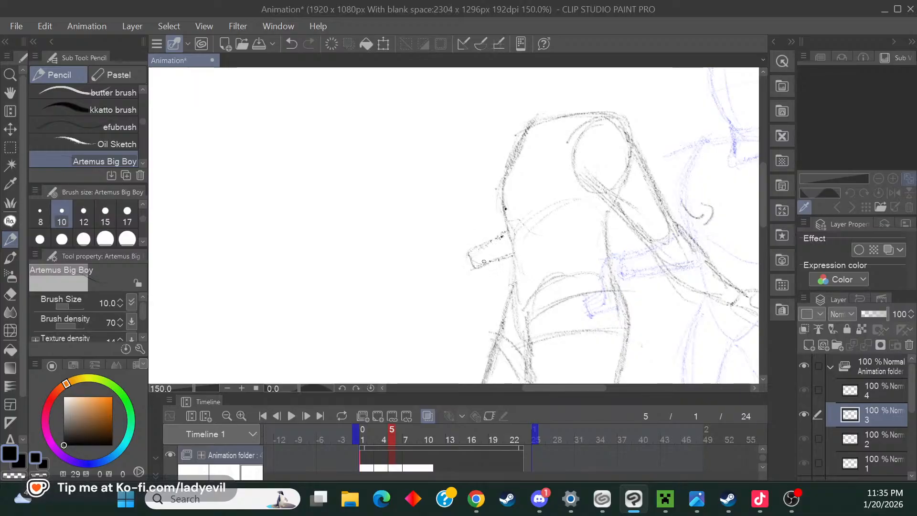
left_click_drag(459, 252, 465, 277)
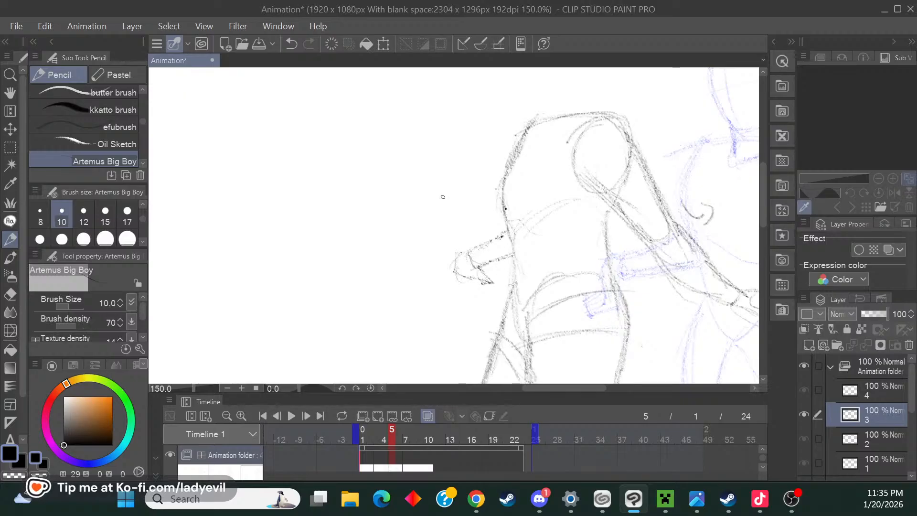
left_click(11, 293)
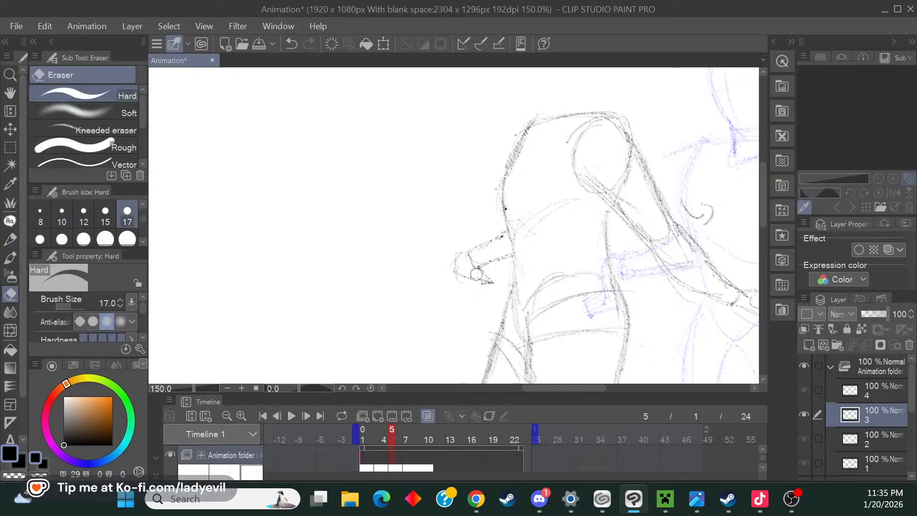
mouse_move(476, 274)
left_mouse_down()
mouse_move(482, 285)
mouse_move(454, 279)
left_mouse_up()
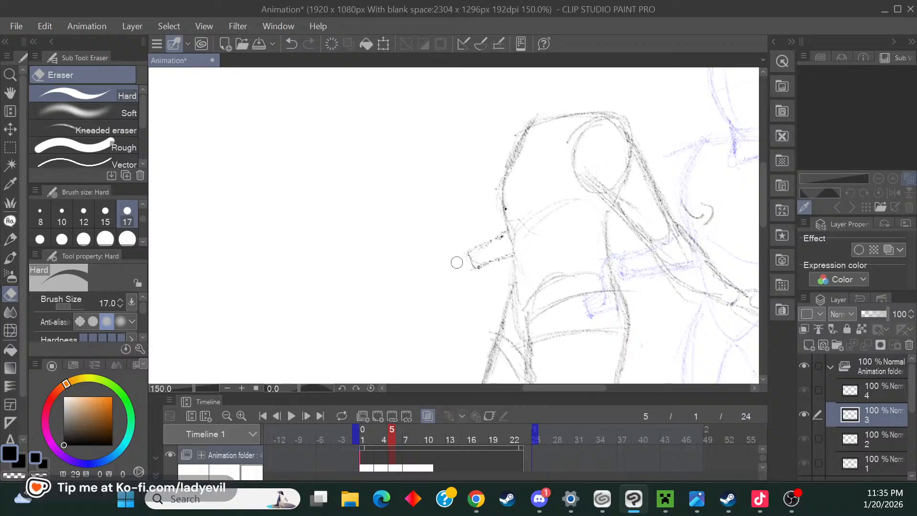
Sketch the far hand's palm and loosely curled fingers at the wrist with the size 10 pencil.
left_click(12, 239)
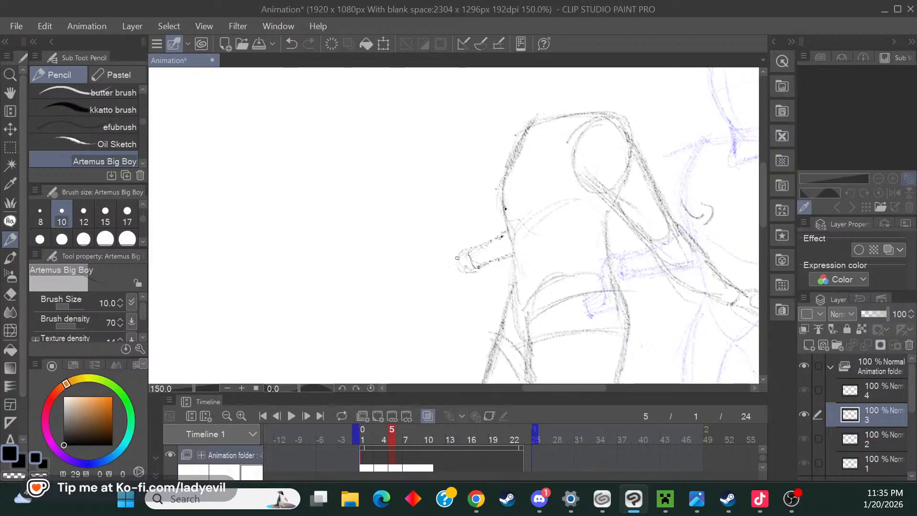
left_click_drag(457, 258, 467, 272)
left_click_drag(457, 281, 460, 285)
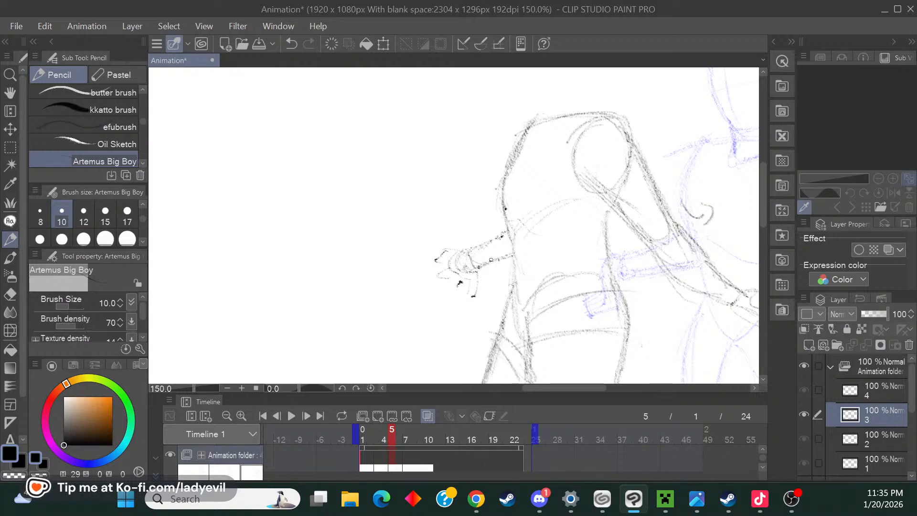
Sketch the neck rising from the shoulder line, with a curved cap where it meets the head.
left_click_drag(760, 213, 748, 204)
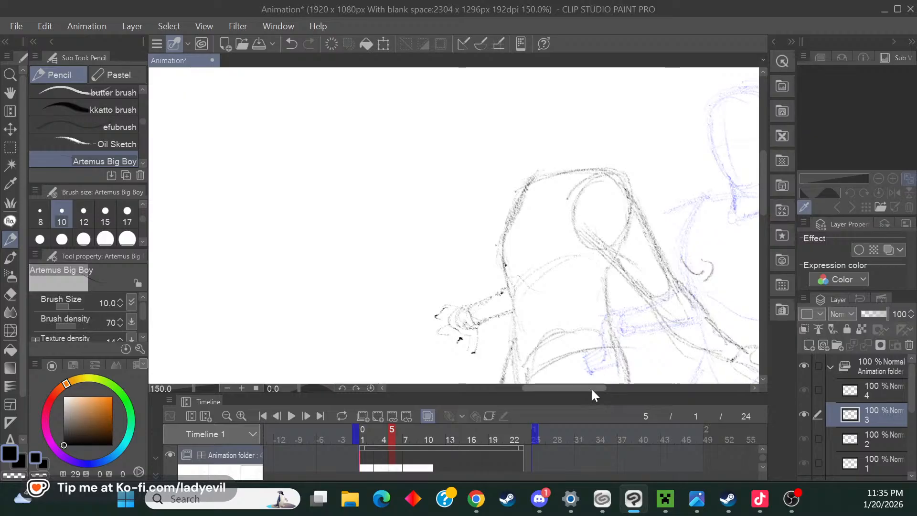
left_click_drag(591, 388, 611, 383)
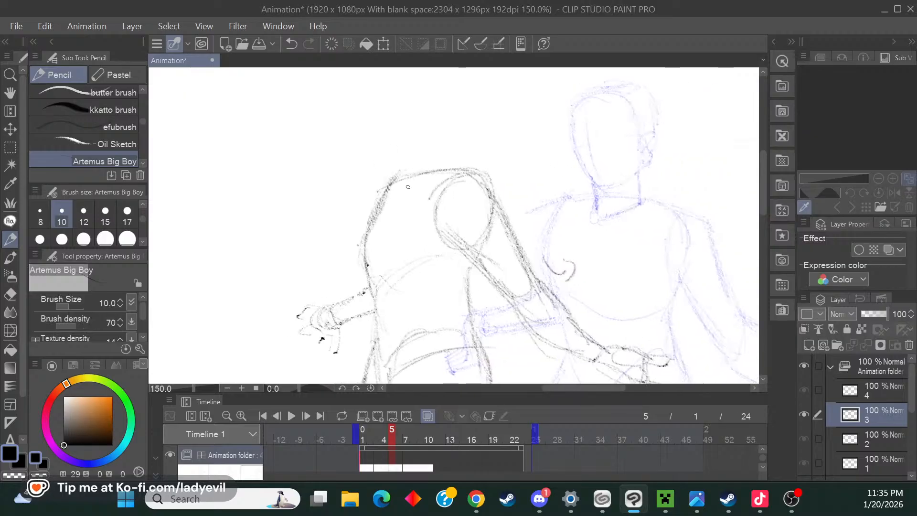
left_click_drag(396, 162, 396, 196)
left_click_drag(440, 168, 427, 142)
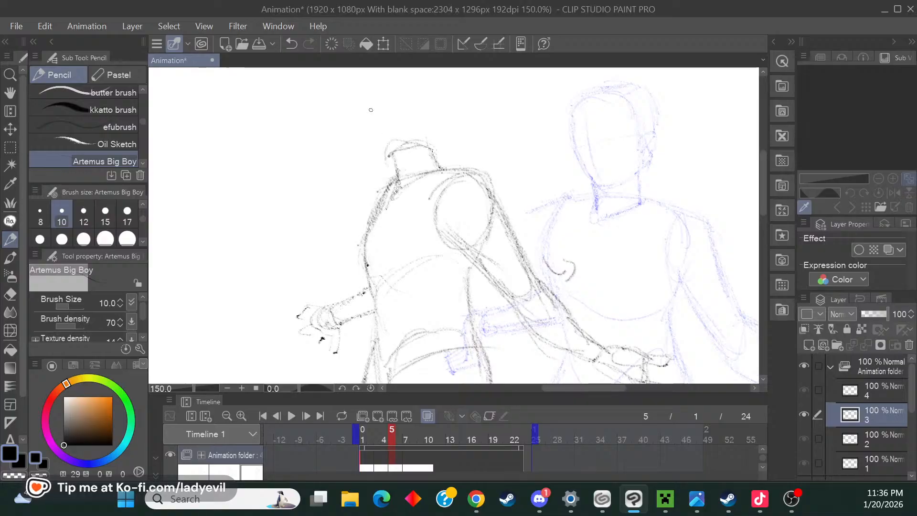
Rough in the head's face, jaw, crown and back outline above the neck, adding an ear and a horizontal brow guideline.
left_click_drag(362, 93, 367, 133)
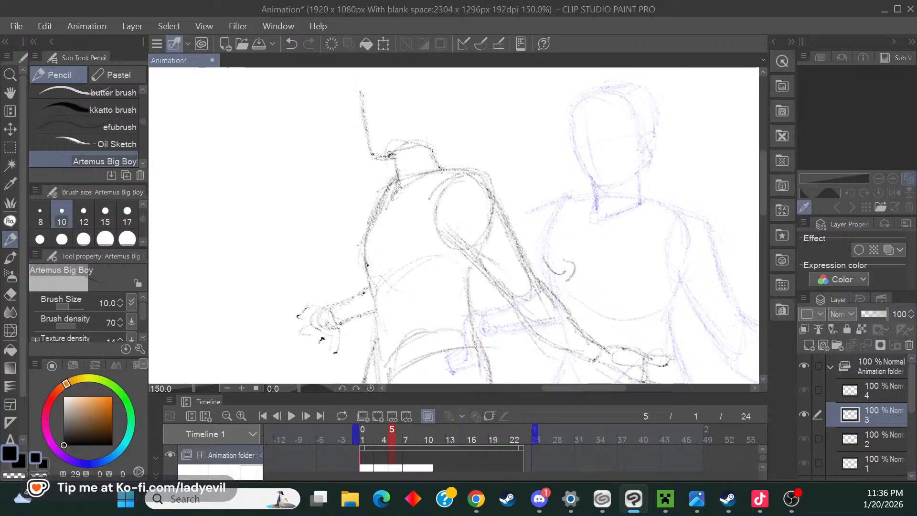
scroll(763, 200, "up", 3)
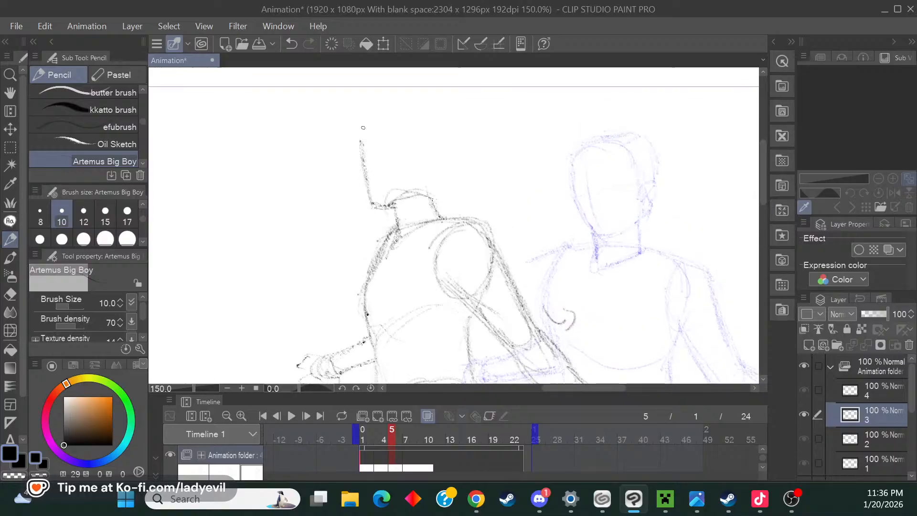
left_click_drag(363, 127, 372, 204)
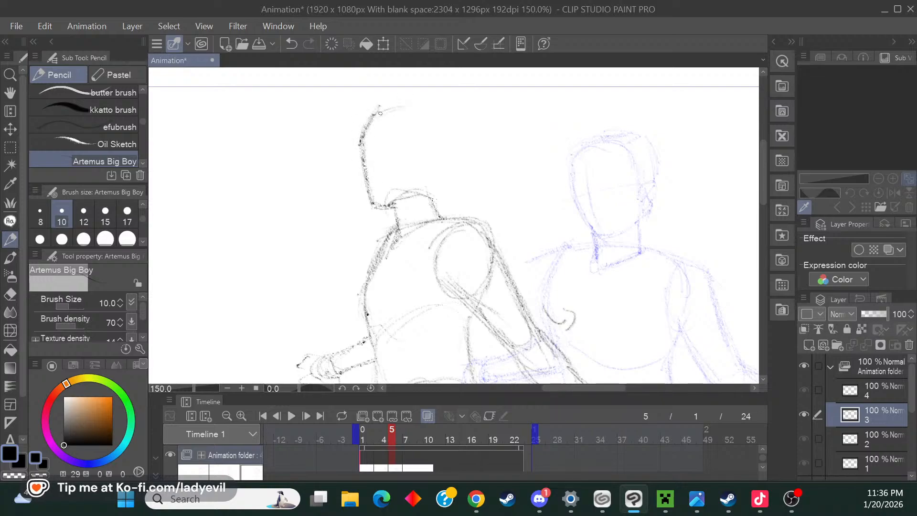
mouse_move(379, 107)
left_mouse_down()
mouse_move(437, 104)
mouse_move(445, 152)
left_mouse_up()
left_click_drag(442, 117, 434, 207)
left_click_drag(414, 148, 414, 170)
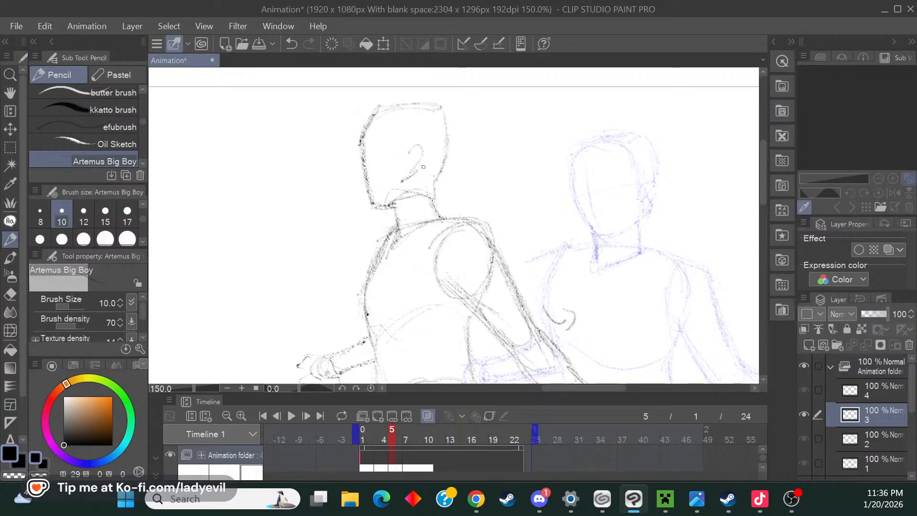
left_click_drag(363, 151, 448, 142)
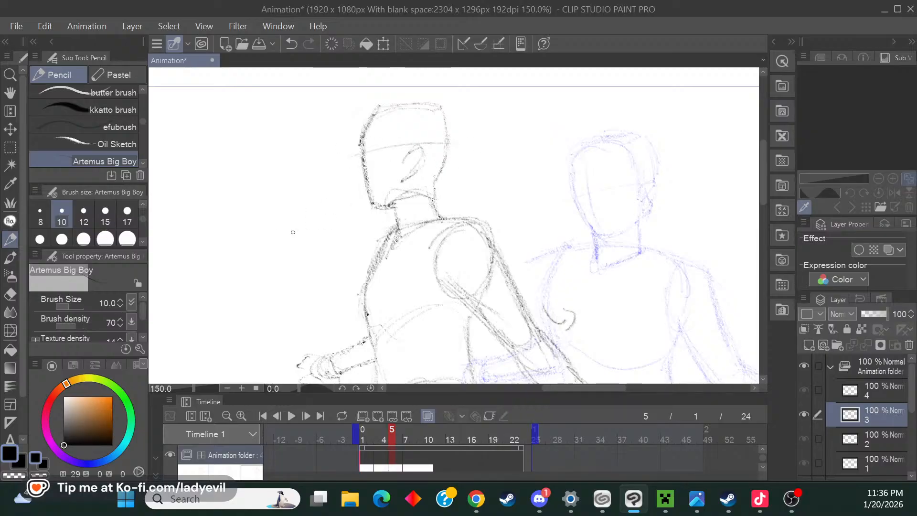
Switch to cel 4 and sketch the fourth pose's torso as a large tapered oval overlapping the onion-skinned figure's chest.
left_click(227, 387)
left_click(227, 387)
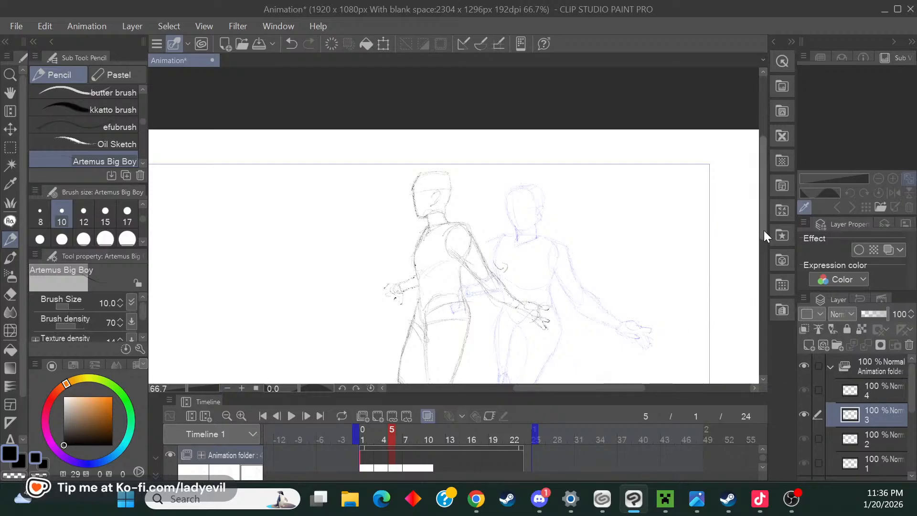
left_click_drag(763, 230, 764, 267)
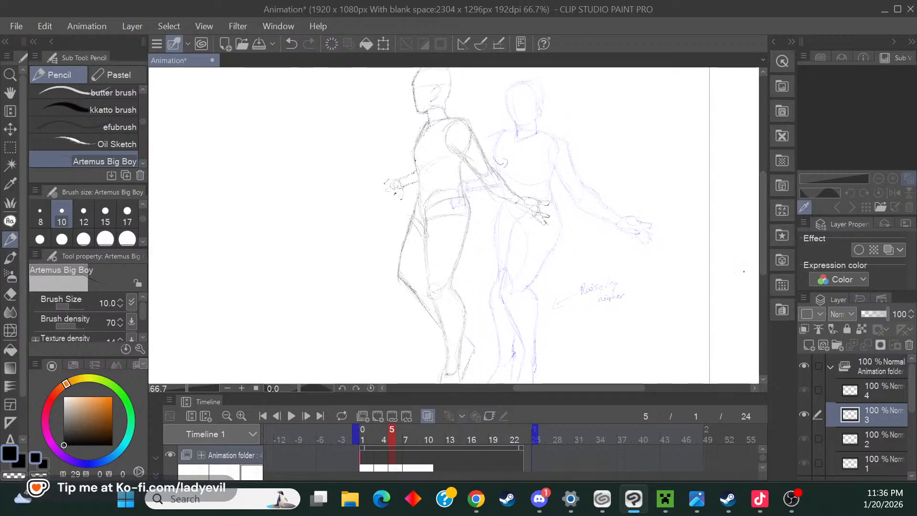
left_click(886, 394)
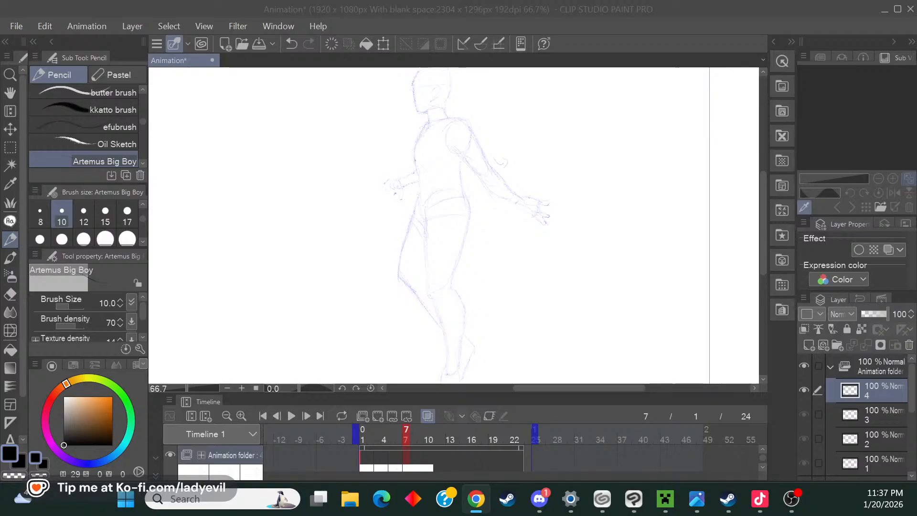
left_click_drag(568, 385, 553, 389)
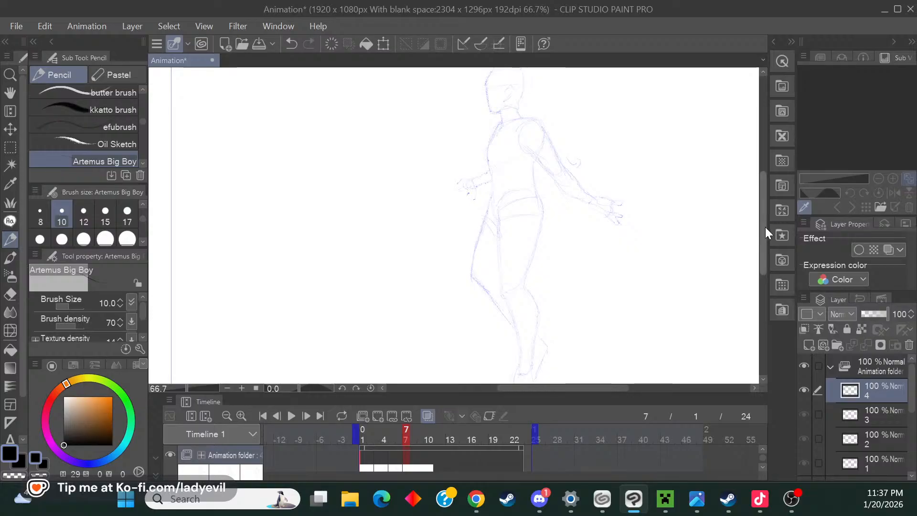
left_click_drag(761, 239, 762, 227)
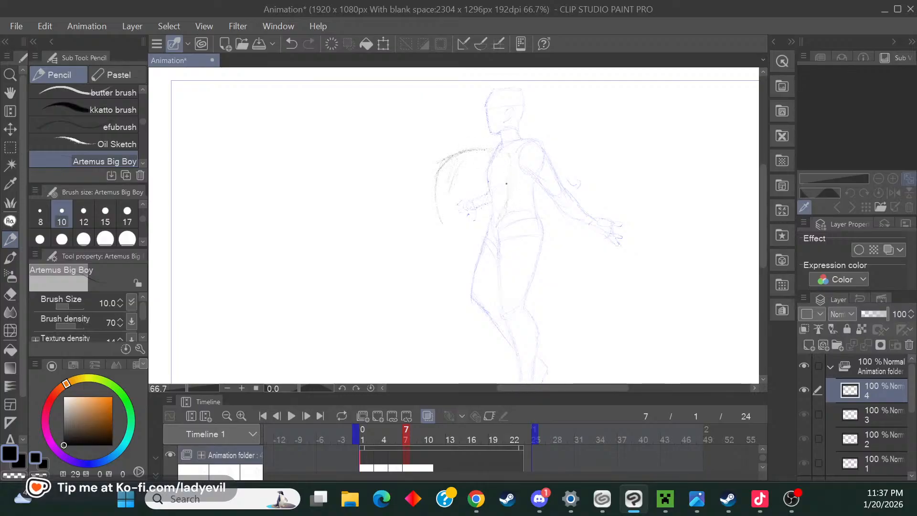
left_click_drag(502, 206, 497, 217)
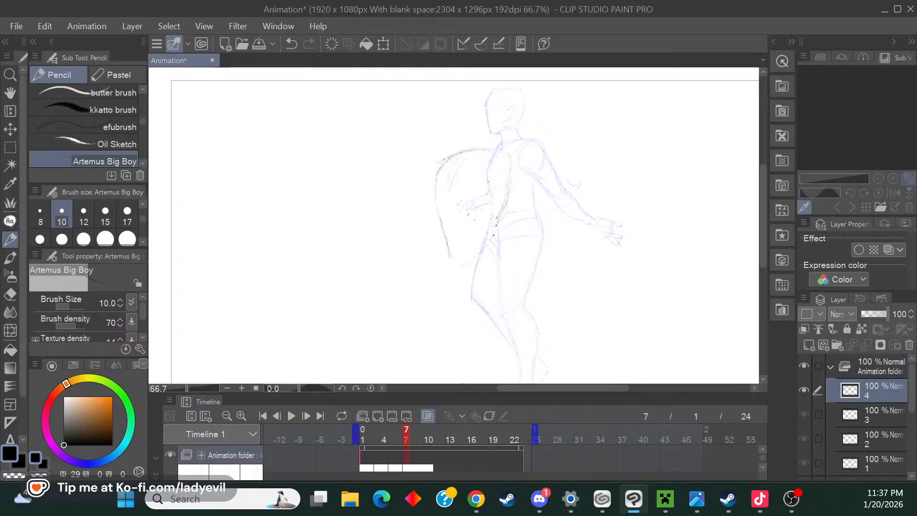
left_click_drag(502, 216, 497, 233)
mouse_move(451, 262)
left_mouse_down()
mouse_move(498, 231)
mouse_move(479, 255)
mouse_move(445, 242)
mouse_move(431, 201)
left_mouse_up()
left_click_drag(512, 164, 505, 208)
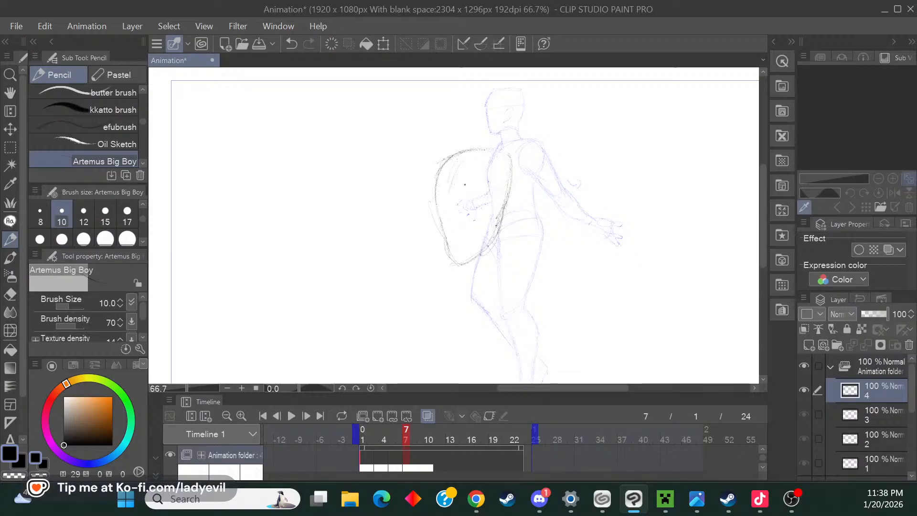
Sketch the rear leg's thigh as a long tapered shape hanging from the torso's lower end to a rounded knee.
mouse_move(441, 259)
left_mouse_down()
mouse_move(439, 274)
mouse_move(446, 235)
mouse_move(437, 272)
left_mouse_up()
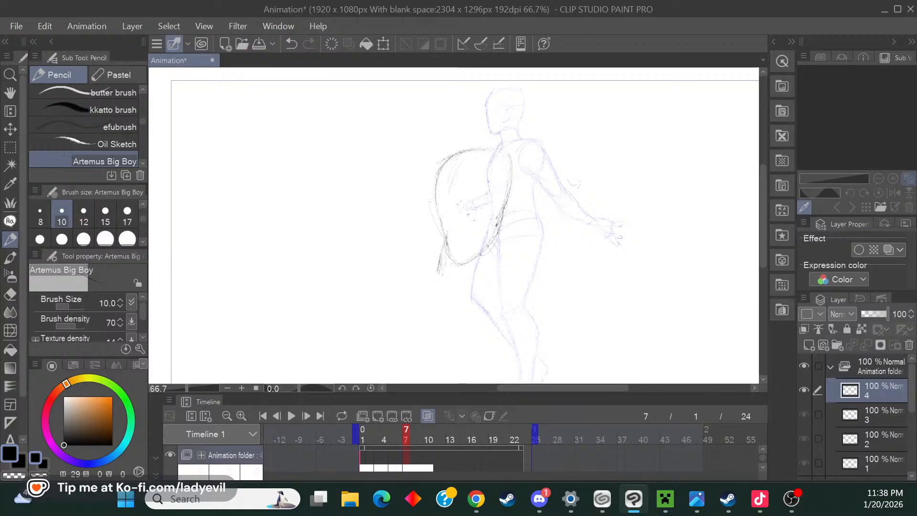
left_click_drag(504, 233, 508, 278)
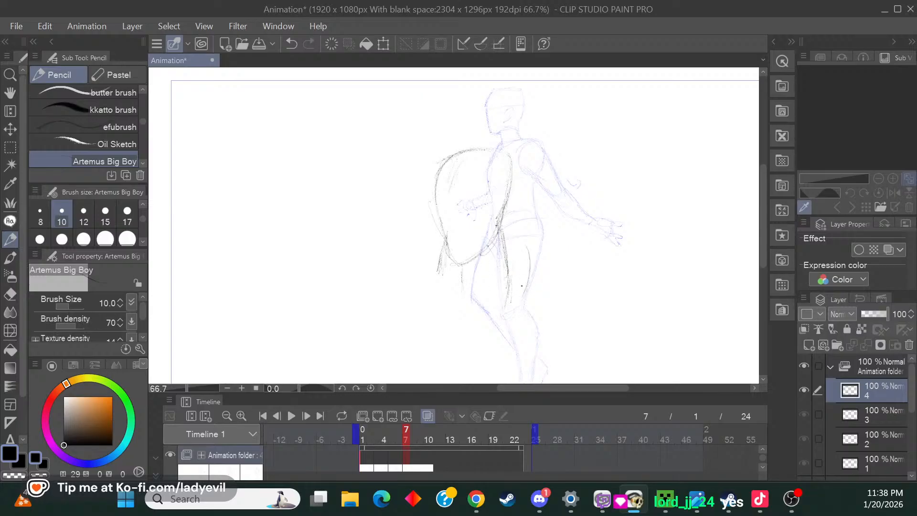
left_click_drag(533, 283, 523, 300)
left_click_drag(460, 244, 462, 273)
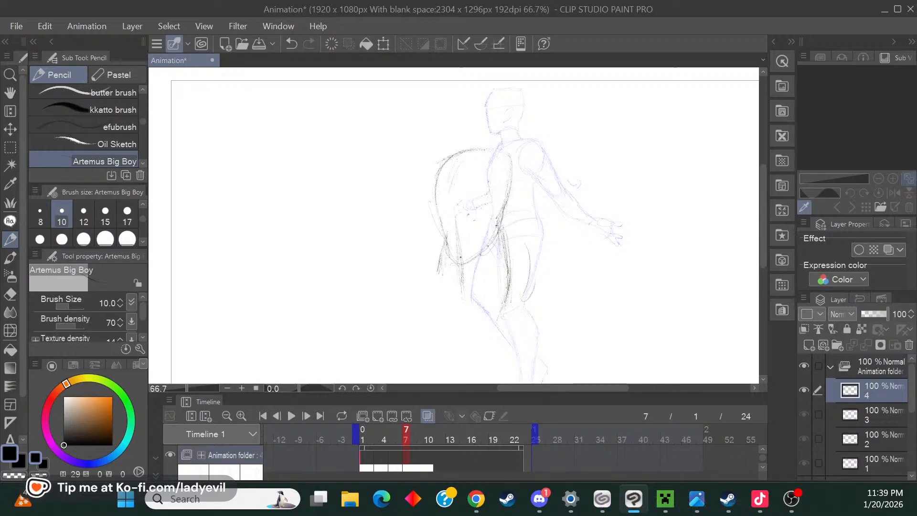
mouse_move(458, 292)
left_mouse_down()
mouse_move(459, 315)
mouse_move(480, 339)
left_mouse_up()
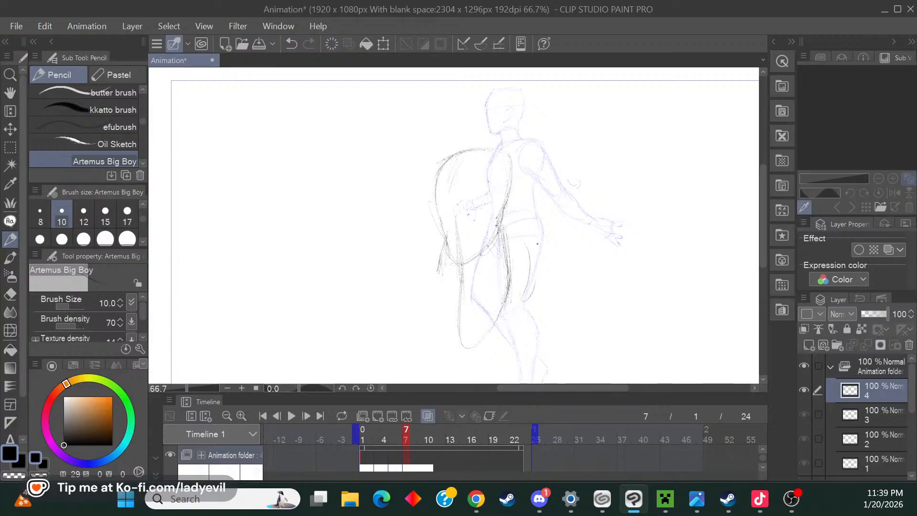
Sketch the rear leg's kneecap, shin and calf lines running down from the knee toward the canvas frame.
left_click_drag(760, 210, 763, 259)
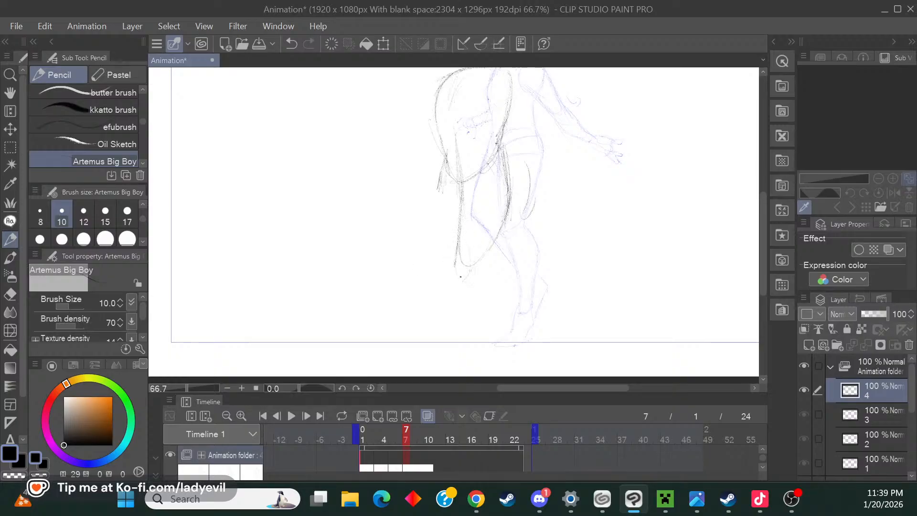
mouse_move(763, 265)
left_mouse_down()
mouse_move(760, 255)
mouse_move(755, 285)
left_mouse_up()
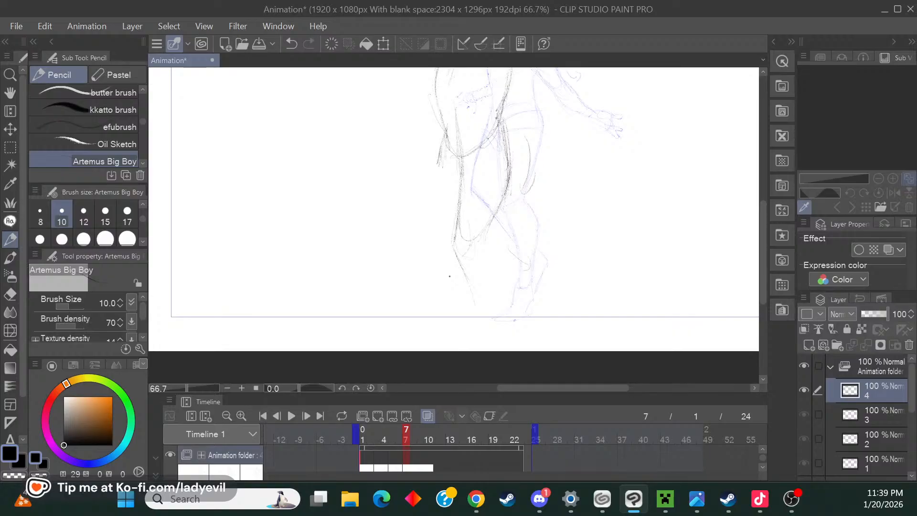
left_click(77, 28)
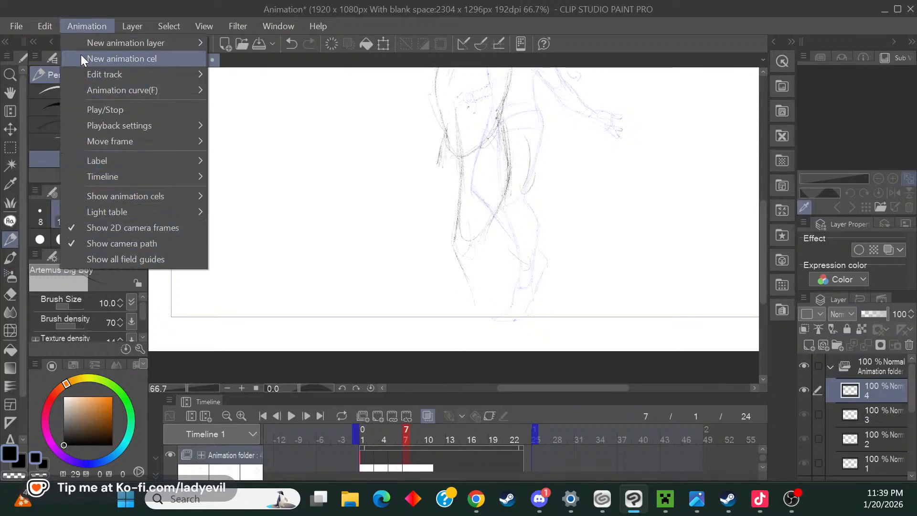
left_click(97, 24)
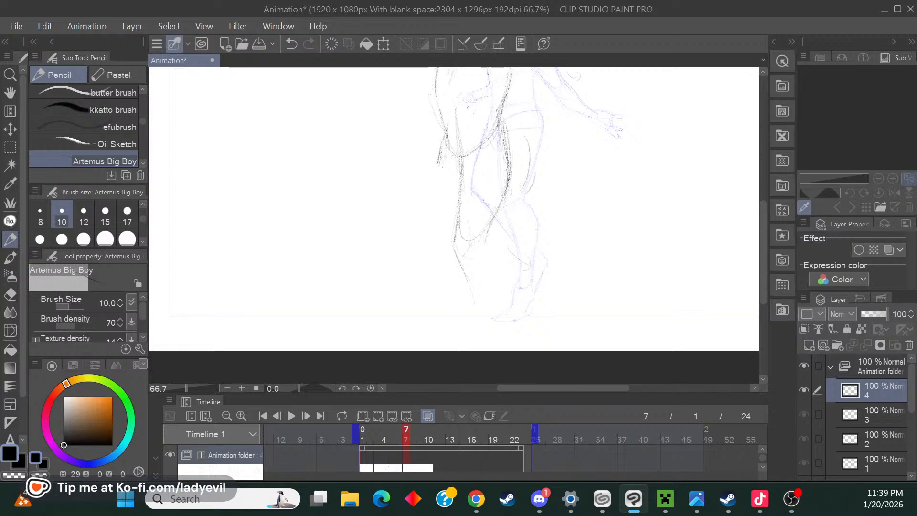
left_click_drag(495, 264, 497, 289)
Transform the cel 4 sketch to shift it slightly right and up on the canvas.
left_click(387, 45)
left_click_drag(425, 317, 457, 302)
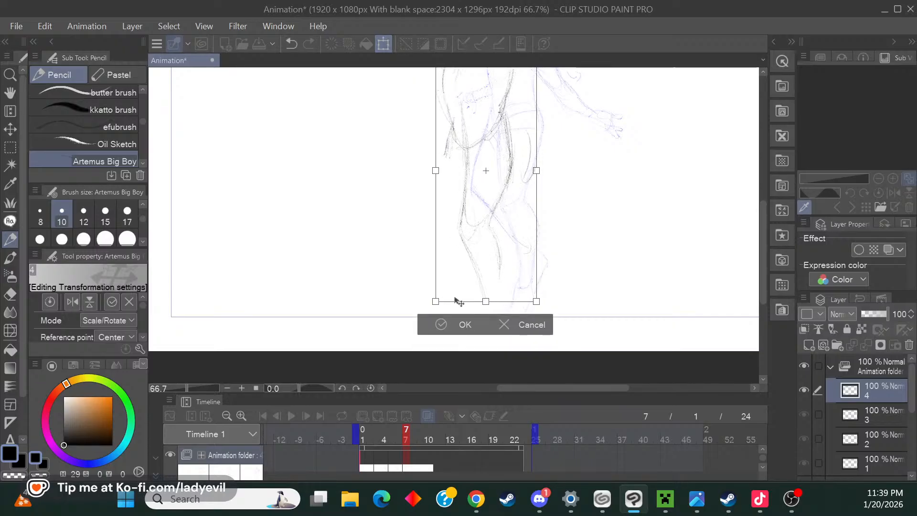
key("Return")
Replace the short hip stroke with a forward-angled thigh outline for the front leg, closing it with a rounded knee.
mouse_move(759, 270)
left_mouse_down()
mouse_move(758, 236)
mouse_move(758, 253)
left_mouse_up()
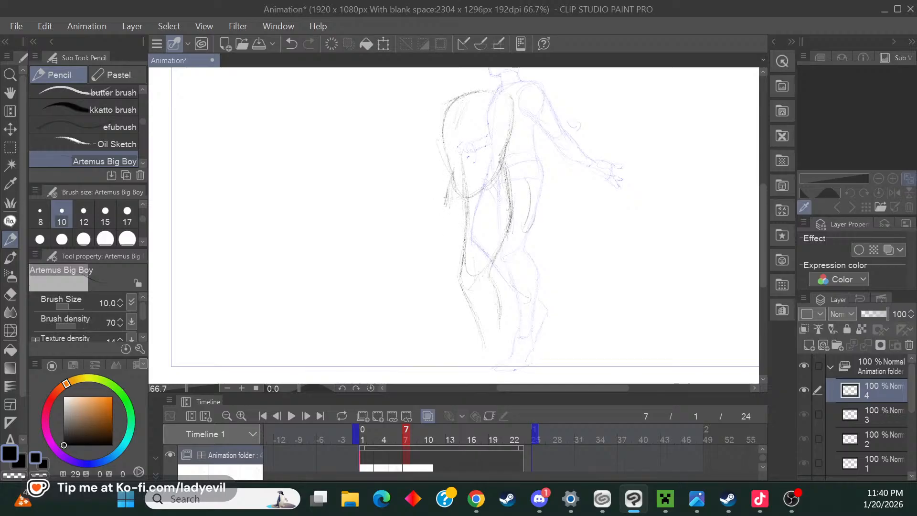
left_click_drag(442, 196, 422, 239)
left_click(10, 295)
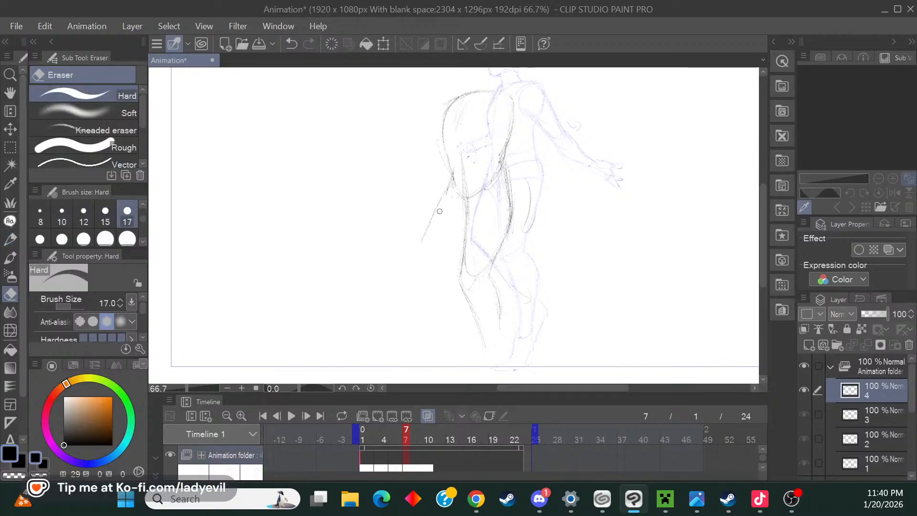
key("p")
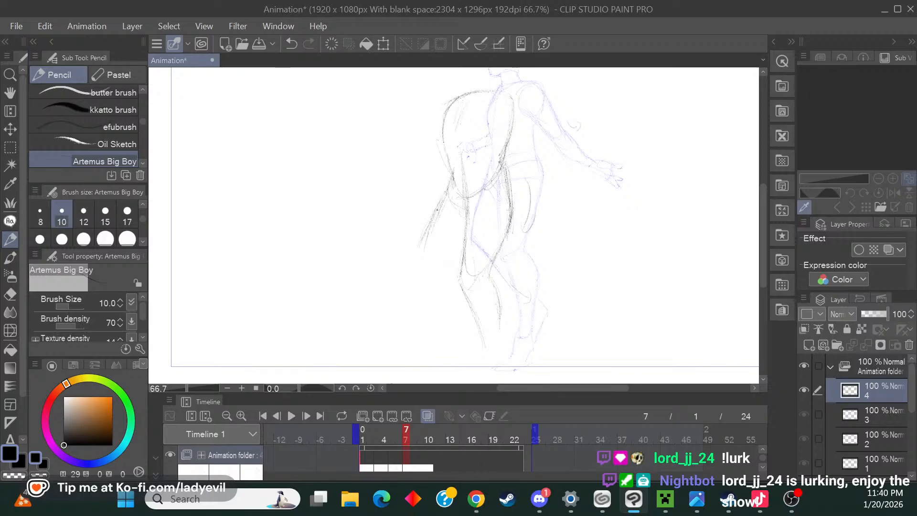
left_click_drag(439, 209, 420, 256)
left_click_drag(458, 258, 436, 272)
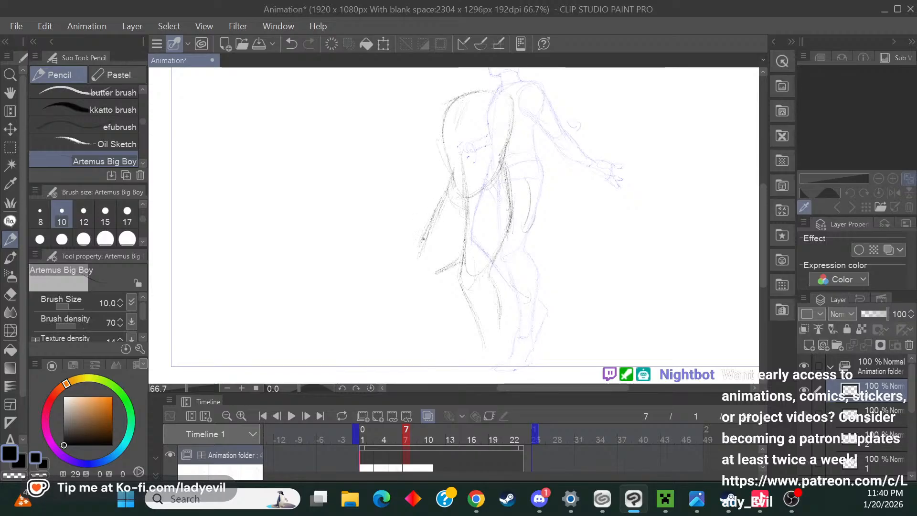
mouse_move(418, 254)
left_mouse_down()
mouse_move(454, 259)
mouse_move(433, 275)
left_mouse_up()
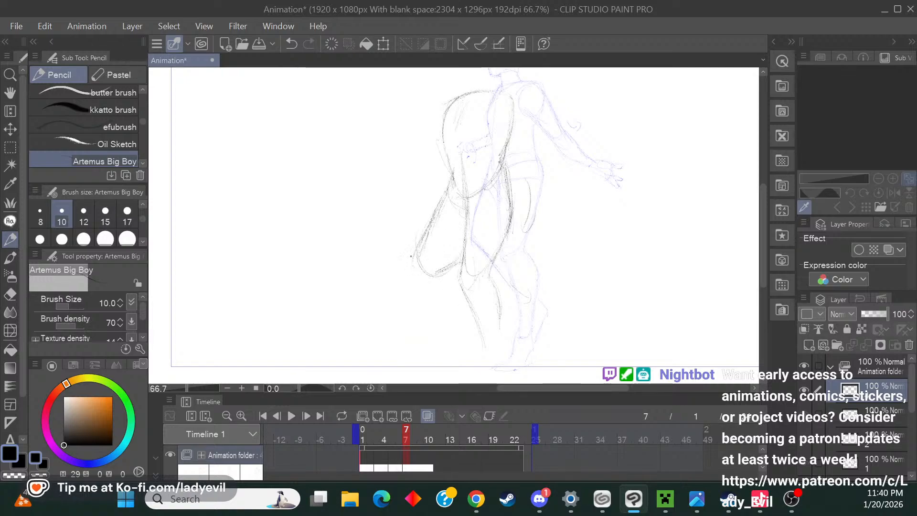
Sketch the front leg's shin, calf and pointed foot, and extend the rear leg's lines down to its ankle.
mouse_move(431, 225)
left_mouse_down()
mouse_move(407, 278)
mouse_move(436, 335)
left_mouse_up()
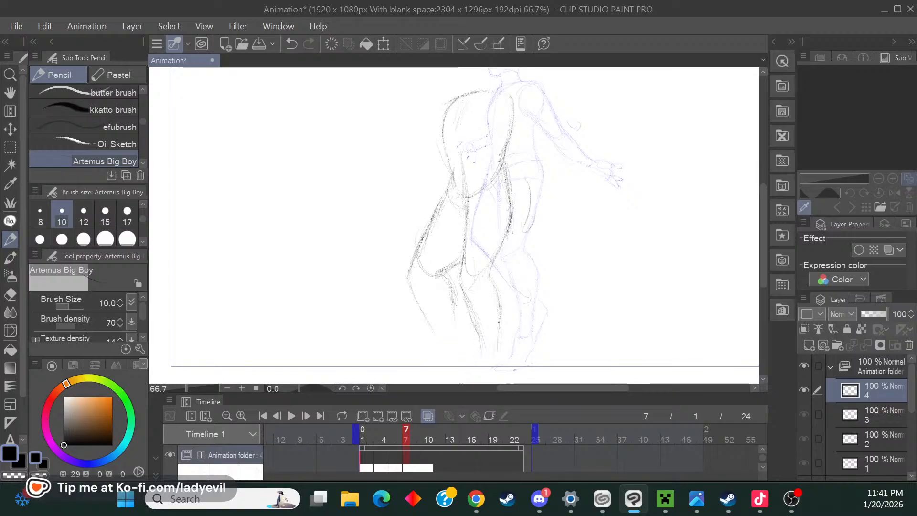
left_click_drag(763, 254, 758, 283)
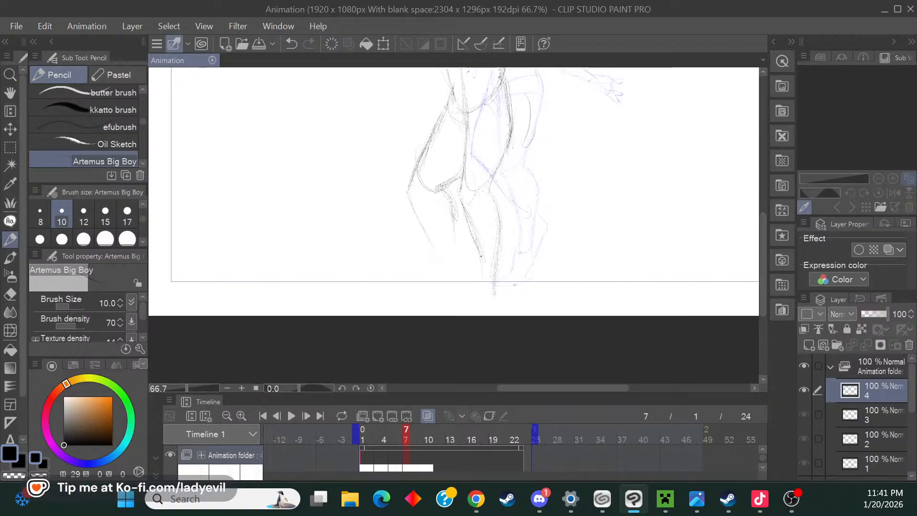
left_click_drag(481, 276, 480, 298)
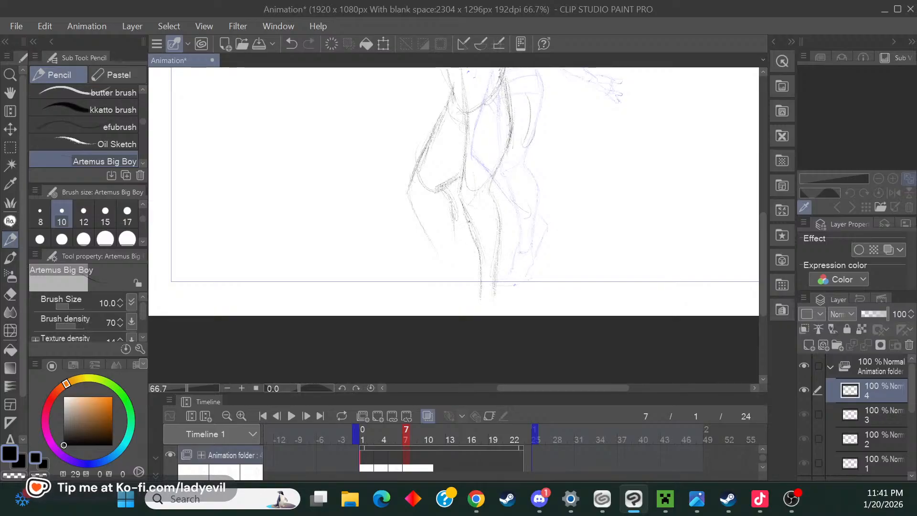
left_click_drag(474, 250, 481, 283)
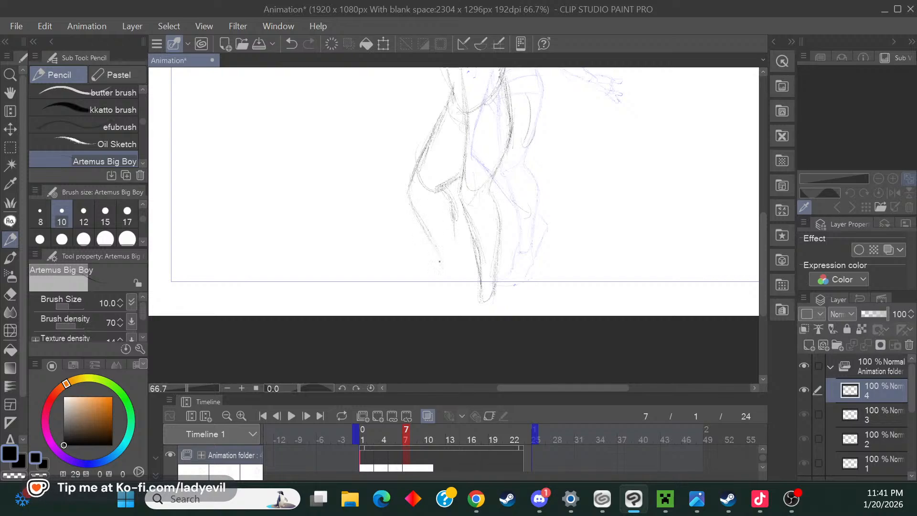
left_click_drag(429, 232, 447, 267)
left_click_drag(454, 224, 458, 269)
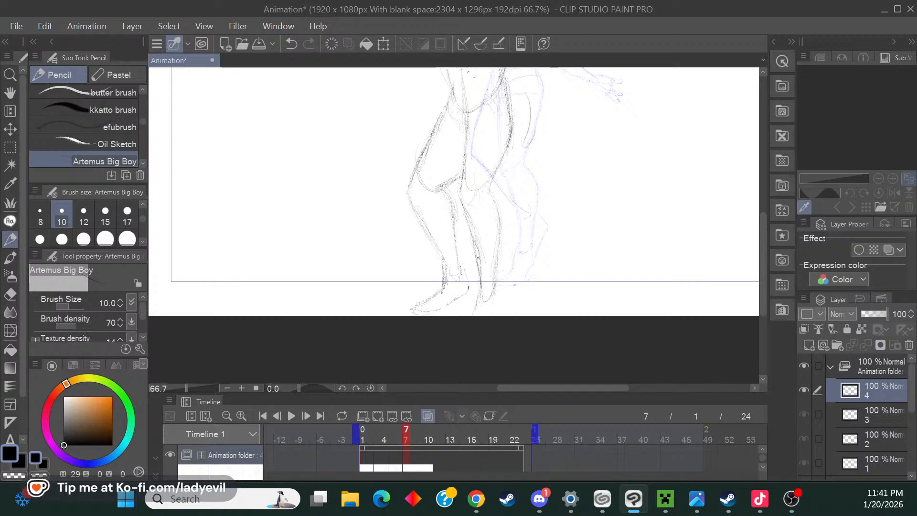
Transform the cel 4 figure, scaling it down slightly and moving it left, clear of the onion-skinned pose's torso.
left_click_drag(762, 290, 764, 245)
left_click(384, 44)
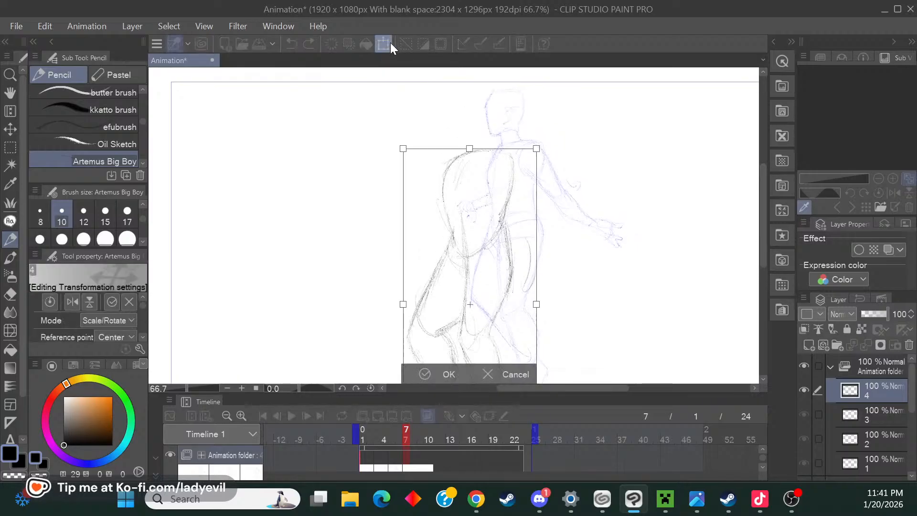
mouse_move(500, 275)
left_mouse_down()
mouse_move(492, 253)
mouse_move(500, 220)
left_mouse_up()
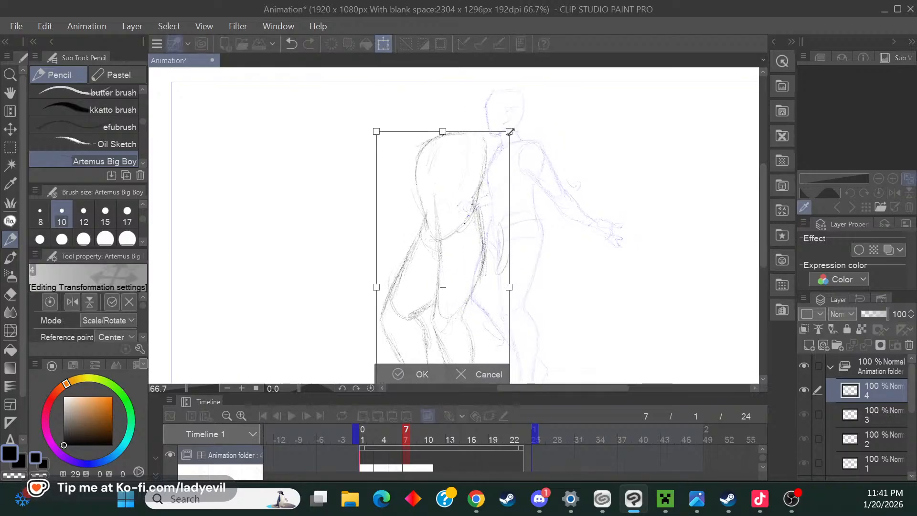
left_click_drag(510, 132, 500, 154)
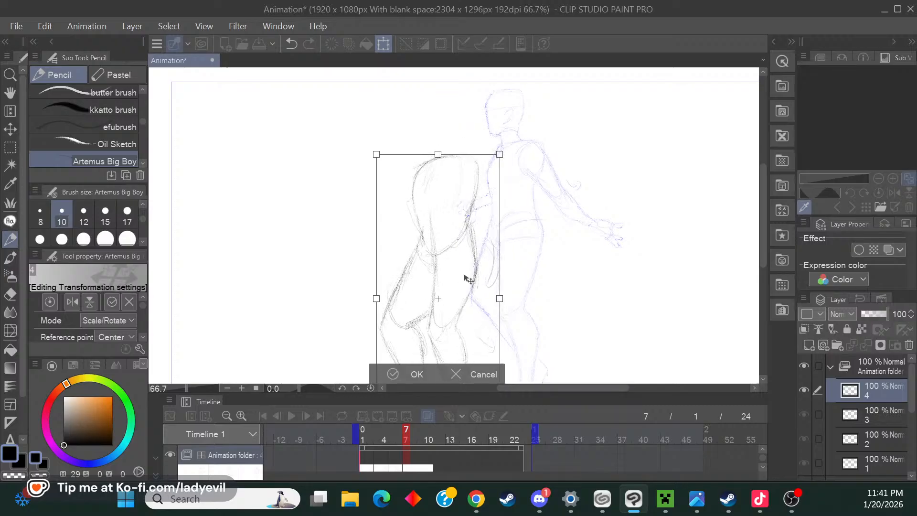
left_click_drag(468, 279, 470, 271)
left_click_drag(761, 250, 706, 239)
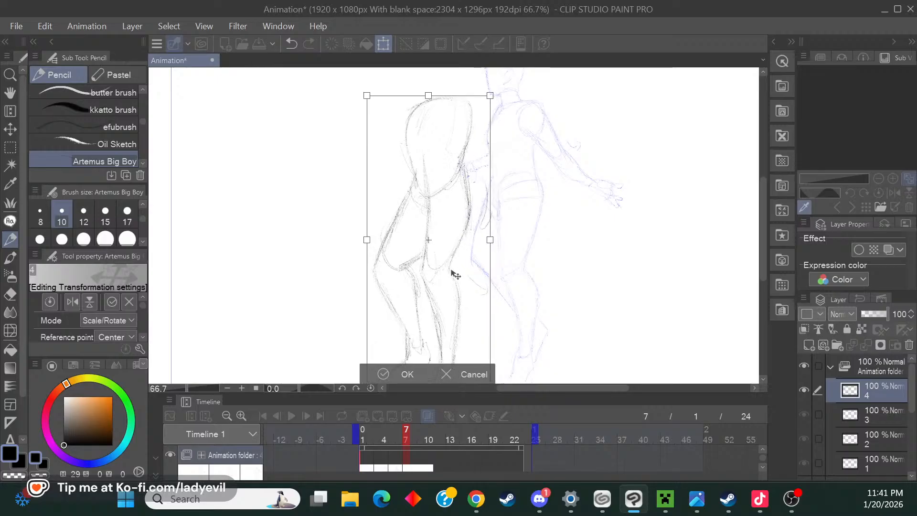
left_click_drag(453, 273, 463, 272)
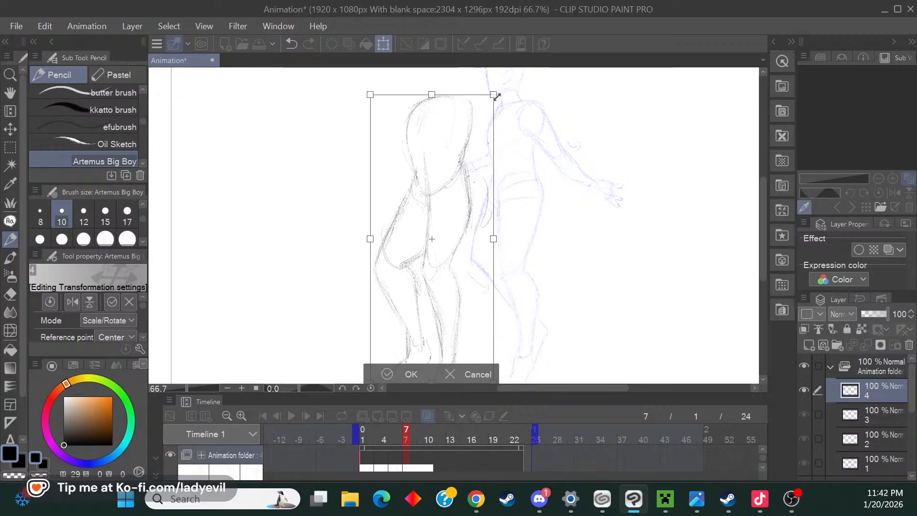
left_click_drag(496, 97, 492, 104)
mouse_move(457, 228)
left_mouse_down()
mouse_move(459, 215)
mouse_move(457, 228)
left_mouse_up()
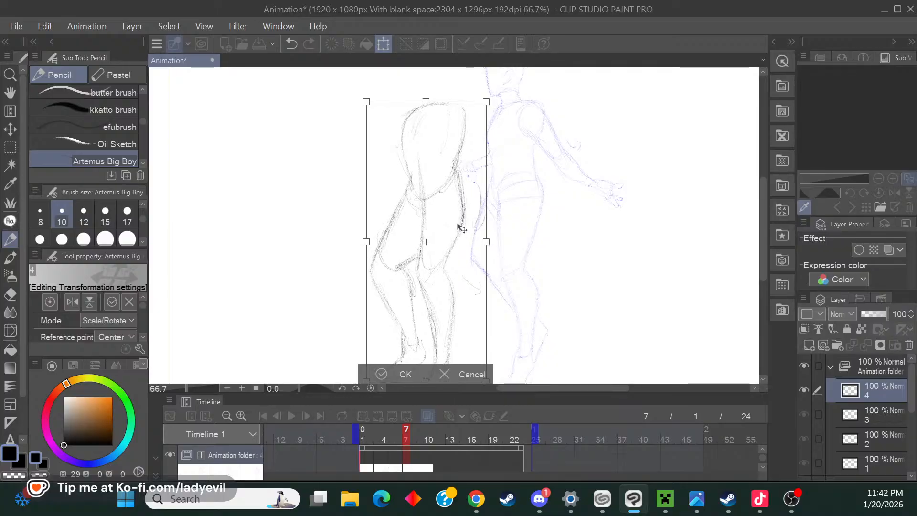
left_click(408, 373)
Touch up the rear foot and outline the near shoulder as an oval inside the torso's upper back corner.
scroll(756, 282, "down", 5)
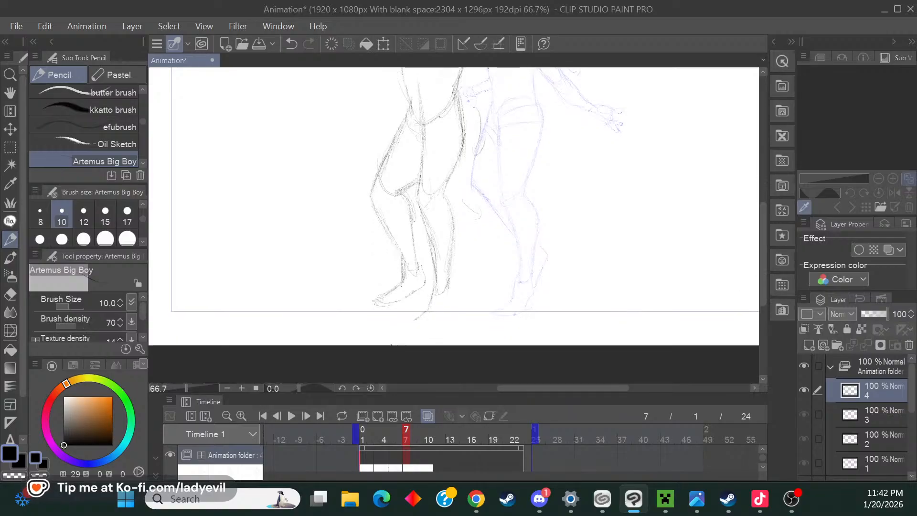
mouse_move(429, 309)
left_mouse_down()
mouse_move(414, 320)
mouse_move(448, 319)
mouse_move(449, 300)
left_mouse_up()
left_click_drag(759, 287, 760, 241)
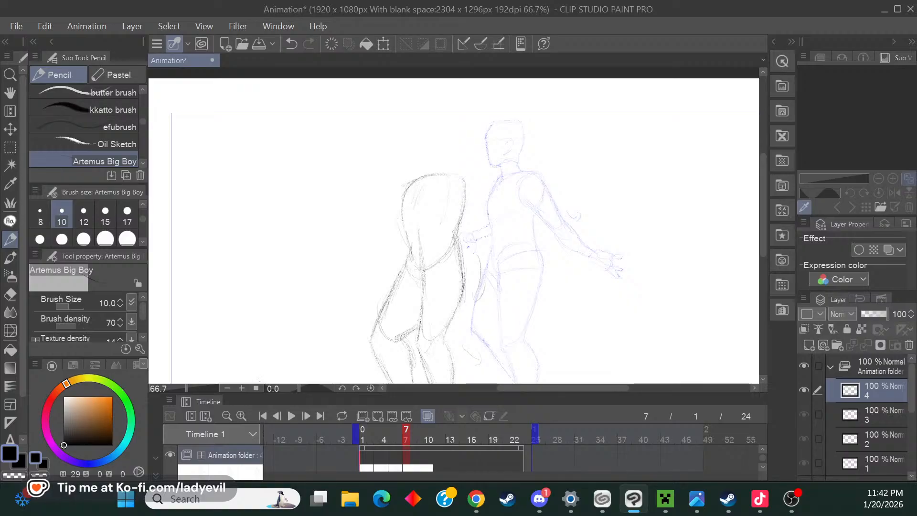
left_click(242, 387)
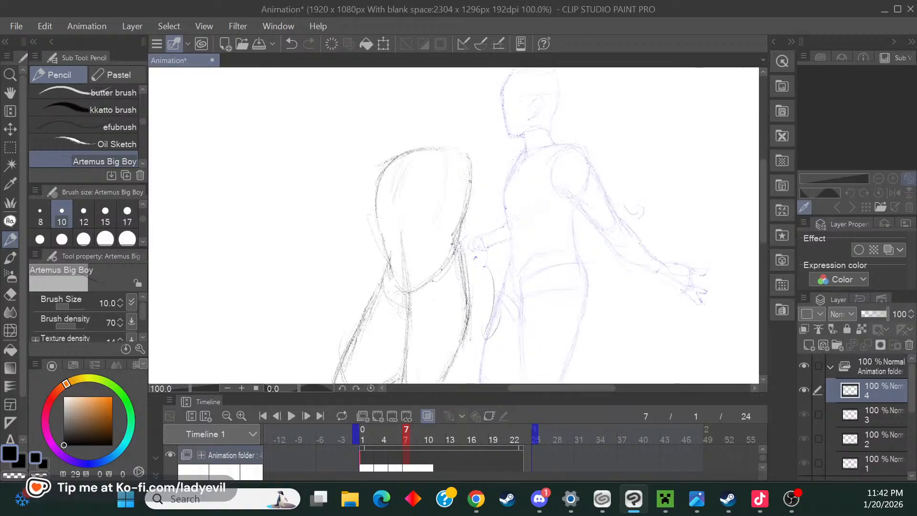
mouse_move(444, 161)
left_mouse_down()
mouse_move(461, 196)
mouse_move(440, 165)
mouse_move(464, 169)
mouse_move(457, 146)
mouse_move(423, 174)
left_mouse_up()
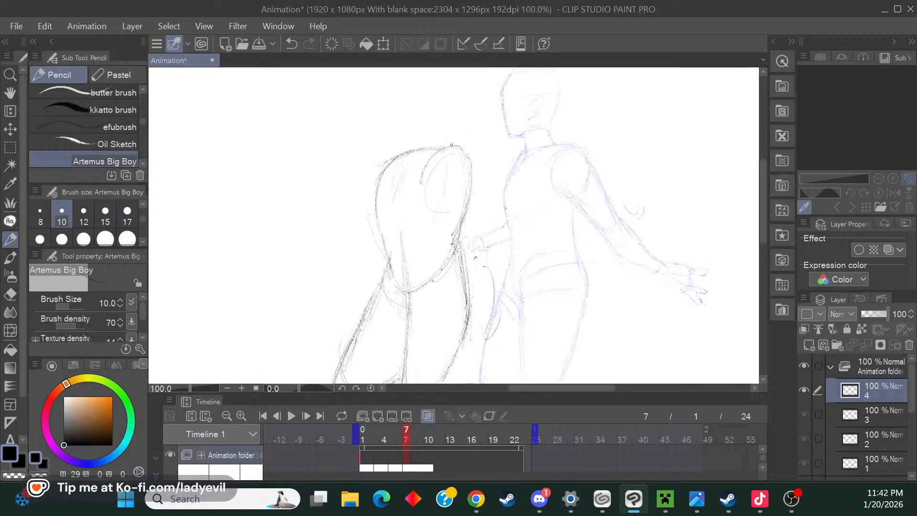
left_click_drag(451, 146, 466, 150)
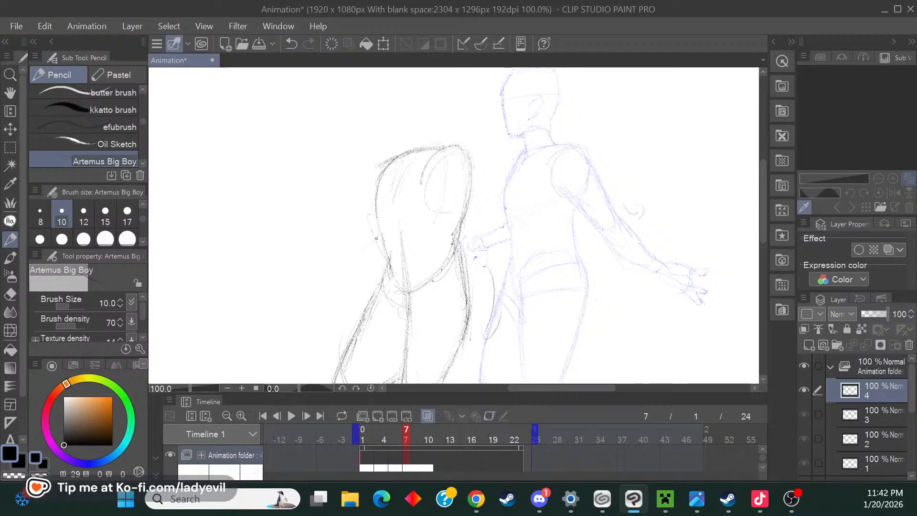
Sketch the far forearm and small curled hand emerging in front of the waist.
mouse_move(355, 257)
left_mouse_down()
mouse_move(377, 237)
mouse_move(378, 262)
left_mouse_up()
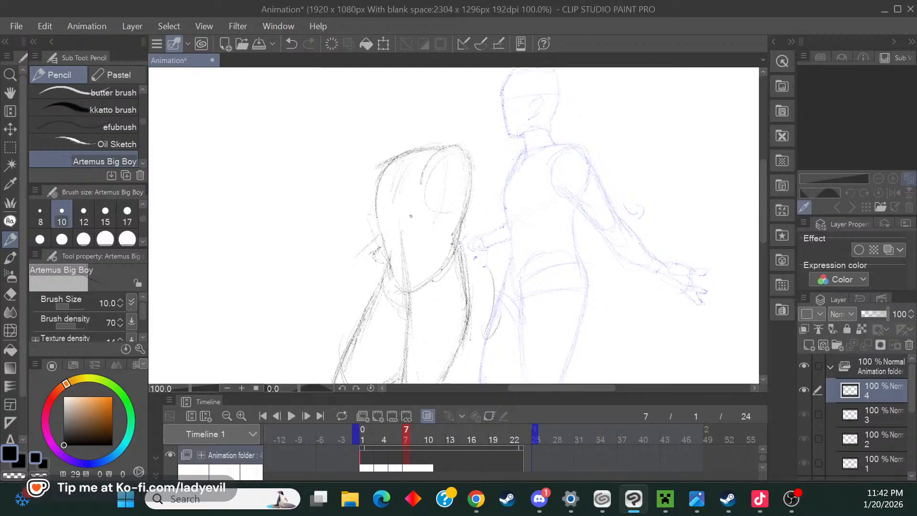
left_click_drag(383, 260, 373, 264)
Sketch the near upper arm angling back from the shoulder behind the torso, and reinforce the shoulder oval.
left_click_drag(461, 153, 471, 198)
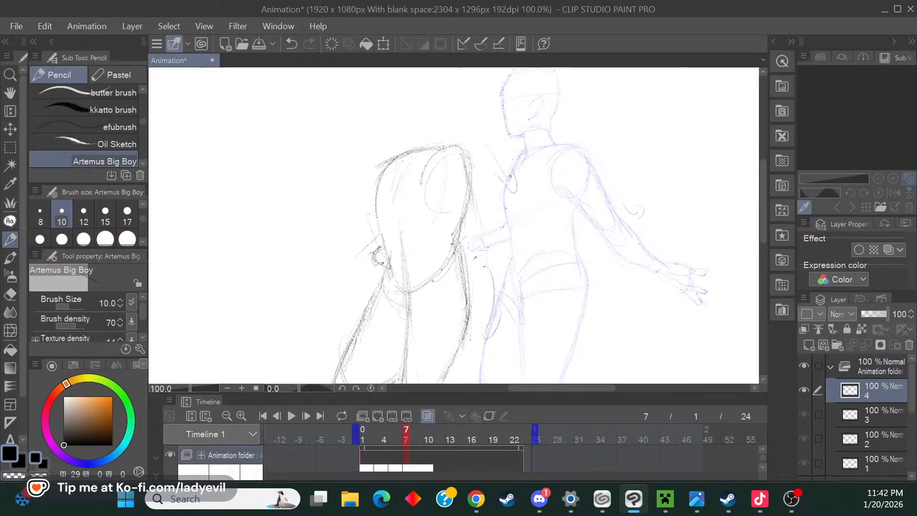
left_click_drag(465, 152, 484, 214)
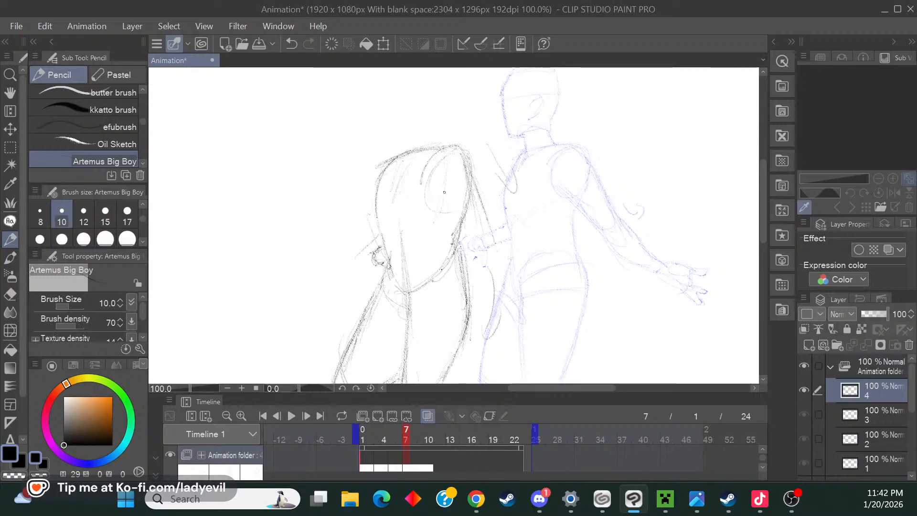
left_click_drag(434, 167, 427, 199)
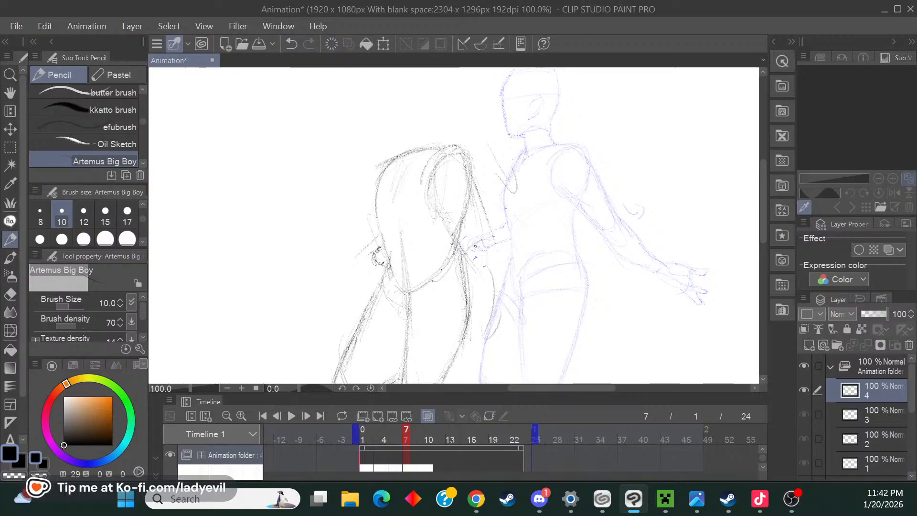
Sketch the near arm's rounded elbow and a forearm tapering diagonally down to the wrist, over the onion-skinned pose's hips.
left_click_drag(489, 232, 502, 258)
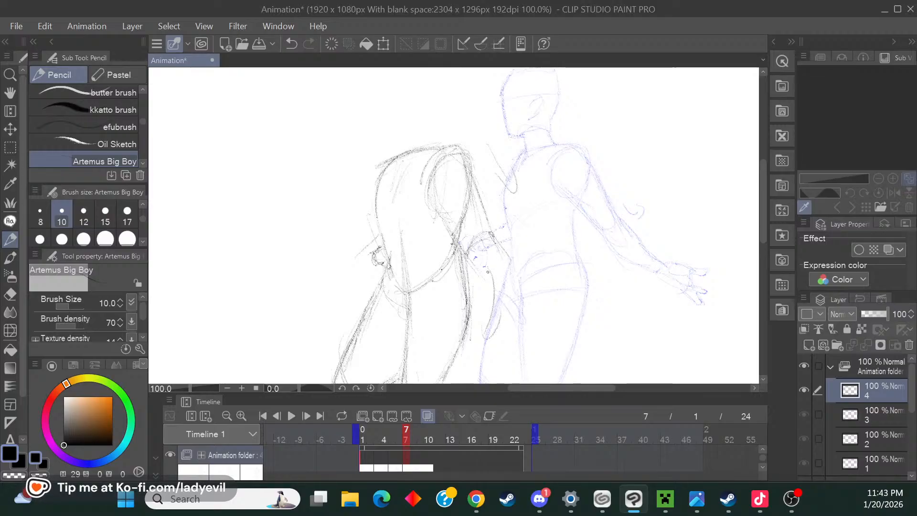
left_click_drag(490, 231, 470, 254)
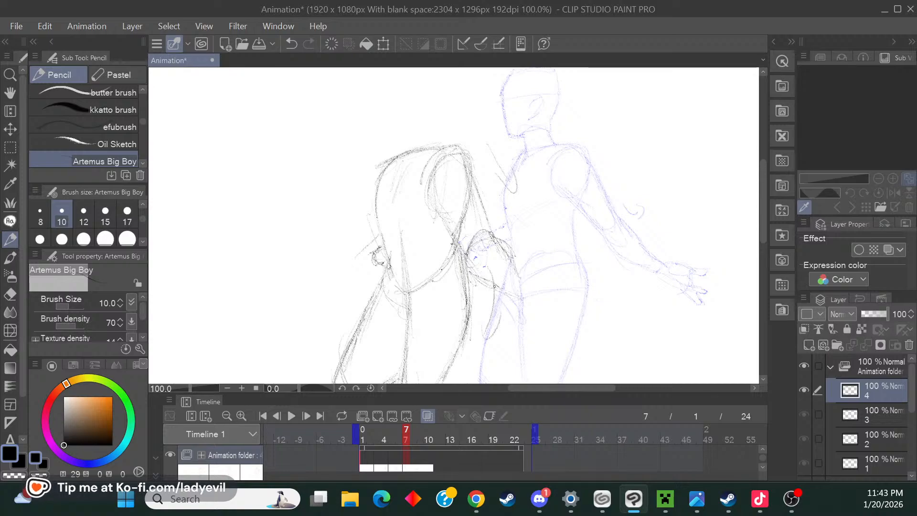
left_click_drag(494, 287, 533, 303)
left_click_drag(516, 275, 531, 289)
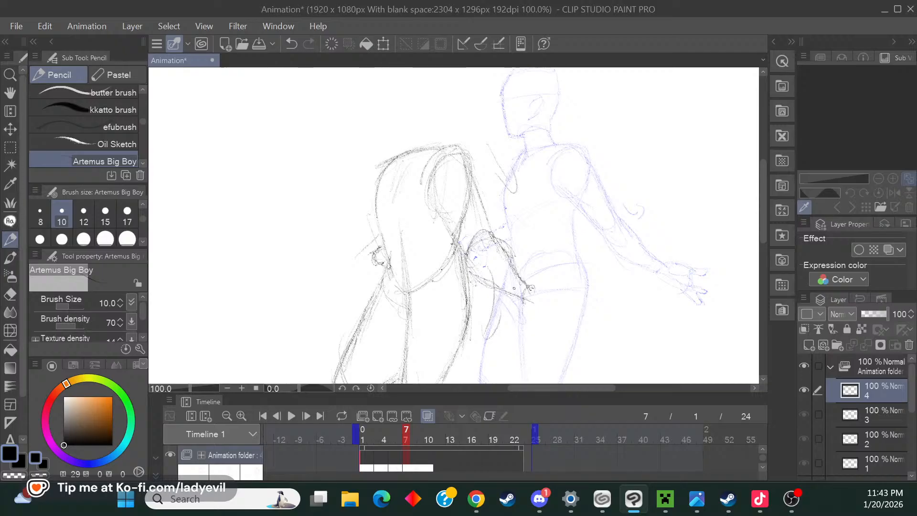
Draw the near hand at the end of the forearm, with a palm and extended fingers.
mouse_move(530, 287)
left_mouse_down()
mouse_move(559, 293)
mouse_move(556, 315)
left_mouse_up()
mouse_move(539, 287)
left_mouse_down()
mouse_move(549, 299)
mouse_move(554, 286)
left_mouse_up()
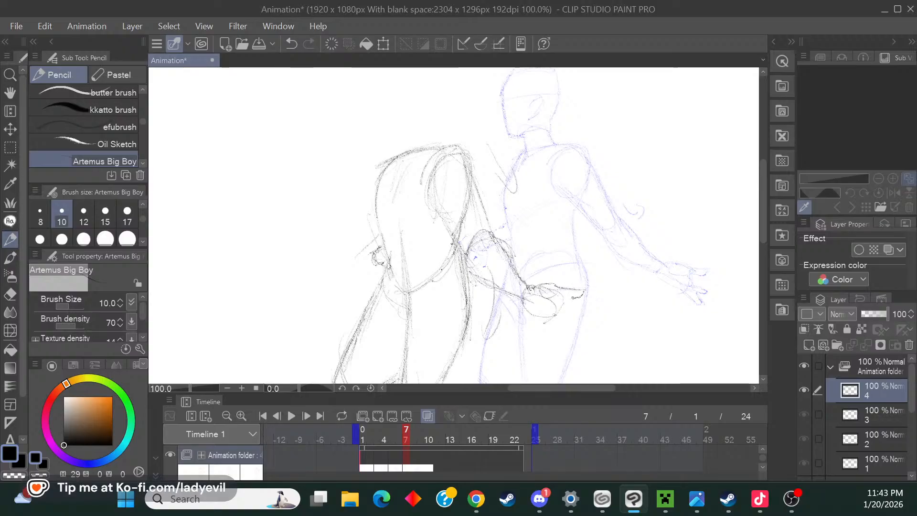
scroll(761, 248, "down", 2)
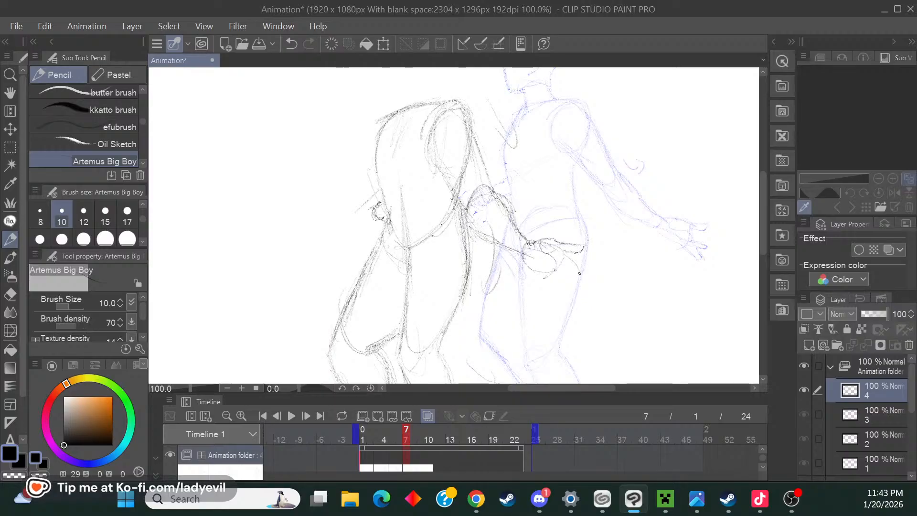
left_click_drag(569, 257, 582, 272)
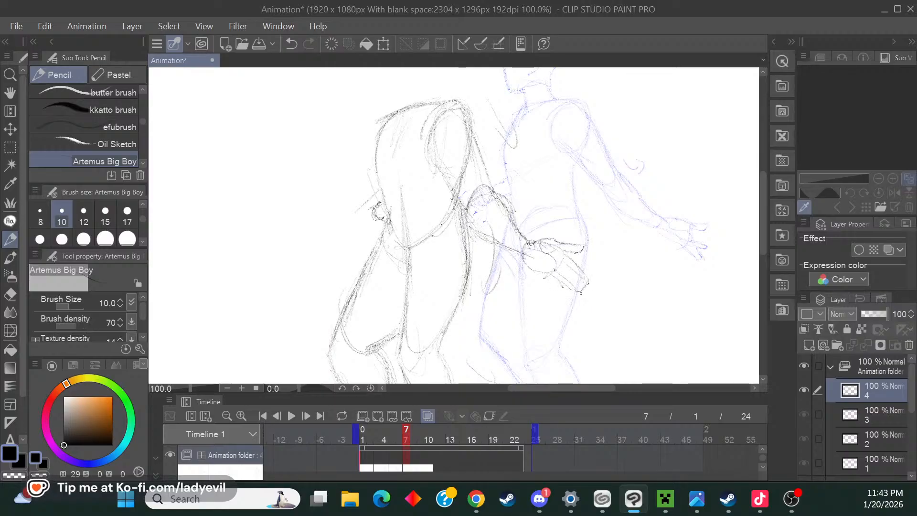
Sketch a short neck above the shoulders with two side lines and a jaw line across its top.
left_click_drag(761, 247, 764, 215)
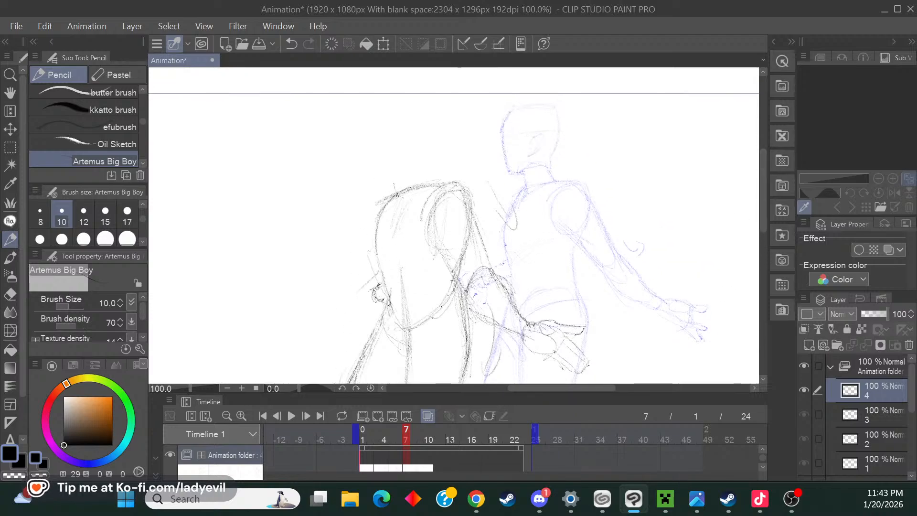
mouse_move(461, 164)
left_mouse_down()
mouse_move(479, 164)
mouse_move(468, 169)
left_mouse_up()
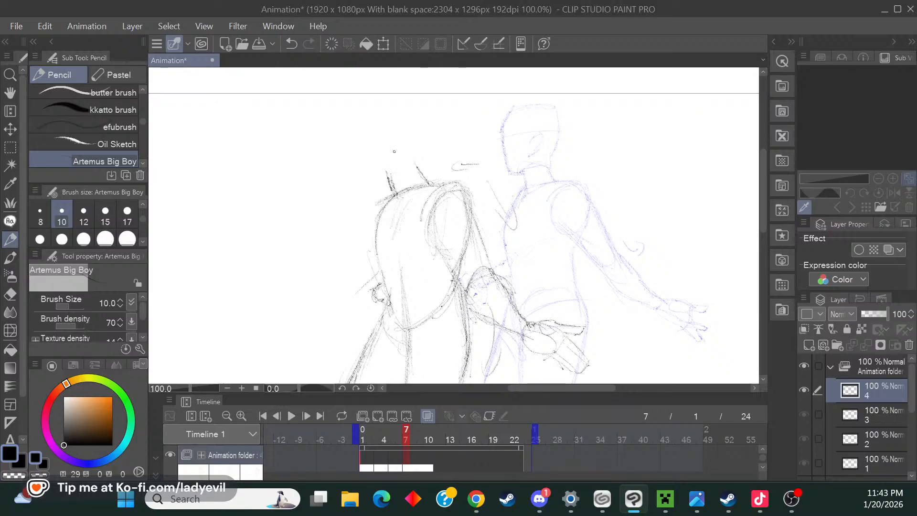
left_click_drag(389, 172, 412, 165)
left_click_drag(475, 179, 491, 177)
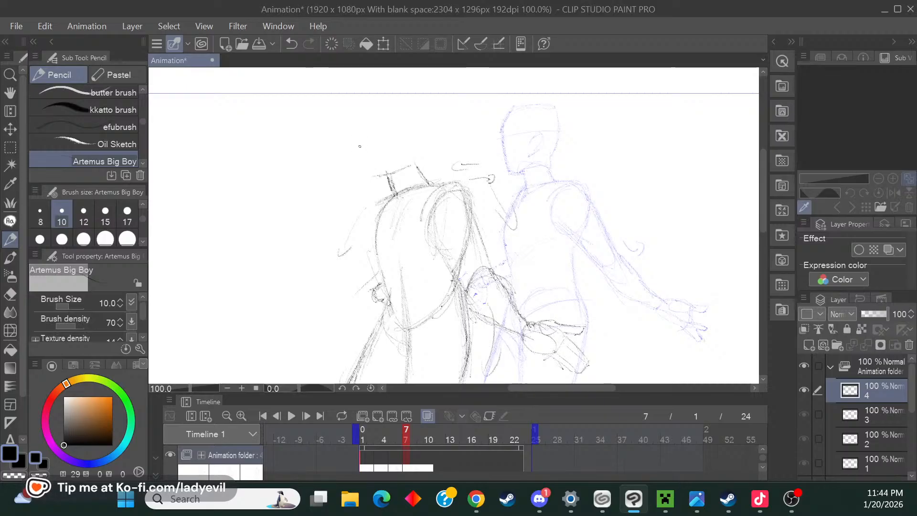
Draw the head above the neck in profile, with the face edge, rounded skull, ear and a brow guideline.
left_click_drag(362, 143, 372, 176)
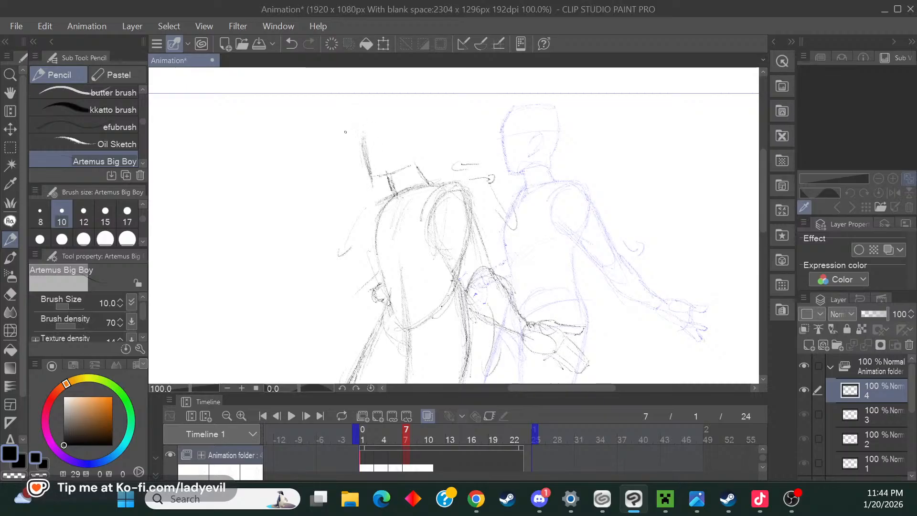
left_click_drag(363, 137, 371, 172)
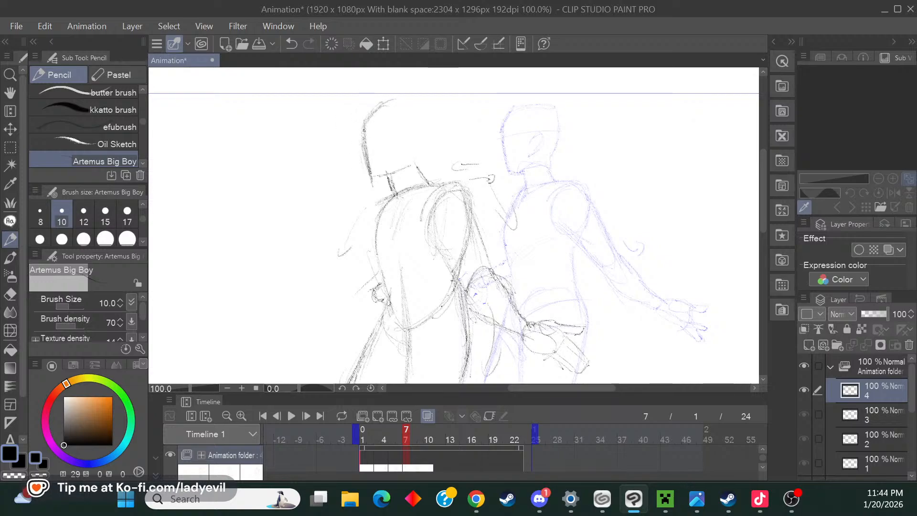
mouse_move(395, 100)
left_mouse_down()
mouse_move(419, 141)
mouse_move(430, 112)
mouse_move(423, 107)
mouse_move(419, 152)
left_mouse_up()
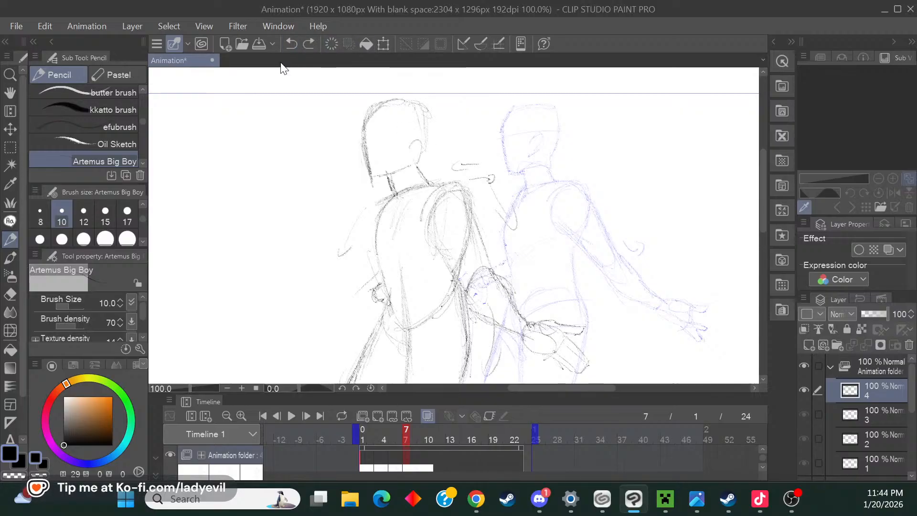
left_click(292, 44)
mouse_move(411, 138)
left_mouse_down()
mouse_move(418, 148)
mouse_move(409, 161)
mouse_move(413, 147)
left_mouse_up()
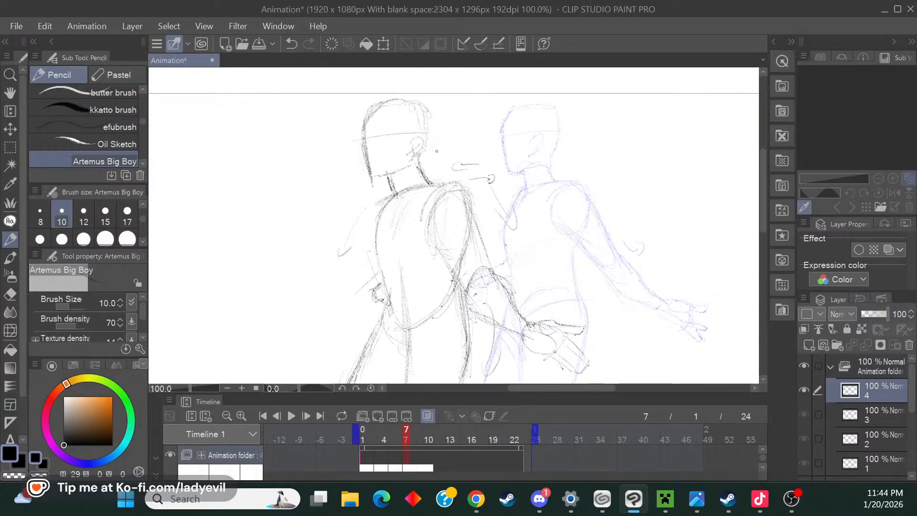
Enlarge the timeline and add a new animation cel 5 at frame 9 to both the Animation folder and Folder 1.
left_click(227, 386)
left_click(227, 386)
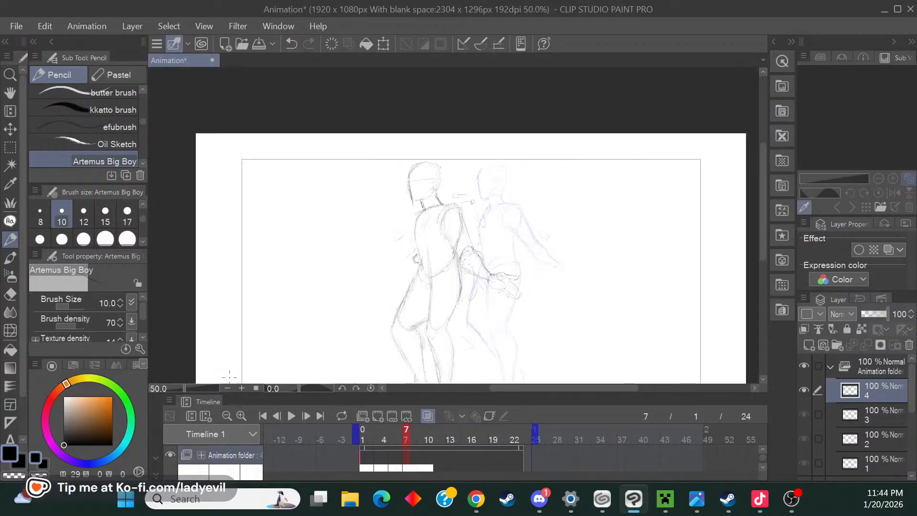
mouse_move(761, 250)
left_mouse_down()
mouse_move(753, 304)
mouse_move(757, 263)
mouse_move(748, 255)
left_mouse_up()
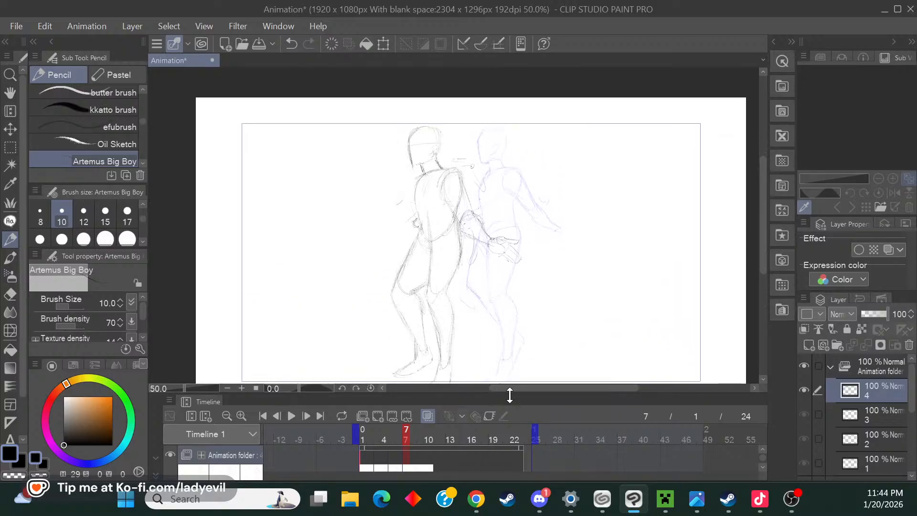
left_click_drag(511, 392, 502, 138)
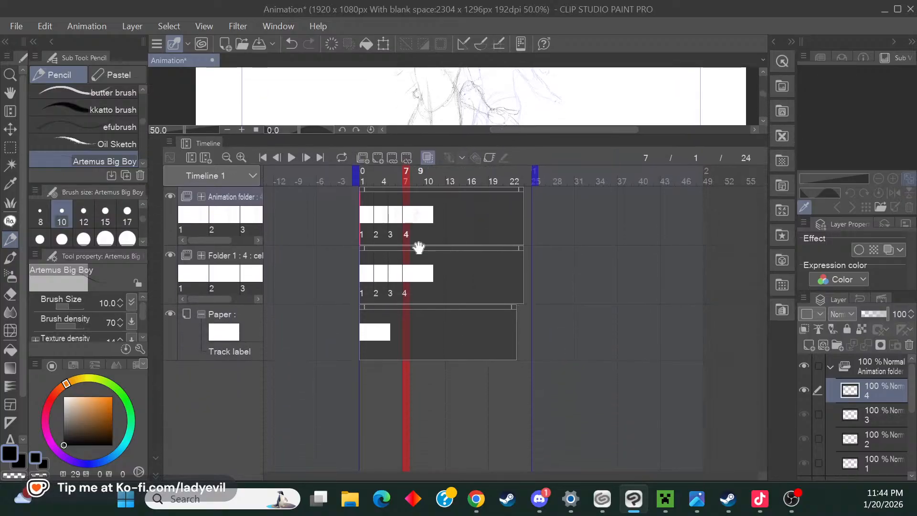
left_click(376, 157)
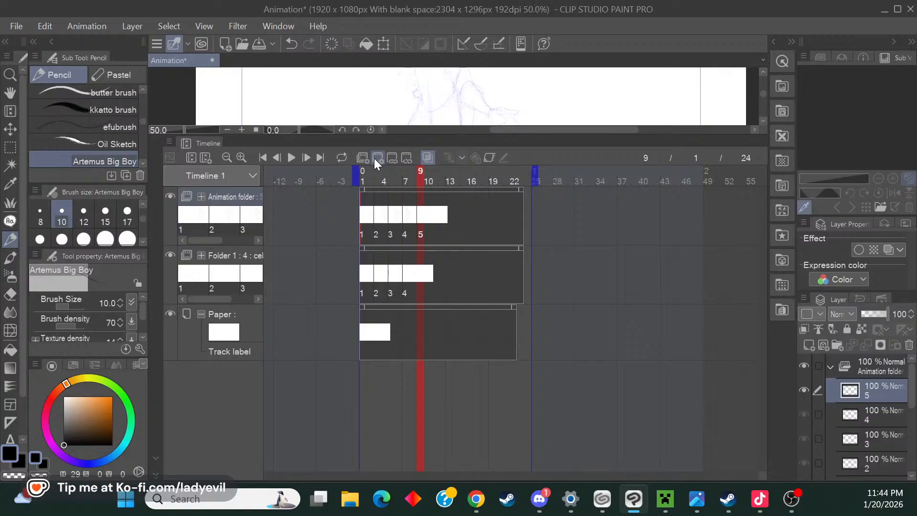
left_click(245, 297)
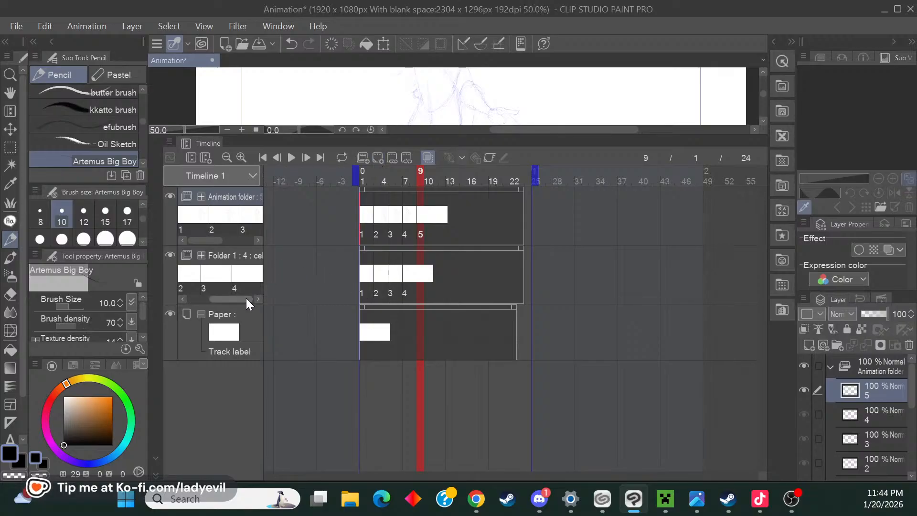
left_click(255, 257)
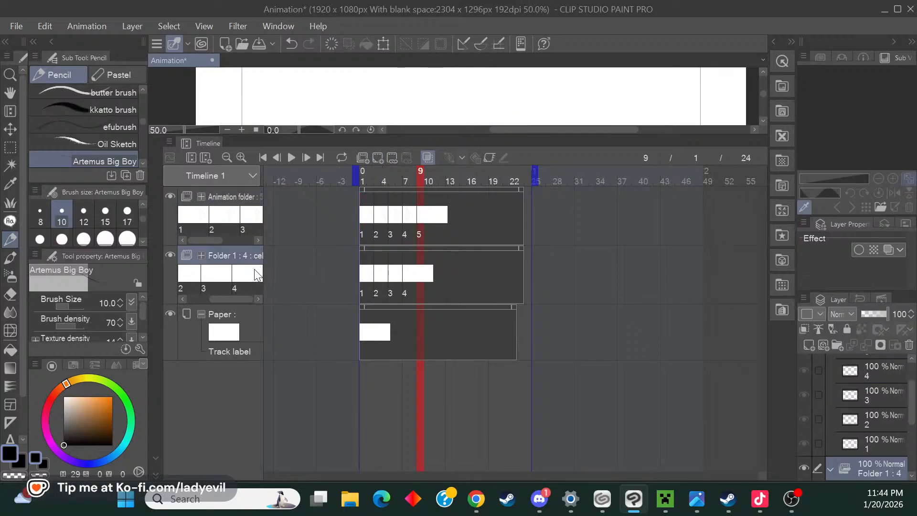
left_click(380, 159)
Add a new animation cel 6 at frame 11 to both the Animation folder and Folder 1.
left_click(252, 198)
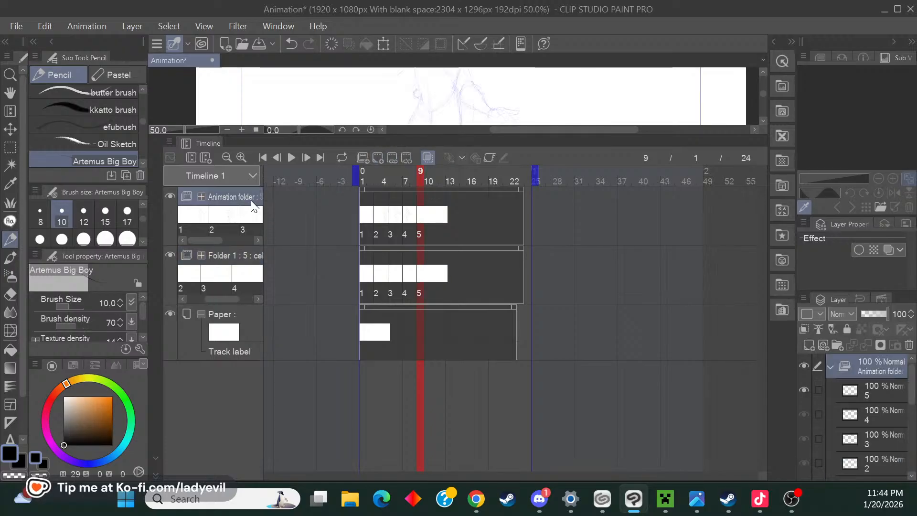
left_click(377, 158)
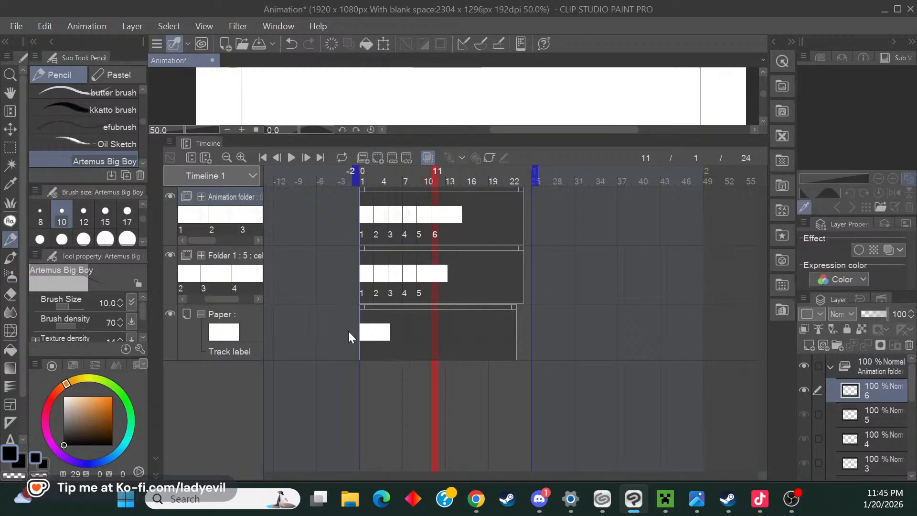
left_click(249, 255)
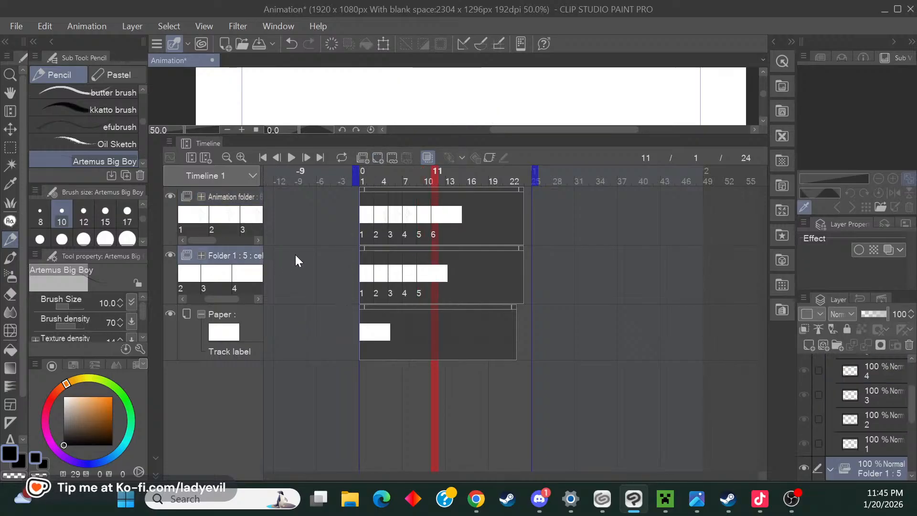
left_click(377, 158)
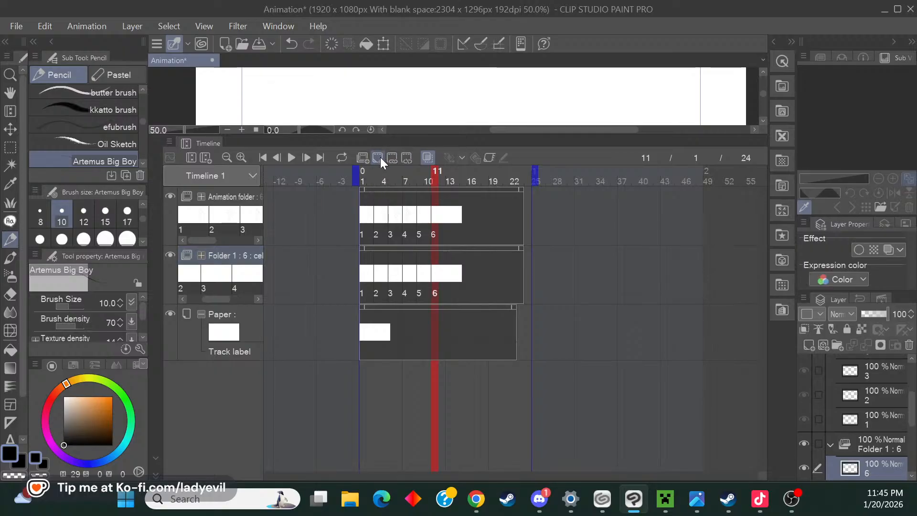
Add a new animation cel 7 at frame 13 to both the Animation folder and Folder 1.
left_click(247, 192)
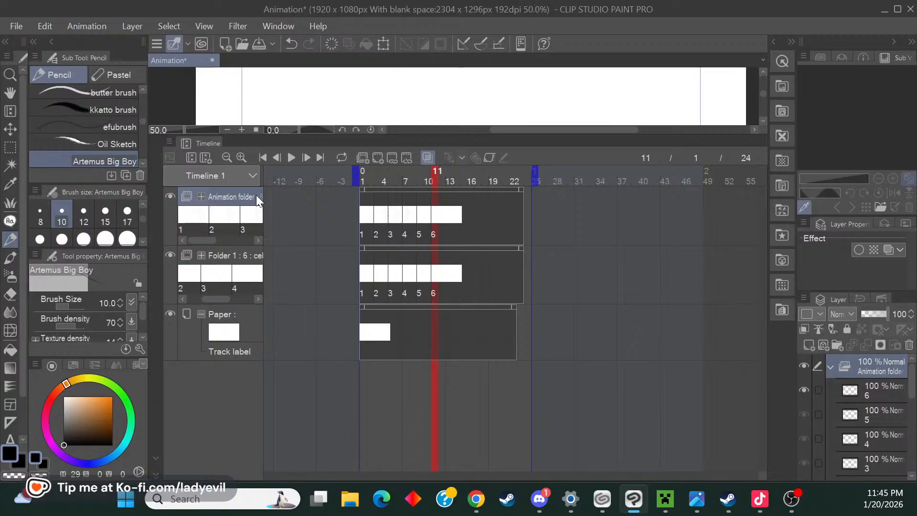
left_click(378, 158)
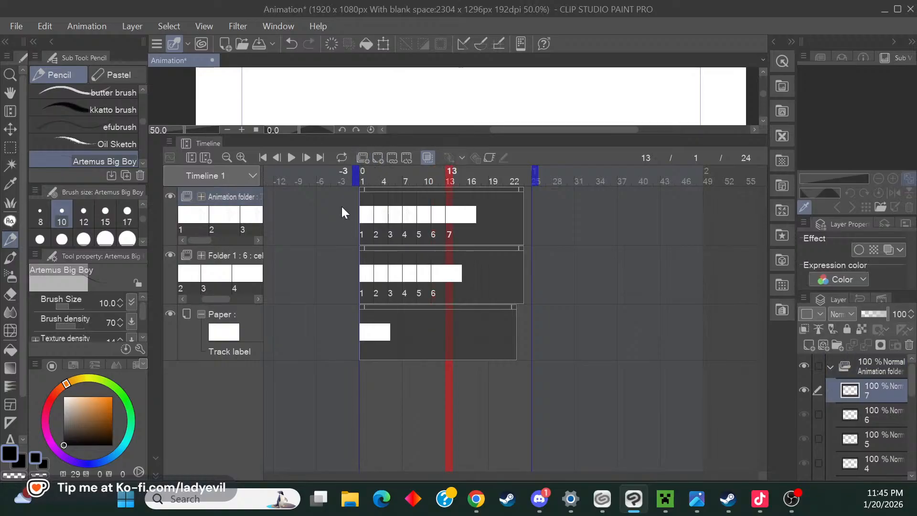
left_click(234, 249)
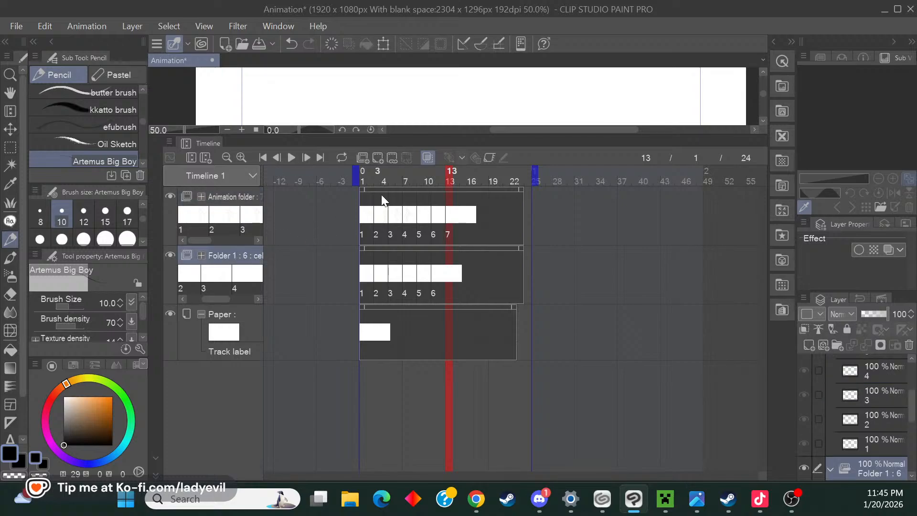
left_click(379, 156)
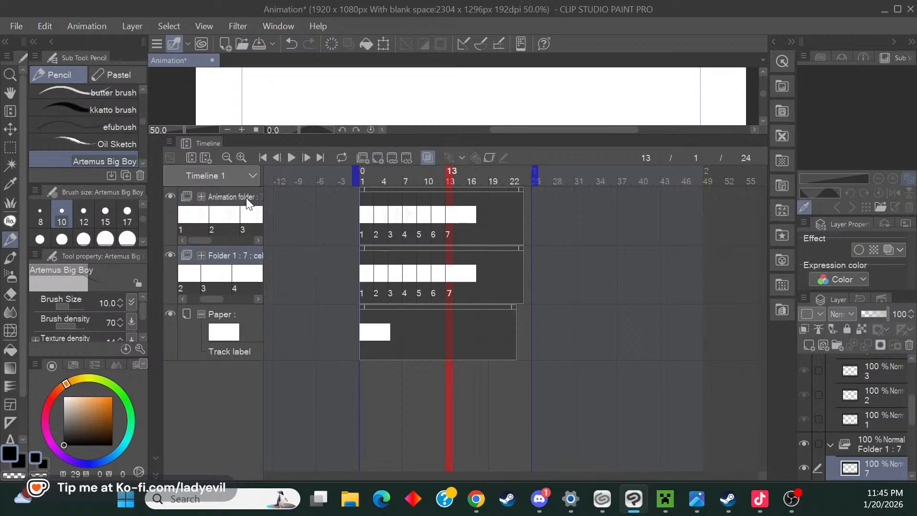
Add a new animation cel 8 at frame 15 to both folders, reselect the Animation folder and shrink the timeline back.
left_click(251, 191)
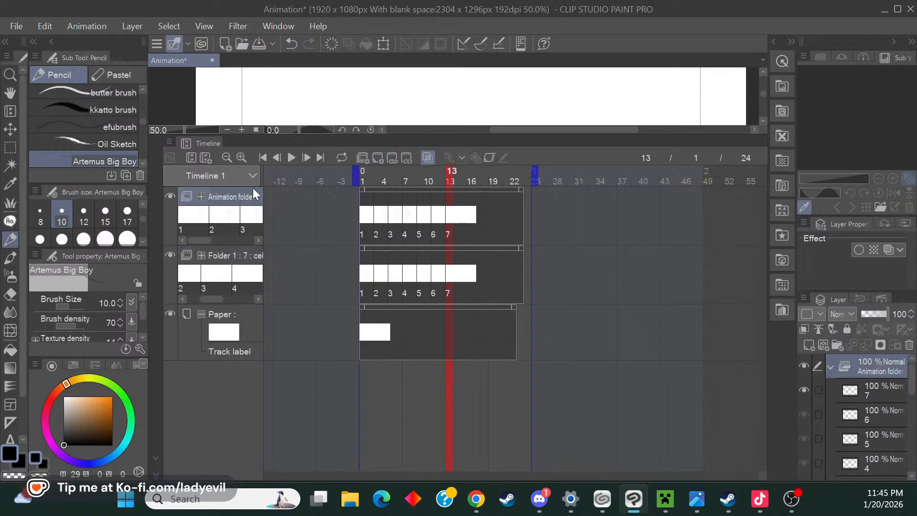
left_click(378, 156)
left_click(248, 244)
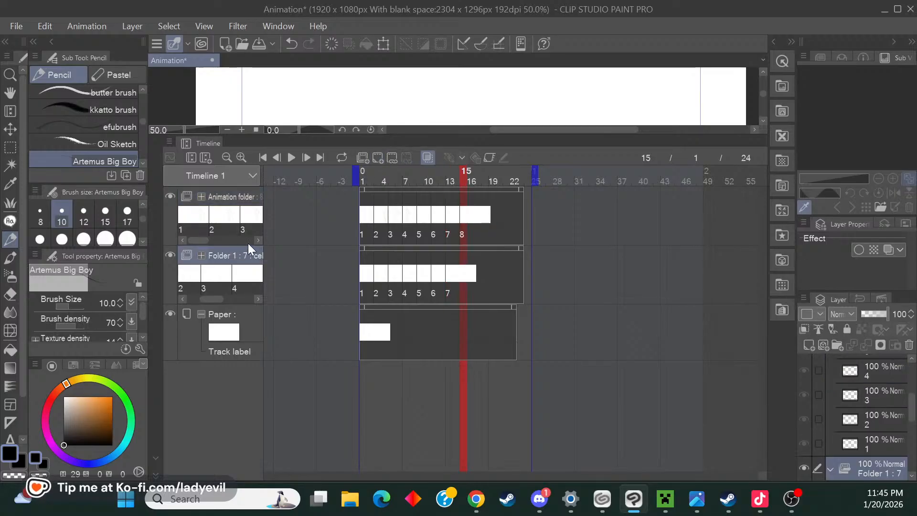
left_click(378, 157)
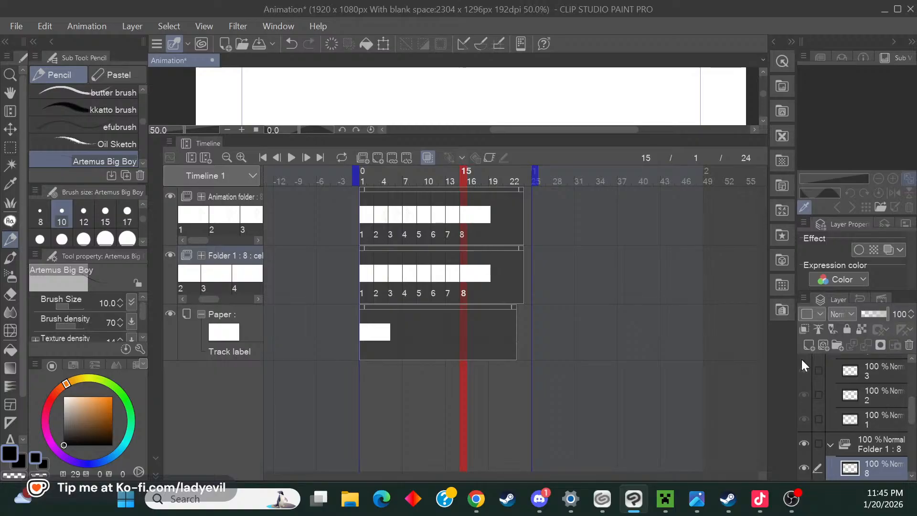
left_click(246, 197)
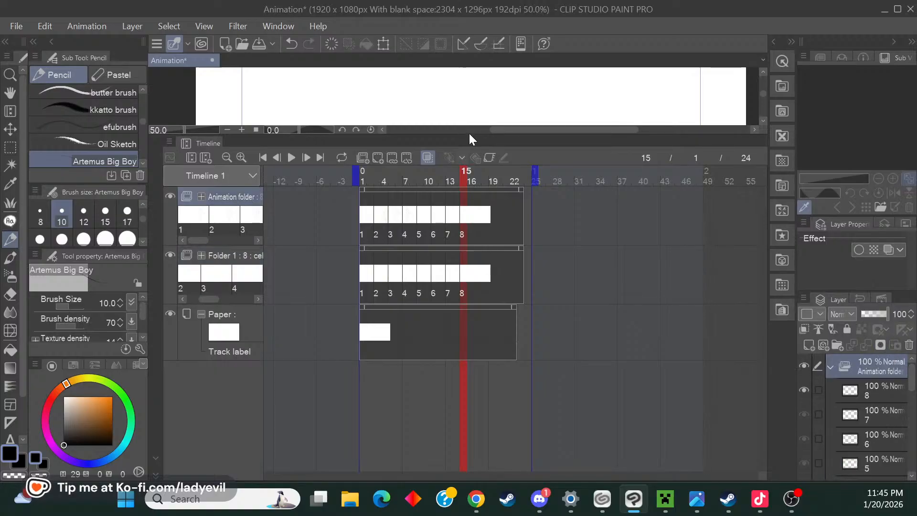
left_click_drag(461, 145, 468, 454)
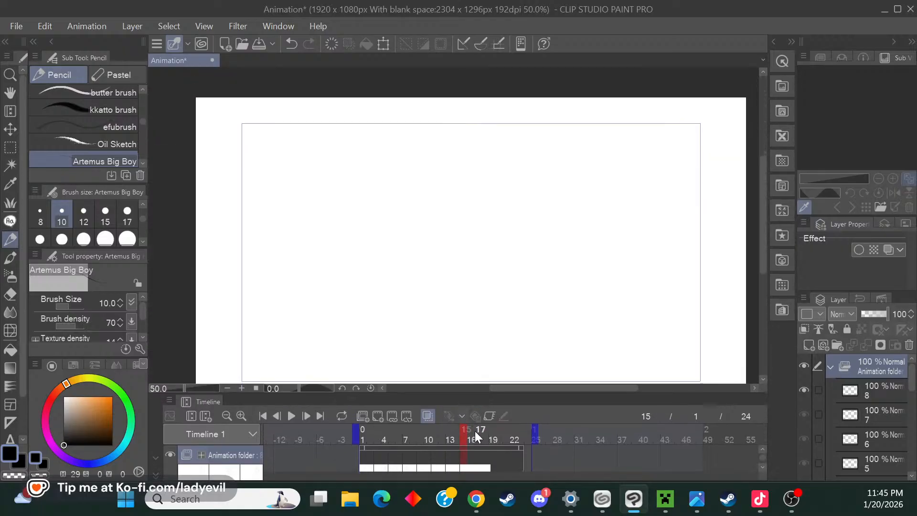
Select cel 5 in the Animation folder, at frame 9, as the drawing layer.
mouse_move(760, 249)
left_mouse_down()
mouse_move(755, 289)
mouse_move(753, 264)
left_mouse_up()
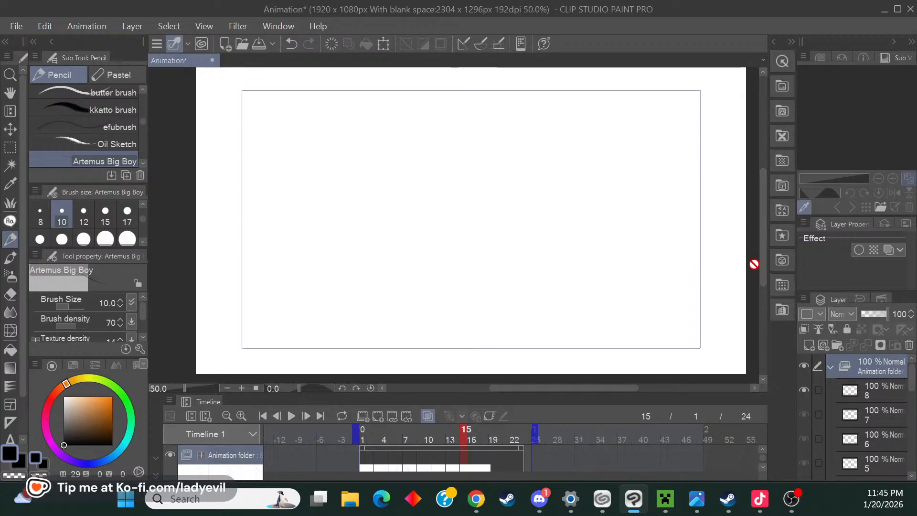
scroll(893, 386, "down", 5)
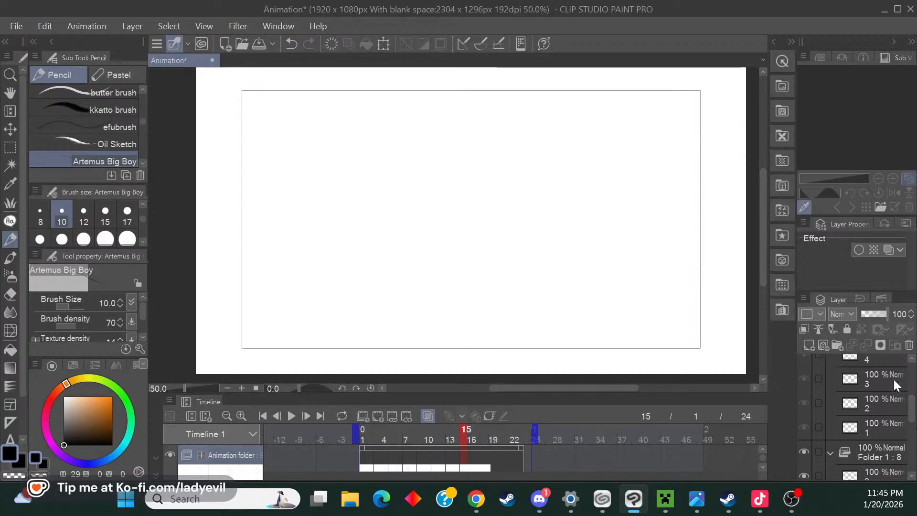
scroll(886, 406, "up", 3)
left_click(882, 420)
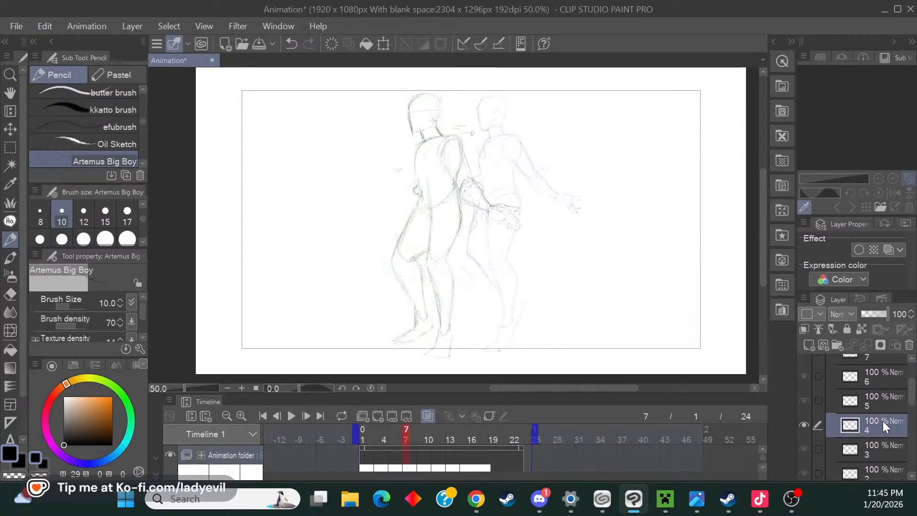
left_click(891, 400)
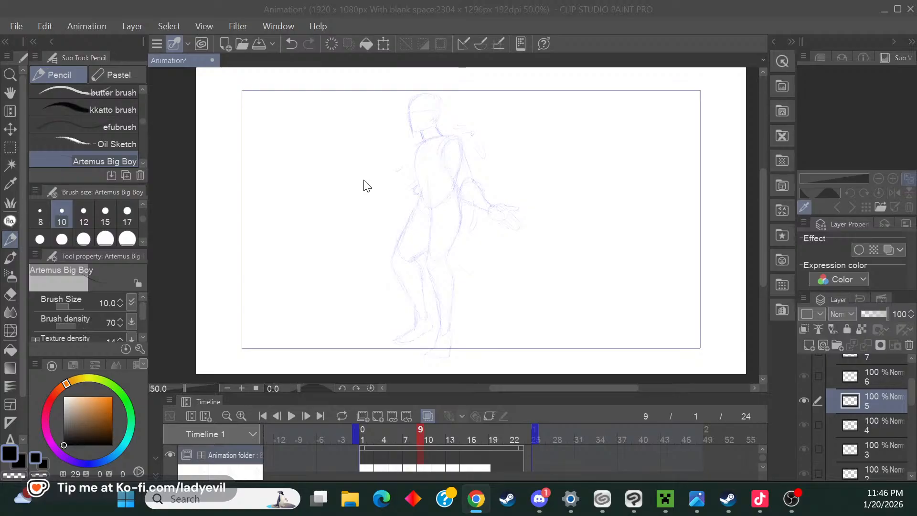
Set the pencil brush size to 15 and rough out the fifth pose's shoulder and upper arm beside the onion-skinned fourth pose.
left_click(358, 202)
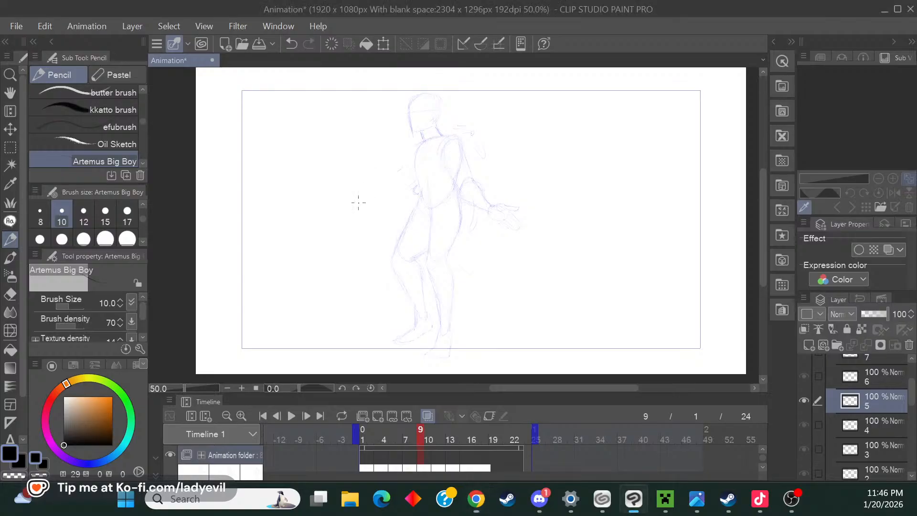
left_click(292, 41)
left_click(242, 386)
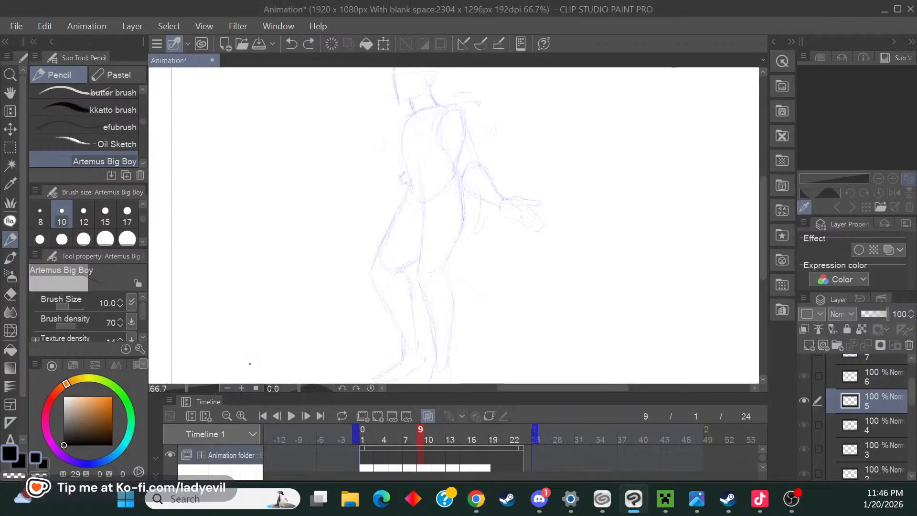
left_click_drag(568, 386, 545, 388)
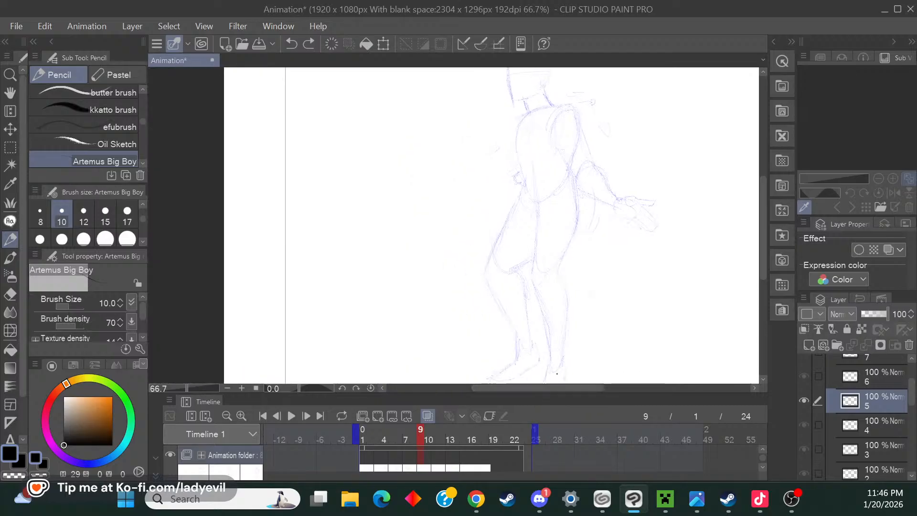
mouse_move(764, 254)
left_mouse_down()
mouse_move(763, 216)
mouse_move(761, 241)
left_mouse_up()
left_click(106, 212)
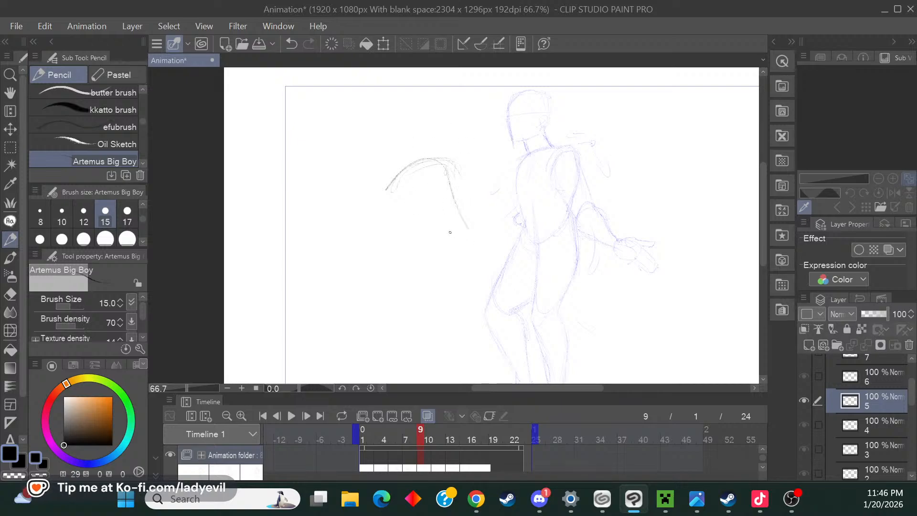
left_click_drag(415, 163, 398, 210)
left_click_drag(447, 174, 461, 234)
Sketch the forearm of the fifth pose from the elbow down to the wrist, overlapping the fourth pose's thigh.
mouse_move(419, 213)
left_mouse_down()
mouse_move(465, 285)
mouse_move(463, 250)
mouse_move(487, 283)
left_mouse_up()
left_click_drag(465, 241, 499, 290)
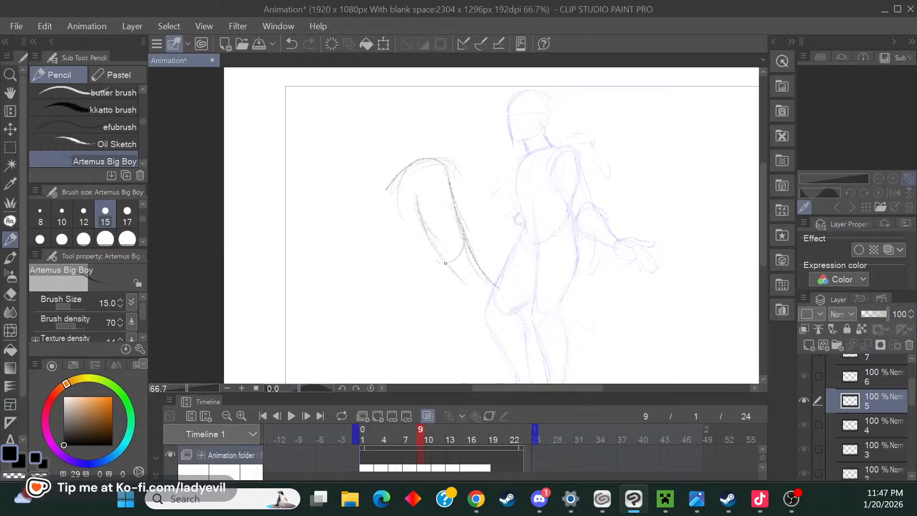
left_click_drag(445, 263, 469, 300)
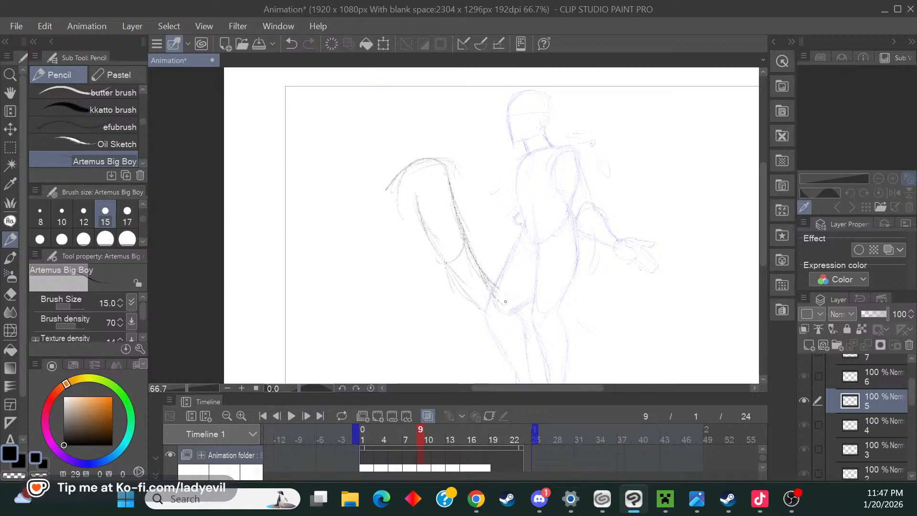
left_click_drag(449, 277, 497, 313)
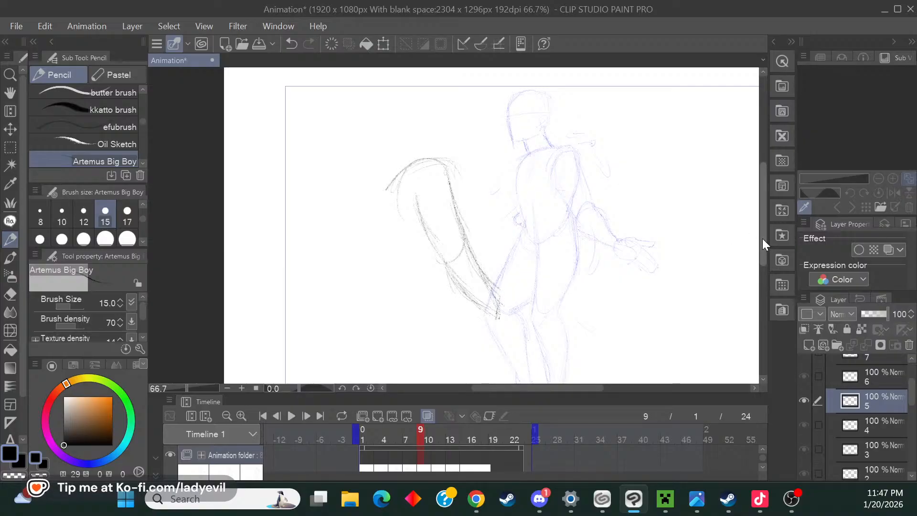
Draw the open hand with spread fingers and thumb at the end of the fifth pose's forearm.
left_click_drag(762, 238, 760, 257)
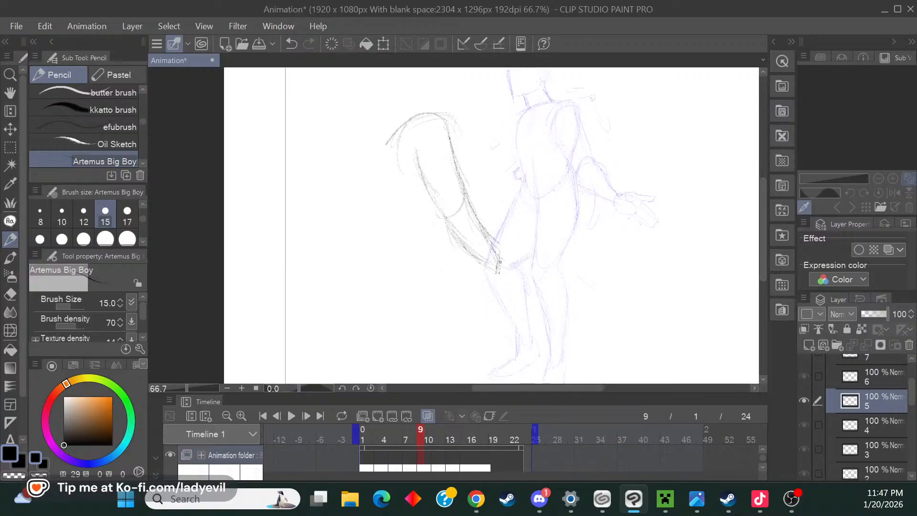
mouse_move(499, 261)
left_mouse_down()
mouse_move(516, 276)
mouse_move(493, 276)
mouse_move(501, 304)
left_mouse_up()
mouse_move(499, 261)
left_mouse_down()
mouse_move(514, 285)
mouse_move(525, 271)
mouse_move(530, 278)
left_mouse_up()
left_click_drag(513, 301, 526, 318)
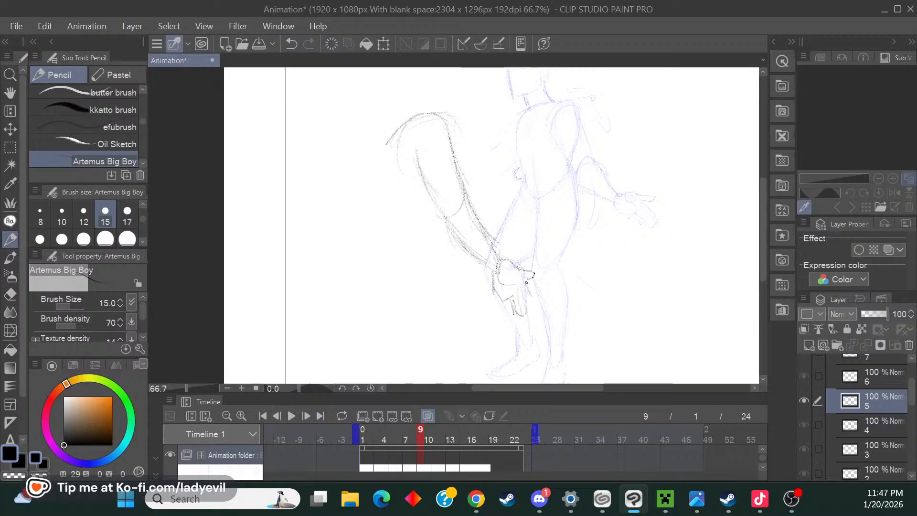
left_click_drag(526, 282, 534, 302)
left_click_drag(526, 280, 524, 290)
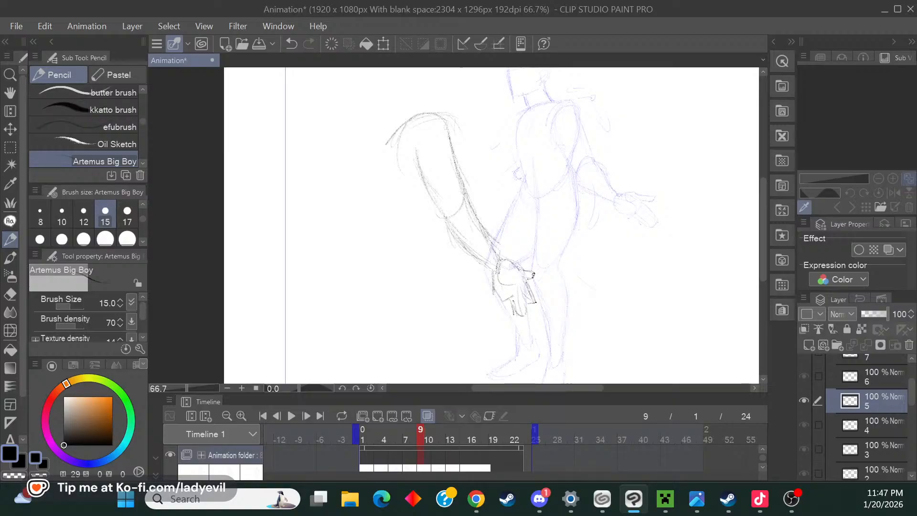
Sketch the fifth pose's torso with its neckline, front and back contours, and curved waist and hip guide lines.
left_click_drag(762, 261, 762, 253)
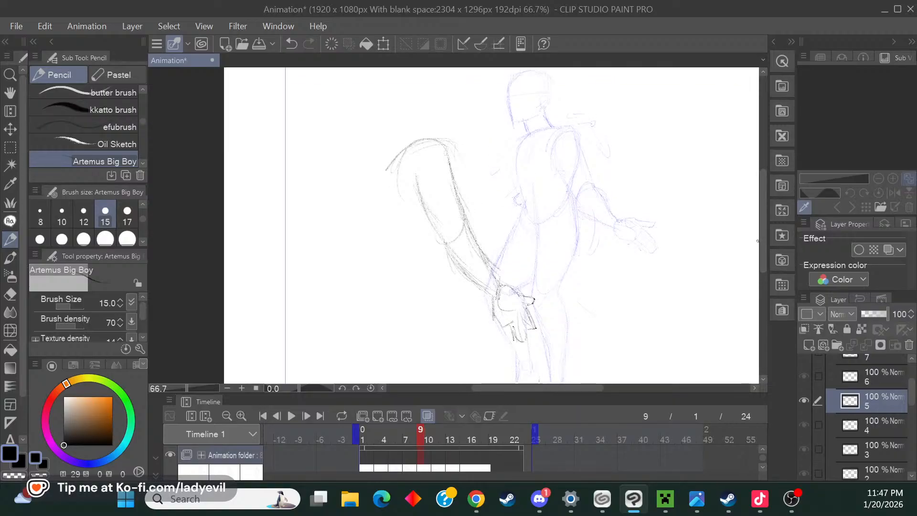
left_click_drag(426, 228, 430, 273)
left_click_drag(438, 242, 433, 285)
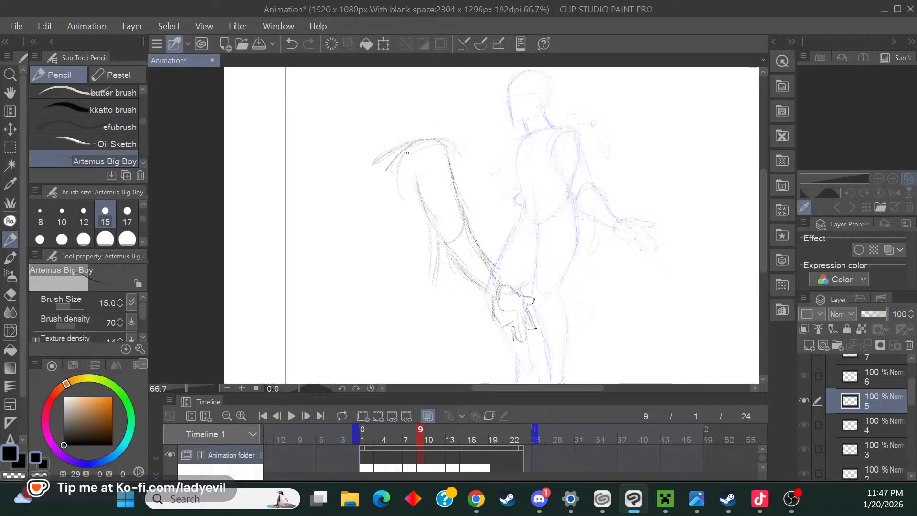
left_click_drag(366, 181, 364, 239)
left_click(476, 499)
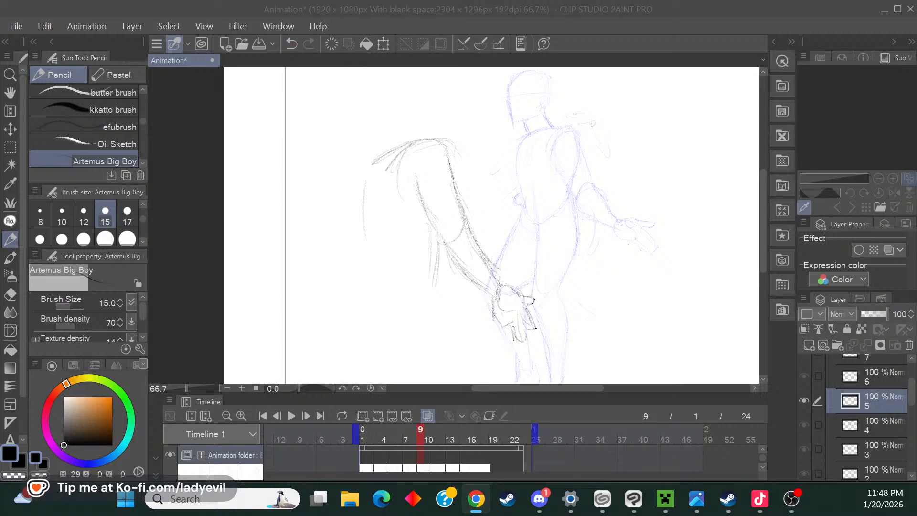
left_click_drag(438, 243, 433, 313)
left_click_drag(372, 165, 376, 305)
mouse_move(383, 298)
left_mouse_down()
mouse_move(433, 300)
mouse_move(440, 326)
left_mouse_up()
left_click_drag(427, 272, 342, 268)
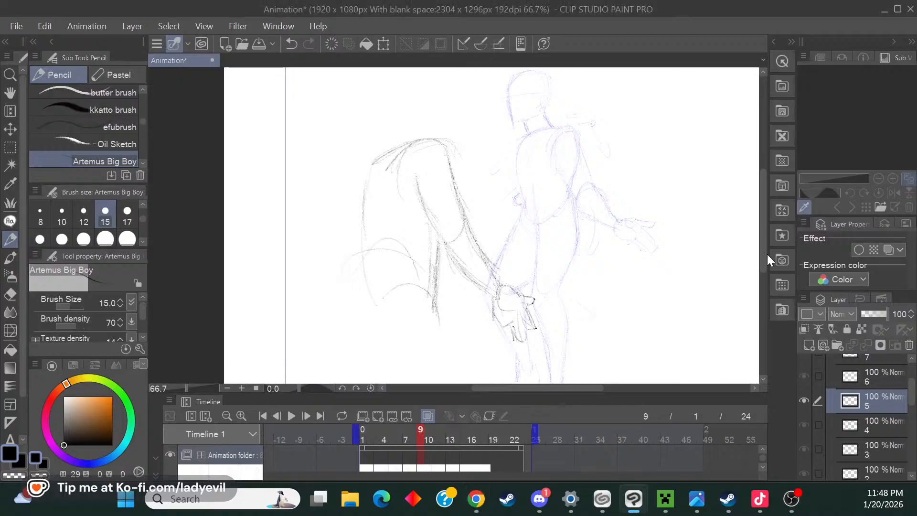
Draw the outer hip and thigh contours below the waist of the fifth pose.
left_click_drag(764, 254, 762, 284)
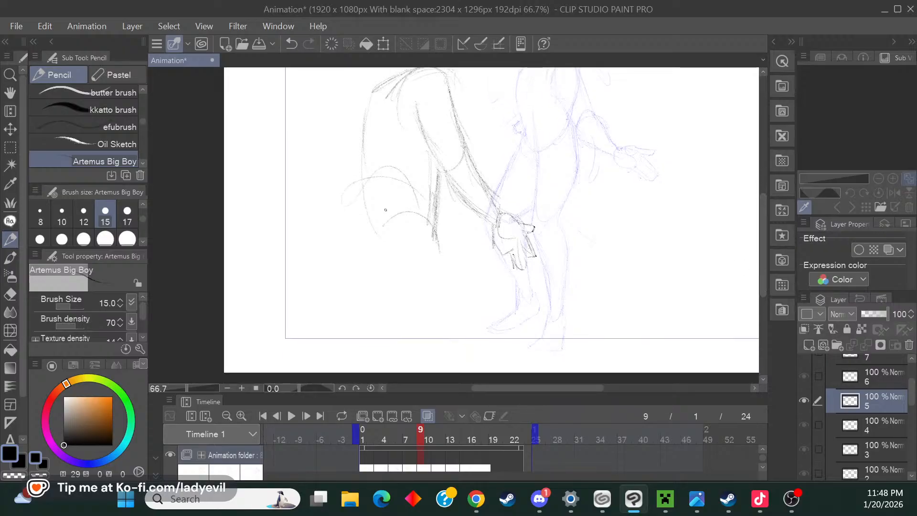
left_click_drag(361, 213, 374, 304)
left_click_drag(437, 260, 435, 292)
Scale the cel 5 sketch down slightly and move it up and closer to the fourth pose, then apply the transformation.
left_click(229, 387)
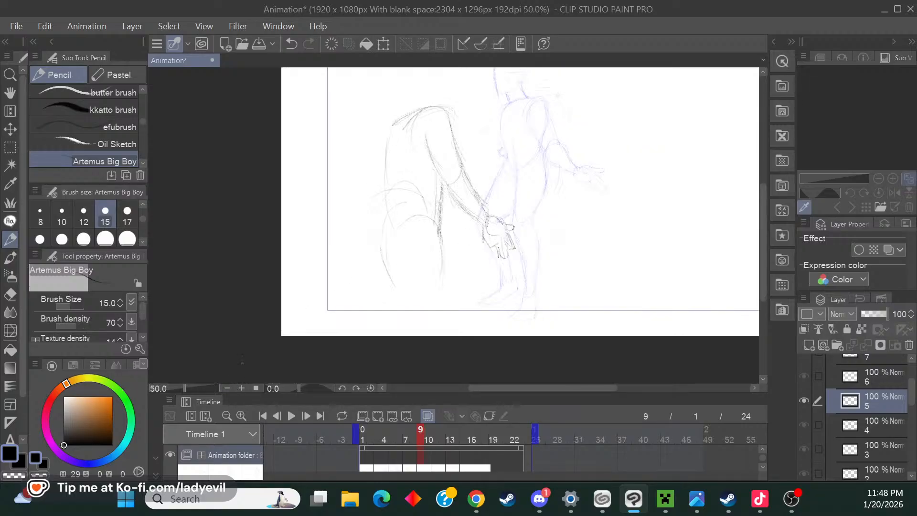
left_click_drag(762, 274, 759, 248)
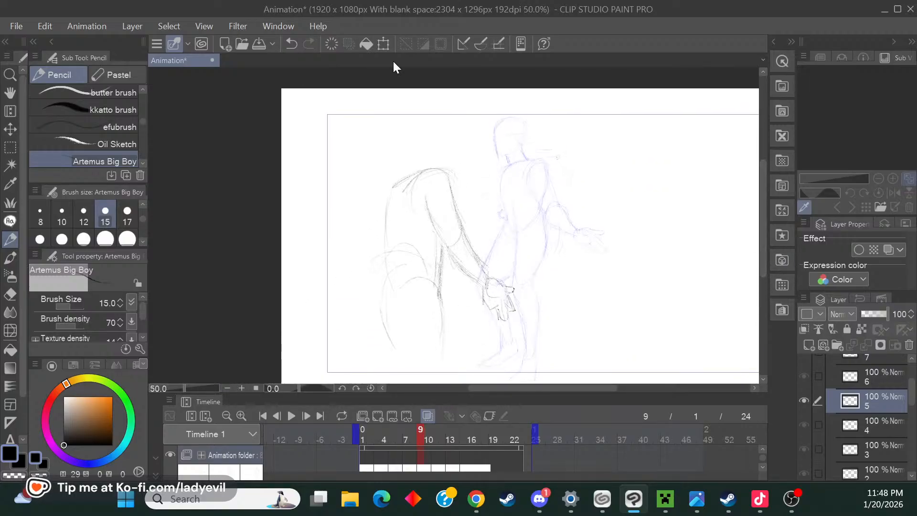
left_click(383, 44)
left_click_drag(514, 165, 499, 187)
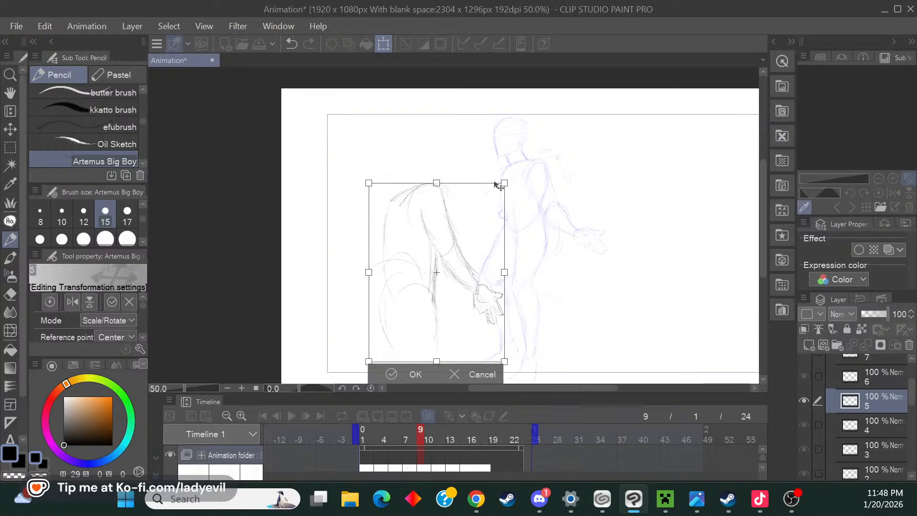
left_click_drag(468, 272, 481, 235)
mouse_move(508, 207)
left_mouse_down()
mouse_move(501, 220)
mouse_move(515, 211)
left_mouse_up()
left_click_drag(526, 152, 520, 167)
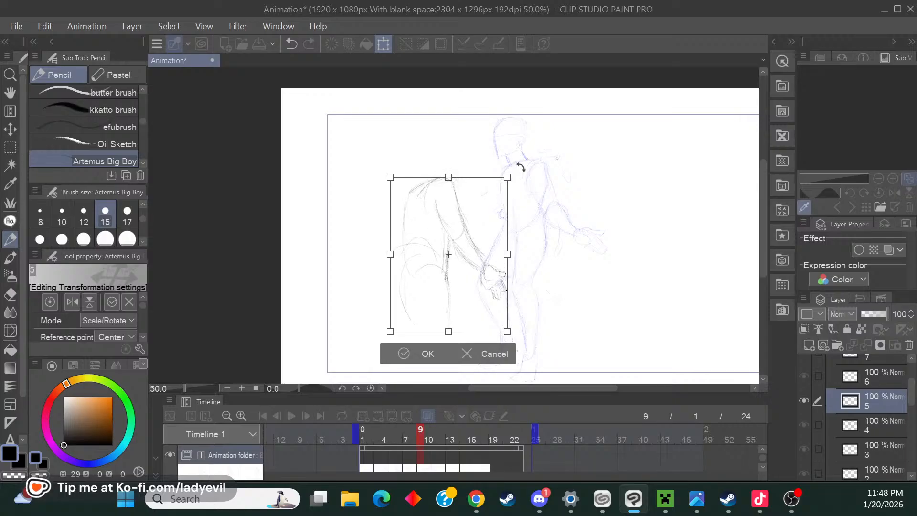
left_click_drag(469, 282, 482, 260)
left_click_drag(404, 310, 389, 322)
left_click_drag(456, 302, 463, 305)
left_click(441, 347)
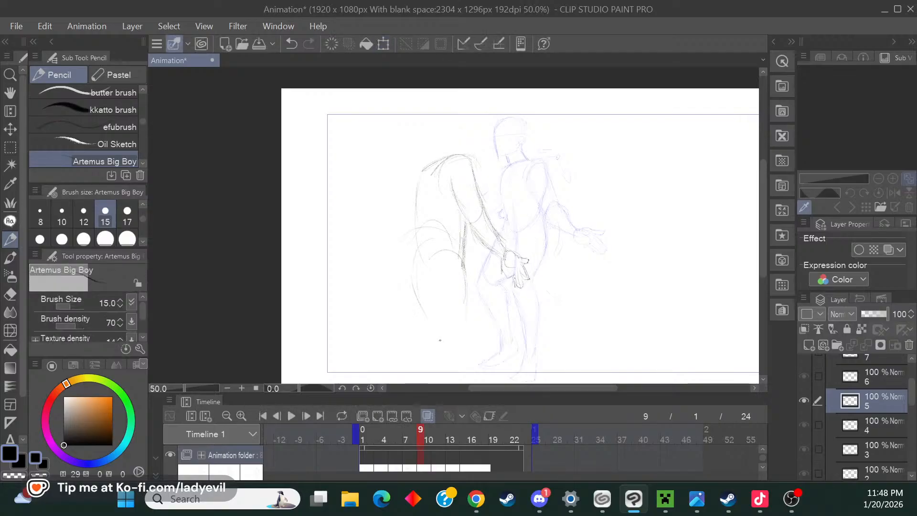
Write underlined numbers 2 and 3 in the upper-right corner of the drawing frame on cels 2 and 3.
left_click_drag(549, 387, 575, 387)
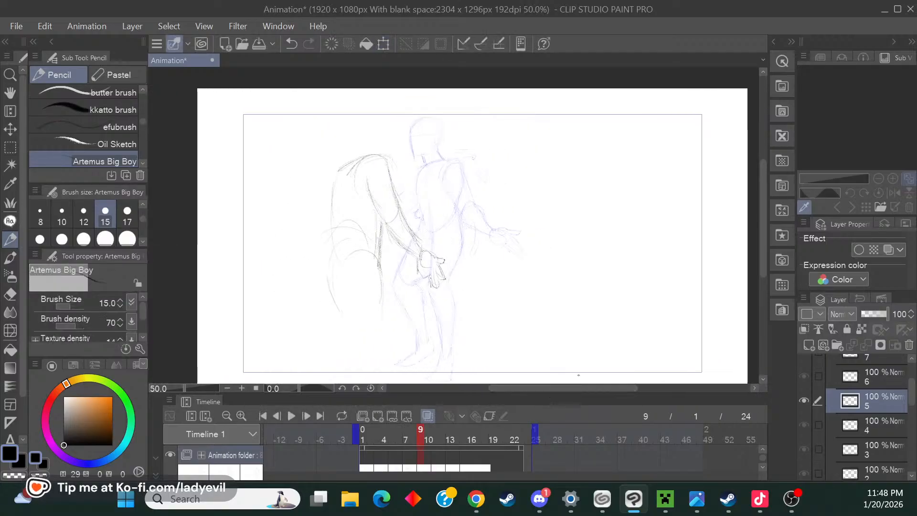
scroll(874, 416, "down", 3)
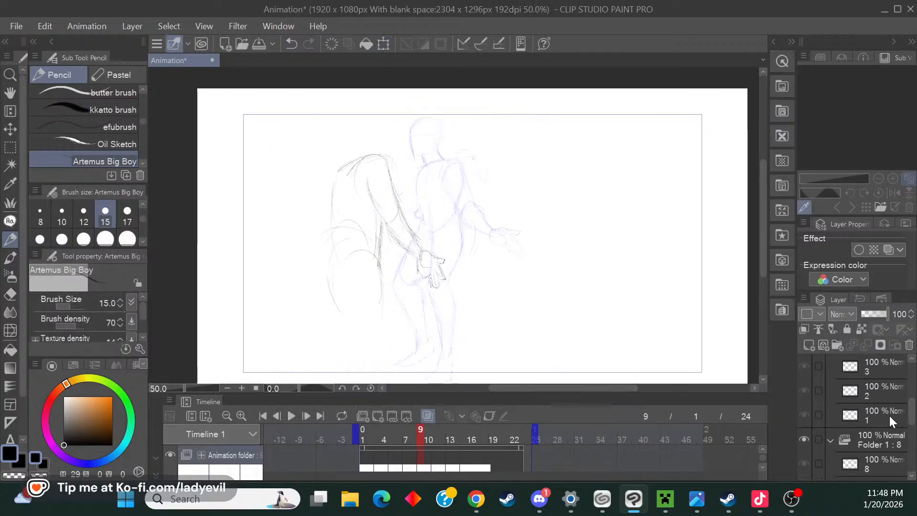
left_click(890, 415)
left_click(885, 390)
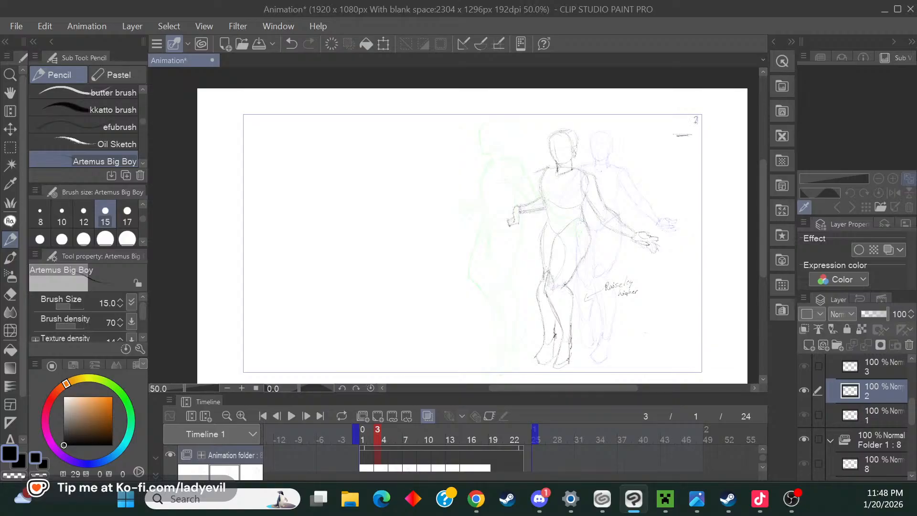
left_click(886, 364)
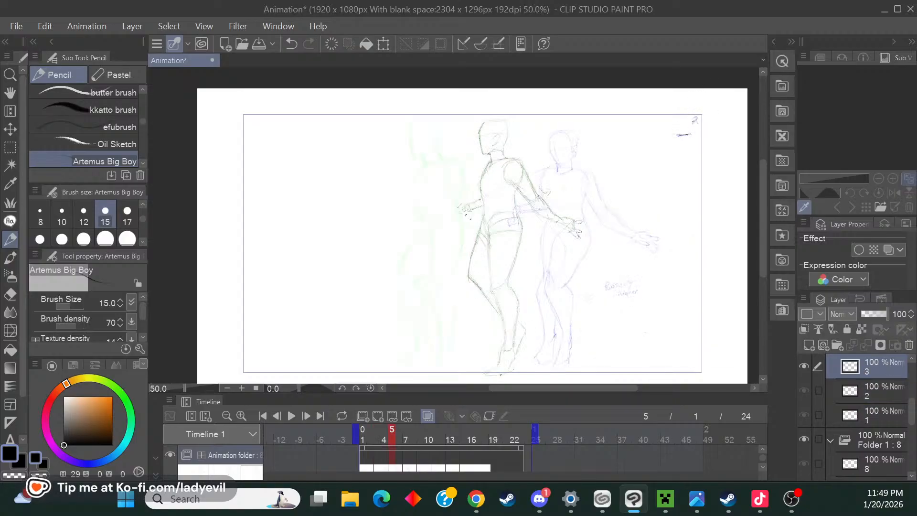
left_click_drag(690, 118, 690, 125)
Write underlined numbers 4 and 5 in the upper-right corner of the drawing frame on cels 4 and 5.
scroll(893, 382, "up", 3)
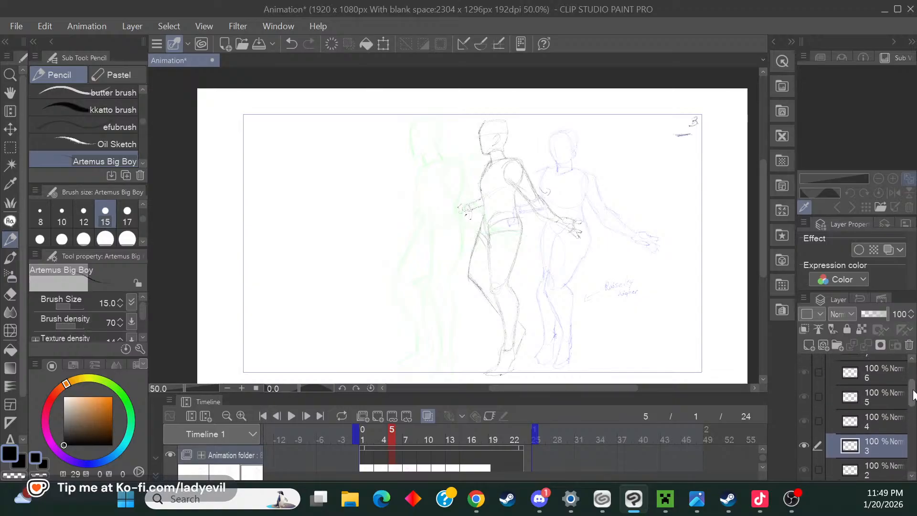
left_click(890, 414)
mouse_move(676, 135)
left_mouse_down()
mouse_move(692, 133)
mouse_move(687, 126)
left_mouse_up()
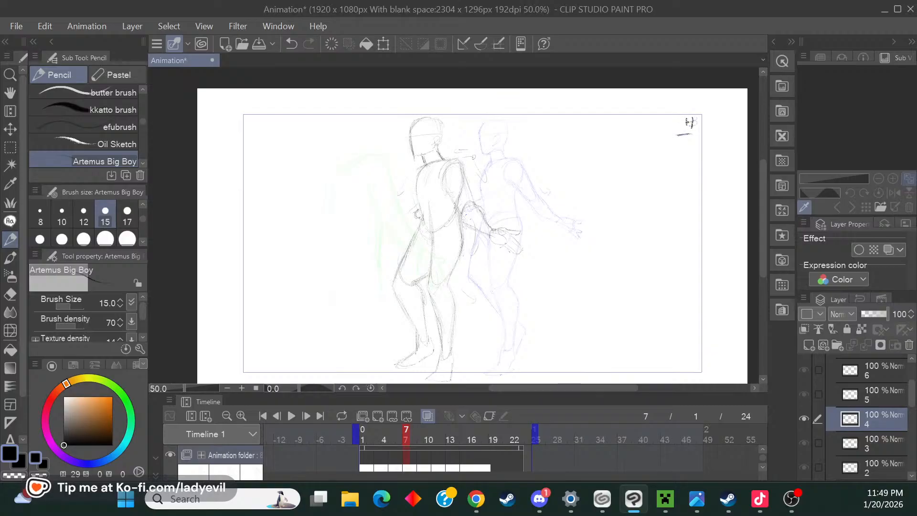
left_click(889, 391)
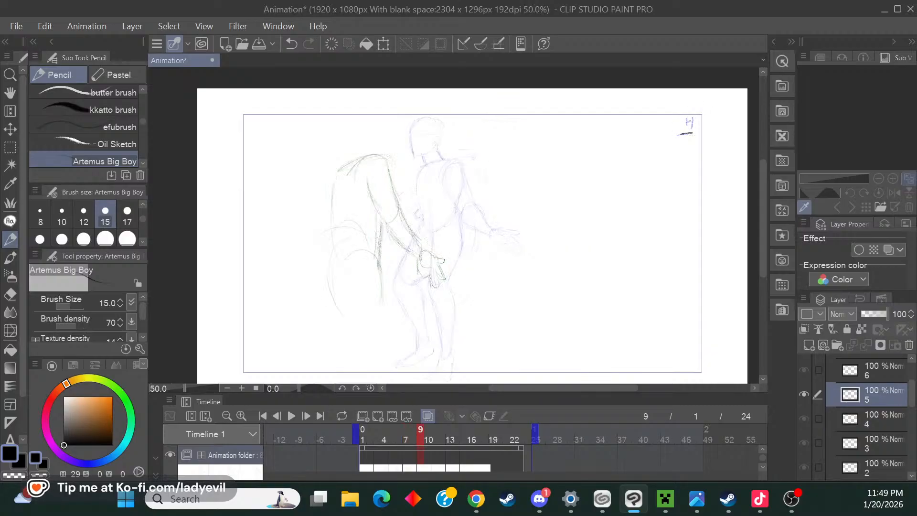
left_click_drag(686, 117, 684, 127)
left_click_drag(687, 117, 694, 116)
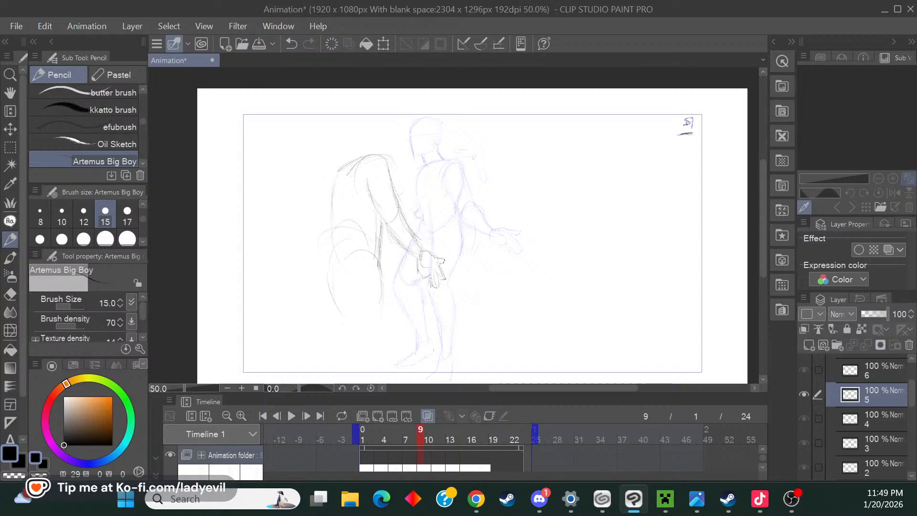
Select cel 6 in the Animation folder, at frame 11, and switch to the Chrome browser.
left_click(885, 372)
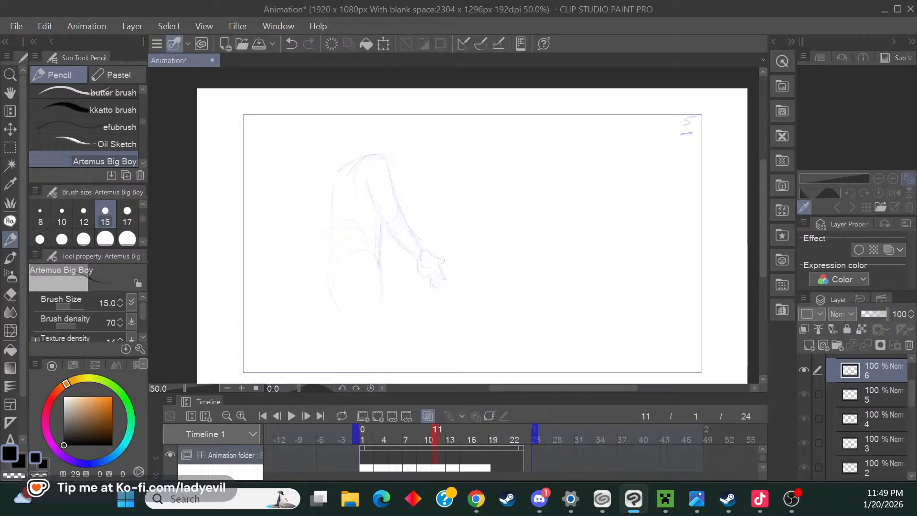
scroll(909, 390, "up", 3)
left_click_drag(908, 381, 907, 382)
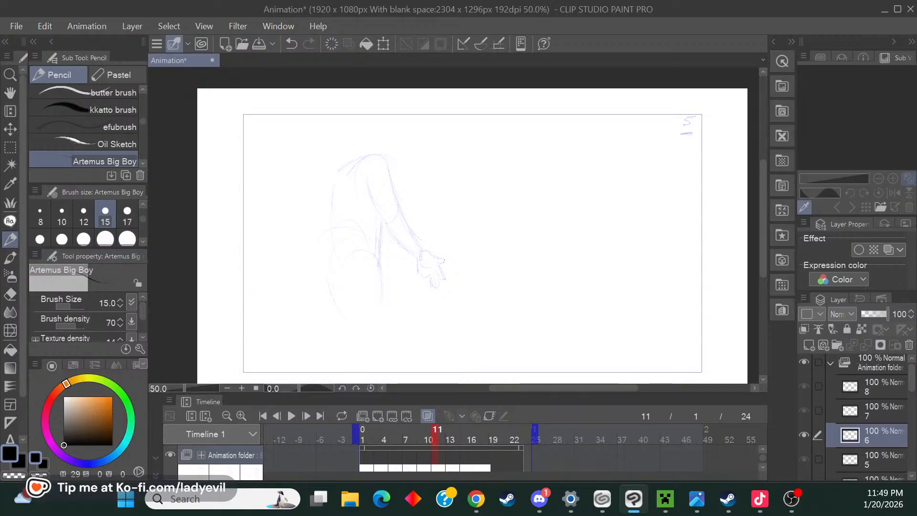
key("alt+Tab")
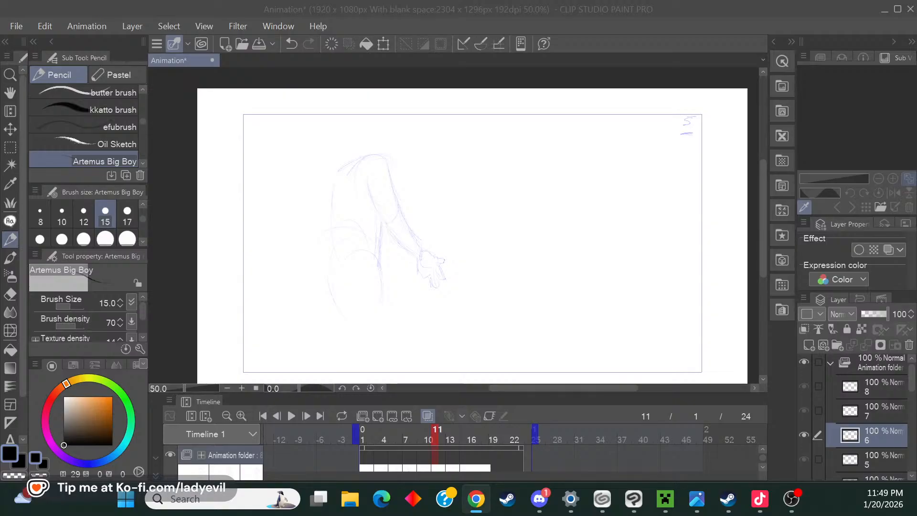
Check the earlier poses on cels 1 and 5, then return to cel 6 and its empty area beside the fifth pose.
left_click_drag(559, 388, 591, 386)
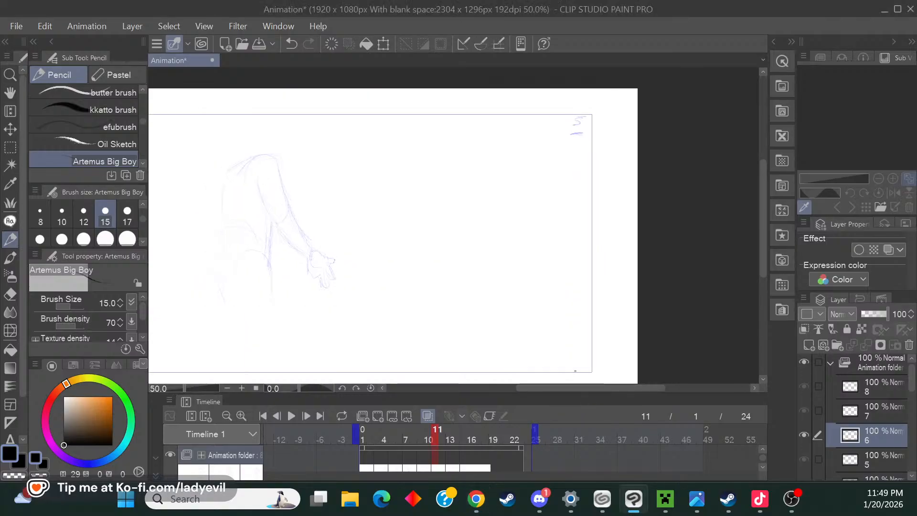
left_click(244, 387)
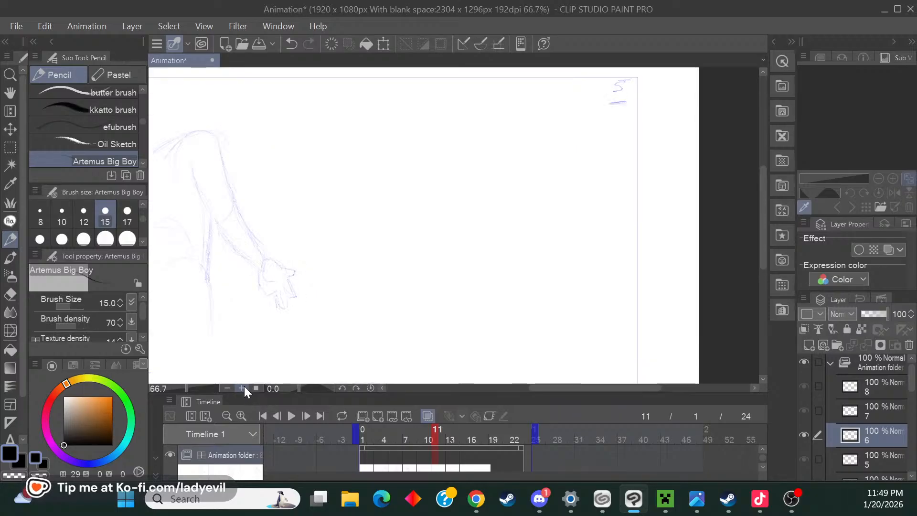
left_click(243, 387)
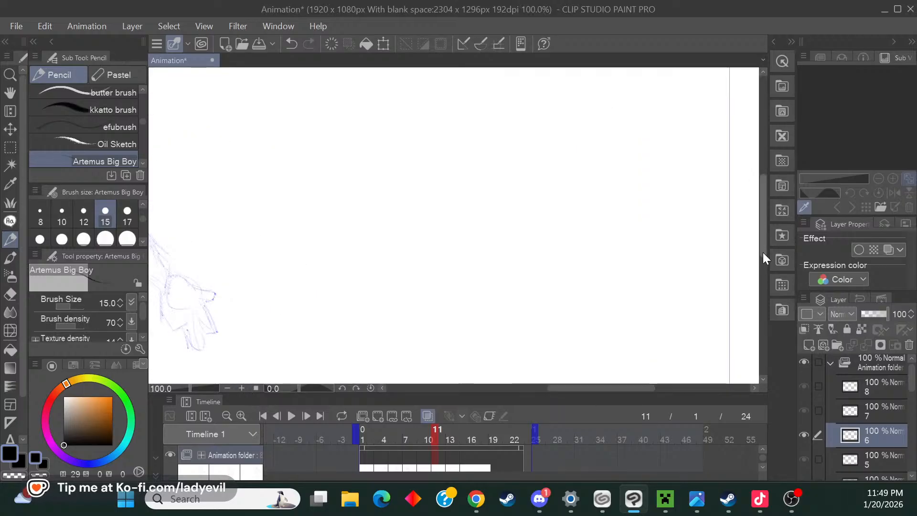
mouse_move(763, 253)
left_mouse_down()
mouse_move(758, 293)
mouse_move(762, 245)
left_mouse_up()
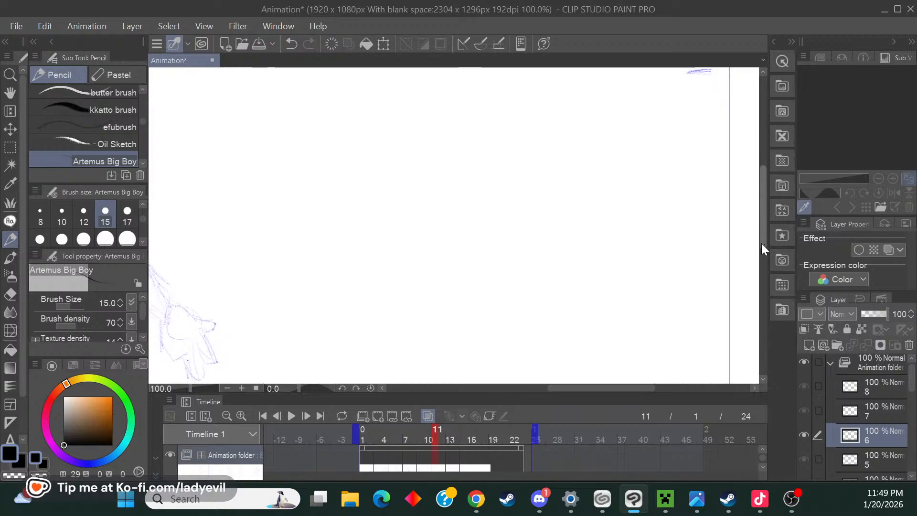
left_click_drag(912, 386, 912, 420)
scroll(887, 438, "up", 3)
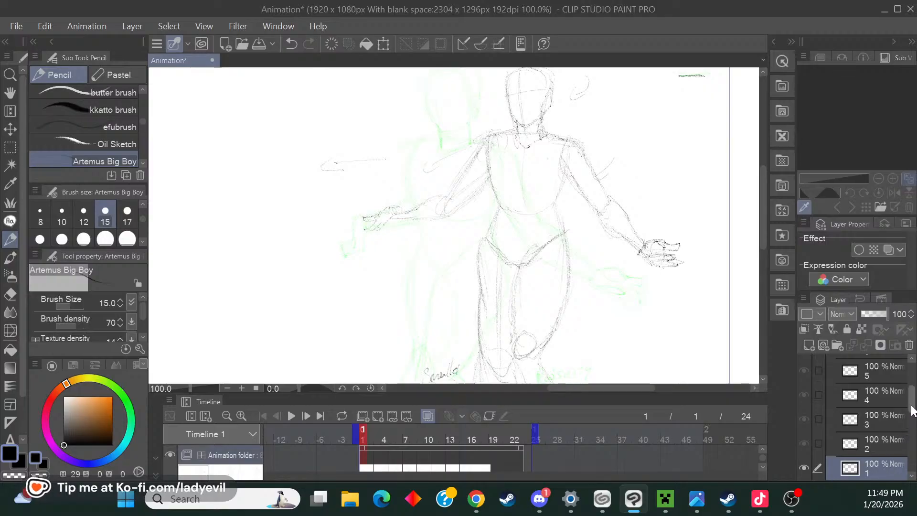
scroll(890, 441, "up", 4)
left_click(886, 461)
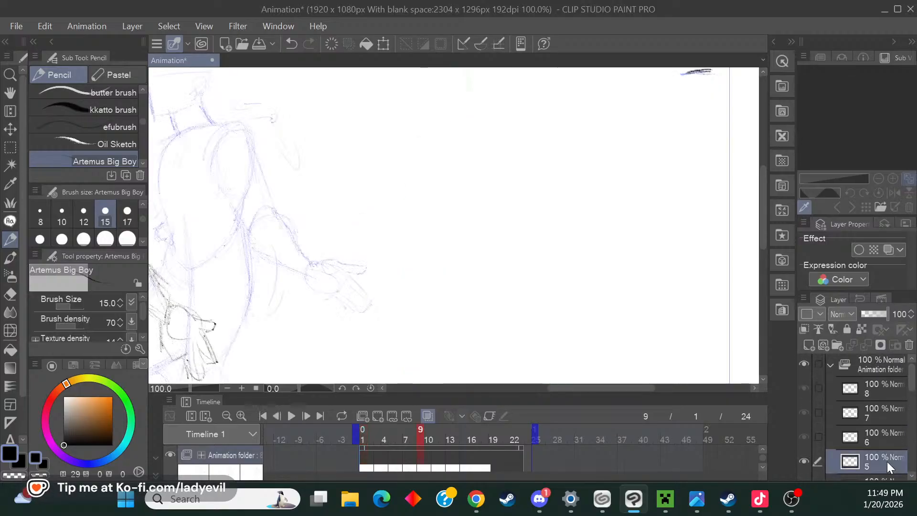
mouse_move(565, 385)
left_mouse_down()
mouse_move(505, 393)
mouse_move(582, 390)
mouse_move(581, 382)
left_mouse_up()
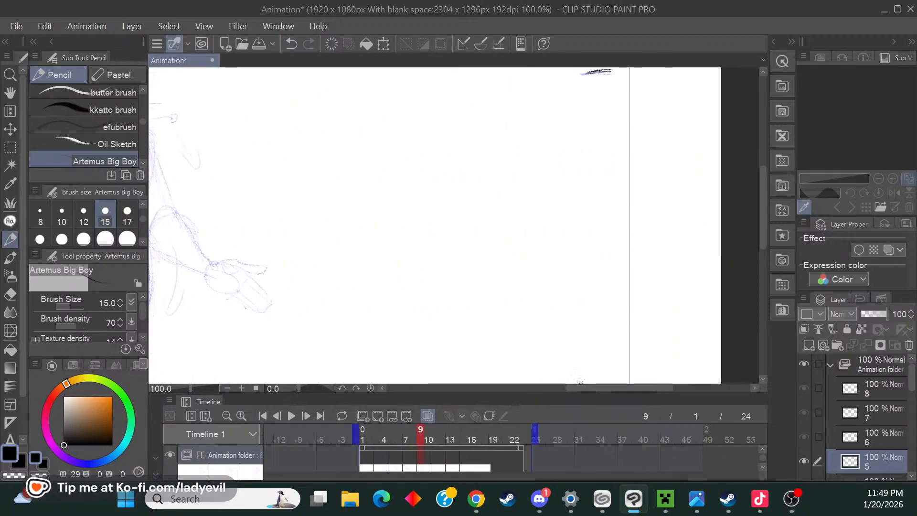
left_click(880, 433)
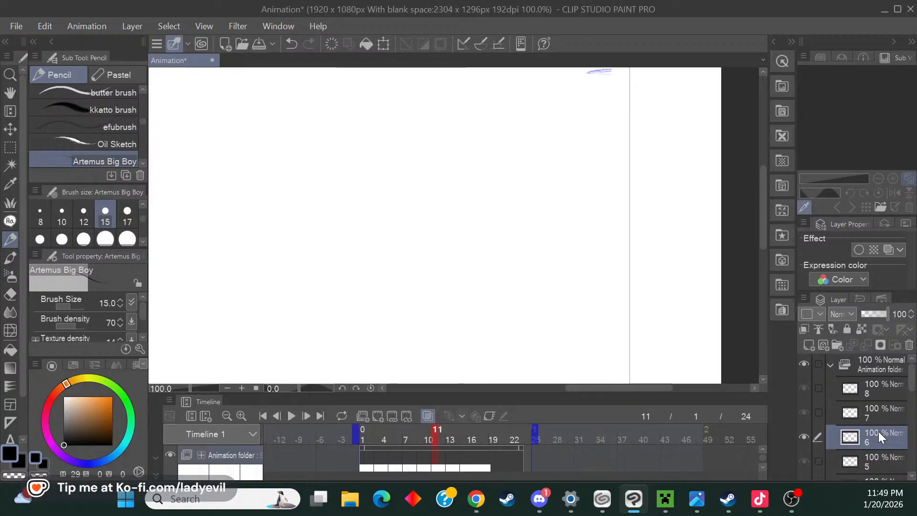
Sketch a curved, near-vertical centre line for the sixth pose on cel 6, below the number in the frame's upper-right corner.
left_click_drag(517, 126, 532, 243)
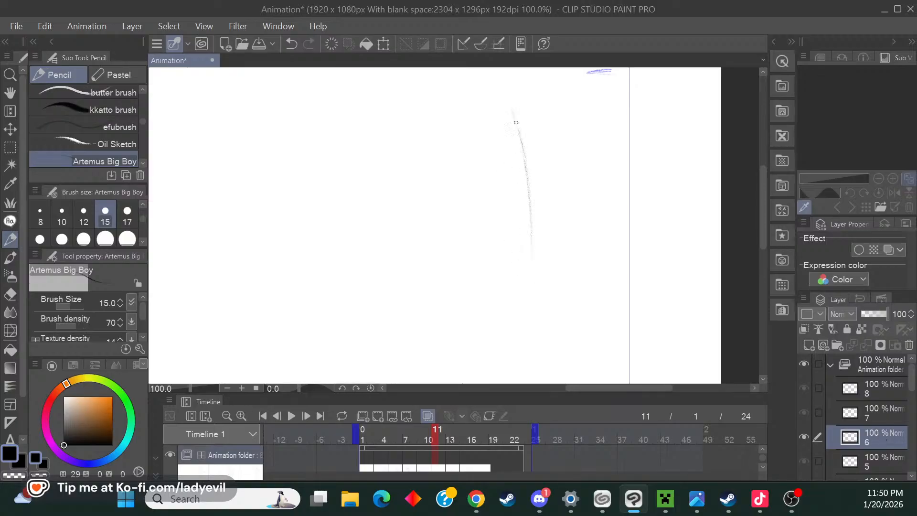
left_click_drag(516, 122, 513, 319)
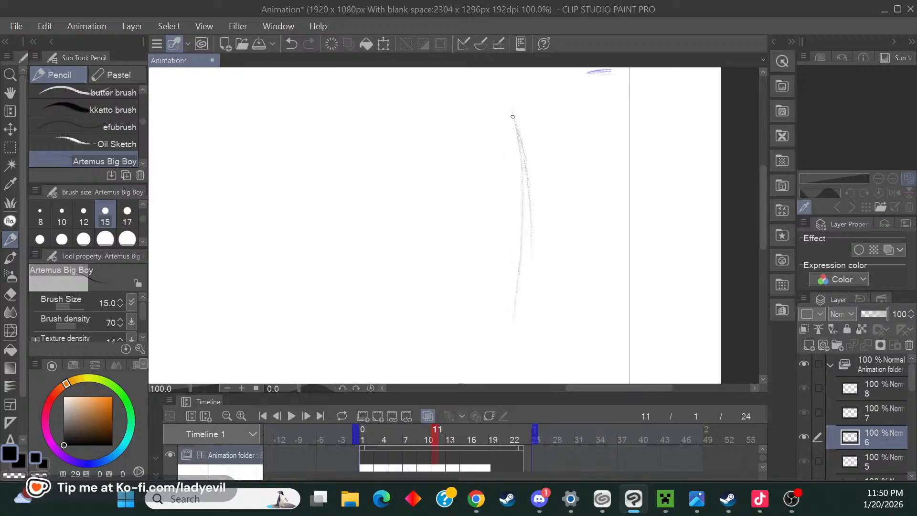
left_click_drag(512, 117, 507, 328)
left_click_drag(763, 236, 761, 229)
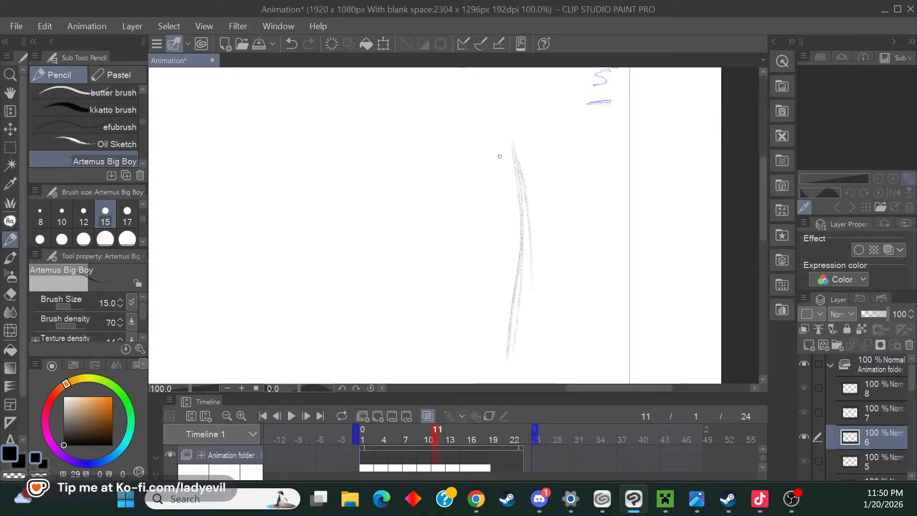
Sketch the sixth pose's tapered torso around the centre line, with a slanted shoulder line, two sides and a waist line.
left_click_drag(457, 174, 588, 142)
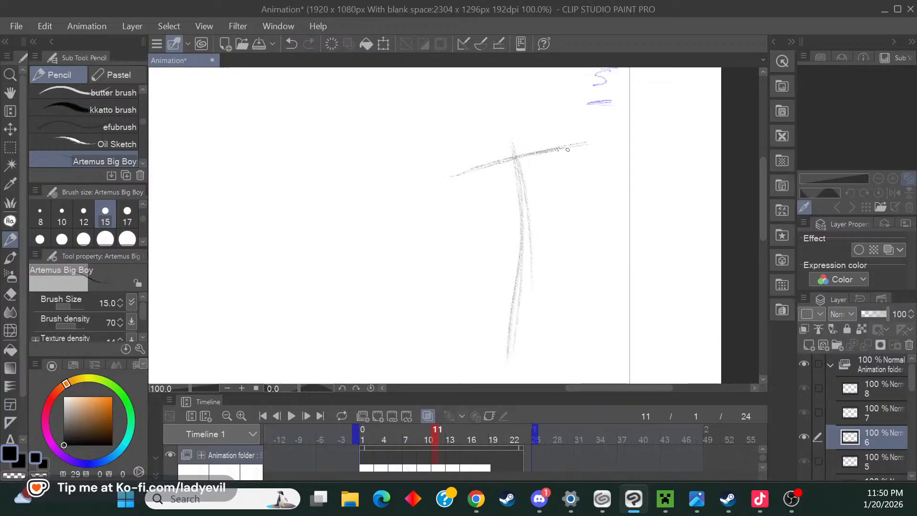
mouse_move(574, 166)
left_mouse_down()
mouse_move(569, 203)
mouse_move(571, 152)
mouse_move(550, 271)
left_mouse_up()
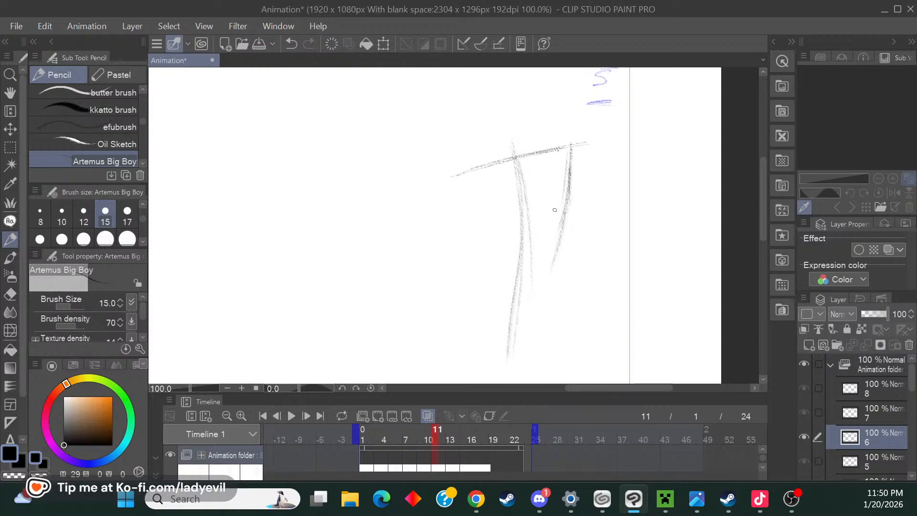
left_click_drag(450, 200, 495, 280)
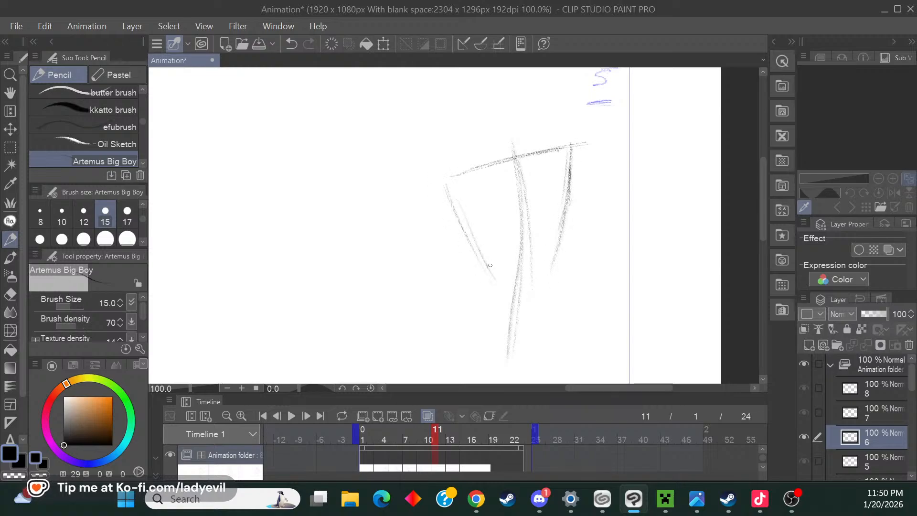
mouse_move(547, 266)
left_mouse_down()
mouse_move(518, 276)
mouse_move(568, 264)
mouse_move(559, 260)
left_mouse_up()
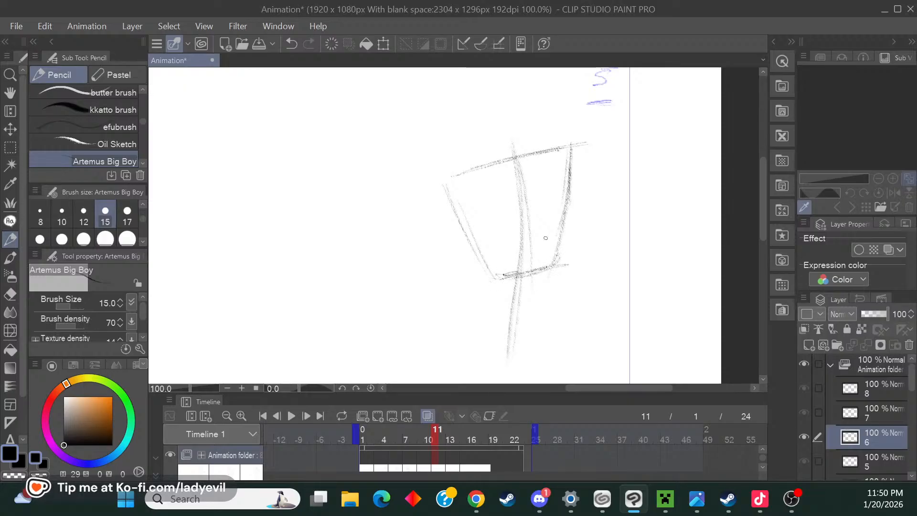
Sketch the pelvis below the waist line with flaring hip sides and a V-shaped crotch line.
mouse_move(761, 232)
left_mouse_down()
mouse_move(759, 257)
mouse_move(750, 245)
left_mouse_up()
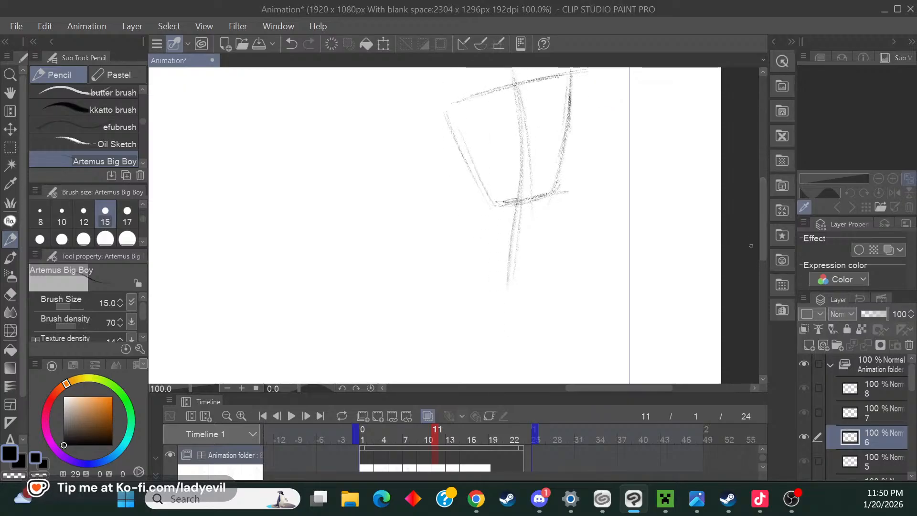
left_click(228, 388)
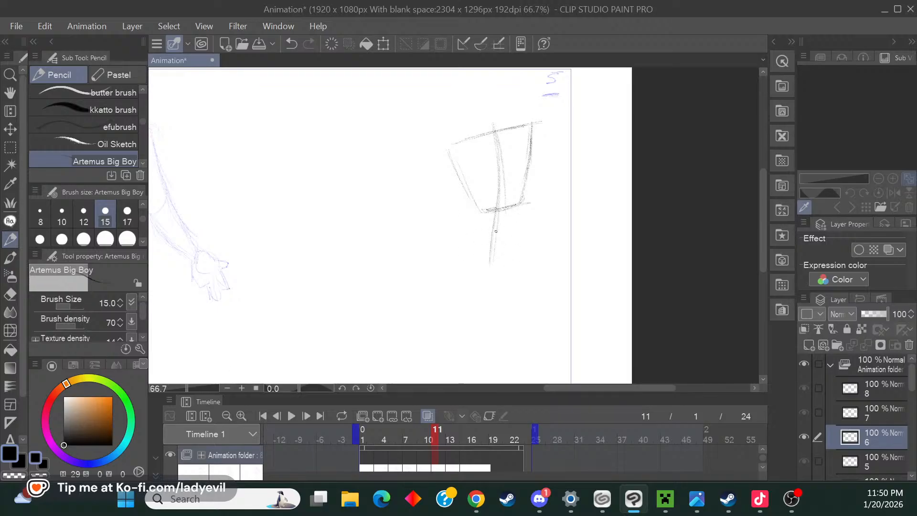
left_click_drag(461, 250, 479, 211)
left_click_drag(463, 246, 508, 263)
mouse_move(522, 207)
left_mouse_down()
mouse_move(528, 252)
mouse_move(526, 229)
mouse_move(511, 266)
mouse_move(530, 248)
mouse_move(478, 248)
mouse_move(505, 261)
left_mouse_up()
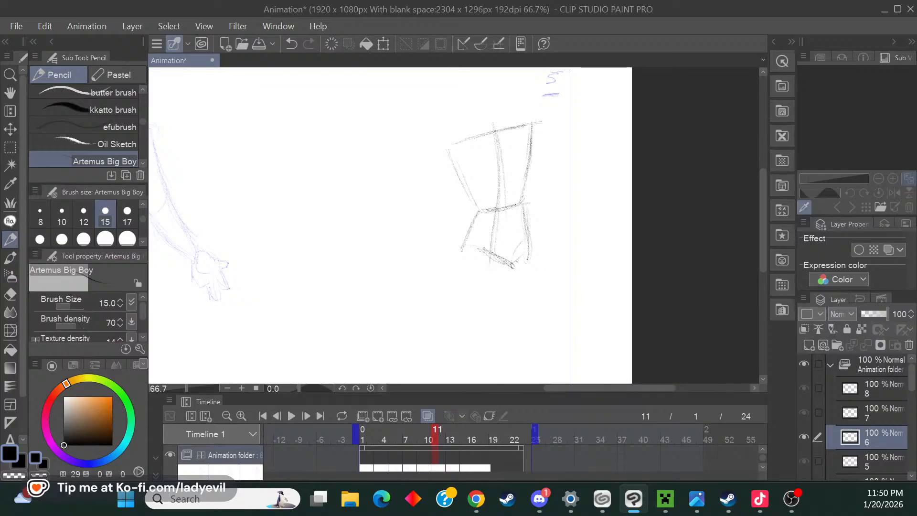
left_click_drag(527, 212, 532, 233)
left_click_drag(529, 230, 515, 269)
Sketch the front leg's thigh, a small knee circle and the side lines of the lower leg.
left_click_drag(761, 249, 760, 267)
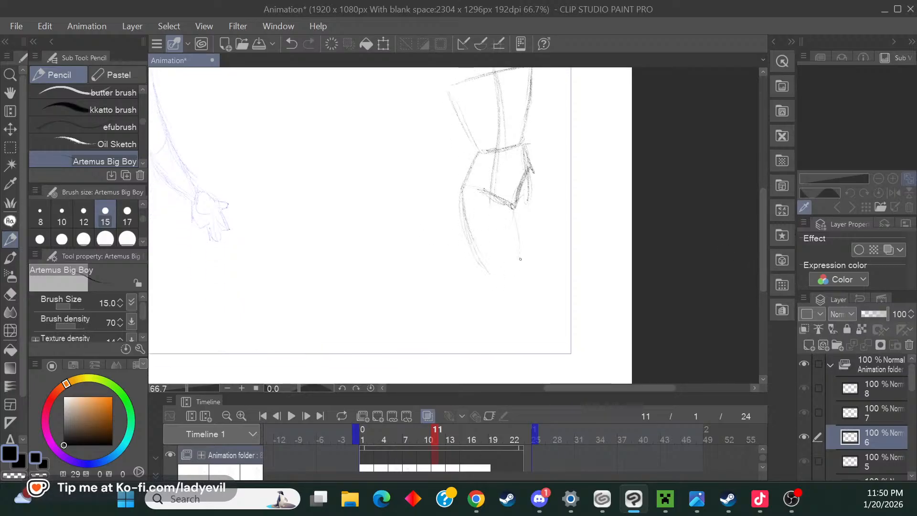
left_click_drag(514, 214, 519, 258)
left_click_drag(518, 271, 518, 273)
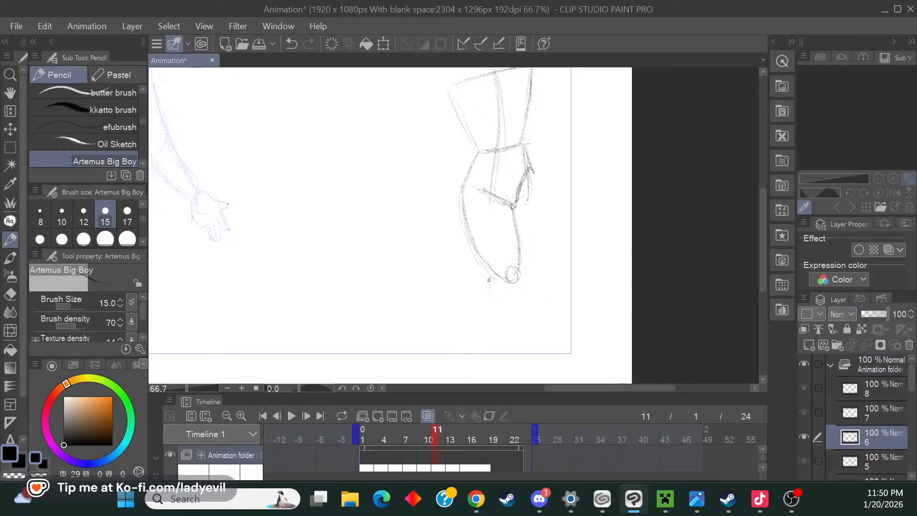
left_click_drag(488, 279, 508, 328)
left_click_drag(490, 264, 491, 315)
left_click_drag(524, 288, 532, 330)
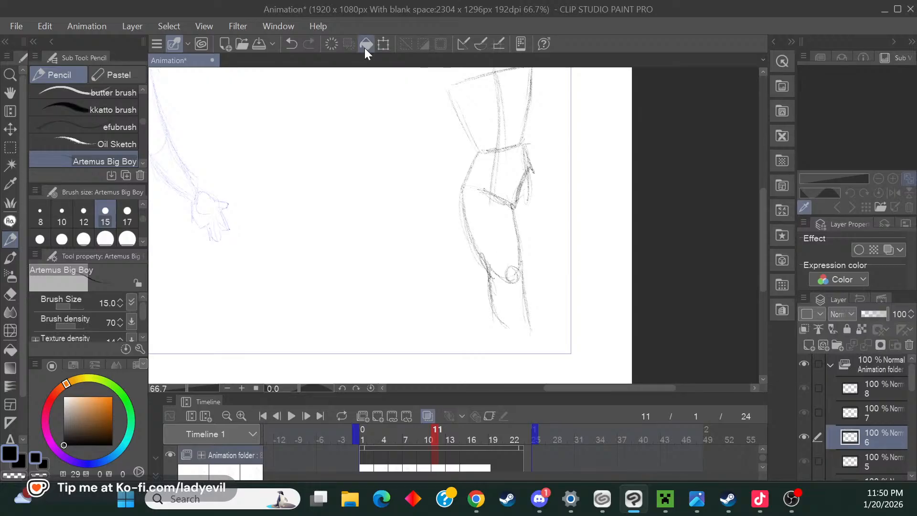
Scale the cel 6 sketch down slightly, move it up, and apply the transformation.
left_click(387, 43)
left_click_drag(445, 334, 457, 308)
left_click(478, 328)
Taper the front leg's shin down to the ankle and sketch the foot outline across the frame's lower border.
mouse_move(501, 279)
left_mouse_down()
mouse_move(527, 326)
mouse_move(513, 299)
left_mouse_up()
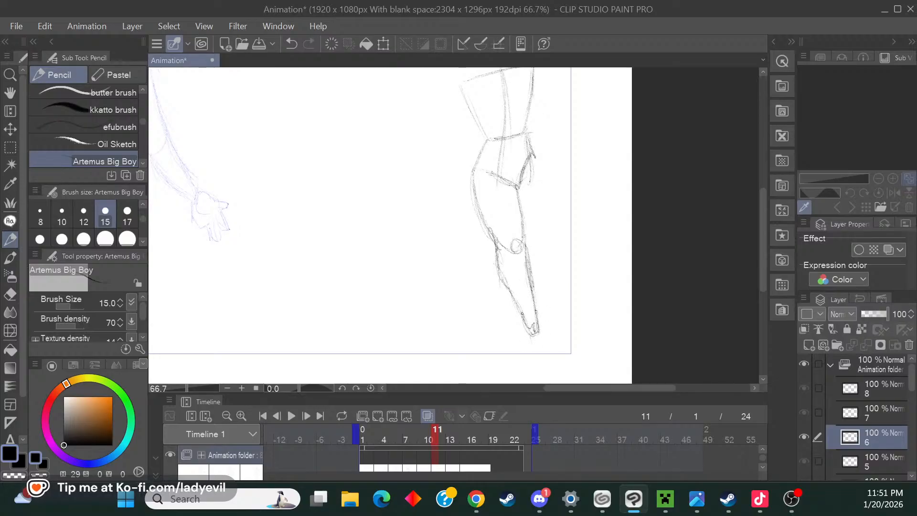
mouse_move(521, 322)
left_mouse_down()
mouse_move(528, 370)
mouse_move(551, 366)
mouse_move(552, 353)
left_mouse_up()
left_click_drag(762, 281, 761, 270)
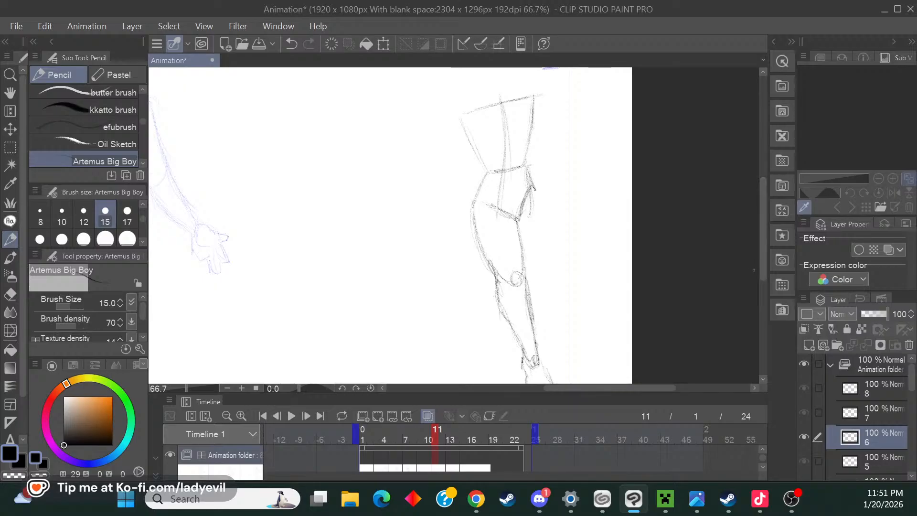
Erase the front lower leg and foot with the hard eraser and redraw them with the pencil at brush size 10.
left_click(68, 213)
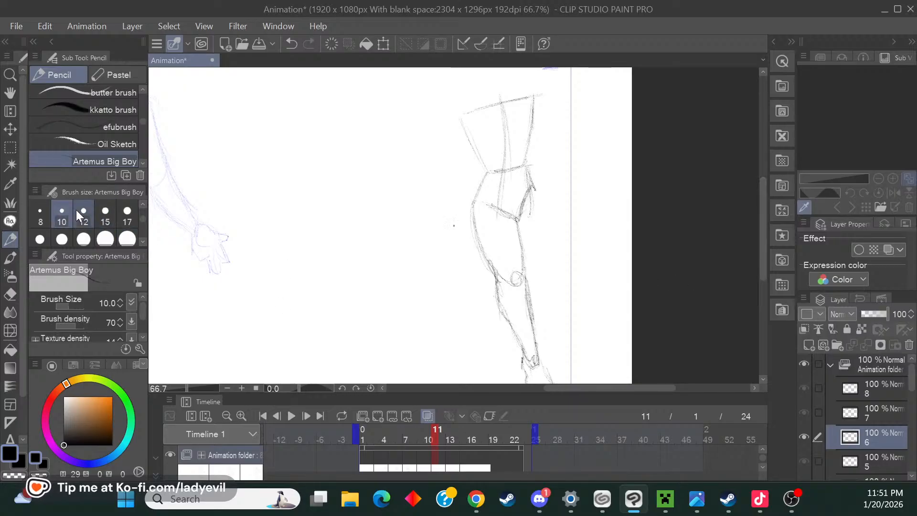
left_click_drag(765, 257, 762, 287)
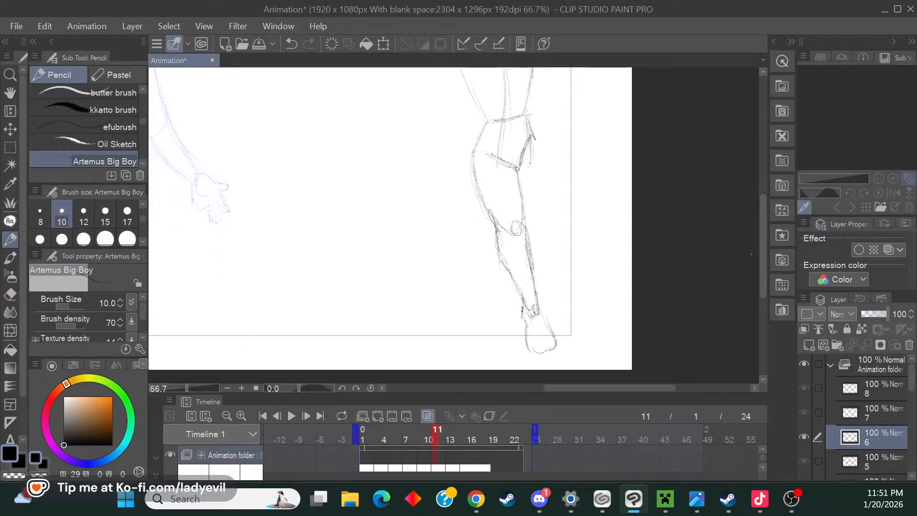
left_click(10, 295)
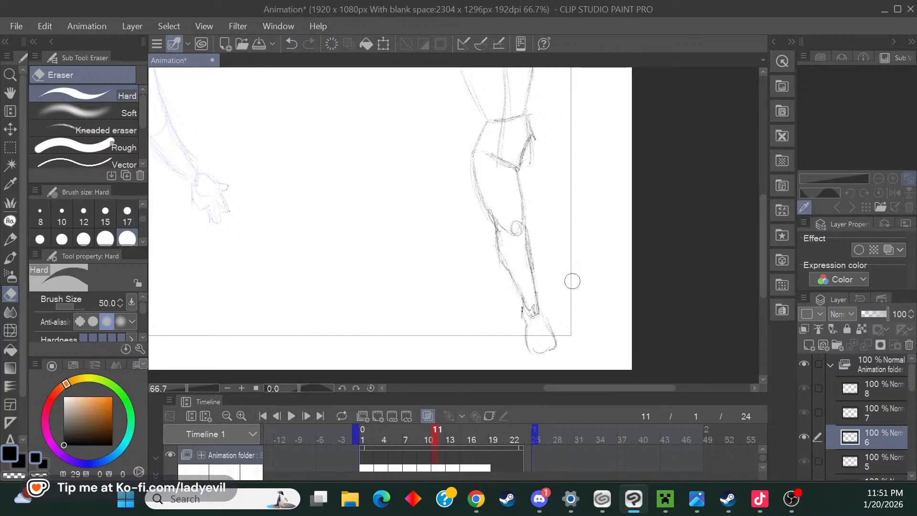
mouse_move(572, 281)
left_mouse_down()
mouse_move(543, 308)
mouse_move(555, 312)
mouse_move(509, 351)
mouse_move(528, 351)
mouse_move(509, 346)
mouse_move(473, 289)
mouse_move(498, 274)
mouse_move(481, 271)
mouse_move(495, 240)
mouse_move(528, 241)
left_mouse_up()
left_click(19, 235)
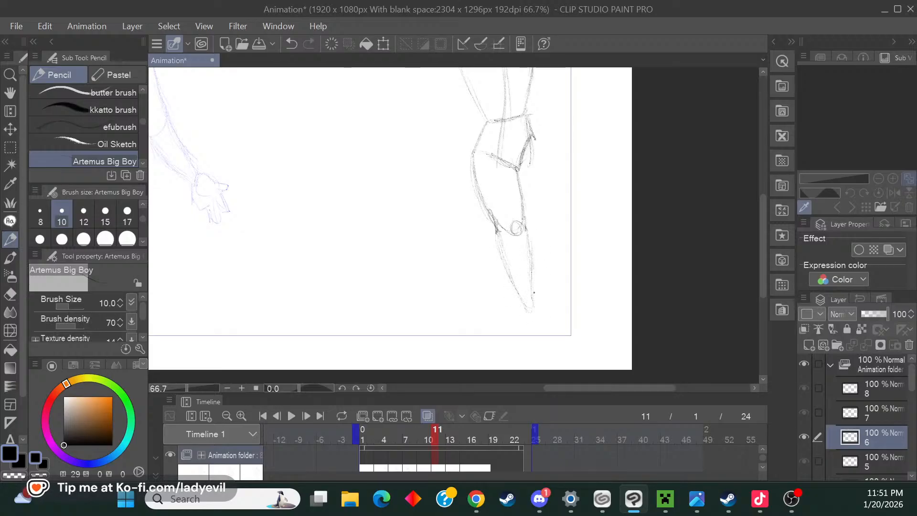
mouse_move(536, 305)
left_mouse_down()
mouse_move(550, 324)
mouse_move(525, 308)
left_mouse_up()
Sketch the second thigh behind the front leg, from the hip down to the knee.
scroll(763, 284, "up", 3)
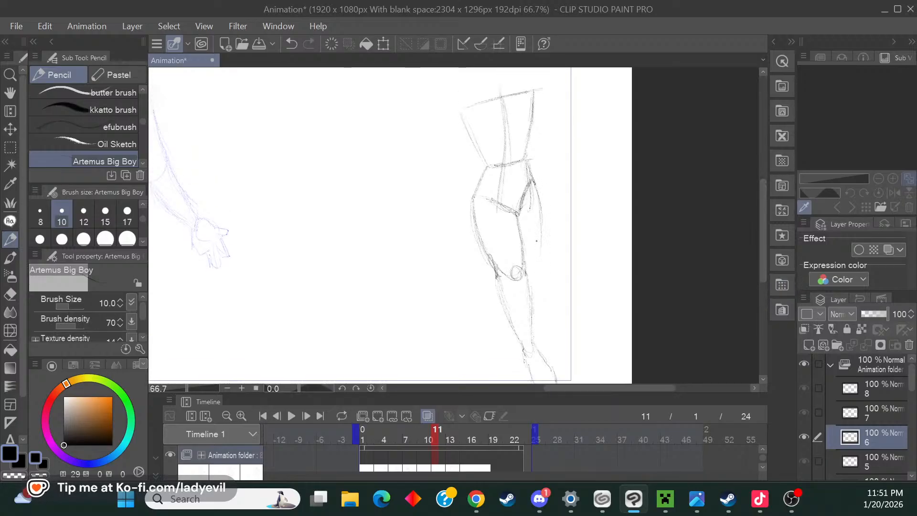
mouse_move(538, 255)
left_mouse_down()
mouse_move(533, 278)
mouse_move(535, 256)
left_mouse_up()
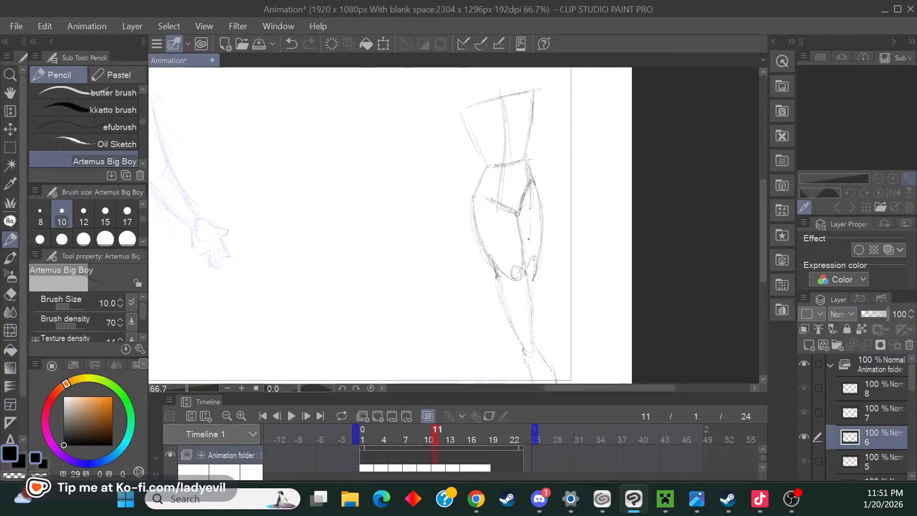
left_click_drag(530, 210, 528, 254)
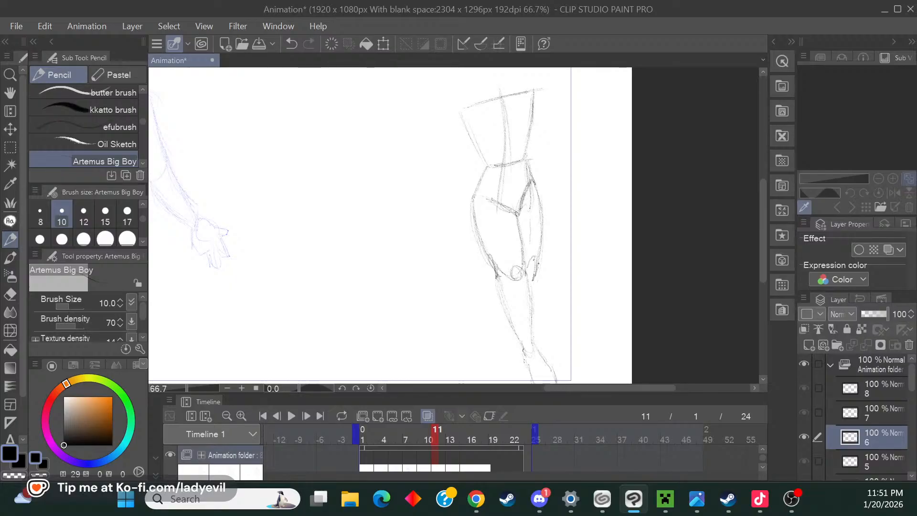
Sketch the upper arm hanging from the lower end of the slanted shoulder line down to the elbow.
left_click_drag(761, 266, 762, 234)
left_click(253, 387)
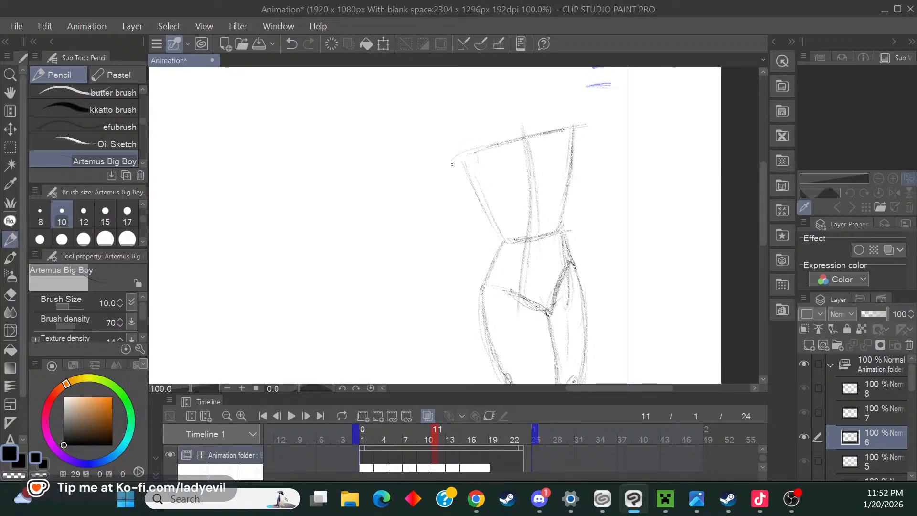
mouse_move(460, 161)
left_mouse_down()
mouse_move(481, 183)
mouse_move(453, 178)
mouse_move(450, 158)
mouse_move(444, 241)
left_mouse_up()
mouse_move(482, 184)
left_mouse_down()
mouse_move(477, 211)
mouse_move(454, 158)
mouse_move(449, 250)
mouse_move(483, 204)
mouse_move(481, 194)
mouse_move(475, 220)
mouse_move(442, 261)
left_mouse_up()
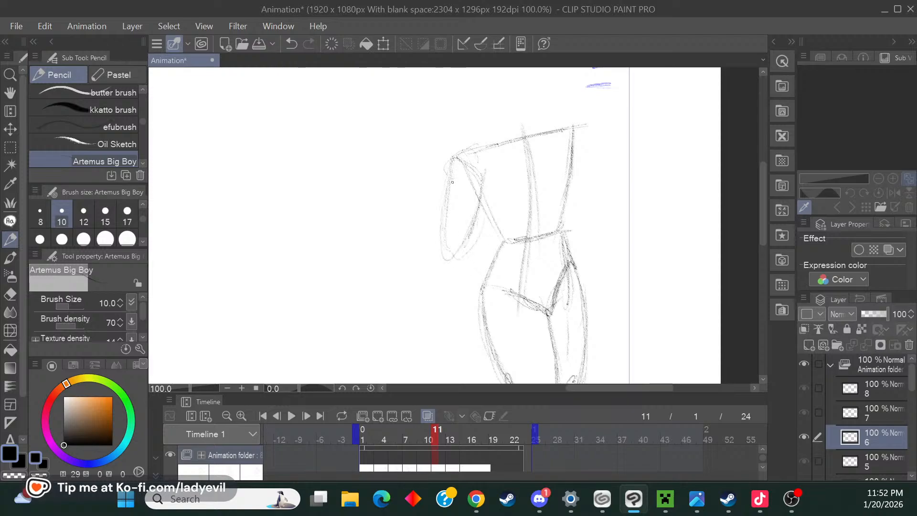
left_click_drag(447, 212, 443, 266)
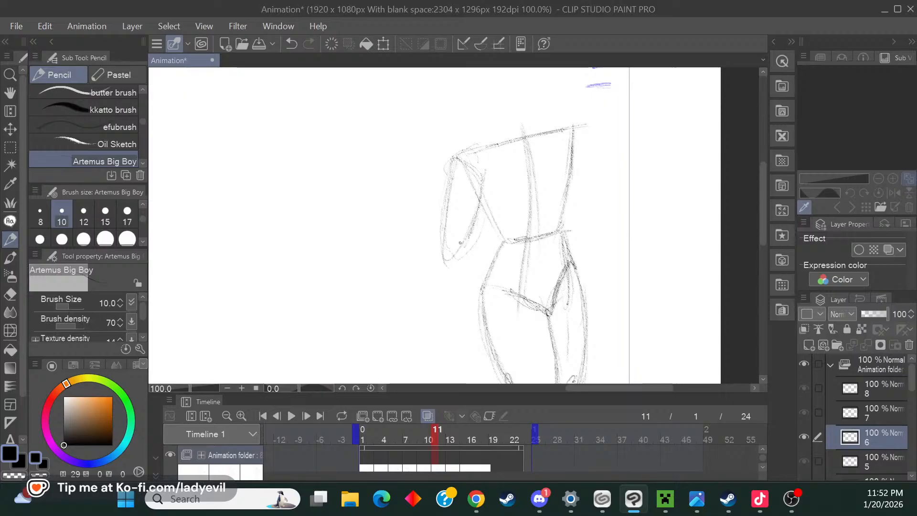
Sketch the bent forearm running from the elbow across the waist.
mouse_move(461, 241)
left_mouse_down()
mouse_move(496, 242)
mouse_move(441, 265)
mouse_move(473, 268)
mouse_move(458, 275)
mouse_move(523, 257)
left_mouse_up()
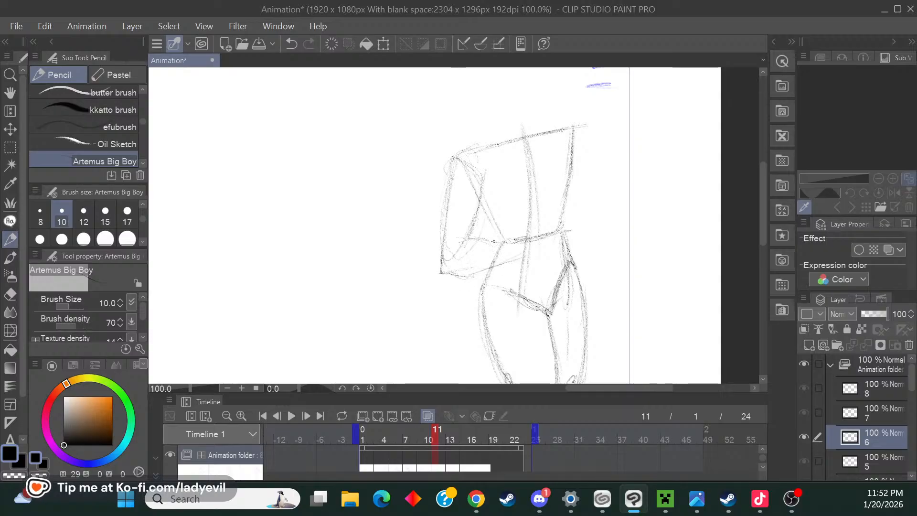
left_click_drag(466, 239, 496, 247)
mouse_move(444, 273)
left_mouse_down()
mouse_move(500, 264)
mouse_move(518, 249)
left_mouse_up()
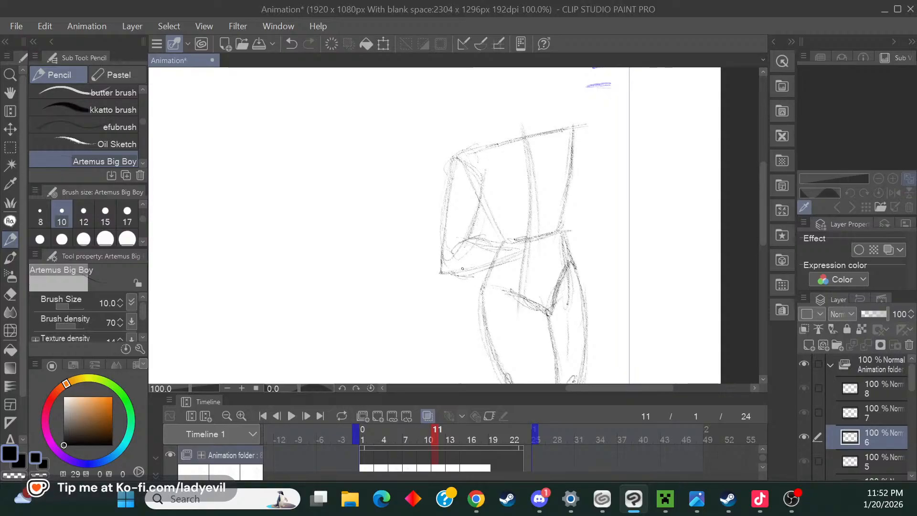
Sketch the hand of the bent arm at the waist and the other upper arm from the higher shoulder down to the elbow.
mouse_move(522, 246)
left_mouse_down()
mouse_move(520, 259)
mouse_move(537, 240)
left_mouse_up()
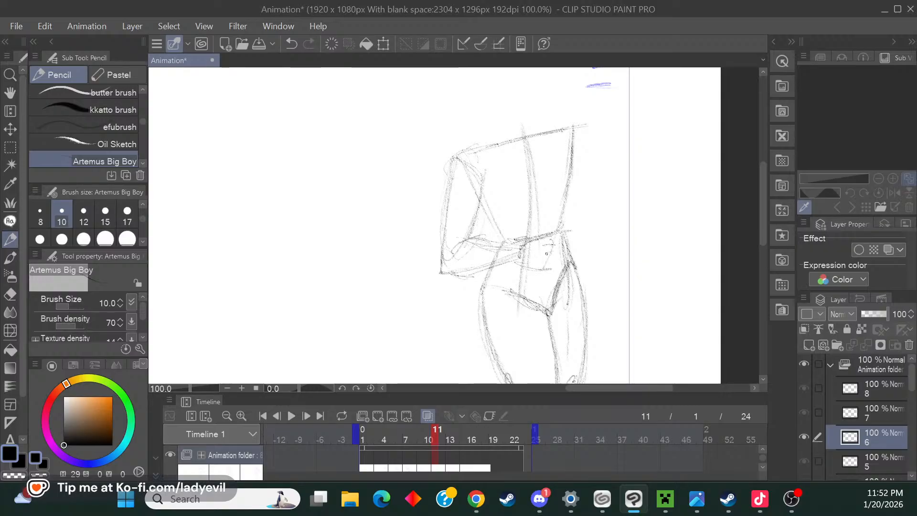
left_click_drag(545, 252, 553, 257)
left_click_drag(763, 232, 762, 229)
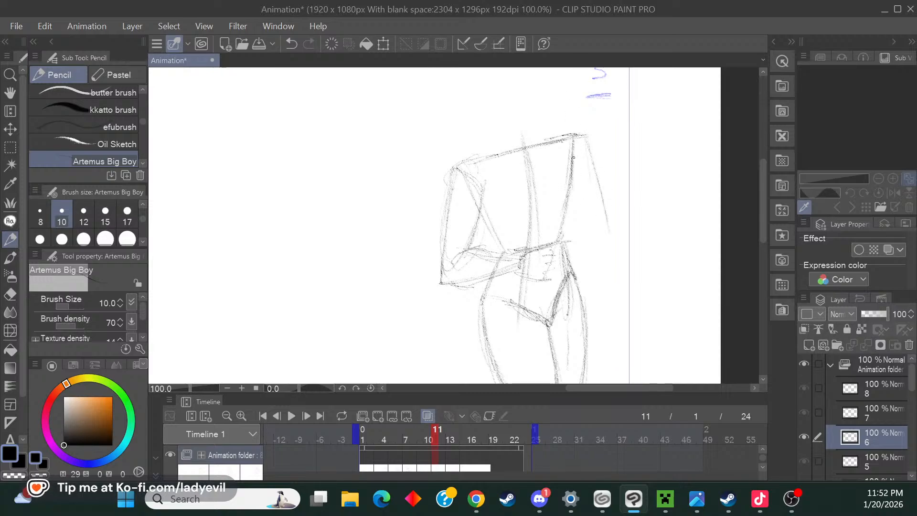
left_click_drag(570, 193, 597, 247)
left_click_drag(596, 201, 592, 234)
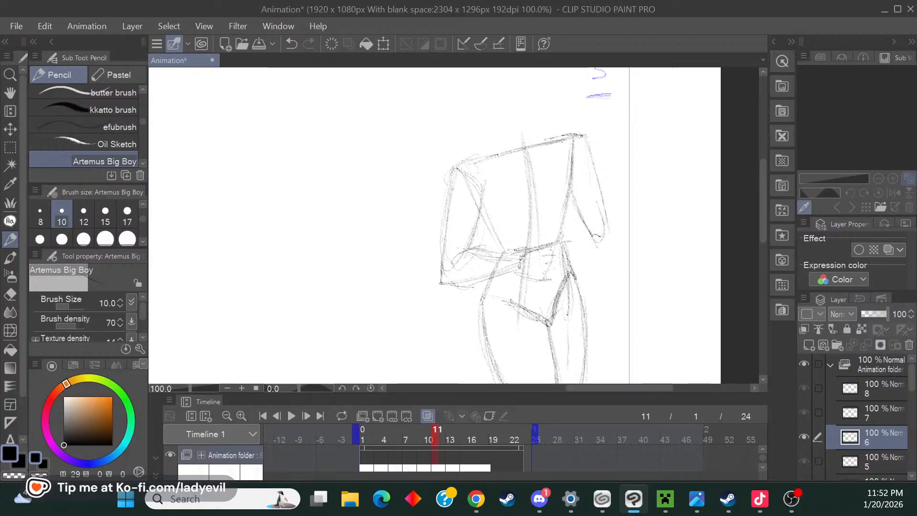
Transform the cel 6 figure to shift the whole sketch slightly left, away from the frame's vertical edge line.
key("ctrl+t")
left_click_drag(568, 272, 547, 269)
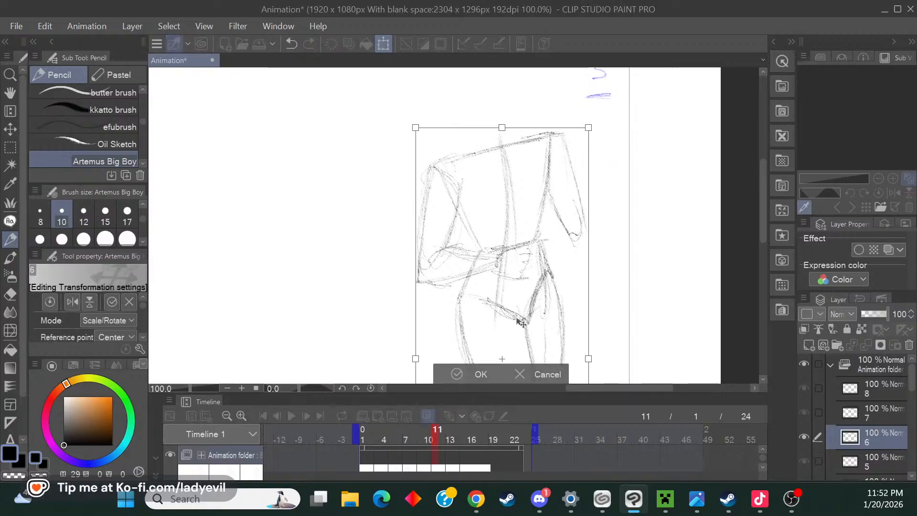
left_click(479, 370)
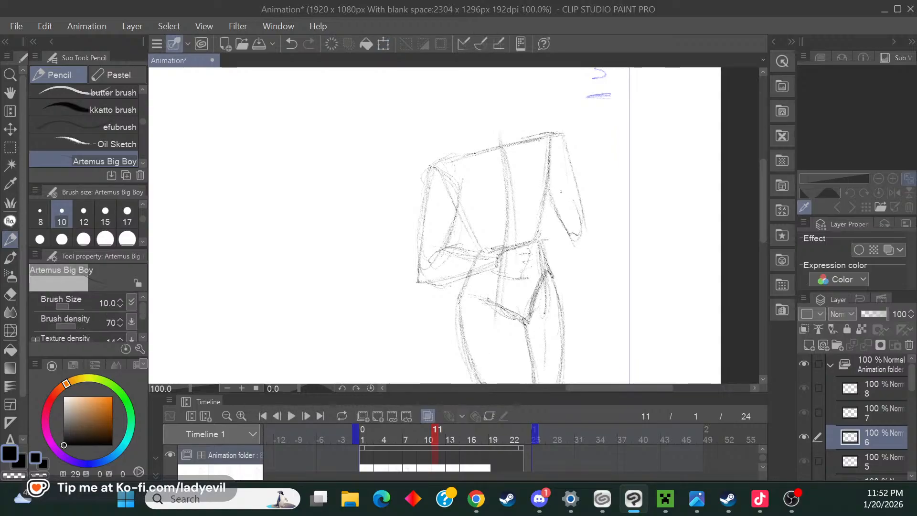
Sketch the hanging arm's forearm from the elbow down beside the hip to the wrist, and add its hand with extended fingers.
left_click_drag(579, 196, 600, 262)
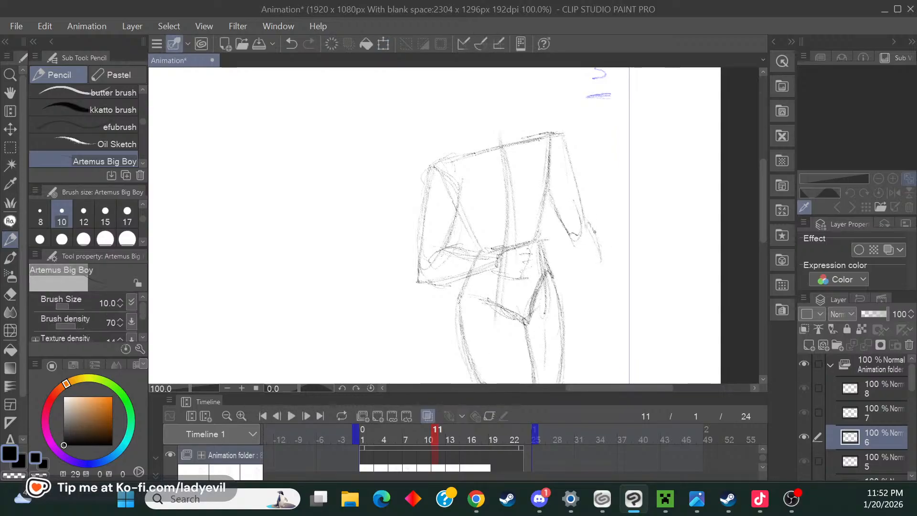
left_click_drag(594, 230, 611, 316)
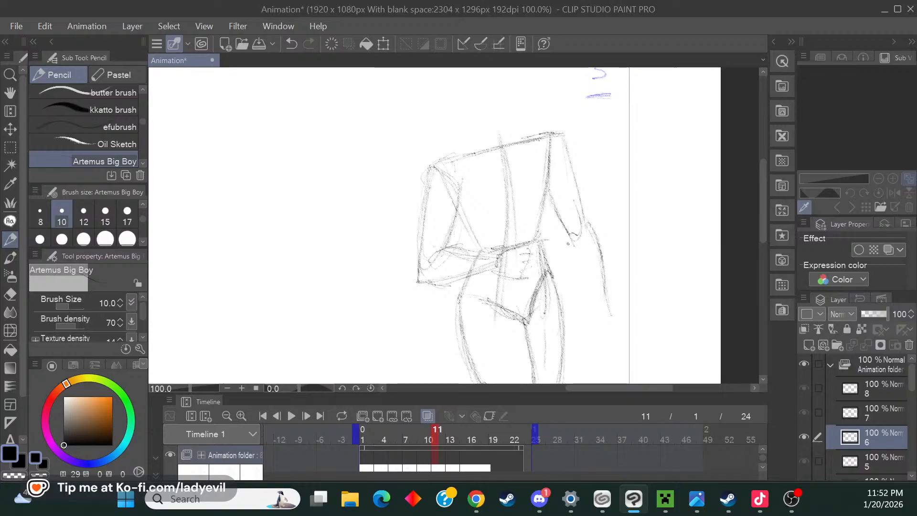
left_click_drag(573, 261, 607, 314)
left_click_drag(762, 236, 764, 265)
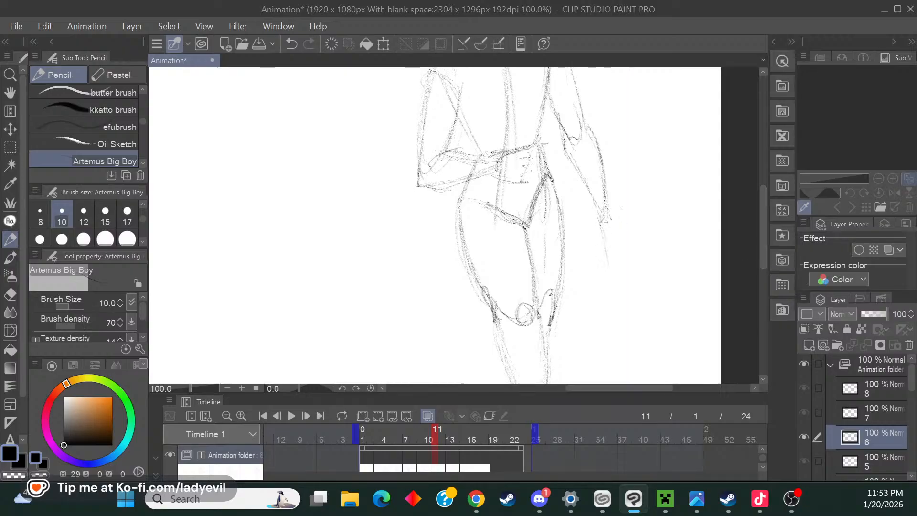
left_click_drag(604, 212, 615, 240)
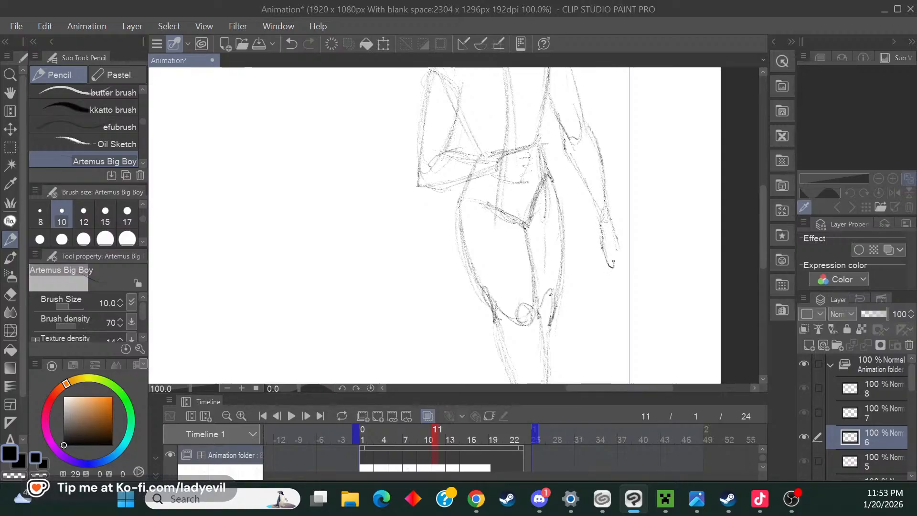
left_click_drag(613, 261, 611, 253)
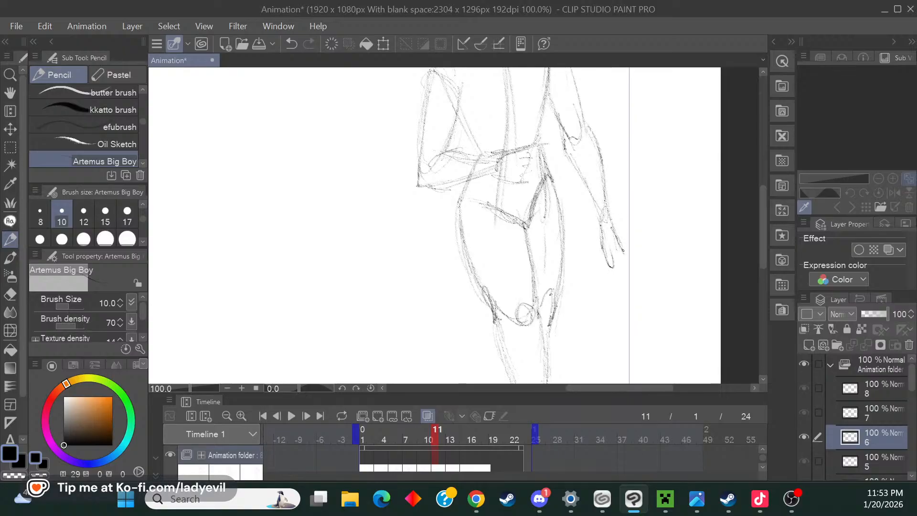
Draw the remaining finger of the lowered hand on layer 6 and erase the vertical centre line through the torso.
mouse_move(616, 236)
left_mouse_down()
mouse_move(620, 276)
mouse_move(625, 254)
left_mouse_up()
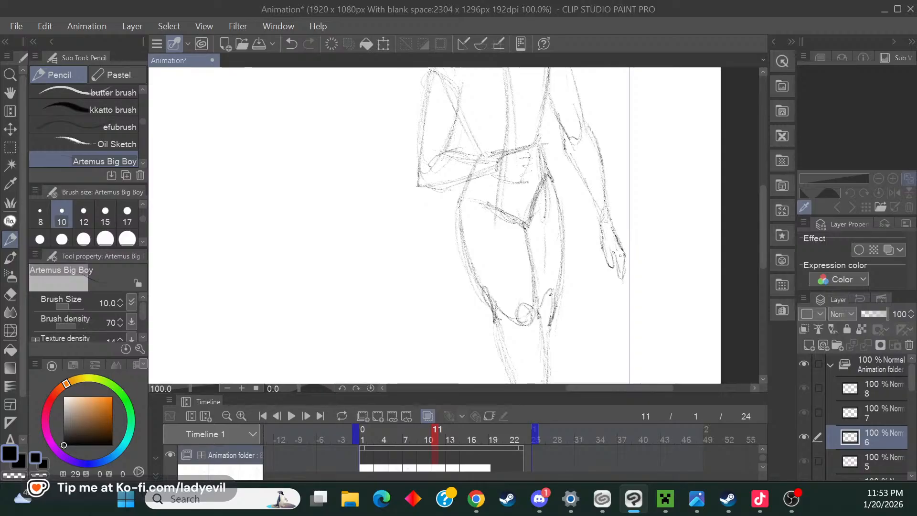
left_click_drag(763, 264, 763, 225)
key("e")
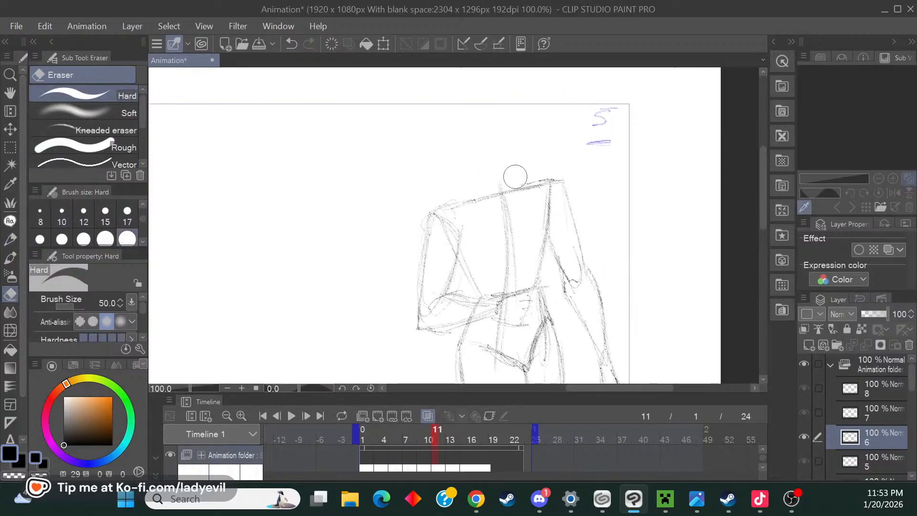
mouse_move(511, 205)
left_mouse_down()
mouse_move(490, 228)
mouse_move(495, 243)
mouse_move(520, 255)
mouse_move(502, 277)
left_mouse_up()
Redraw the shoulder line and torso side with the size 10 Artemus Big Boy pencil, and add curved guides across the lower ribcage.
left_click(11, 240)
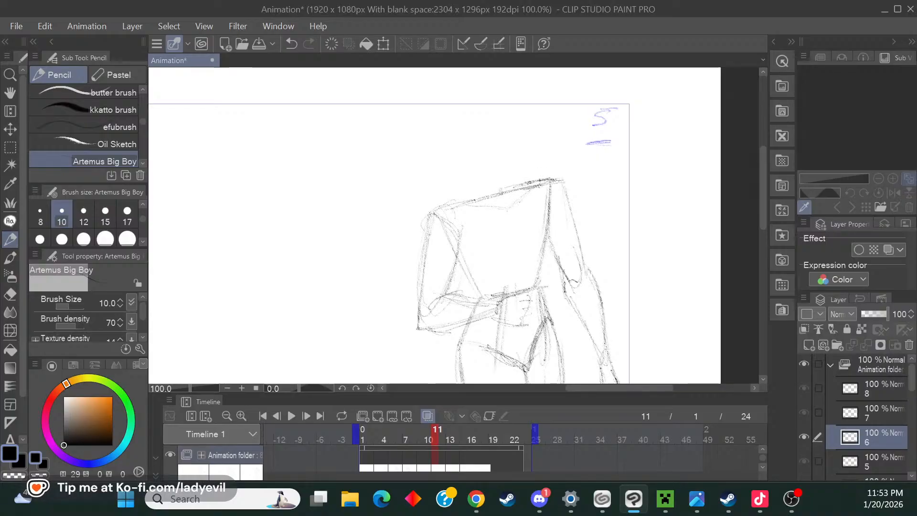
left_click_drag(436, 213, 474, 192)
left_click_drag(418, 235, 478, 191)
left_click_drag(552, 209, 535, 289)
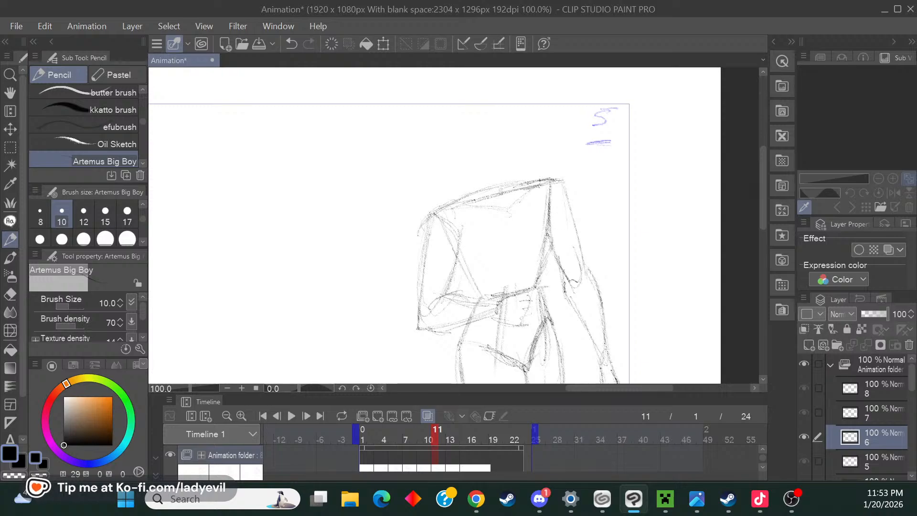
left_click_drag(485, 270, 543, 252)
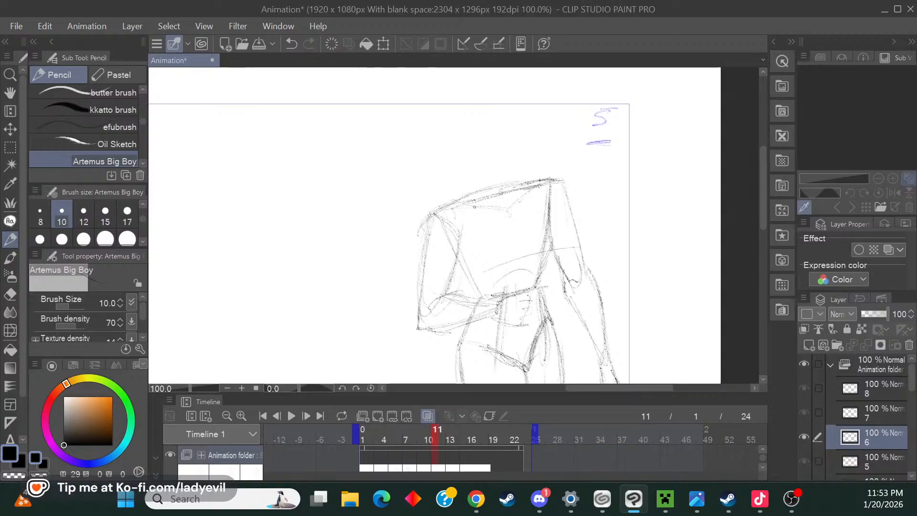
Strengthen the shoulder contour and sketch the neck and an oval head with crossing face guidelines.
mouse_move(518, 183)
left_mouse_down()
mouse_move(510, 163)
mouse_move(464, 201)
mouse_move(480, 188)
mouse_move(480, 166)
mouse_move(492, 185)
mouse_move(435, 213)
mouse_move(421, 264)
left_mouse_up()
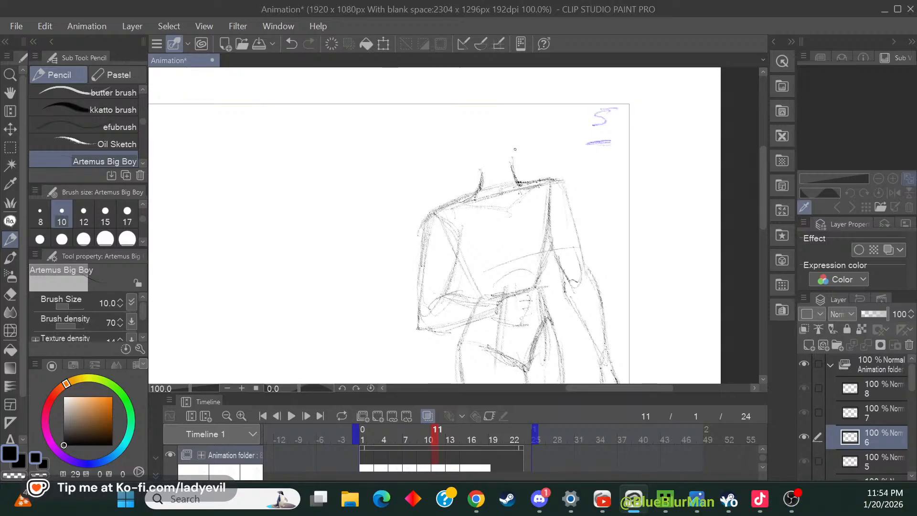
mouse_move(476, 165)
left_mouse_down()
mouse_move(510, 164)
mouse_move(515, 124)
left_mouse_up()
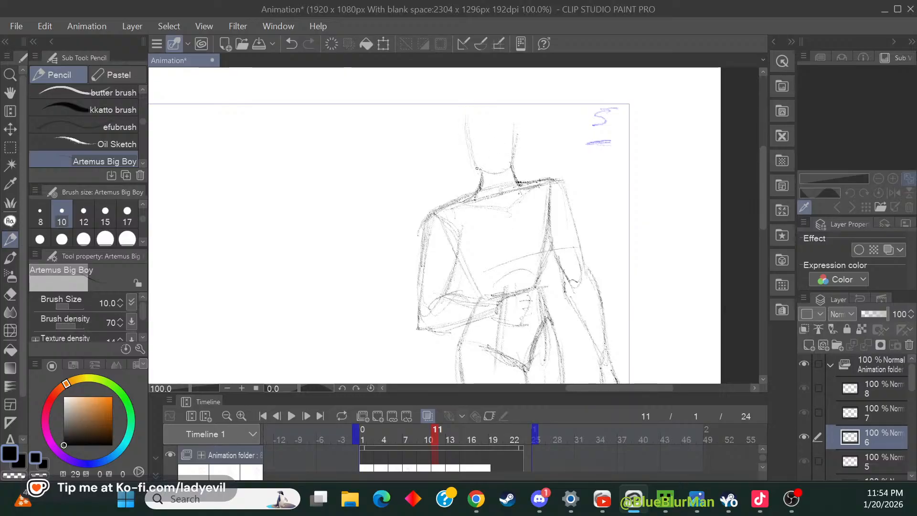
left_click_drag(516, 107, 519, 161)
left_click_drag(488, 102, 492, 153)
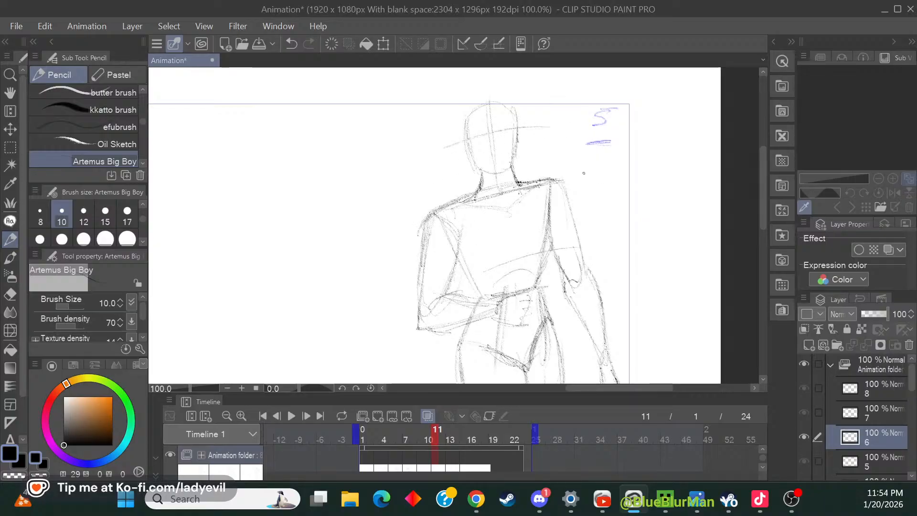
Transform the layer 6 figure, scaling it down slightly from the top so the whole body fits inside the frame.
left_click(227, 388)
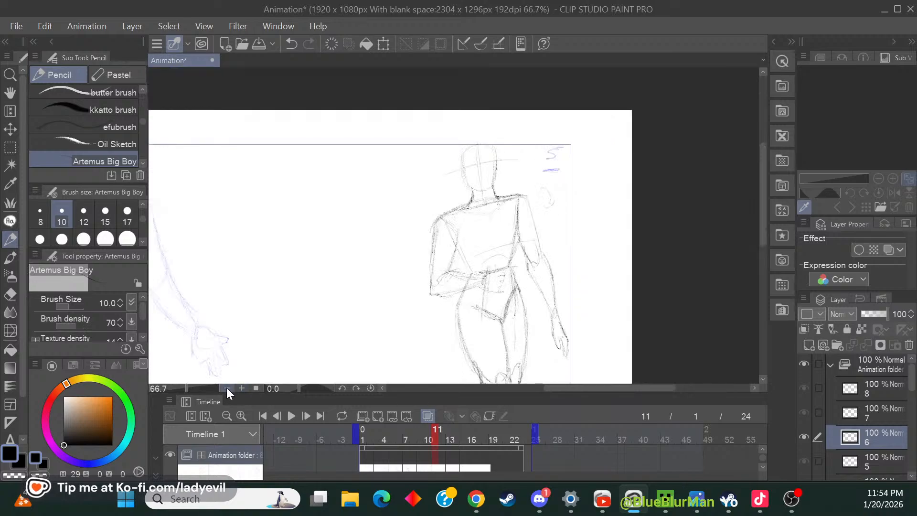
left_click(228, 387)
left_click_drag(763, 234, 759, 262)
left_click(382, 47)
left_click_drag(487, 111, 488, 136)
left_click_drag(510, 304, 511, 300)
left_click(462, 373)
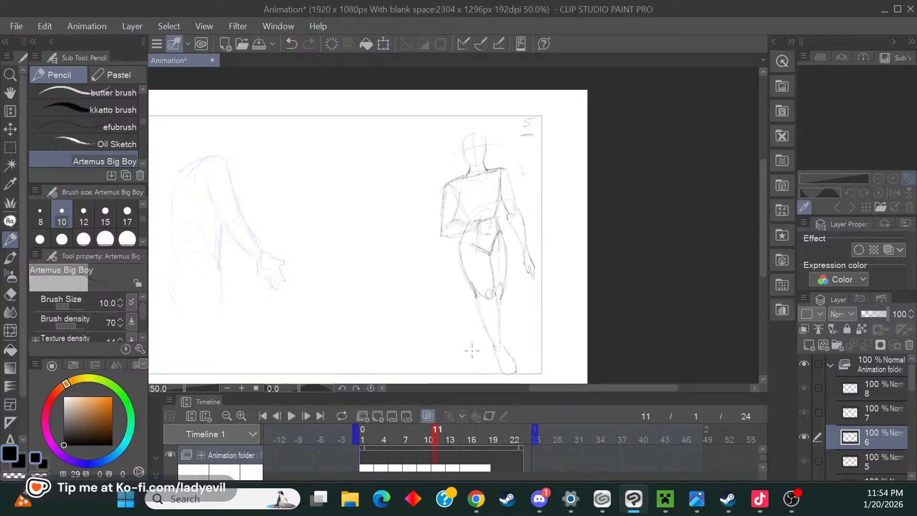
mouse_move(610, 386)
left_mouse_down()
mouse_move(578, 387)
mouse_move(590, 380)
left_mouse_up()
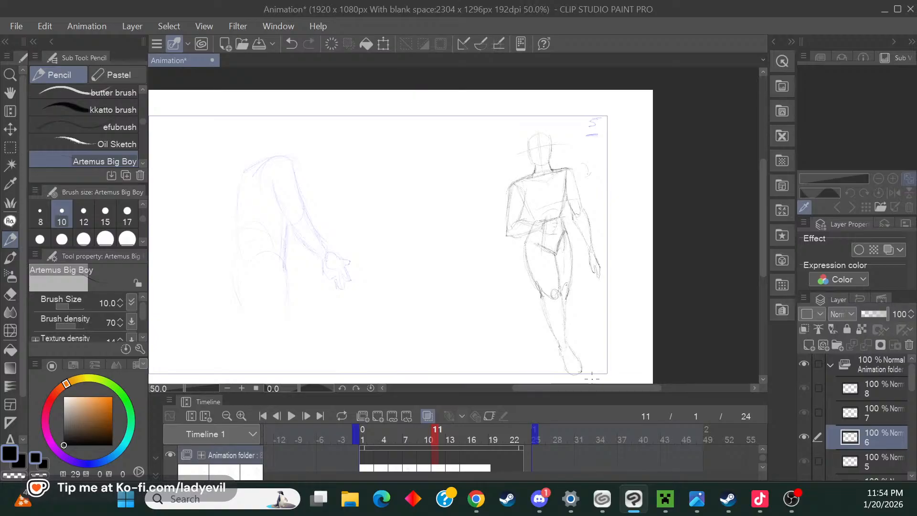
left_click(882, 410)
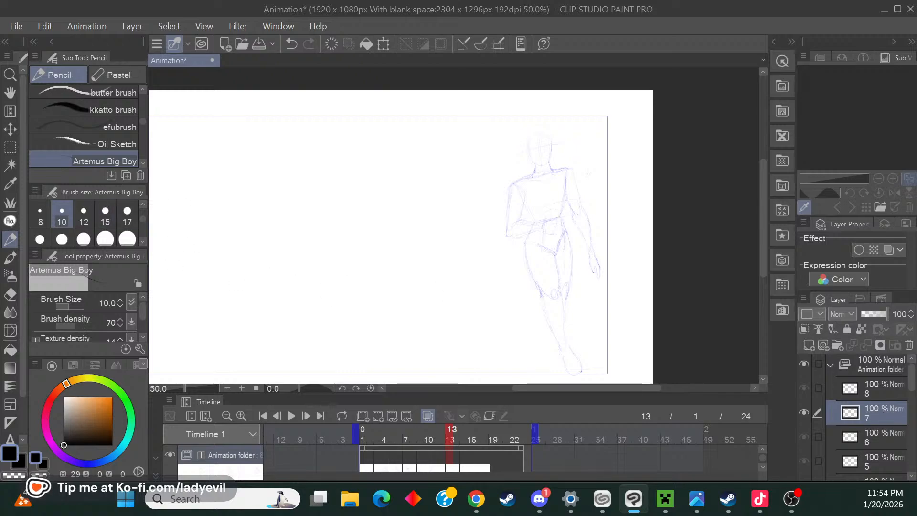
key("alt+Tab")
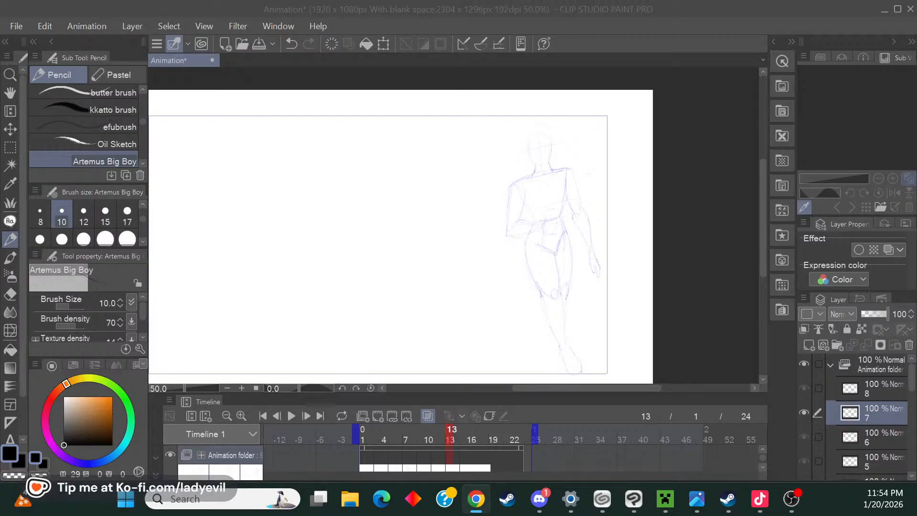
Label the drawing on layer 6 with an underlined 6 in the frame's upper-right corner.
left_click(892, 388)
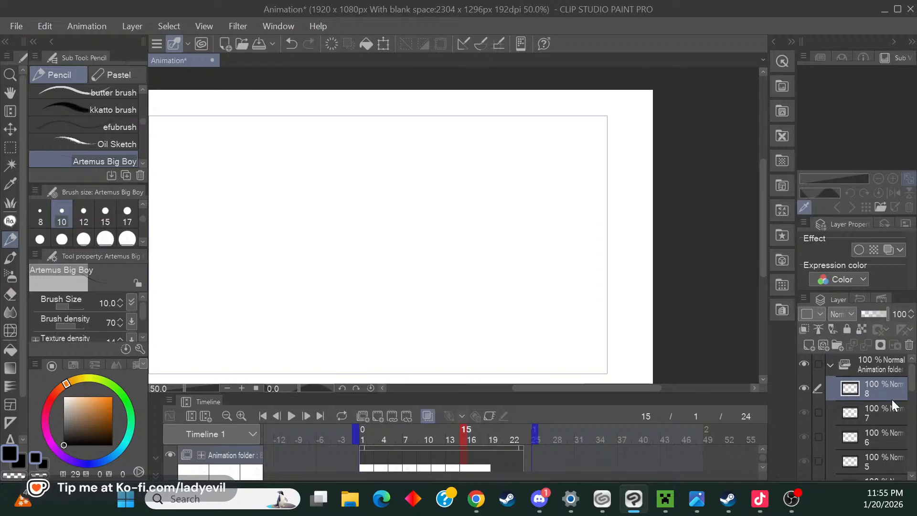
left_click(892, 410)
left_click(892, 429)
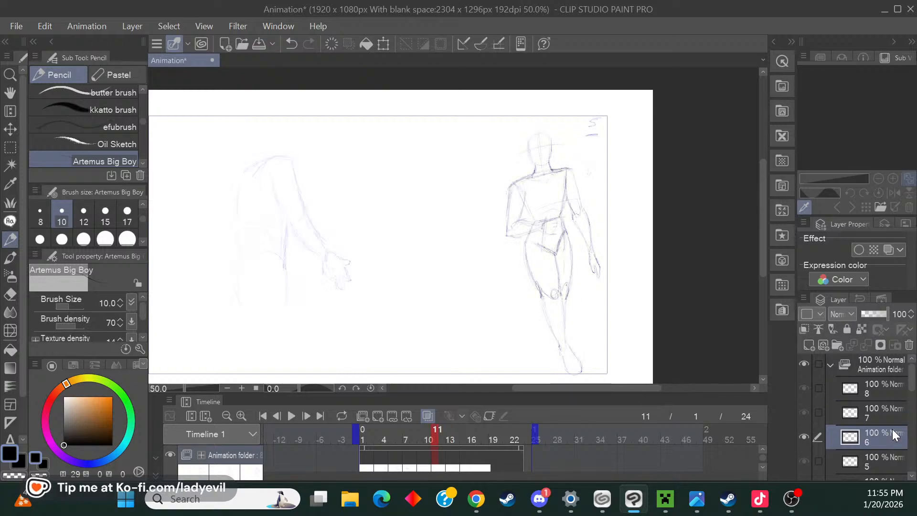
left_click(895, 411)
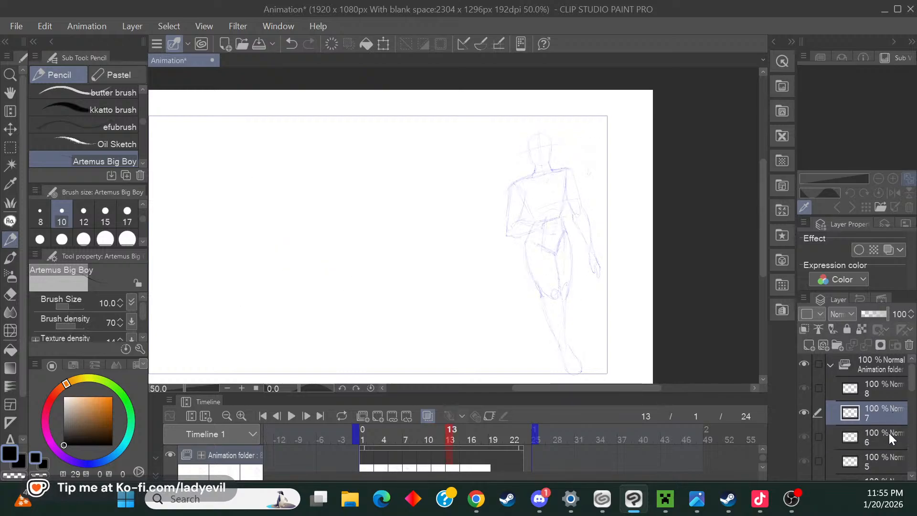
left_click(889, 433)
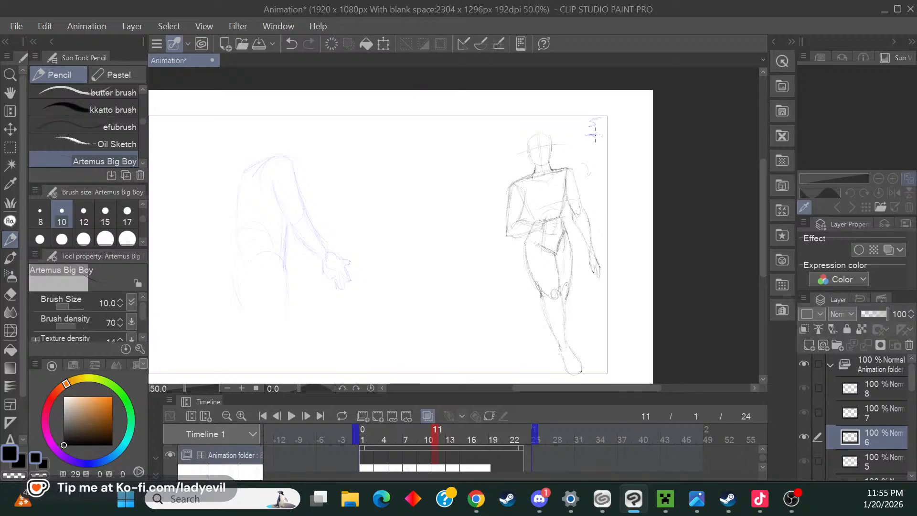
left_click_drag(587, 135, 598, 134)
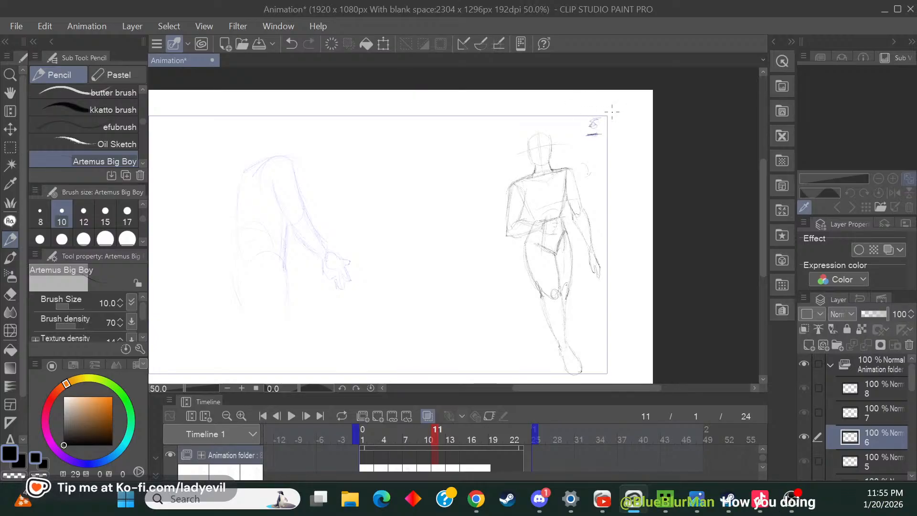
On layer 7, sketch the next pose's shoulder line and chest sides with the pencil at size 15, offset from the onion-skinned figure.
left_click(889, 412)
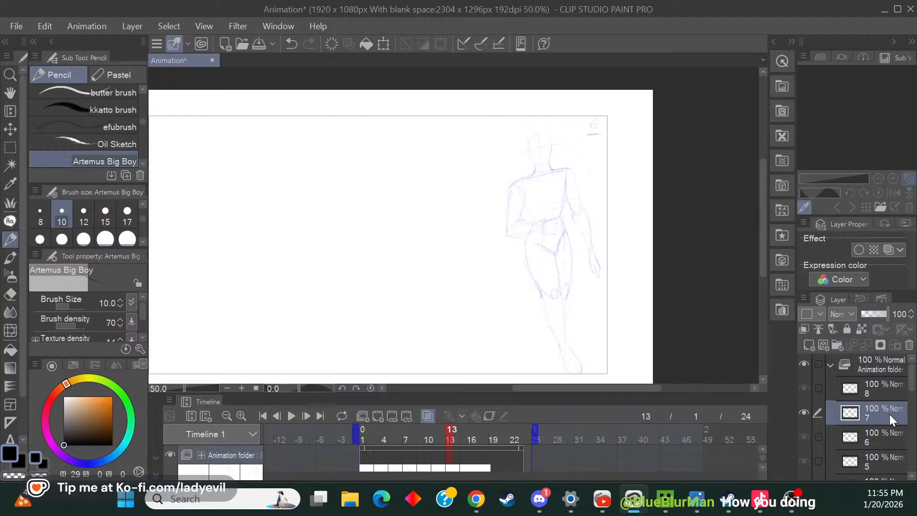
mouse_move(606, 387)
left_mouse_down()
mouse_move(591, 388)
mouse_move(617, 387)
left_mouse_up()
left_click(241, 388)
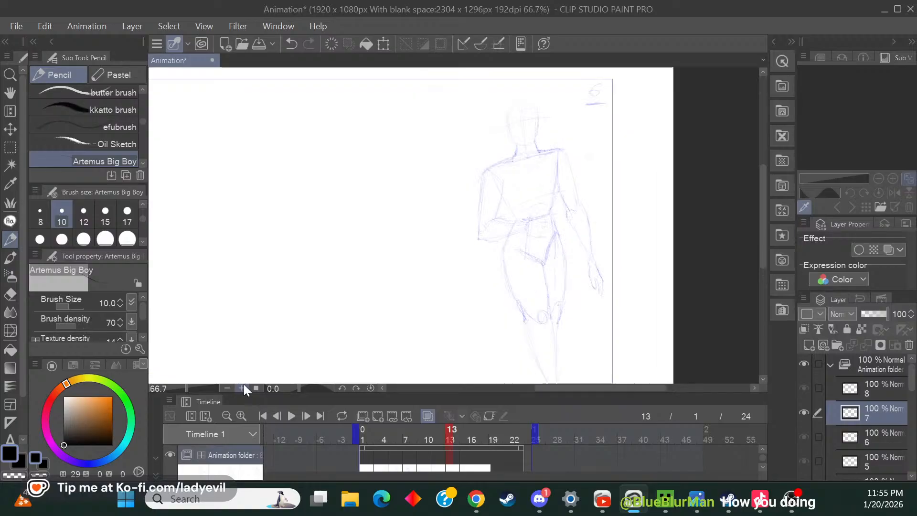
left_click(105, 216)
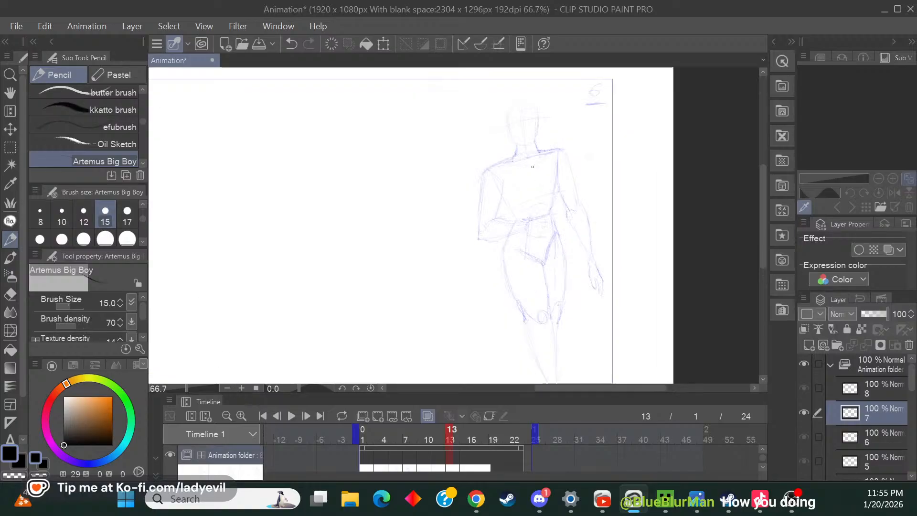
left_click_drag(470, 168, 509, 161)
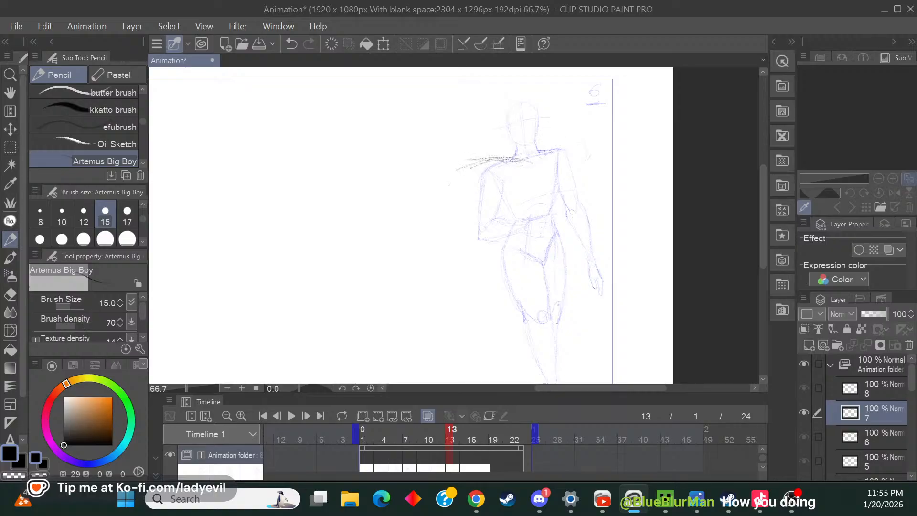
mouse_move(467, 191)
left_mouse_down()
mouse_move(465, 167)
mouse_move(469, 228)
mouse_move(471, 163)
mouse_move(464, 218)
left_mouse_up()
left_click_drag(516, 162, 556, 169)
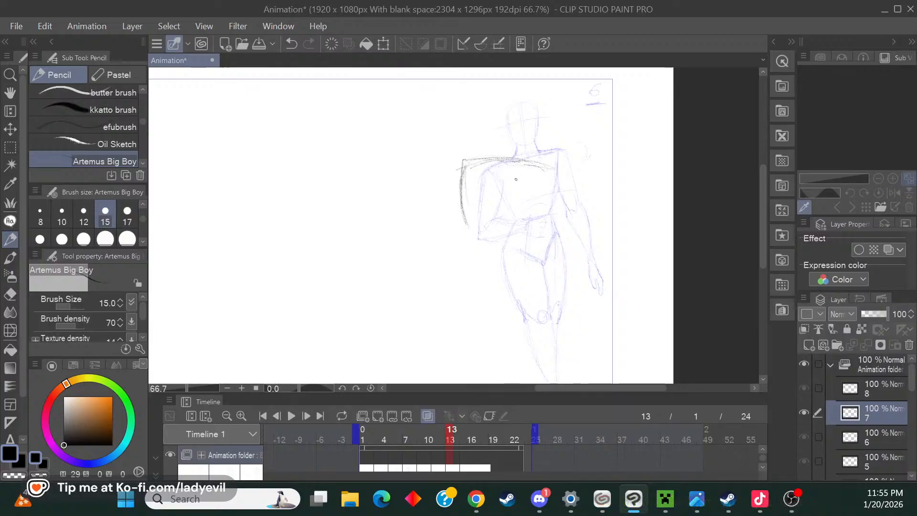
mouse_move(498, 162)
left_mouse_down()
mouse_move(539, 161)
mouse_move(539, 203)
mouse_move(553, 203)
mouse_move(557, 184)
left_mouse_up()
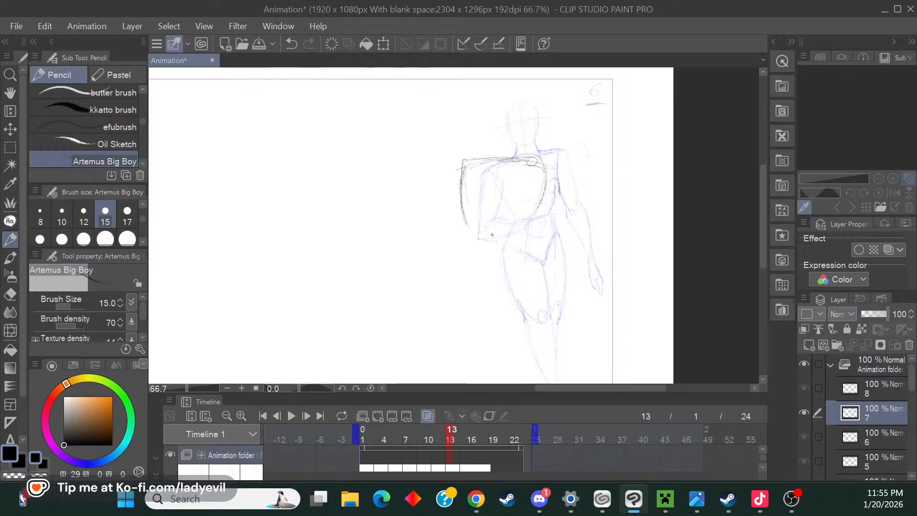
Sketch the torso's long curved centre line, tapering waist and slanted hip line, and add a rounded shoulder joint.
left_click_drag(494, 171, 506, 300)
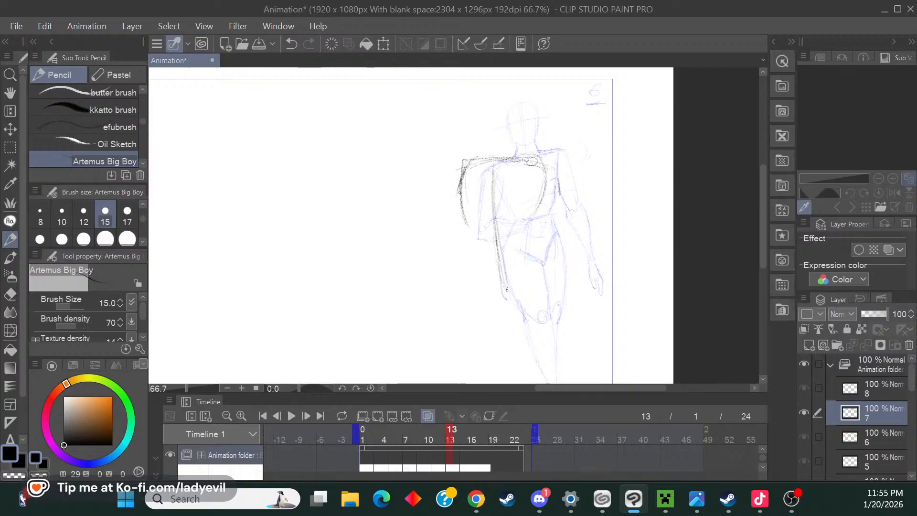
mouse_move(462, 181)
left_mouse_down()
mouse_move(457, 220)
mouse_move(481, 255)
mouse_move(511, 263)
mouse_move(520, 249)
left_mouse_up()
left_click_drag(541, 199, 534, 241)
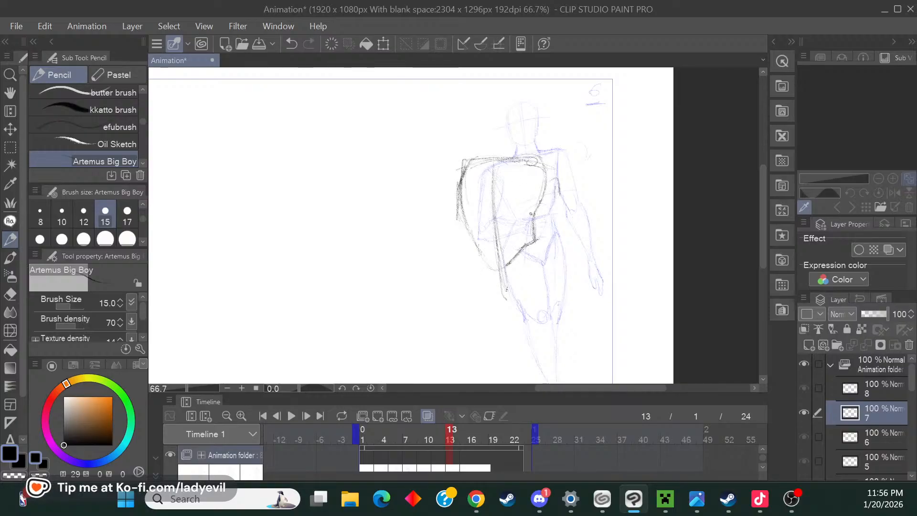
mouse_move(477, 165)
left_mouse_down()
mouse_move(445, 187)
mouse_move(450, 161)
mouse_move(478, 175)
left_mouse_up()
Sketch both upper contours of the forward thigh down from the ends of the slanted hip line.
mouse_move(764, 241)
left_mouse_down()
mouse_move(762, 265)
mouse_move(763, 252)
left_mouse_up()
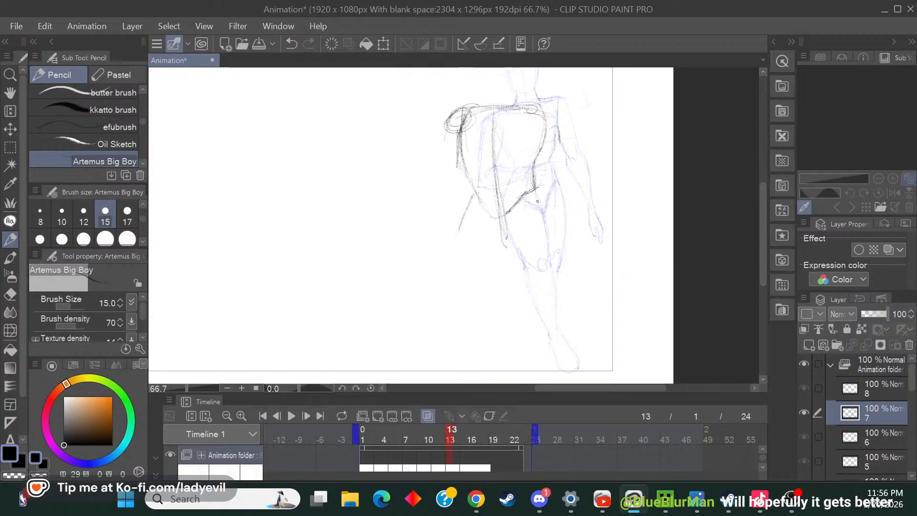
left_click_drag(536, 190, 551, 245)
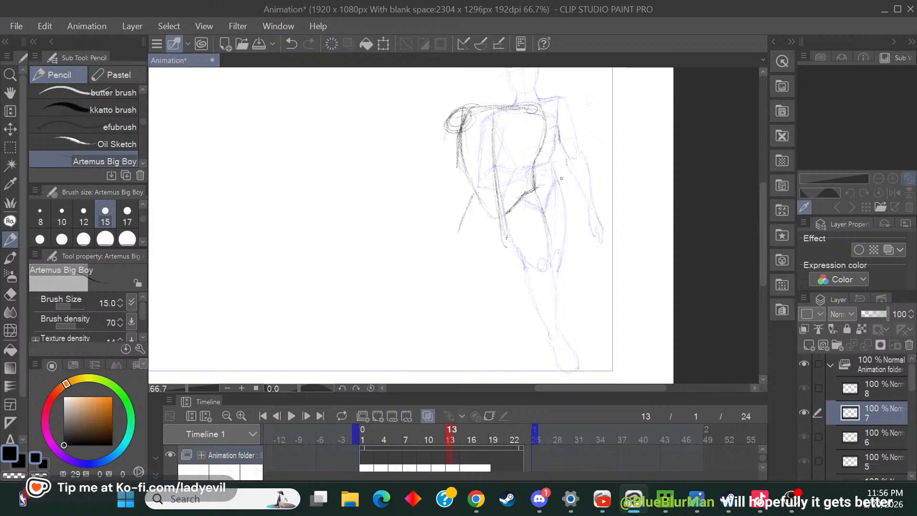
left_click_drag(574, 211, 565, 236)
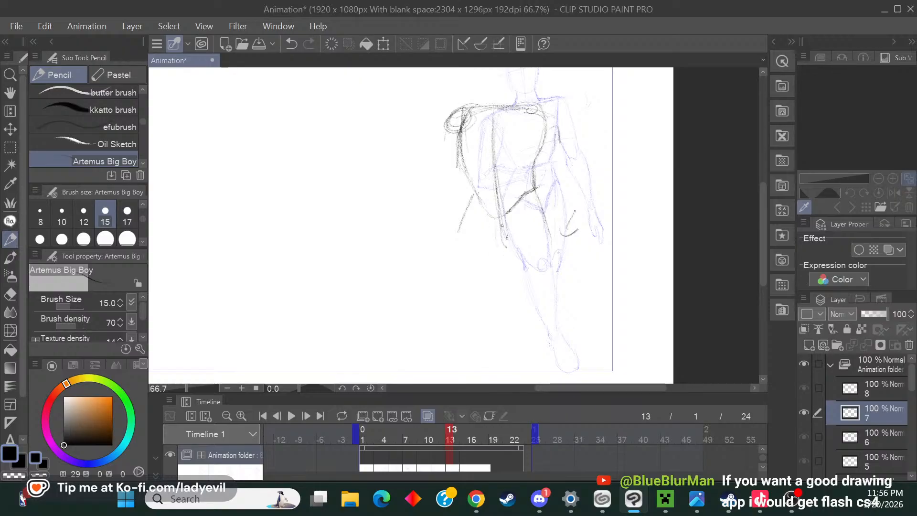
left_click_drag(499, 223, 492, 256)
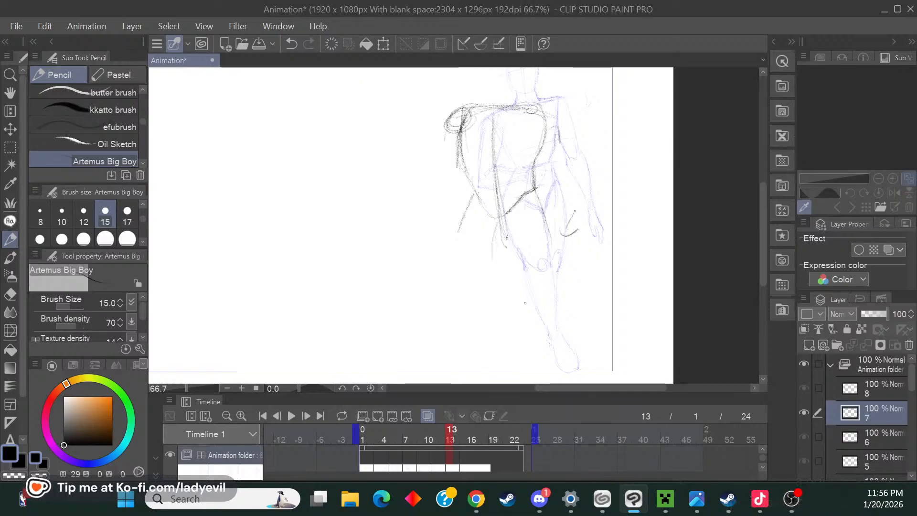
left_click_drag(537, 190, 551, 243)
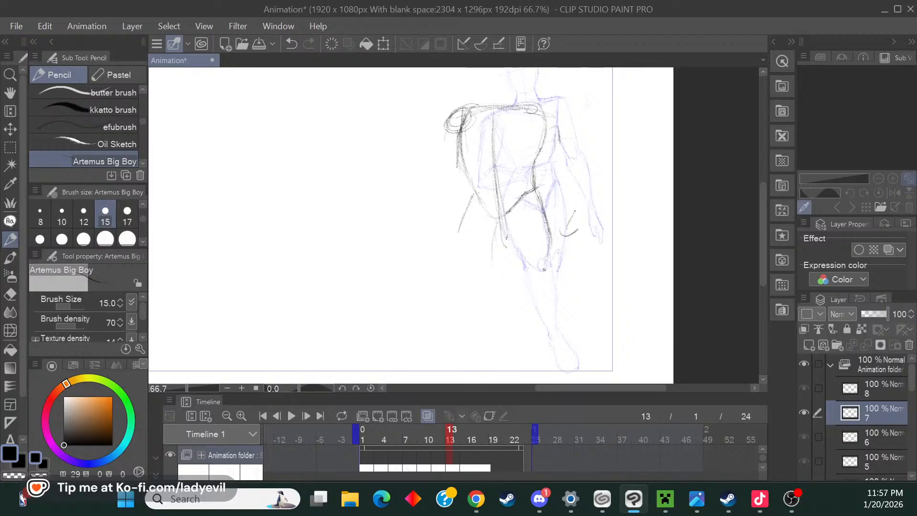
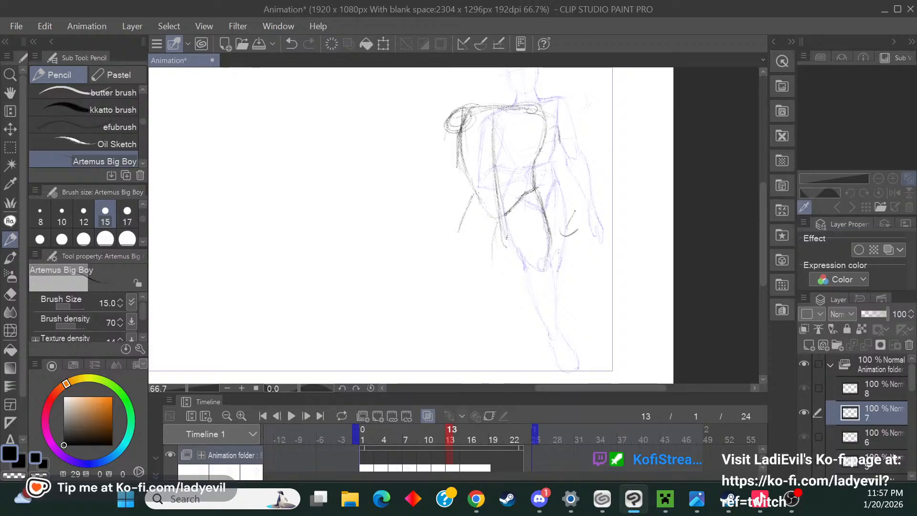
left_click_drag(499, 218, 497, 249)
left_click_drag(499, 214, 501, 240)
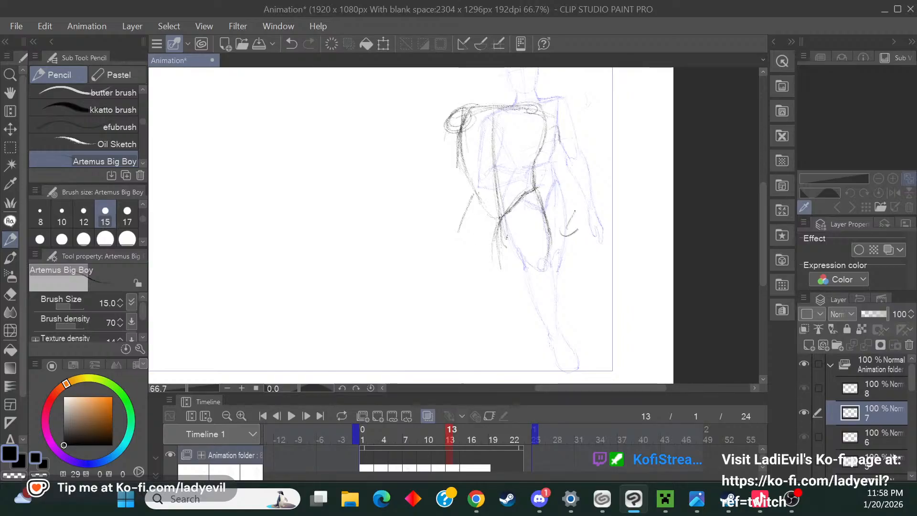
Extend both thigh contours downward until they taper together and close them with a round knee.
left_click_drag(499, 244, 514, 296)
left_click_drag(546, 253, 532, 295)
left_click_drag(504, 250, 497, 281)
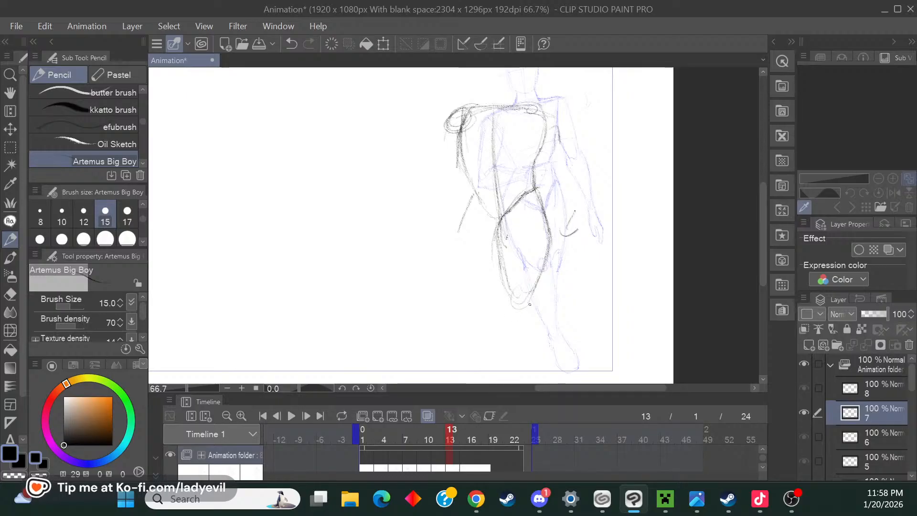
mouse_move(520, 292)
left_mouse_down()
mouse_move(513, 308)
mouse_move(529, 291)
left_mouse_up()
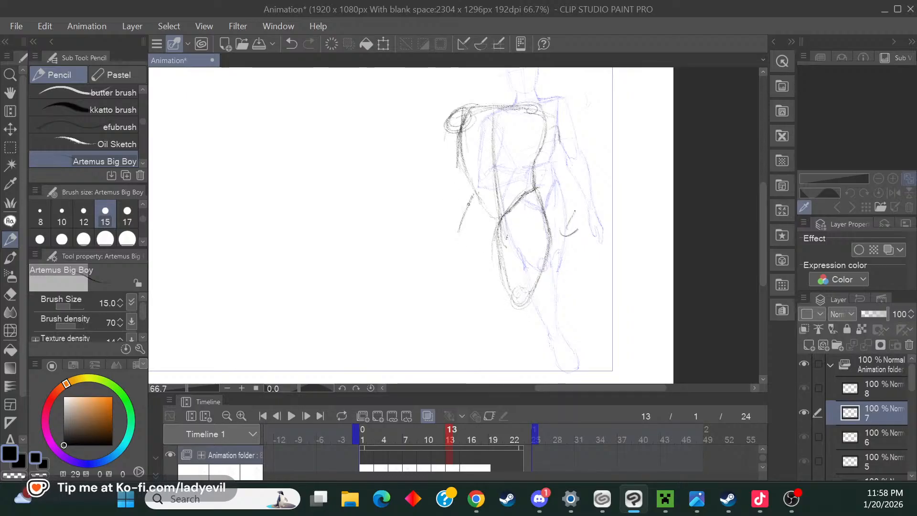
Sketch the rear thigh from the hip to its rounded knee and rough in the forward shin's contours below the knee.
mouse_move(471, 198)
left_mouse_down()
mouse_move(463, 268)
mouse_move(493, 240)
left_mouse_up()
mouse_move(471, 207)
left_mouse_down()
mouse_move(488, 232)
mouse_move(507, 235)
mouse_move(544, 205)
left_mouse_up()
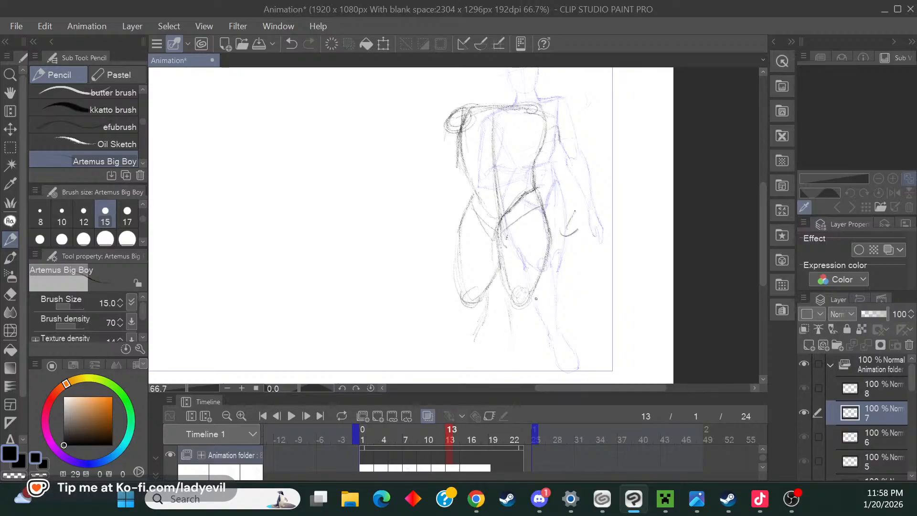
left_click_drag(536, 299, 543, 324)
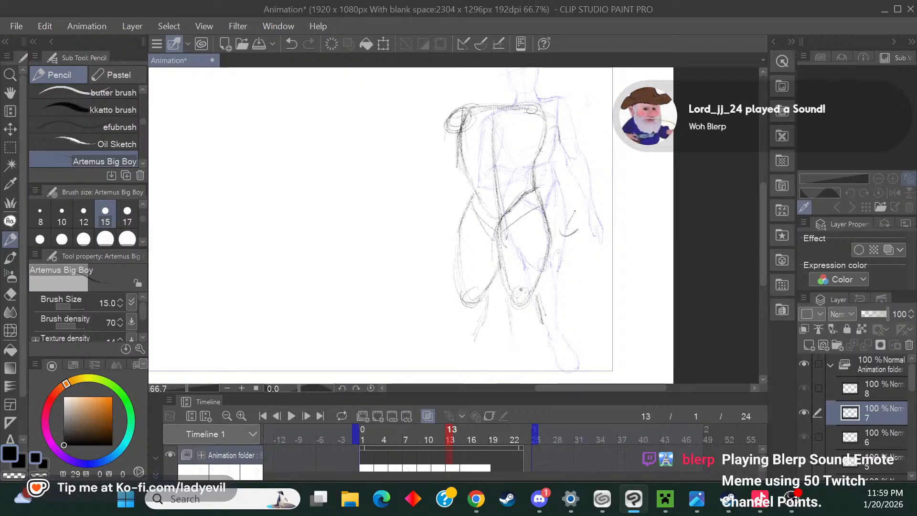
left_click_drag(536, 290, 547, 337)
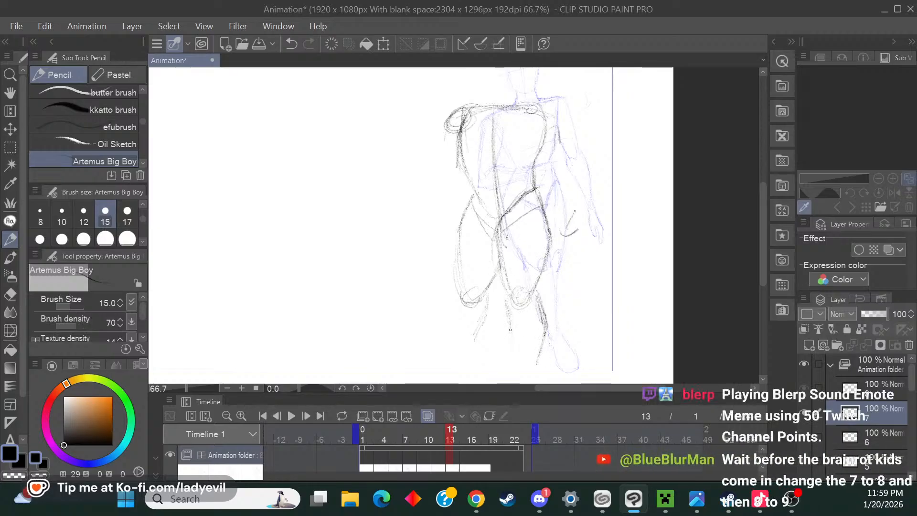
left_click_drag(505, 300, 513, 352)
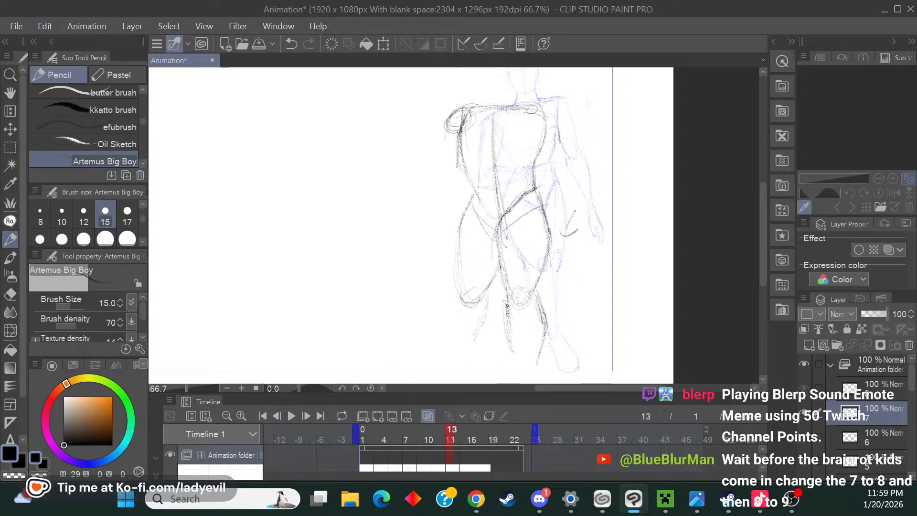
left_click_drag(522, 316, 528, 364)
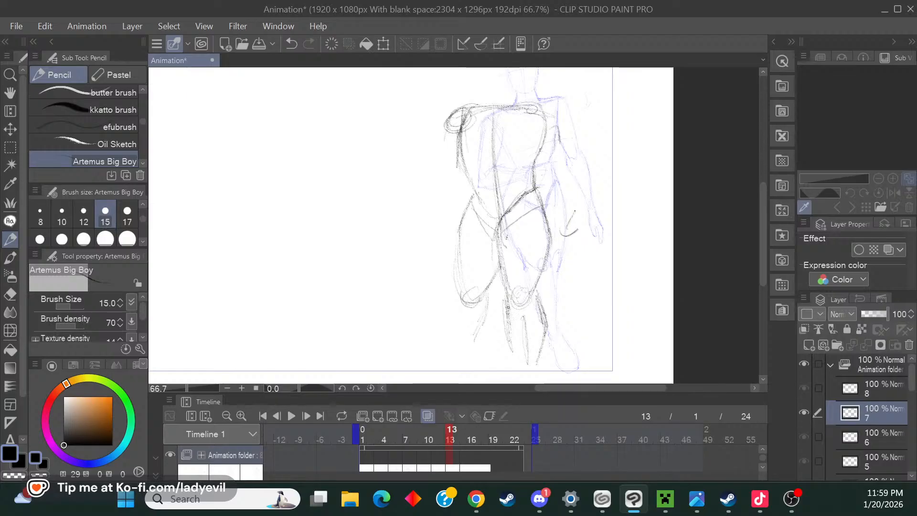
Scale layer 7's sketch down, move it up and to the left of the onion-skinned figure, and apply the transformation.
left_click(382, 43)
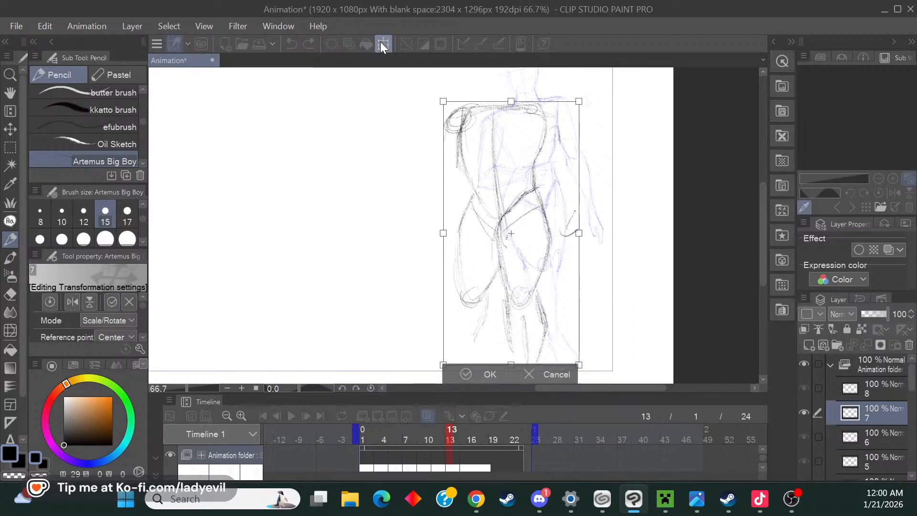
left_click_drag(453, 349, 464, 328)
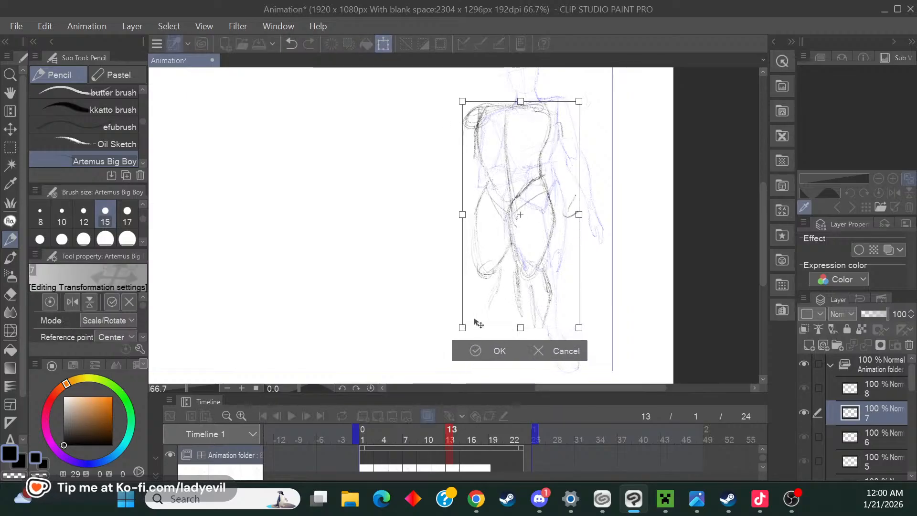
left_click_drag(514, 311, 498, 301)
left_click(477, 335)
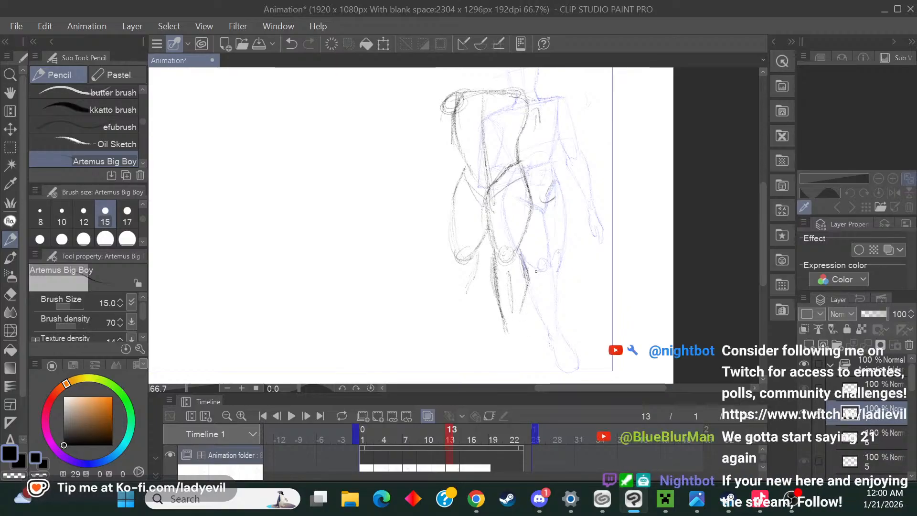
Extend both contours of the forward calf downward and taper them into a narrow ankle.
left_click_drag(526, 294, 517, 342)
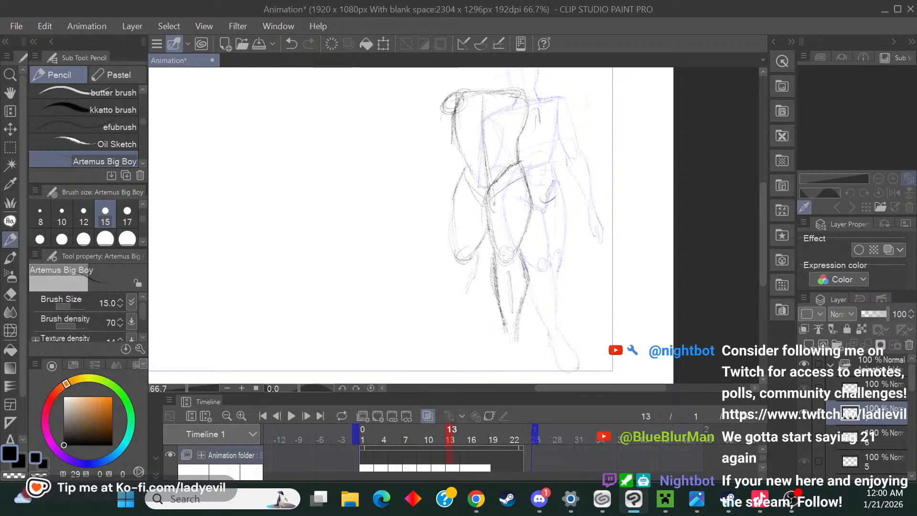
left_click_drag(504, 324, 512, 346)
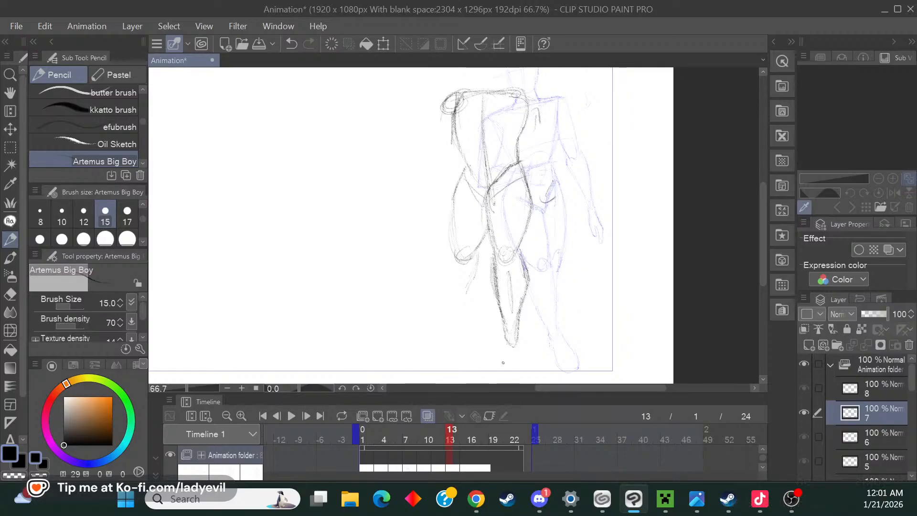
mouse_move(502, 342)
left_mouse_down()
mouse_move(501, 329)
mouse_move(503, 347)
left_mouse_up()
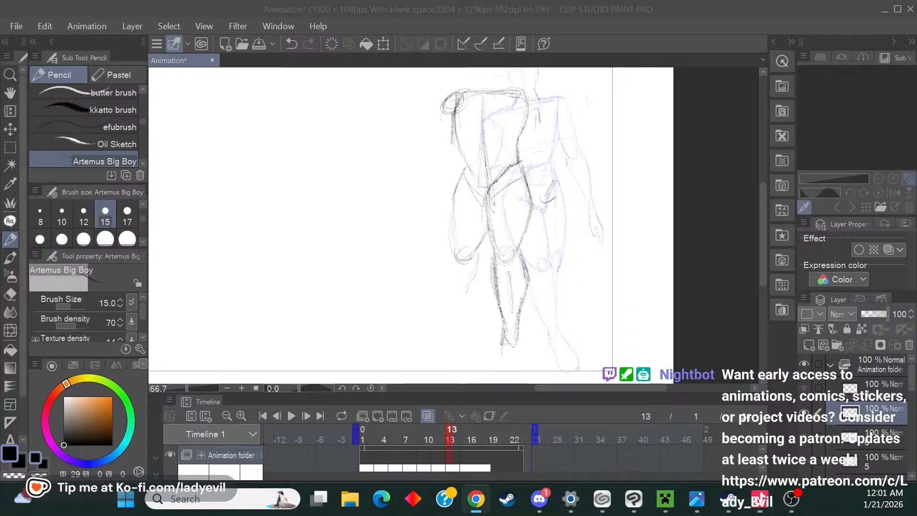
left_click(501, 348)
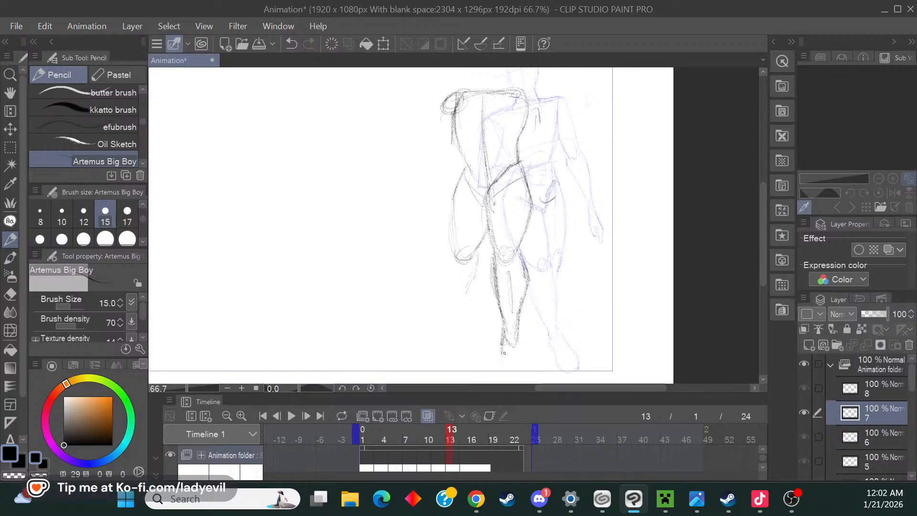
Sketch the forward leg's foot below the ankle and rough in the rear leg's ankle and foot.
mouse_move(503, 355)
left_mouse_down()
mouse_move(500, 378)
mouse_move(518, 381)
left_mouse_up()
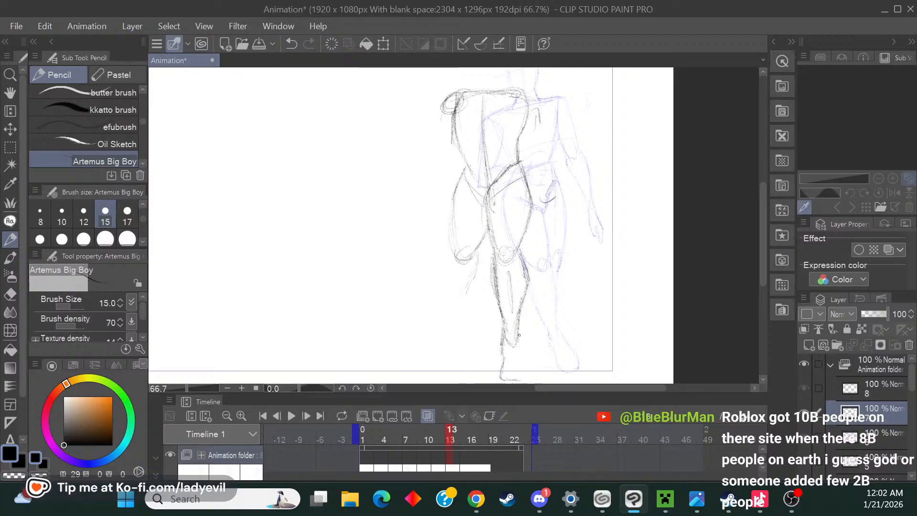
mouse_move(519, 335)
left_mouse_down()
mouse_move(525, 378)
mouse_move(517, 382)
left_mouse_up()
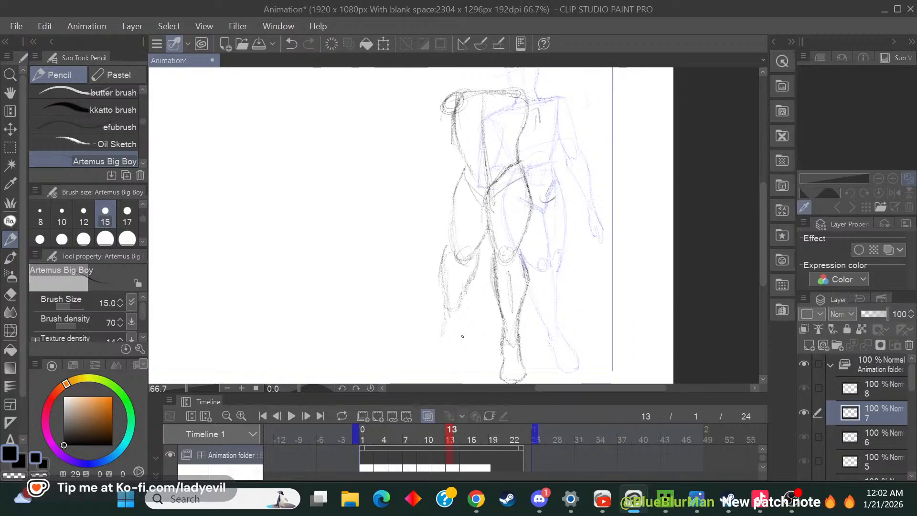
left_click_drag(444, 331, 454, 354)
left_click_drag(463, 328, 462, 306)
Erase the rounded shoulder joint and upper chest side with the Hard eraser, and redraw the chest side with the size 15 pencil.
left_click_drag(762, 256, 760, 210)
left_click(242, 388)
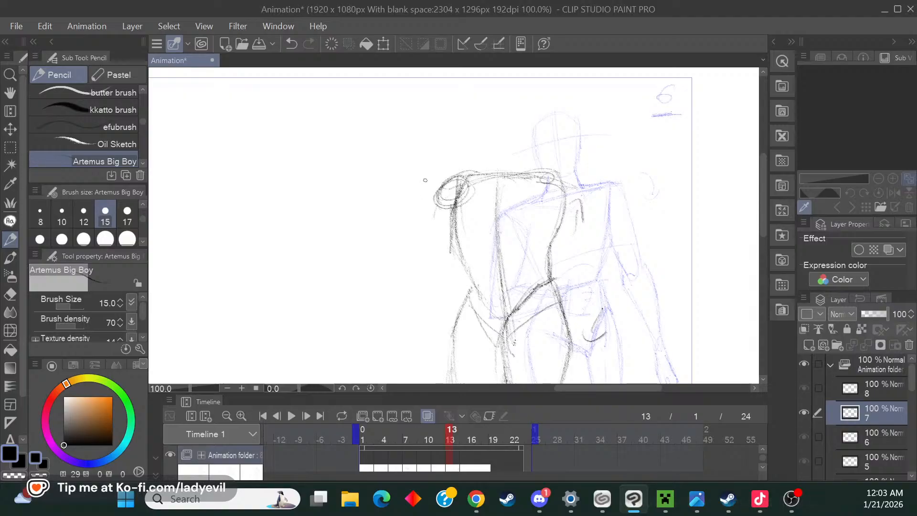
key("e")
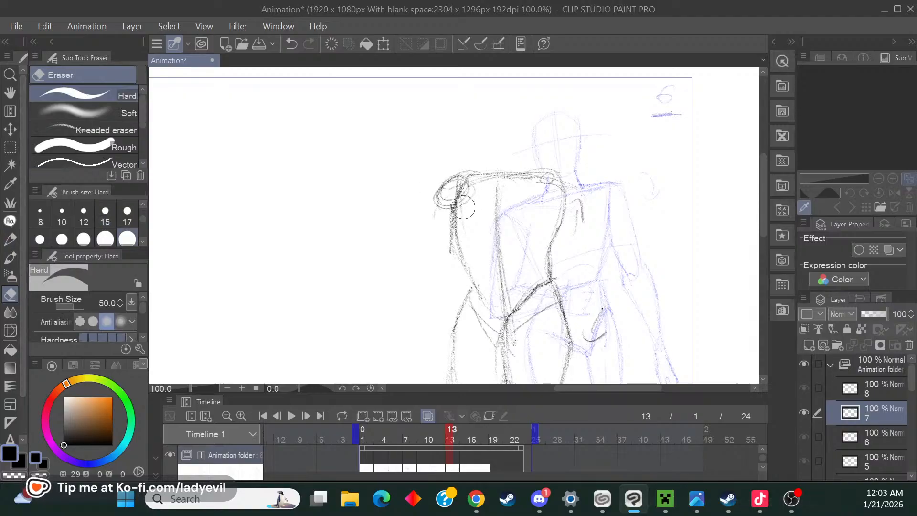
mouse_move(471, 207)
left_mouse_down()
mouse_move(454, 204)
mouse_move(451, 228)
left_mouse_up()
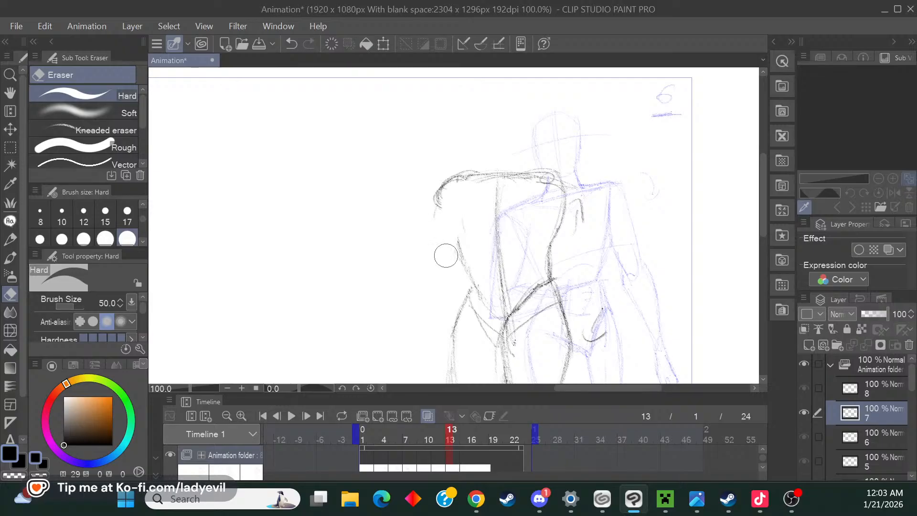
left_click(18, 233)
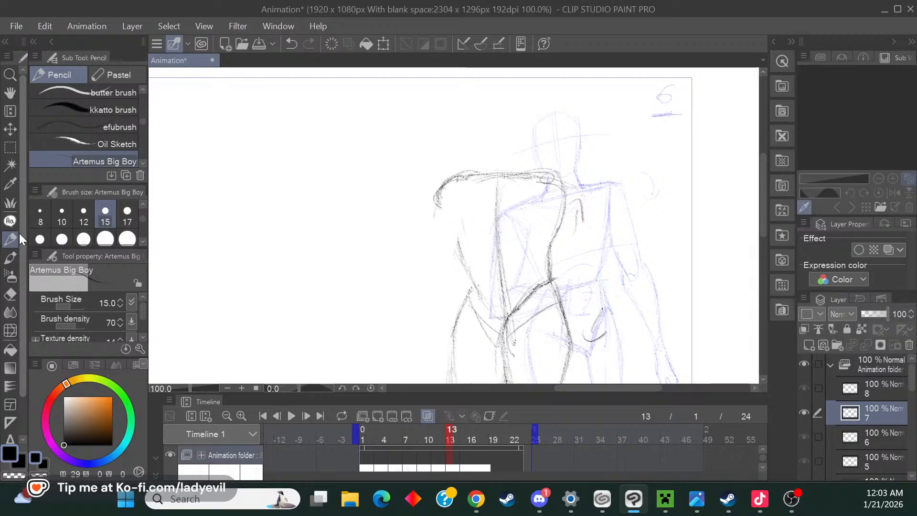
left_click_drag(455, 211, 458, 257)
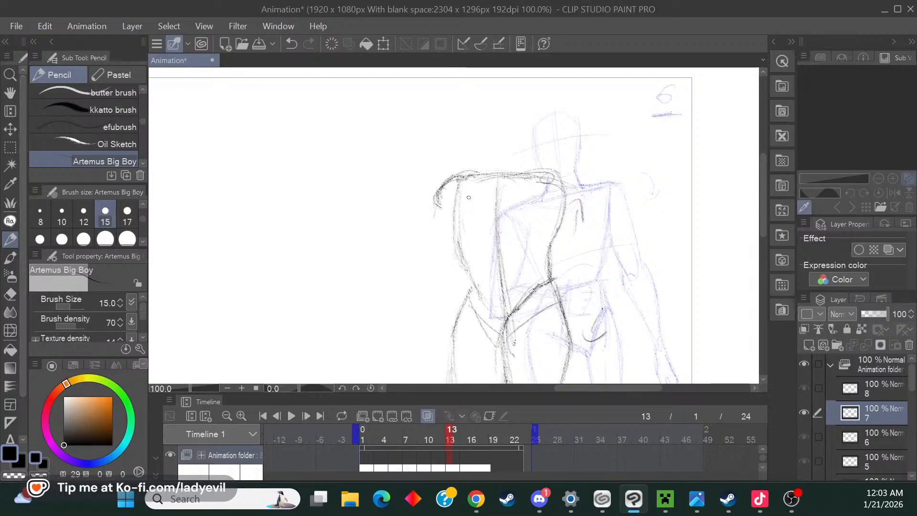
left_click_drag(452, 185, 448, 262)
Sketch the upper arm's outer contour down from the redrawn shoulder and curve it into a rounded elbow.
mouse_move(449, 175)
left_mouse_down()
mouse_move(432, 189)
mouse_move(431, 224)
left_mouse_up()
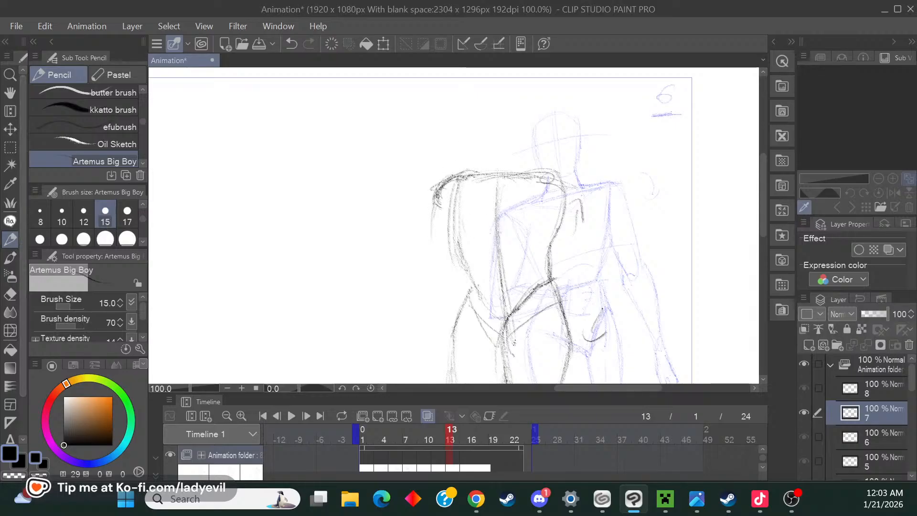
left_click_drag(435, 188, 422, 273)
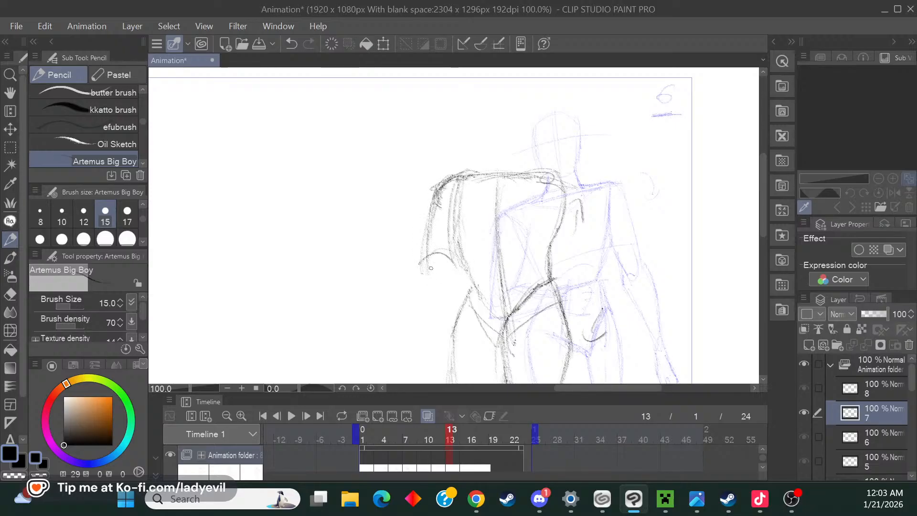
mouse_move(428, 263)
left_mouse_down()
mouse_move(423, 281)
mouse_move(470, 298)
left_mouse_up()
Firm up the bent elbow and forearm, and sketch the hand resting across the waist.
key("alt+Tab")
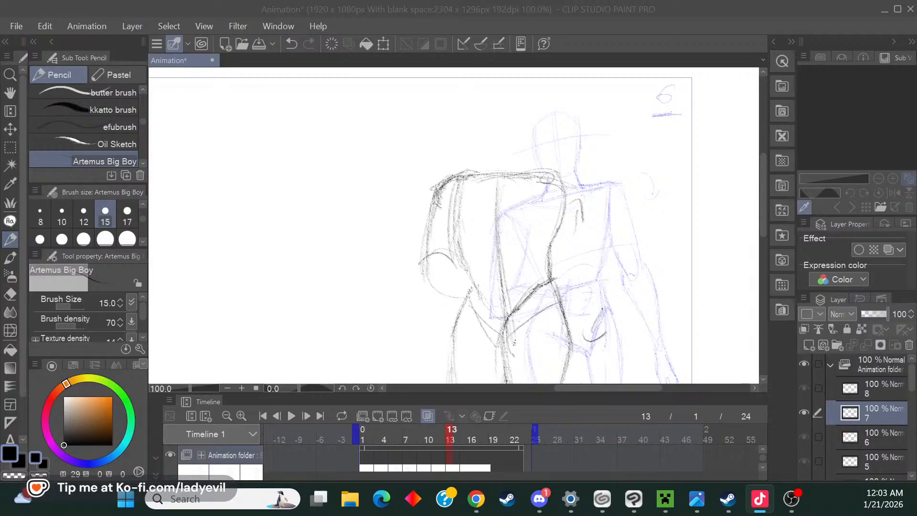
key("alt+Tab")
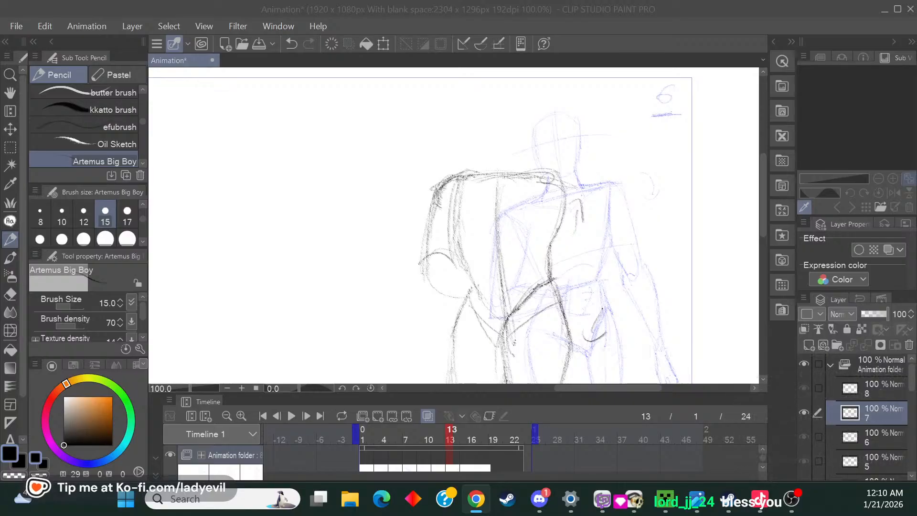
left_click_drag(420, 262, 420, 271)
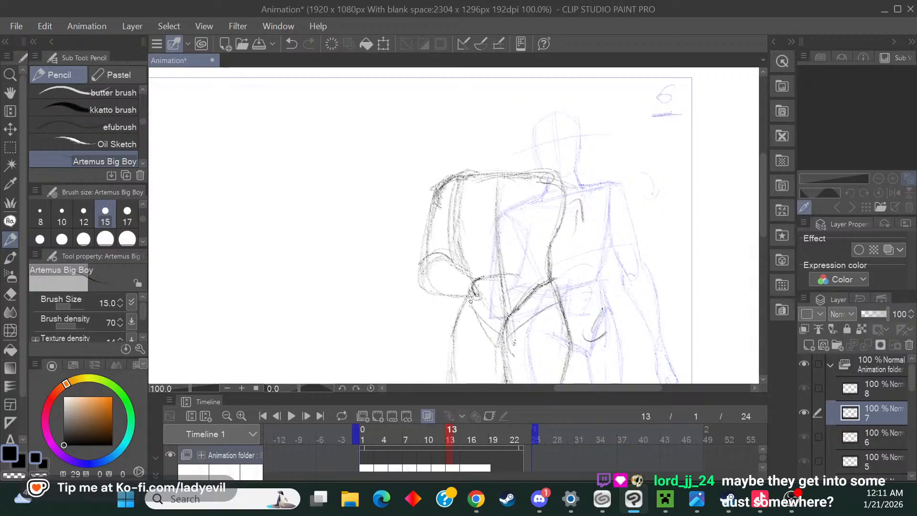
mouse_move(477, 295)
left_mouse_down()
mouse_move(498, 306)
mouse_move(512, 299)
mouse_move(502, 309)
left_mouse_up()
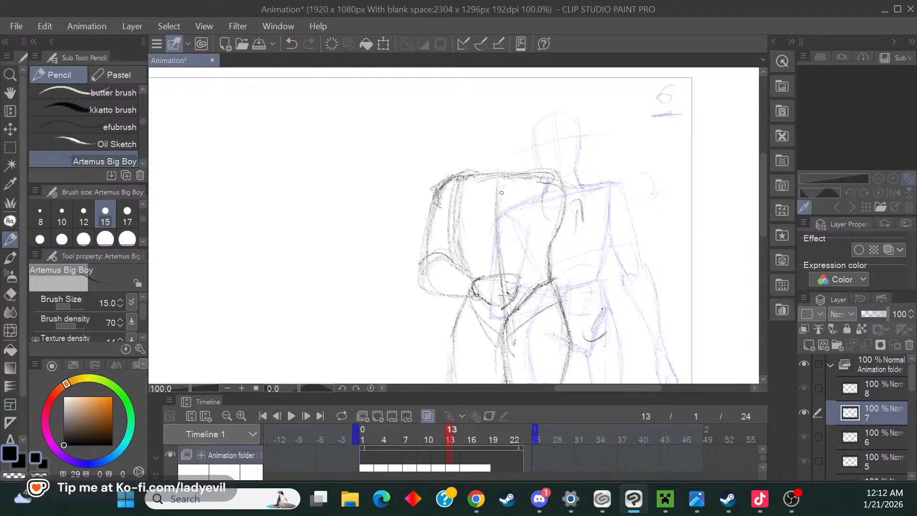
Sketch a curved neckline under the shoulder line and the opposite arm's contours rising outward from the chest side.
left_click_drag(483, 178, 515, 178)
left_click_drag(558, 228, 609, 161)
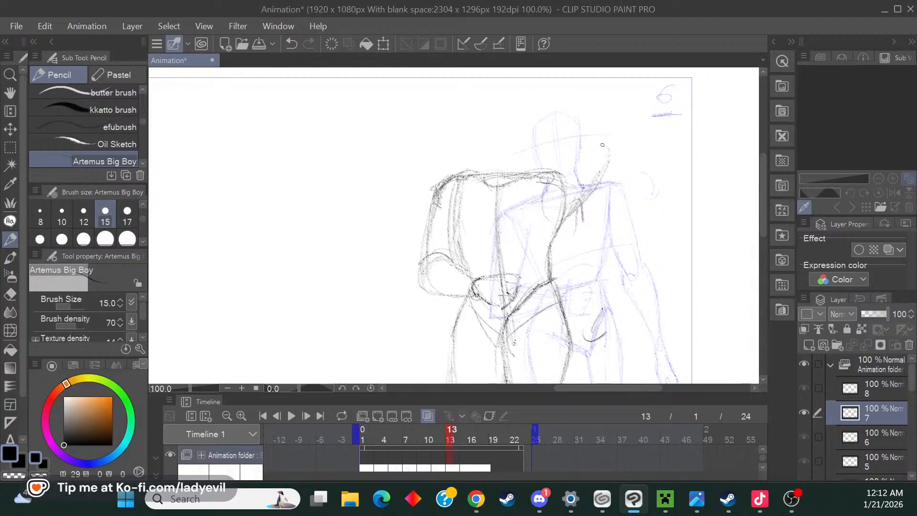
left_click_drag(565, 167, 587, 182)
mouse_move(610, 157)
left_mouse_down()
mouse_move(555, 171)
mouse_move(592, 145)
mouse_move(619, 154)
mouse_move(621, 144)
mouse_move(603, 166)
left_mouse_up()
Scale layer 7's sketch down slightly, reposition it closer to the onion-skinned figure, and apply the transformation.
left_click(383, 43)
left_click_drag(763, 233, 760, 258)
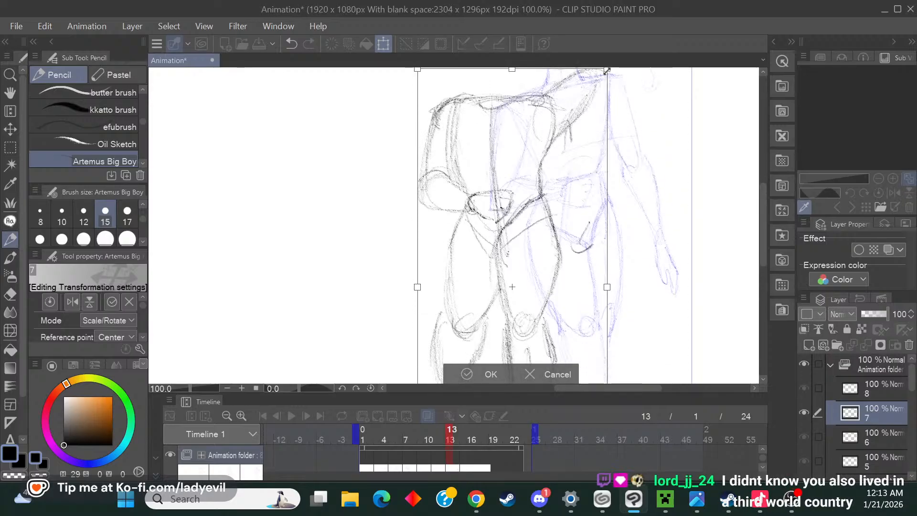
left_click_drag(607, 73, 595, 79)
left_click_drag(538, 256, 544, 238)
left_click_drag(540, 280, 538, 282)
left_click(500, 373)
left_click_drag(764, 255, 764, 228)
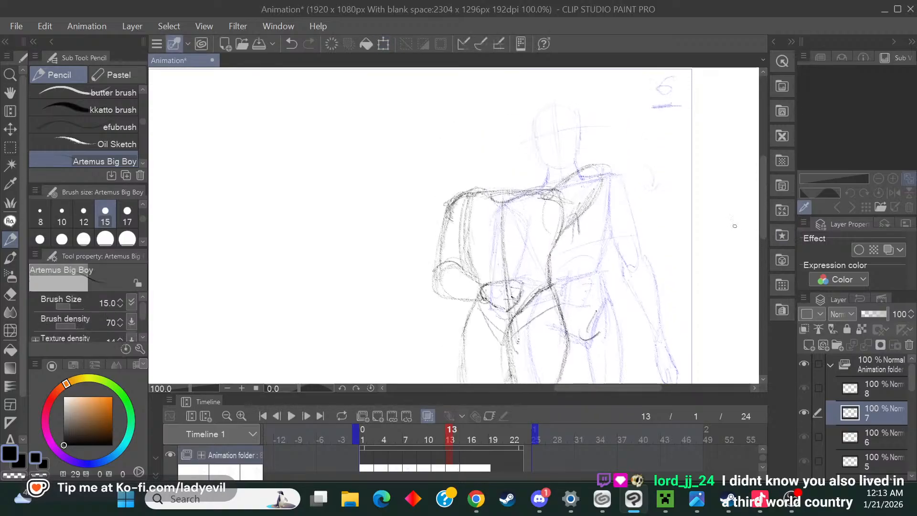
Erase the raised arm and adjoining chest side with the Hard eraser, and ready the pencil at size 10.
left_click(60, 218)
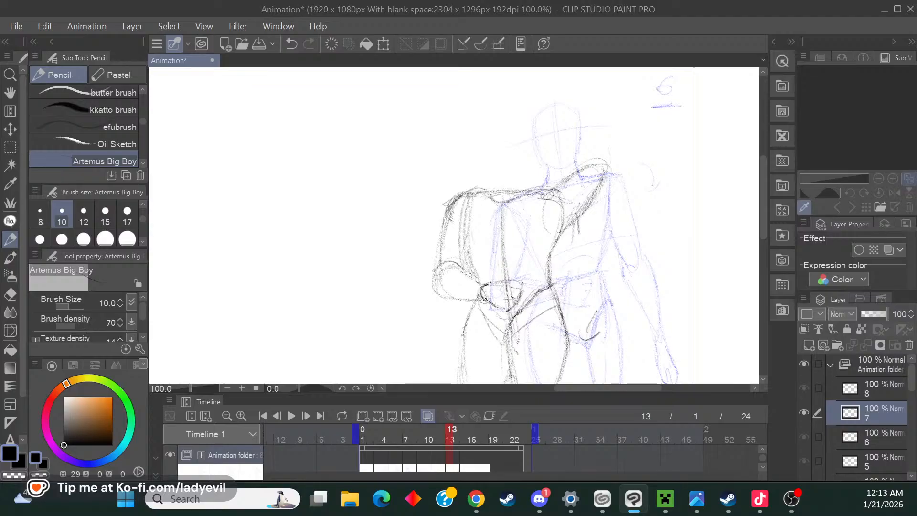
key("alt+Tab")
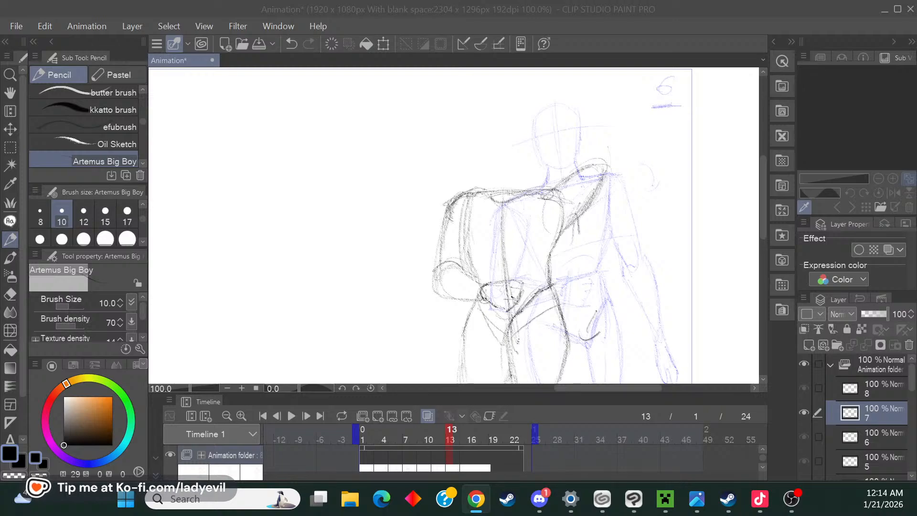
left_click(18, 295)
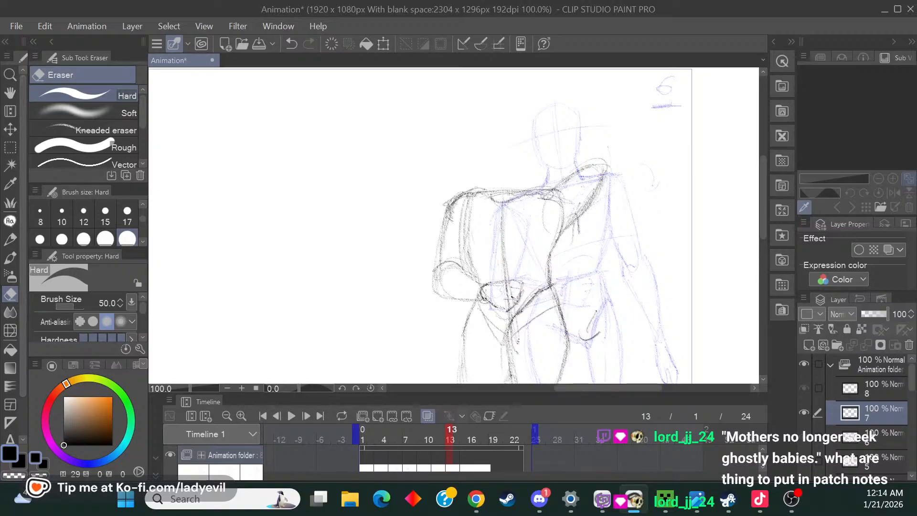
key("alt+Tab")
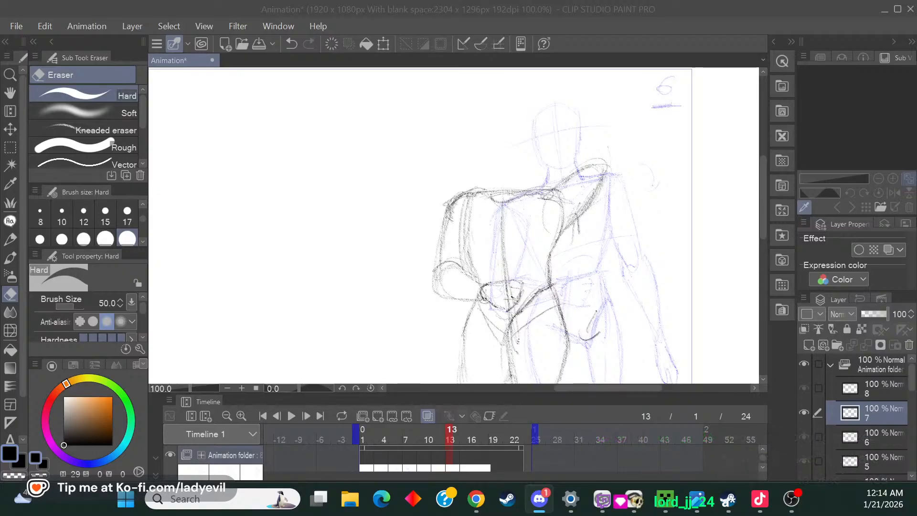
key("alt+Tab")
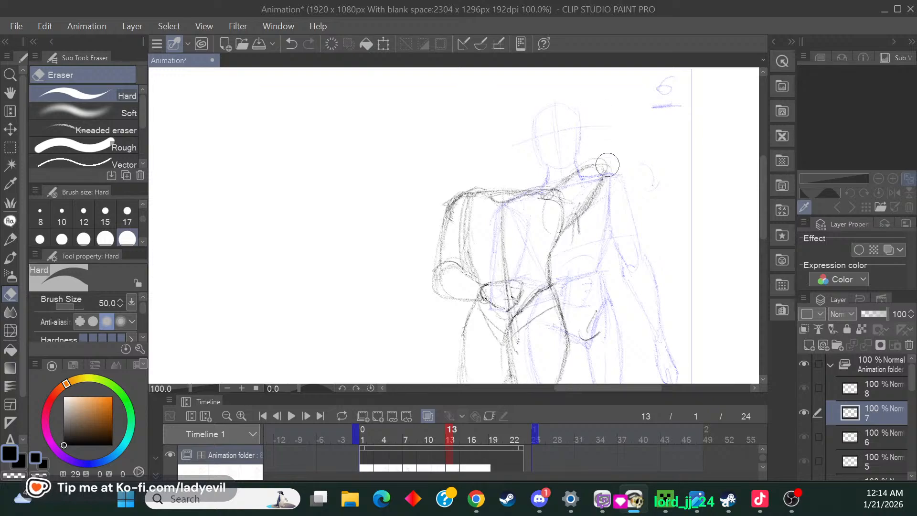
mouse_move(607, 164)
left_mouse_down()
mouse_move(568, 228)
mouse_move(610, 165)
mouse_move(564, 186)
mouse_move(557, 250)
mouse_move(571, 201)
left_mouse_up()
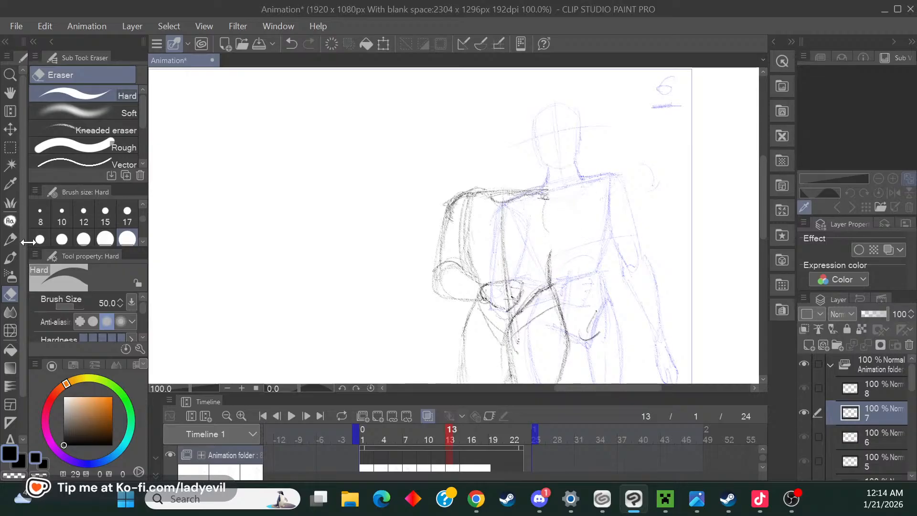
left_click(11, 239)
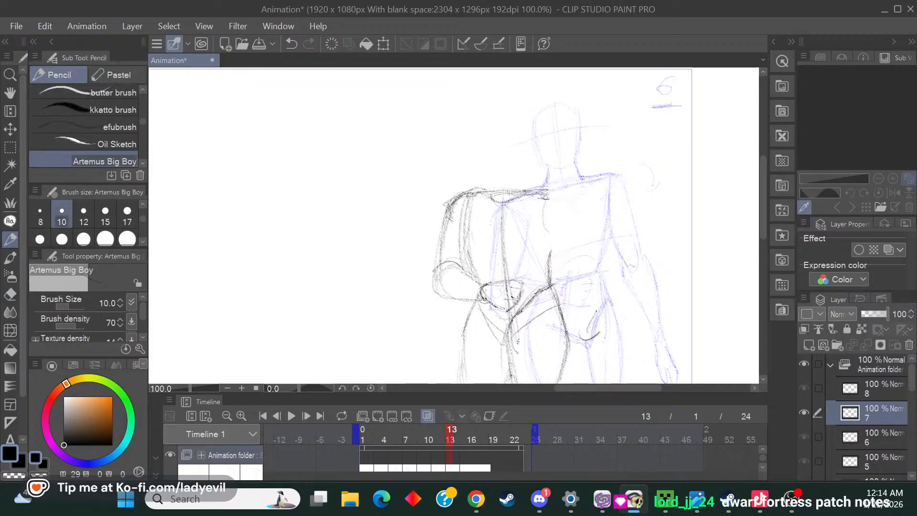
Sketch drawing 7's chest side and armpit, then the upper arm extending outward from the shoulder line to the elbow.
mouse_move(527, 203)
left_mouse_down()
mouse_move(559, 224)
mouse_move(547, 257)
left_mouse_up()
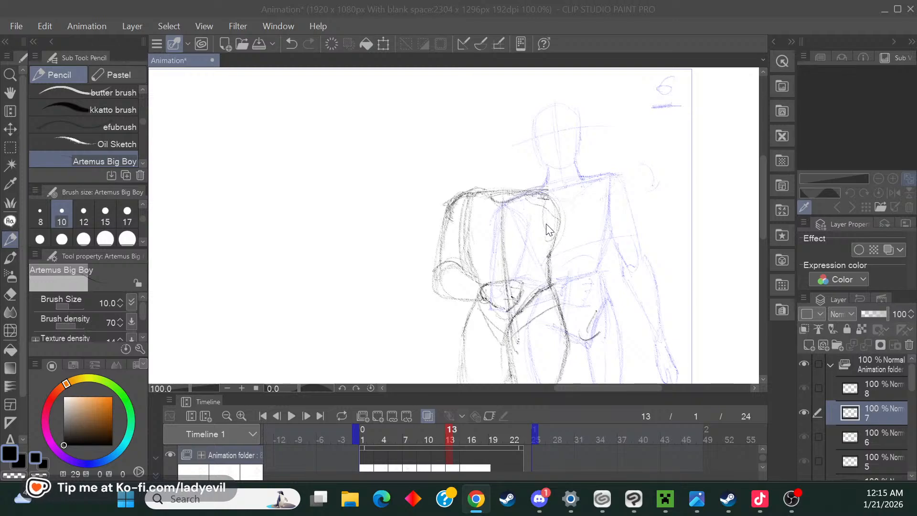
left_click_drag(565, 227, 560, 236)
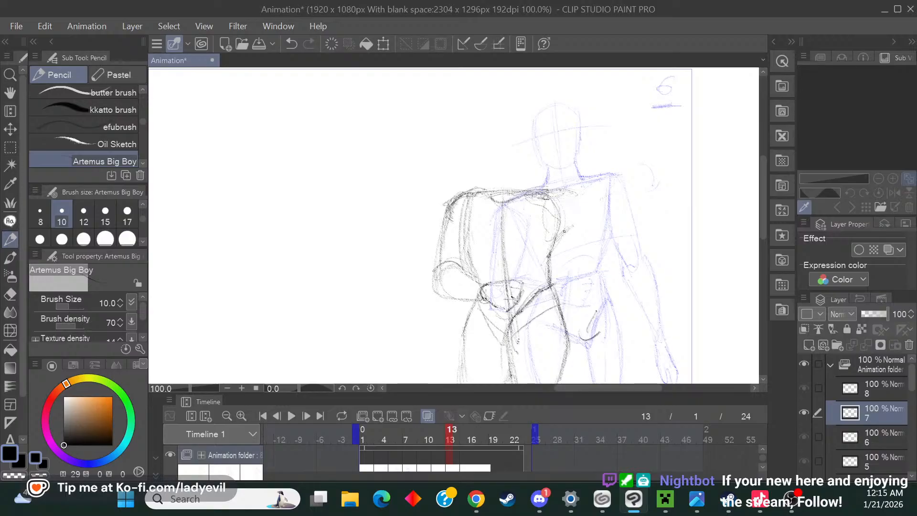
left_click_drag(557, 238, 605, 200)
mouse_move(574, 188)
left_mouse_down()
mouse_move(598, 190)
mouse_move(580, 220)
mouse_move(613, 184)
left_mouse_up()
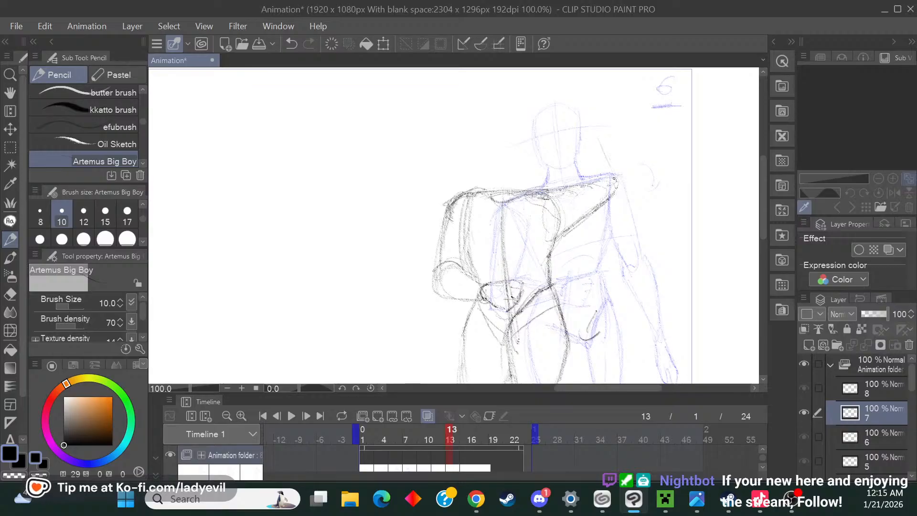
Try a raised forearm from the elbow up toward the head, and erase it with the Hard eraser.
left_click_drag(615, 179, 601, 144)
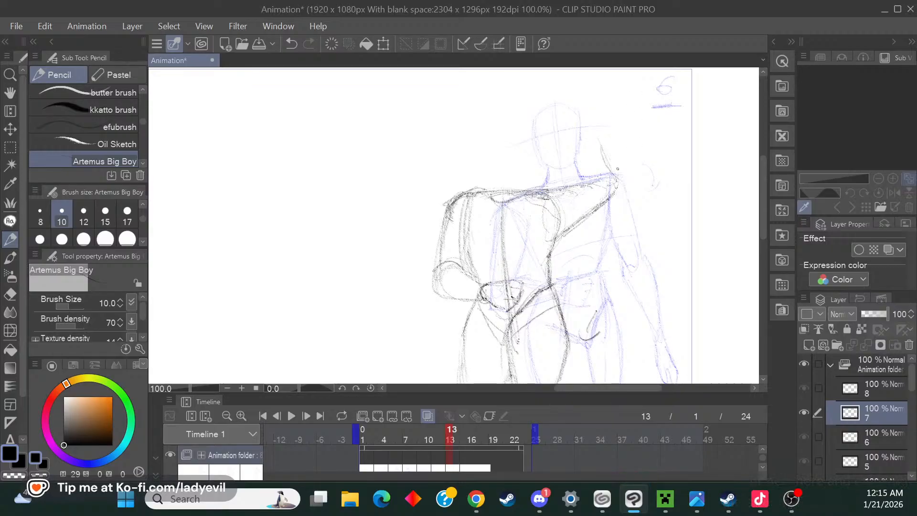
mouse_move(624, 185)
left_mouse_down()
mouse_move(609, 198)
mouse_move(613, 151)
left_mouse_up()
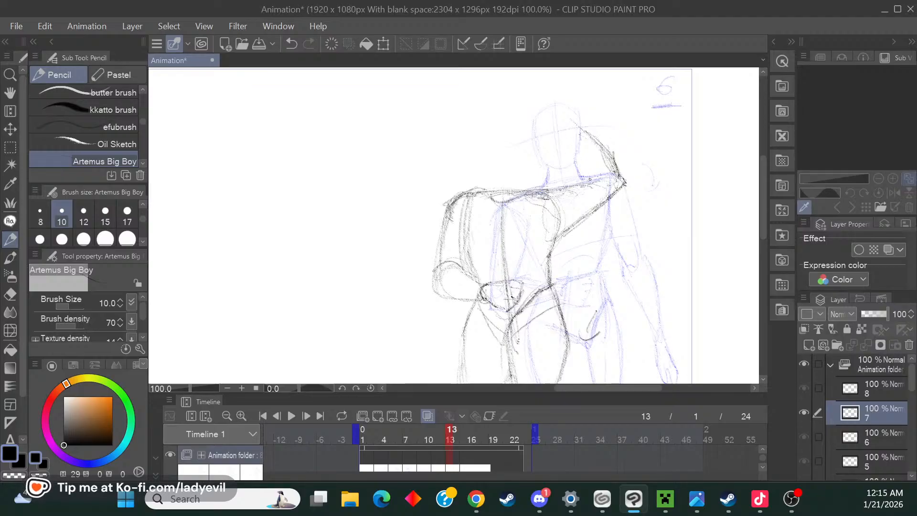
left_click_drag(582, 150, 587, 177)
mouse_move(569, 126)
left_mouse_down()
mouse_move(579, 152)
mouse_move(616, 143)
left_mouse_up()
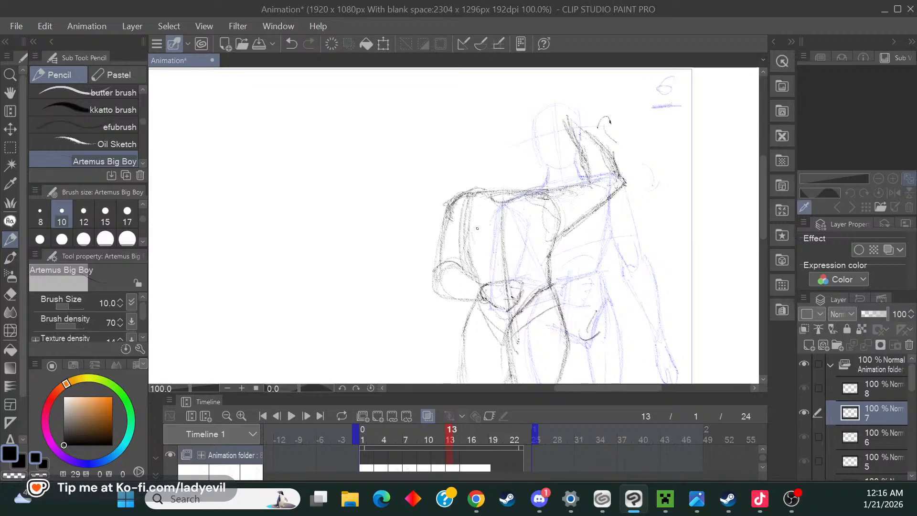
left_click(16, 290)
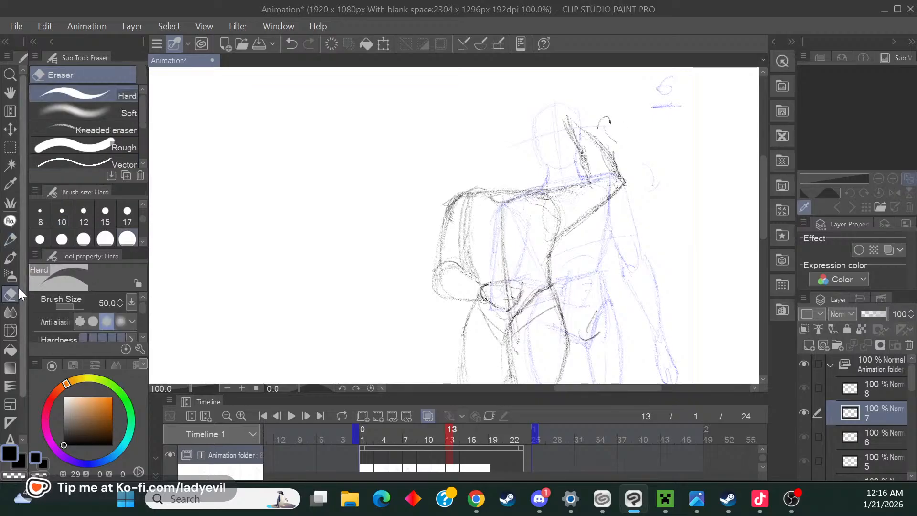
mouse_move(579, 110)
left_mouse_down()
mouse_move(554, 146)
mouse_move(593, 163)
mouse_move(586, 175)
mouse_move(577, 170)
mouse_move(629, 149)
left_mouse_up()
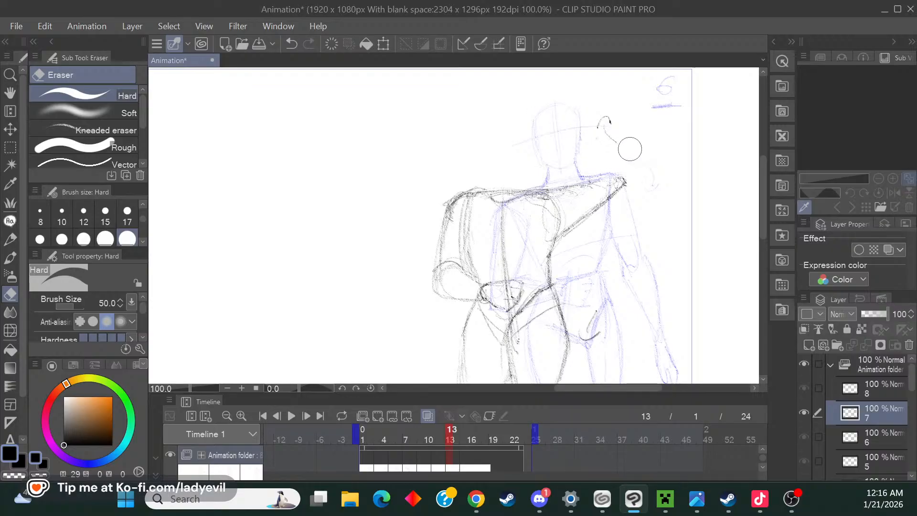
Redraw the raised forearm with the pencil at size 10, angling from the elbow inward and tapering to the wrist.
left_click(9, 240)
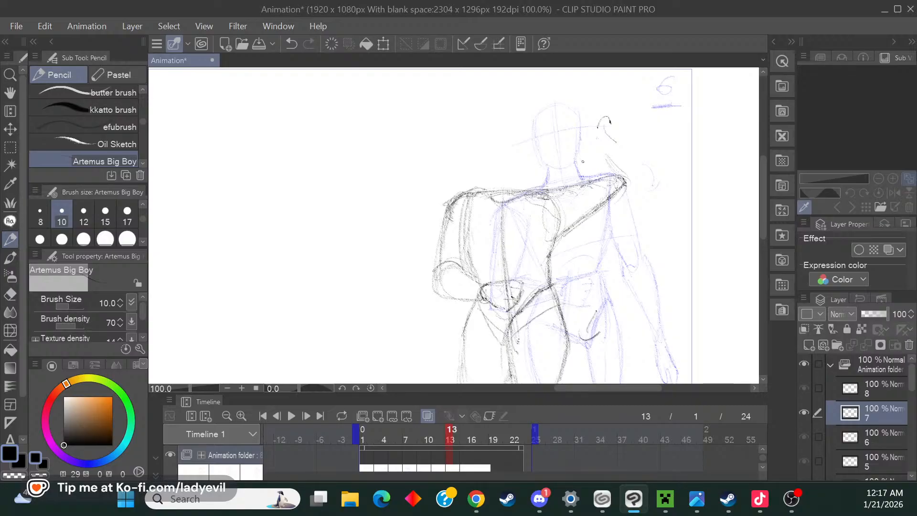
mouse_move(589, 165)
left_mouse_down()
mouse_move(626, 178)
mouse_move(608, 161)
mouse_move(624, 183)
left_mouse_up()
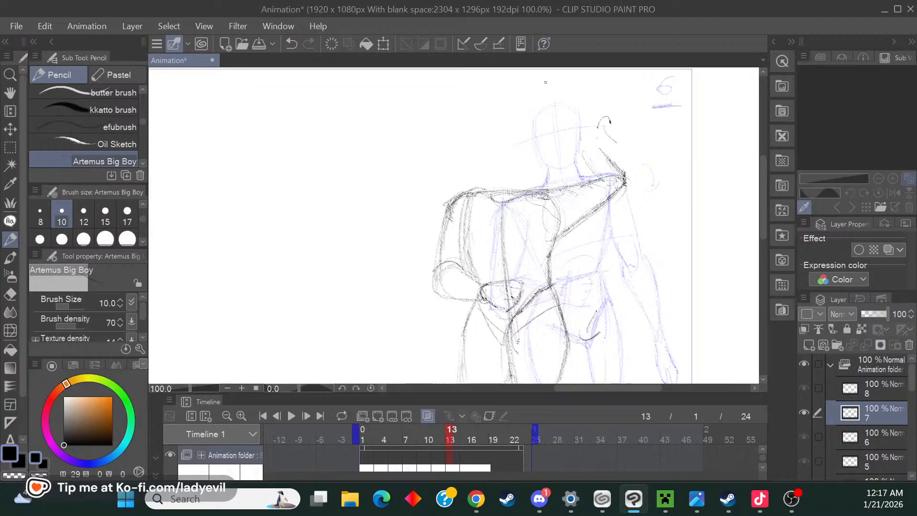
mouse_move(582, 138)
left_mouse_down()
mouse_move(615, 167)
mouse_move(588, 184)
mouse_move(581, 143)
mouse_move(596, 154)
left_mouse_up()
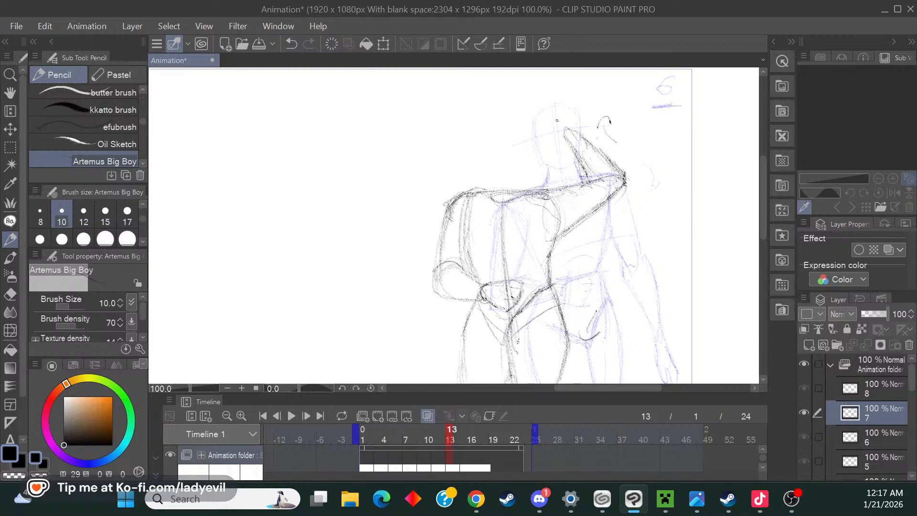
Sketch the wrist joint and the raised hand with its thumb and fingers at the forearm's end.
mouse_move(555, 111)
left_mouse_down()
mouse_move(561, 132)
mouse_move(578, 139)
left_mouse_up()
mouse_move(558, 133)
left_mouse_down()
mouse_move(551, 105)
mouse_move(575, 112)
mouse_move(571, 101)
mouse_move(580, 127)
left_mouse_up()
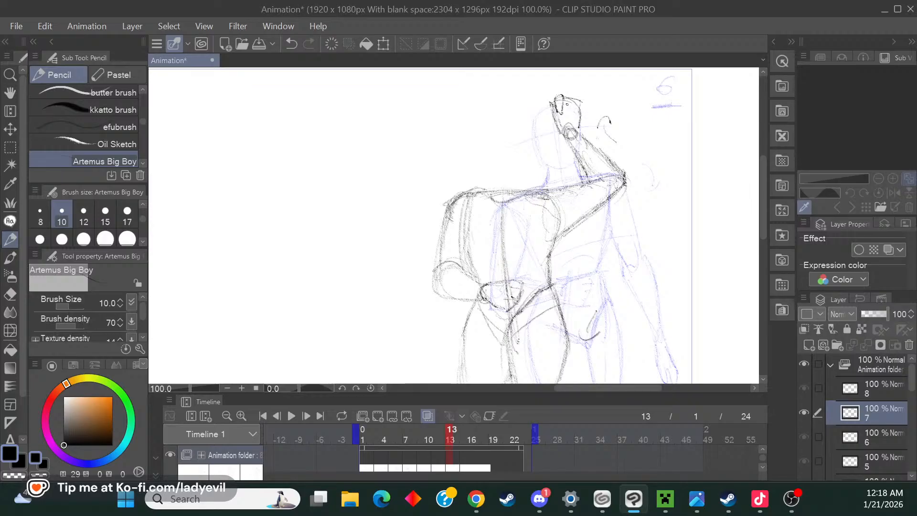
mouse_move(567, 103)
left_mouse_down()
mouse_move(573, 116)
mouse_move(583, 103)
left_mouse_up()
mouse_move(548, 115)
left_mouse_down()
mouse_move(544, 130)
mouse_move(536, 100)
mouse_move(550, 107)
left_mouse_up()
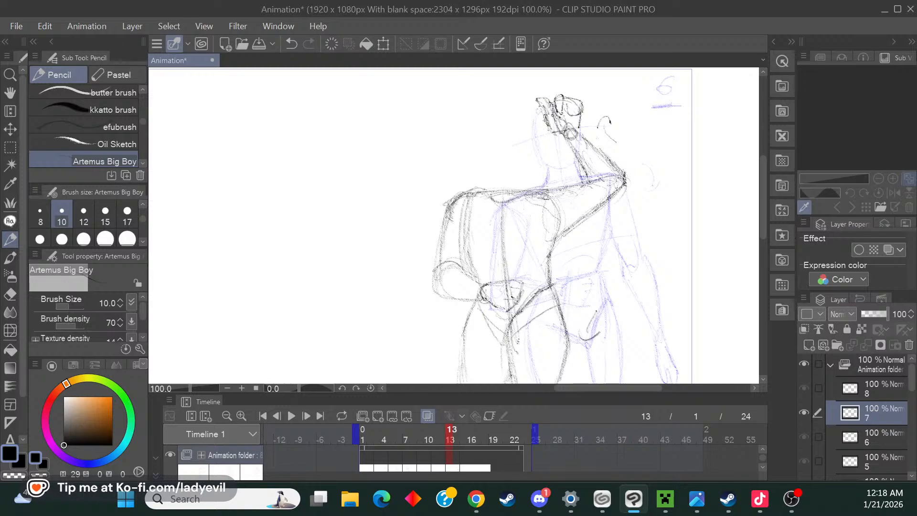
Sketch the neck above the shoulder line and the head oval with its vertical centre line and horizontal eye line.
scroll(764, 196, "down", 3)
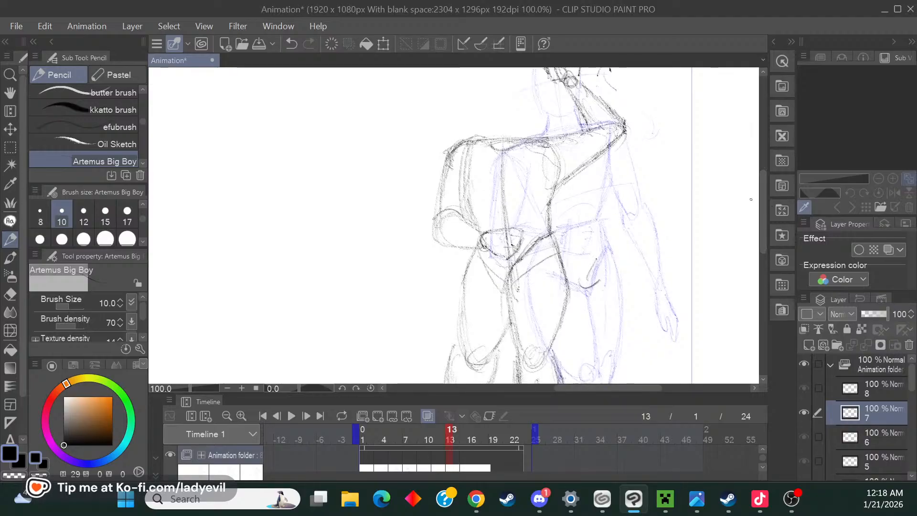
mouse_move(498, 126)
left_mouse_down()
mouse_move(489, 142)
mouse_move(519, 140)
left_mouse_up()
mouse_move(520, 139)
left_mouse_down()
mouse_move(570, 133)
mouse_move(561, 137)
left_mouse_up()
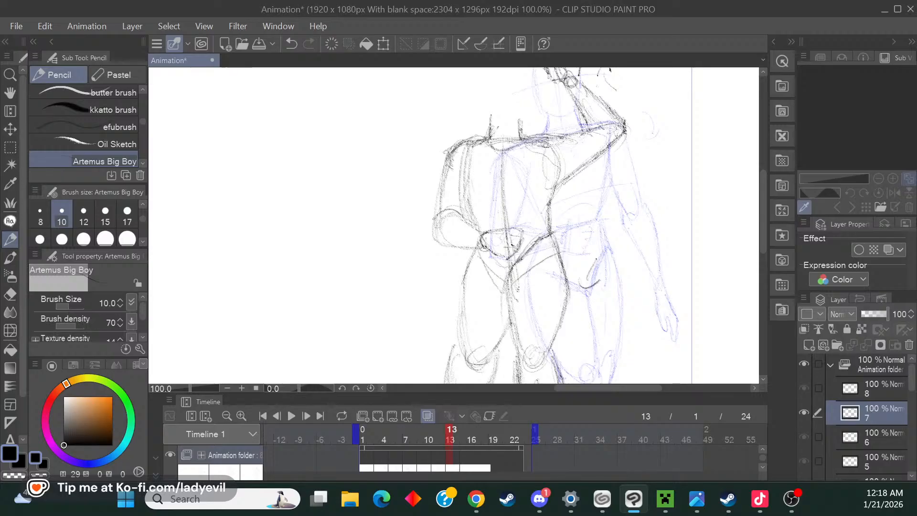
scroll(759, 197, "up", 2)
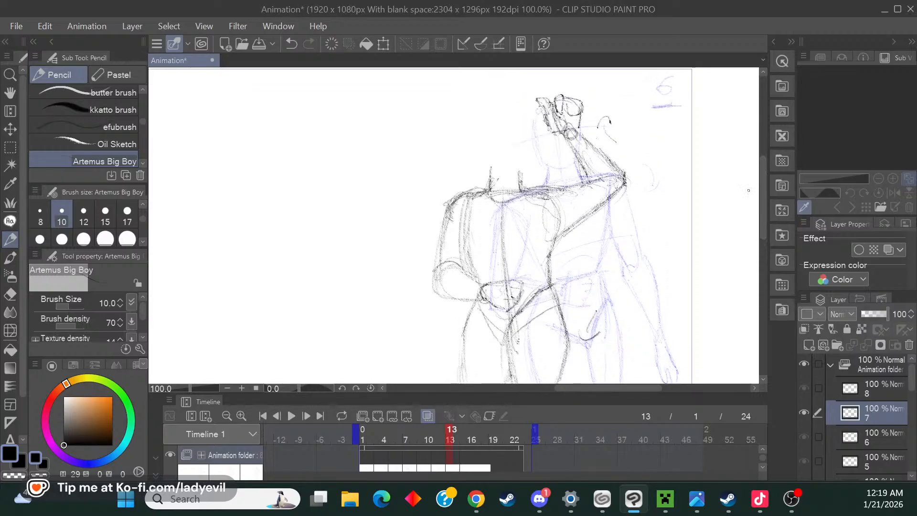
left_click_drag(490, 188, 492, 168)
mouse_move(481, 119)
left_mouse_down()
mouse_move(483, 148)
mouse_move(499, 178)
mouse_move(513, 172)
mouse_move(485, 115)
mouse_move(501, 104)
mouse_move(522, 121)
mouse_move(526, 154)
mouse_move(504, 178)
left_mouse_up()
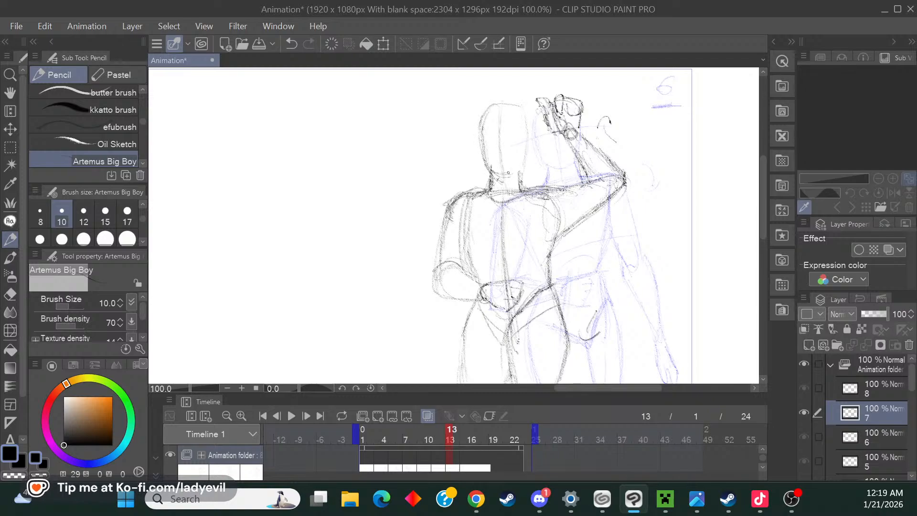
mouse_move(443, 135)
left_mouse_down()
mouse_move(429, 137)
mouse_move(526, 138)
left_mouse_up()
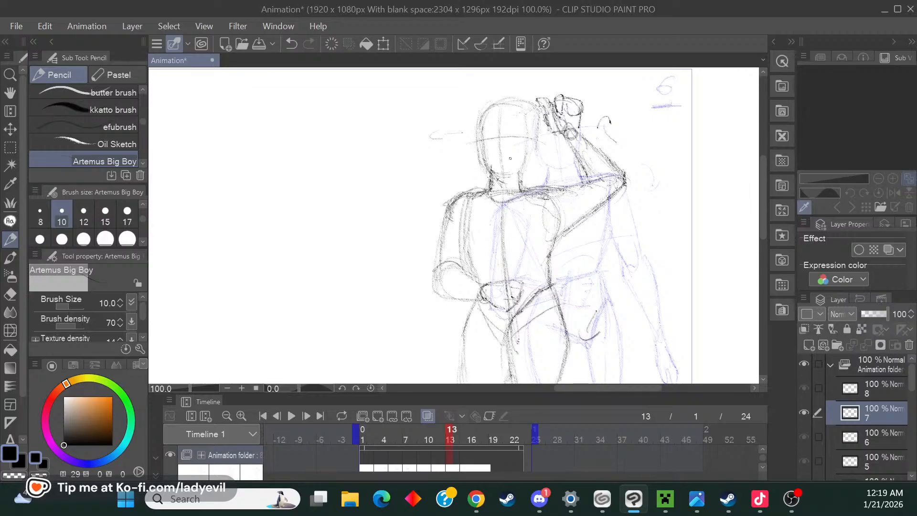
Scale layer 7's whole figure down slightly, move it over the onion-skinned figure, and apply the transformation.
left_click_drag(763, 185, 759, 247)
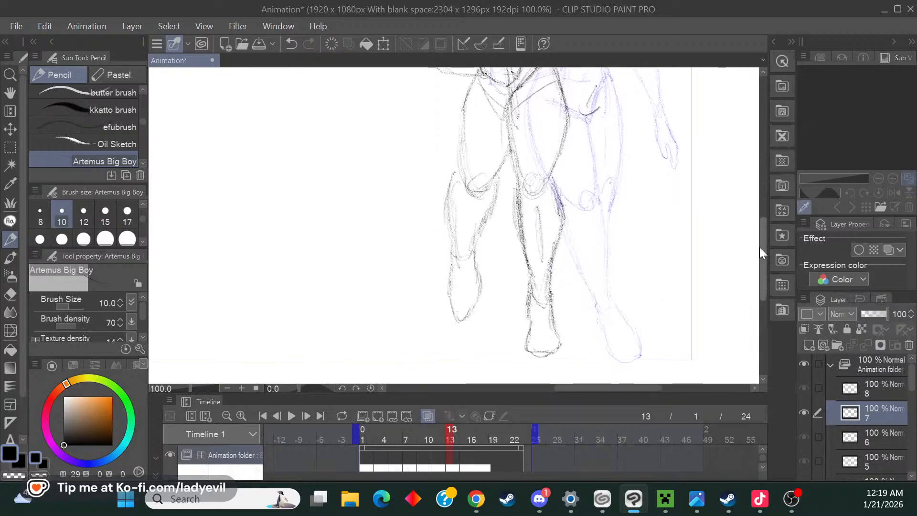
left_click(228, 389)
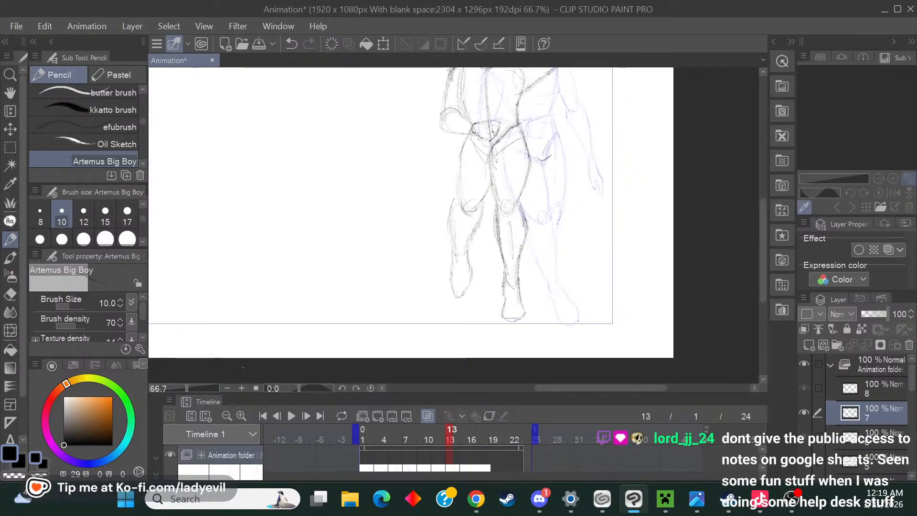
mouse_move(763, 246)
left_mouse_down()
mouse_move(763, 217)
mouse_move(743, 219)
left_mouse_up()
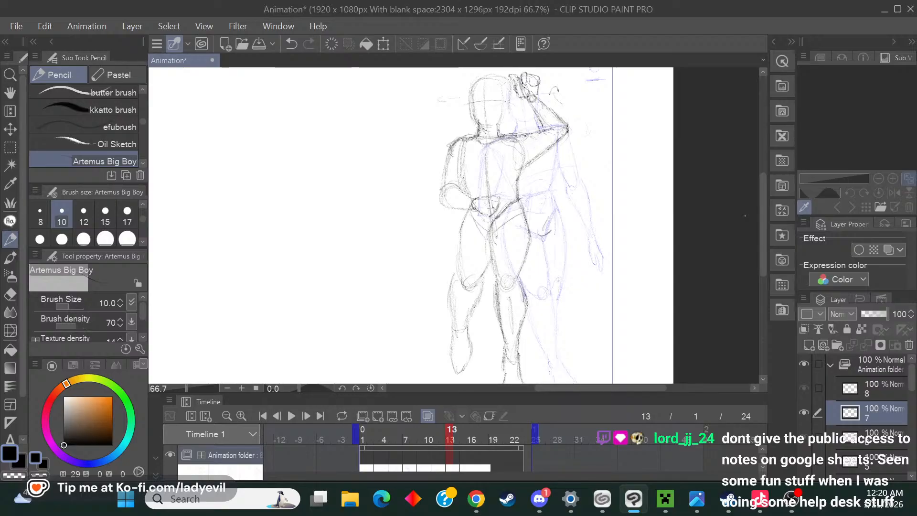
left_click(383, 43)
left_click_drag(569, 78, 568, 81)
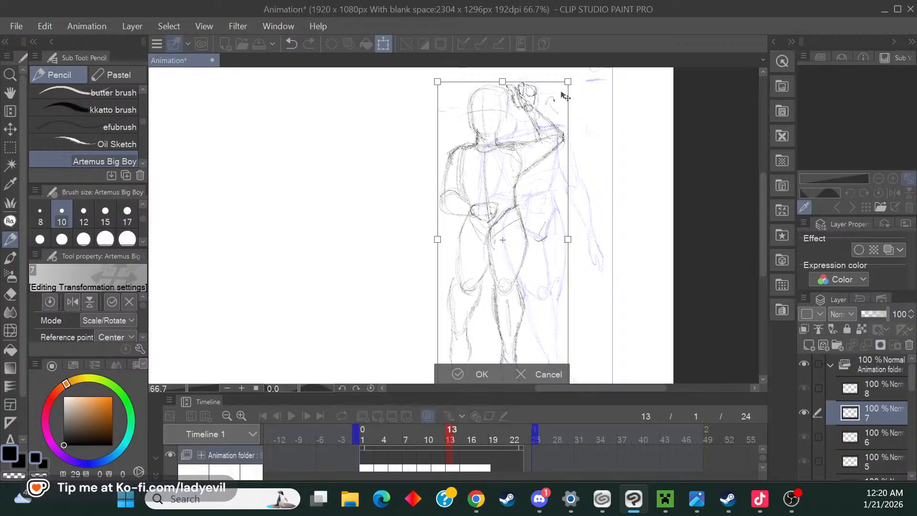
mouse_move(528, 263)
left_mouse_down()
mouse_move(505, 261)
mouse_move(517, 256)
left_mouse_up()
left_click_drag(558, 73, 553, 88)
left_click_drag(506, 252, 510, 243)
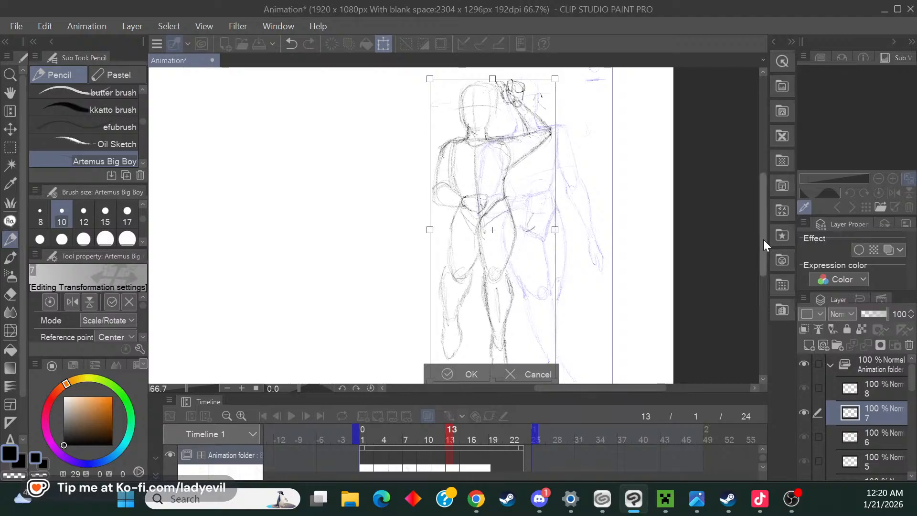
mouse_move(763, 239)
left_mouse_down()
mouse_move(761, 268)
mouse_move(758, 224)
left_mouse_up()
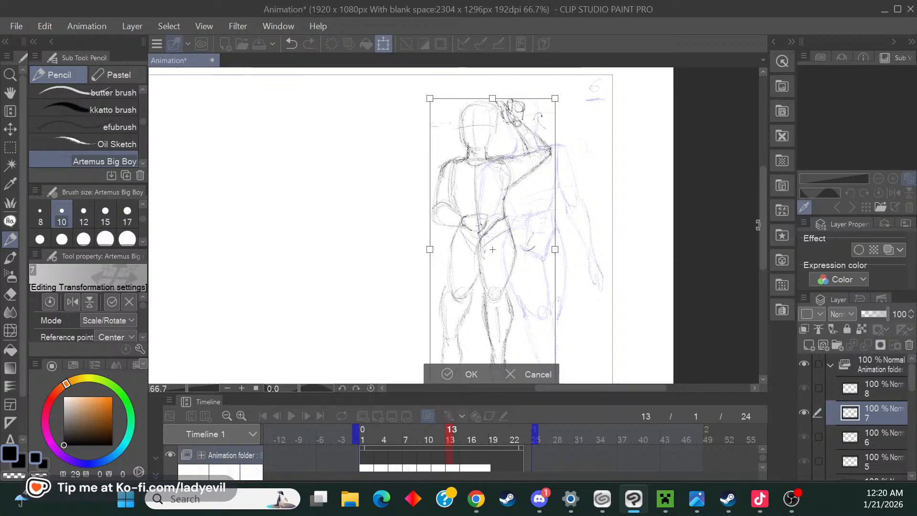
mouse_move(522, 220)
left_mouse_down()
mouse_move(547, 220)
mouse_move(565, 195)
mouse_move(562, 209)
left_mouse_up()
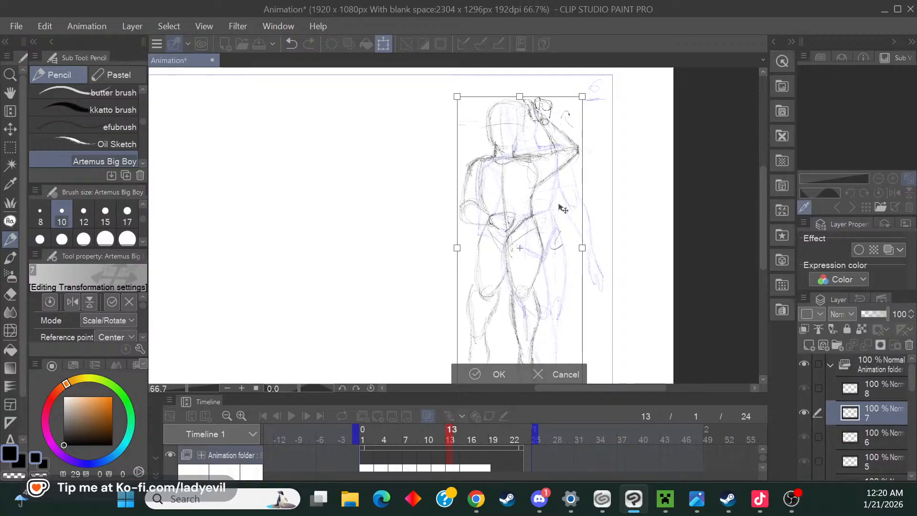
left_click(498, 375)
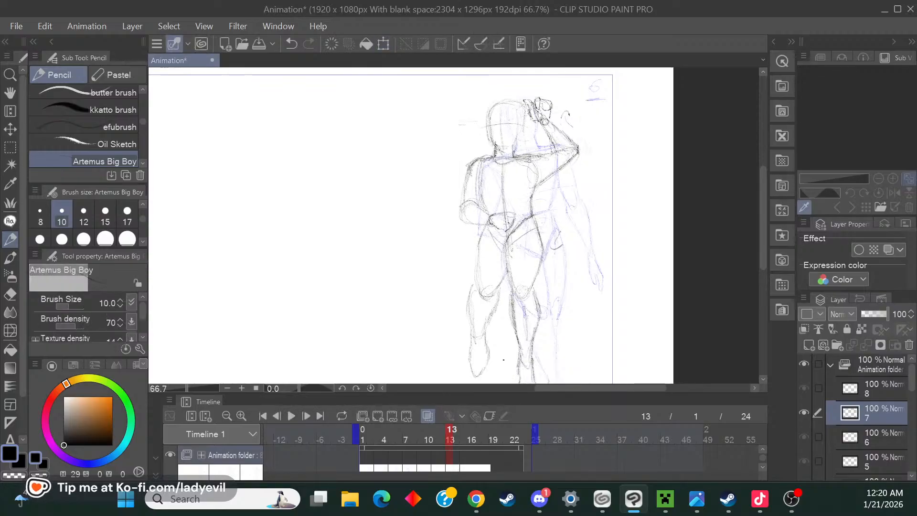
Mark the drawing number in the frame's upper corner and switch to drawing 8.
mouse_move(591, 83)
left_mouse_down()
mouse_move(605, 81)
mouse_move(593, 92)
mouse_move(606, 80)
mouse_move(605, 99)
mouse_move(592, 90)
left_mouse_up()
left_click(878, 384)
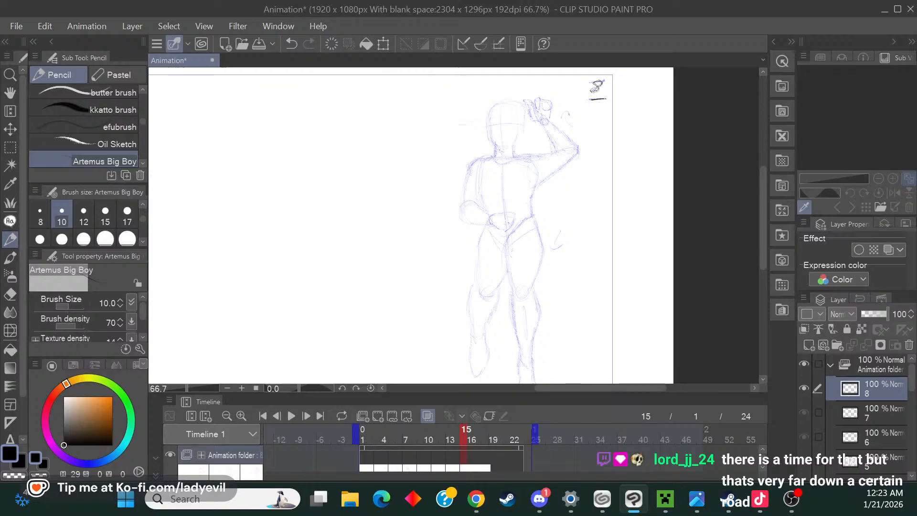
key("alt+Tab")
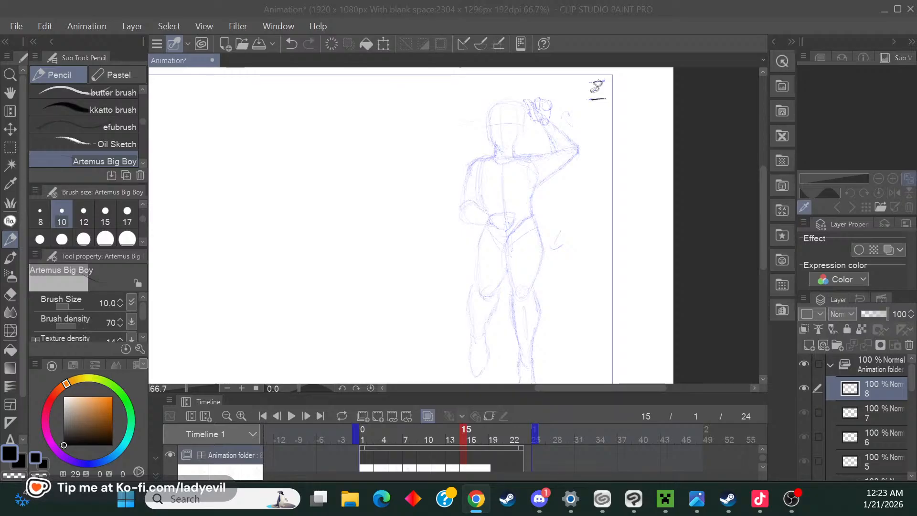
Set the pencil's brush size to 15 and sketch drawing 8's shoulder line curving down into the torso's outer side.
left_click(242, 388)
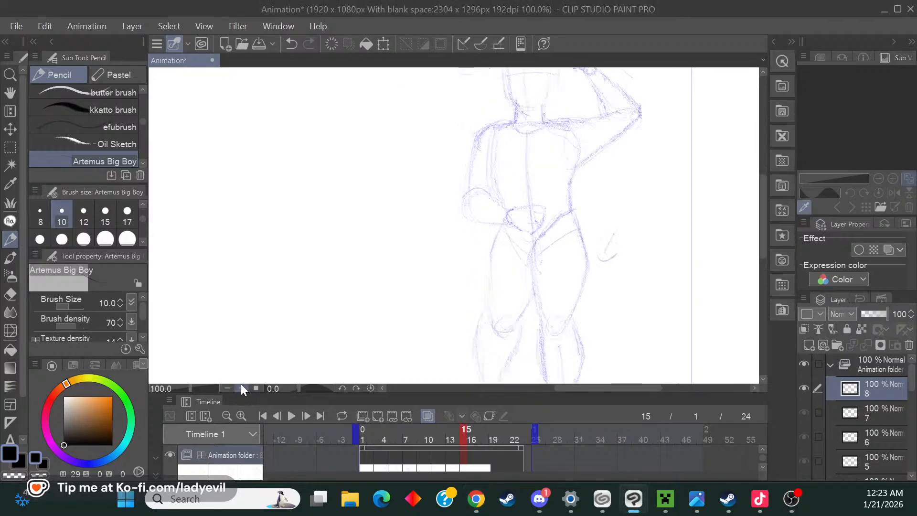
left_click(104, 213)
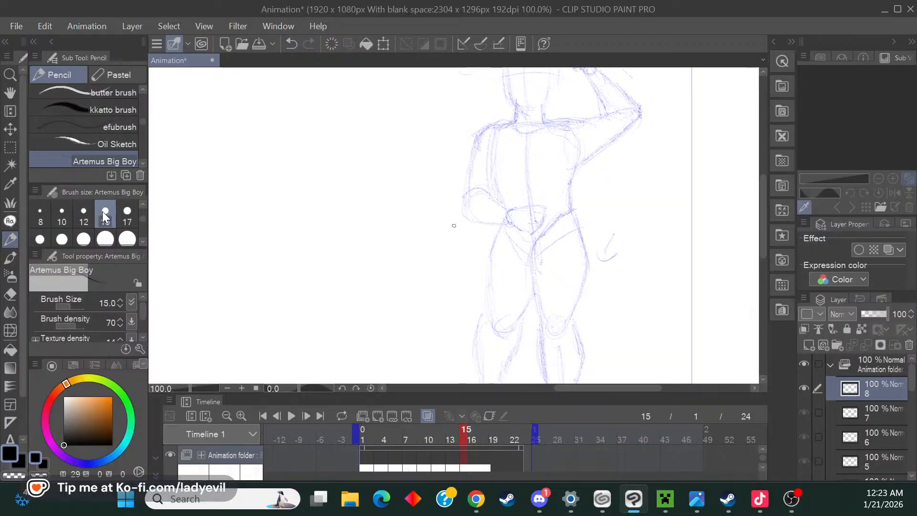
mouse_move(763, 246)
left_mouse_down()
mouse_move(763, 228)
mouse_move(761, 243)
left_mouse_up()
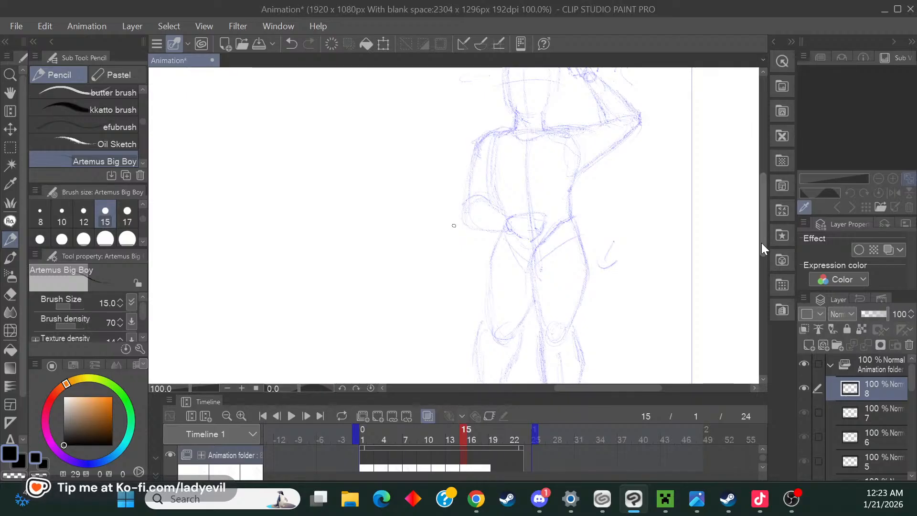
left_click_drag(761, 230, 764, 225)
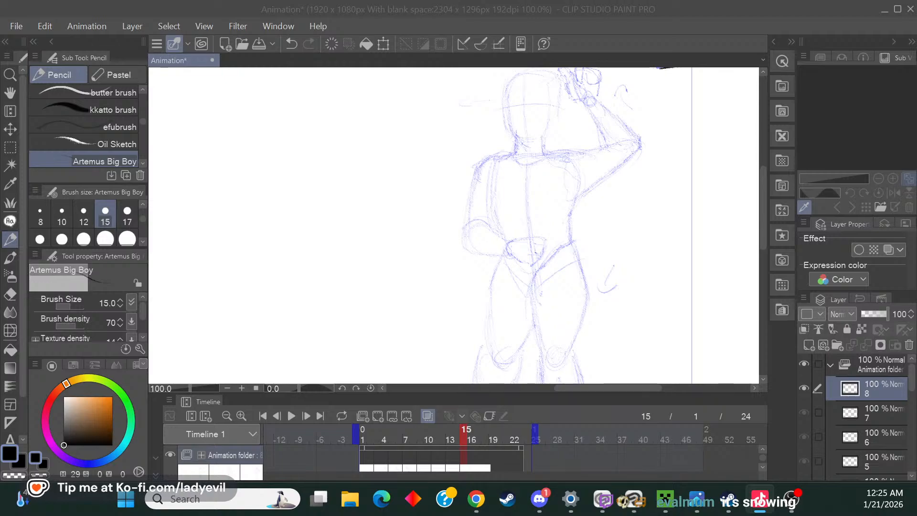
key("alt+Tab")
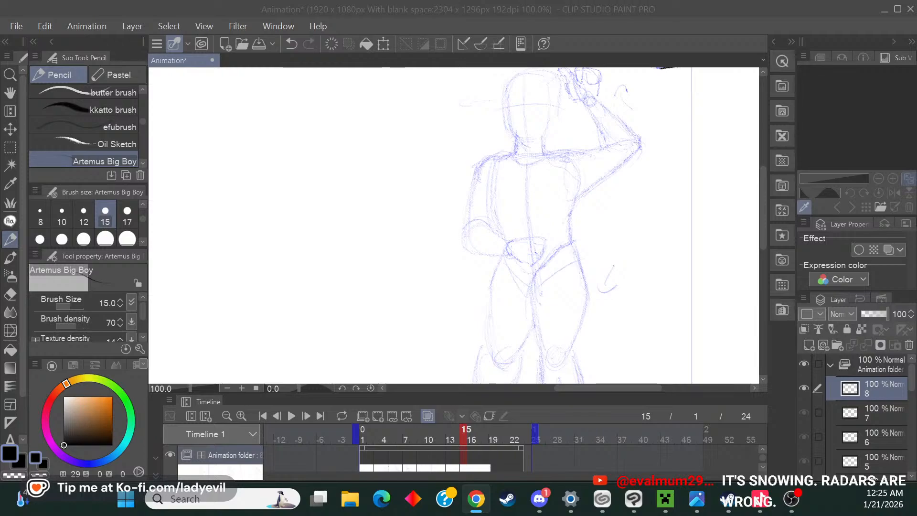
left_click_drag(491, 155, 424, 176)
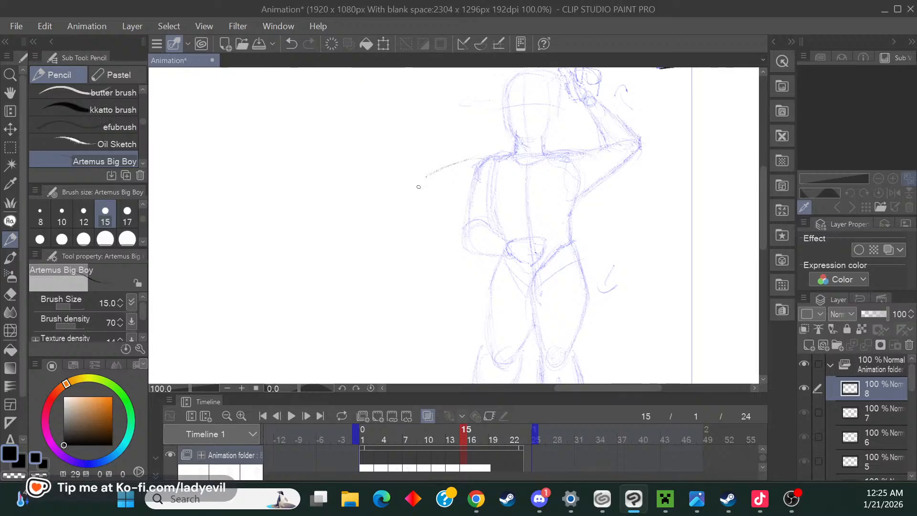
mouse_move(419, 173)
left_mouse_down()
mouse_move(518, 151)
mouse_move(526, 162)
left_mouse_up()
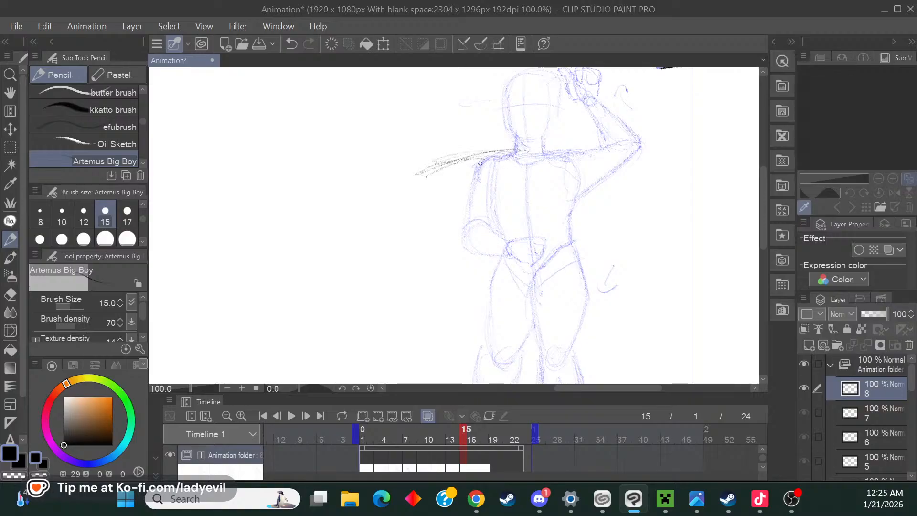
mouse_move(456, 160)
left_mouse_down()
mouse_move(439, 169)
mouse_move(416, 241)
left_mouse_up()
left_click_drag(419, 177, 475, 152)
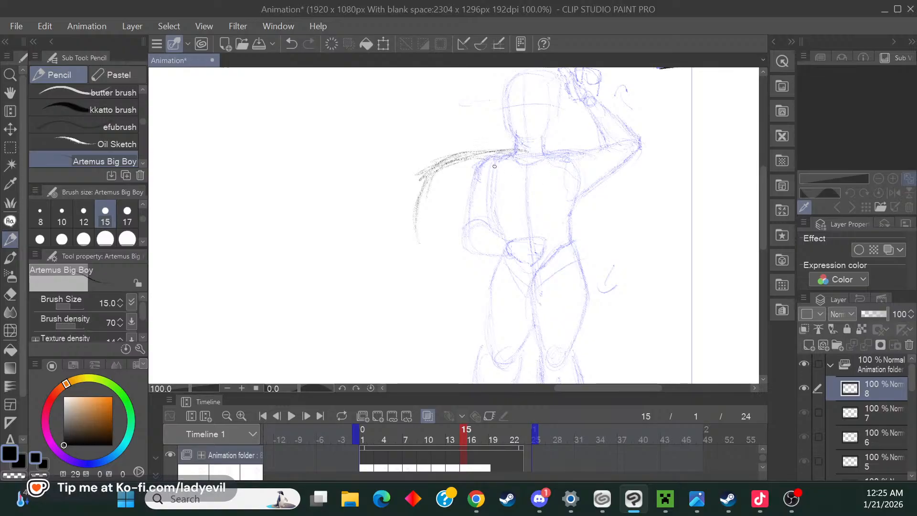
Sketch the torso's inner side, extend both side contours into a slanted lower edge, and add an oval beneath the neck.
left_click_drag(545, 195, 548, 211)
mouse_move(547, 162)
left_mouse_down()
mouse_move(554, 212)
mouse_move(519, 276)
left_mouse_up()
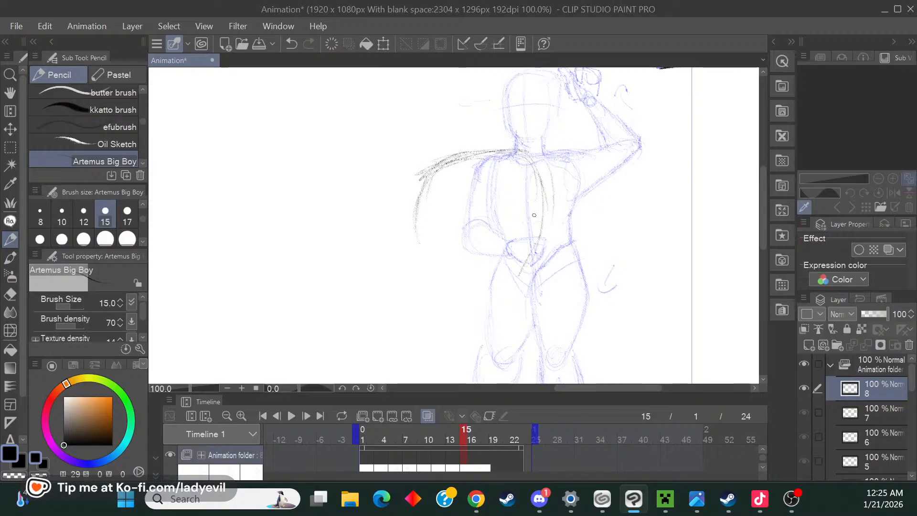
left_click_drag(454, 165, 417, 219)
left_click_drag(429, 184, 423, 265)
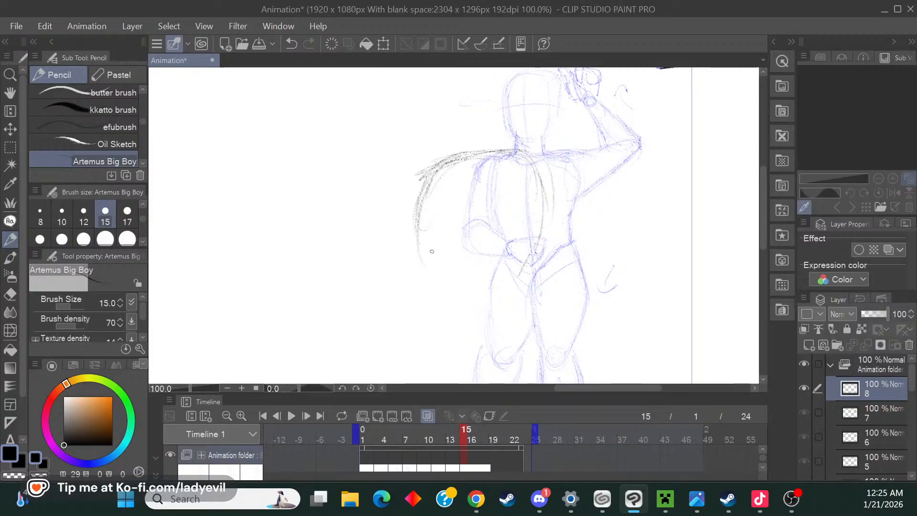
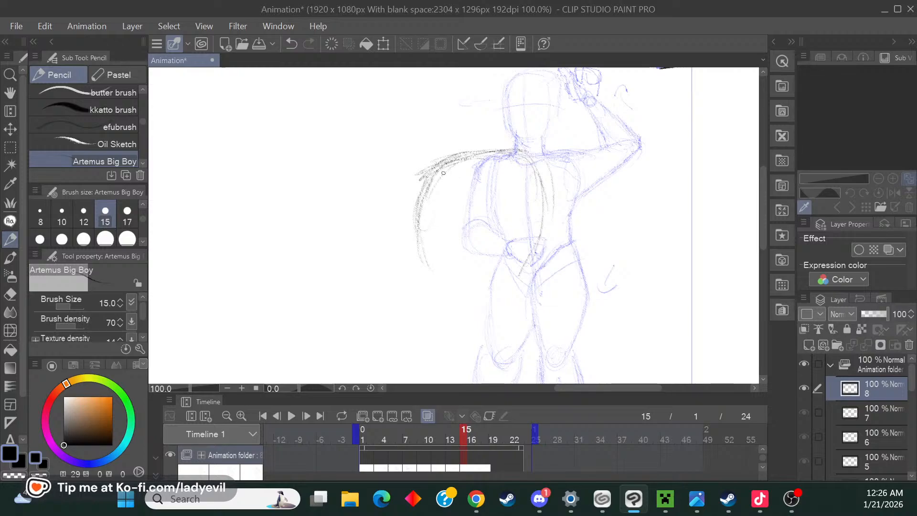
mouse_move(423, 177)
left_mouse_down()
mouse_move(421, 257)
mouse_move(415, 244)
mouse_move(447, 313)
left_mouse_up()
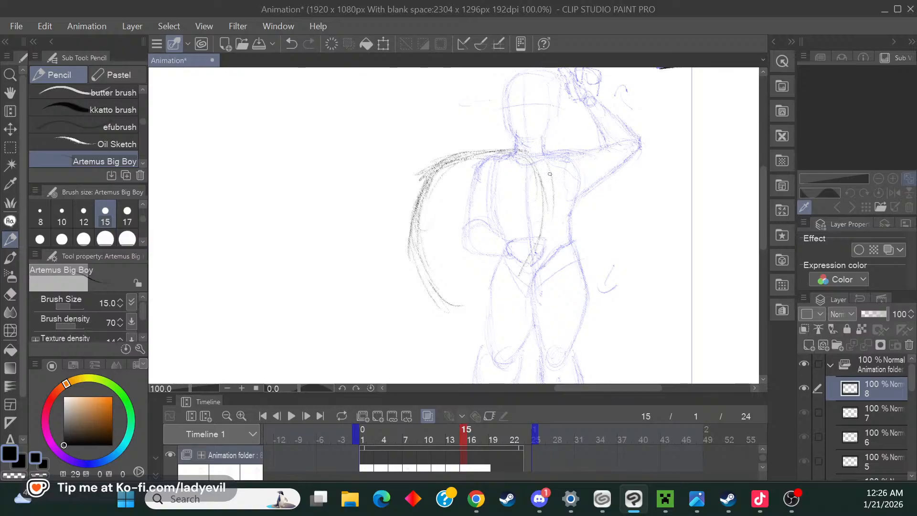
left_click_drag(539, 174, 521, 271)
mouse_move(540, 223)
left_mouse_down()
mouse_move(524, 292)
mouse_move(514, 290)
left_mouse_up()
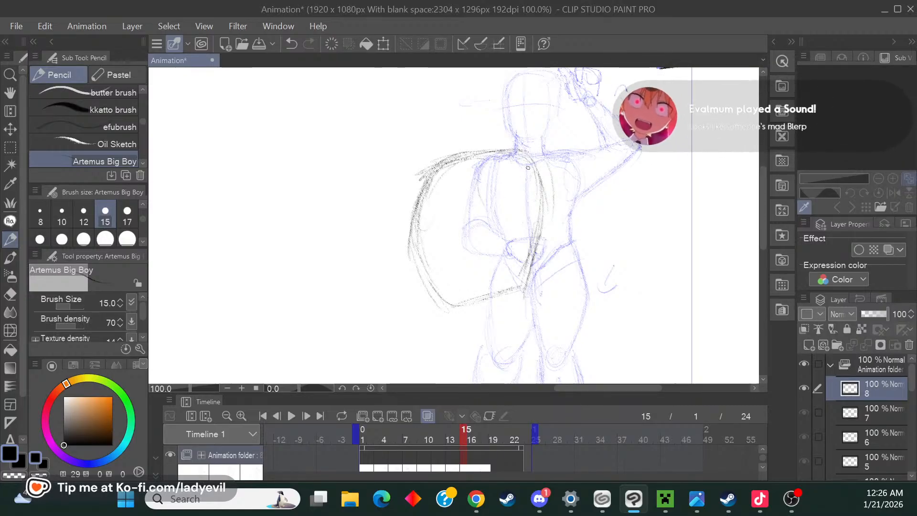
mouse_move(516, 152)
left_mouse_down()
mouse_move(525, 191)
mouse_move(489, 184)
left_mouse_up()
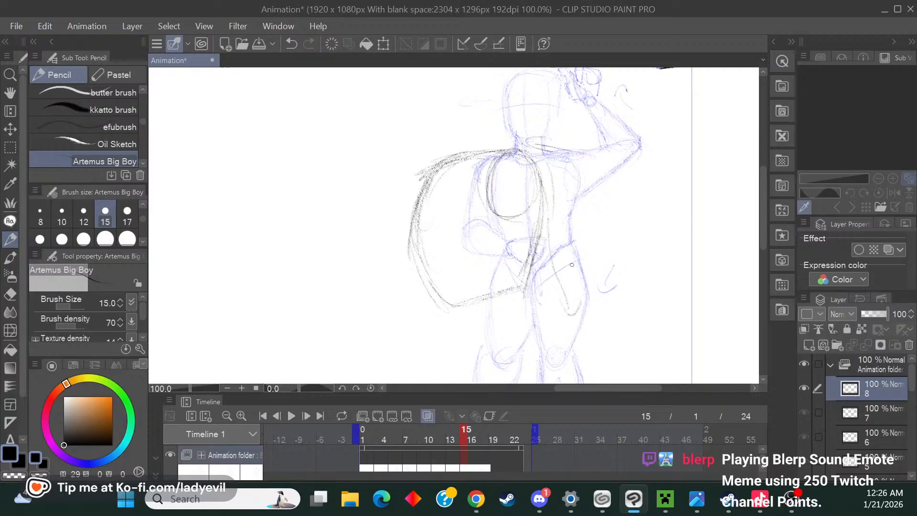
Sketch the torso's centre line, continue it as a curved action line down the leg, and reinforce the torso's outer side.
left_click(229, 388)
left_click(228, 388)
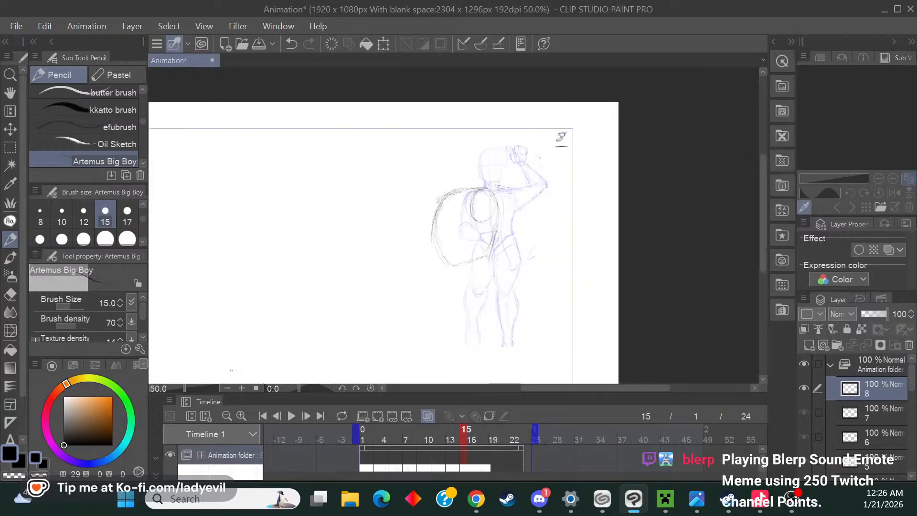
left_click_drag(760, 233, 750, 243)
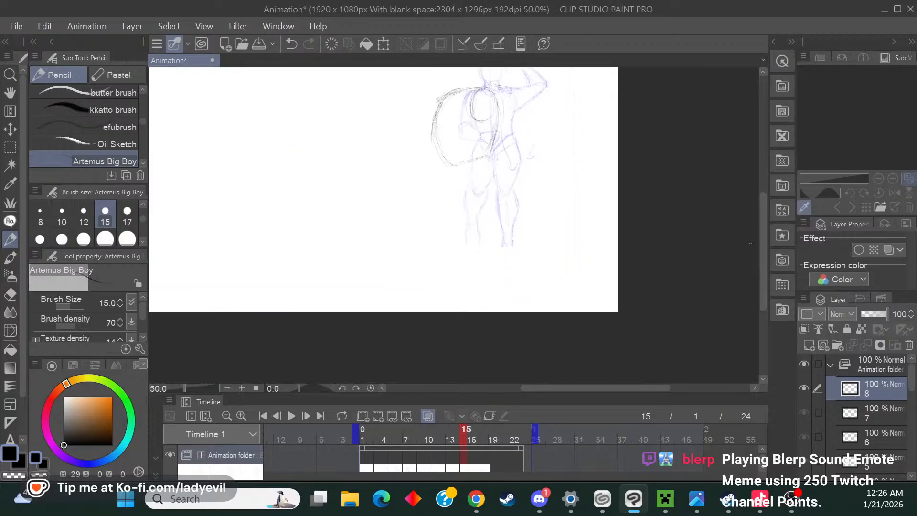
left_click_drag(457, 92, 474, 197)
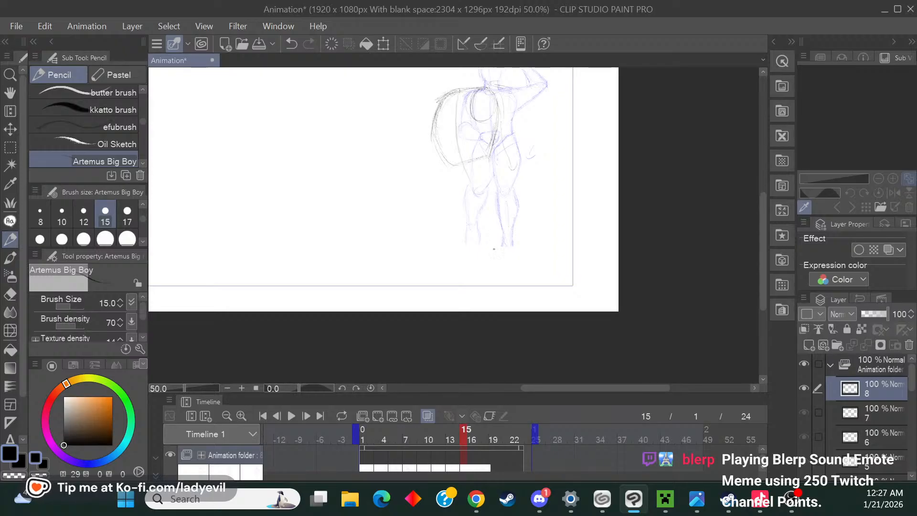
left_click_drag(503, 247, 501, 267)
left_click_drag(462, 165, 484, 261)
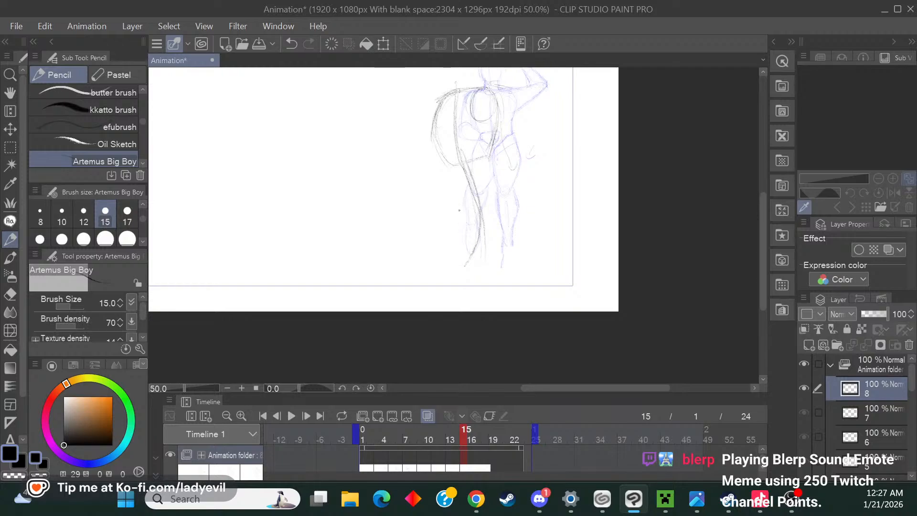
left_click_drag(761, 246, 758, 221)
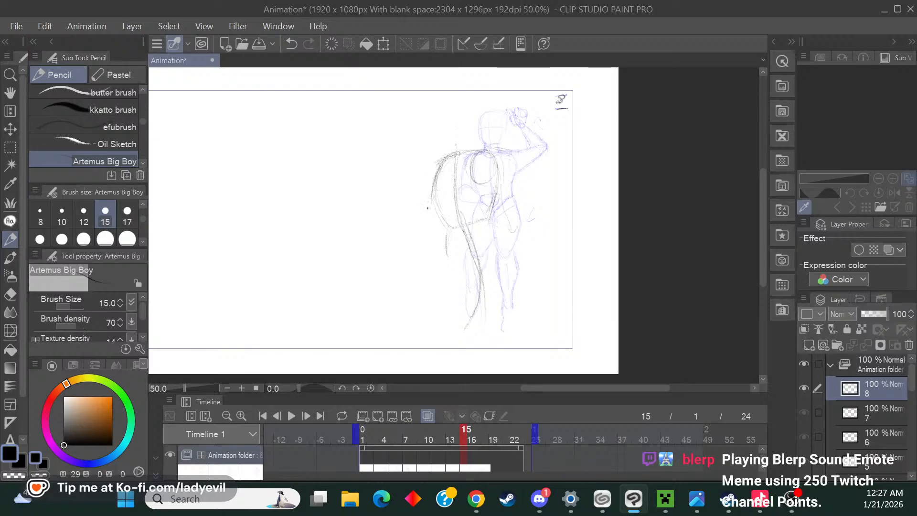
mouse_move(441, 163)
left_mouse_down()
mouse_move(429, 206)
mouse_move(453, 226)
left_mouse_up()
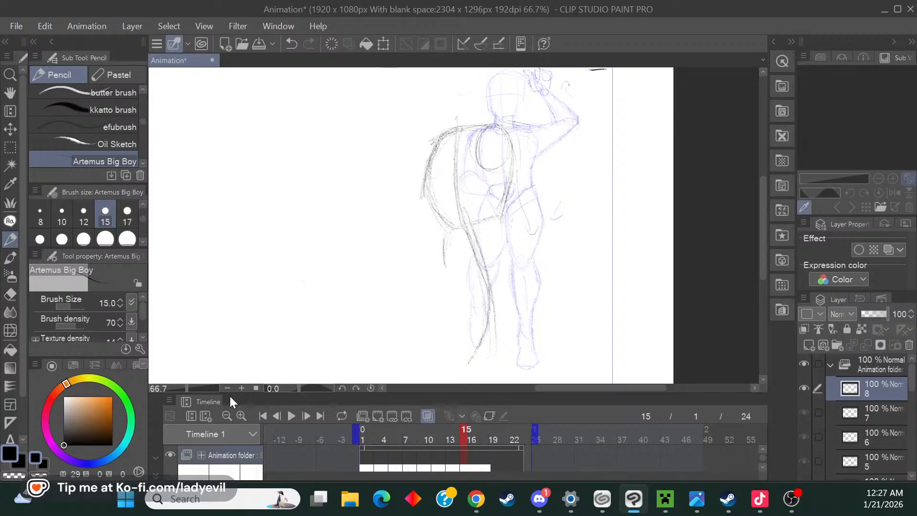
Sketch a pelvis block under the torso's lower edge, with an oval inside it and a curved contour beside it.
left_click(241, 388)
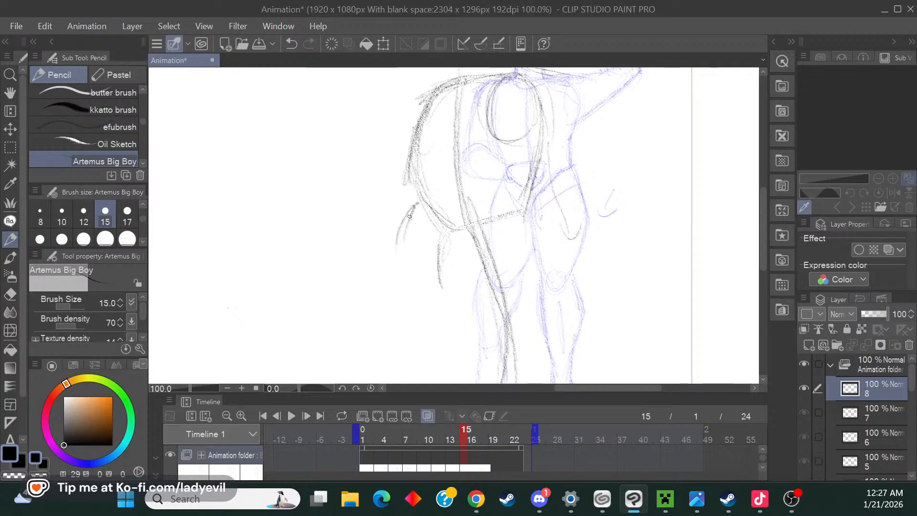
left_click_drag(409, 216, 428, 275)
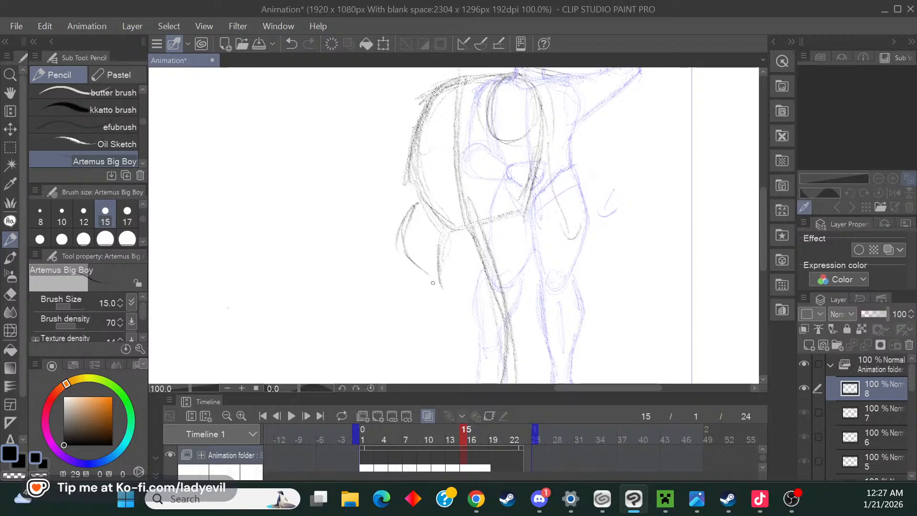
mouse_move(435, 237)
left_mouse_down()
mouse_move(432, 266)
mouse_move(438, 232)
mouse_move(443, 258)
left_mouse_up()
mouse_move(442, 221)
left_mouse_down()
mouse_move(426, 229)
mouse_move(433, 260)
left_mouse_up()
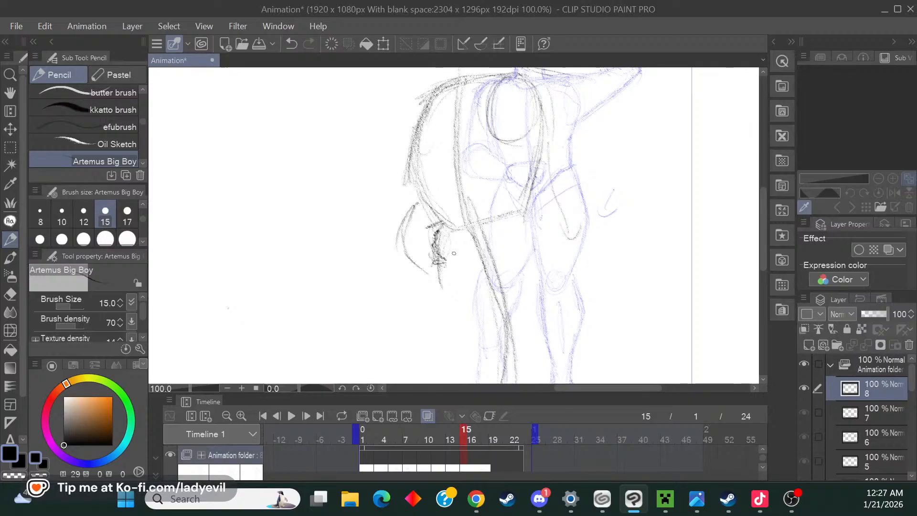
left_click_drag(442, 226, 477, 226)
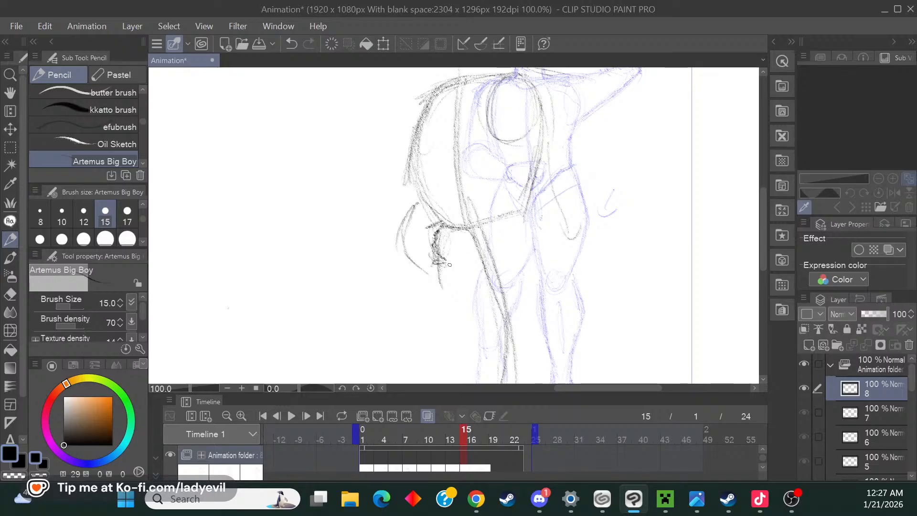
left_click_drag(442, 252, 479, 273)
mouse_move(473, 226)
left_mouse_down()
mouse_move(501, 239)
mouse_move(483, 268)
left_mouse_up()
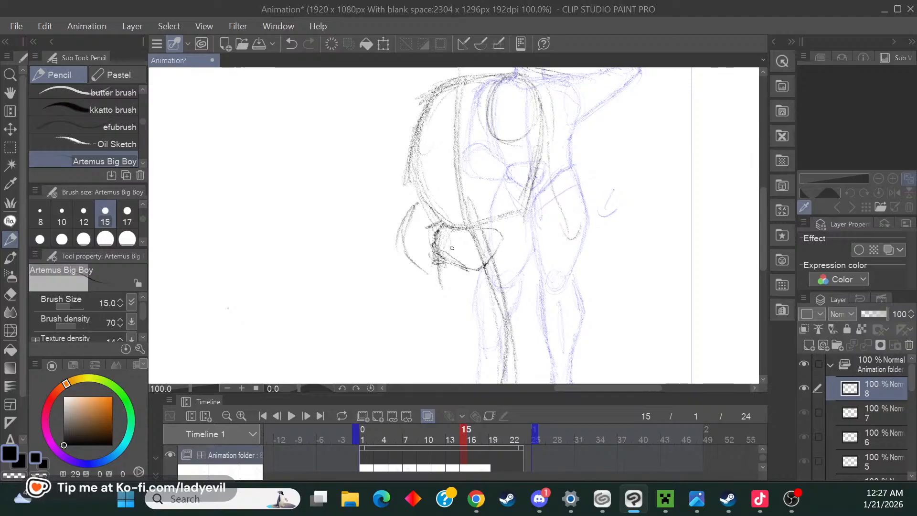
left_click_drag(476, 228, 463, 262)
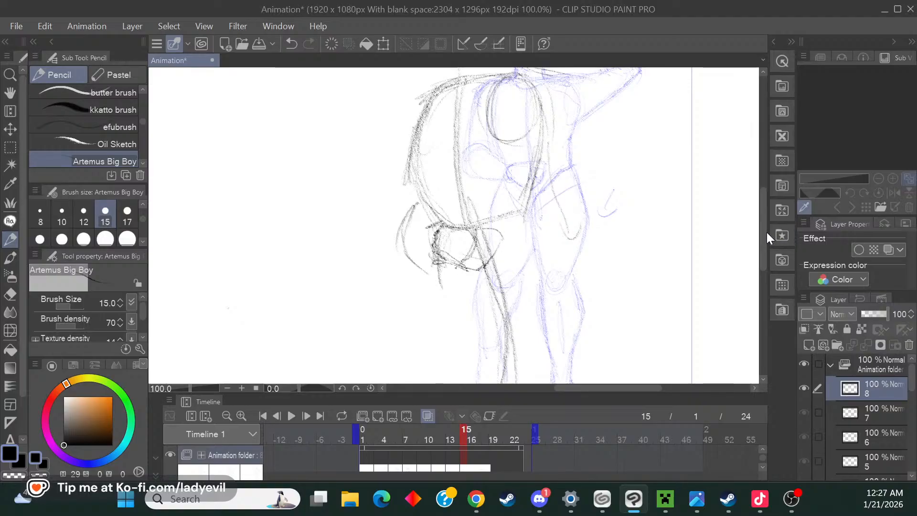
Sketch the arm stretched straight out sideways from the shoulder, with its upper edge, rounded wrist joint and lower edge.
scroll(766, 234, "up", 5)
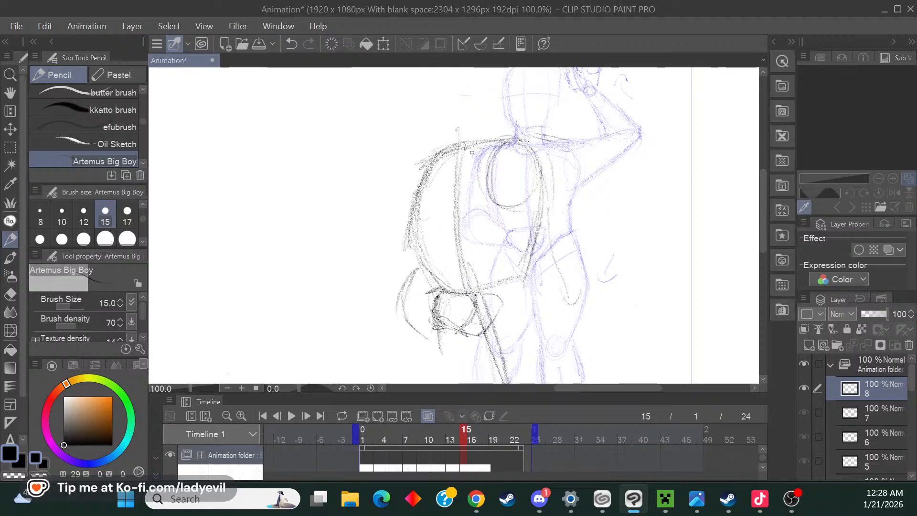
left_click_drag(463, 149, 355, 145)
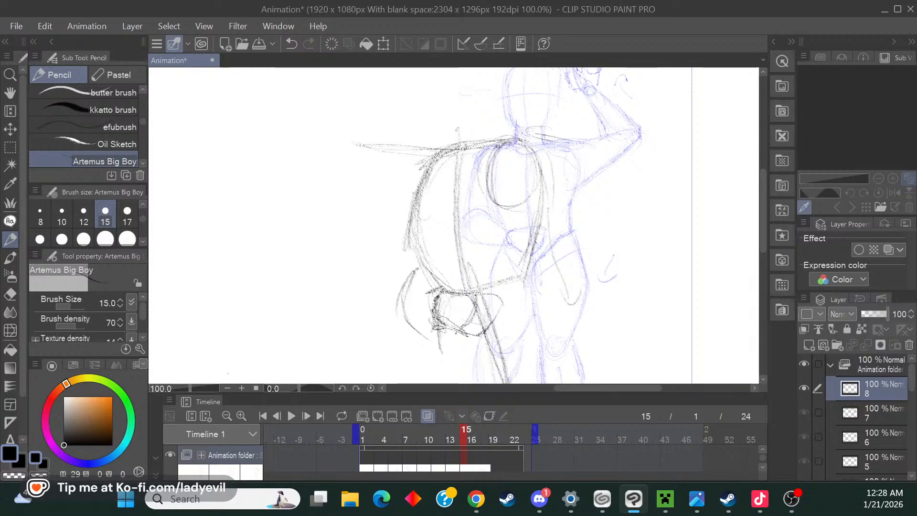
left_click_drag(435, 151, 337, 142)
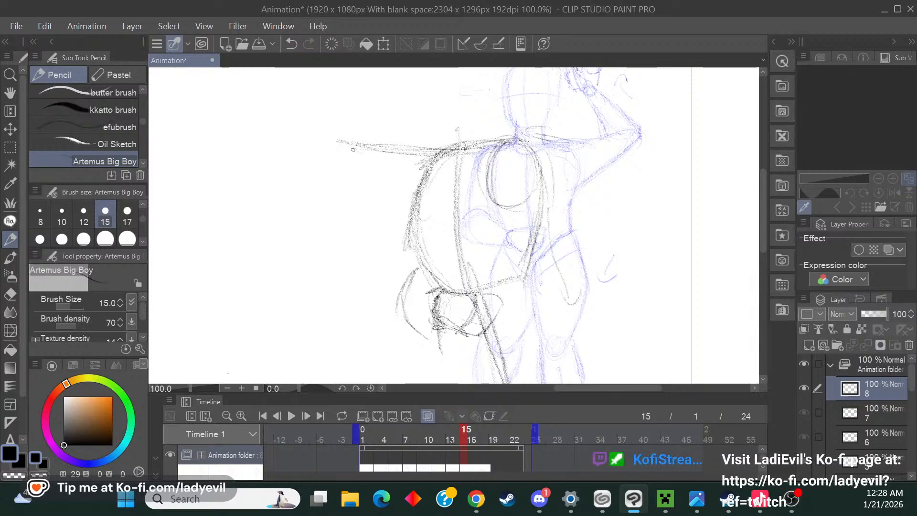
mouse_move(341, 142)
left_mouse_down()
mouse_move(327, 165)
mouse_move(322, 143)
left_mouse_up()
mouse_move(331, 138)
left_mouse_down()
mouse_move(328, 158)
mouse_move(329, 148)
mouse_move(334, 140)
left_mouse_up()
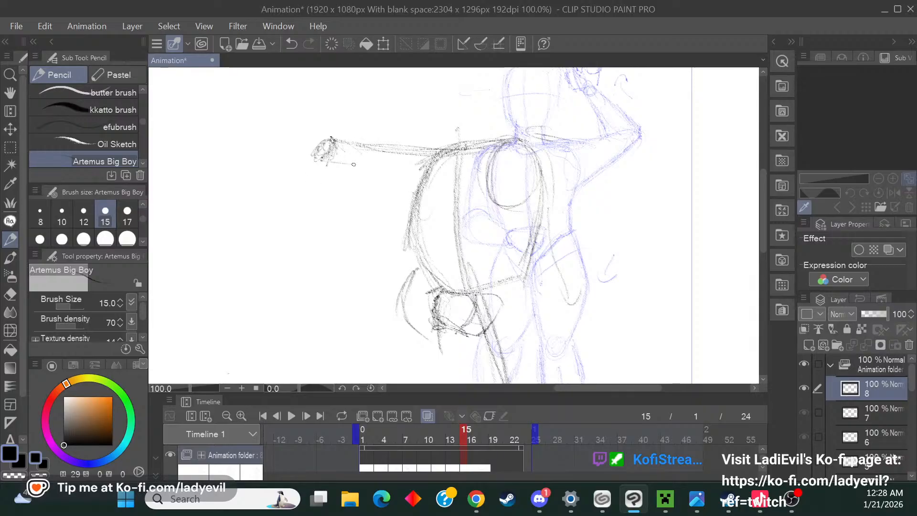
left_click_drag(321, 162, 381, 176)
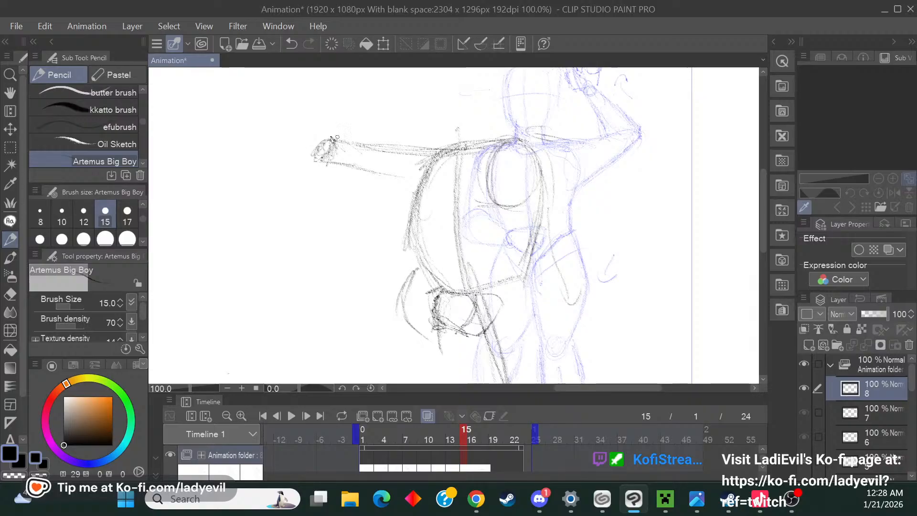
Sketch the hand beyond the wrist of the outstretched arm, with its upper edge, a rounded palm and an extended finger.
left_click_drag(630, 388, 610, 387)
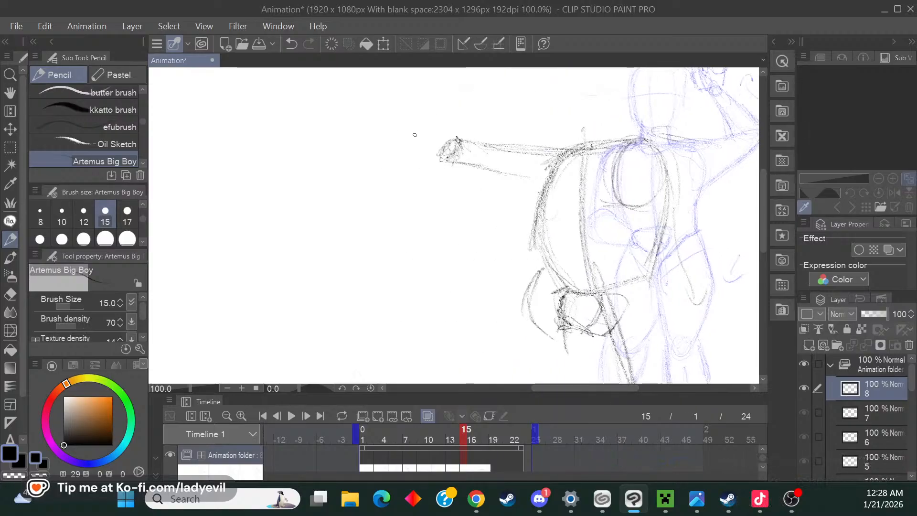
left_click_drag(458, 140, 400, 135)
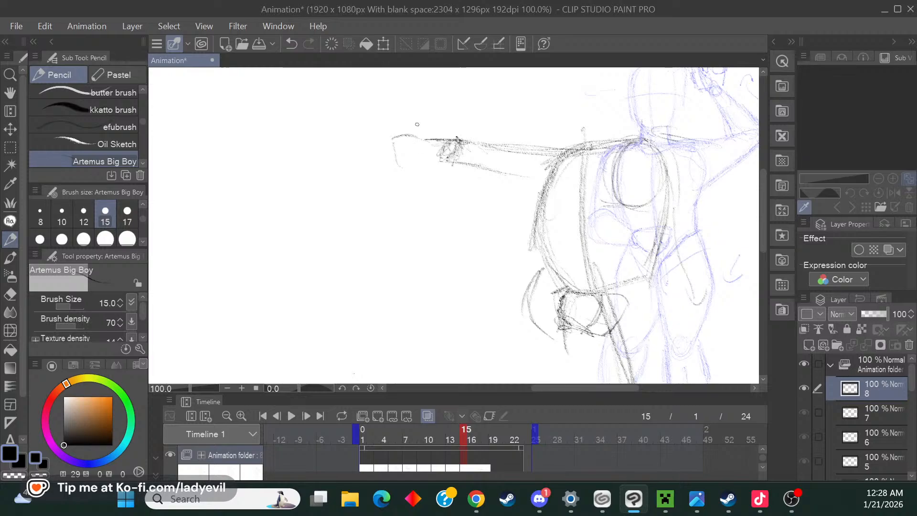
mouse_move(396, 138)
left_mouse_down()
mouse_move(365, 126)
mouse_move(357, 138)
mouse_move(363, 127)
mouse_move(361, 138)
mouse_move(371, 141)
mouse_move(360, 128)
mouse_move(391, 143)
left_mouse_up()
mouse_move(362, 138)
left_mouse_down()
mouse_move(379, 142)
mouse_move(393, 175)
mouse_move(397, 166)
mouse_move(416, 169)
mouse_move(390, 173)
left_mouse_up()
left_click_drag(390, 173, 423, 167)
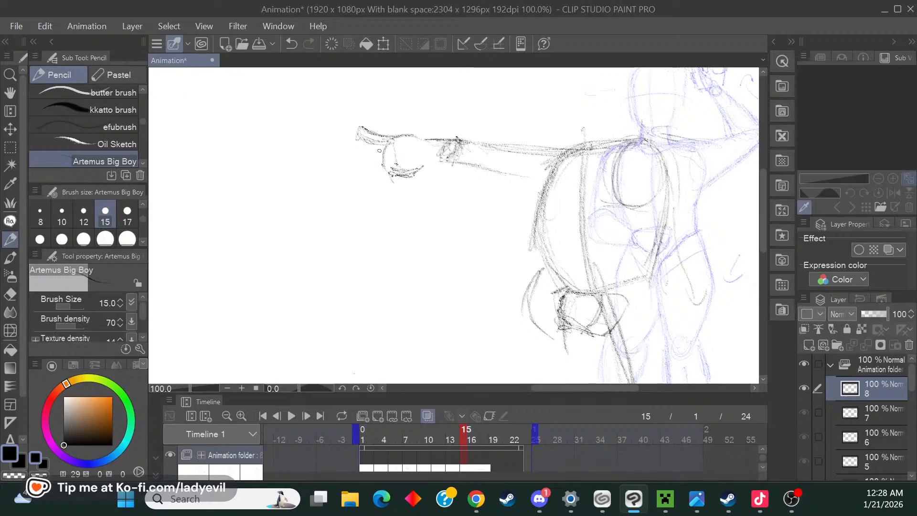
Add a short curled finger beneath the extended one and clean up the finger lines with the Hard eraser at size 12.
left_click_drag(380, 145, 365, 160)
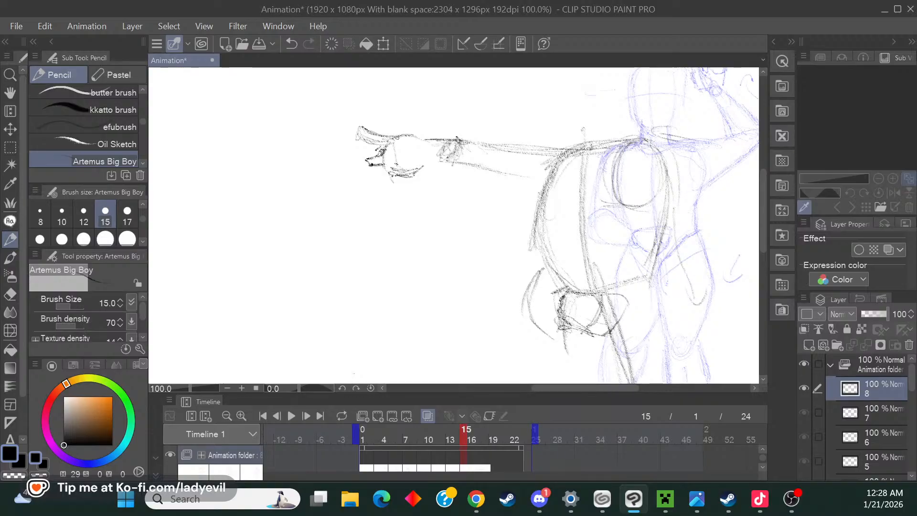
key("e")
left_click(84, 213)
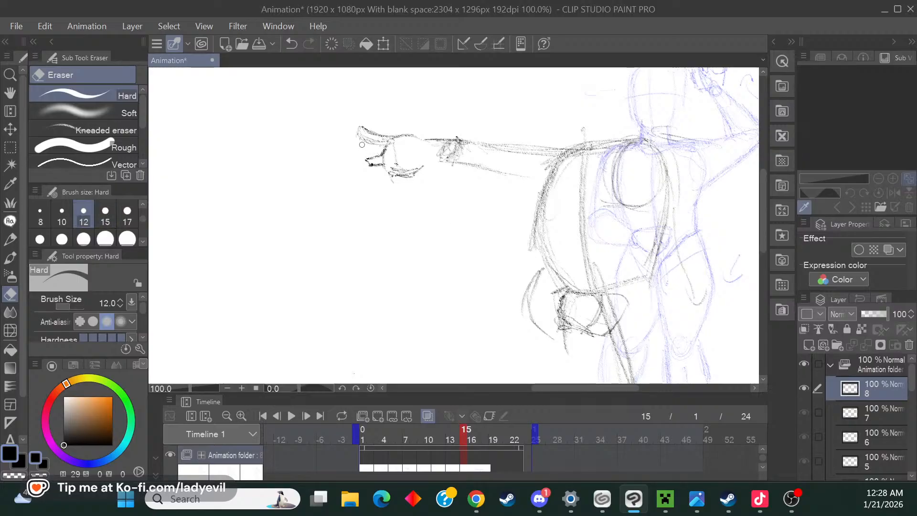
left_click(11, 238)
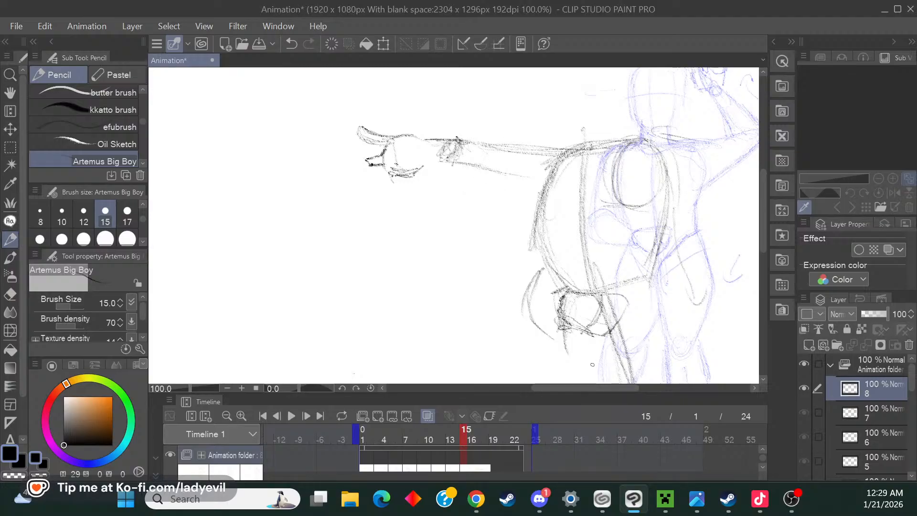
Sketch the forearm's lower edge and an oval elbow, erasing the torso contour that crosses the arm with the Hard eraser at size 17.
left_click_drag(585, 386, 593, 368)
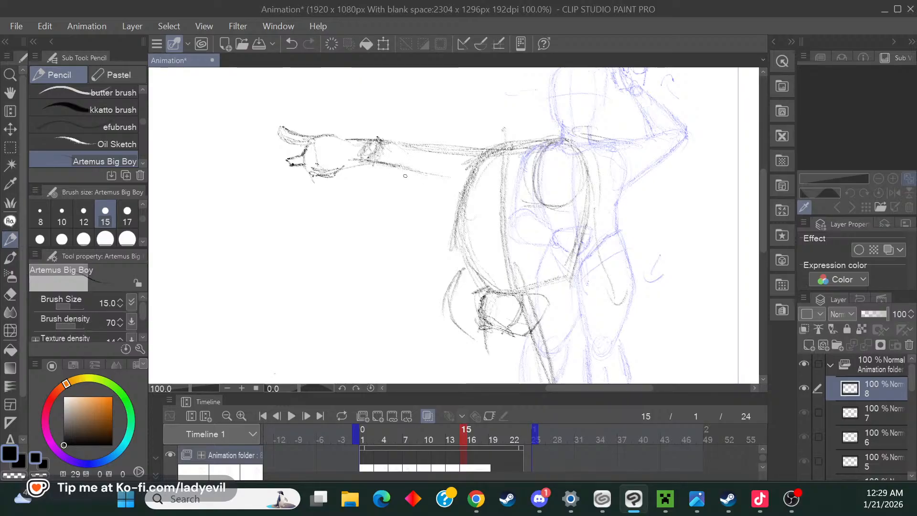
mouse_move(358, 162)
left_mouse_down()
mouse_move(437, 187)
mouse_move(409, 178)
mouse_move(461, 185)
mouse_move(481, 181)
left_mouse_up()
left_click(10, 293)
left_click(126, 213)
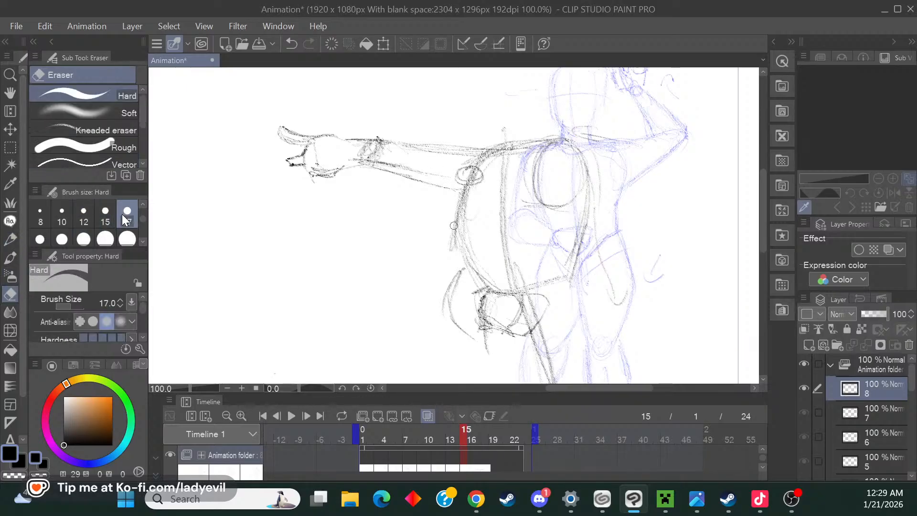
mouse_move(473, 170)
left_mouse_down()
mouse_move(467, 179)
mouse_move(473, 163)
mouse_move(500, 162)
left_mouse_up()
left_click_drag(465, 189, 471, 186)
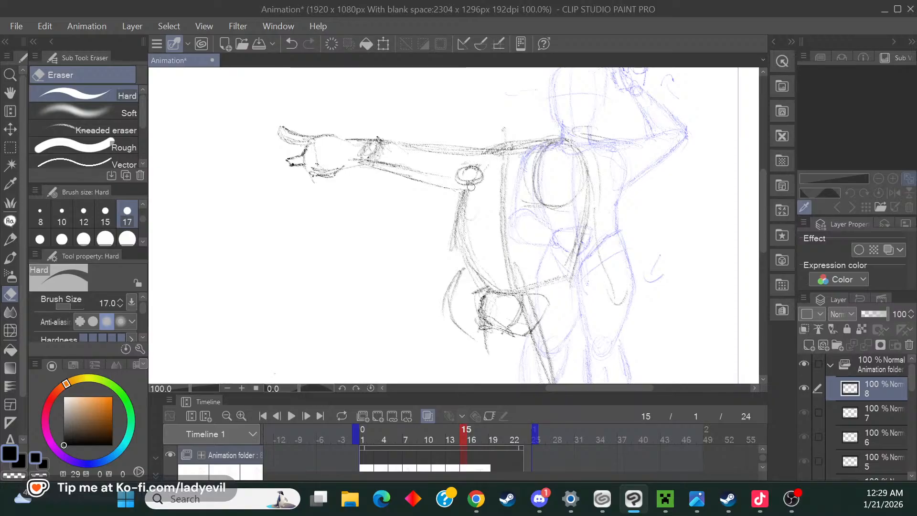
left_click(18, 235)
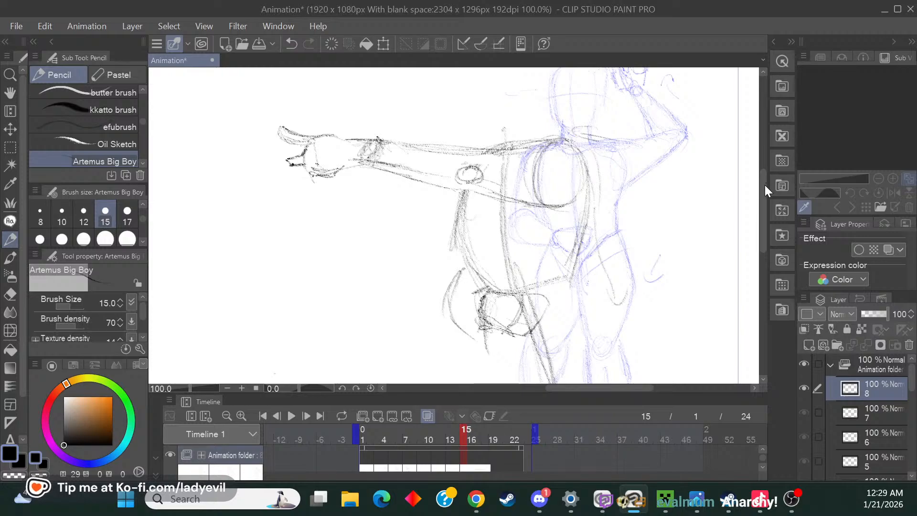
Sketch the head above the shoulder line as a tall rounded shape with a vertical centre line and a curved eye line.
scroll(764, 184, "up", 2)
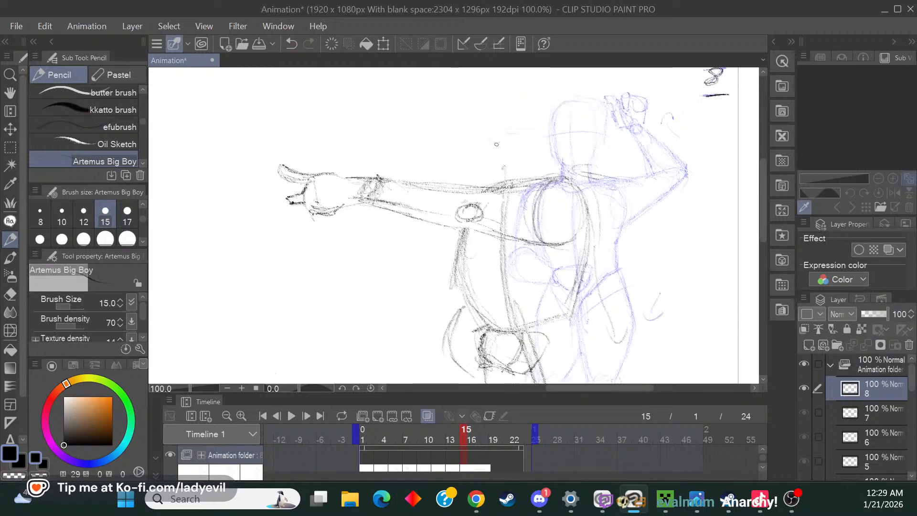
left_click_drag(501, 100, 495, 176)
left_click_drag(488, 138, 497, 183)
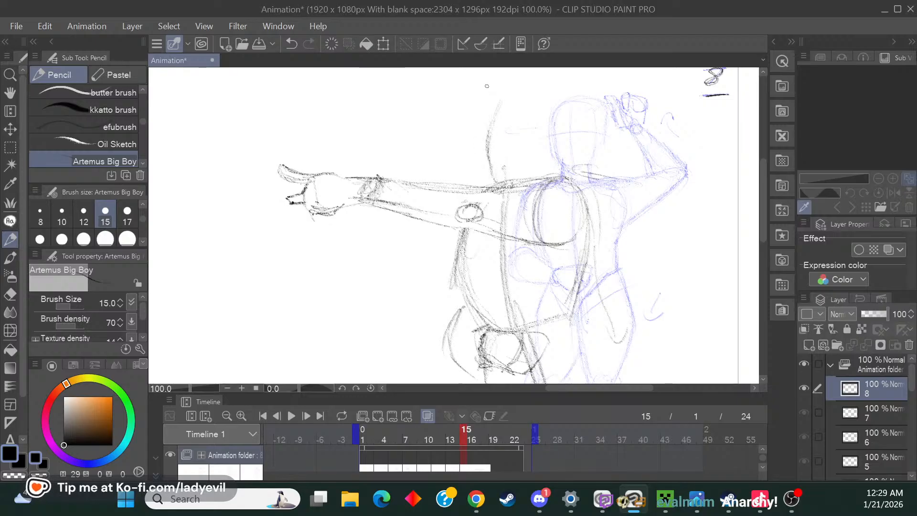
left_click_drag(488, 182, 488, 126)
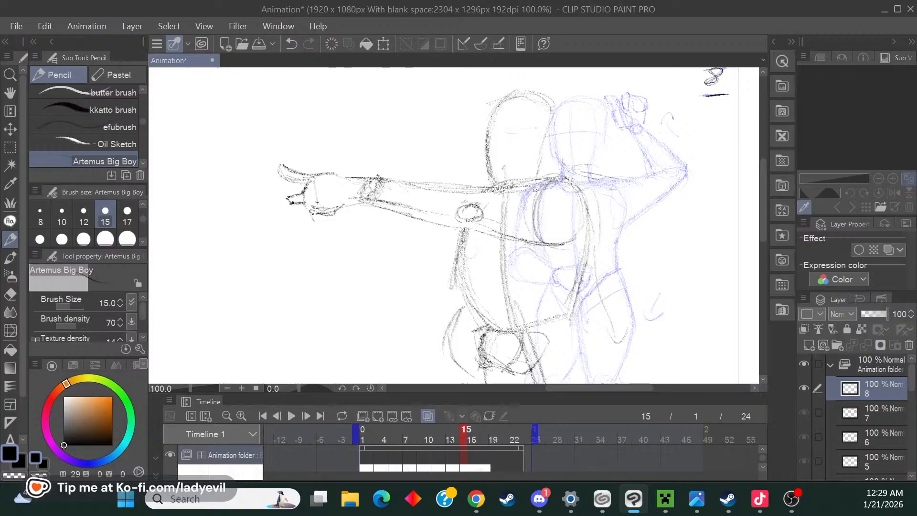
left_click_drag(477, 143, 543, 134)
mouse_move(542, 100)
left_mouse_down()
mouse_move(545, 120)
mouse_move(554, 112)
mouse_move(538, 97)
mouse_move(571, 115)
mouse_move(534, 93)
mouse_move(566, 114)
left_mouse_up()
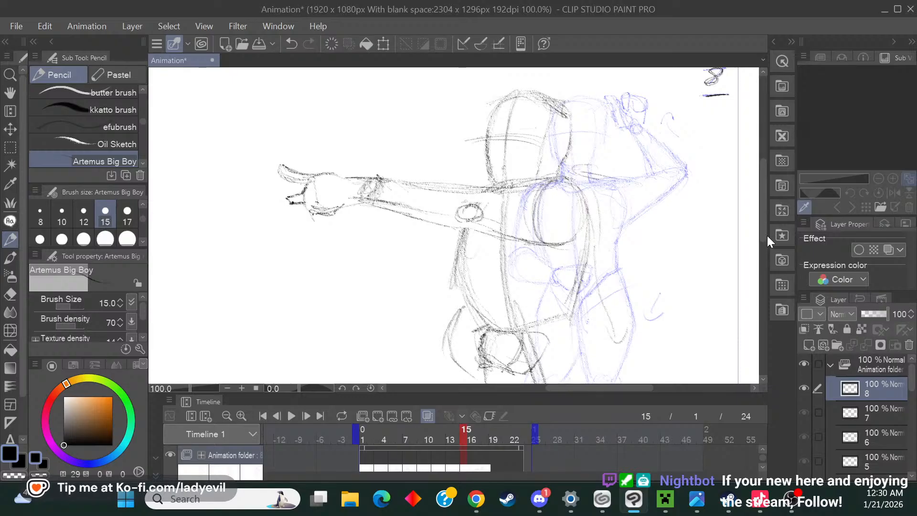
Sketch the slanted outer hip line and the curved contours of the thighs beneath the pelvis.
left_click_drag(765, 261, 764, 268)
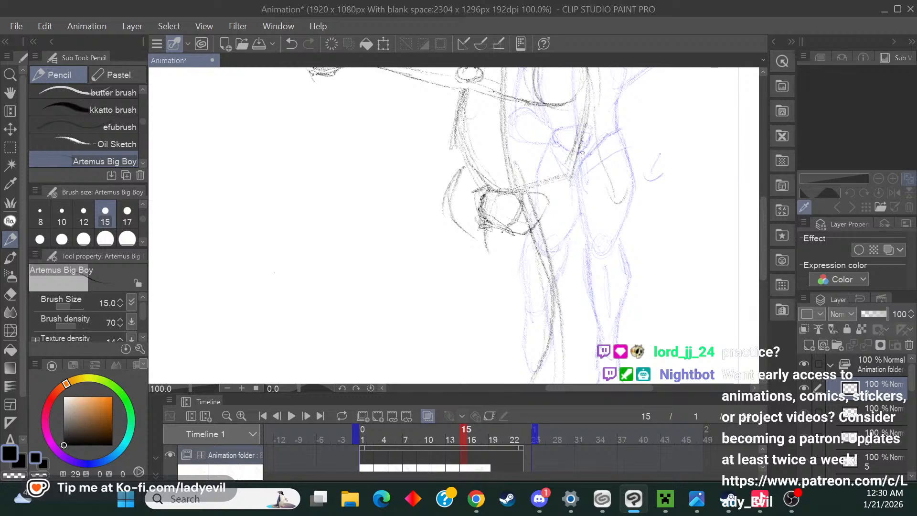
left_click_drag(579, 195, 600, 235)
left_click(228, 388)
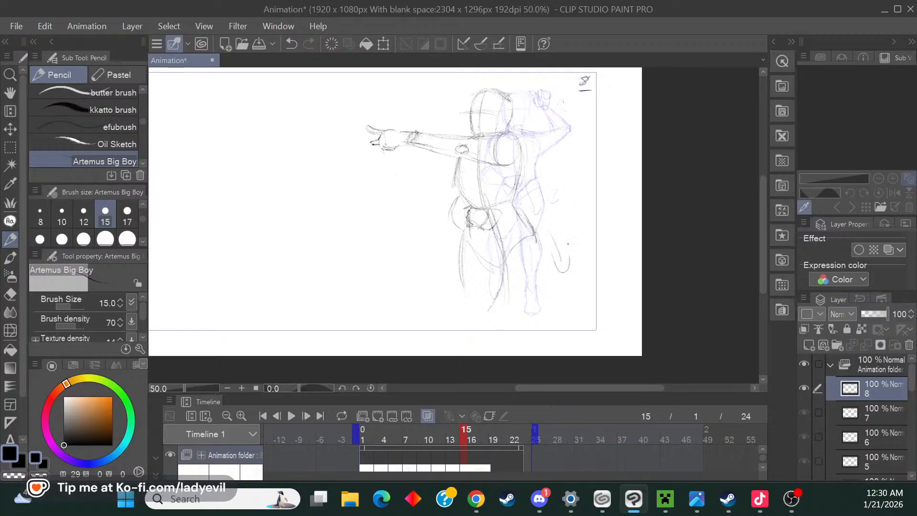
Scale drawing 8's figure down from its lower outer corner and apply the transformation.
left_click(383, 43)
left_click_drag(366, 307, 405, 267)
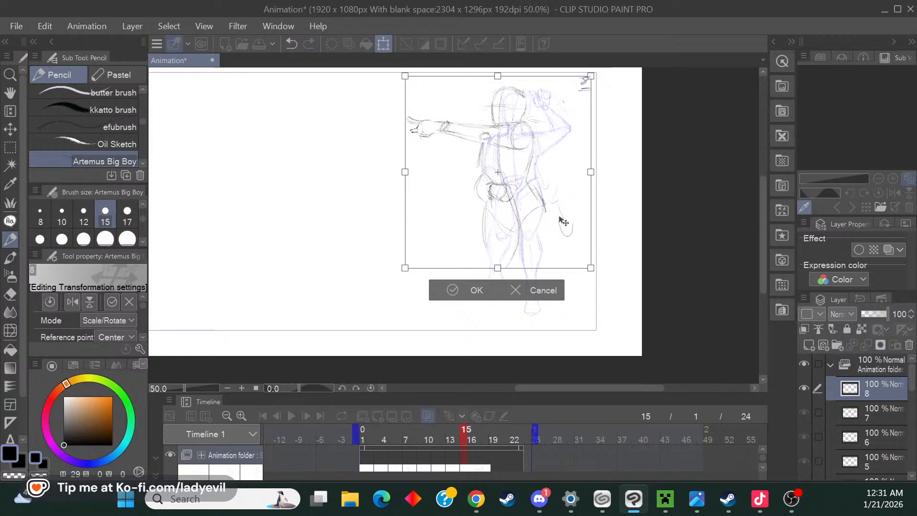
left_click(474, 288)
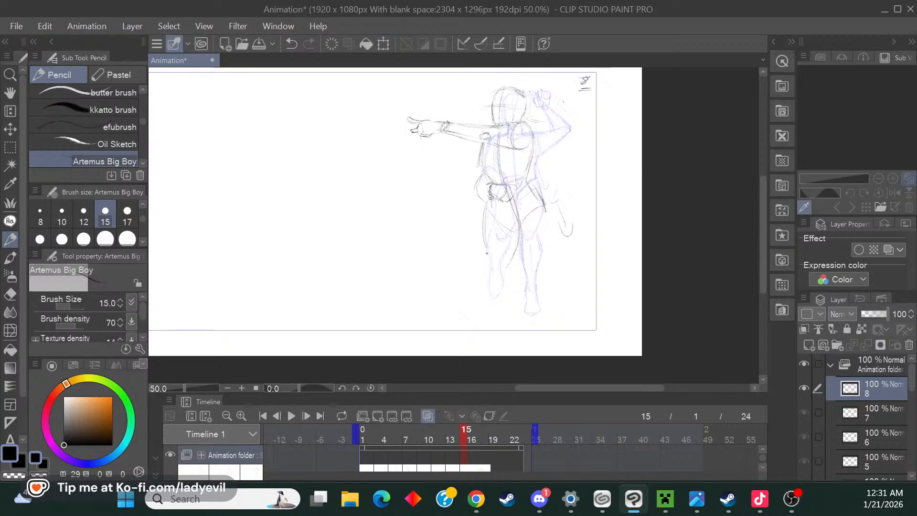
With the pencil at size 10, sketch the forward leg's outer thigh, an oval knee and the tapering lower leg.
left_click(241, 388)
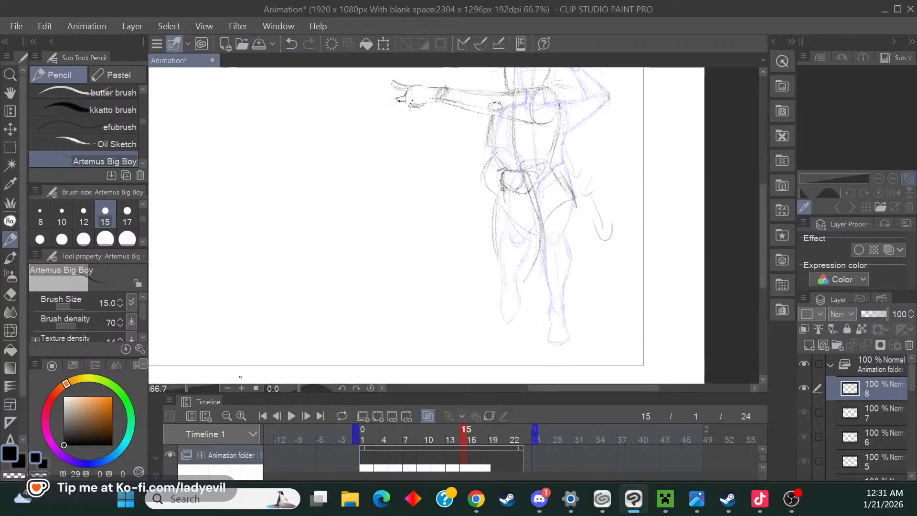
left_click(63, 213)
left_click(242, 388)
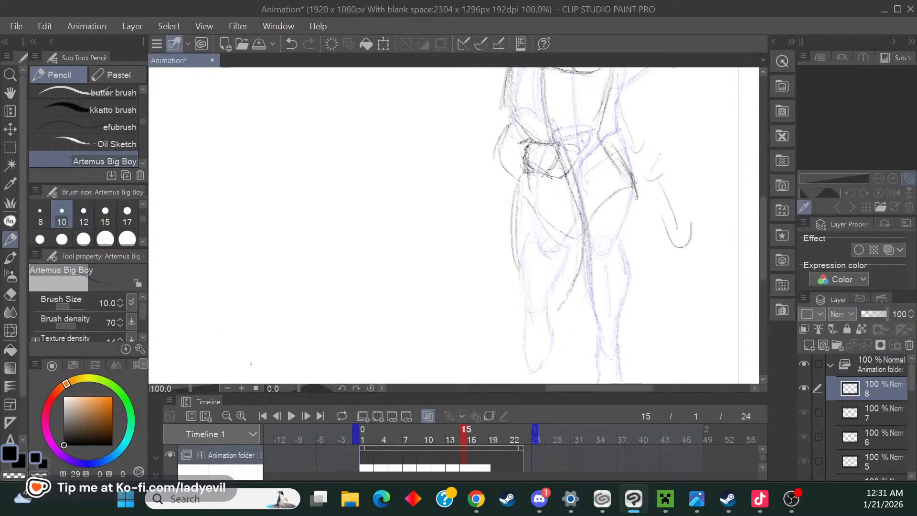
left_click_drag(602, 387, 624, 388)
scroll(755, 263, "down", 2)
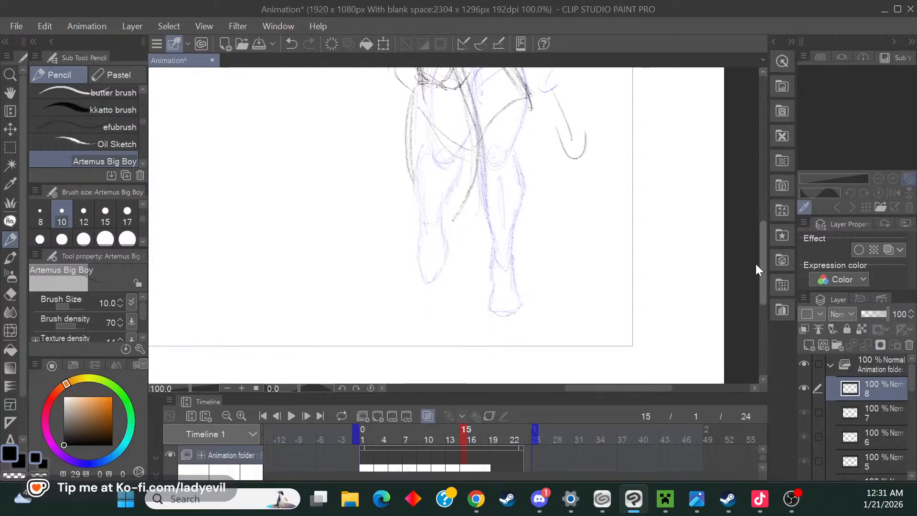
scroll(756, 264, "up", 1)
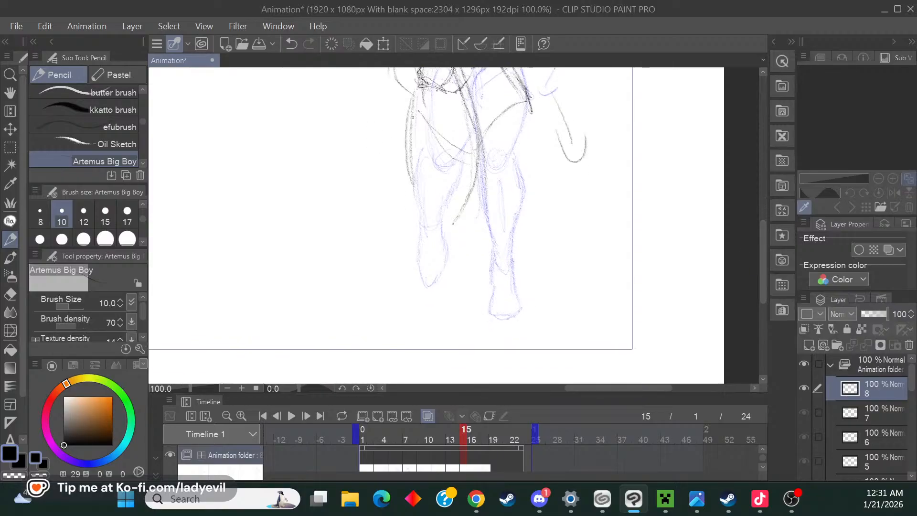
mouse_move(411, 143)
left_mouse_down()
mouse_move(446, 220)
mouse_move(469, 195)
mouse_move(457, 217)
left_mouse_up()
mouse_move(421, 116)
left_mouse_down()
mouse_move(415, 167)
mouse_move(413, 155)
mouse_move(450, 135)
mouse_move(439, 225)
mouse_move(443, 208)
mouse_move(412, 238)
mouse_move(426, 301)
left_mouse_up()
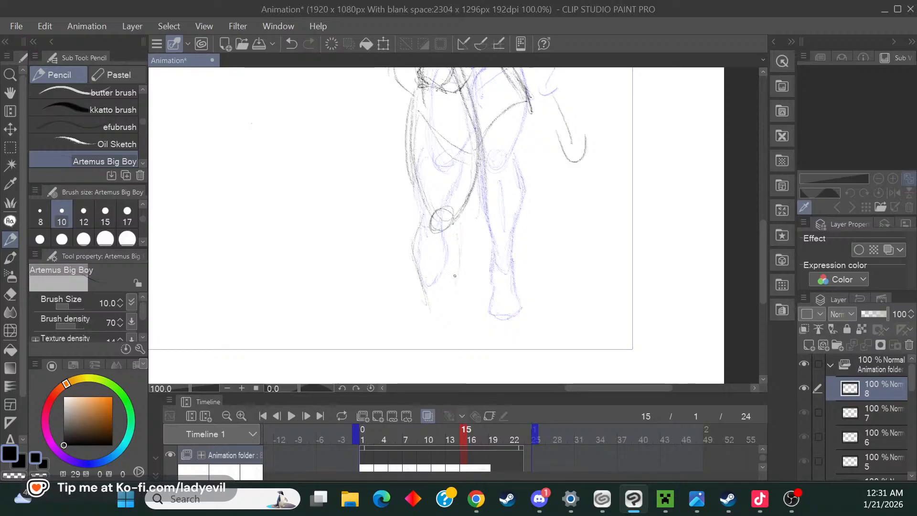
mouse_move(457, 297)
left_mouse_down()
mouse_move(429, 285)
mouse_move(427, 298)
mouse_move(452, 327)
mouse_move(457, 311)
mouse_move(453, 337)
left_mouse_up()
left_click_drag(451, 320, 435, 345)
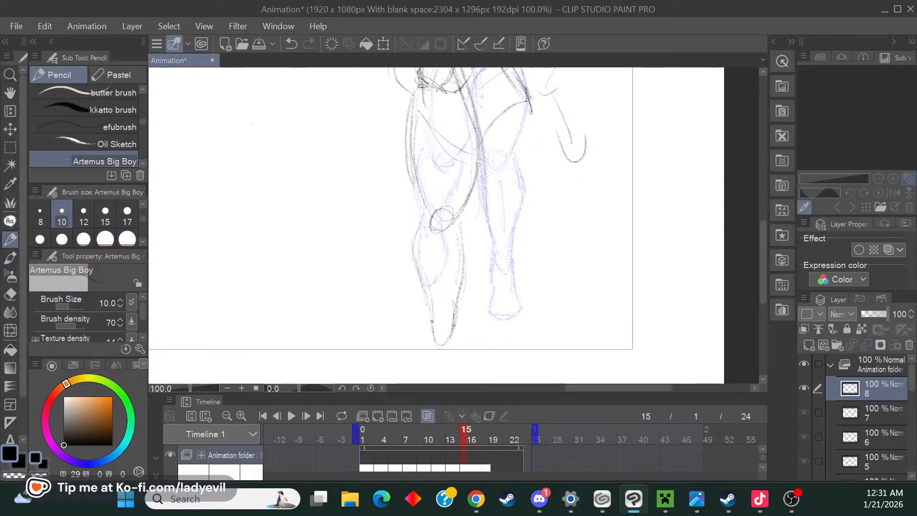
Scale the figure down slightly again, adjust its position over the onion skin, and apply the transformation.
left_click(383, 44)
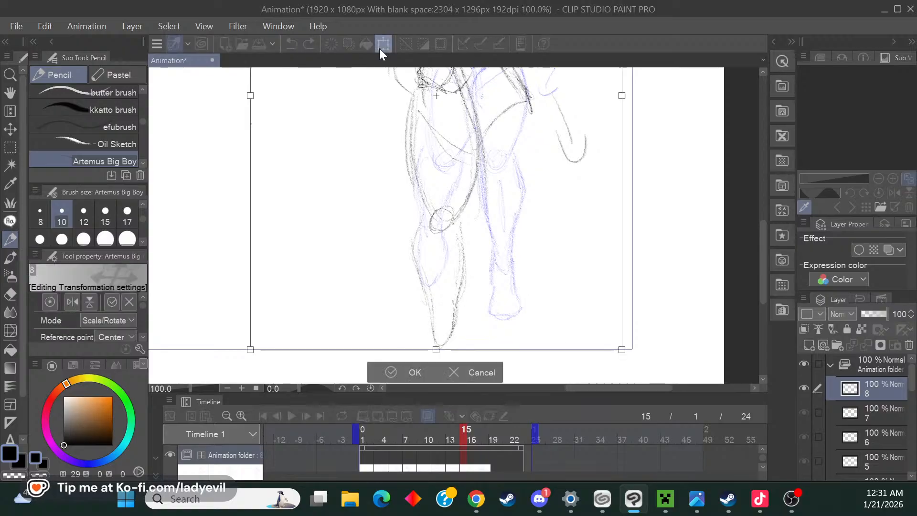
left_click_drag(260, 348, 281, 311)
left_click_drag(452, 278, 434, 286)
left_click(417, 331)
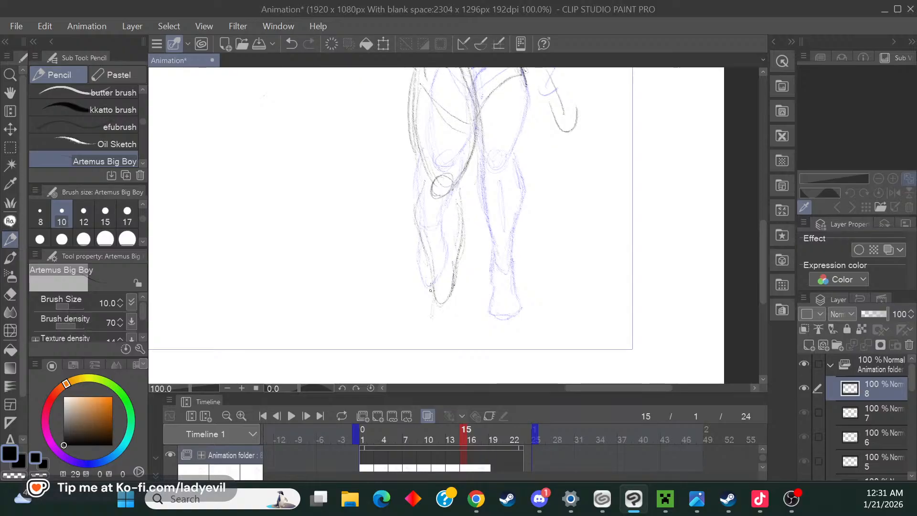
Sketch the forward leg's ankle and a foot angled outward across the frame's lower border.
mouse_move(430, 289)
left_mouse_down()
mouse_move(434, 321)
mouse_move(454, 304)
mouse_move(454, 323)
left_mouse_up()
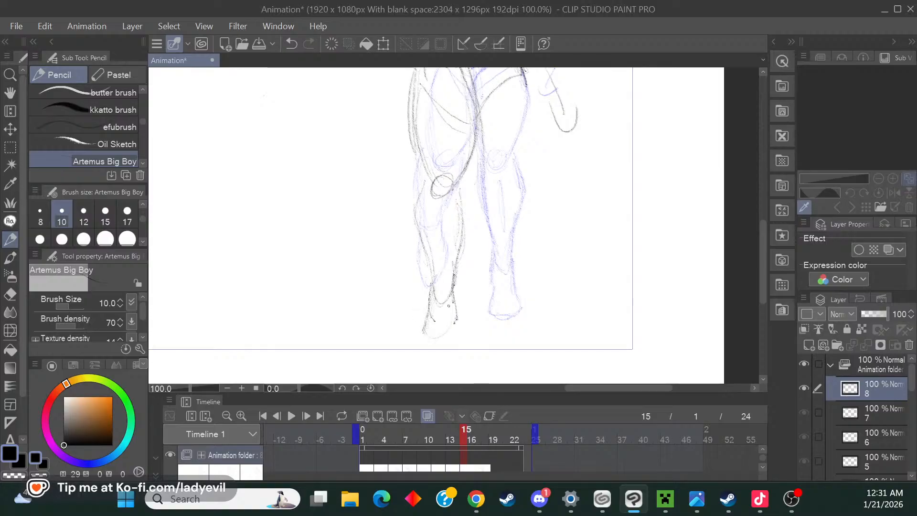
mouse_move(428, 323)
left_mouse_down()
mouse_move(401, 352)
mouse_move(406, 365)
mouse_move(431, 375)
mouse_move(449, 334)
left_mouse_up()
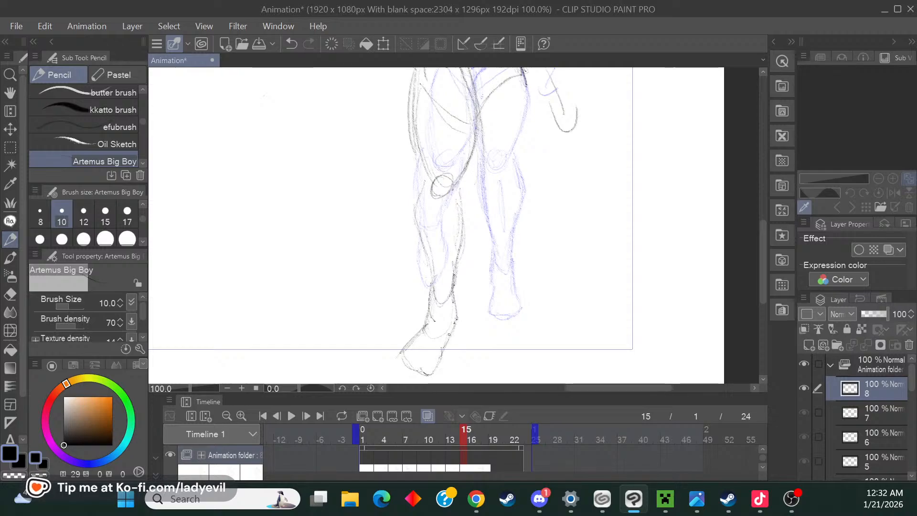
Sketch the other leg's outer and inner thigh contours down from the hip and add a round knee at their lower end.
scroll(768, 245, "up", 3)
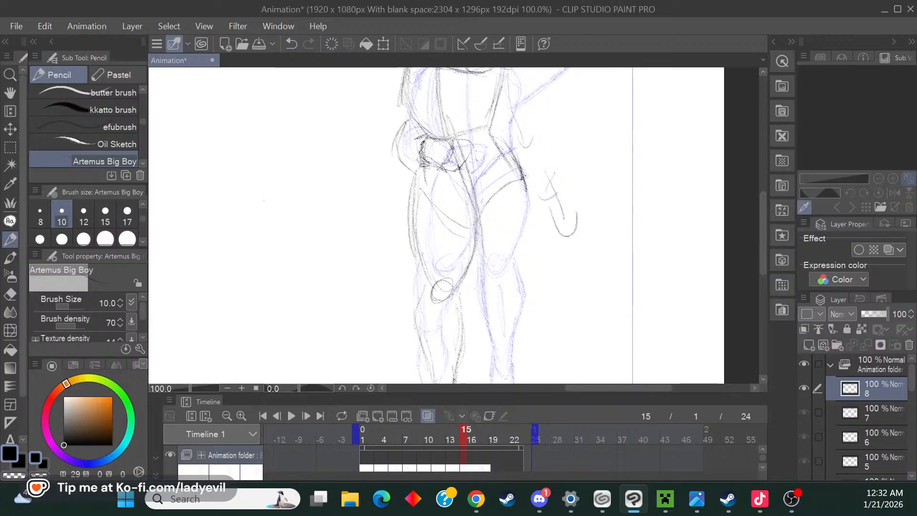
left_click_drag(525, 182, 527, 259)
left_click_drag(528, 218, 523, 272)
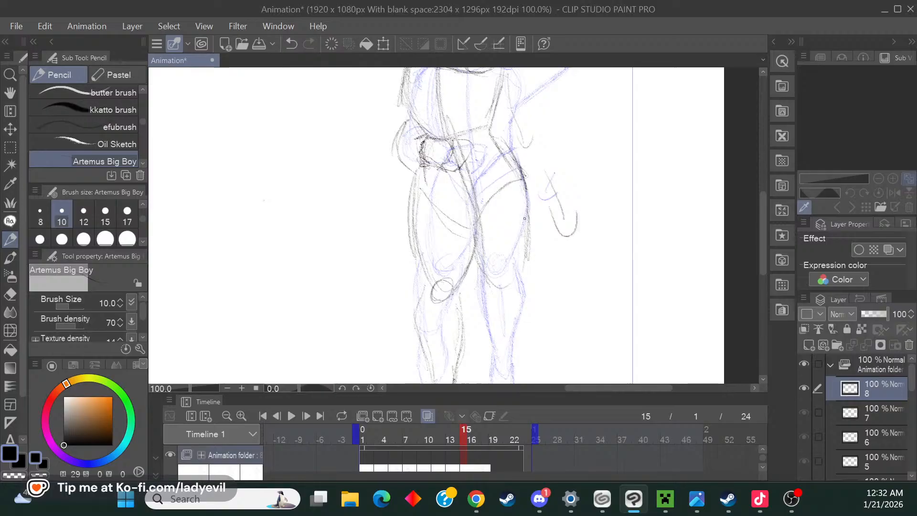
left_click_drag(476, 255, 511, 271)
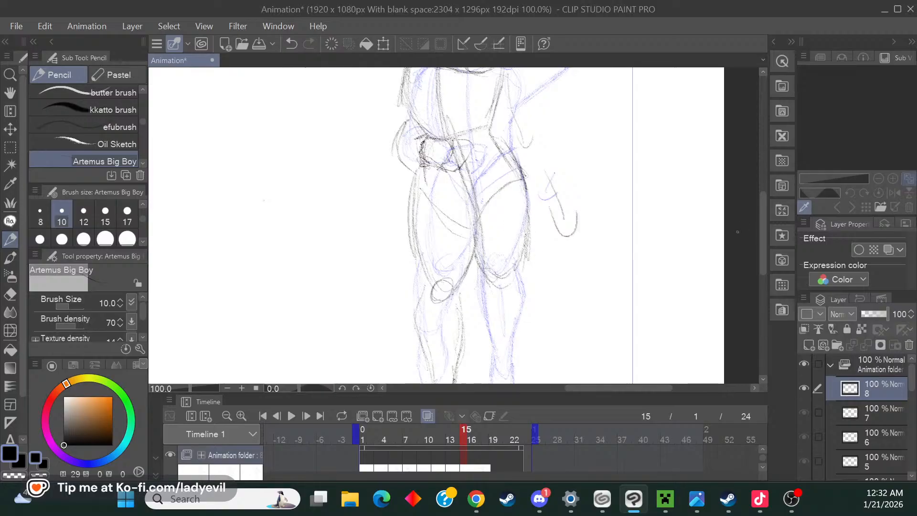
left_click_drag(763, 236, 763, 251)
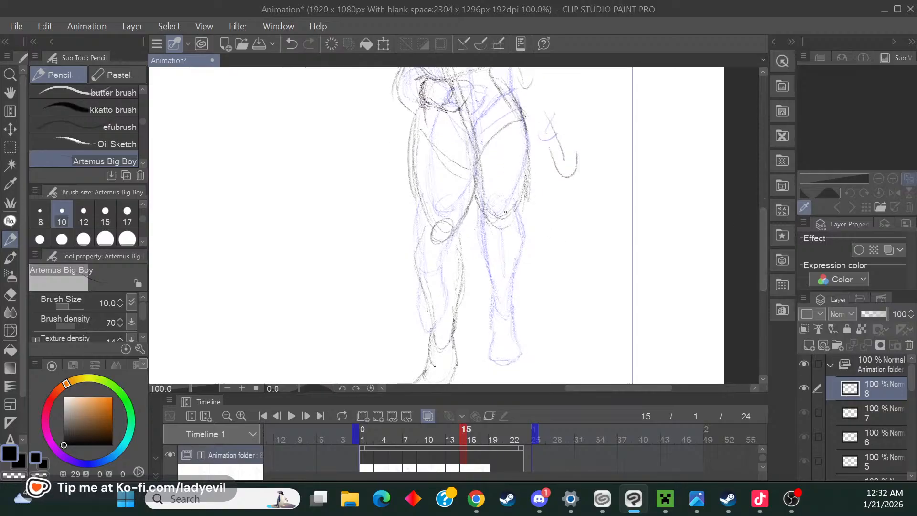
left_click_drag(497, 215, 500, 222)
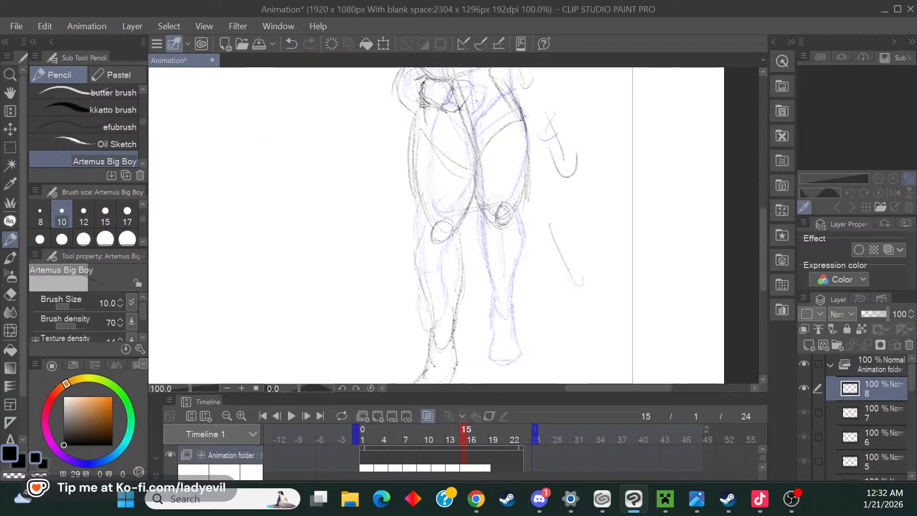
Sketch the other leg's calf with inner and outer contours tapering from the knee towards the ankle.
left_click_drag(501, 276, 482, 231)
left_click_drag(529, 260, 522, 226)
mouse_move(527, 273)
left_mouse_down()
mouse_move(525, 227)
mouse_move(525, 288)
left_mouse_up()
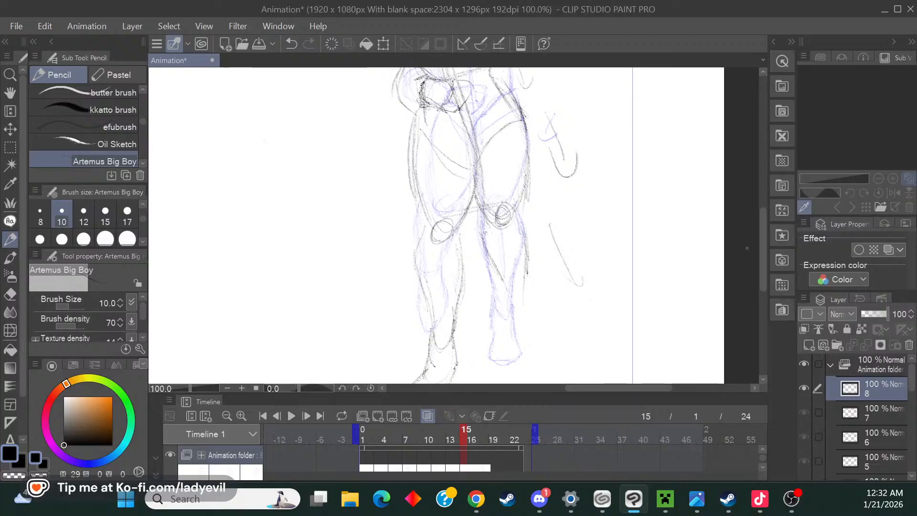
scroll(763, 249, "down", 3)
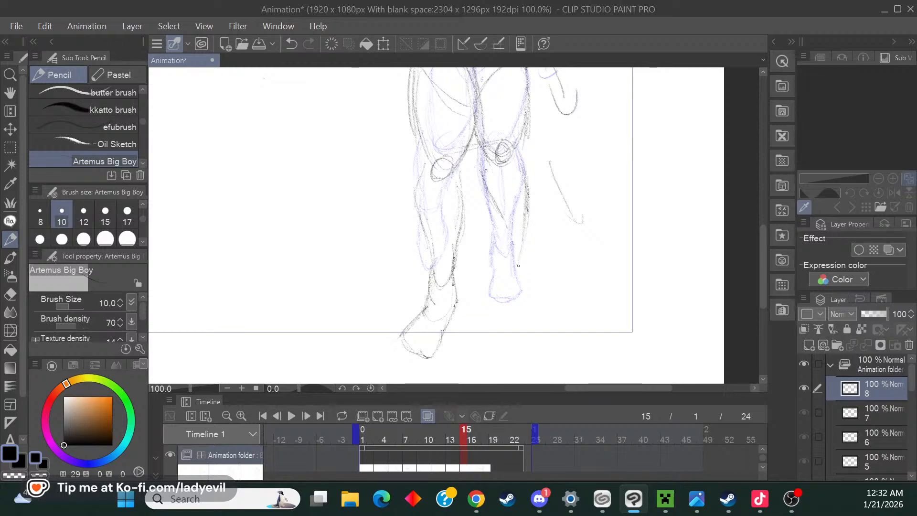
left_click_drag(528, 208, 520, 262)
left_click_drag(480, 165, 502, 230)
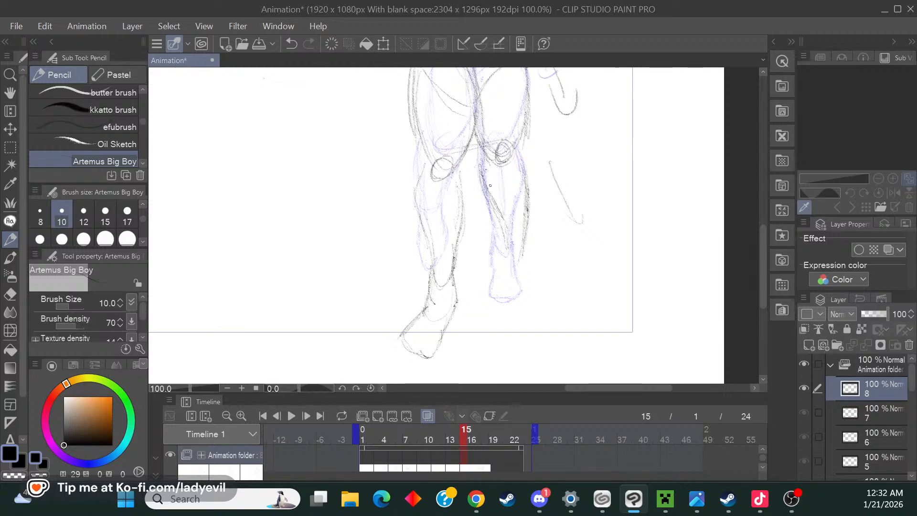
mouse_move(496, 207)
left_mouse_down()
mouse_move(508, 250)
mouse_move(522, 248)
mouse_move(507, 244)
left_mouse_up()
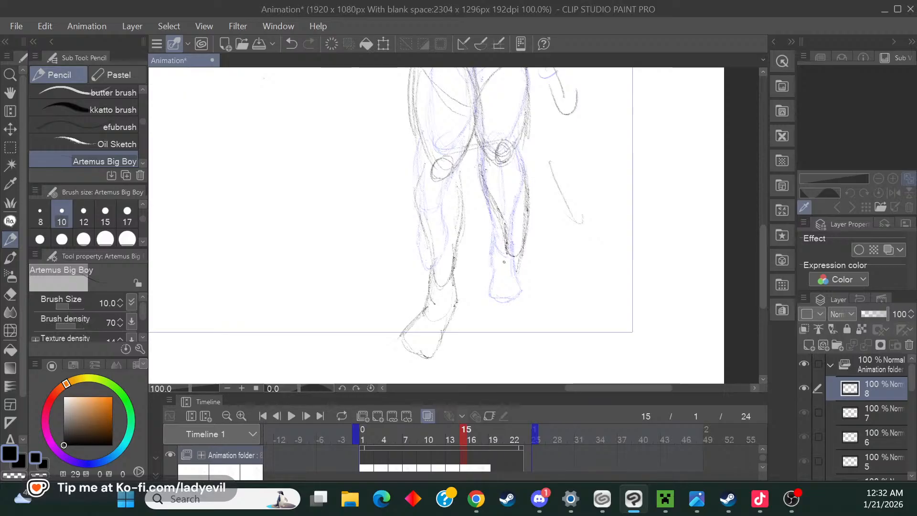
Sketch the same leg's ankle and a short foot ending just above the frame's lower border.
left_click_drag(507, 248, 498, 269)
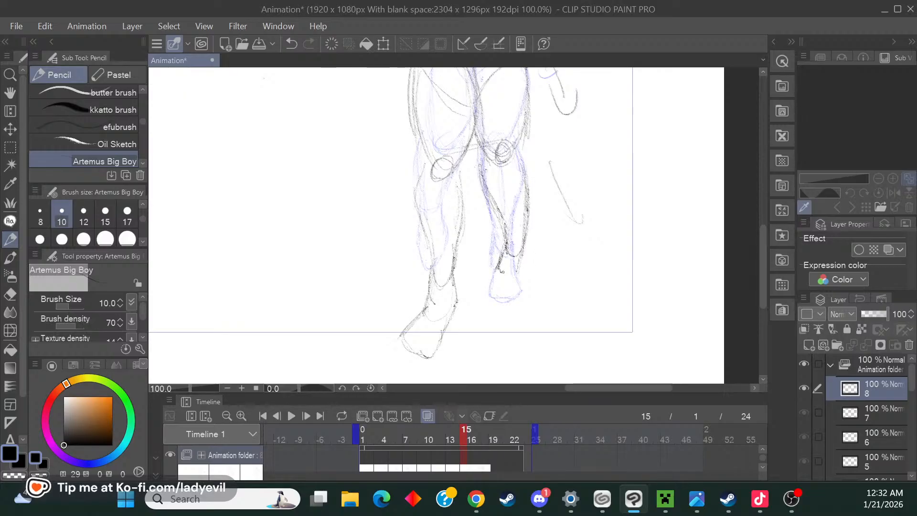
mouse_move(499, 270)
left_mouse_down()
mouse_move(486, 316)
mouse_move(504, 330)
left_mouse_up()
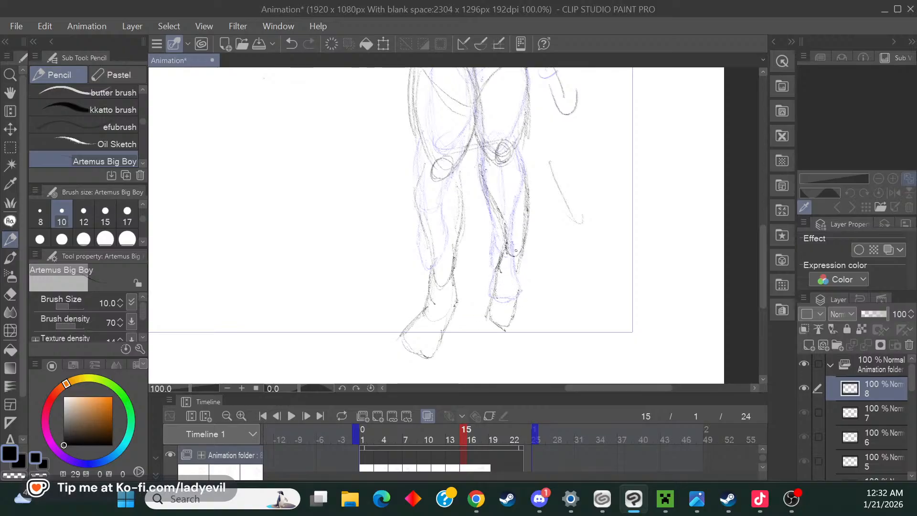
left_click_drag(521, 261, 519, 293)
Scale drawing 8 down slightly, shift it away from drawing 7 so its feet fit inside the frame, and apply the transformation.
left_click_drag(762, 287, 759, 224)
left_click(228, 387)
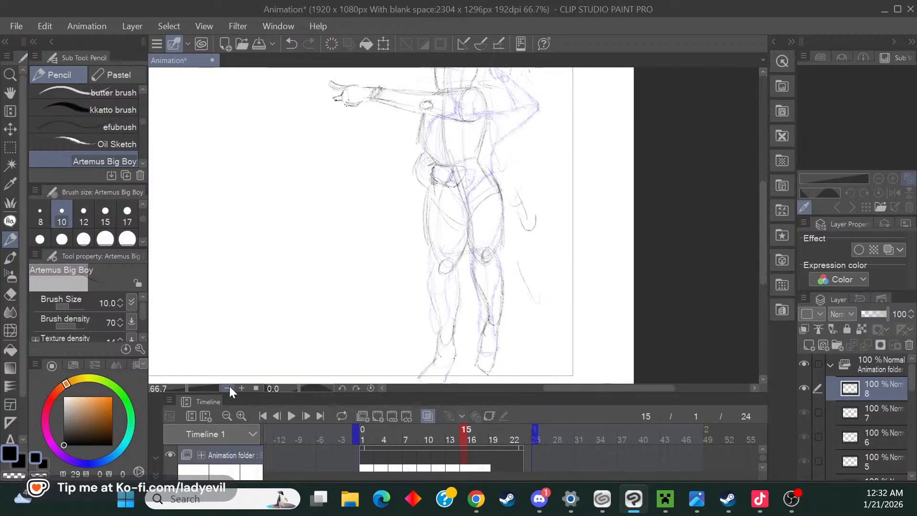
left_click(228, 387)
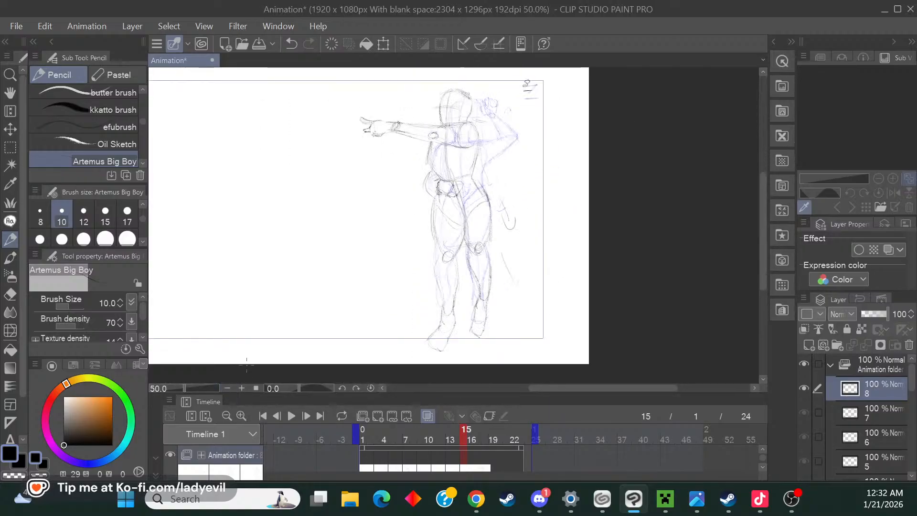
left_click(383, 44)
mouse_move(531, 79)
left_mouse_down()
mouse_move(524, 90)
mouse_move(516, 84)
left_mouse_up()
mouse_move(495, 256)
left_mouse_down()
mouse_move(482, 239)
mouse_move(490, 249)
left_mouse_up()
left_click_drag(502, 79, 494, 94)
mouse_move(423, 299)
left_mouse_down()
mouse_move(436, 272)
mouse_move(445, 287)
mouse_move(484, 289)
left_mouse_up()
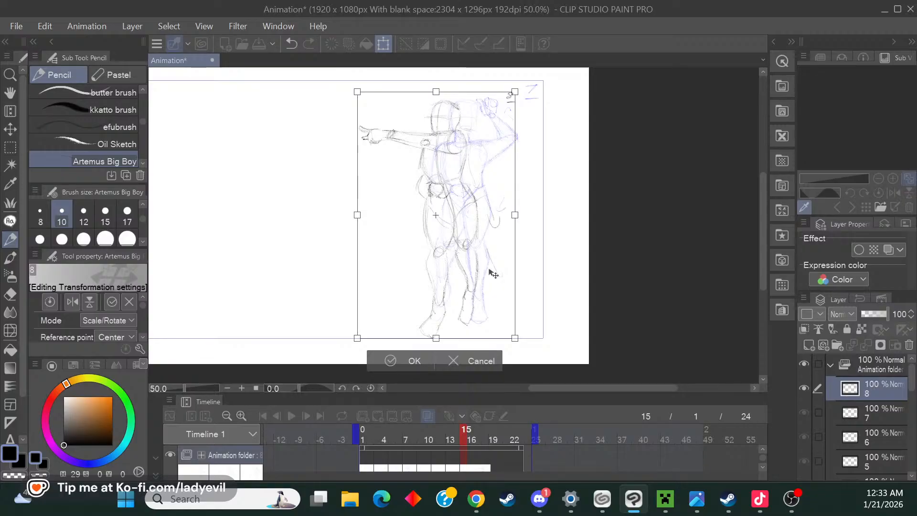
left_click(411, 360)
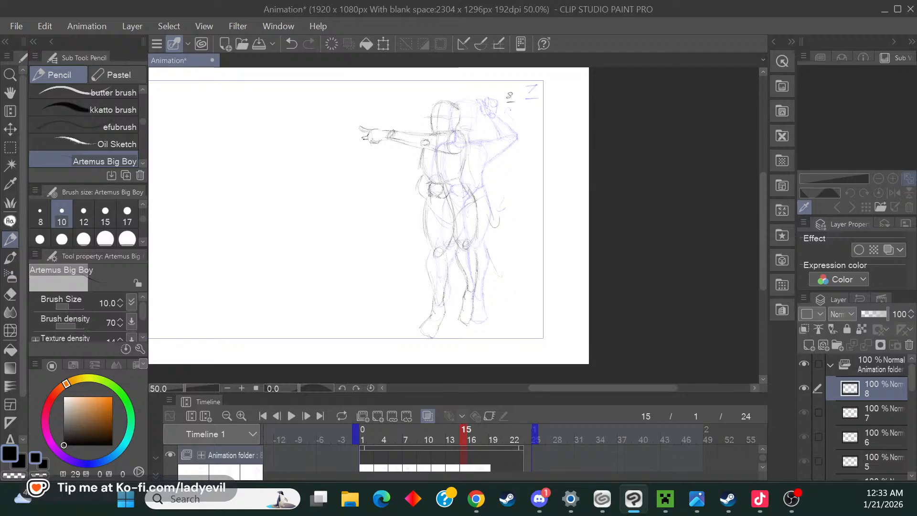
Add a new animation cel 9 at frame 17 in both the Animation folder and Folder 1, and select the Animation folder's cel 9.
key("alt+Tab")
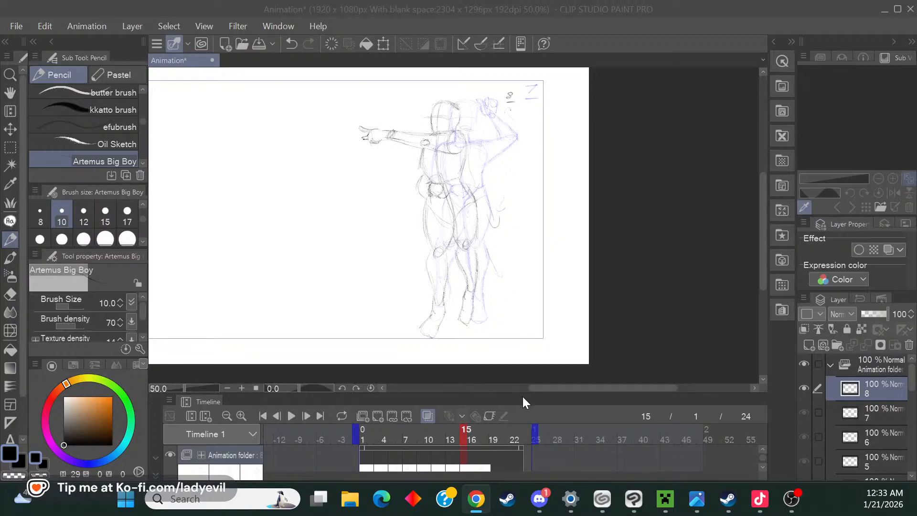
left_click_drag(764, 273, 746, 267)
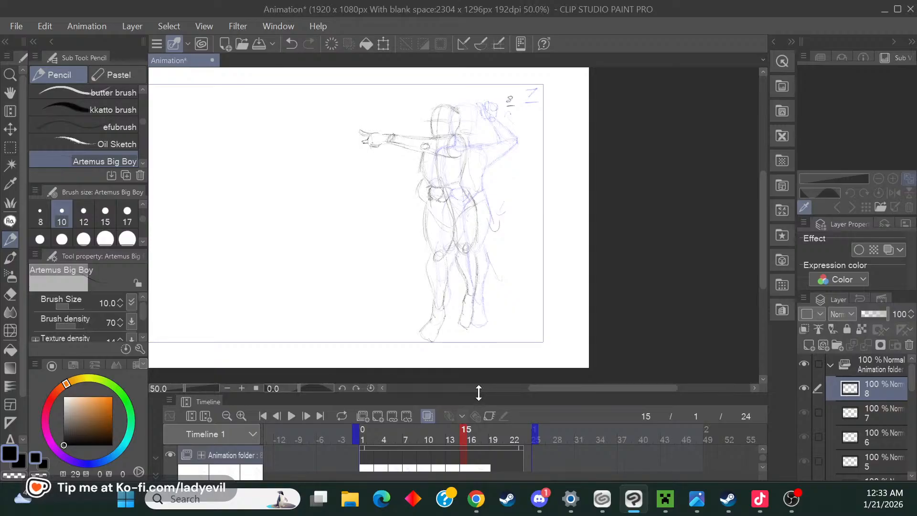
left_click_drag(479, 395, 484, 372)
left_click_drag(492, 257, 485, 158)
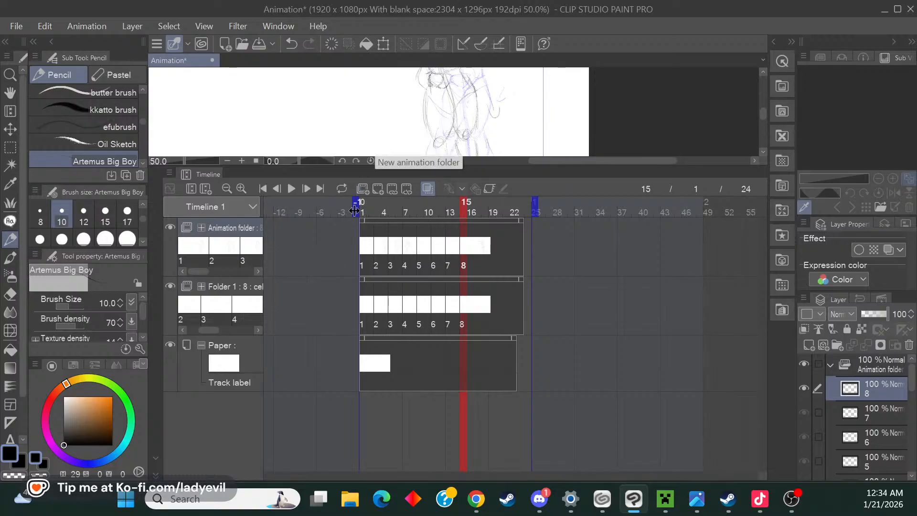
left_click(375, 189)
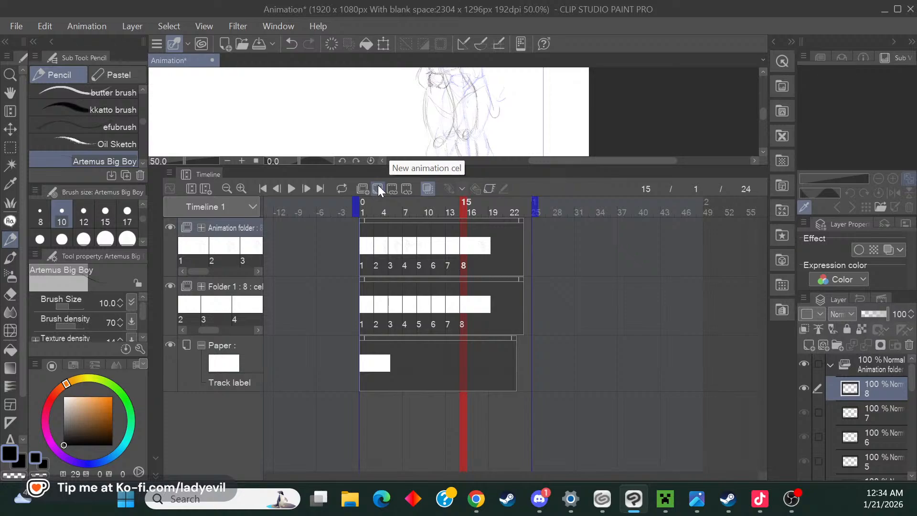
left_click(252, 285)
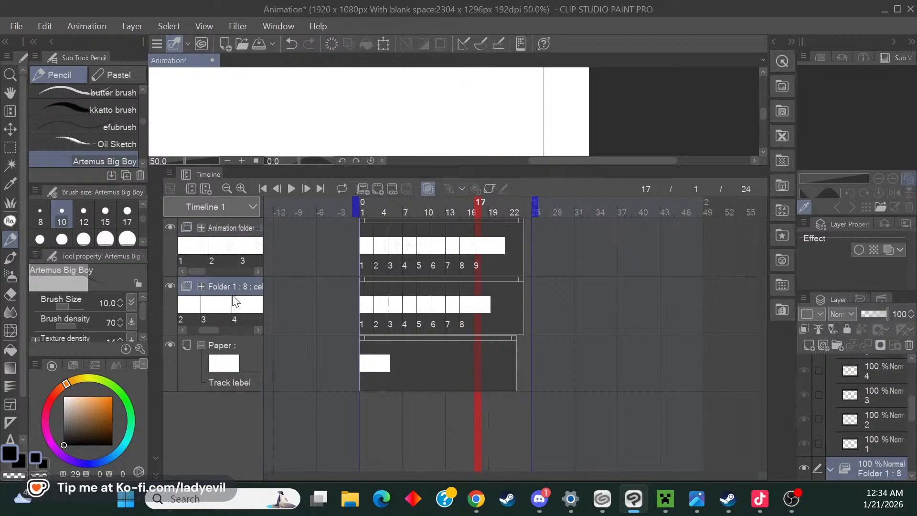
left_click(377, 188)
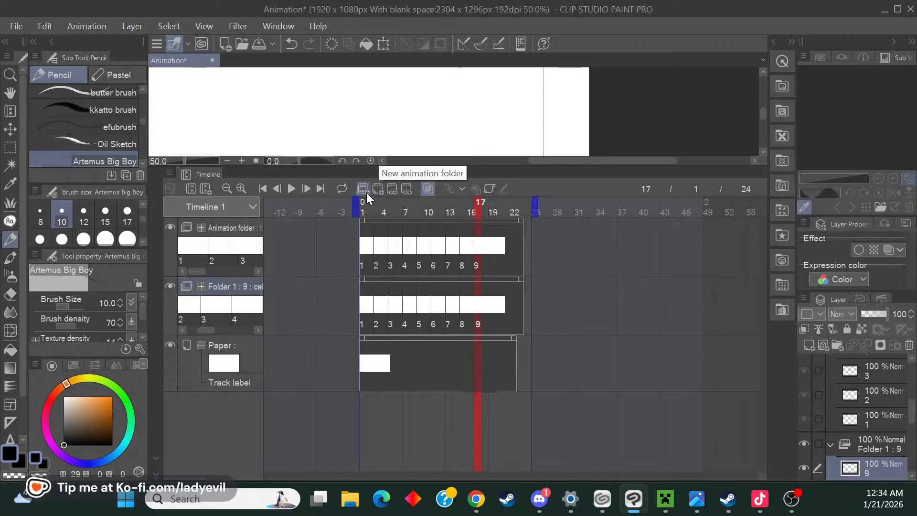
left_click(242, 228)
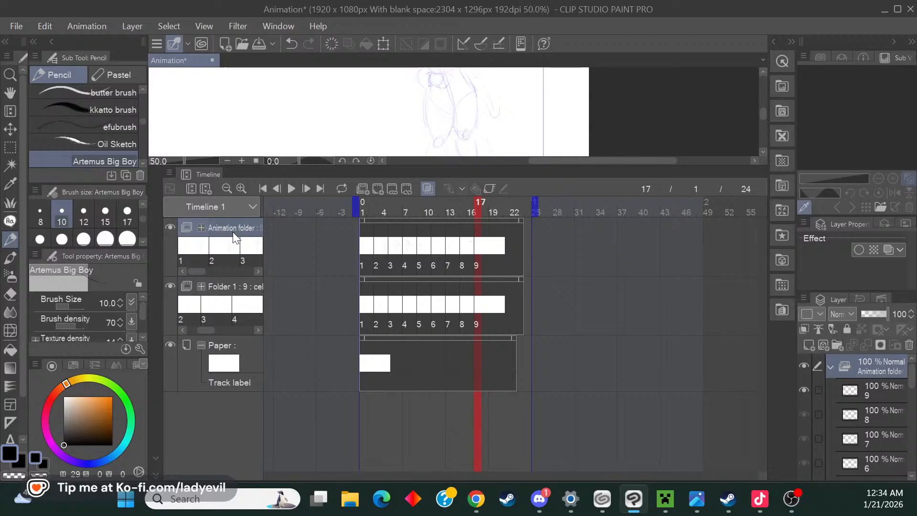
left_click(884, 395)
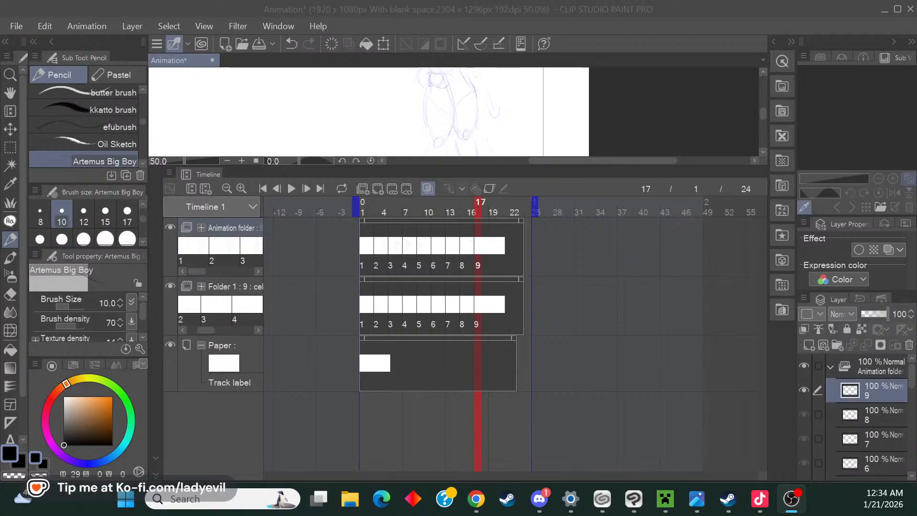
key("alt+Tab")
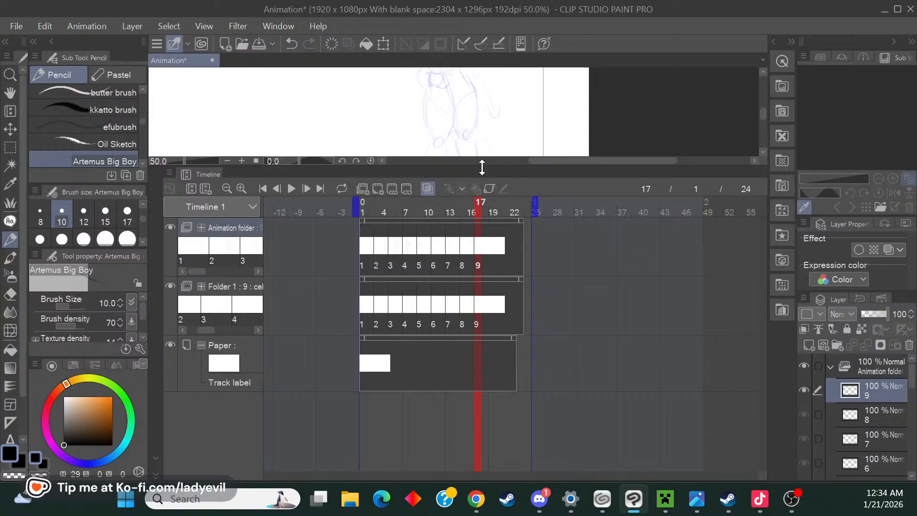
left_click_drag(488, 166, 488, 445)
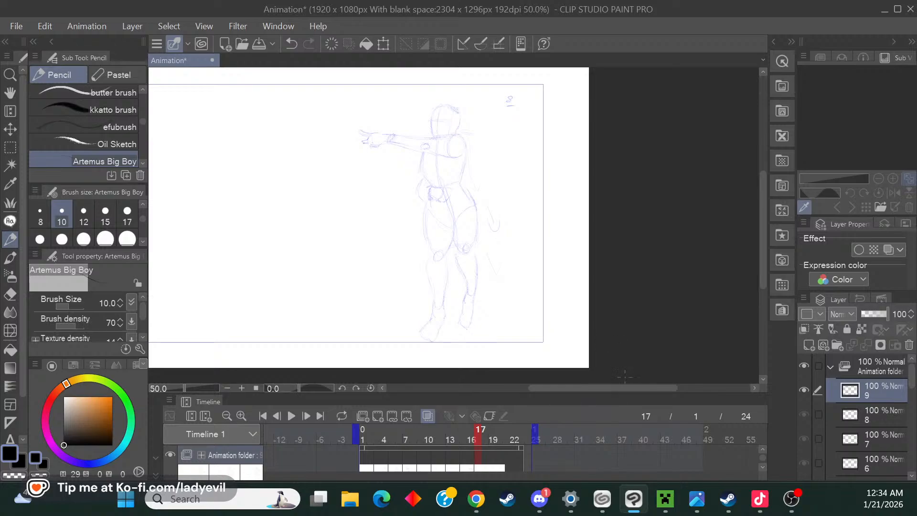
With the pencil at size 15, sketch cel 9's shoulder line and a curved torso centre line over the onion skin.
mouse_move(617, 387)
left_mouse_down()
mouse_move(588, 388)
mouse_move(601, 389)
left_mouse_up()
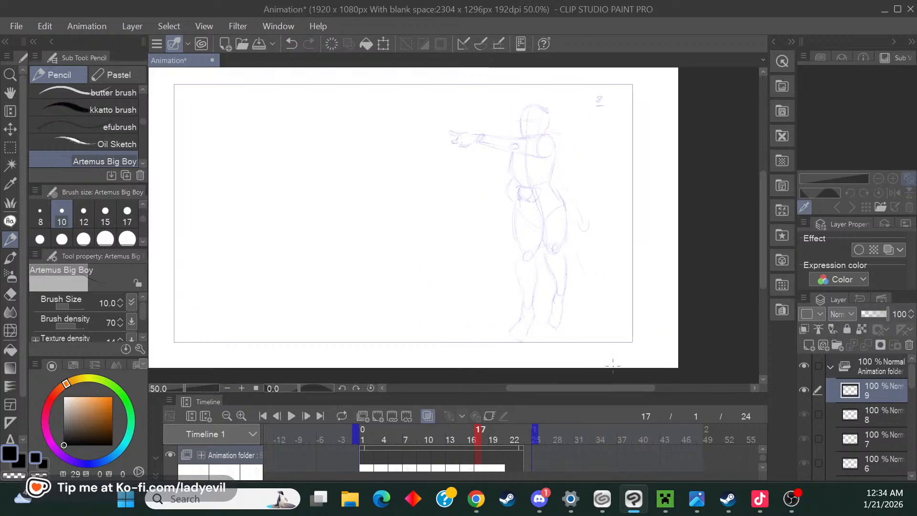
left_click(108, 210)
left_click(241, 387)
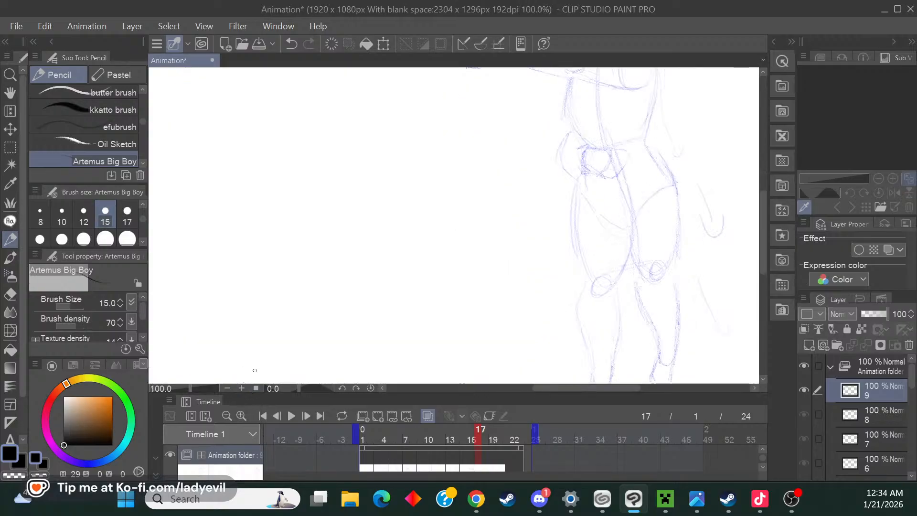
left_click_drag(593, 388, 607, 387)
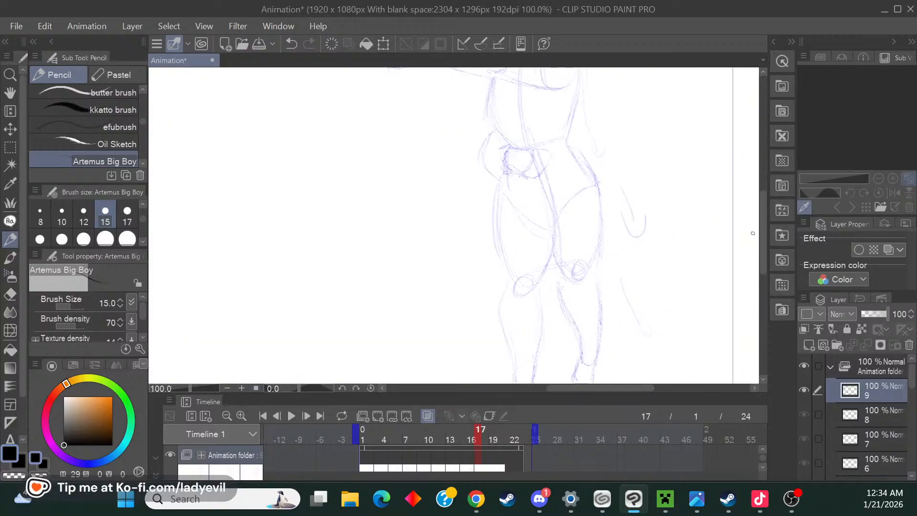
left_click_drag(761, 232, 745, 208)
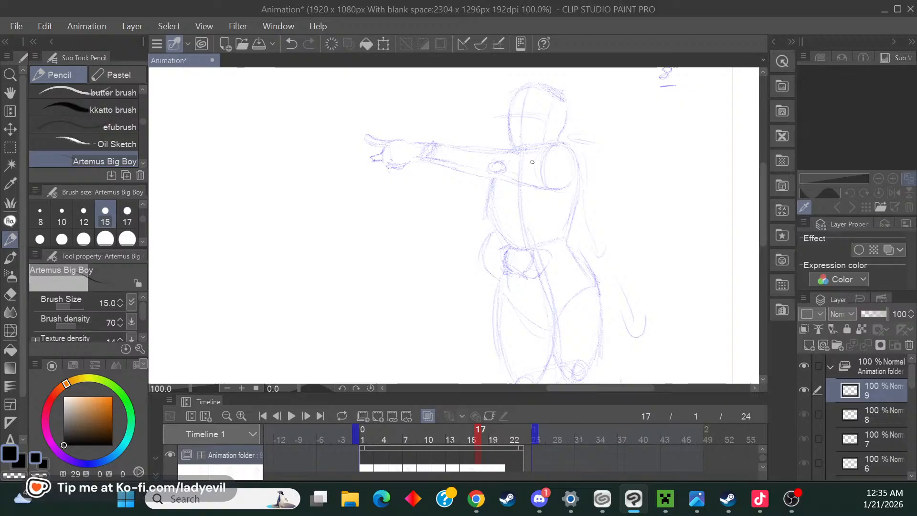
left_click_drag(613, 169, 568, 177)
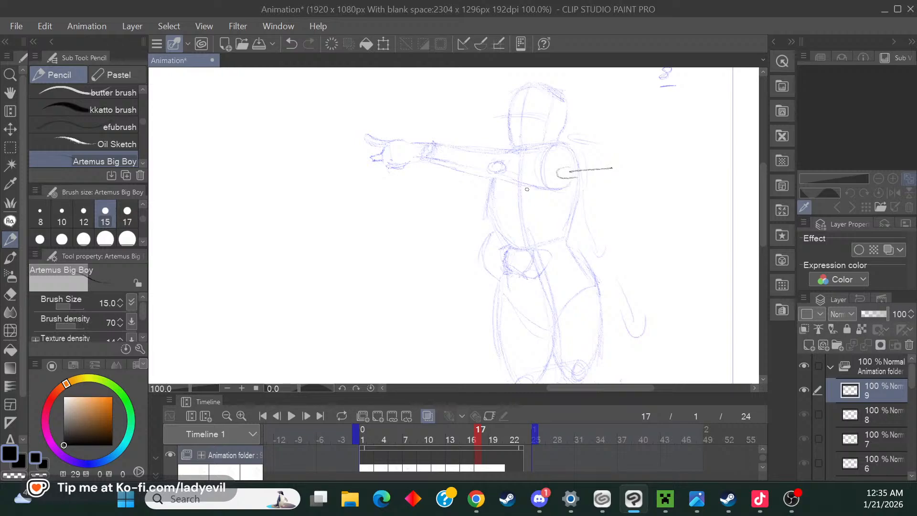
mouse_move(473, 160)
left_mouse_down()
mouse_move(527, 154)
mouse_move(461, 168)
left_mouse_up()
mouse_move(519, 150)
left_mouse_down()
mouse_move(493, 162)
mouse_move(530, 239)
mouse_move(521, 234)
left_mouse_up()
left_click_drag(534, 177, 521, 250)
left_click_drag(530, 153, 540, 196)
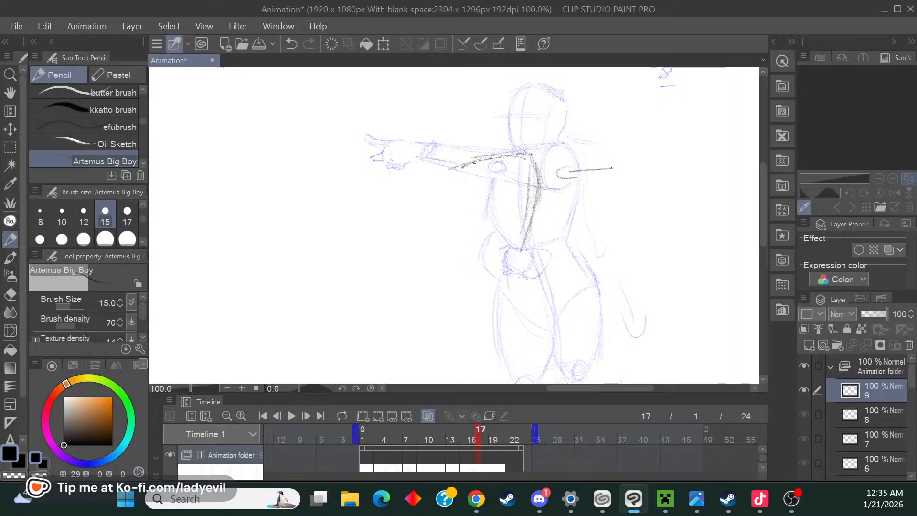
Sketch the torso's bulging outer contour from the shoulder down to the hip and close it with a waistline towards the centre line.
left_click_drag(474, 162, 454, 171)
left_click_drag(434, 205, 430, 241)
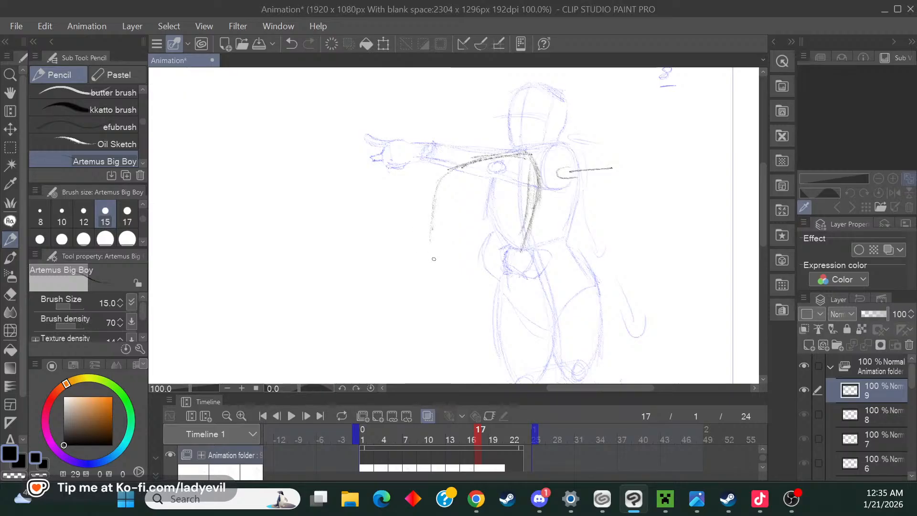
mouse_move(445, 170)
left_mouse_down()
mouse_move(426, 224)
mouse_move(441, 265)
mouse_move(456, 270)
left_mouse_up()
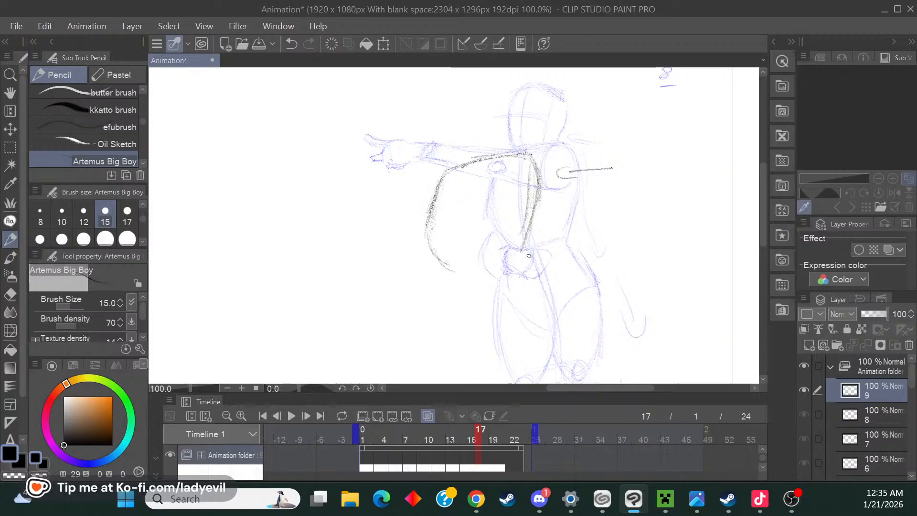
left_click_drag(500, 257, 455, 276)
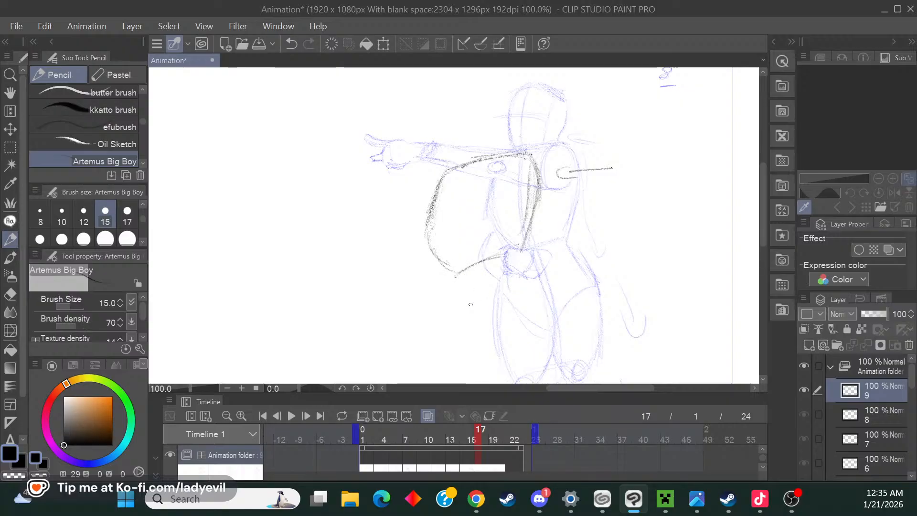
Extend the centre line below the waist with a few diagonal strokes and sketch the outer contour running down from the hip.
left_click_drag(527, 276, 533, 311)
left_click_drag(522, 250, 540, 313)
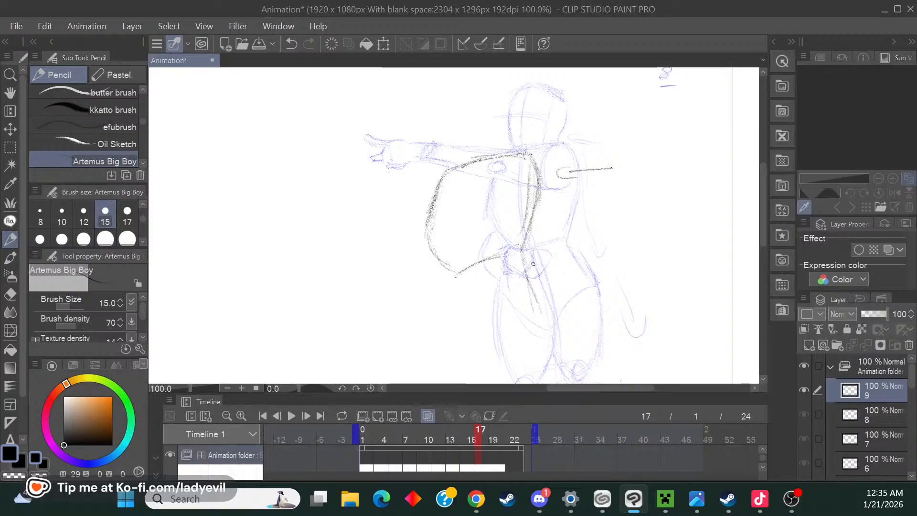
left_click_drag(528, 250, 547, 320)
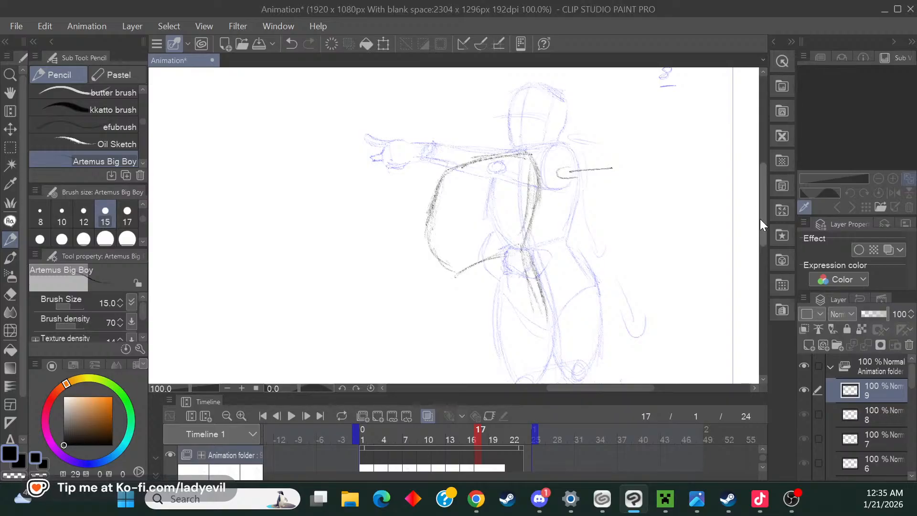
mouse_move(761, 219)
left_mouse_down()
mouse_move(761, 250)
mouse_move(760, 242)
left_mouse_up()
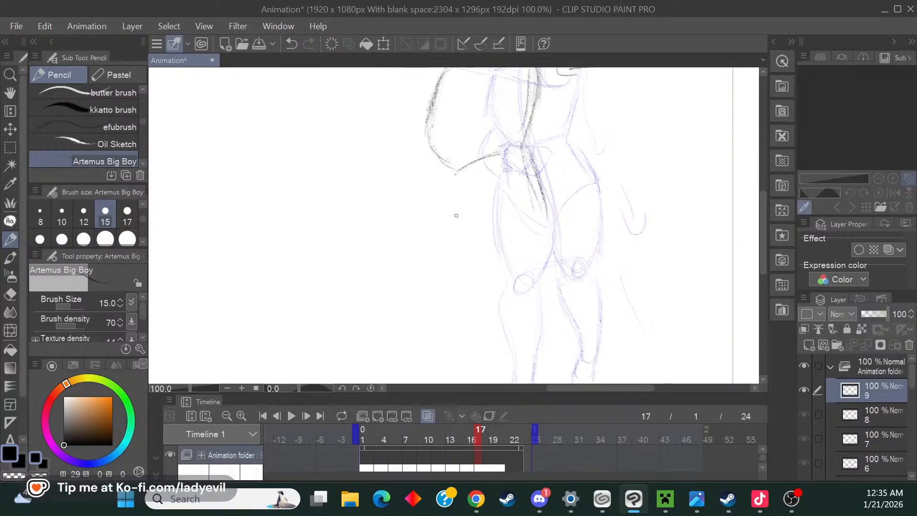
left_click_drag(455, 176, 451, 225)
left_click_drag(455, 173, 448, 244)
Sketch the forward leg's thigh on cel 9, with curved front and back contours from the hip that close in a rounded knee end.
key("alt+Tab")
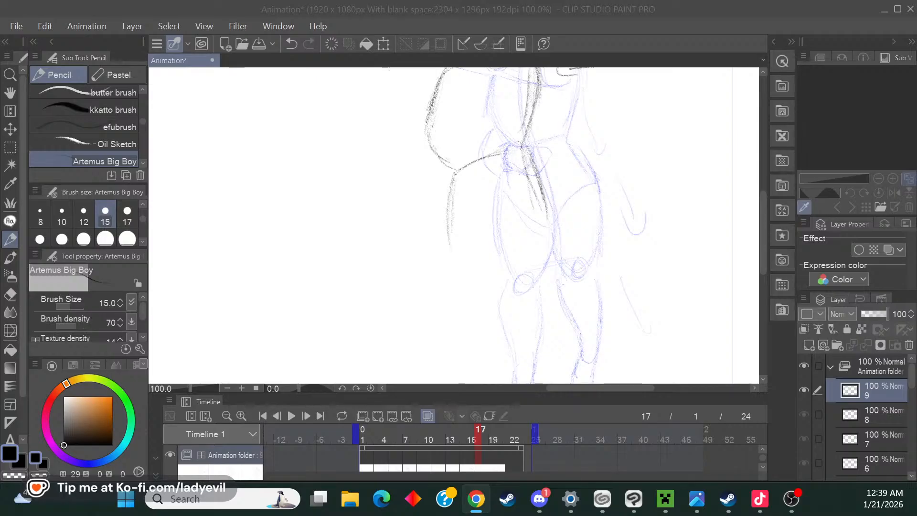
left_click(475, 210)
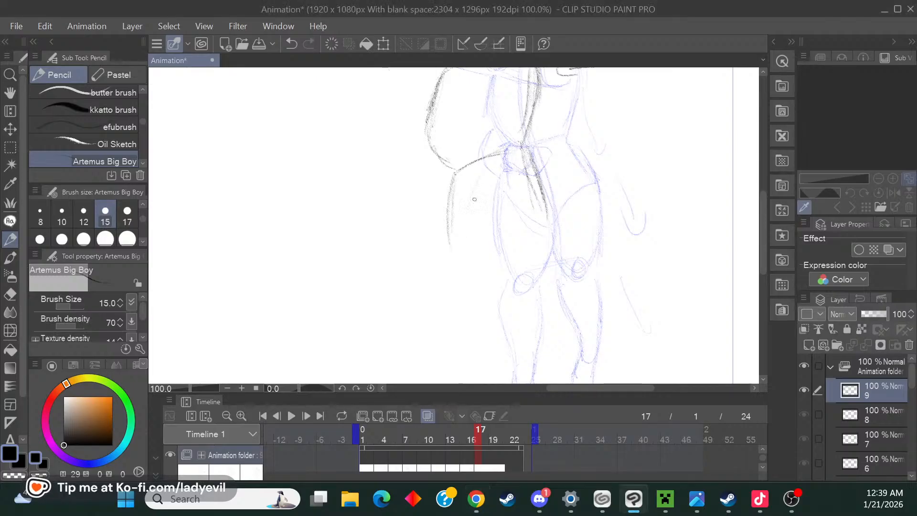
left_click_drag(481, 175, 462, 261)
mouse_move(533, 158)
left_mouse_down()
mouse_move(548, 214)
mouse_move(537, 244)
left_mouse_up()
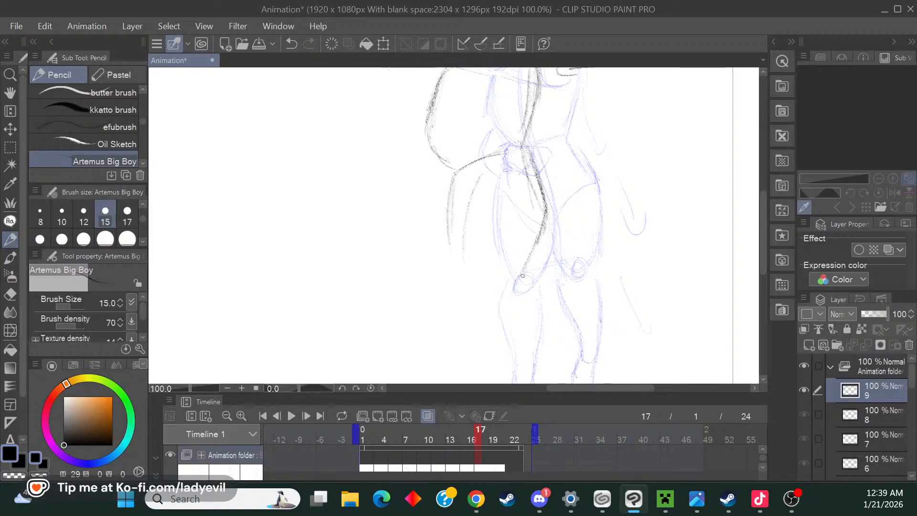
left_click_drag(522, 275, 510, 302)
left_click_drag(536, 249, 524, 268)
mouse_move(466, 210)
left_mouse_down()
mouse_move(457, 312)
mouse_move(464, 221)
mouse_move(458, 252)
left_mouse_up()
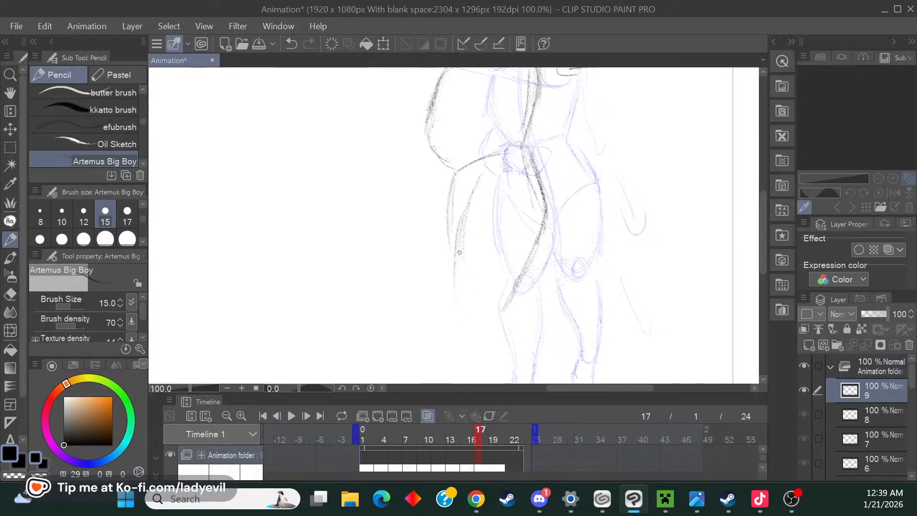
left_click_drag(484, 178, 461, 272)
left_click_drag(479, 182, 459, 219)
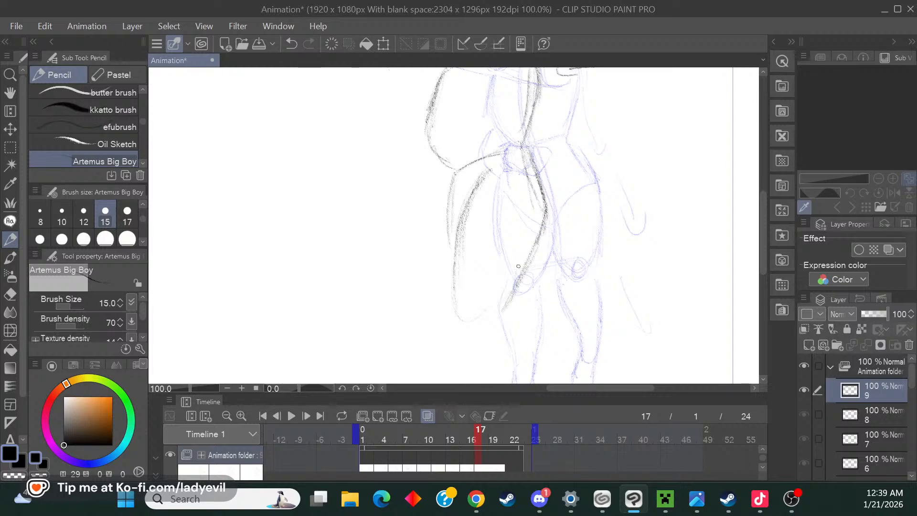
mouse_move(520, 281)
left_mouse_down()
mouse_move(496, 305)
mouse_move(459, 319)
left_mouse_up()
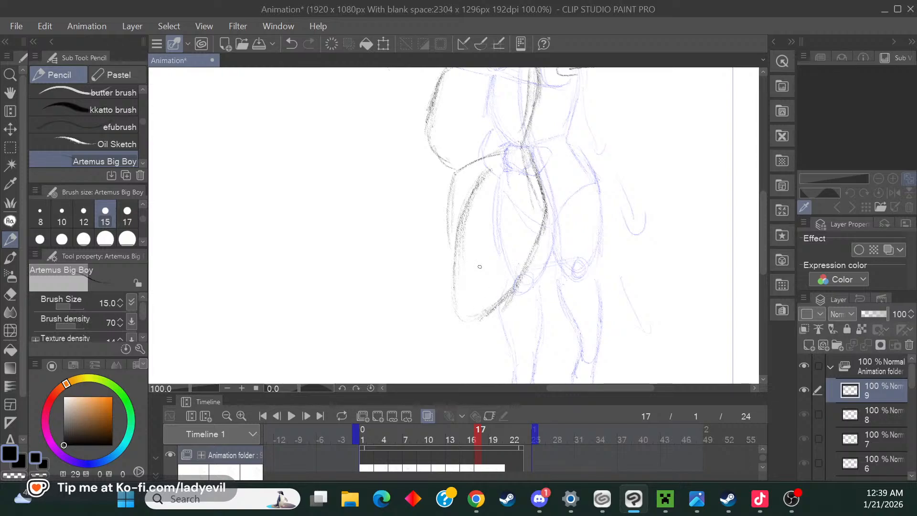
Draw a small oval kneecap at the thigh's lower front and sketch the start of the shin and calf below it.
left_click_drag(763, 224, 763, 252)
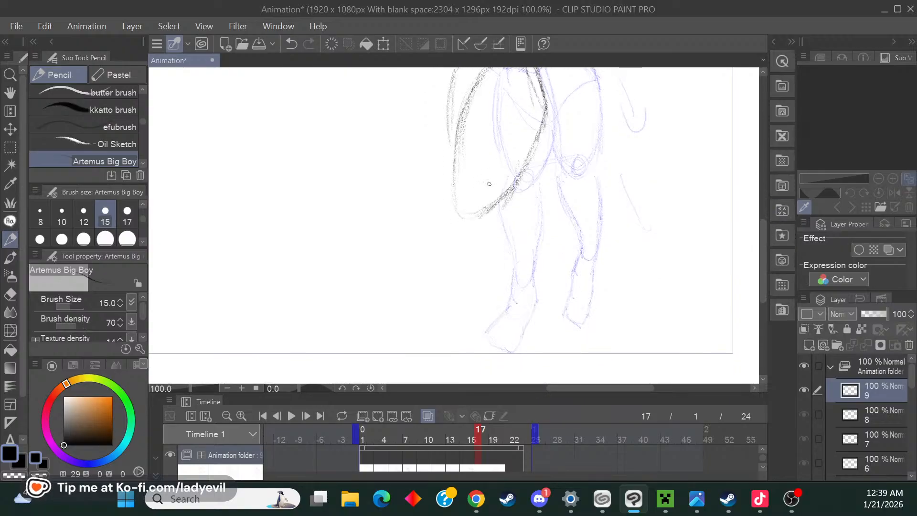
left_click_drag(452, 206, 462, 215)
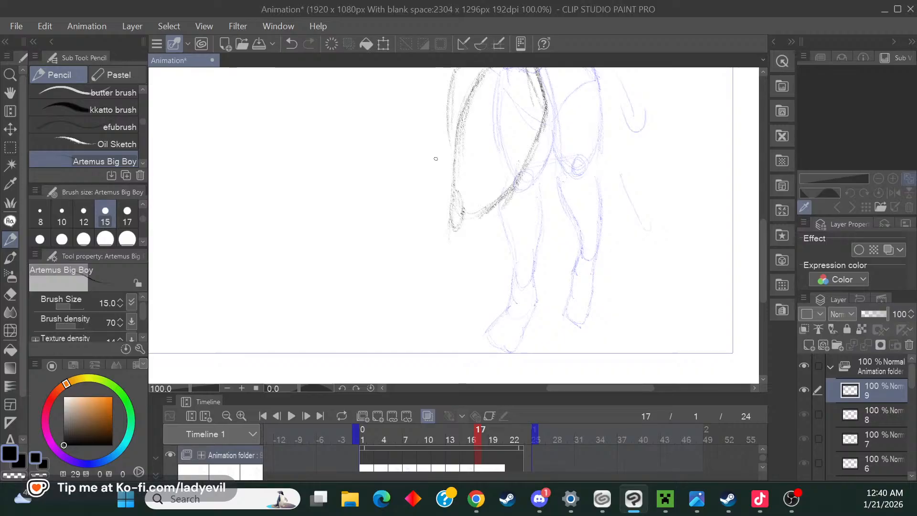
left_click_drag(459, 215, 438, 249)
left_click_drag(447, 225, 434, 280)
mouse_move(485, 224)
left_mouse_down()
mouse_move(502, 206)
mouse_move(505, 190)
mouse_move(490, 213)
mouse_move(487, 253)
left_mouse_up()
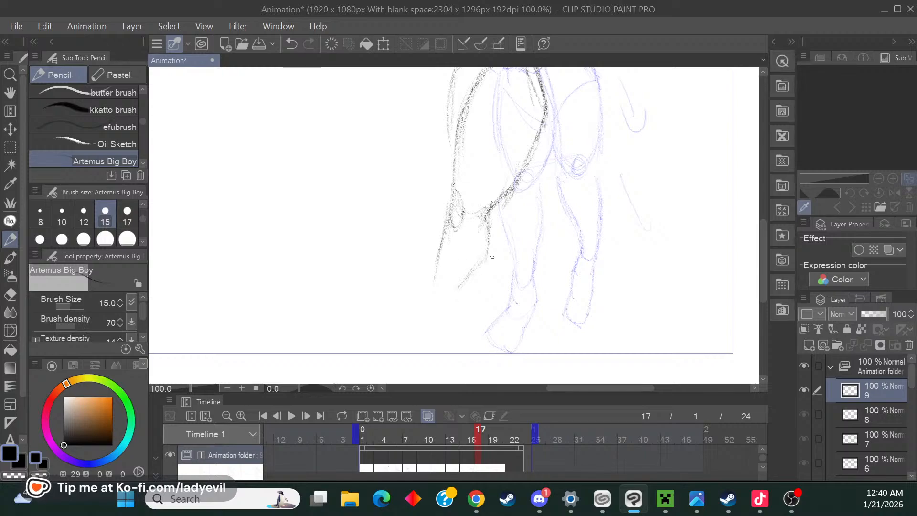
left_click_drag(475, 270, 452, 296)
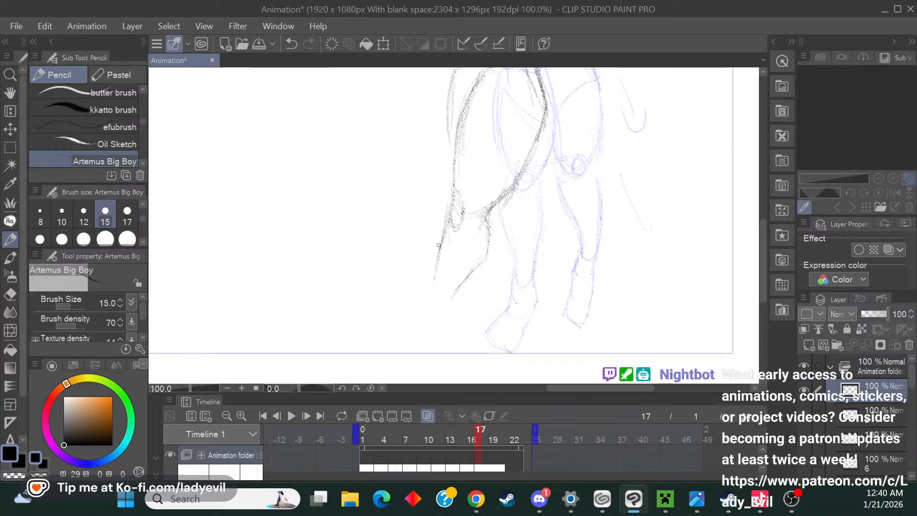
Extend the shin line diagonally down to the ankle and erase its stray outer strokes with the Hard eraser at size 17.
left_click_drag(448, 215, 407, 336)
mouse_move(440, 237)
left_mouse_down()
mouse_move(420, 304)
mouse_move(444, 232)
mouse_move(416, 334)
left_mouse_up()
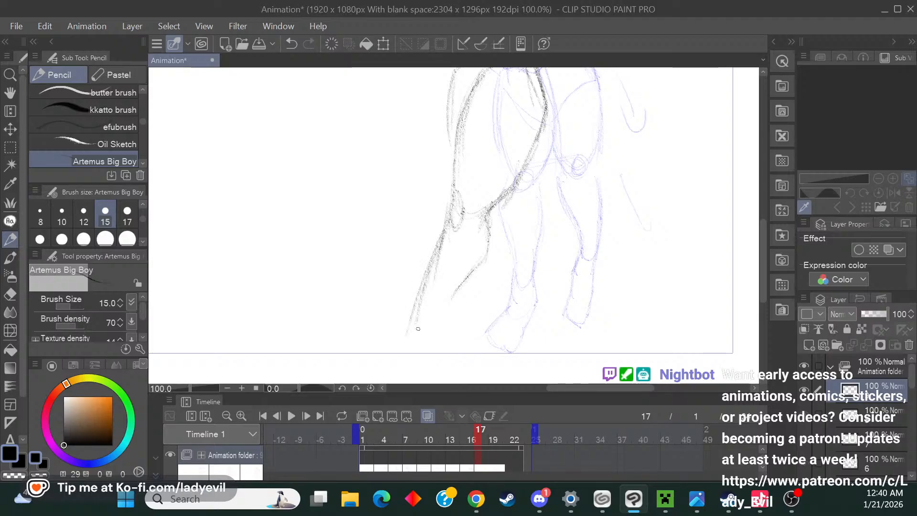
left_click_drag(435, 257, 419, 312)
key("e")
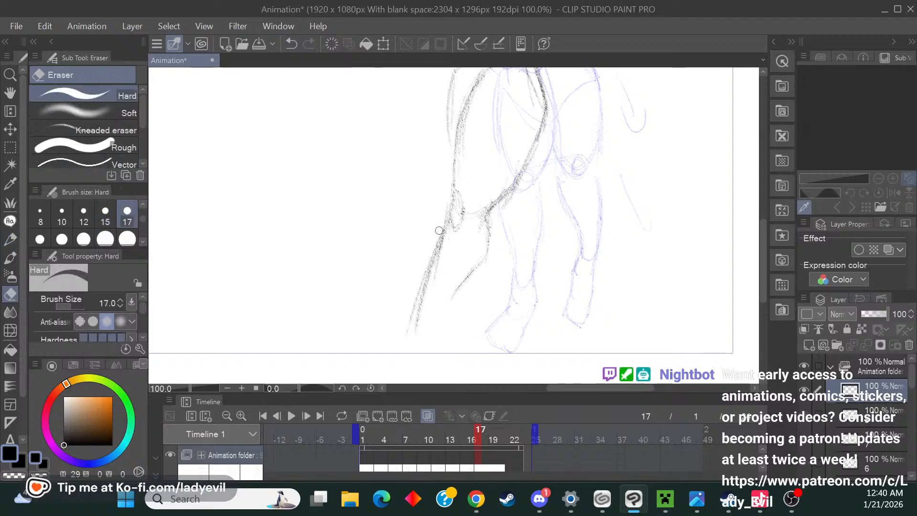
left_click_drag(439, 235, 418, 296)
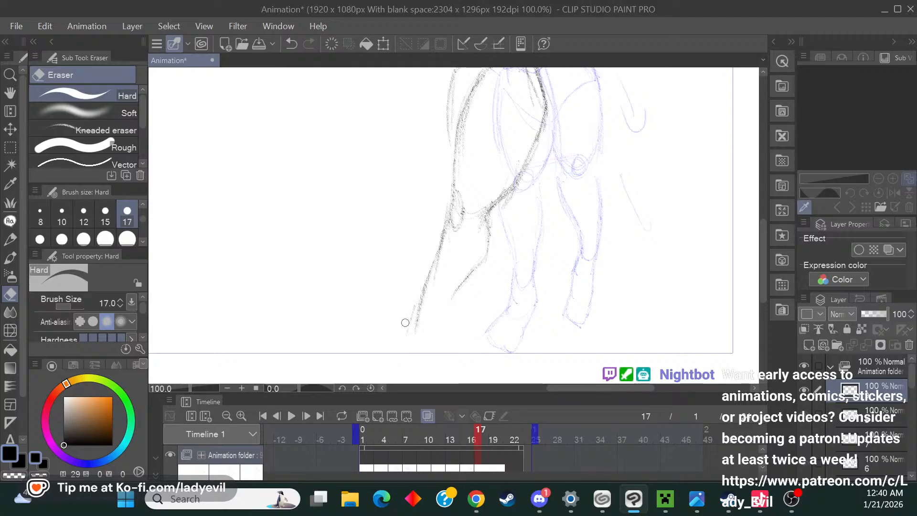
left_click(16, 236)
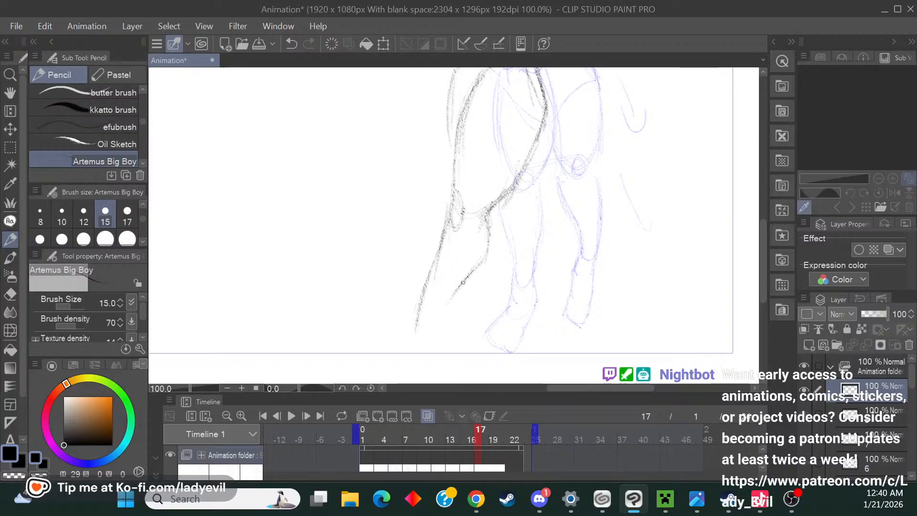
With the pencil, continue the calf contour to a rounded ankle and sketch the foot's upper edge down to the toes.
left_click_drag(466, 280, 435, 335)
left_click_drag(424, 289, 405, 342)
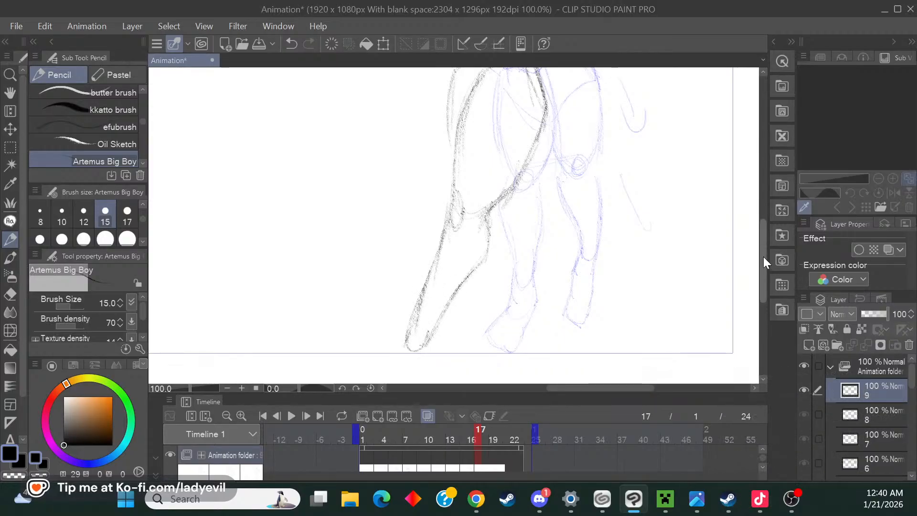
mouse_move(763, 256)
left_mouse_down()
mouse_move(763, 245)
mouse_move(762, 282)
left_mouse_up()
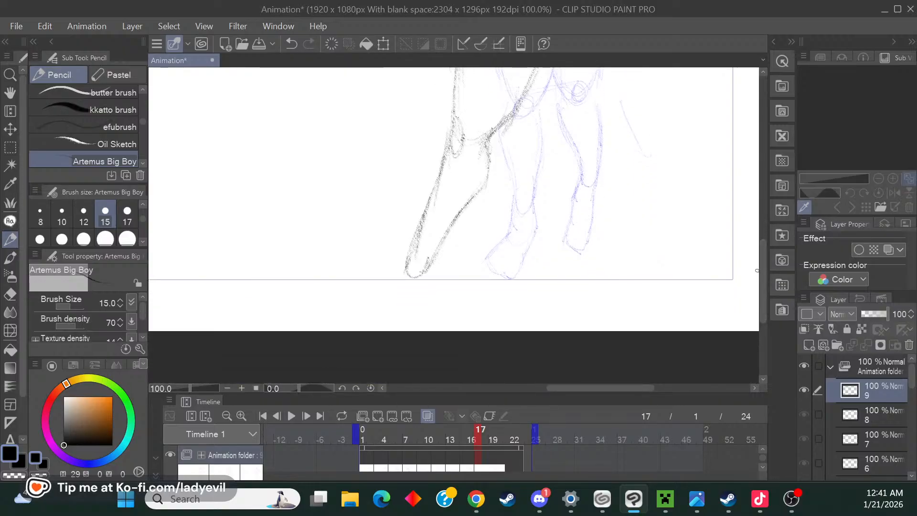
left_click_drag(408, 256, 384, 294)
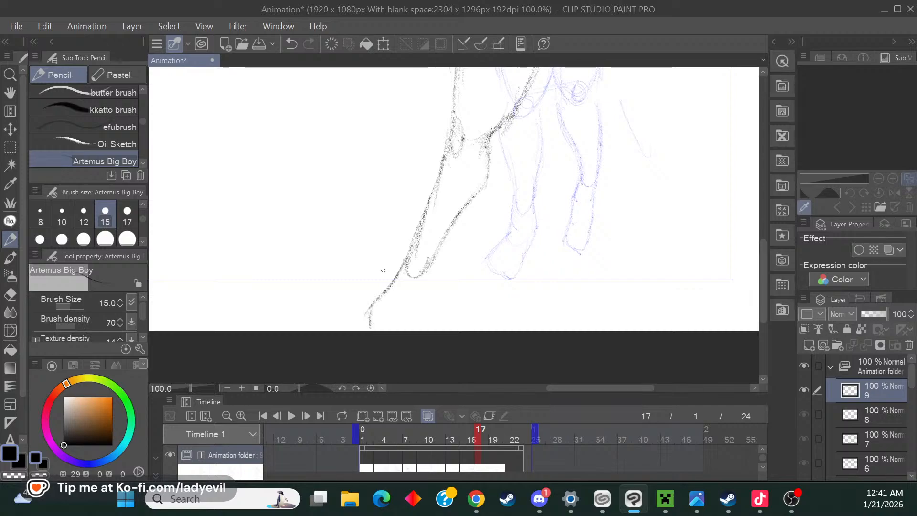
Move the whole cel 9 drawing up and to the right with Transform, and close the foot's outline from toes to heel.
left_click(384, 43)
left_click_drag(373, 313, 393, 276)
left_click(481, 298)
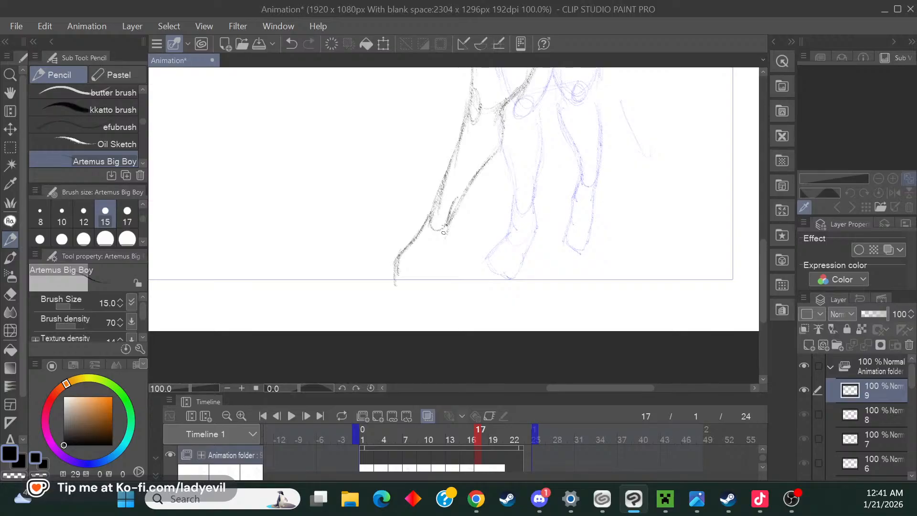
mouse_move(441, 243)
left_mouse_down()
mouse_move(444, 232)
mouse_move(414, 288)
left_mouse_up()
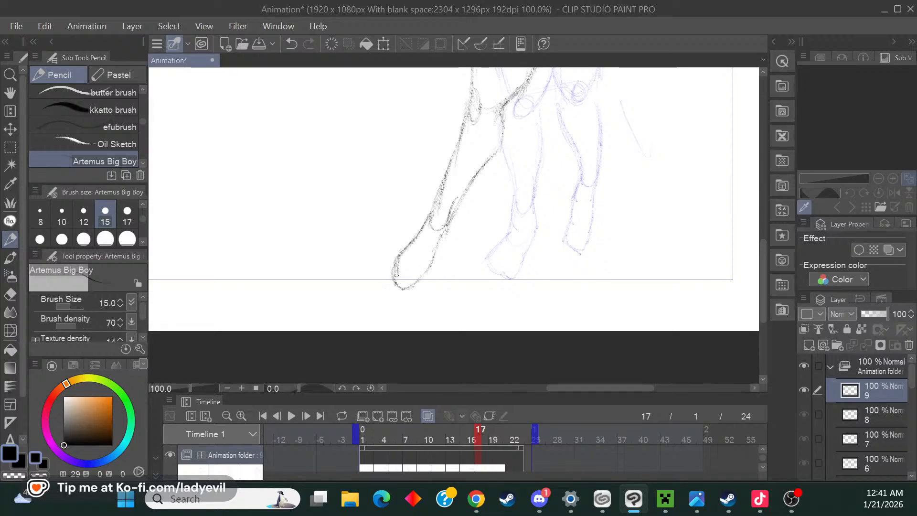
Darken the outer contour below the hip and join it to the forward thigh's front line above the knee.
mouse_move(763, 284)
left_mouse_down()
mouse_move(763, 228)
mouse_move(757, 257)
mouse_move(749, 254)
left_mouse_up()
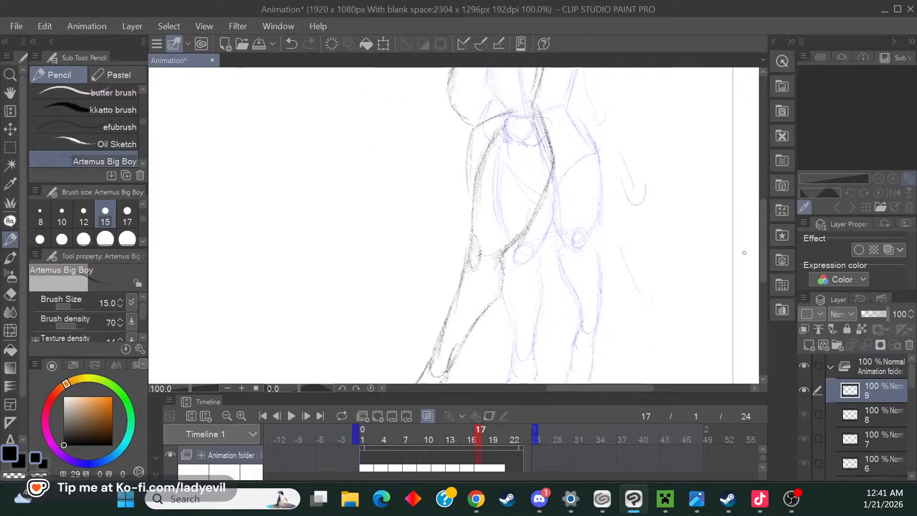
left_click_drag(473, 132, 467, 183)
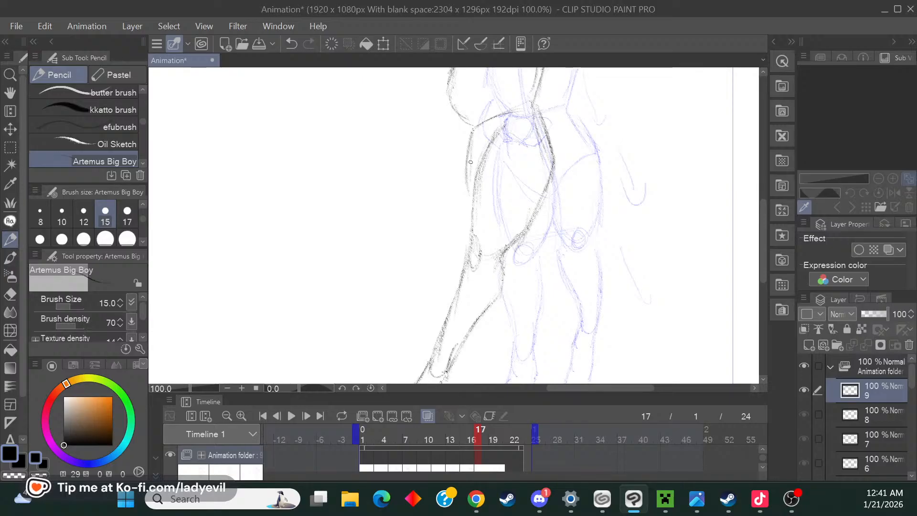
left_click_drag(469, 145, 467, 187)
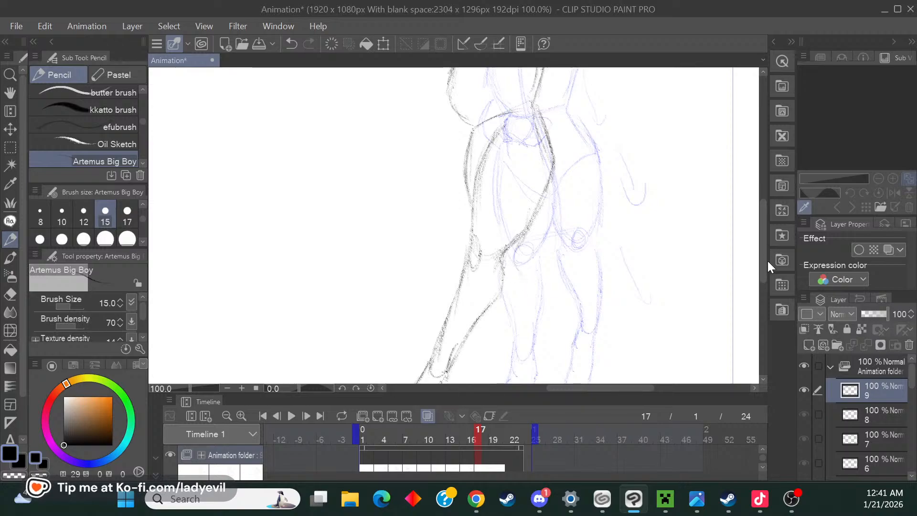
Sketch the rear leg's lower part slanting down behind the forward knee, closing it at the ankle and starting the foot.
left_click_drag(766, 271, 763, 295)
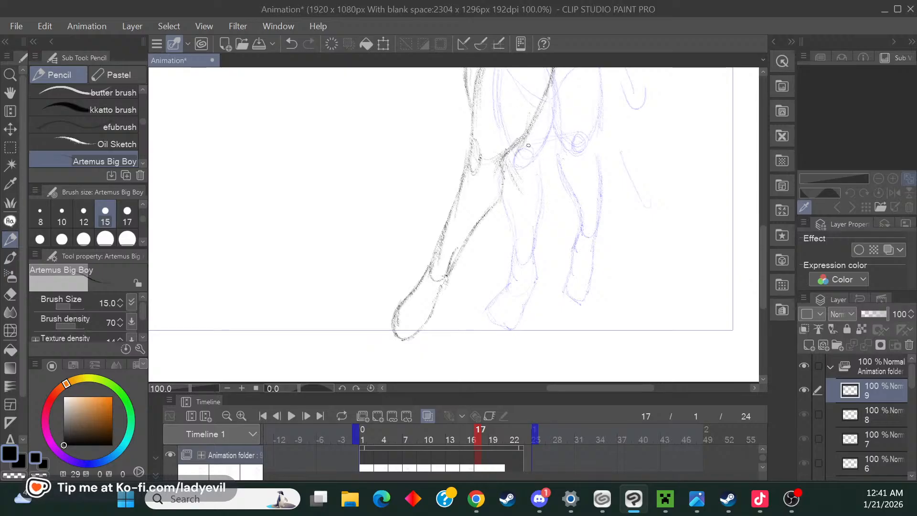
mouse_move(535, 141)
left_mouse_down()
mouse_move(546, 167)
mouse_move(531, 137)
mouse_move(548, 187)
mouse_move(549, 171)
mouse_move(555, 210)
left_mouse_up()
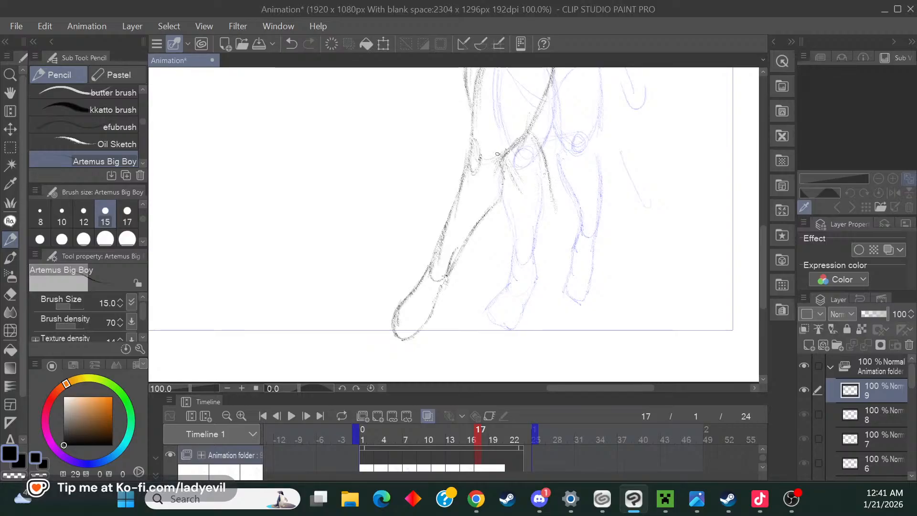
left_click_drag(506, 174, 544, 235)
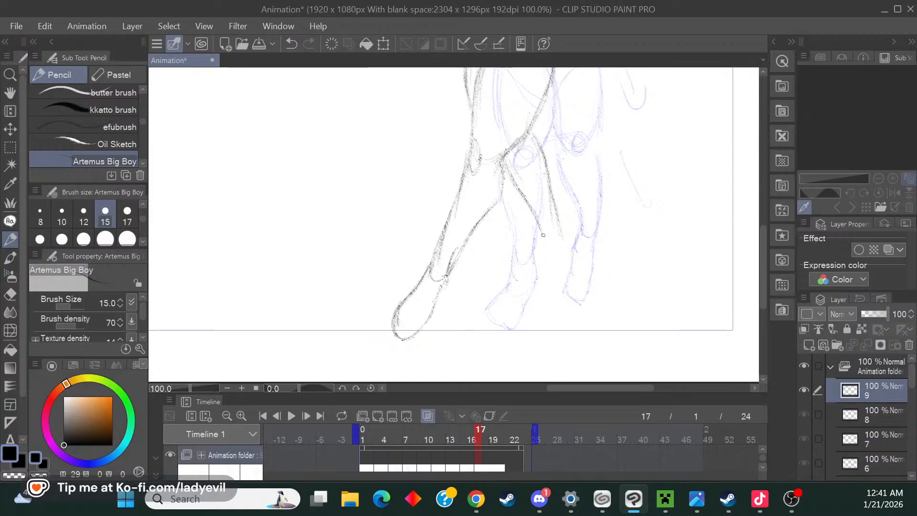
mouse_move(540, 222)
left_mouse_down()
mouse_move(555, 267)
mouse_move(564, 248)
left_mouse_up()
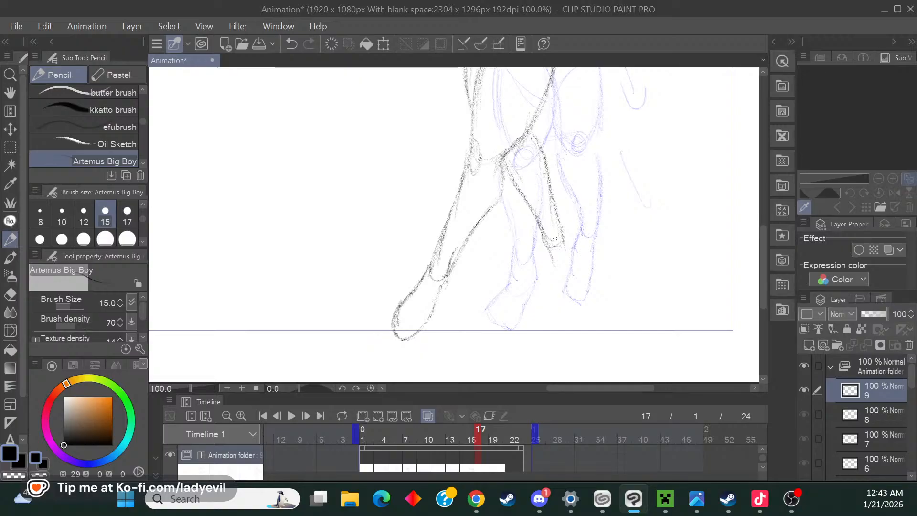
left_click_drag(566, 254, 568, 267)
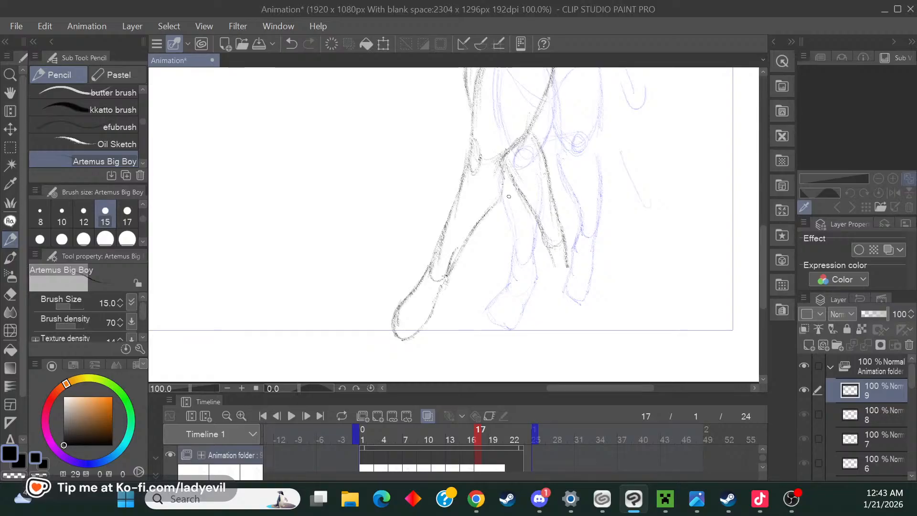
Erase the rear lower leg with the Hard eraser at size 30, keeping only the upper part of its outer contour.
key("e")
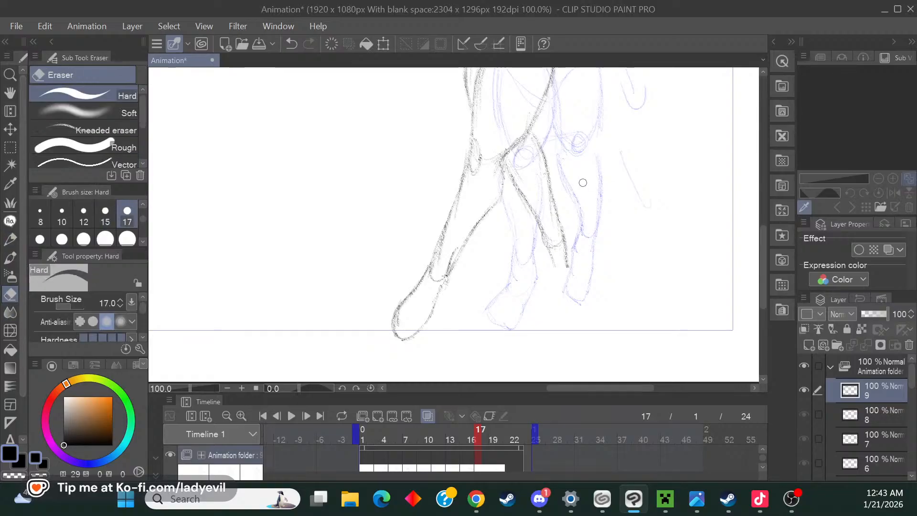
left_click(84, 239)
mouse_move(566, 240)
left_mouse_down()
mouse_move(554, 277)
mouse_move(540, 267)
mouse_move(574, 221)
mouse_move(562, 206)
mouse_move(520, 212)
mouse_move(510, 185)
left_mouse_up()
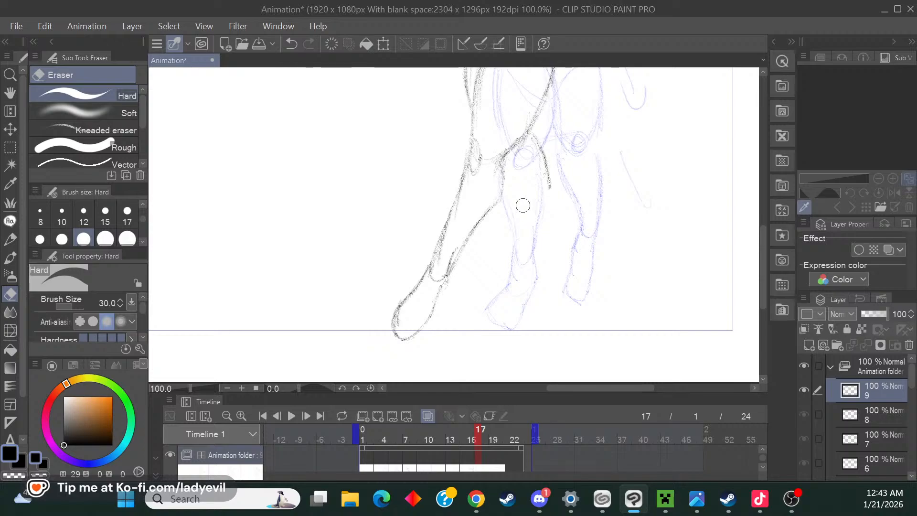
Redraw the rear lower leg with the Artemus Big Boy pencil at size 15, running both contours from the forward knee down to the ankle.
left_click(10, 238)
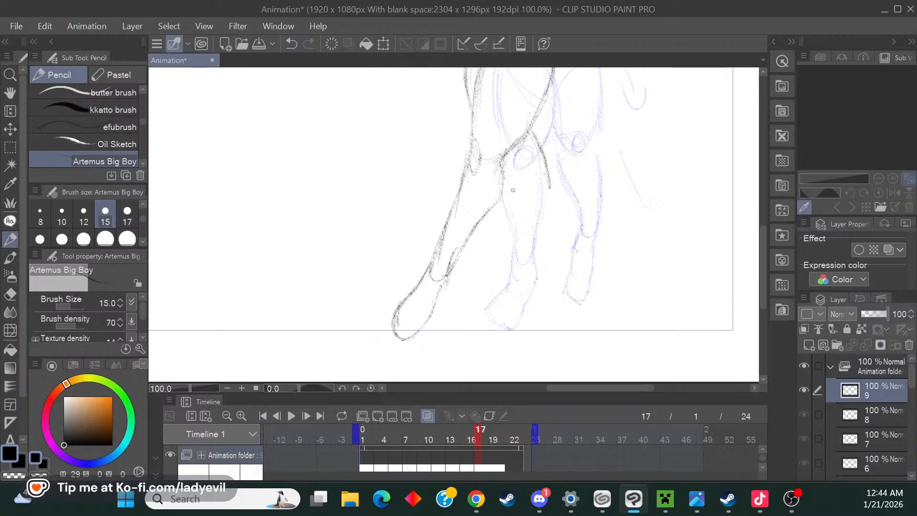
left_click_drag(509, 192, 529, 234)
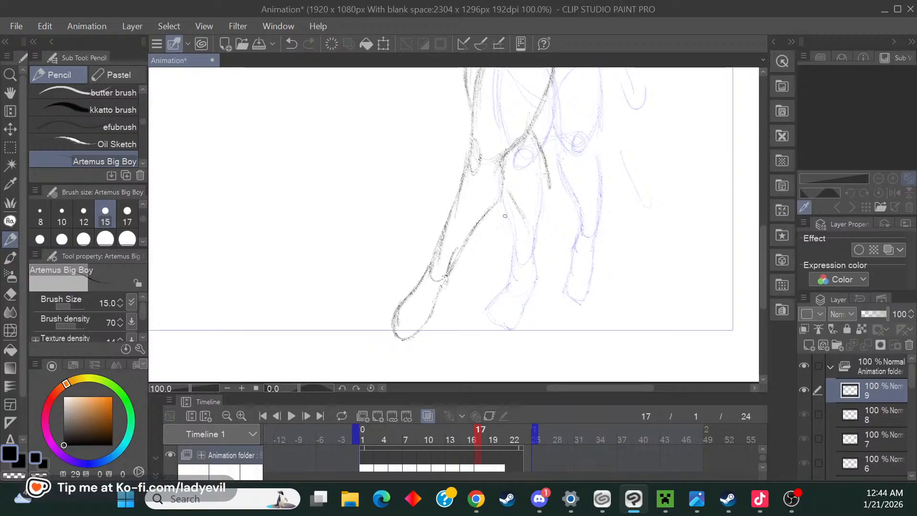
left_click_drag(543, 154, 553, 250)
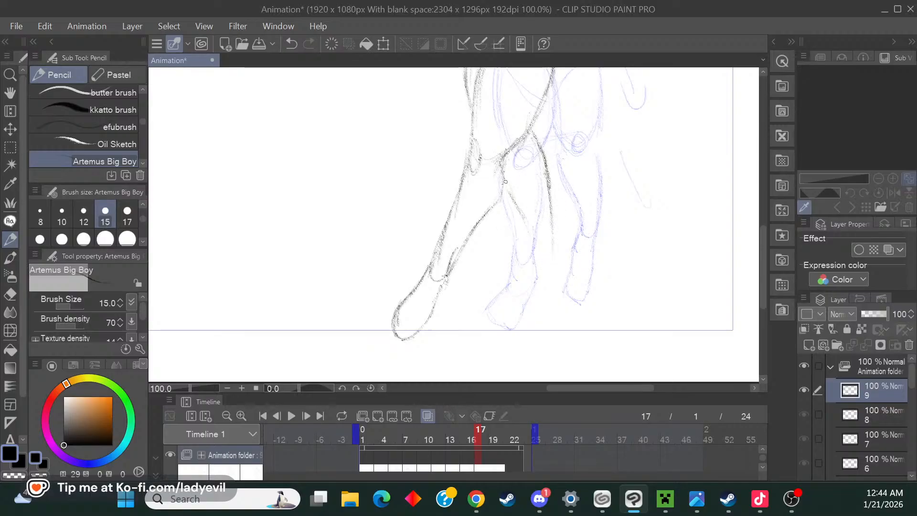
left_click_drag(507, 191, 533, 245)
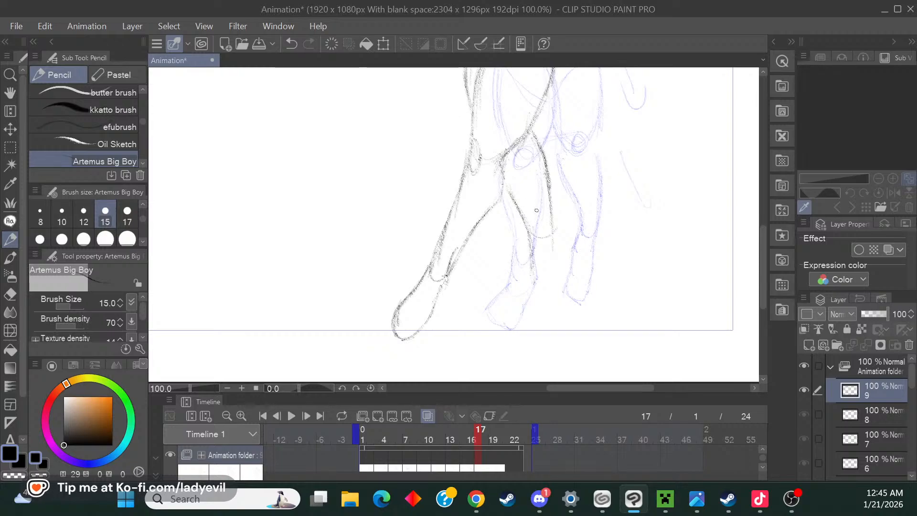
left_click_drag(552, 238, 555, 276)
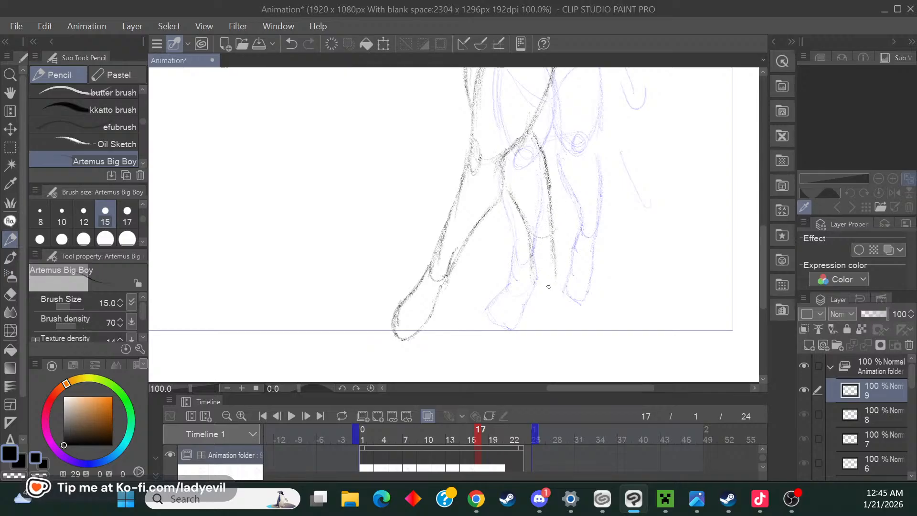
Sketch the rear foot below the ankle, drawing its front and back edges and rounding off the toes.
mouse_move(525, 279)
left_mouse_down()
mouse_move(512, 317)
mouse_move(516, 303)
left_mouse_up()
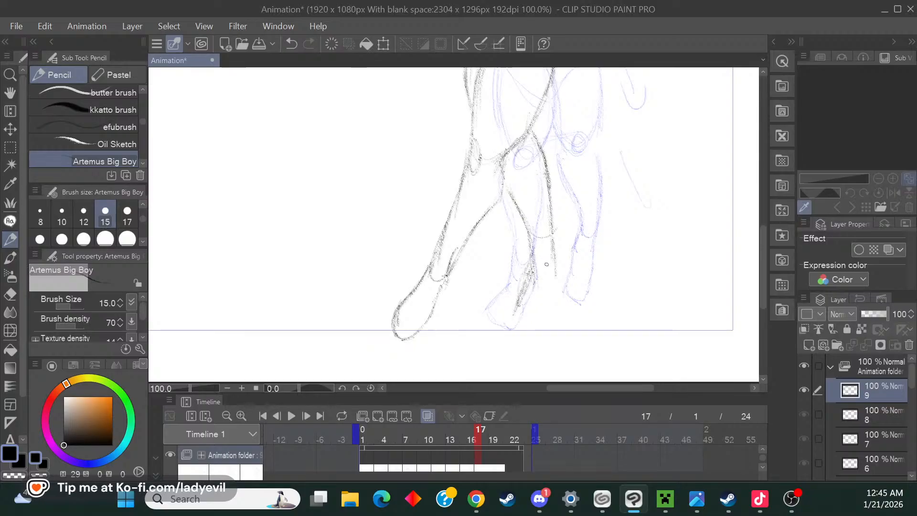
mouse_move(548, 256)
left_mouse_down()
mouse_move(550, 304)
mouse_move(549, 270)
mouse_move(546, 306)
mouse_move(535, 262)
mouse_move(520, 309)
mouse_move(548, 308)
left_mouse_up()
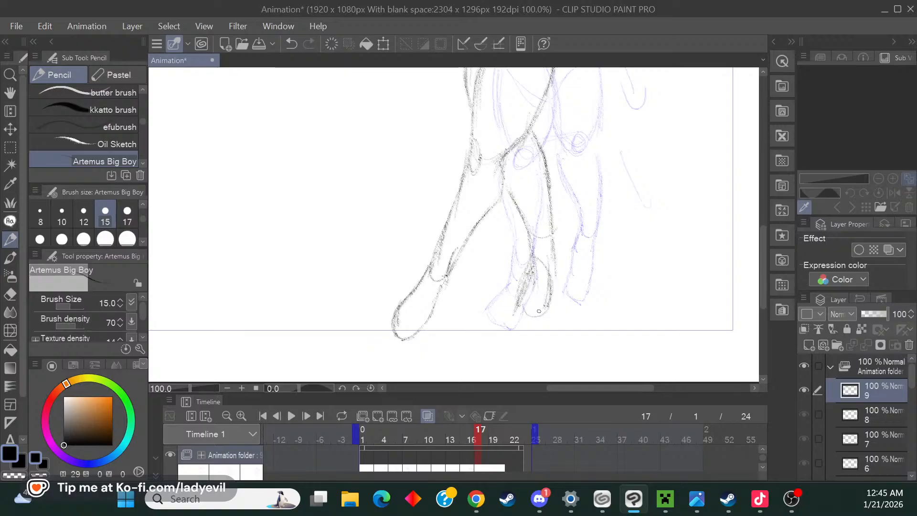
mouse_move(513, 310)
left_mouse_down()
mouse_move(519, 333)
mouse_move(543, 326)
mouse_move(559, 273)
mouse_move(554, 296)
left_mouse_up()
Sketch a curved form in front of the lower belly and a rounded fist shape at the hip, erasing overlapping lines with the Hard eraser at size 15.
left_click_drag(763, 297, 760, 248)
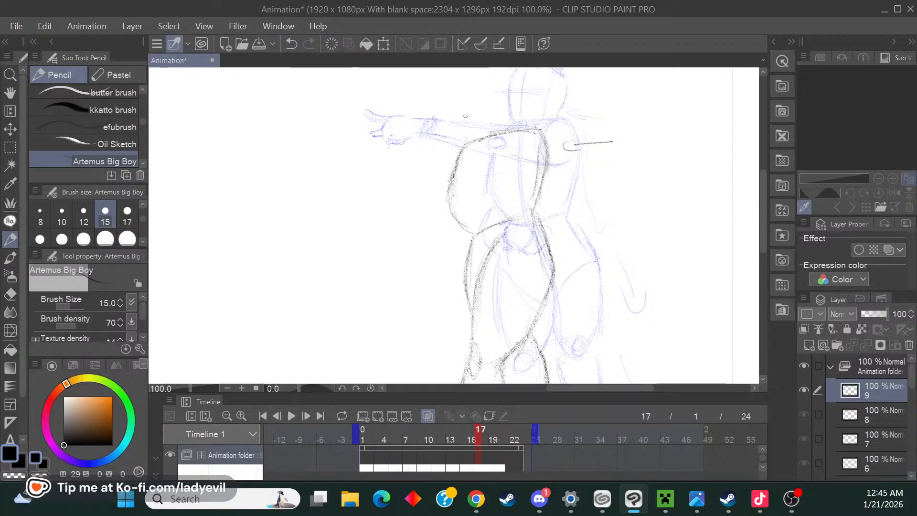
mouse_move(451, 252)
left_mouse_down()
mouse_move(461, 254)
mouse_move(443, 237)
left_mouse_up()
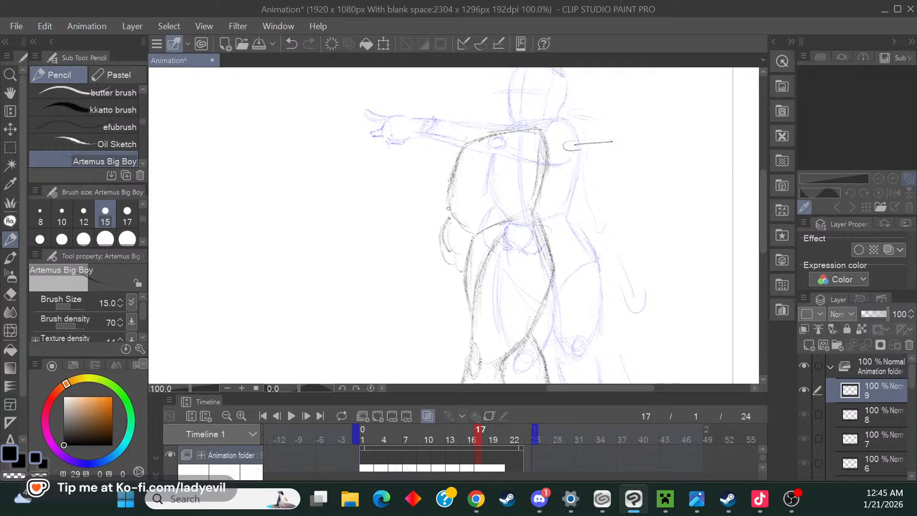
mouse_move(473, 227)
left_mouse_down()
mouse_move(466, 256)
mouse_move(473, 250)
left_mouse_up()
left_click_drag(466, 232, 498, 225)
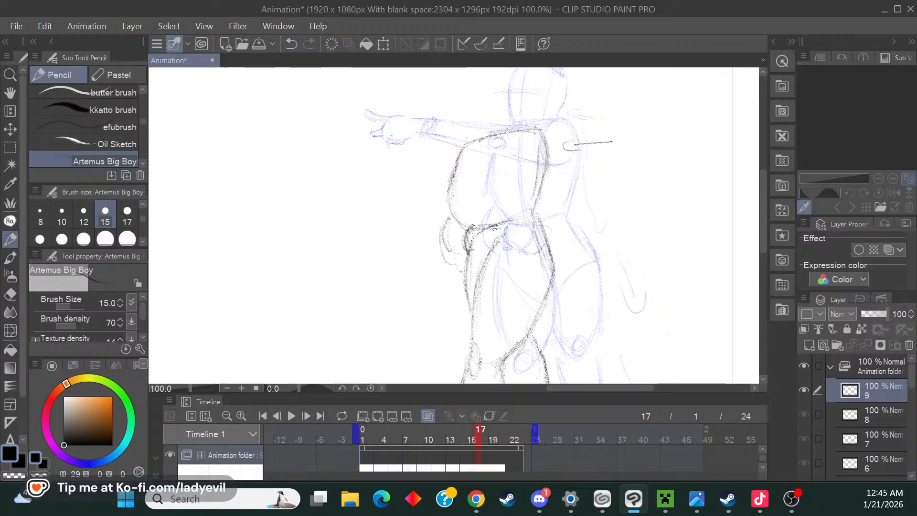
mouse_move(469, 251)
left_mouse_down()
mouse_move(508, 250)
mouse_move(508, 225)
mouse_move(502, 255)
left_mouse_up()
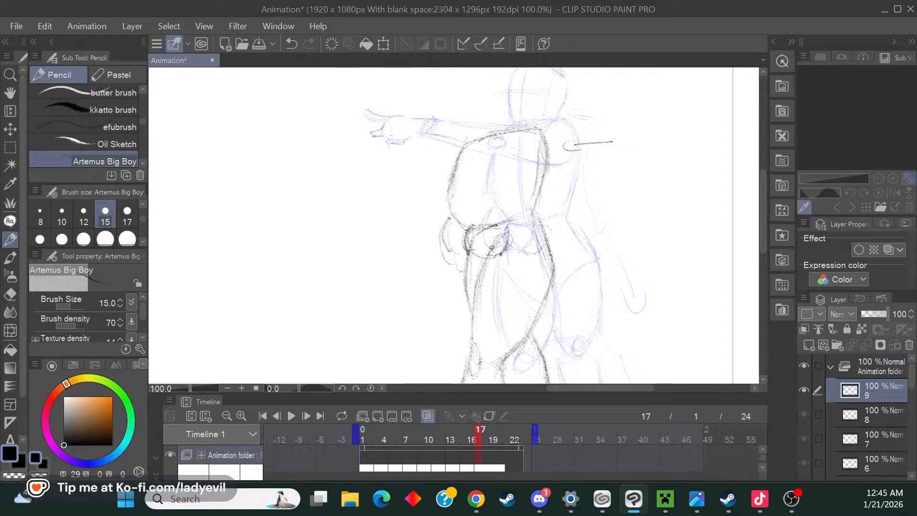
left_click(10, 294)
left_click(105, 214)
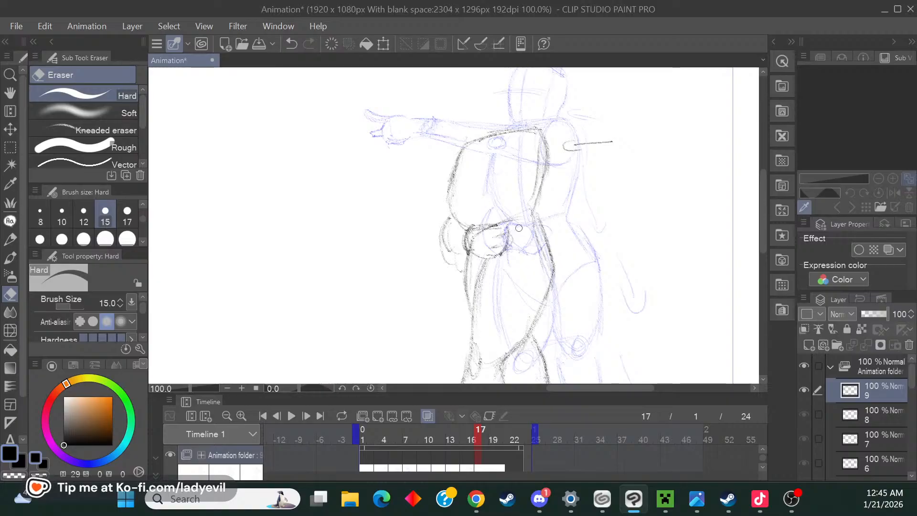
Draw the outstretched arm's upper contour in pencil from the shoulder to the wrist, and add a rounded shoulder shape on the torso.
left_click(13, 238)
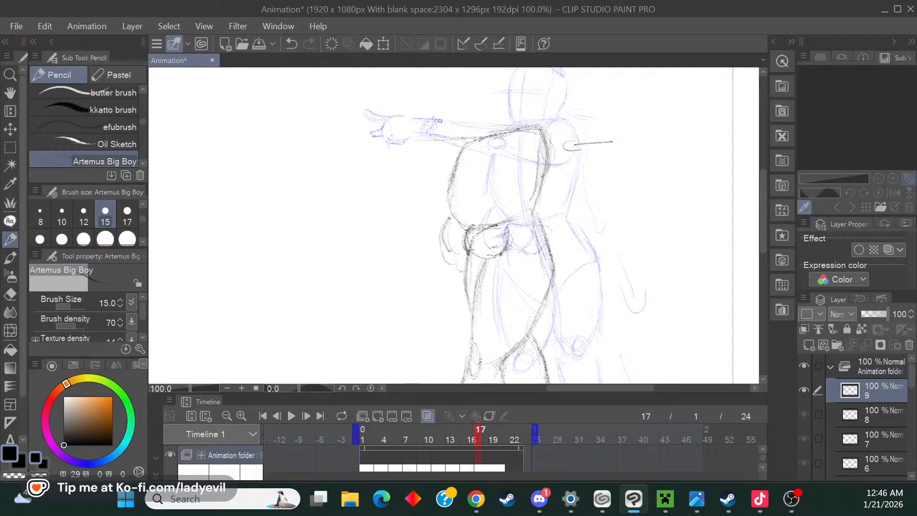
left_click_drag(439, 135, 495, 136)
left_click_drag(398, 124, 483, 138)
left_click_drag(388, 127, 432, 136)
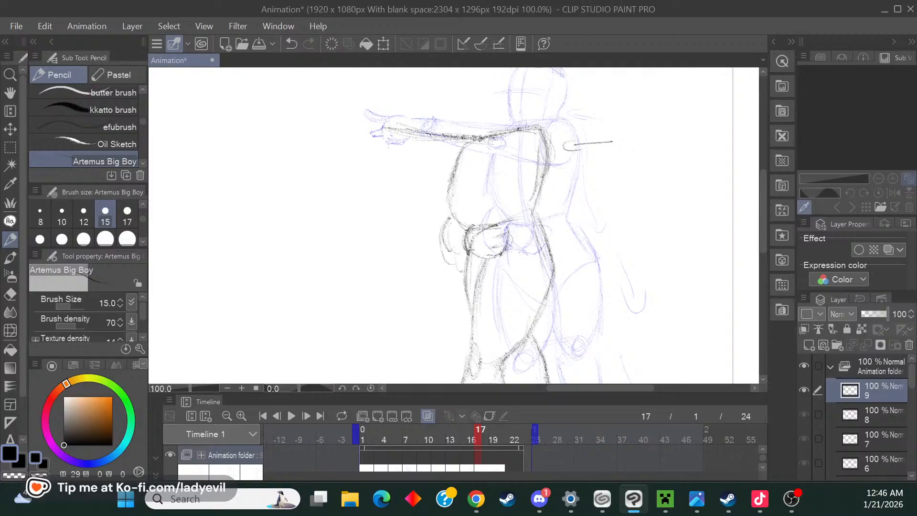
mouse_move(530, 130)
left_mouse_down()
mouse_move(539, 151)
mouse_move(549, 145)
mouse_move(546, 167)
mouse_move(534, 174)
mouse_move(516, 159)
mouse_move(538, 138)
mouse_move(510, 167)
mouse_move(525, 182)
left_mouse_up()
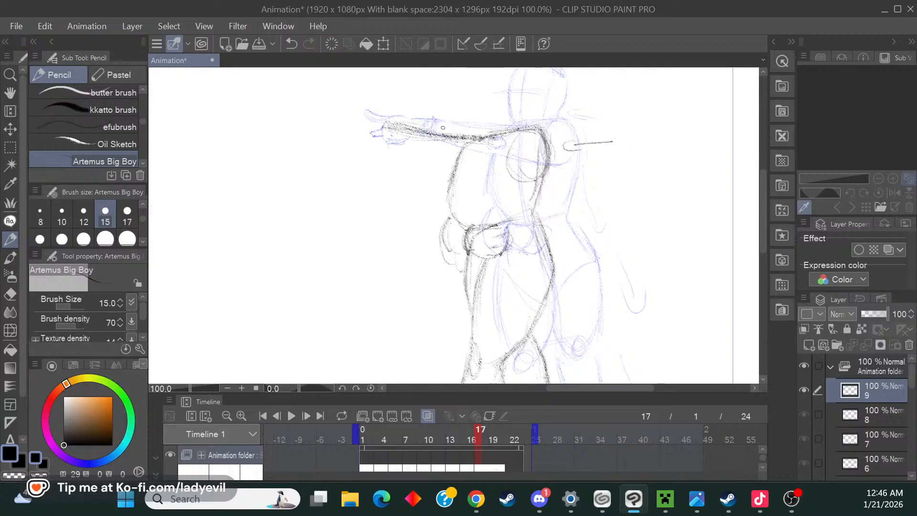
Close the arm at the wrist, sketch its underside back across the torso, and add a small circle at the chest's front edge.
mouse_move(391, 124)
left_mouse_down()
mouse_move(378, 143)
mouse_move(387, 128)
left_mouse_up()
left_click_drag(387, 136, 424, 159)
left_click_drag(392, 141, 456, 166)
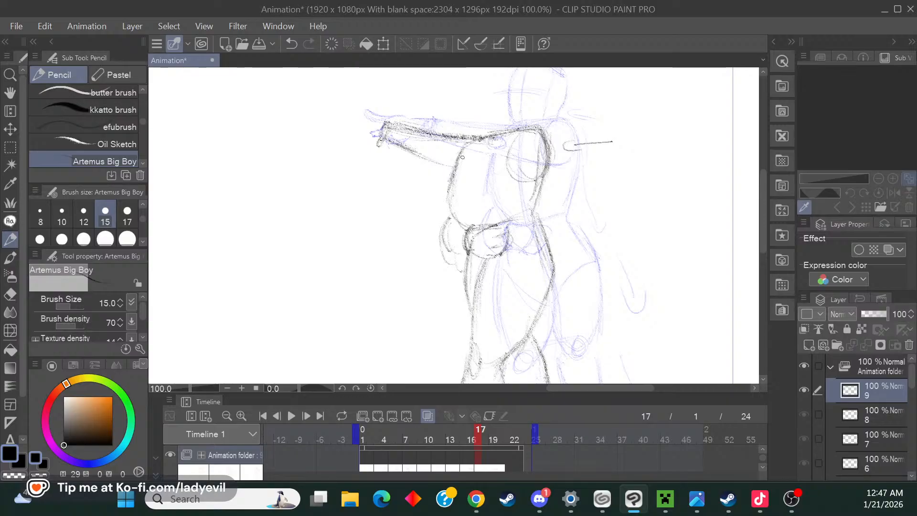
mouse_move(462, 157)
left_mouse_down()
mouse_move(454, 161)
mouse_move(469, 151)
left_mouse_up()
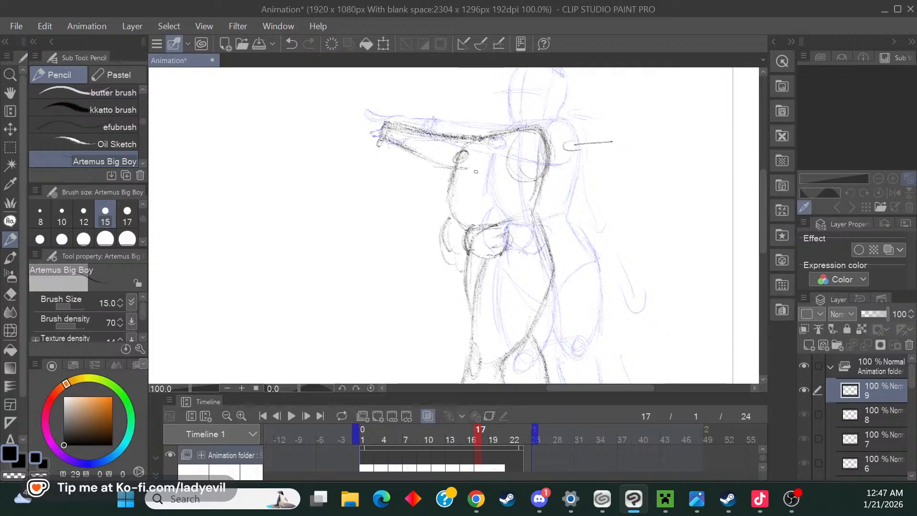
mouse_move(514, 170)
left_mouse_down()
mouse_move(475, 170)
mouse_move(548, 165)
left_mouse_up()
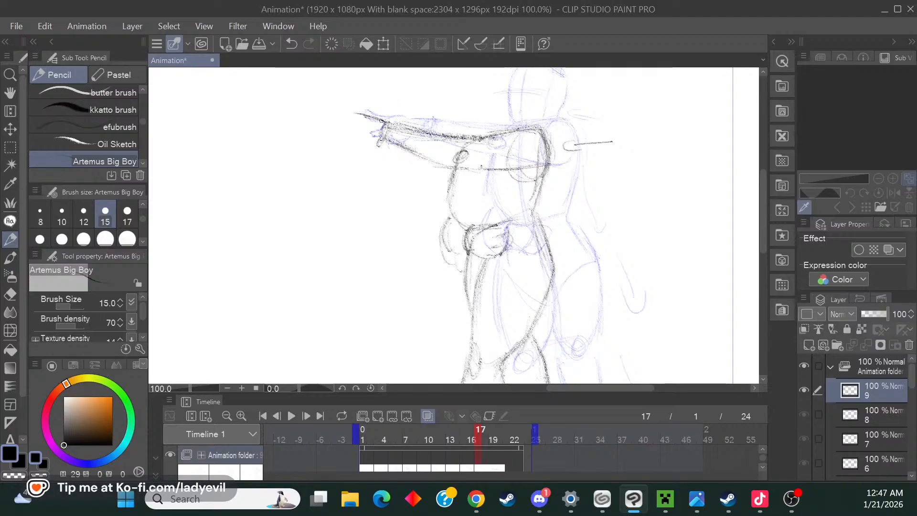
Sketch the pointing hand beyond the wrist with an extended index finger, curled knuckles and palm, and darken the wrist and forearm's underside.
left_click_drag(370, 117, 330, 103)
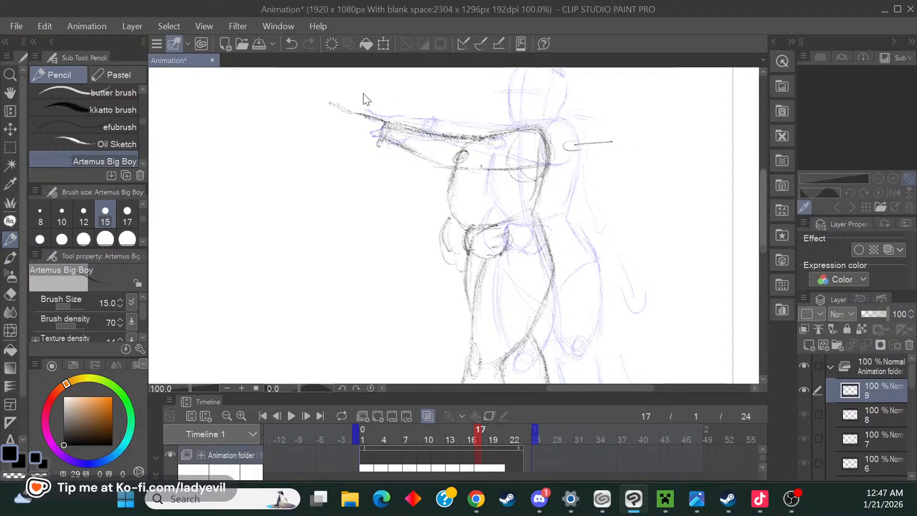
left_click_drag(762, 215, 759, 200)
mouse_move(613, 388)
left_mouse_down()
mouse_move(588, 385)
mouse_move(598, 385)
left_mouse_up()
left_click(242, 387)
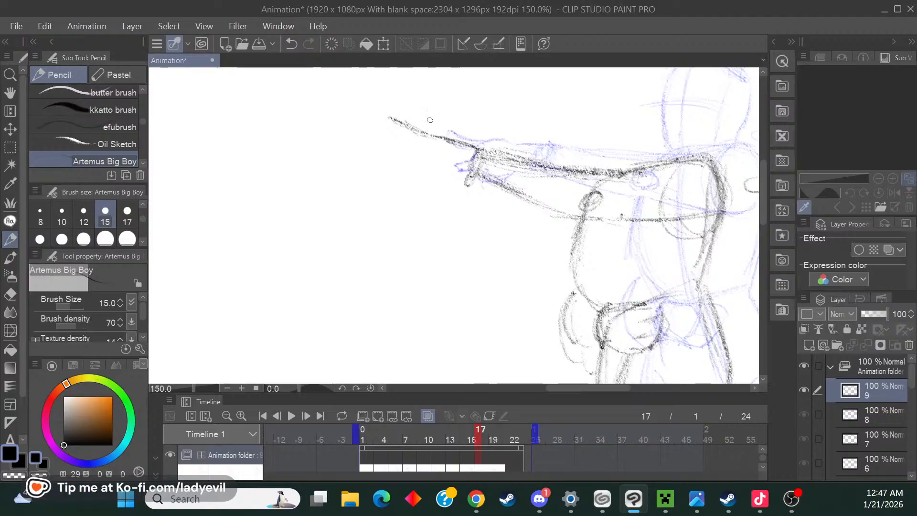
mouse_move(392, 119)
left_mouse_down()
mouse_move(436, 142)
mouse_move(413, 135)
mouse_move(440, 133)
mouse_move(419, 151)
left_mouse_up()
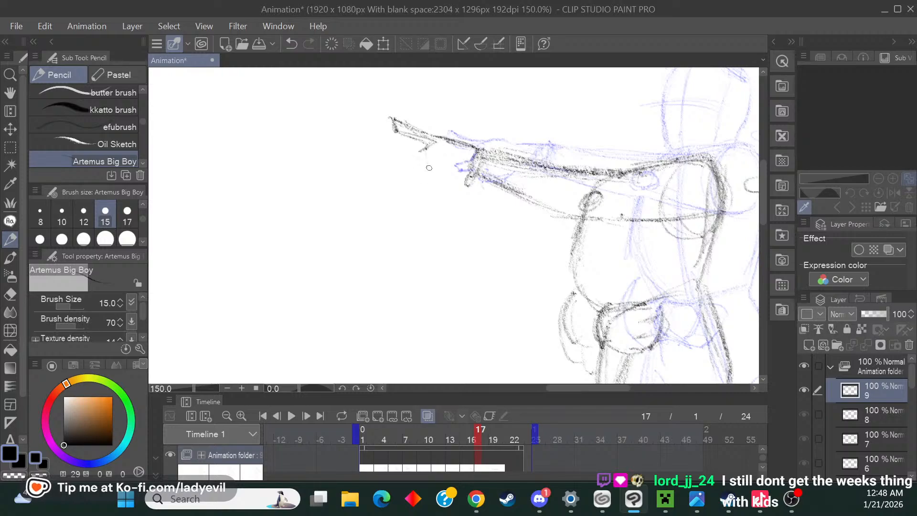
mouse_move(423, 149)
left_mouse_down()
mouse_move(432, 175)
mouse_move(452, 177)
left_mouse_up()
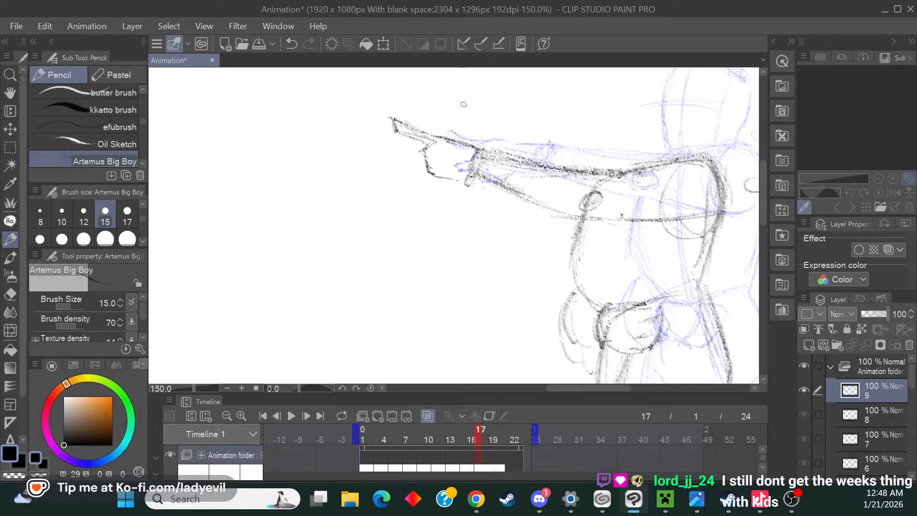
mouse_move(467, 153)
left_mouse_down()
mouse_move(463, 185)
mouse_move(448, 183)
mouse_move(457, 185)
mouse_move(465, 151)
mouse_move(438, 165)
mouse_move(456, 160)
mouse_move(451, 171)
mouse_move(471, 153)
mouse_move(522, 165)
mouse_move(478, 173)
mouse_move(557, 210)
left_mouse_up()
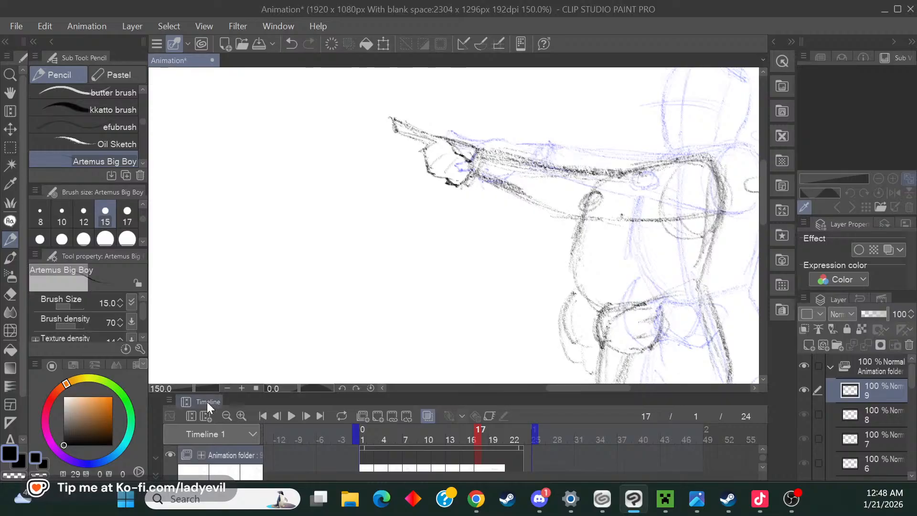
Sketch the head above the outstretched arm, outlining the face, crown and back of the skull, and add an ear.
key("ctrl+minus")
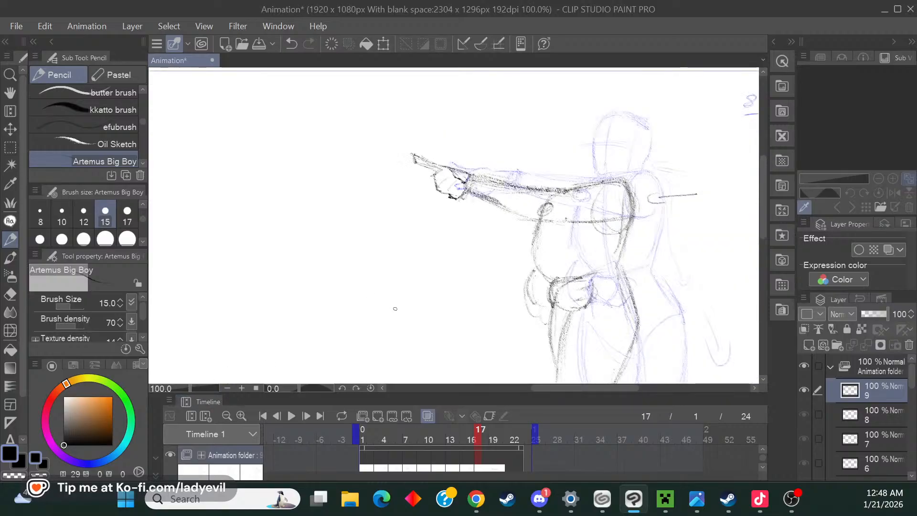
left_click_drag(551, 387, 581, 387)
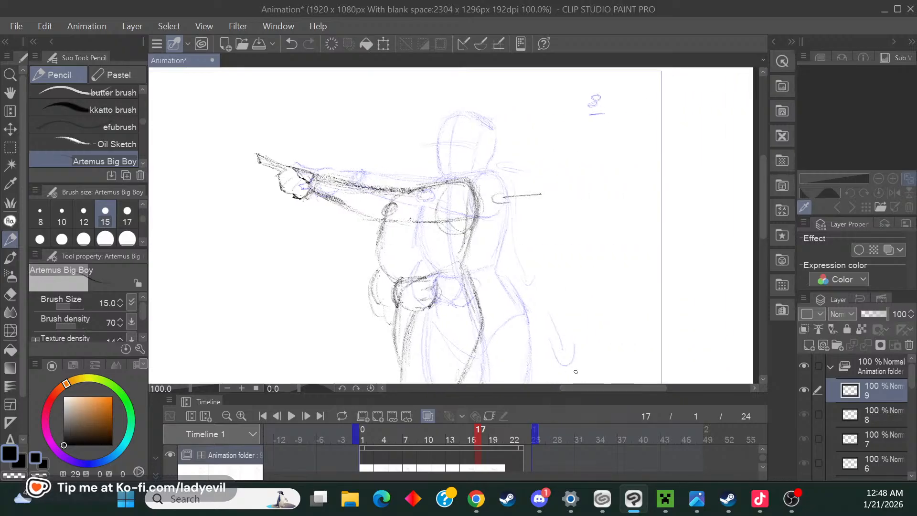
left_click(242, 388)
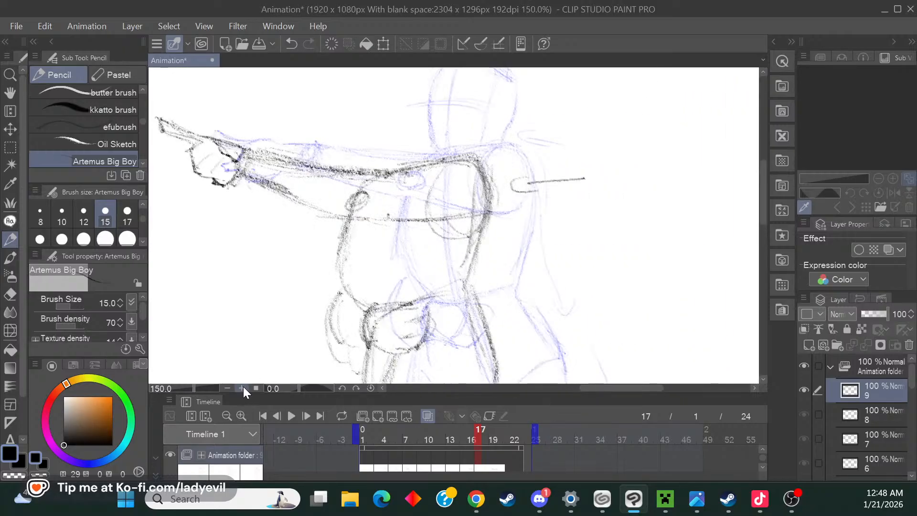
scroll(762, 224, "down", 5)
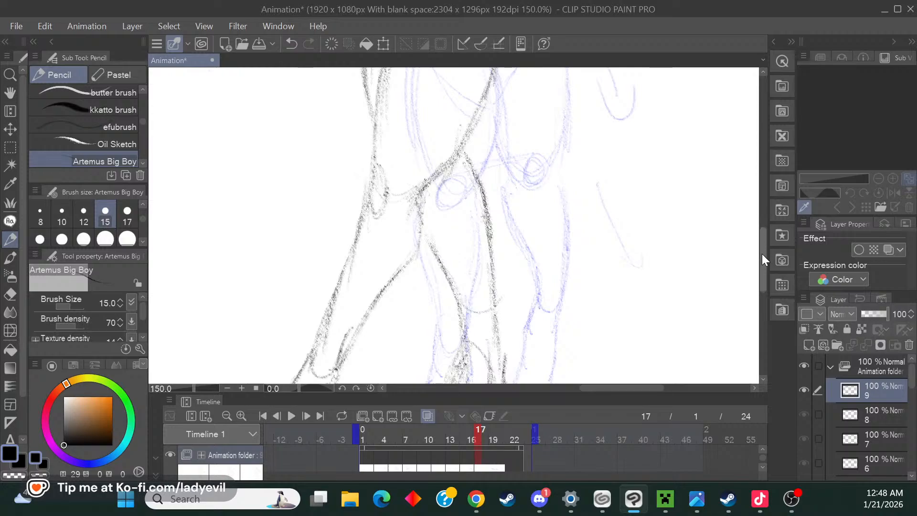
scroll(761, 215, "up", 3)
left_click_drag(760, 224, 765, 189)
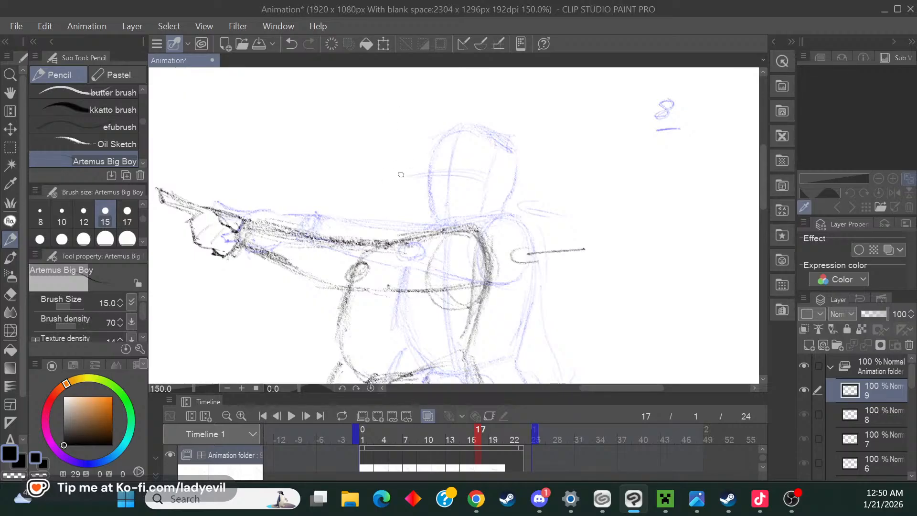
left_click_drag(387, 165, 384, 226)
mouse_move(387, 182)
left_mouse_down()
mouse_move(388, 232)
mouse_move(386, 162)
mouse_move(424, 134)
left_mouse_up()
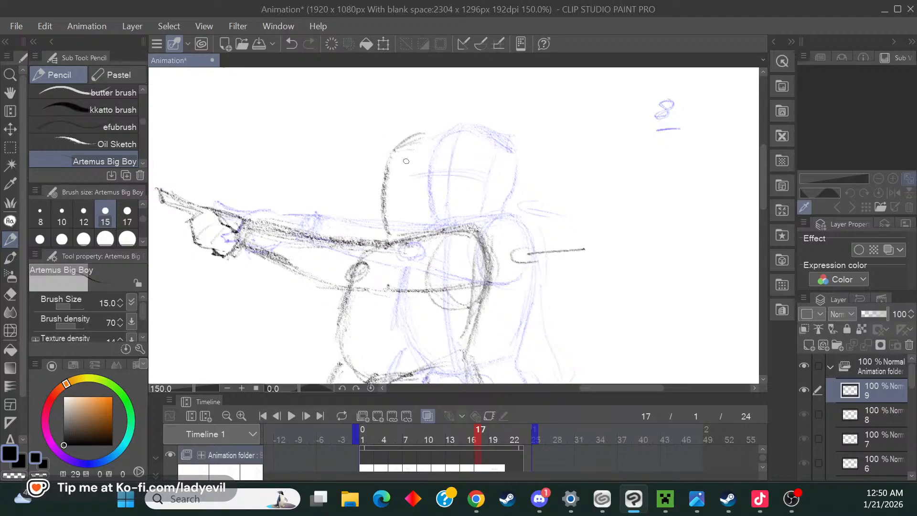
mouse_move(421, 137)
left_mouse_down()
mouse_move(463, 149)
mouse_move(467, 121)
mouse_move(460, 208)
left_mouse_up()
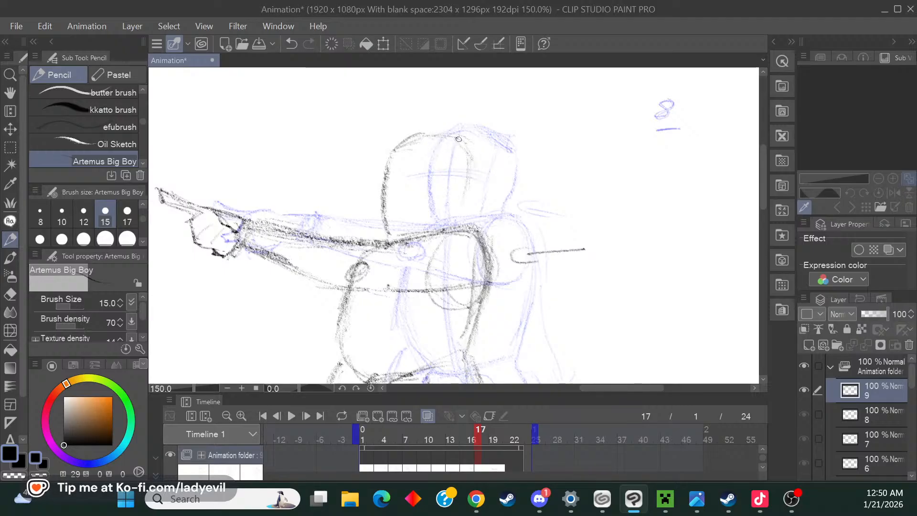
mouse_move(458, 139)
left_mouse_down()
mouse_move(487, 175)
mouse_move(451, 222)
left_mouse_up()
left_click_drag(460, 197, 447, 214)
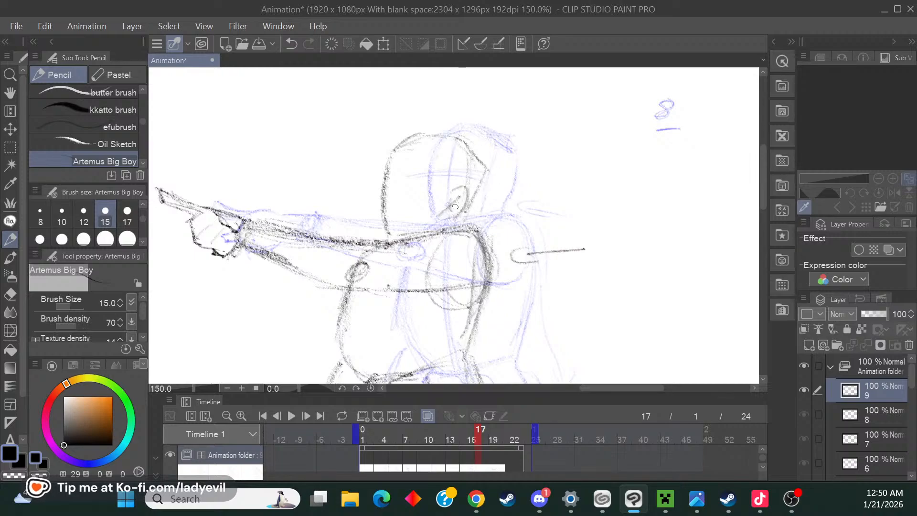
Set the pencil size to 10 and sketch two small round eyes near the front of the face.
left_click(60, 206)
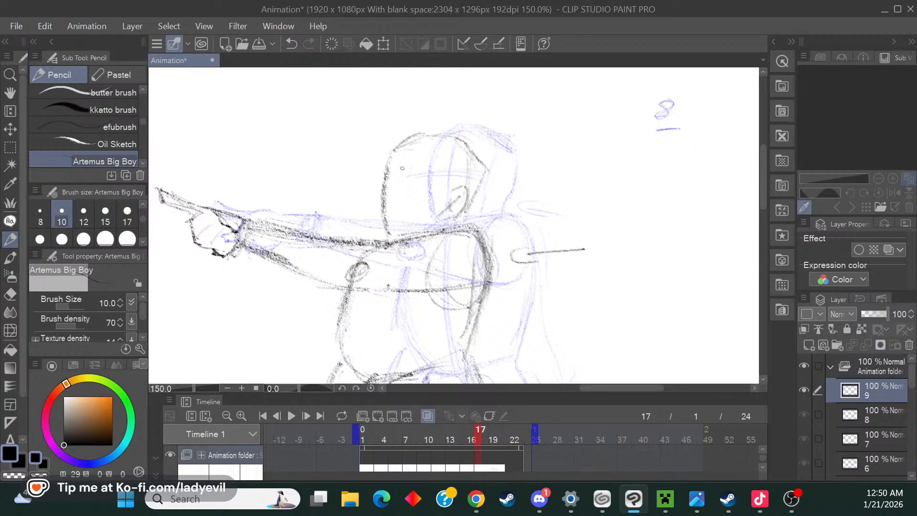
mouse_move(412, 175)
left_mouse_down()
mouse_move(416, 188)
mouse_move(383, 185)
mouse_move(412, 181)
mouse_move(388, 178)
left_mouse_up()
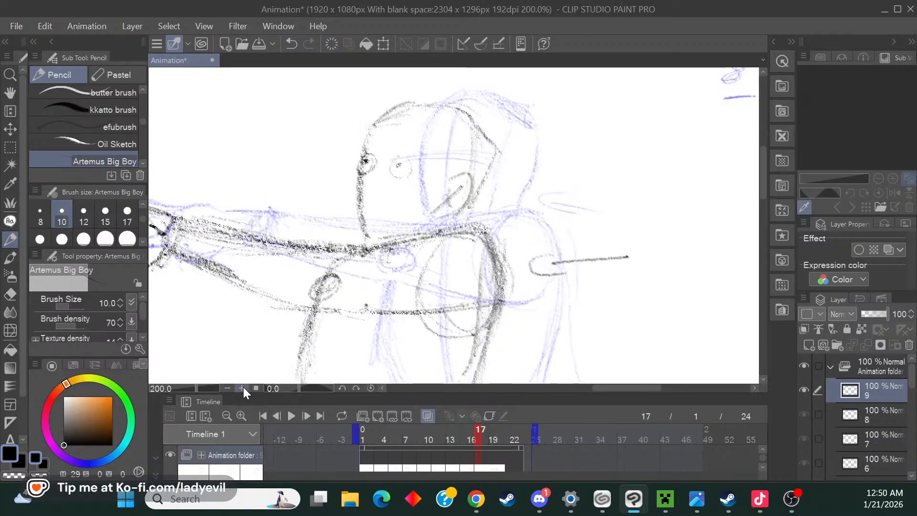
left_click(228, 387)
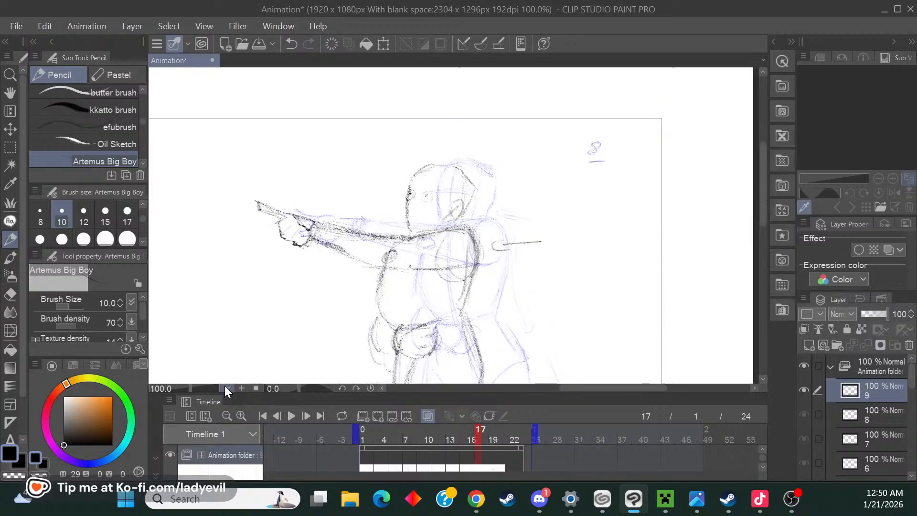
left_click(227, 387)
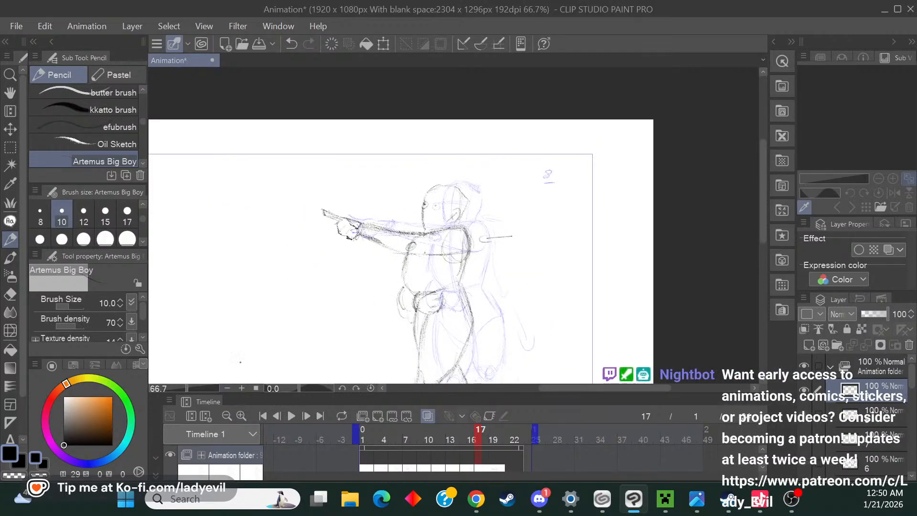
Shift drawing 9's figure forward in its pointing direction and slightly up with a transform, and sketch a small arrow above its head.
mouse_move(762, 224)
left_mouse_down()
mouse_move(741, 298)
mouse_move(755, 258)
left_mouse_up()
left_click(227, 387)
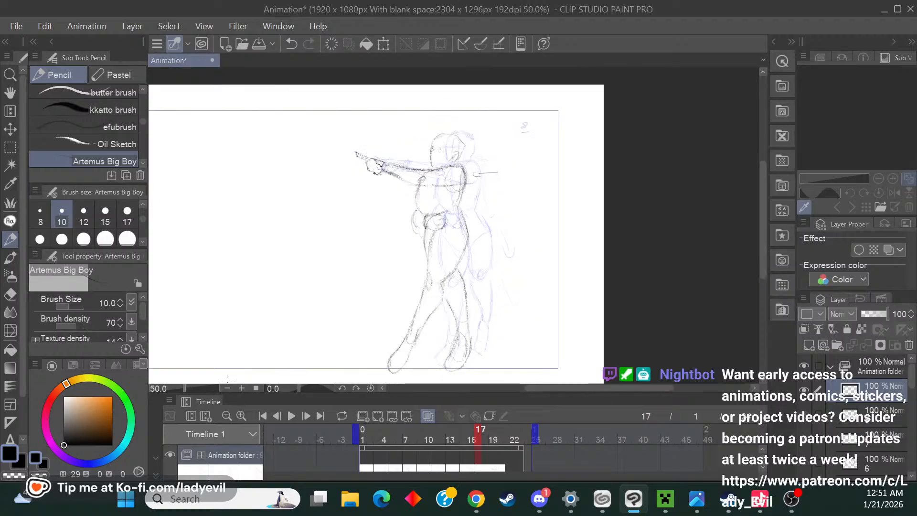
left_click(383, 43)
mouse_move(499, 132)
left_mouse_down()
mouse_move(493, 147)
mouse_move(492, 136)
left_mouse_up()
left_click_drag(462, 230, 461, 218)
left_click_drag(489, 124, 494, 119)
mouse_move(479, 209)
left_mouse_down()
mouse_move(467, 209)
mouse_move(457, 227)
left_mouse_up()
left_click(363, 375)
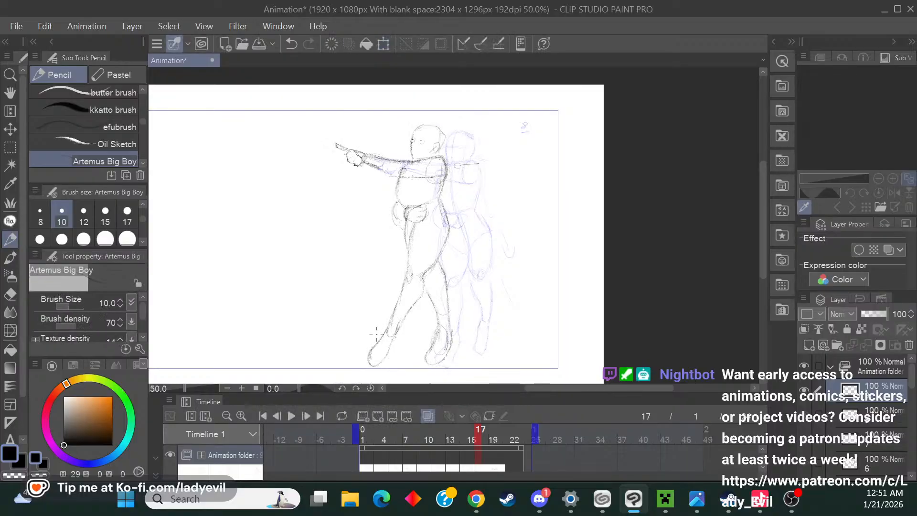
left_click_drag(400, 122, 418, 119)
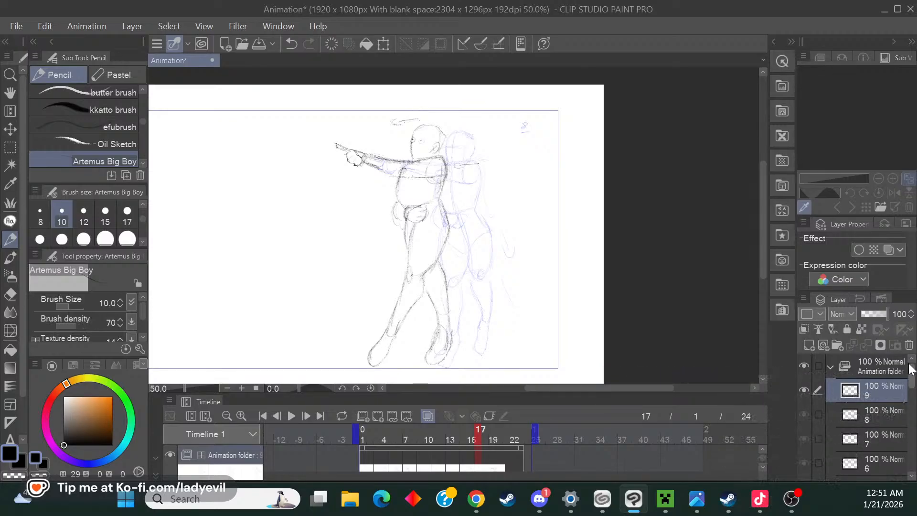
Review drawings 1 to 4 in order, checking how each pose leads into the next over the onion skin.
left_click_drag(910, 377, 909, 429)
scroll(897, 428, "up", 2)
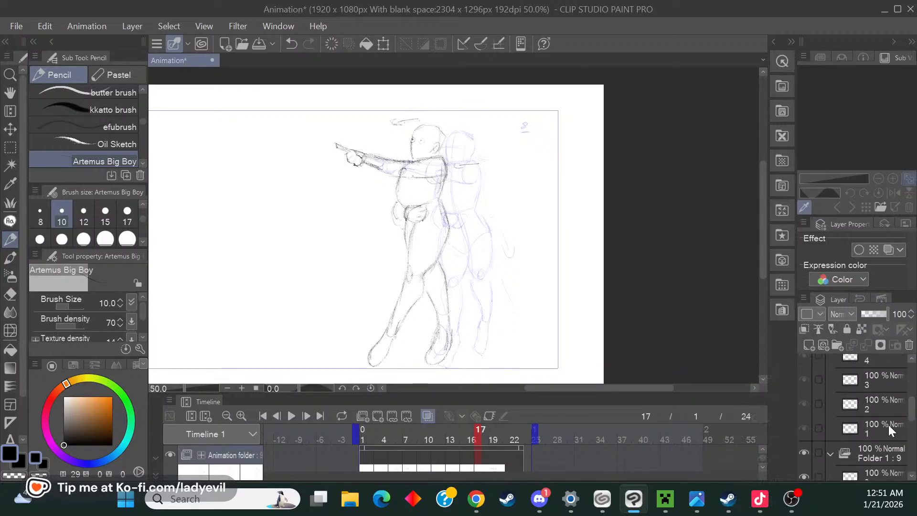
left_click(887, 427)
left_click(875, 405)
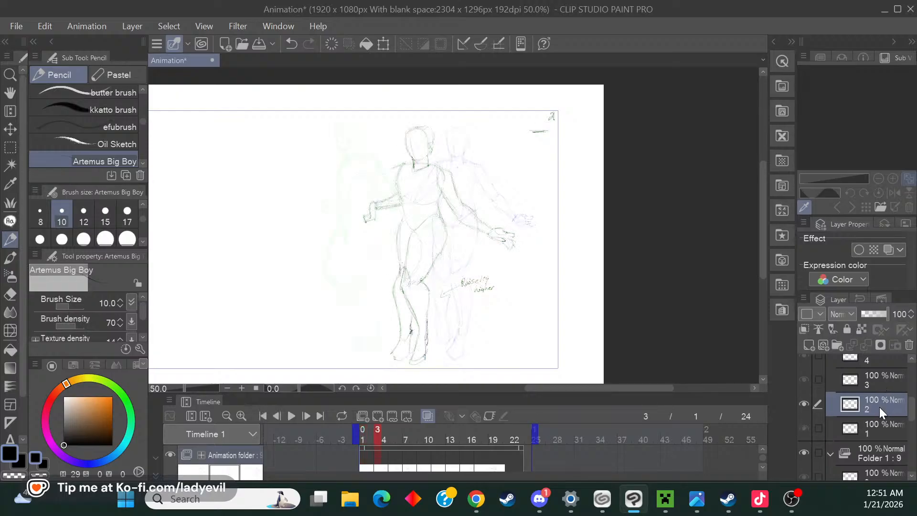
left_click(876, 382)
left_click(877, 359)
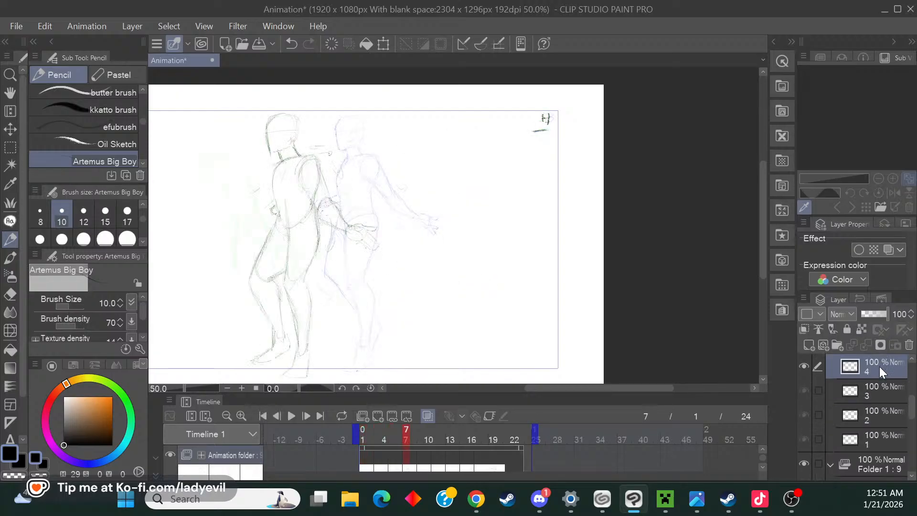
left_click_drag(531, 383, 517, 392)
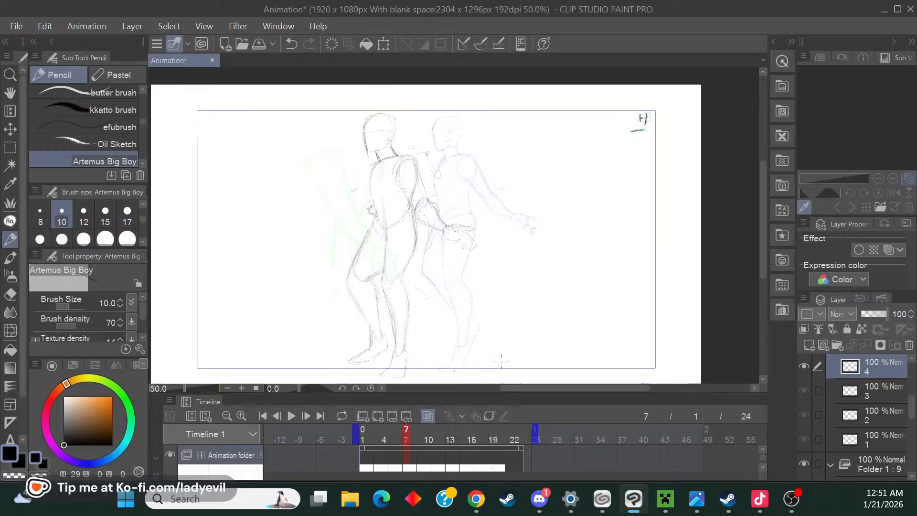
left_click_drag(763, 245, 760, 250)
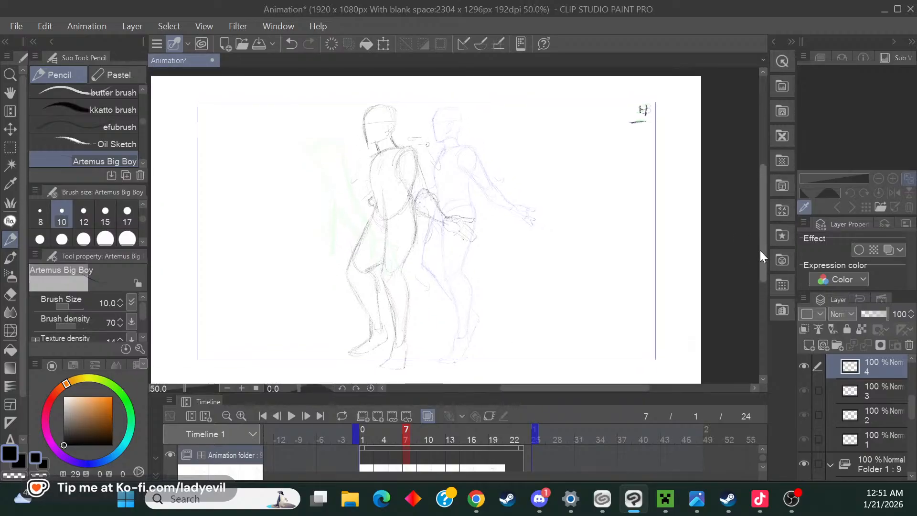
left_click_drag(565, 385, 558, 387)
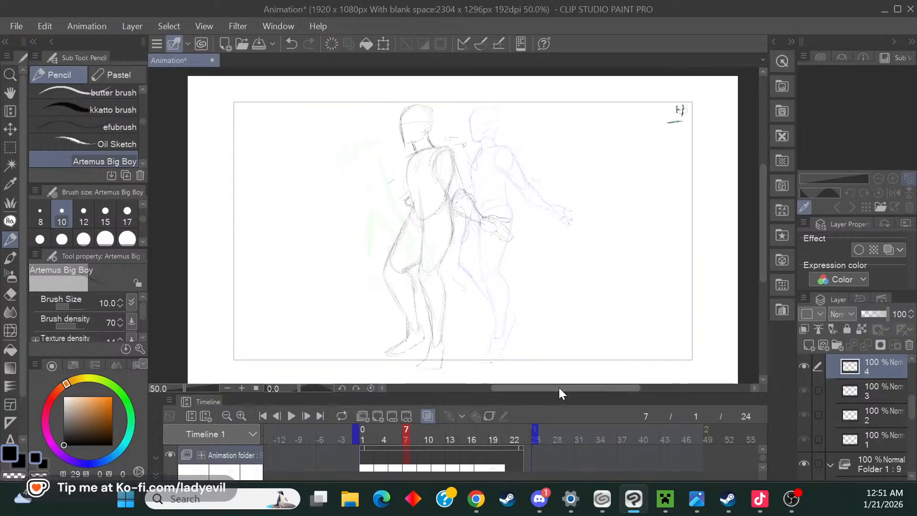
scroll(887, 408, "down", 2)
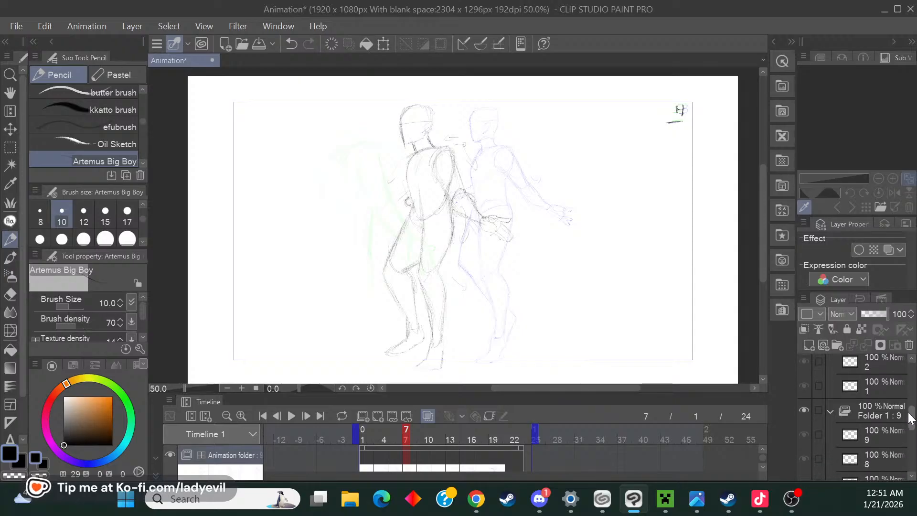
Examine the whole pose sequence from drawing 1 through 9, and compare drawings 8 and 9 again.
left_click(880, 411)
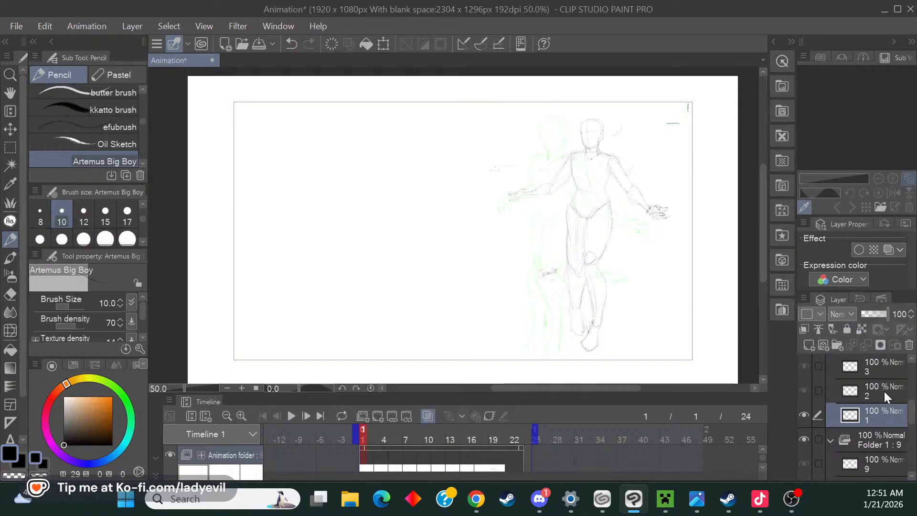
left_click(884, 392)
left_click(883, 366)
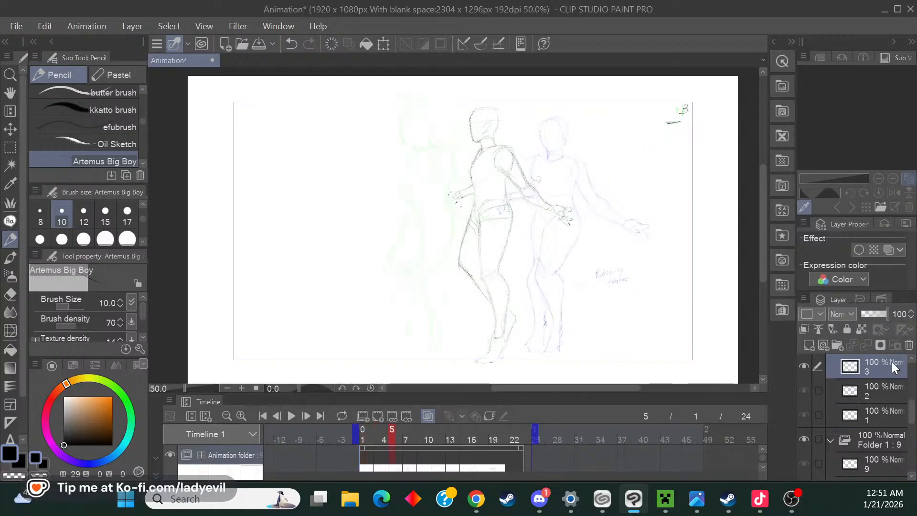
scroll(879, 411, "up", 2)
left_click(875, 423)
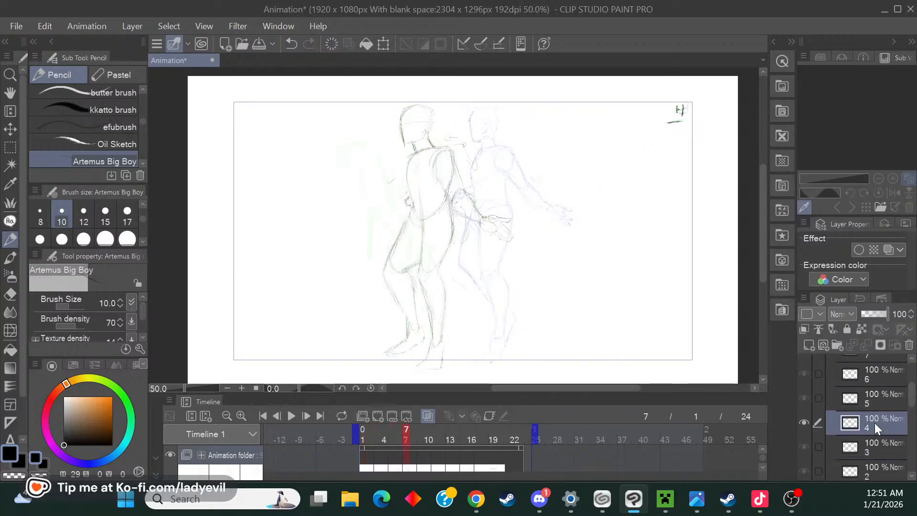
left_click(890, 397)
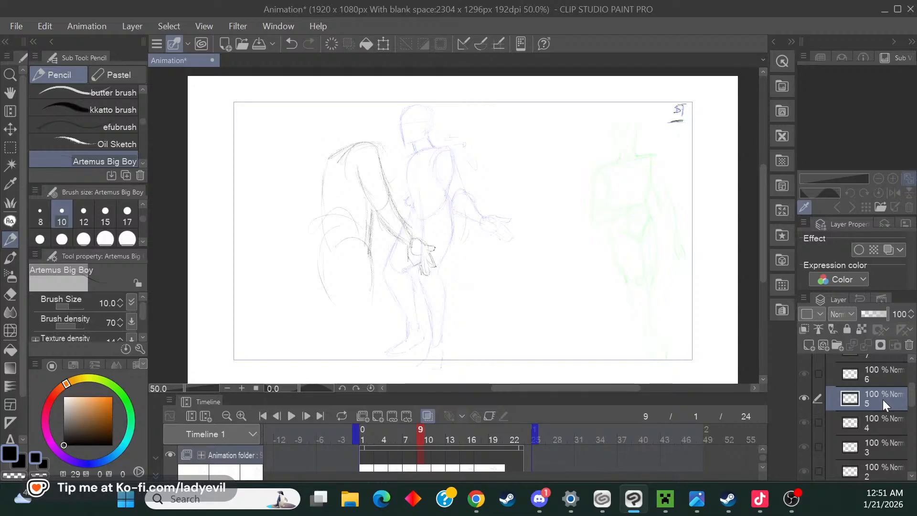
left_click(887, 375)
scroll(886, 391, "up", 2)
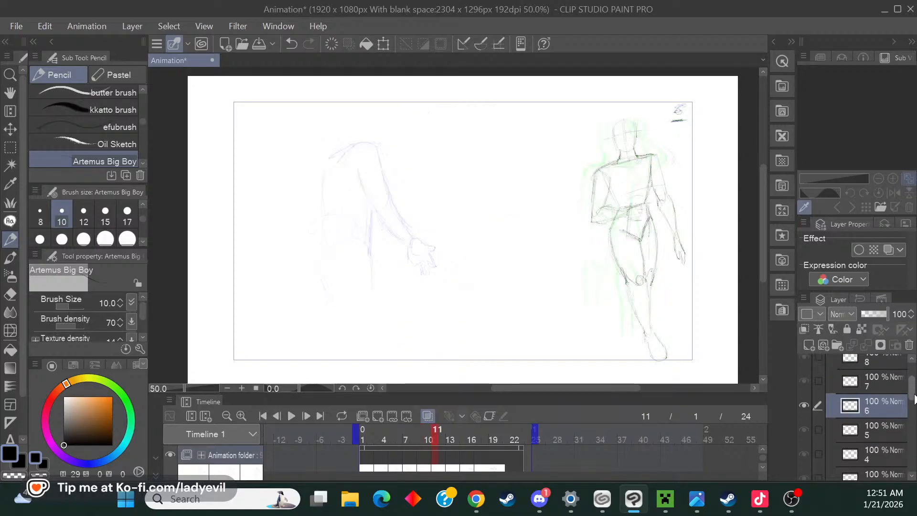
left_click(887, 392)
left_click(882, 368)
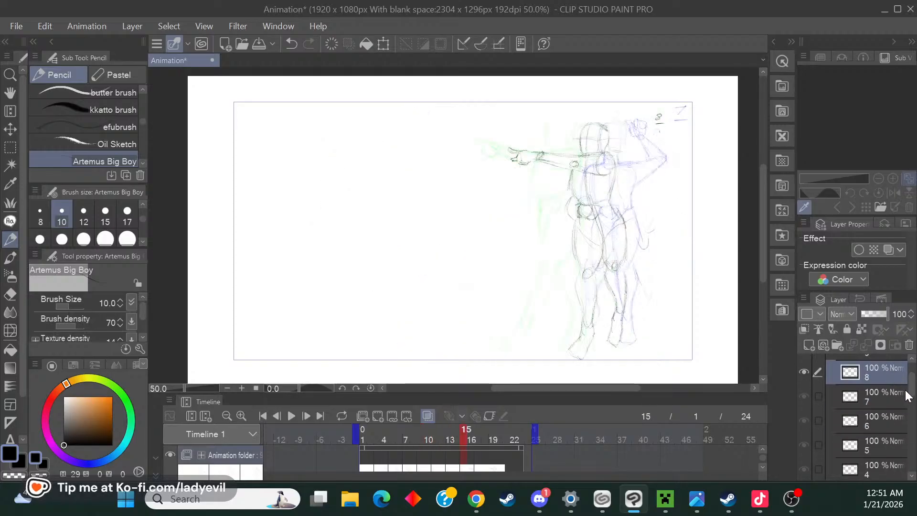
scroll(850, 393, "up", 2)
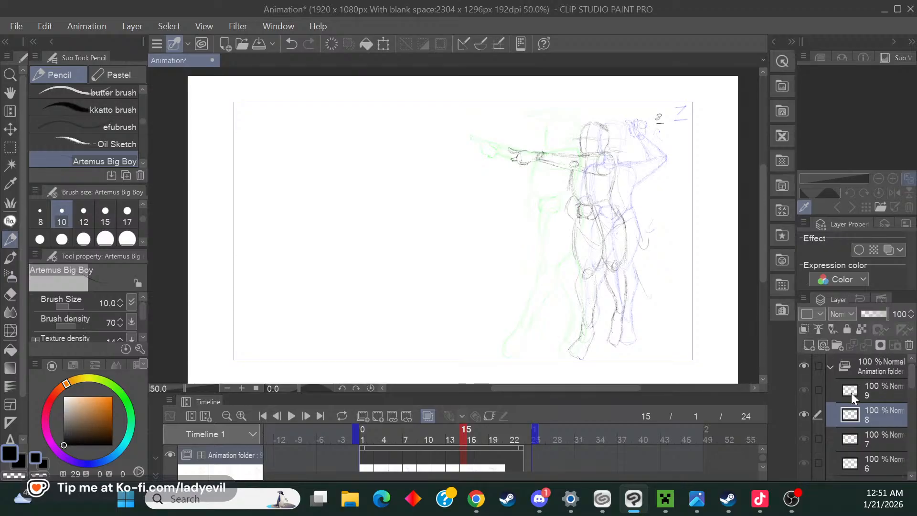
left_click(881, 387)
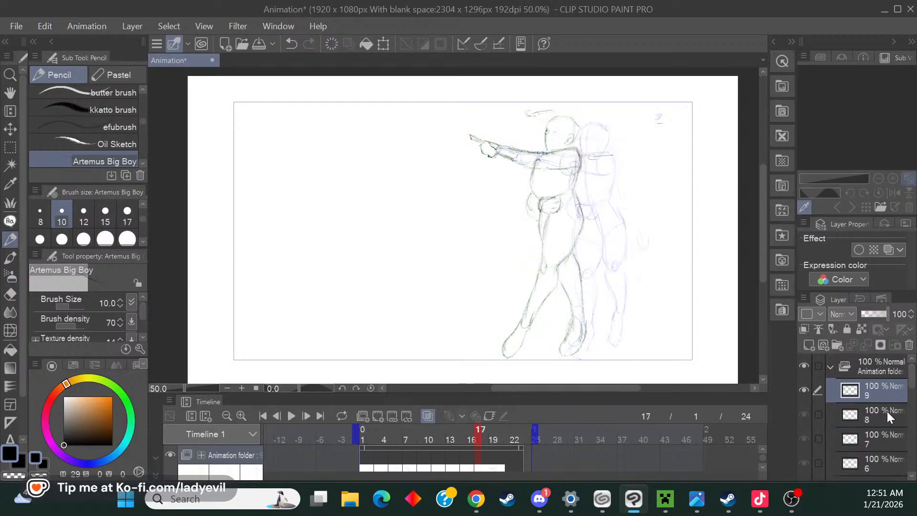
left_click(887, 411)
left_click(883, 394)
Step through drawings 1 to 9 once more to check the flow of the movement.
scroll(897, 410, "down", 5)
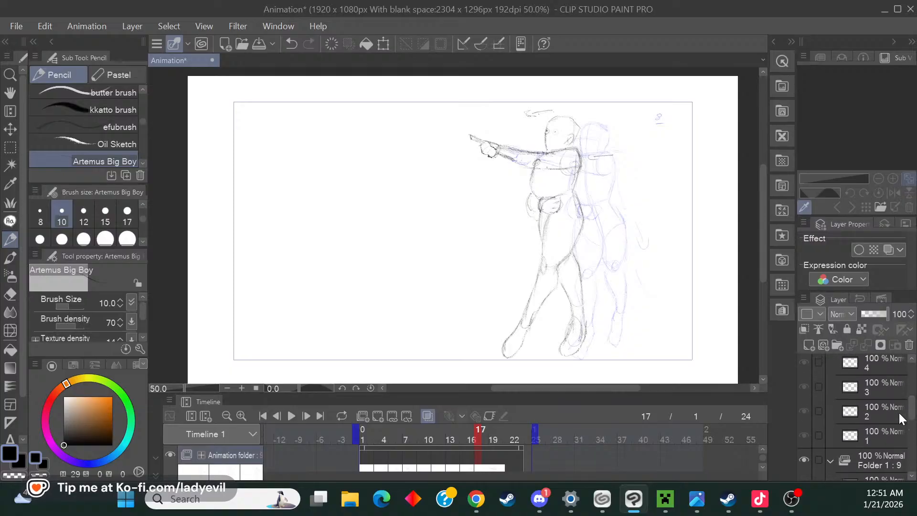
left_click(890, 429)
left_click(888, 413)
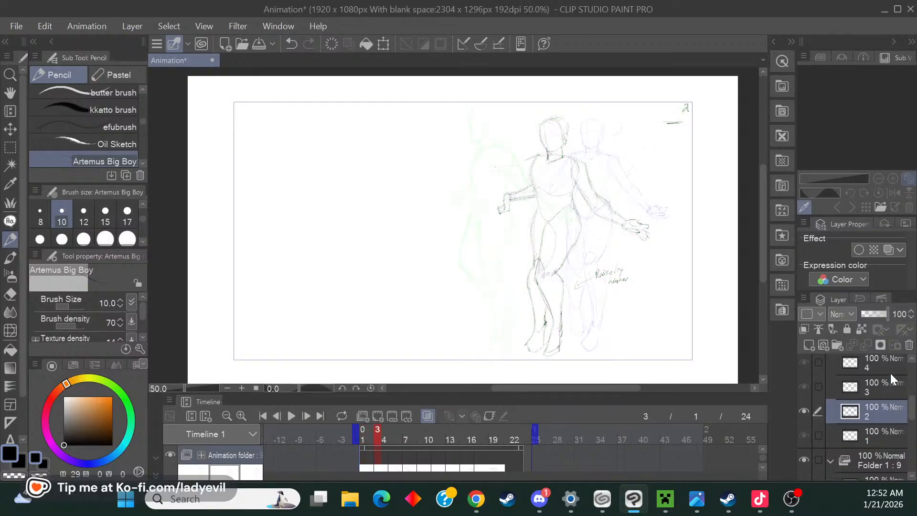
left_click(895, 385)
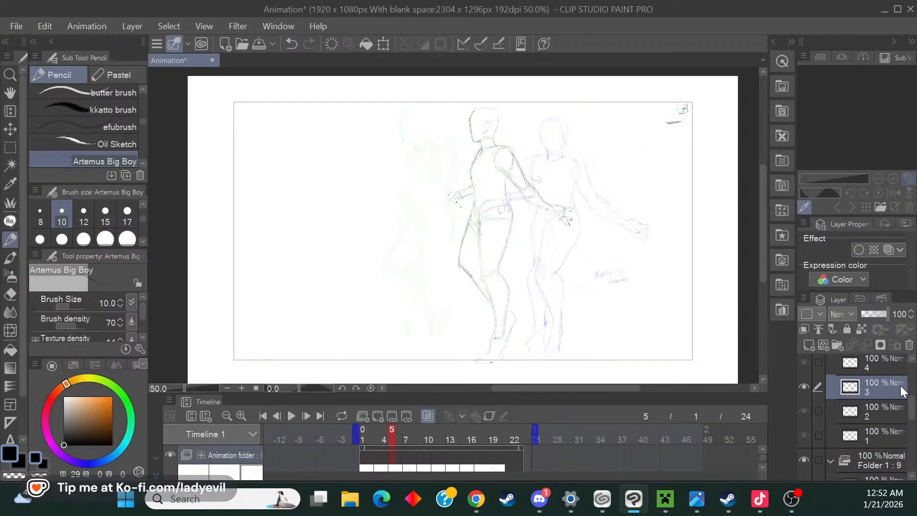
left_click(892, 362)
scroll(902, 410, "up", 3)
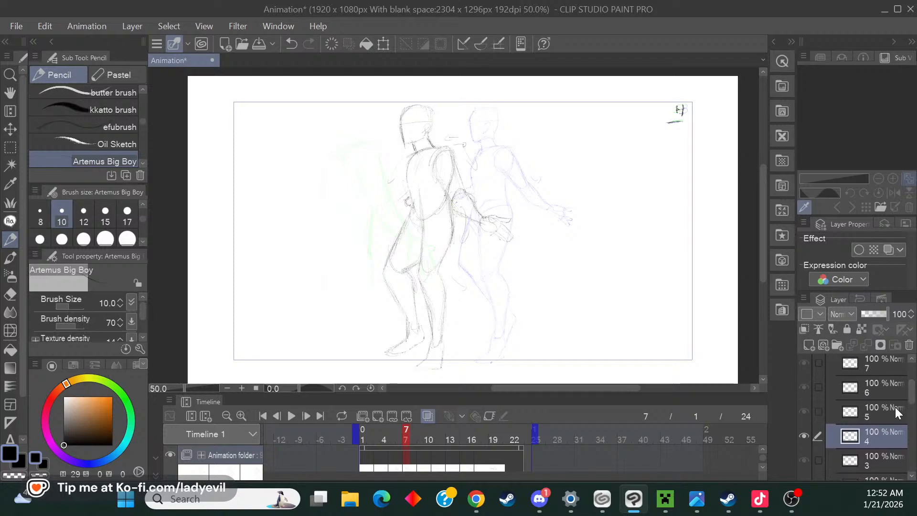
left_click(895, 410)
left_click(881, 390)
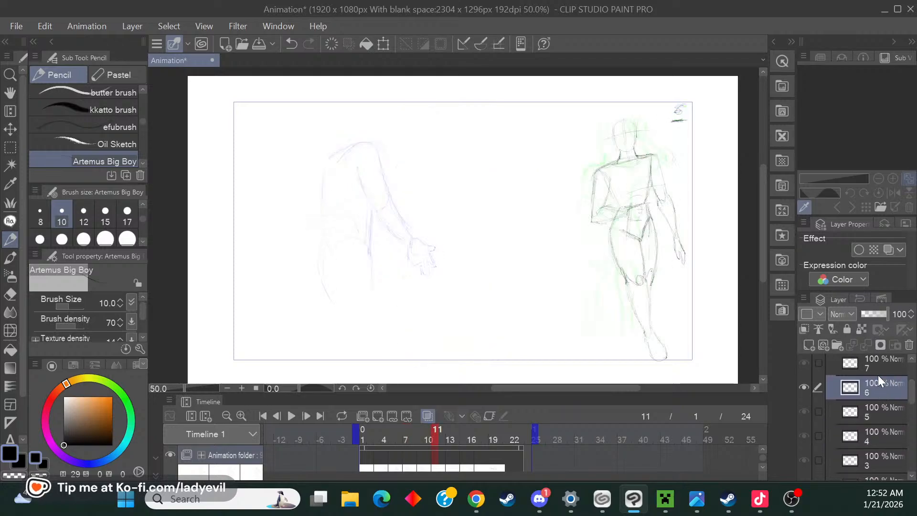
left_click(887, 368)
left_click_drag(912, 390, 913, 379)
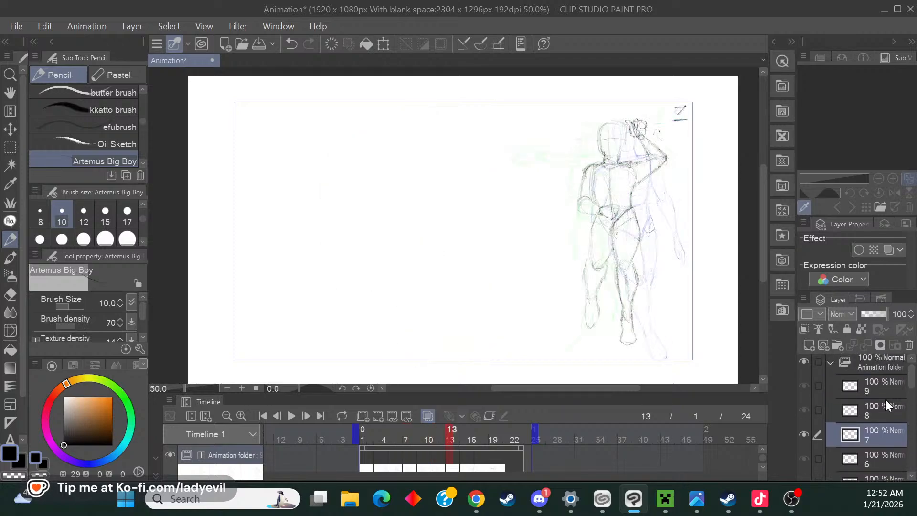
left_click(883, 405)
left_click(888, 389)
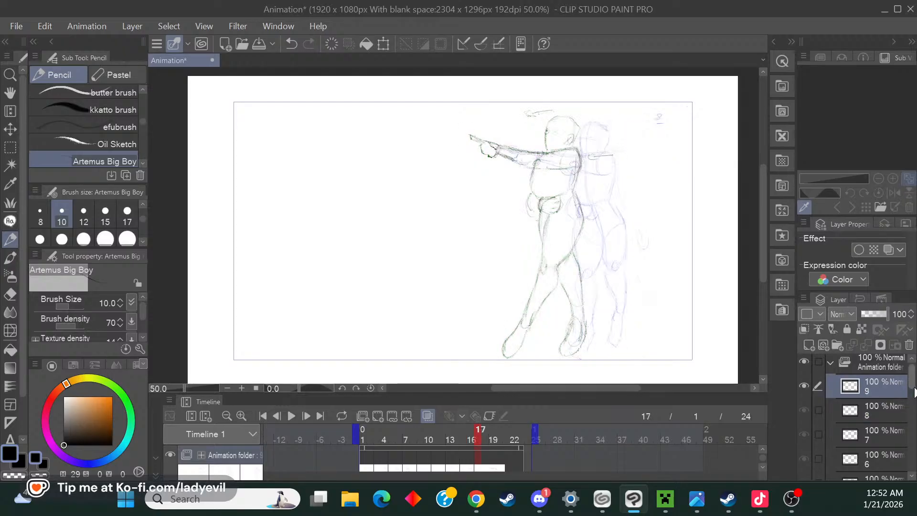
On drawing 1, sketch a V-shaped hairline across the forehead and short swept strokes over the crown of the head.
scroll(904, 410, "down", 5)
left_click(899, 406)
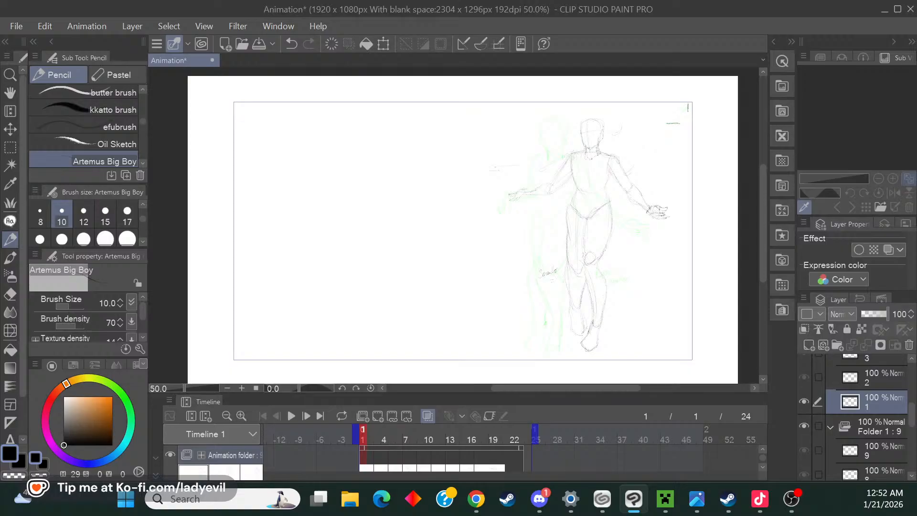
key("alt+Tab")
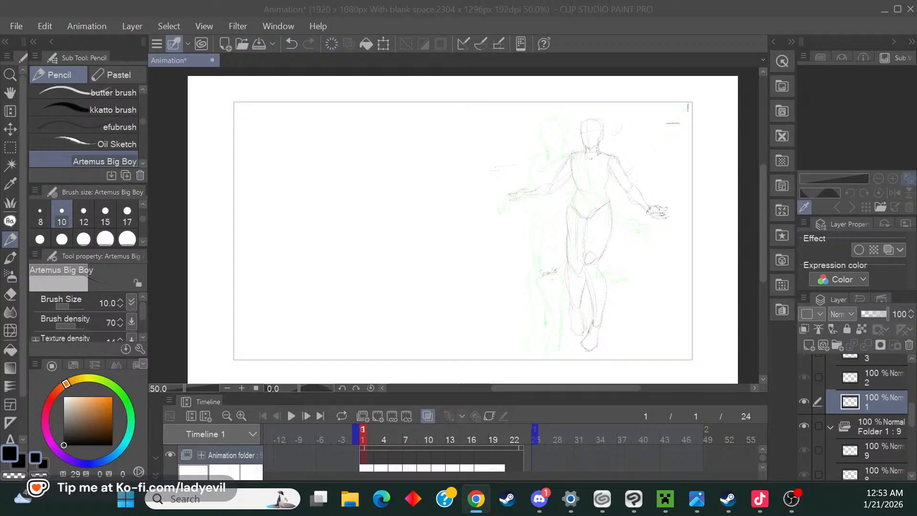
left_click_drag(760, 220, 762, 207)
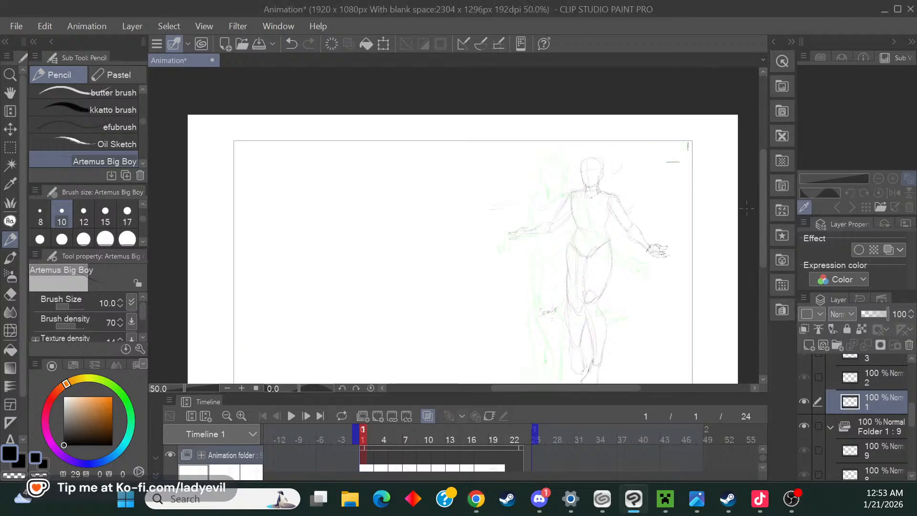
left_click(241, 388)
left_click(242, 389)
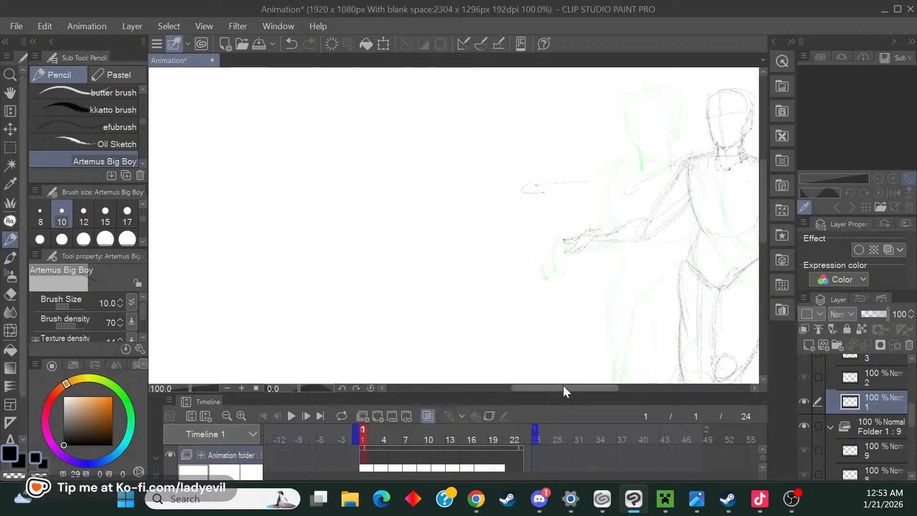
left_click_drag(563, 385, 604, 385)
left_click(242, 388)
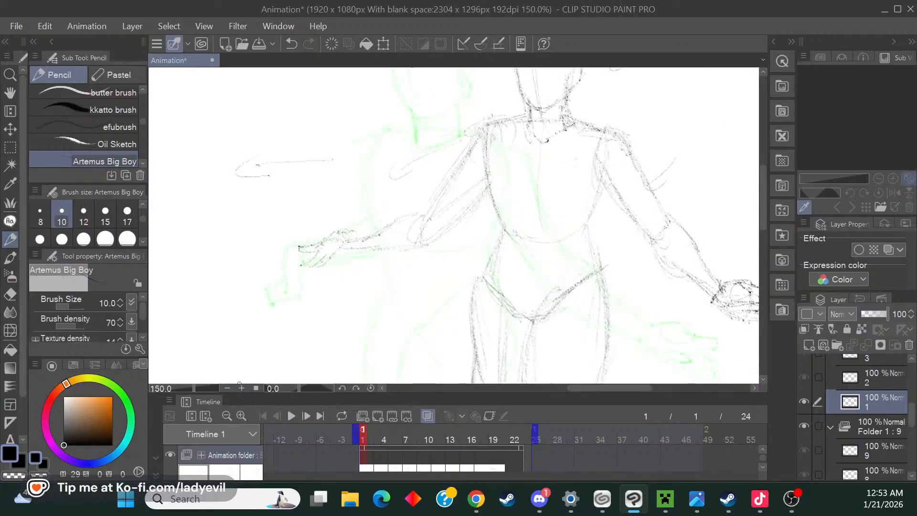
left_click_drag(761, 211, 758, 193)
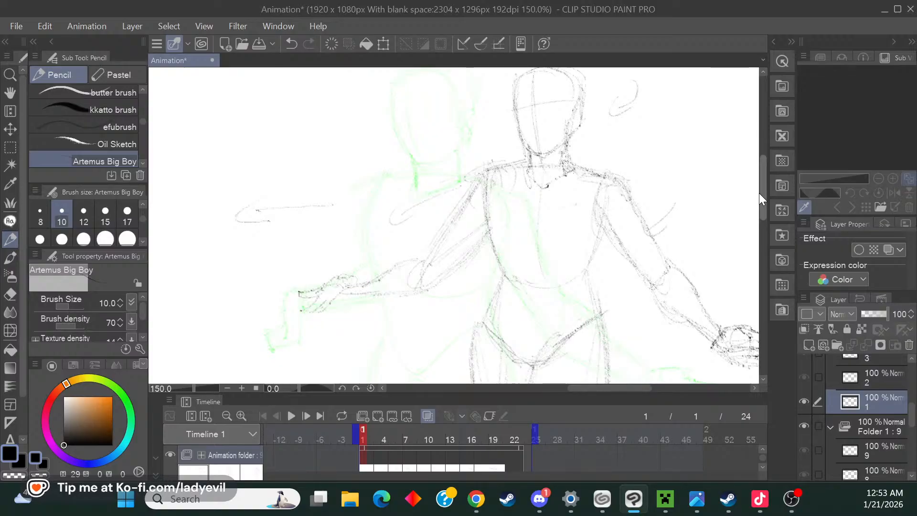
left_click_drag(759, 193, 759, 166)
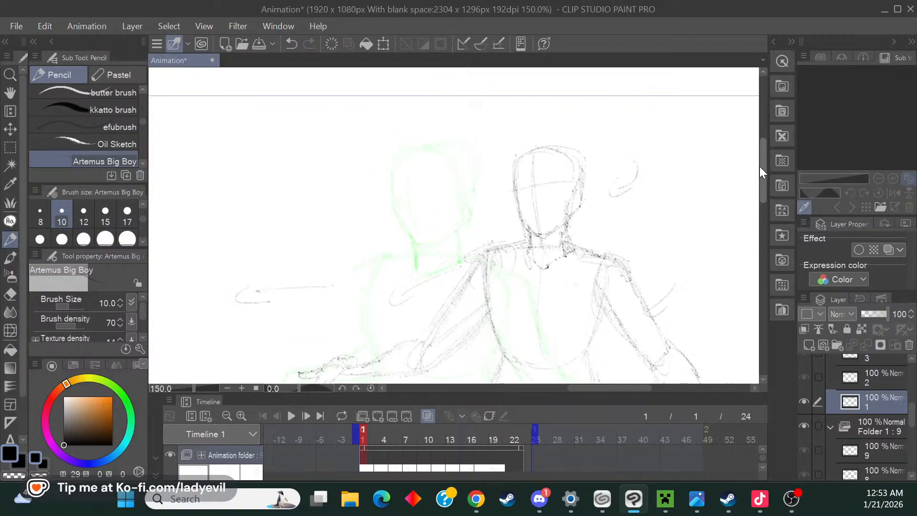
left_click(240, 388)
left_click_drag(578, 386, 603, 384)
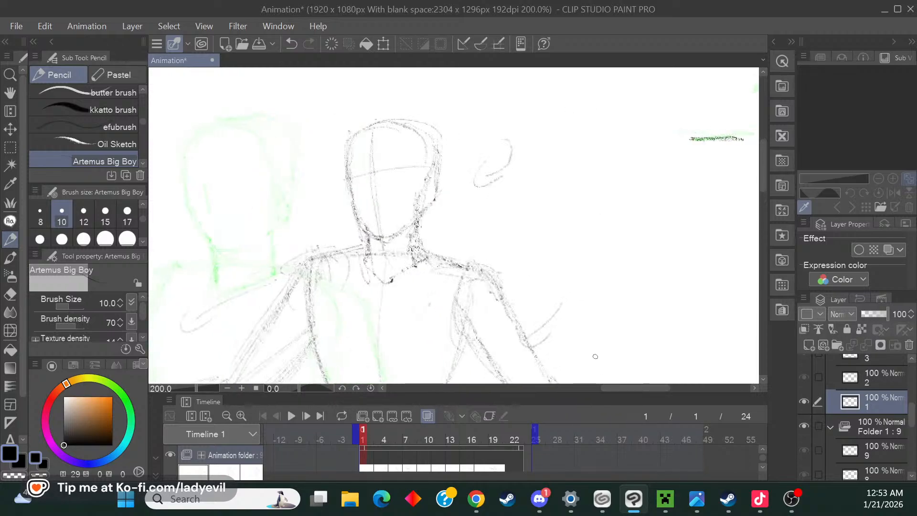
mouse_move(355, 133)
left_mouse_down()
mouse_move(375, 167)
mouse_move(404, 146)
left_mouse_up()
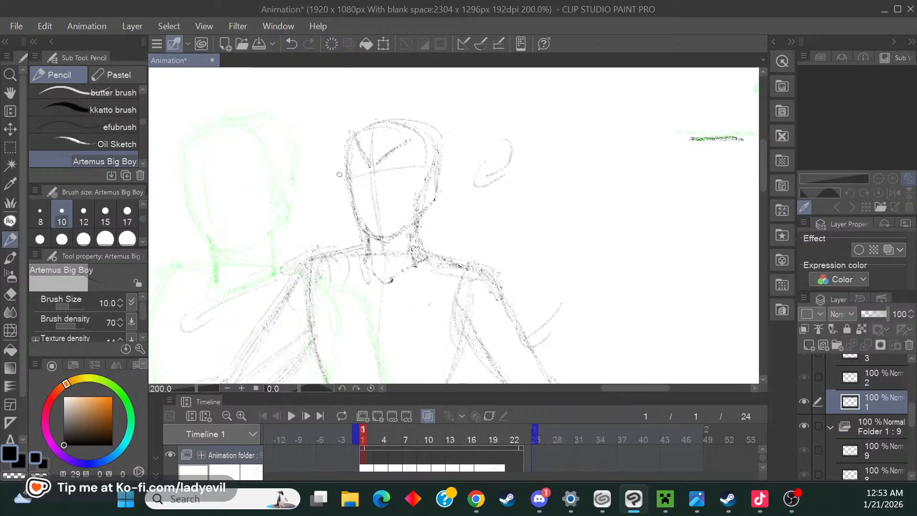
left_click_drag(359, 139, 378, 118)
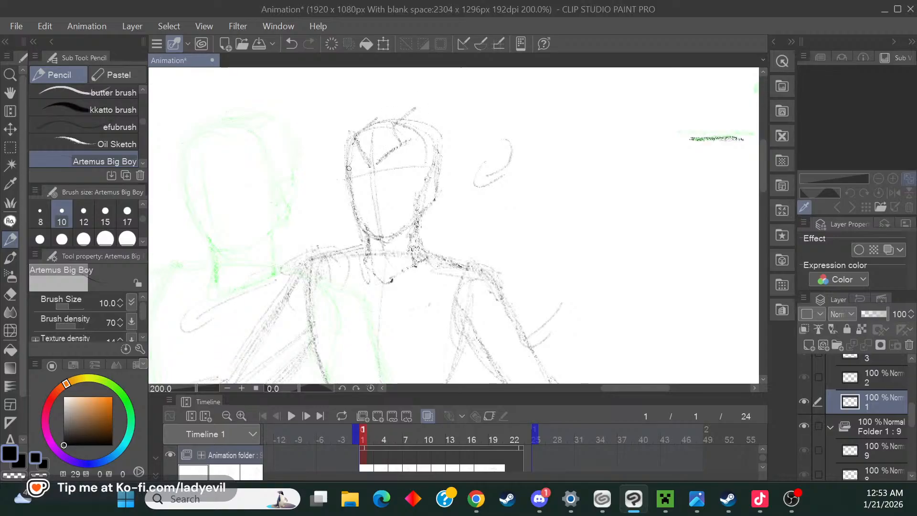
left_click_drag(373, 123, 406, 100)
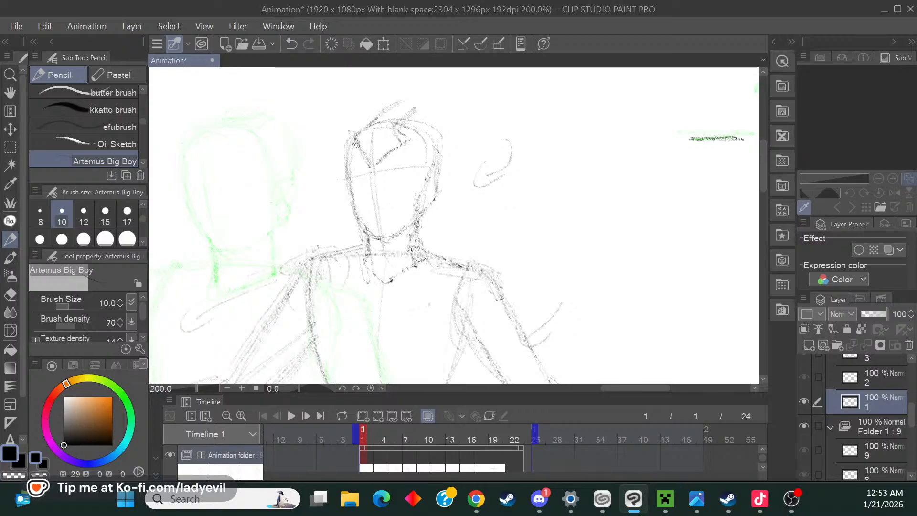
left_click_drag(380, 108, 404, 101)
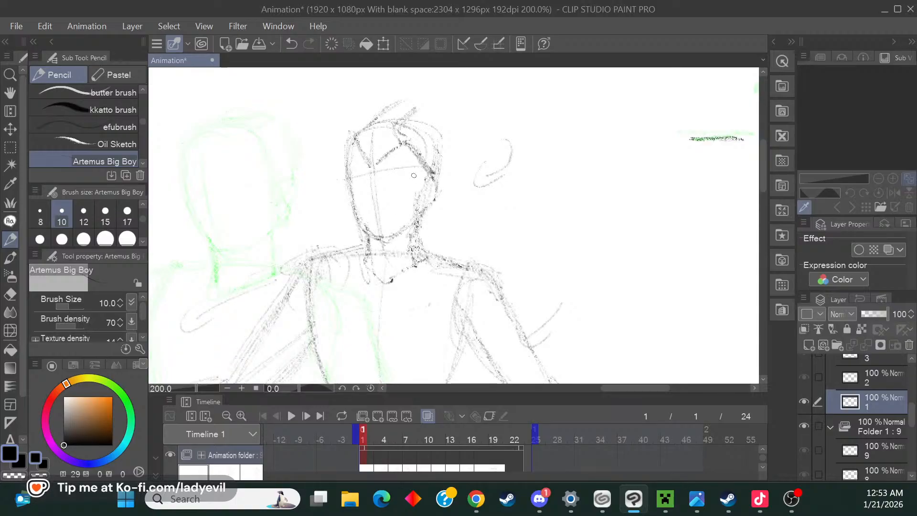
Sketch the angular hood-like outline framing drawing 1's face, flaring down both sides to the shoulders with collar edges converging at the neck.
mouse_move(431, 168)
left_mouse_down()
mouse_move(419, 233)
mouse_move(442, 271)
left_mouse_up()
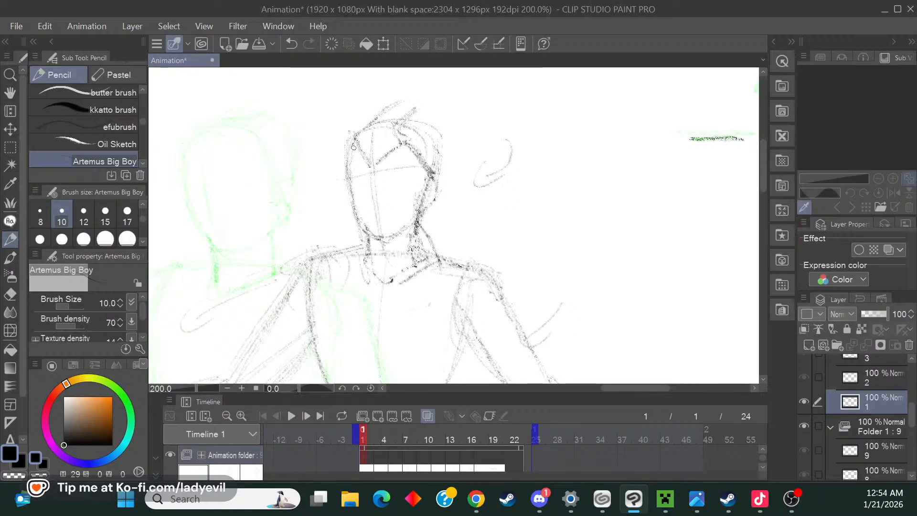
left_click_drag(351, 149, 349, 228)
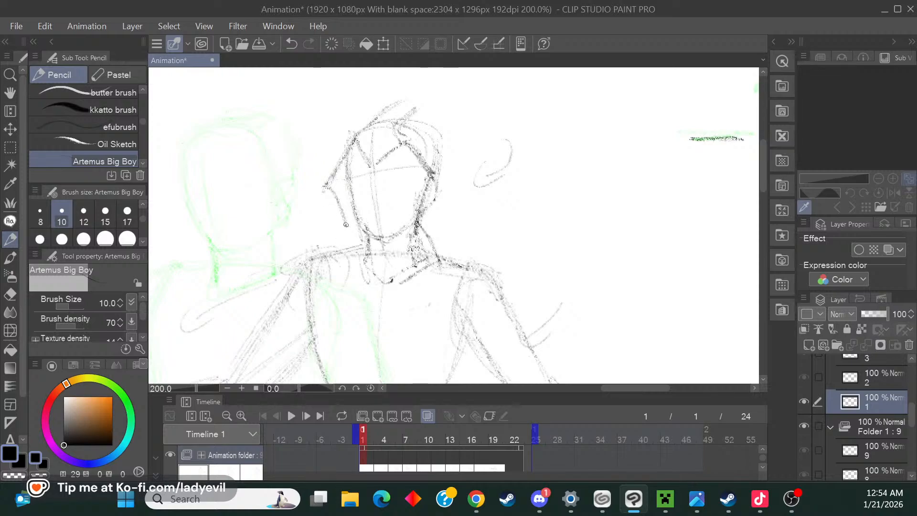
mouse_move(326, 187)
left_mouse_down()
mouse_move(351, 231)
mouse_move(342, 239)
mouse_move(357, 231)
mouse_move(331, 256)
mouse_move(351, 270)
mouse_move(340, 264)
mouse_move(329, 213)
mouse_move(335, 231)
left_mouse_up()
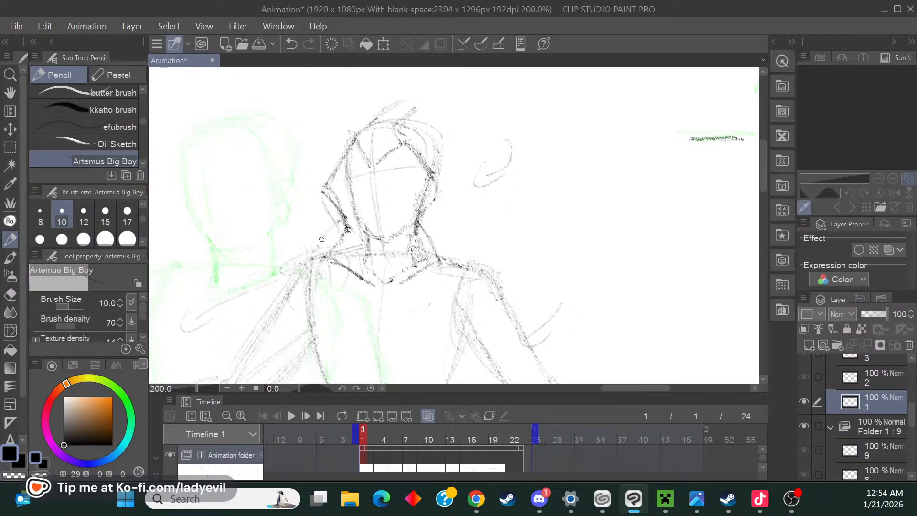
left_click_drag(318, 249, 341, 269)
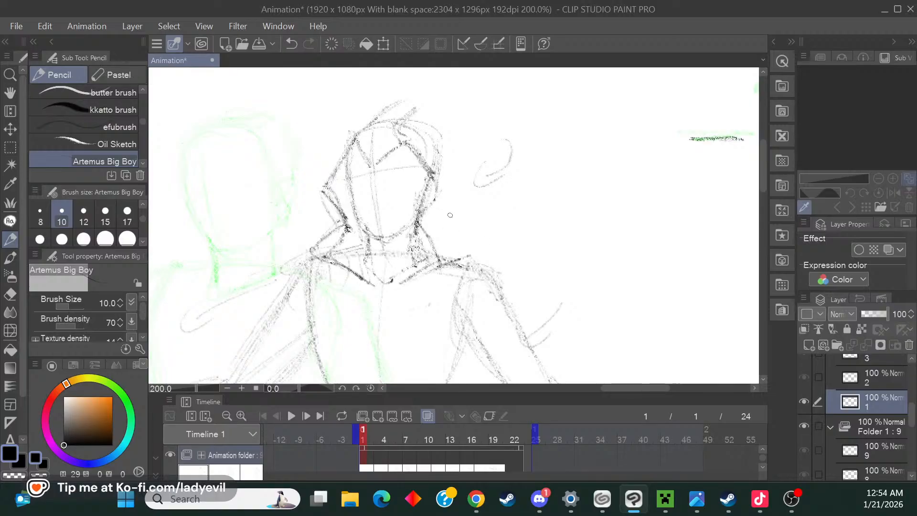
left_click_drag(425, 224, 468, 213)
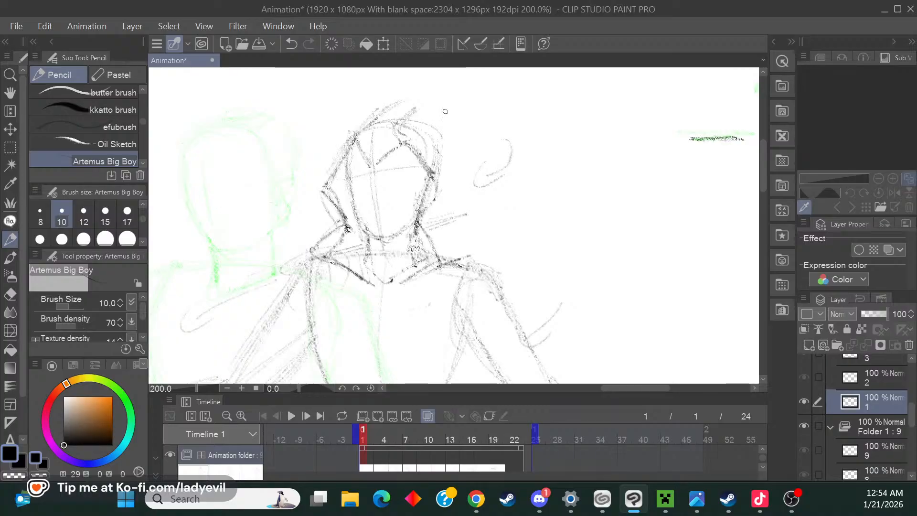
mouse_move(400, 104)
left_mouse_down()
mouse_move(467, 174)
mouse_move(465, 208)
mouse_move(462, 201)
mouse_move(479, 251)
mouse_move(463, 204)
mouse_move(485, 251)
left_mouse_up()
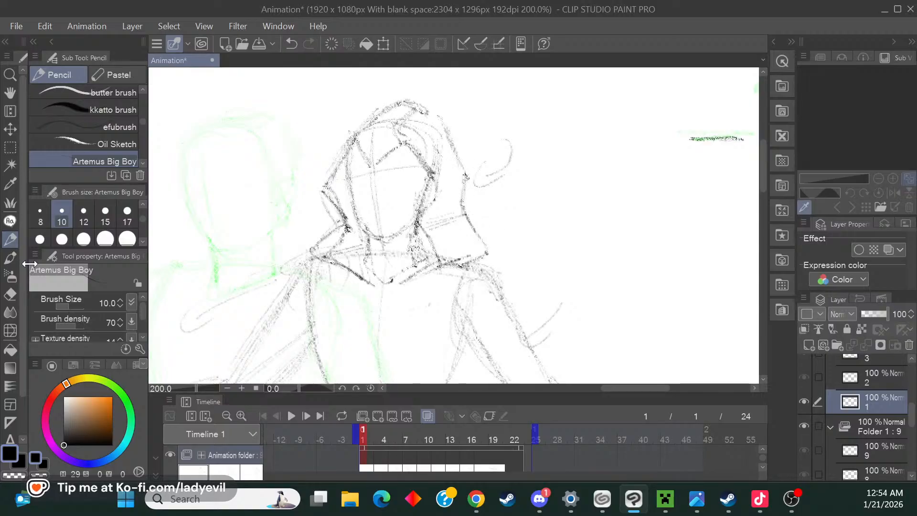
Erase the old skull contour and stray construction lines inside the new outline around drawing 1's head.
key("e")
mouse_move(442, 168)
left_mouse_down()
mouse_move(424, 128)
mouse_move(396, 115)
mouse_move(370, 136)
mouse_move(438, 136)
left_mouse_up()
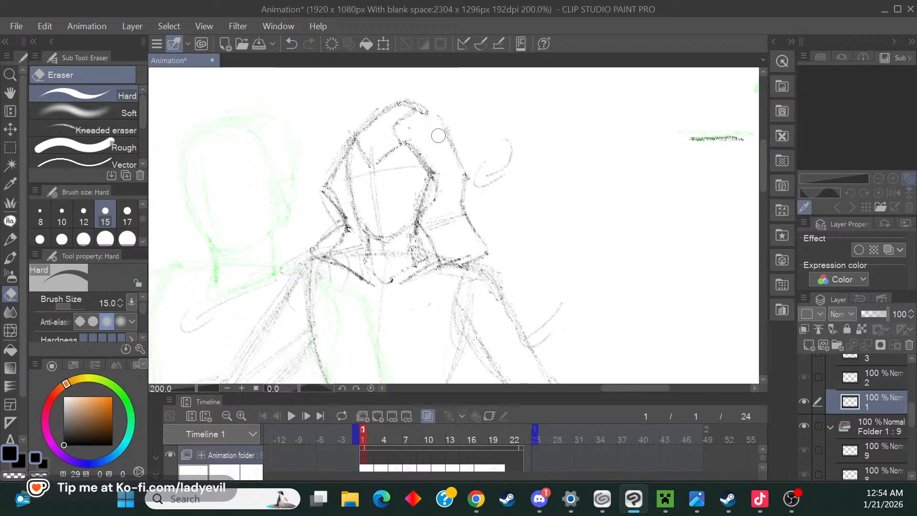
left_click_drag(456, 172, 454, 186)
mouse_move(450, 220)
left_mouse_down()
mouse_move(438, 199)
mouse_move(427, 254)
left_mouse_up()
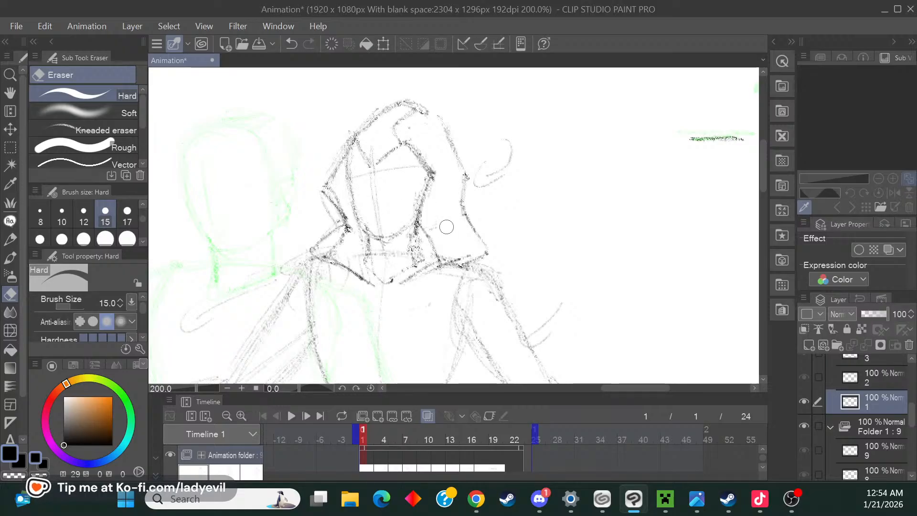
Sketch long pointed ears sweeping up and outward from both sides of drawing 1's head with the pencil.
left_click(15, 235)
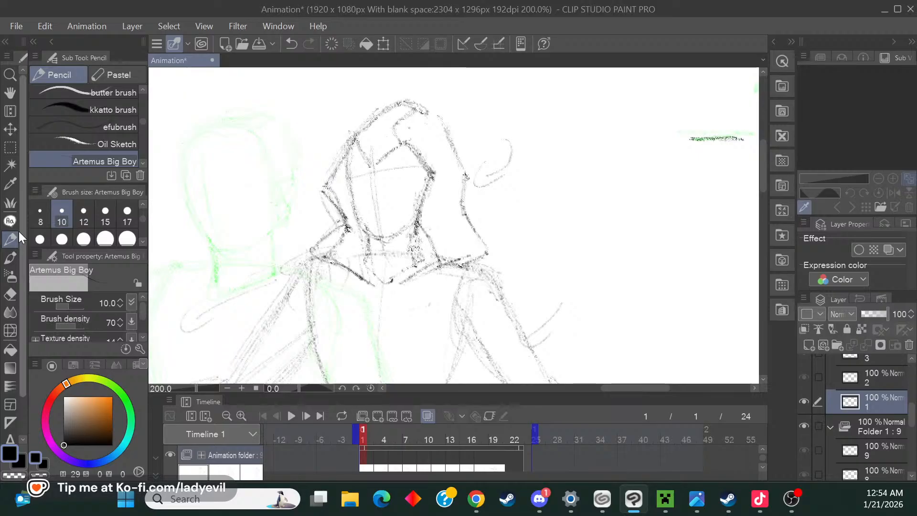
mouse_move(446, 174)
left_mouse_down()
mouse_move(472, 133)
mouse_move(450, 166)
mouse_move(523, 113)
left_mouse_up()
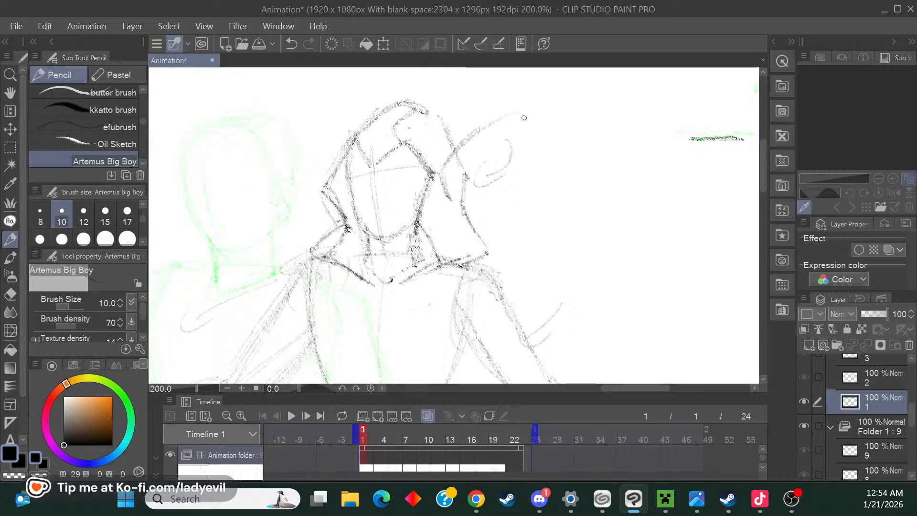
mouse_move(470, 135)
left_mouse_down()
mouse_move(515, 122)
mouse_move(461, 177)
left_mouse_up()
left_click_drag(446, 199, 479, 137)
mouse_move(343, 141)
left_mouse_down()
mouse_move(349, 108)
mouse_move(358, 136)
left_mouse_up()
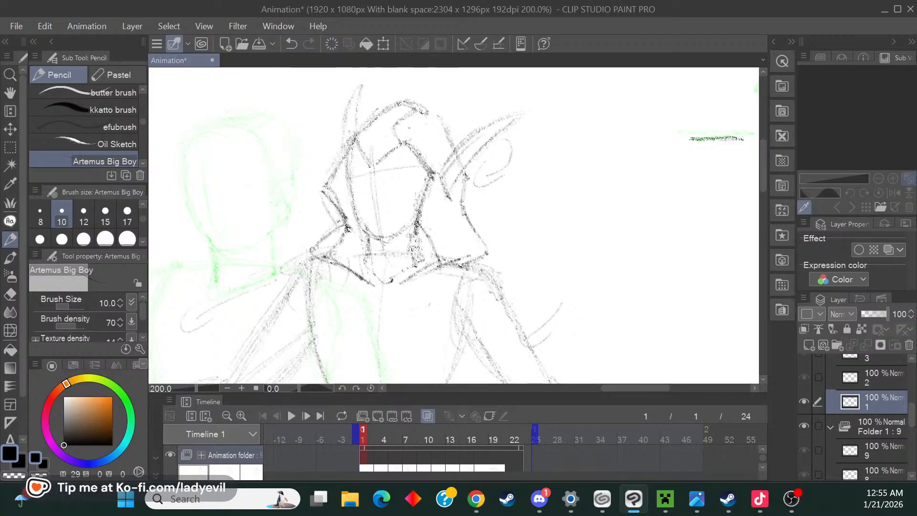
Draw the nose, open mouth and narrowed eyes on drawing 1's face, with long thin eyebrows extending past the head.
key("alt+Tab")
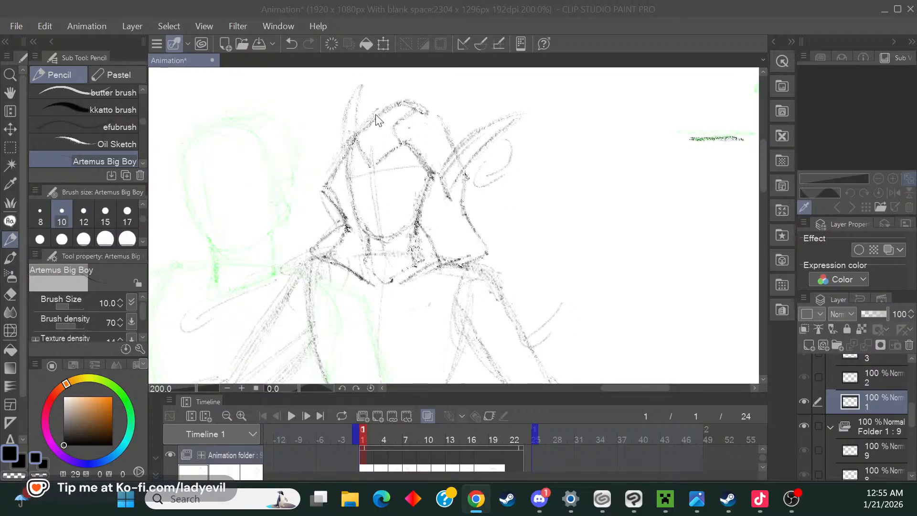
left_click(367, 168)
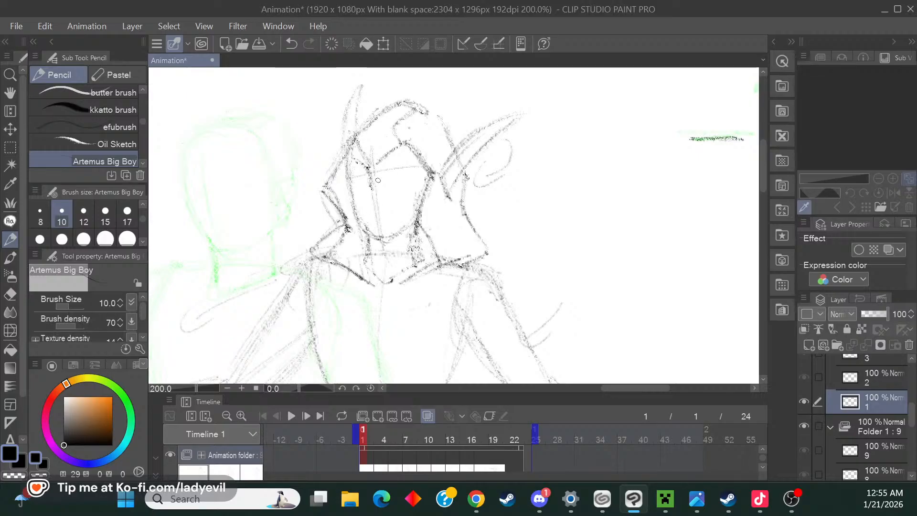
mouse_move(367, 196)
left_mouse_down()
mouse_move(373, 205)
mouse_move(386, 200)
left_mouse_up()
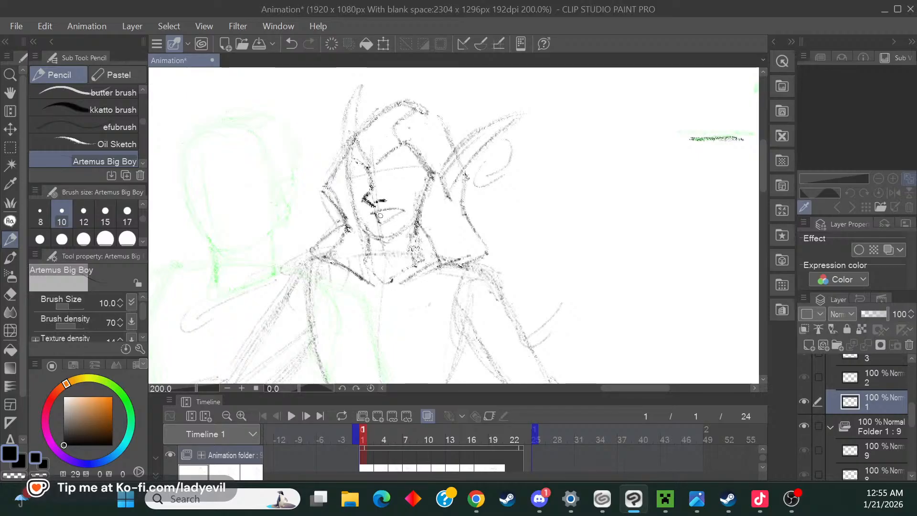
left_click_drag(380, 217, 397, 210)
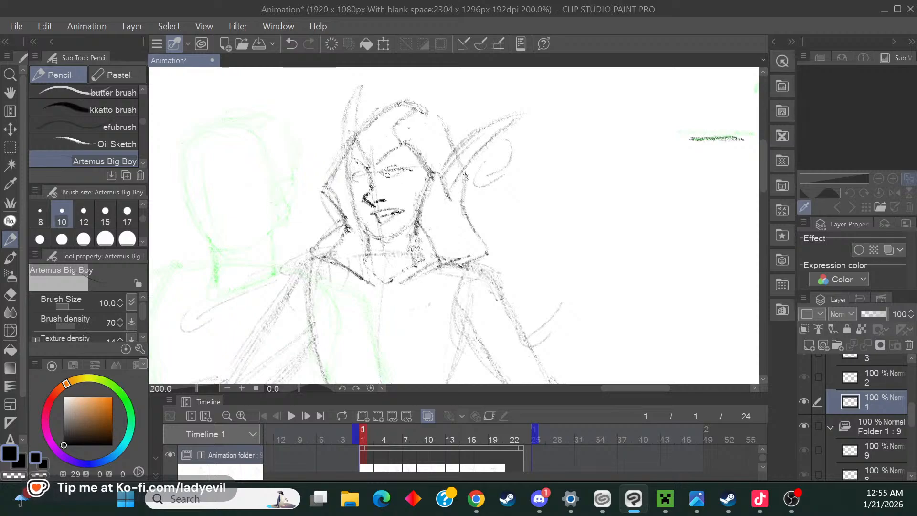
mouse_move(388, 176)
left_mouse_down()
mouse_move(401, 175)
mouse_move(390, 161)
mouse_move(413, 154)
left_mouse_up()
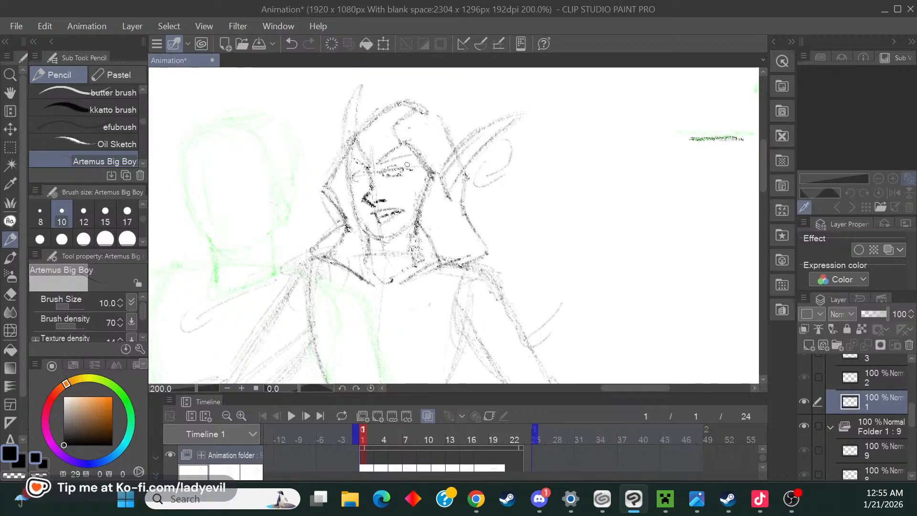
left_click_drag(410, 155, 463, 149)
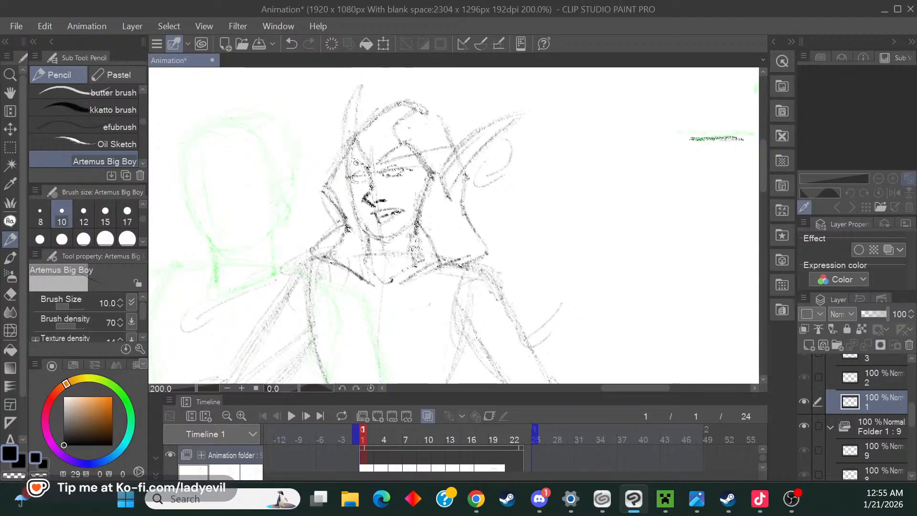
left_click_drag(362, 162, 310, 169)
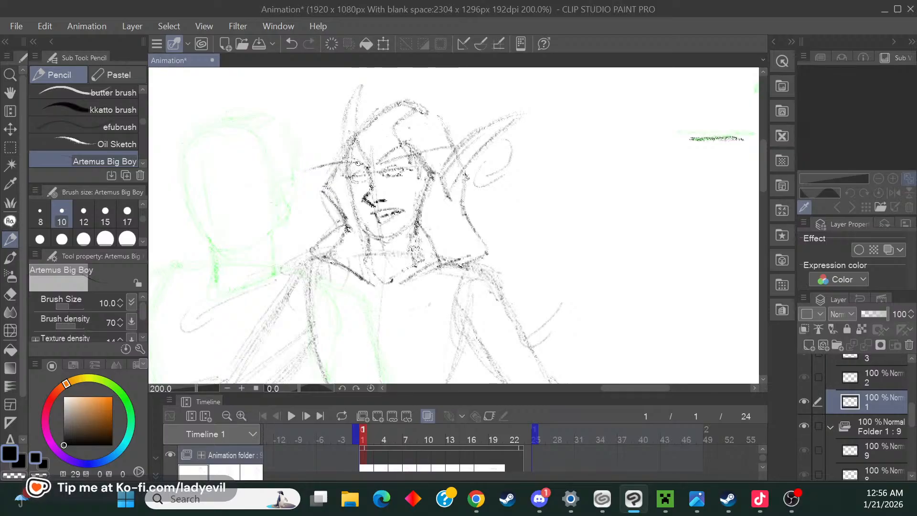
Draw a small round clasp where the collar edges meet at the base of drawing 1's neck.
scroll(761, 196, "down", 3)
scroll(761, 195, "up", 1)
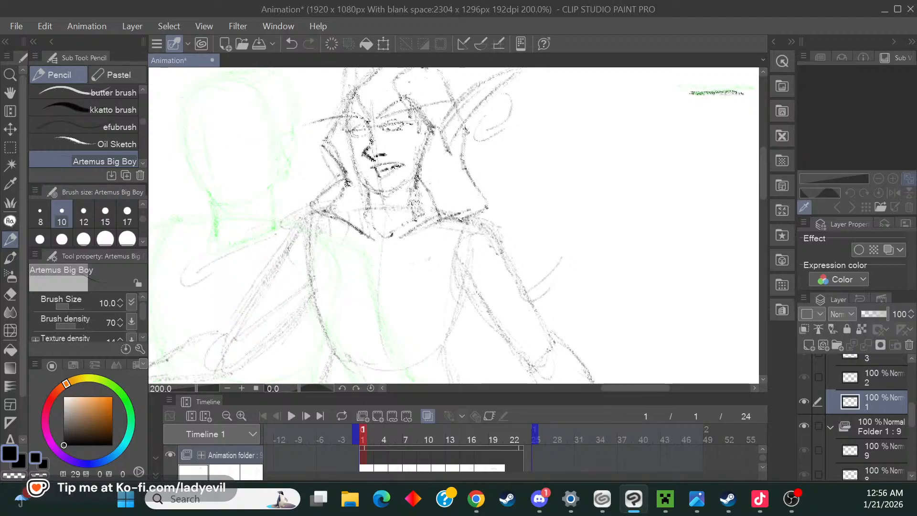
key("alt+Tab")
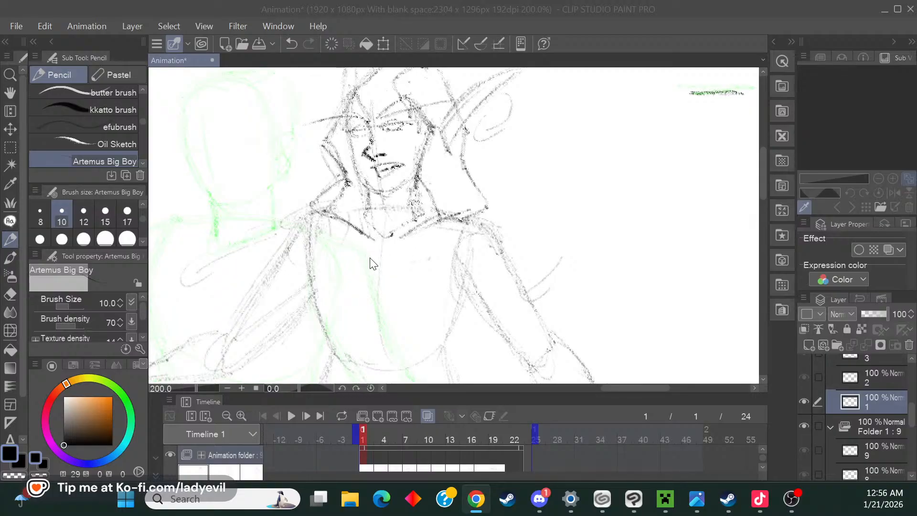
left_click(387, 243)
mouse_move(386, 241)
left_mouse_down()
mouse_move(377, 235)
mouse_move(393, 234)
left_mouse_up()
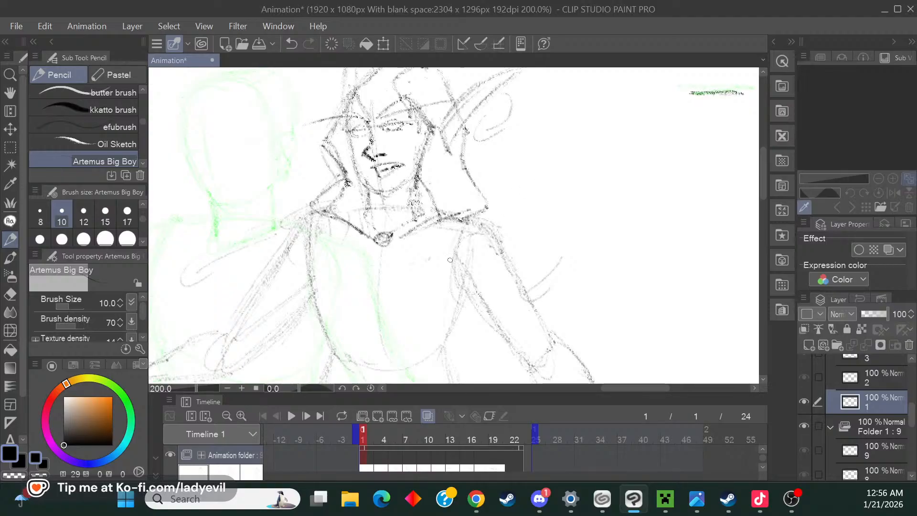
Sketch a short sleeve over the shoulder and upper arm on the figure's left side, closed by a curved hem above the elbow.
left_click_drag(457, 210, 479, 290)
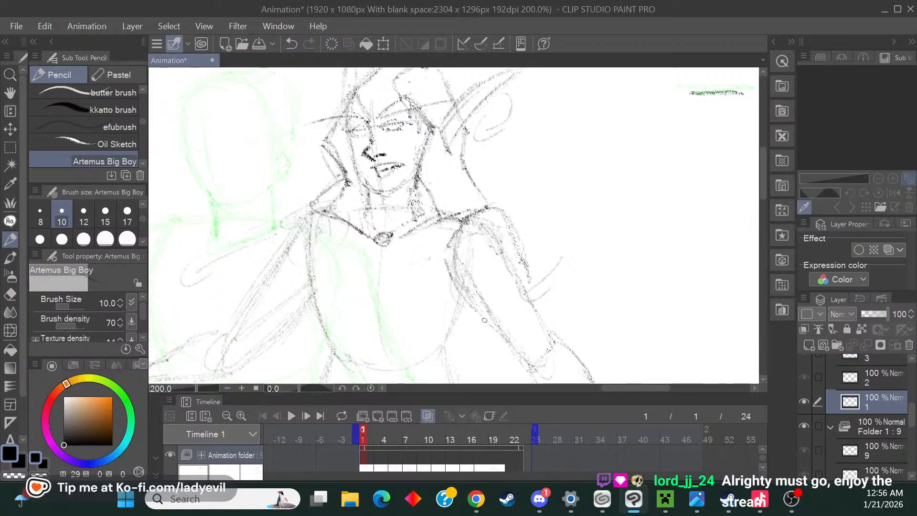
left_click_drag(449, 253, 478, 312)
mouse_move(456, 284)
left_mouse_down()
mouse_move(482, 322)
mouse_move(469, 275)
mouse_move(480, 226)
mouse_move(487, 315)
mouse_move(539, 279)
left_mouse_up()
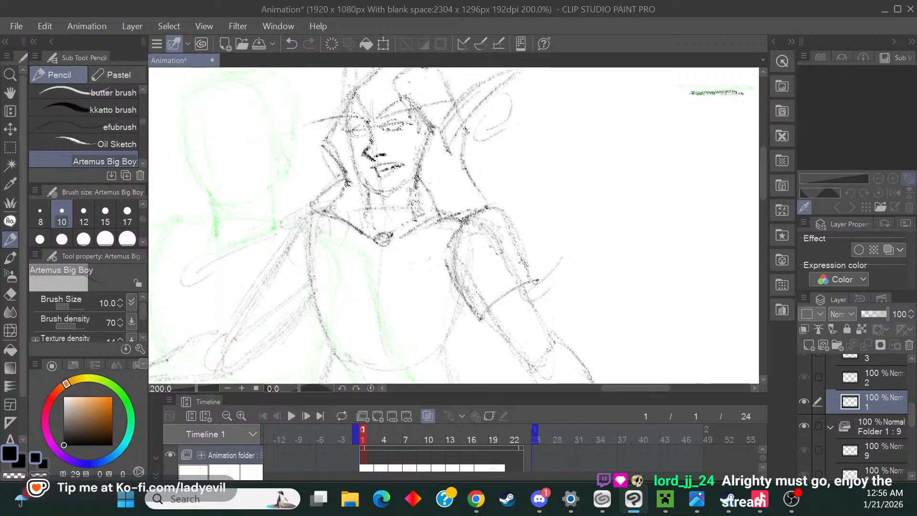
Firm up the sleeve on the figure's left arm and sketch a matching short sleeve with a curved hem over the right upper arm.
mouse_move(485, 308)
left_mouse_down()
mouse_move(474, 327)
mouse_move(521, 288)
mouse_move(524, 258)
mouse_move(530, 273)
left_mouse_up()
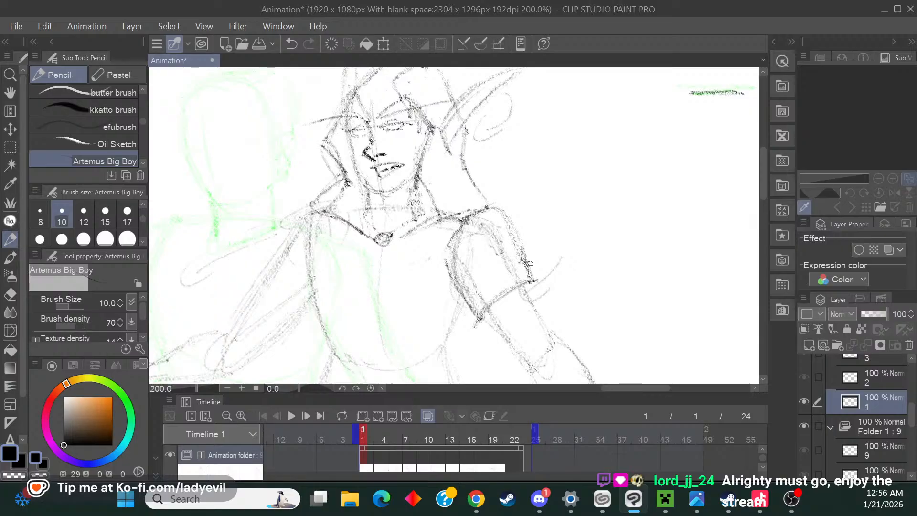
left_click_drag(309, 208, 311, 262)
left_click_drag(307, 227, 313, 275)
mouse_move(313, 198)
left_mouse_down()
mouse_move(256, 266)
mouse_move(278, 280)
mouse_move(296, 312)
mouse_move(296, 269)
mouse_move(308, 294)
left_mouse_up()
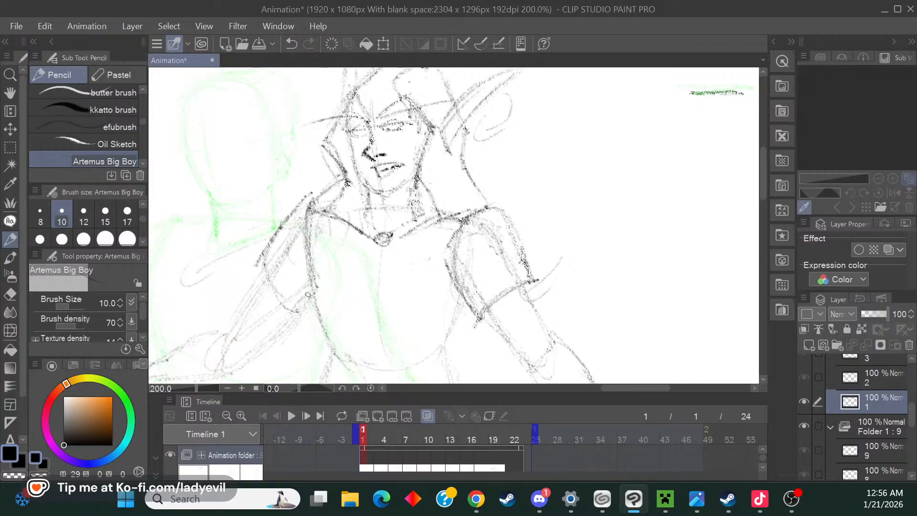
left_click_drag(311, 196, 306, 228)
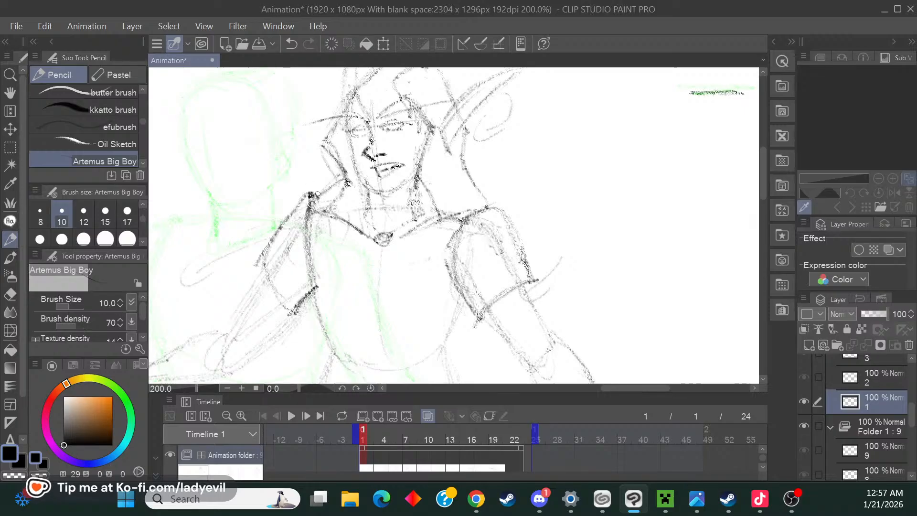
Draw a curved seam across drawing 1's lower chest and rounded caps over both shoulders, darkening the side of the torso.
left_click_drag(764, 193, 764, 208)
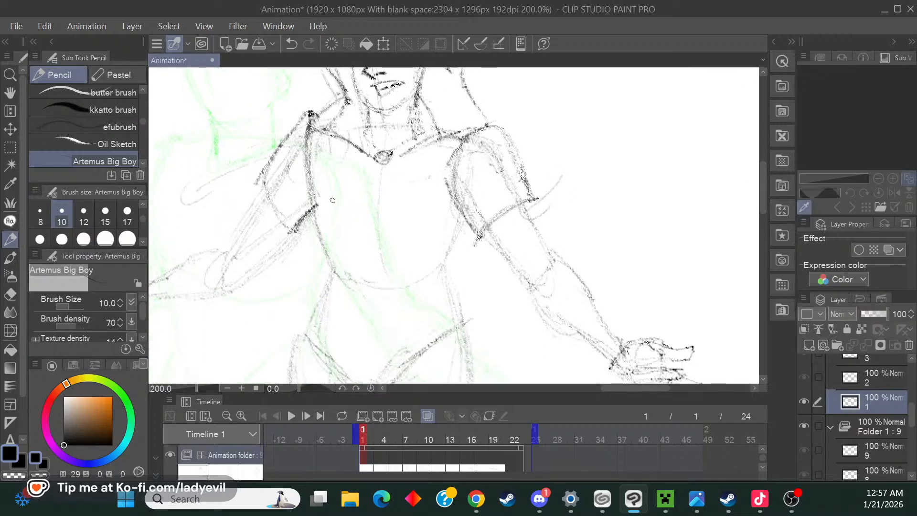
mouse_move(313, 148)
left_mouse_down()
mouse_move(302, 219)
mouse_move(331, 253)
left_mouse_up()
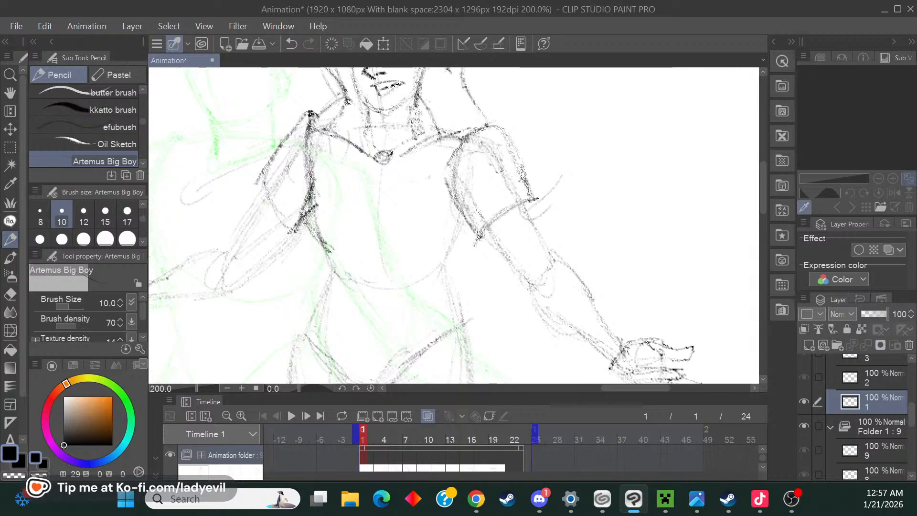
left_click_drag(315, 216, 425, 219)
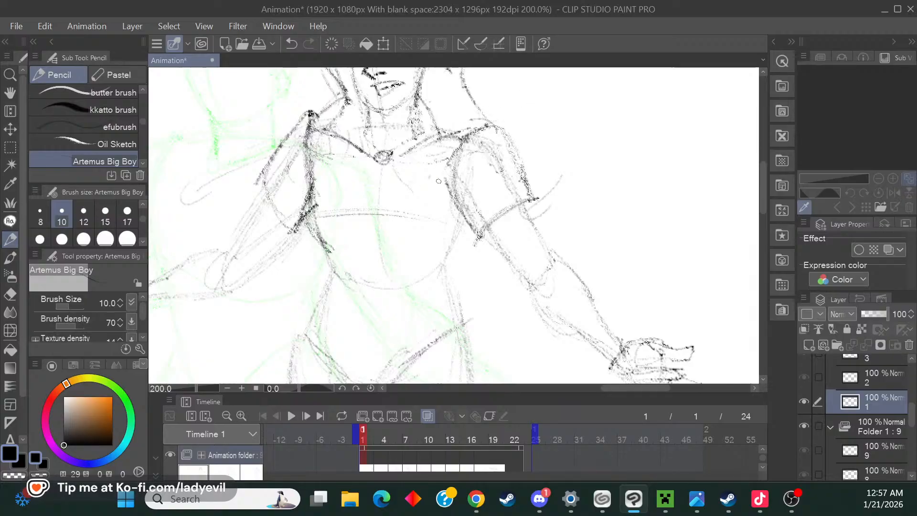
mouse_move(449, 166)
left_mouse_down()
mouse_move(499, 149)
mouse_move(527, 151)
mouse_move(490, 114)
mouse_move(460, 122)
mouse_move(525, 140)
left_mouse_up()
mouse_move(336, 145)
left_mouse_down()
mouse_move(306, 139)
mouse_move(319, 148)
left_mouse_up()
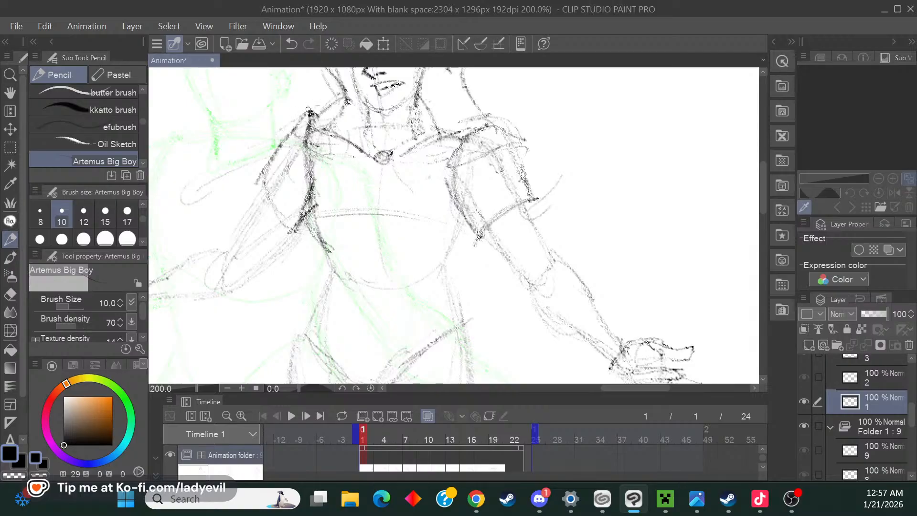
mouse_move(309, 105)
left_mouse_down()
mouse_move(291, 128)
mouse_move(319, 115)
left_mouse_up()
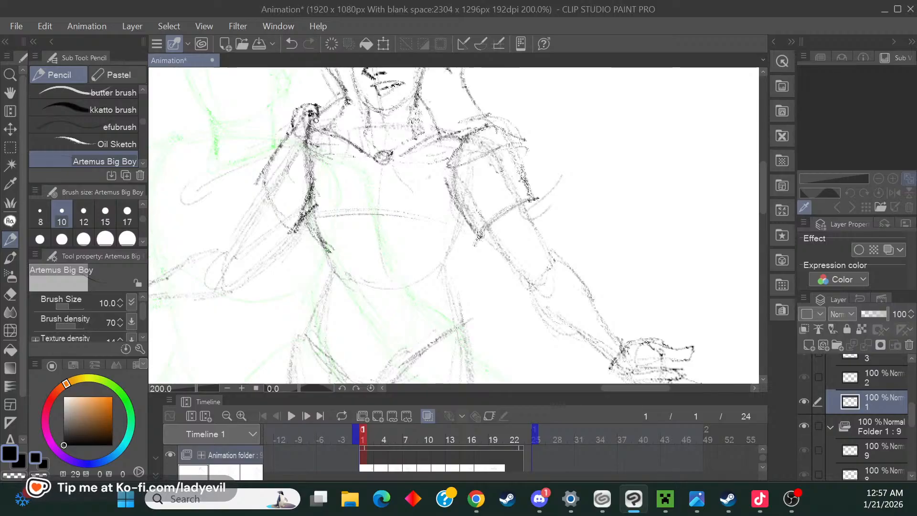
Darken both sides of the torso down to the waist and join them with a V-shaped lower edge over the belly.
left_click_drag(762, 192, 761, 202)
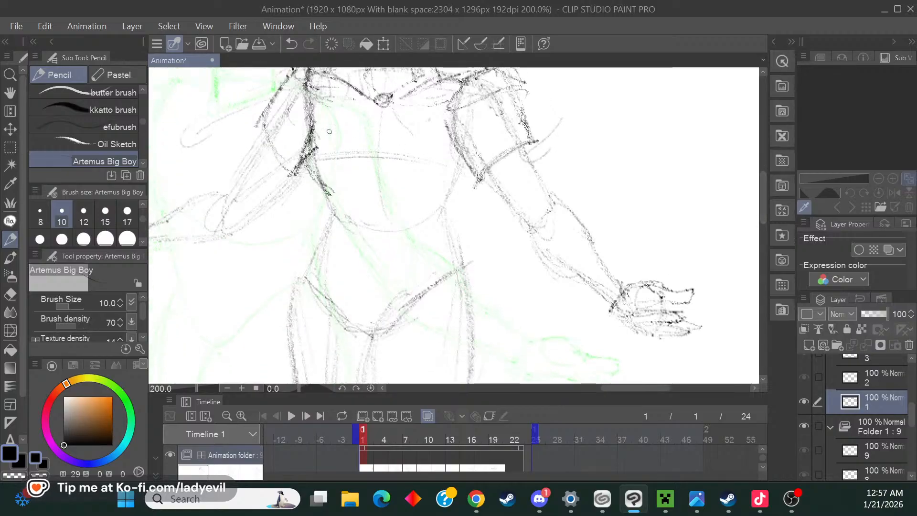
left_click_drag(325, 183, 339, 226)
left_click_drag(454, 176, 440, 217)
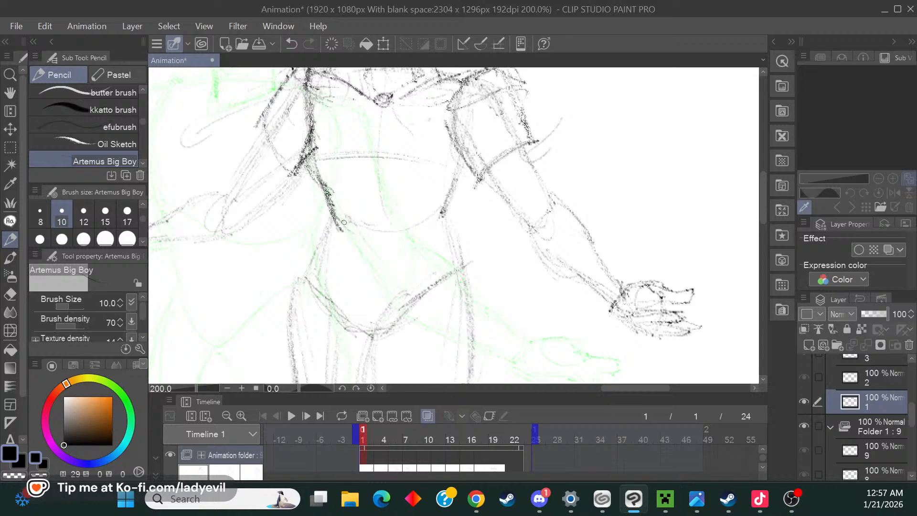
left_click_drag(339, 222, 396, 256)
left_click_drag(443, 209, 401, 249)
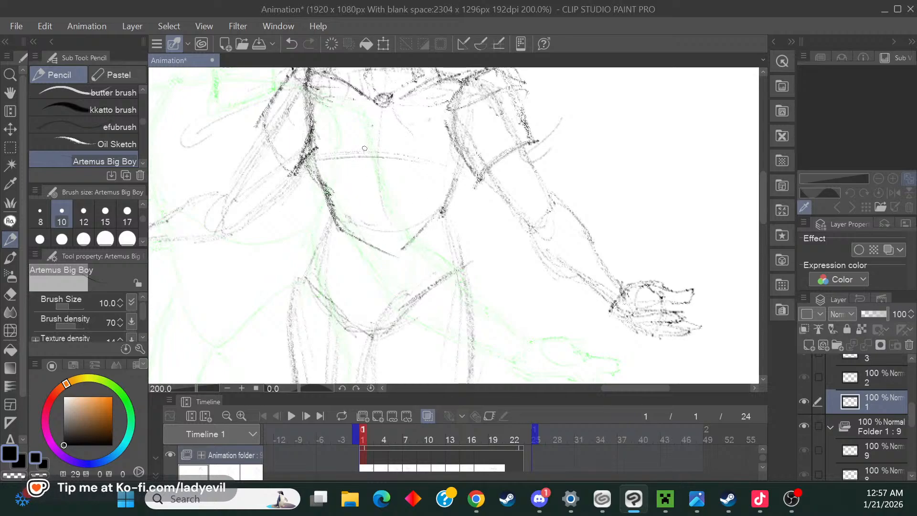
Draw a small diamond on the chest below the collar clasp, with diagonal straps running from the clasp to both sides of the torso.
mouse_move(369, 149)
left_mouse_down()
mouse_move(378, 167)
mouse_move(389, 153)
mouse_move(377, 120)
mouse_move(368, 156)
left_mouse_up()
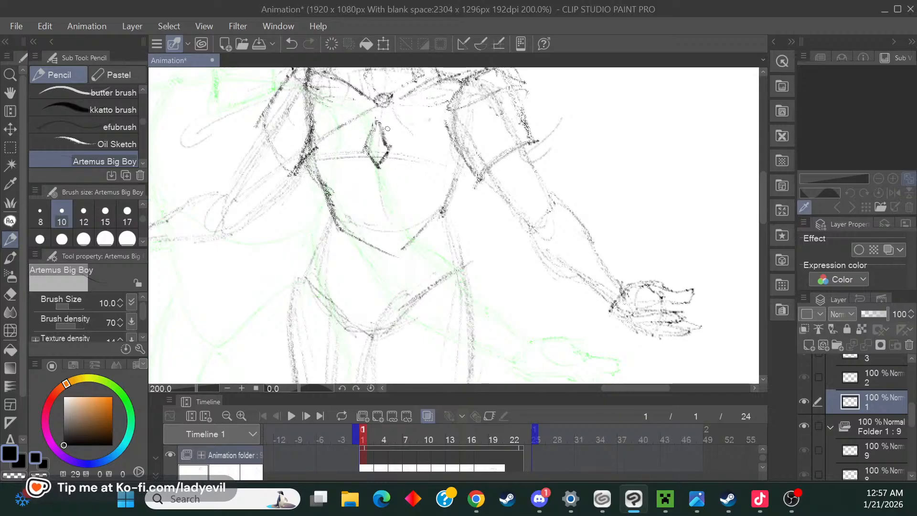
mouse_move(389, 105)
left_mouse_down()
mouse_move(456, 170)
mouse_move(445, 211)
left_mouse_up()
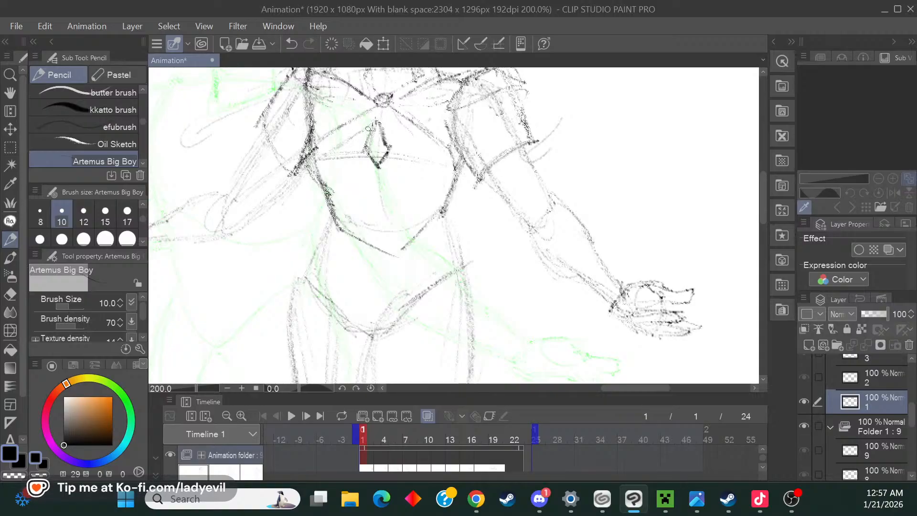
left_click_drag(377, 118, 380, 123)
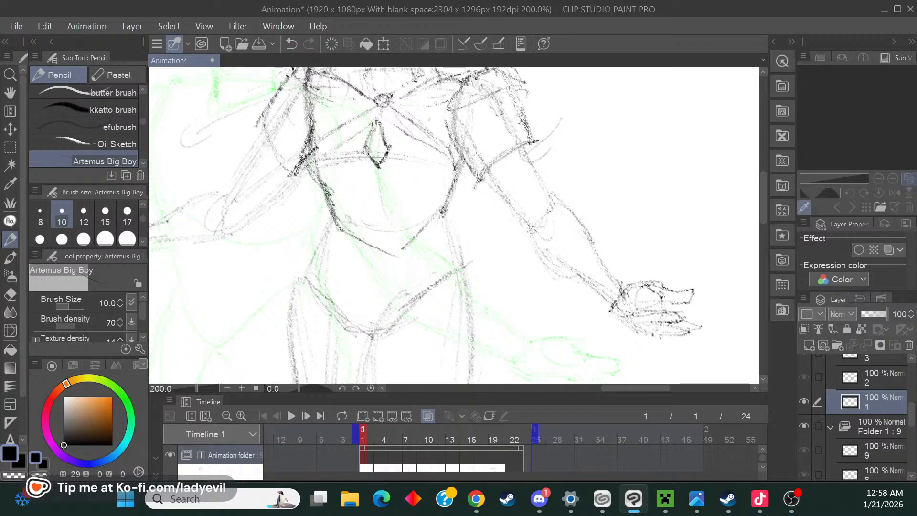
Outline a rounded midriff opening beneath the chest seam, erasing the V-shaped edge and the diamond's lower half inside it.
mouse_move(320, 178)
left_mouse_down()
mouse_move(309, 164)
mouse_move(326, 218)
mouse_move(346, 245)
mouse_move(375, 265)
mouse_move(406, 260)
left_mouse_up()
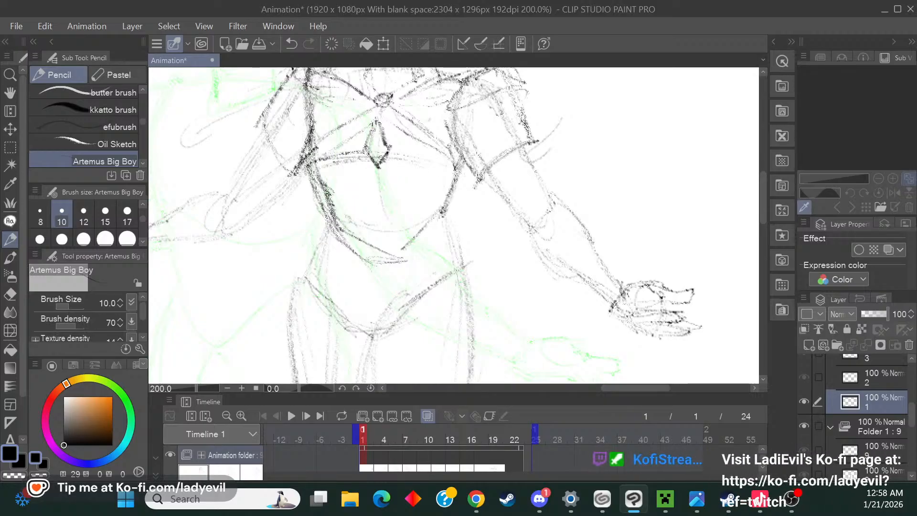
mouse_move(412, 161)
left_mouse_down()
mouse_move(466, 185)
mouse_move(434, 240)
mouse_move(394, 262)
left_mouse_up()
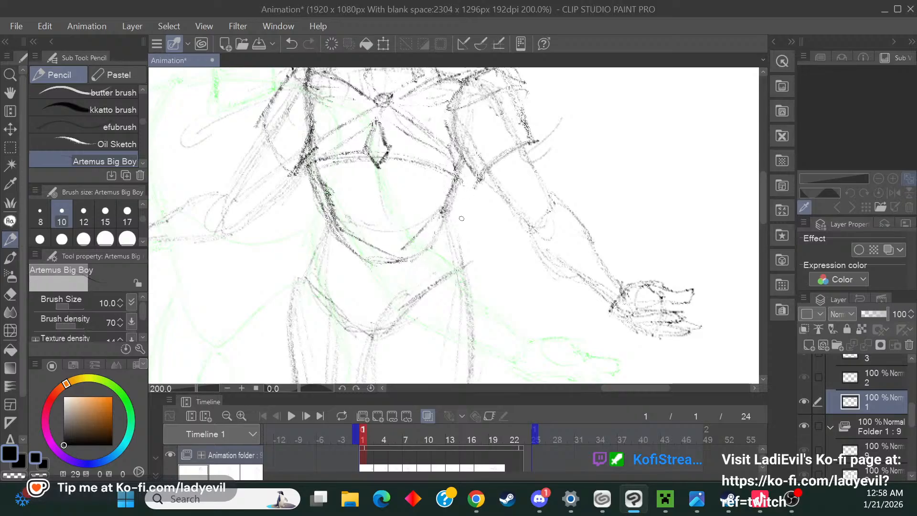
key("e")
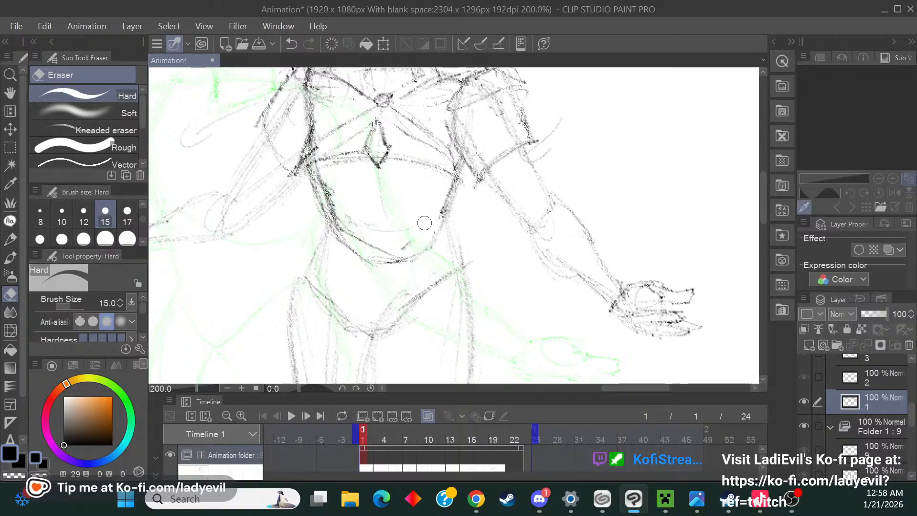
mouse_move(372, 165)
left_mouse_down()
mouse_move(342, 164)
mouse_move(408, 167)
mouse_move(339, 163)
mouse_move(412, 155)
mouse_move(393, 214)
mouse_move(330, 167)
mouse_move(327, 192)
mouse_move(353, 238)
mouse_move(393, 251)
mouse_move(419, 213)
mouse_move(417, 239)
mouse_move(412, 225)
mouse_move(358, 223)
left_mouse_up()
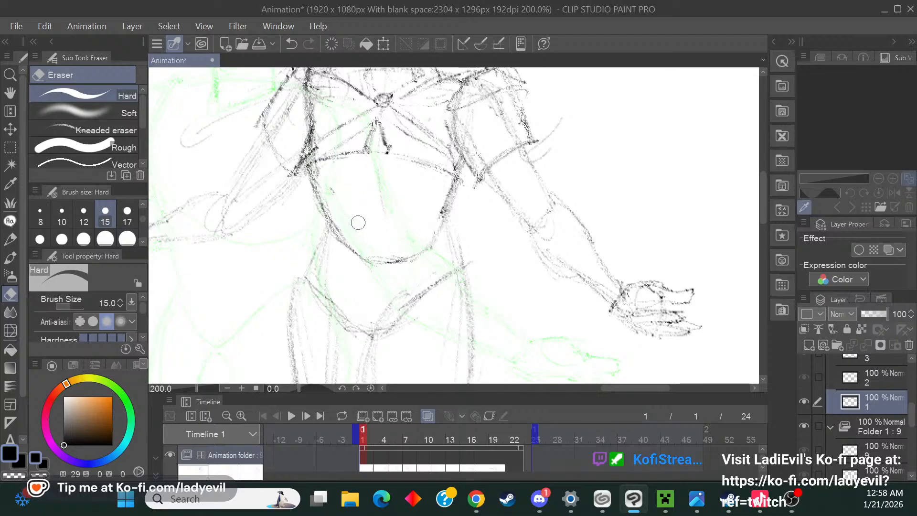
Pencil a belt sloping down from both sides of the waist, with a rounded buckle at its centre.
left_click(12, 238)
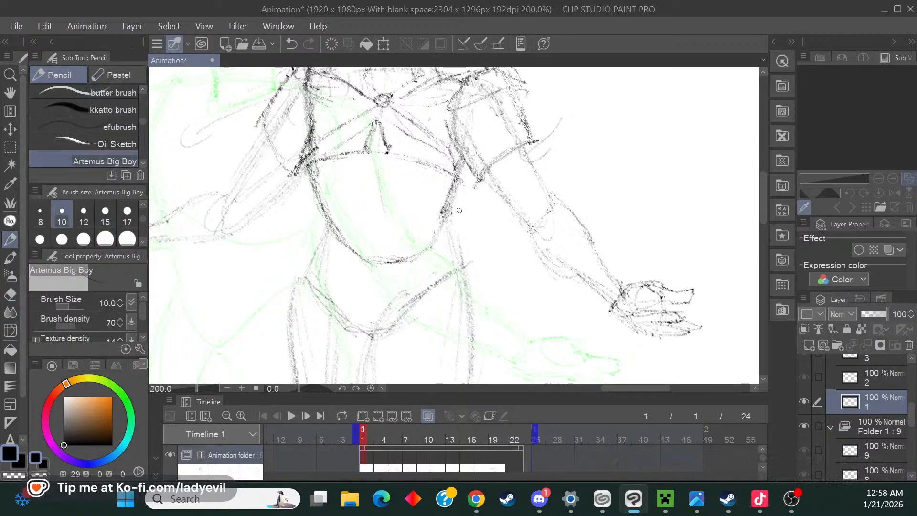
mouse_move(455, 207)
left_mouse_down()
mouse_move(461, 249)
mouse_move(458, 223)
mouse_move(459, 237)
mouse_move(429, 253)
left_mouse_up()
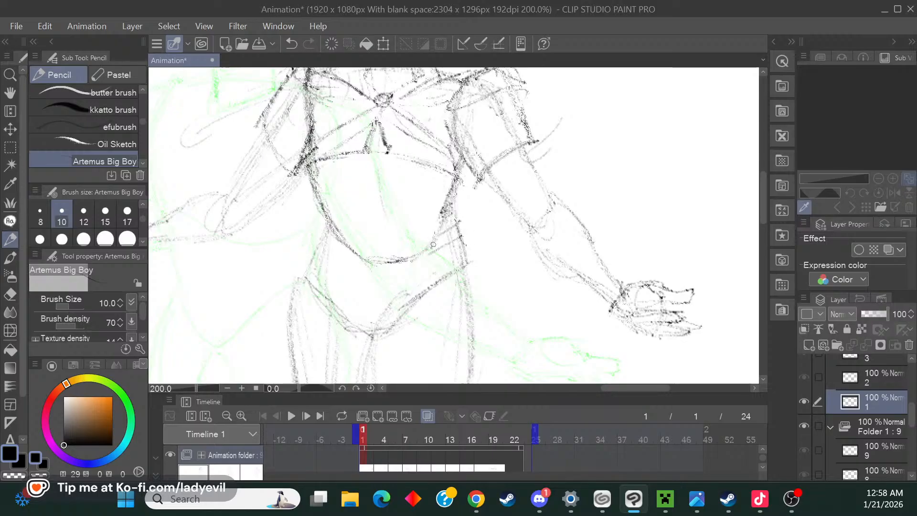
mouse_move(326, 233)
left_mouse_down()
mouse_move(329, 245)
mouse_move(356, 258)
left_mouse_up()
left_click_drag(326, 224, 359, 253)
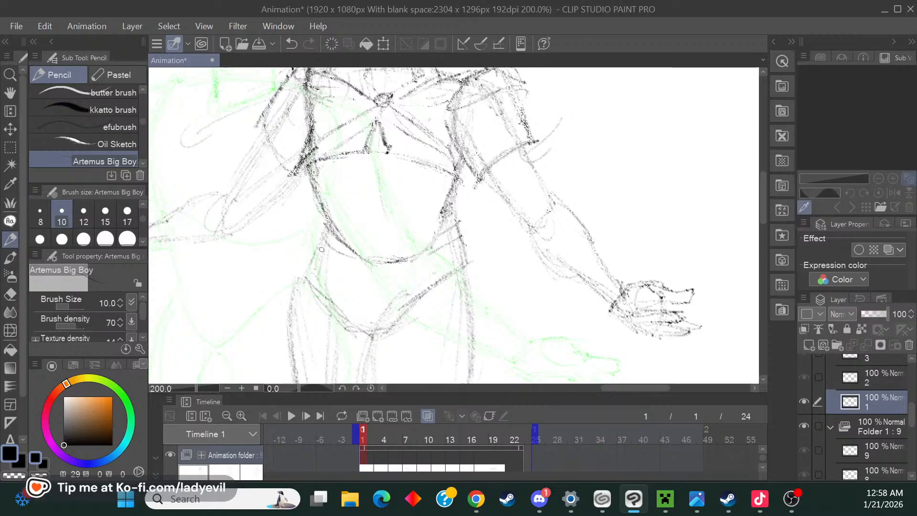
left_click_drag(326, 222, 311, 256)
mouse_move(317, 250)
left_mouse_down()
mouse_move(360, 285)
mouse_move(369, 262)
left_mouse_up()
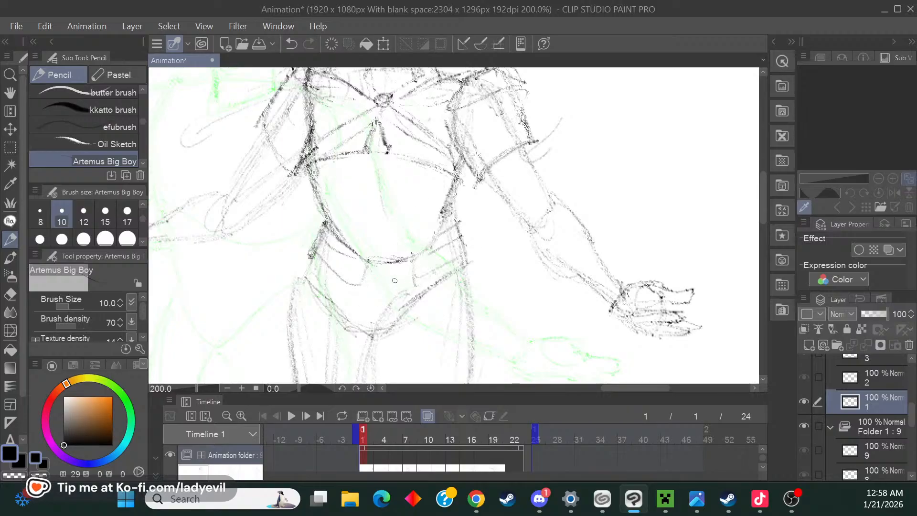
mouse_move(386, 266)
left_mouse_down()
mouse_move(375, 287)
mouse_move(395, 261)
mouse_move(405, 281)
left_mouse_up()
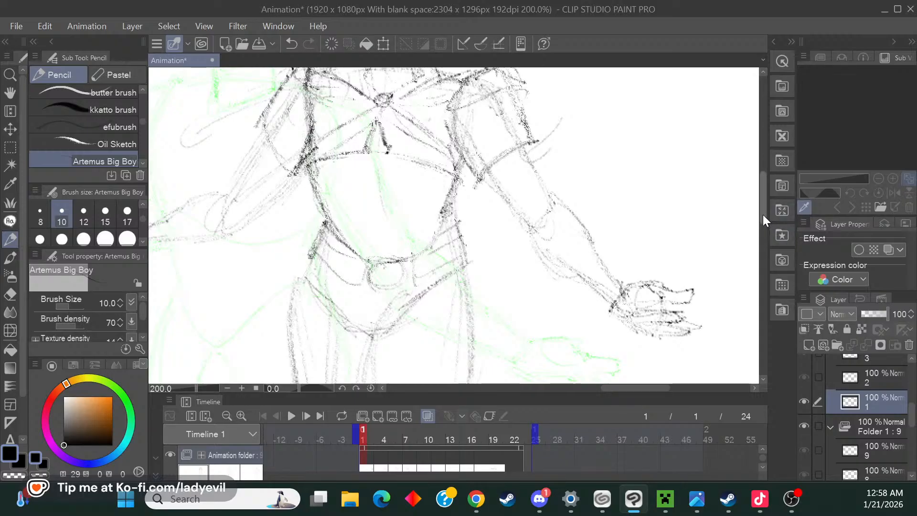
Erase the crotch guide lines below the belt buckle with the hard eraser at size 12.
left_click_drag(762, 219, 763, 245)
left_click(227, 388)
left_click(227, 388)
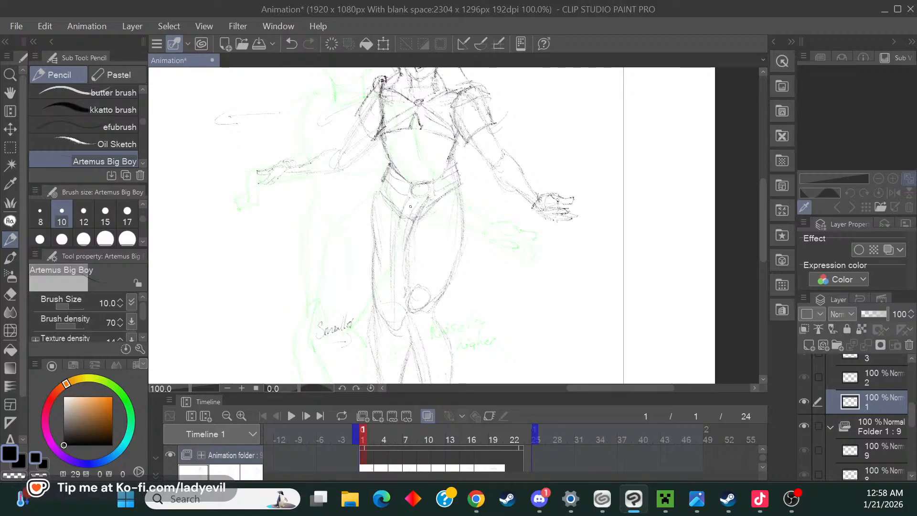
left_click(10, 294)
left_click(84, 206)
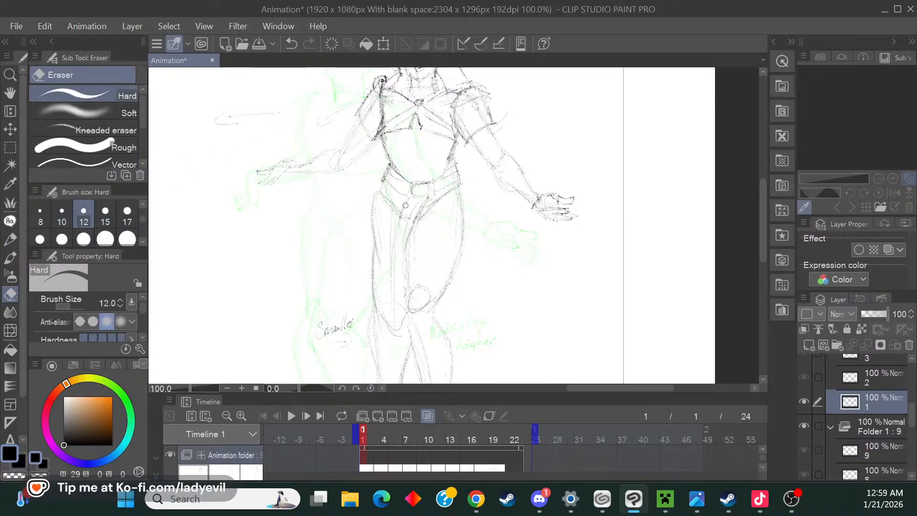
left_click_drag(405, 223, 412, 223)
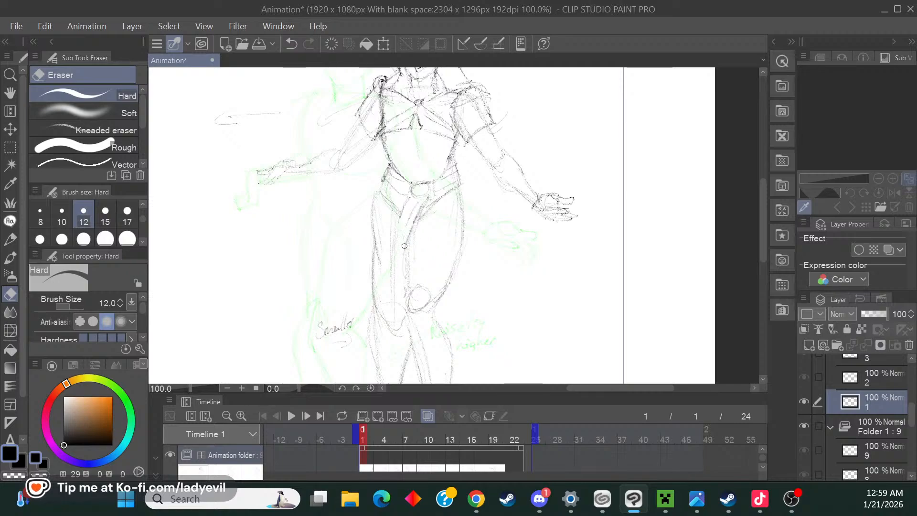
Draw a long cloth strip hanging from the belt buckle between the thighs, ending in a slanted pointed tip.
left_click(10, 239)
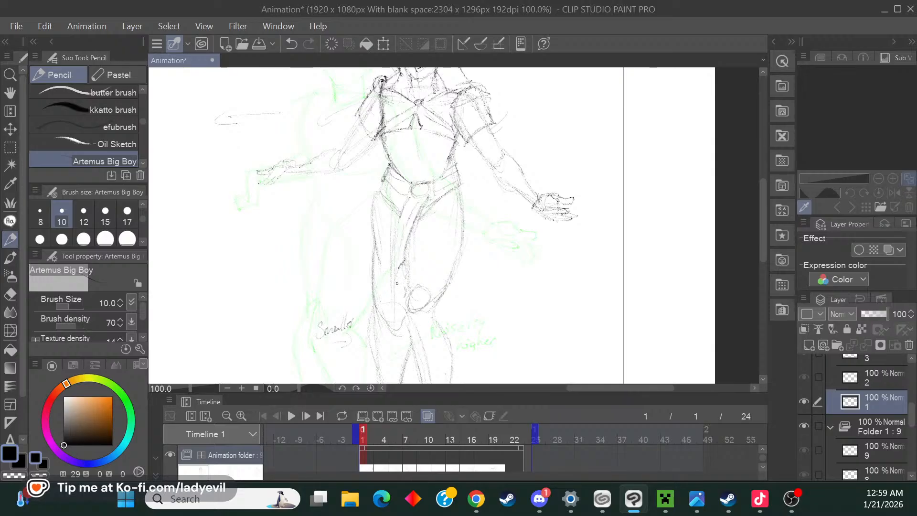
left_click_drag(397, 251, 394, 288)
left_click_drag(395, 230, 389, 289)
left_click_drag(398, 268, 393, 278)
key("e")
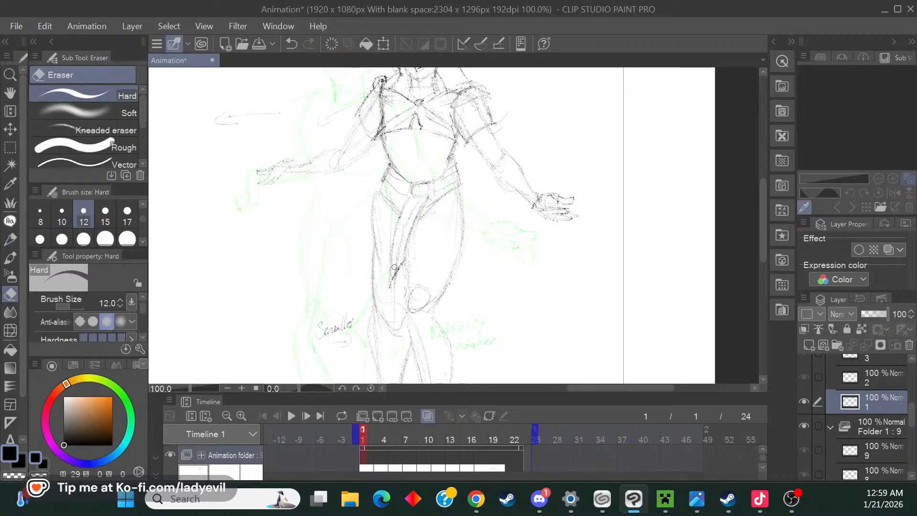
key("p")
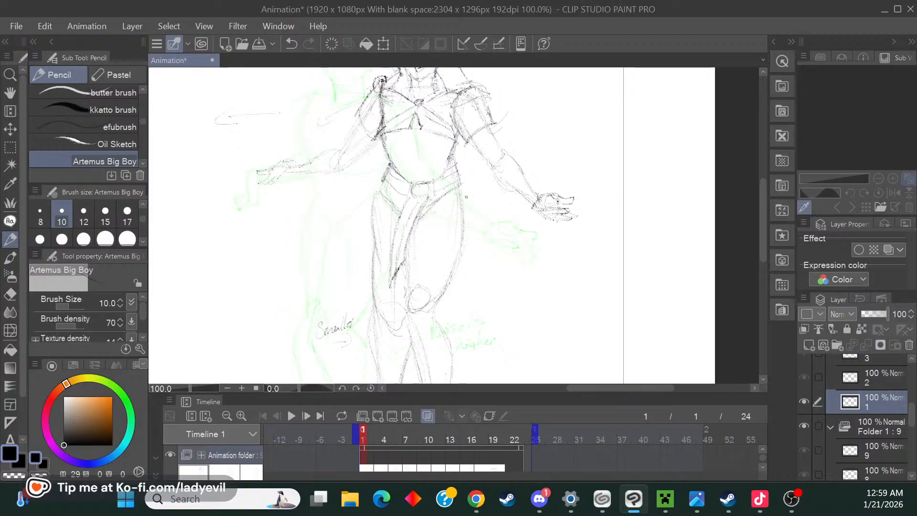
Sketch layered, pointed feather-like flaps hanging from the belt over both hips and thighs, and darken the left thigh's outline.
left_click_drag(461, 186, 480, 215)
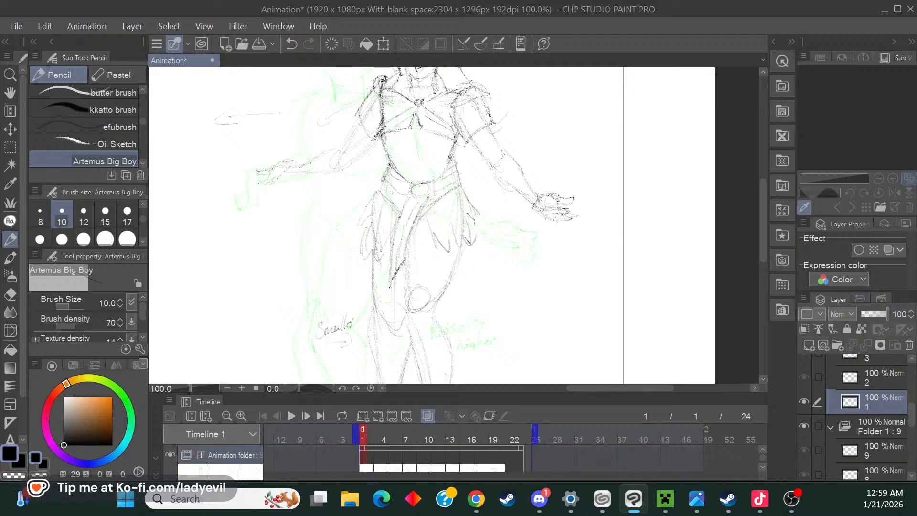
left_click_drag(415, 221, 414, 306)
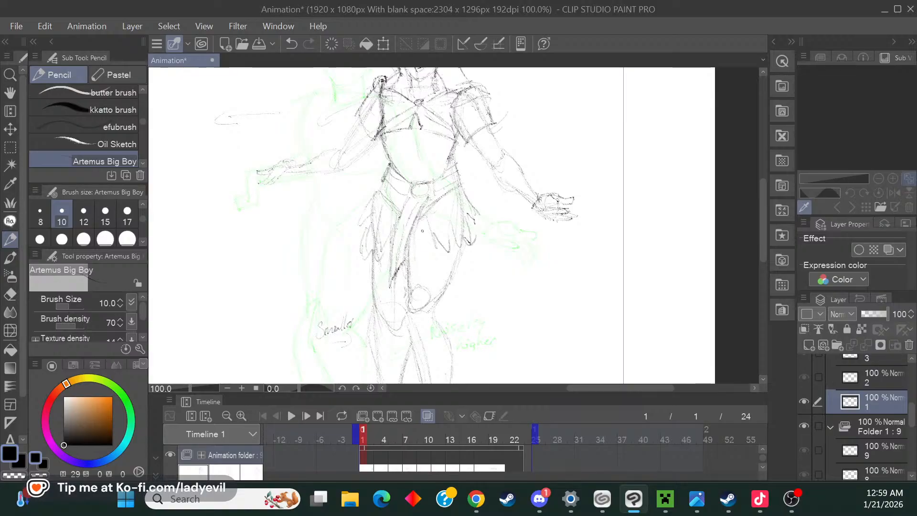
left_click_drag(462, 245, 425, 310)
mouse_move(423, 220)
left_mouse_down()
mouse_move(442, 279)
mouse_move(465, 274)
mouse_move(473, 245)
left_mouse_up()
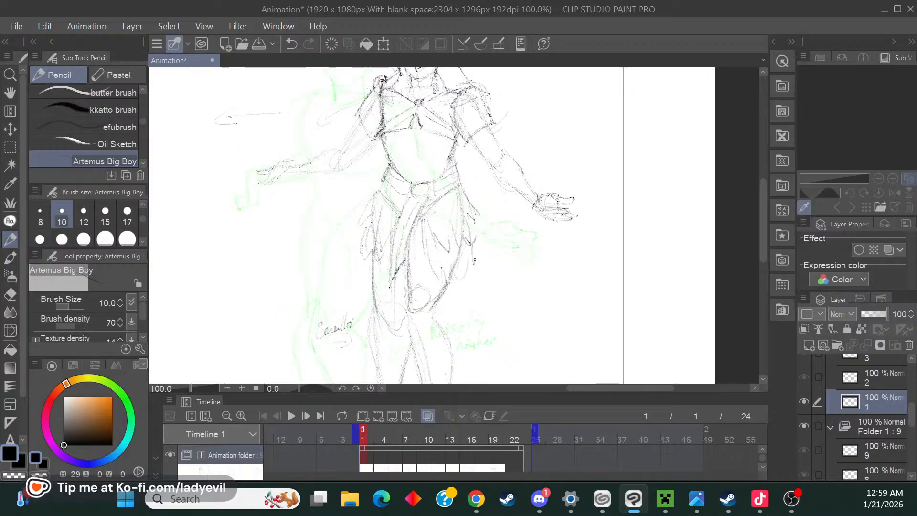
mouse_move(362, 257)
left_mouse_down()
mouse_move(361, 280)
mouse_move(388, 285)
left_mouse_up()
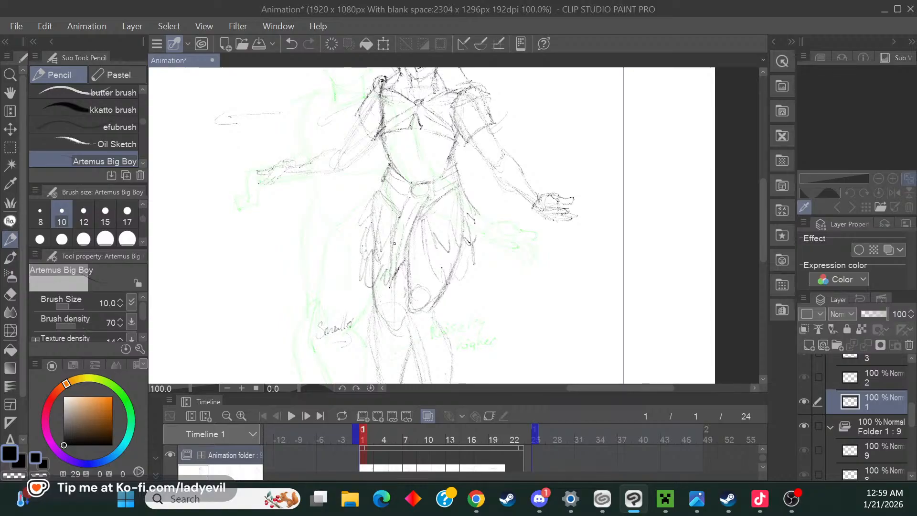
Add curved contour bands across both of drawing 1's knees with the pencil.
left_click_drag(764, 239, 763, 251)
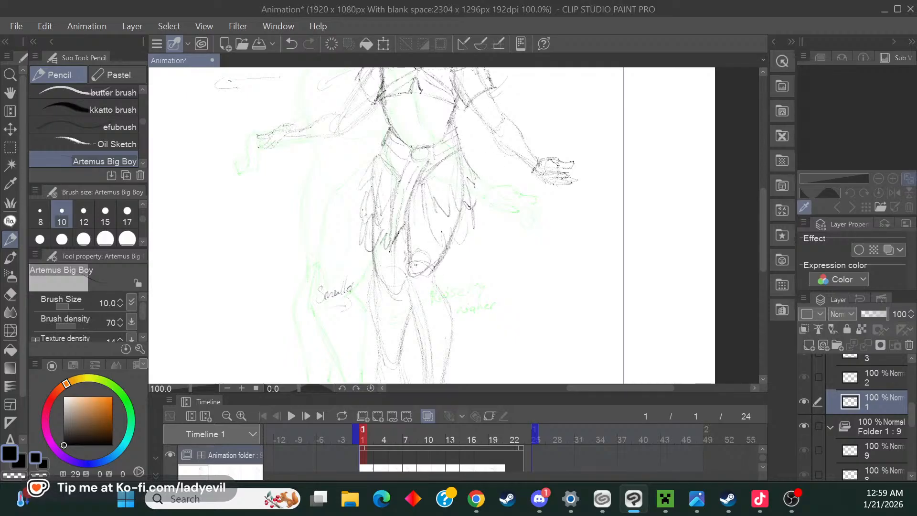
mouse_move(385, 273)
left_mouse_down()
mouse_move(398, 276)
mouse_move(378, 280)
mouse_move(409, 284)
mouse_move(393, 285)
left_mouse_up()
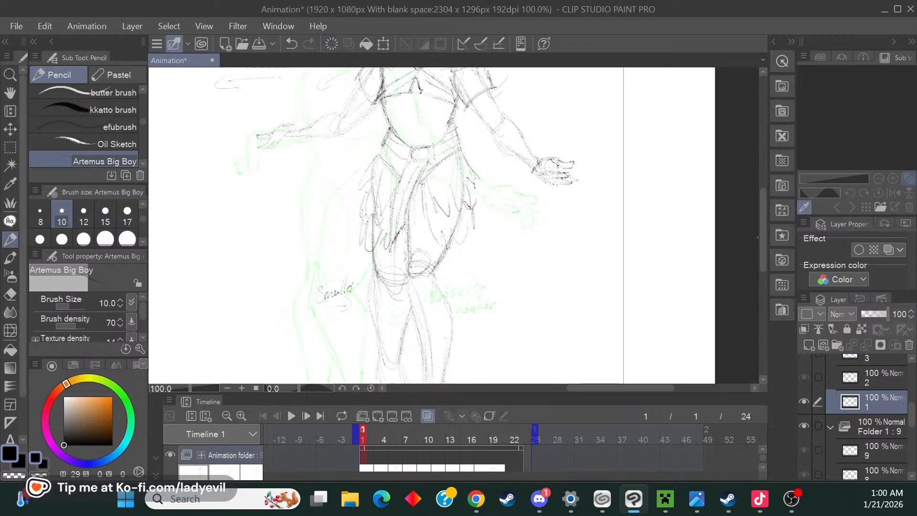
Darken the front leg's shin and calf outlines in pencil, adding a curved ankle band and redefining the foot with a toe line.
scroll(758, 257, "down", 4)
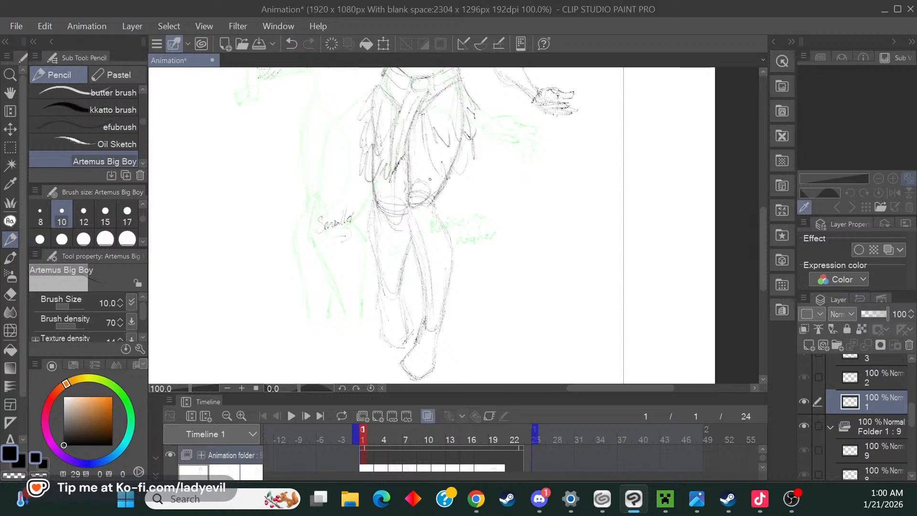
mouse_move(431, 205)
left_mouse_down()
mouse_move(443, 200)
mouse_move(409, 206)
mouse_move(420, 267)
left_mouse_up()
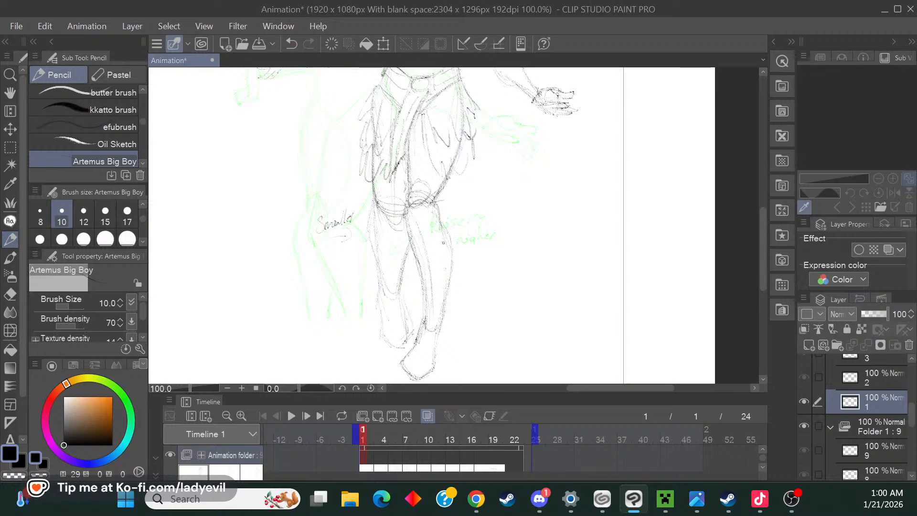
mouse_move(441, 204)
left_mouse_down()
mouse_move(452, 216)
mouse_move(454, 263)
mouse_move(446, 310)
mouse_move(425, 328)
mouse_move(421, 316)
left_mouse_up()
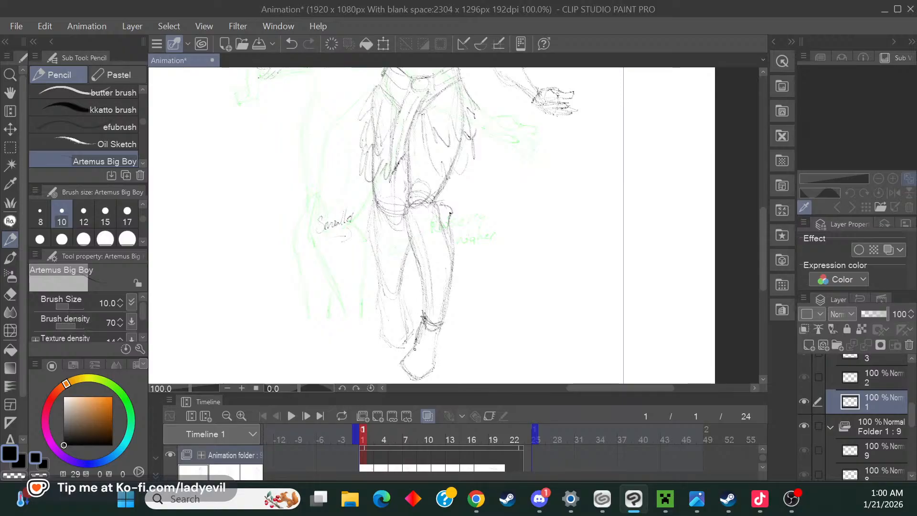
mouse_move(414, 346)
left_mouse_down()
mouse_move(402, 364)
mouse_move(412, 380)
left_mouse_up()
scroll(762, 258, "down", 3)
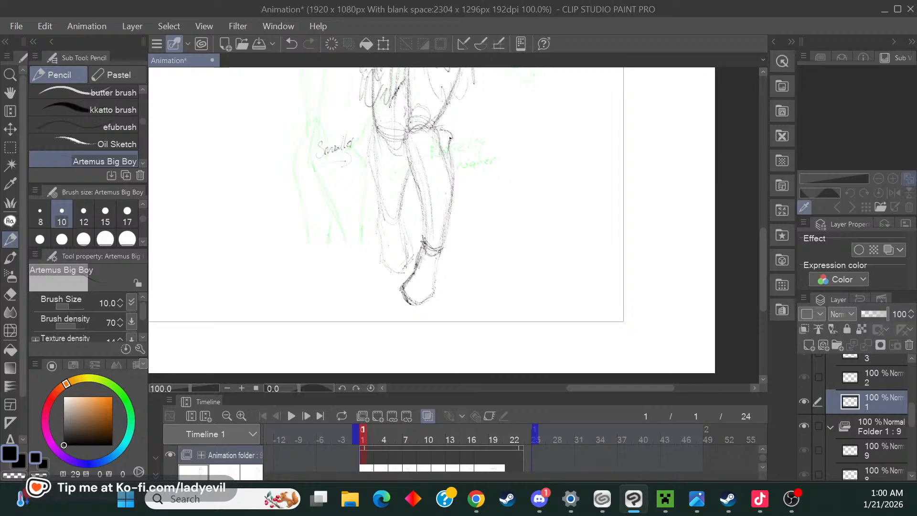
left_click_drag(433, 276, 432, 297)
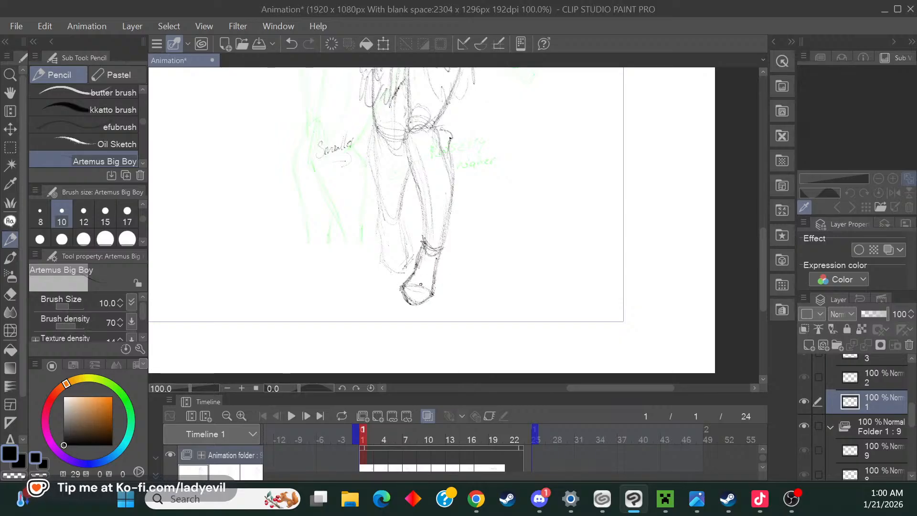
Erase stray sketch lines inside the front foot and shin with the hard eraser at size 12, and add short pencil ticks along the outer calf.
left_click(10, 295)
left_click_drag(408, 292, 413, 300)
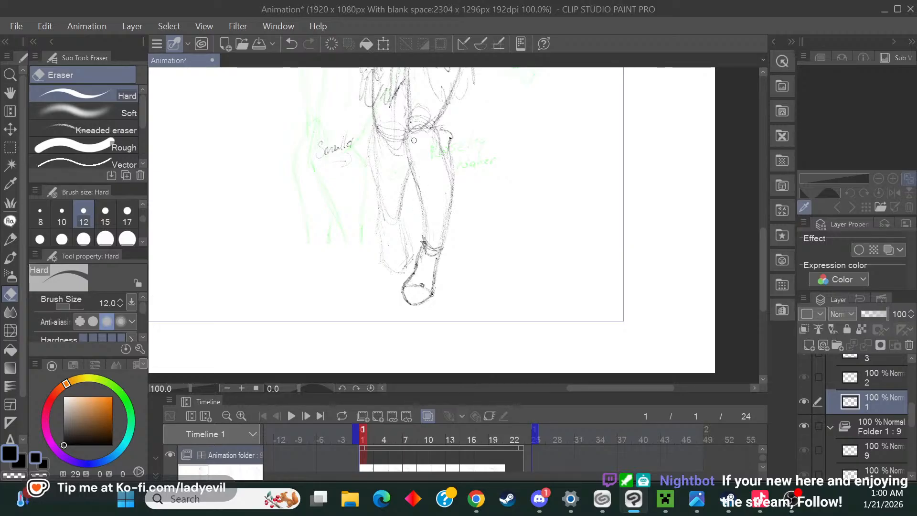
left_click(10, 239)
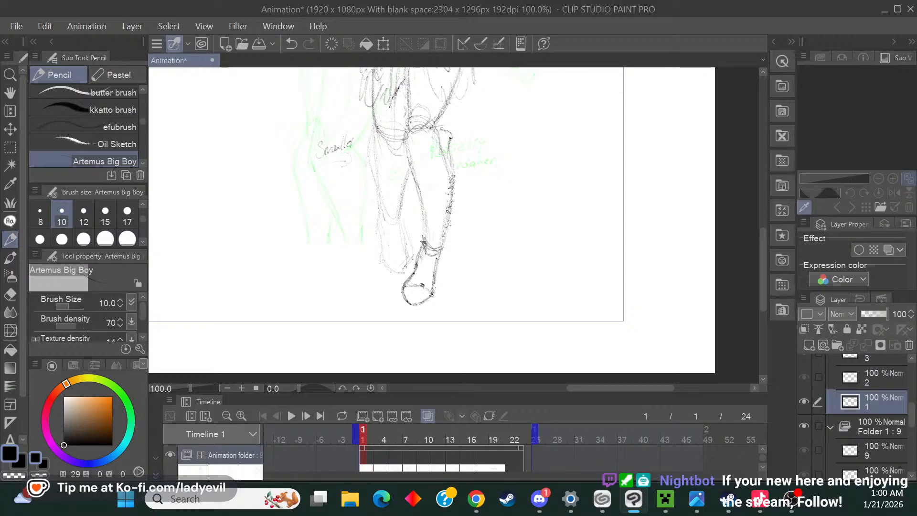
Outline the rear lower leg in pencil with a curved band above the ankle, and extend the contour down around the foot.
left_click_drag(762, 256, 760, 236)
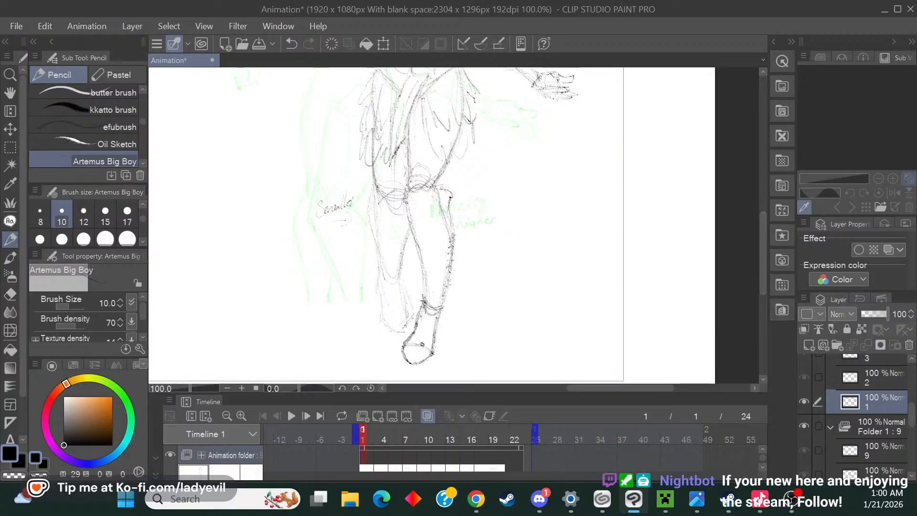
mouse_move(378, 232)
left_mouse_down()
mouse_move(382, 269)
mouse_move(396, 278)
mouse_move(386, 259)
left_mouse_up()
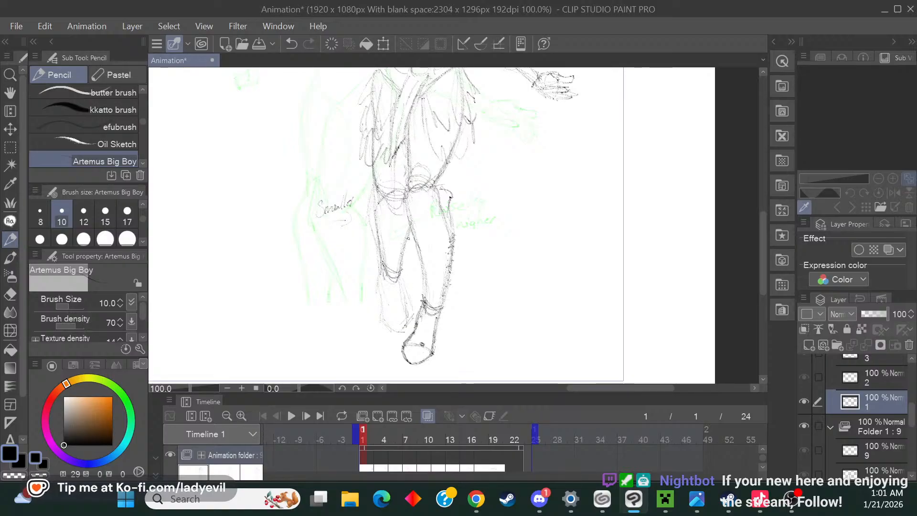
left_click_drag(409, 228, 401, 271)
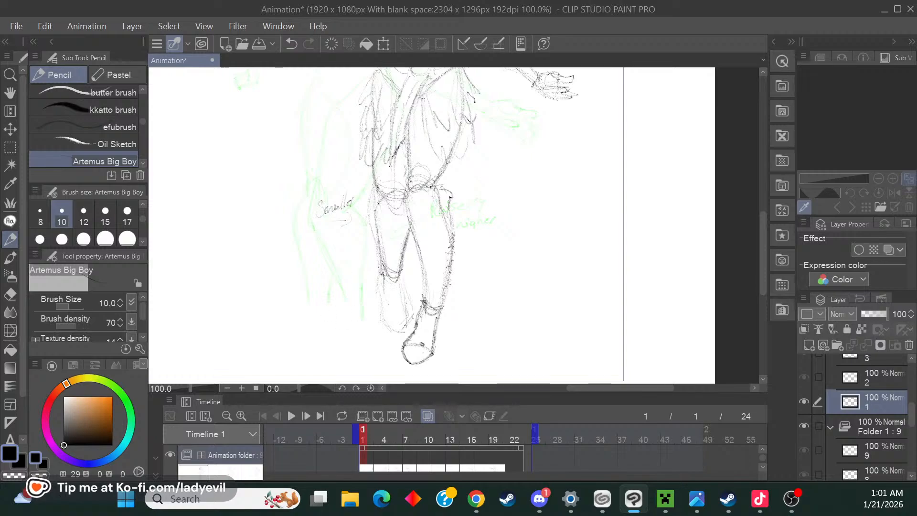
left_click_drag(382, 271, 380, 282)
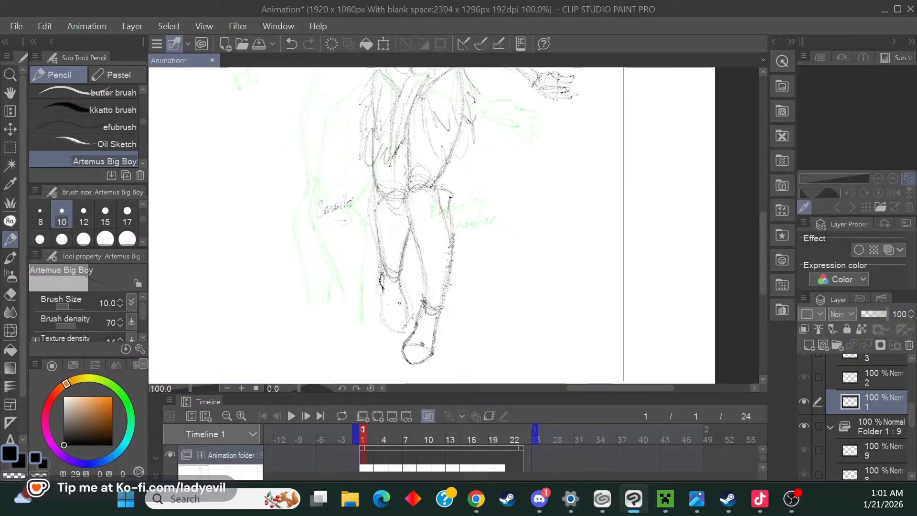
mouse_move(385, 290)
left_mouse_down()
mouse_move(384, 318)
mouse_move(384, 293)
mouse_move(406, 323)
left_mouse_up()
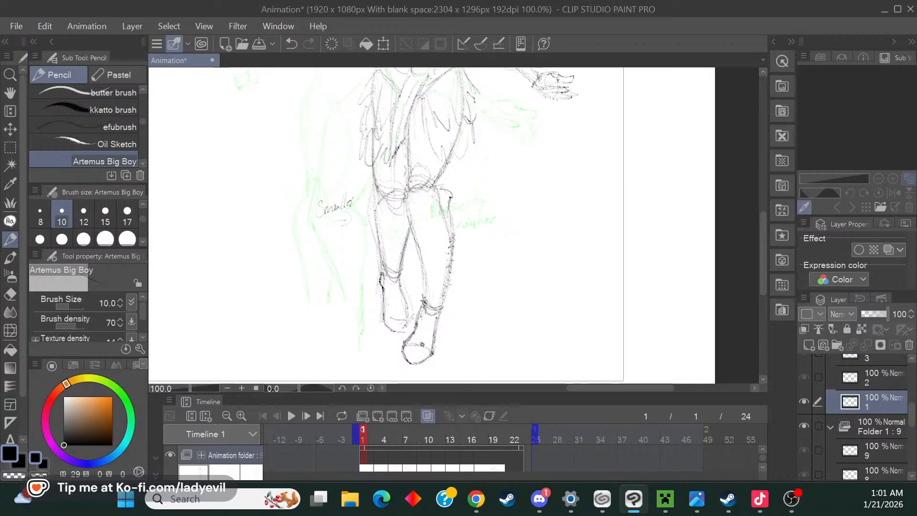
Compare the legs with drawing 2, and darken the rear foot's toe and sole outline on drawing 1.
mouse_move(587, 386)
left_mouse_down()
mouse_move(545, 391)
mouse_move(579, 386)
mouse_move(571, 387)
left_mouse_up()
left_click(878, 373)
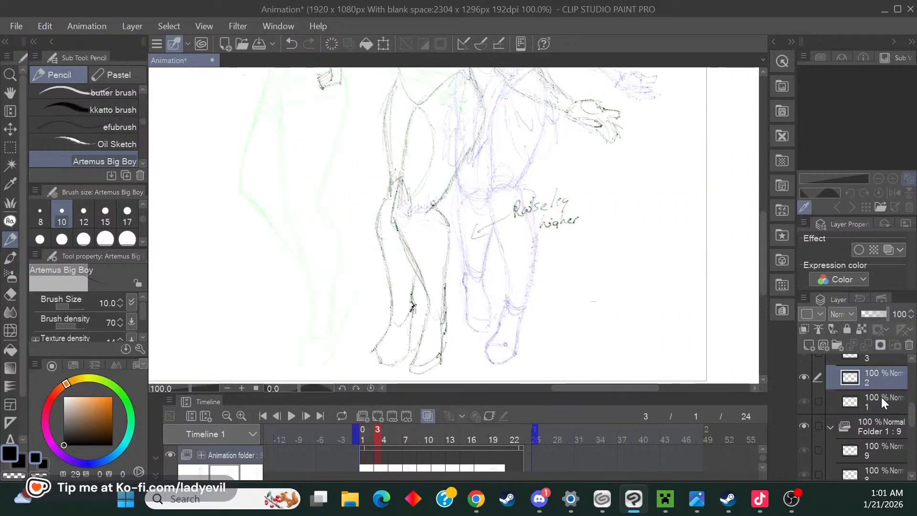
left_click(881, 397)
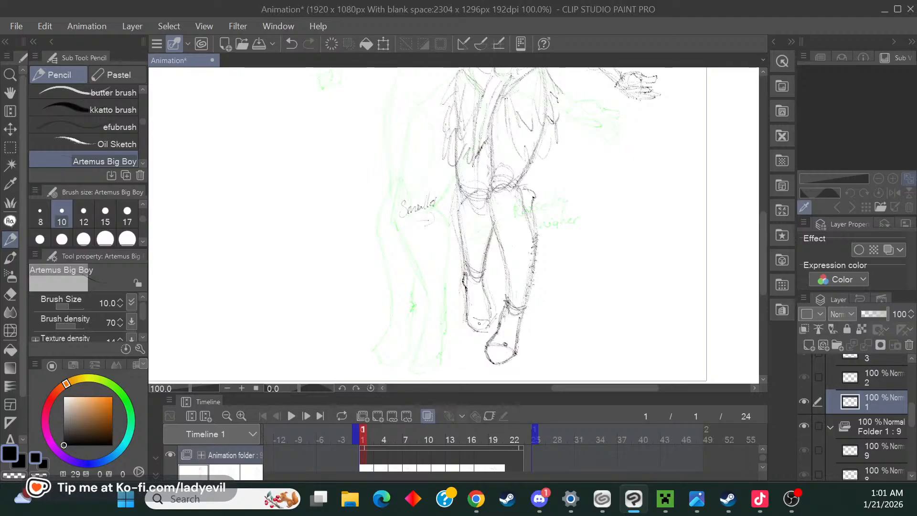
mouse_move(484, 331)
left_mouse_down()
mouse_move(493, 311)
mouse_move(496, 327)
mouse_move(487, 329)
left_mouse_up()
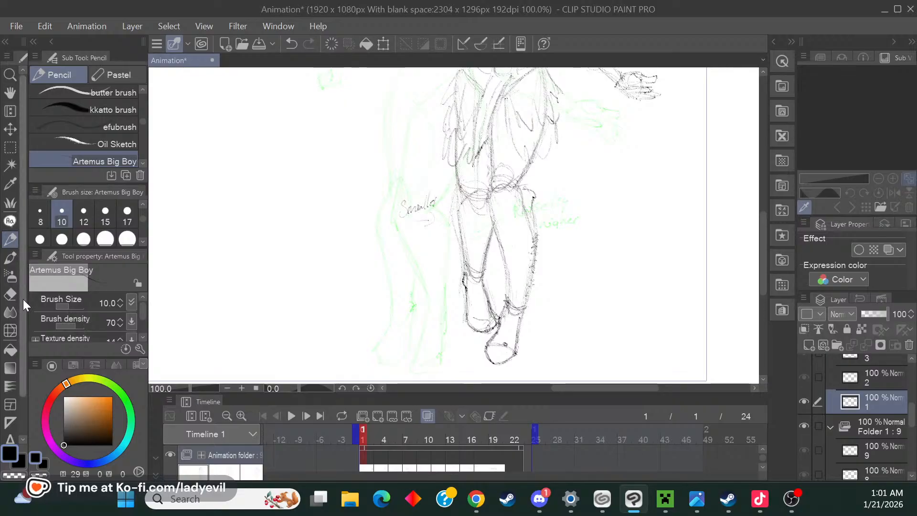
Clean up the rear foot with the hard eraser, and reinforce its ankle outline and toe curve with the size 10 pencil.
left_click(11, 294)
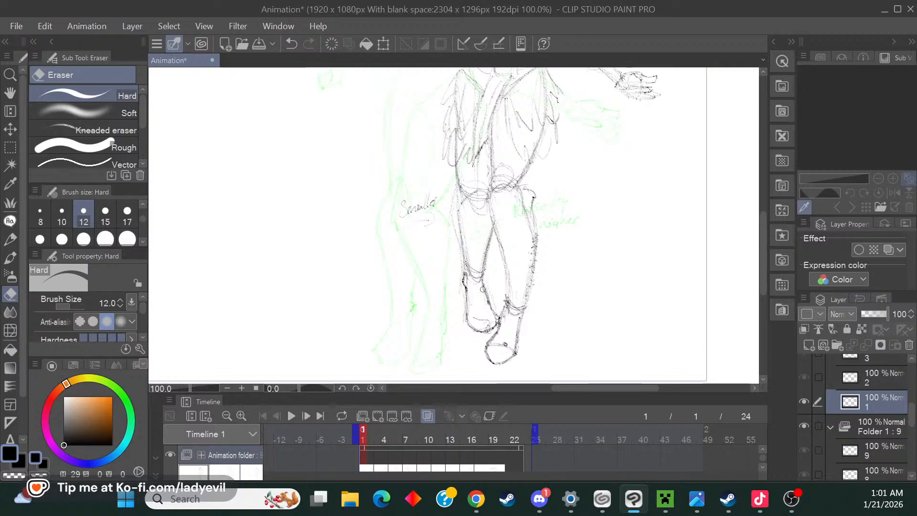
left_click(10, 238)
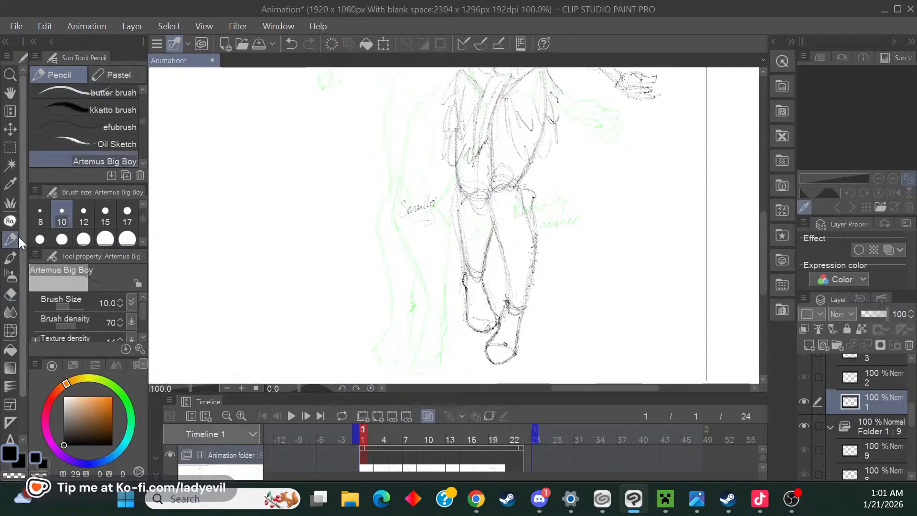
mouse_move(465, 272)
left_mouse_down()
mouse_move(464, 303)
mouse_move(497, 316)
mouse_move(471, 318)
mouse_move(495, 311)
left_mouse_up()
left_click_drag(494, 312, 473, 315)
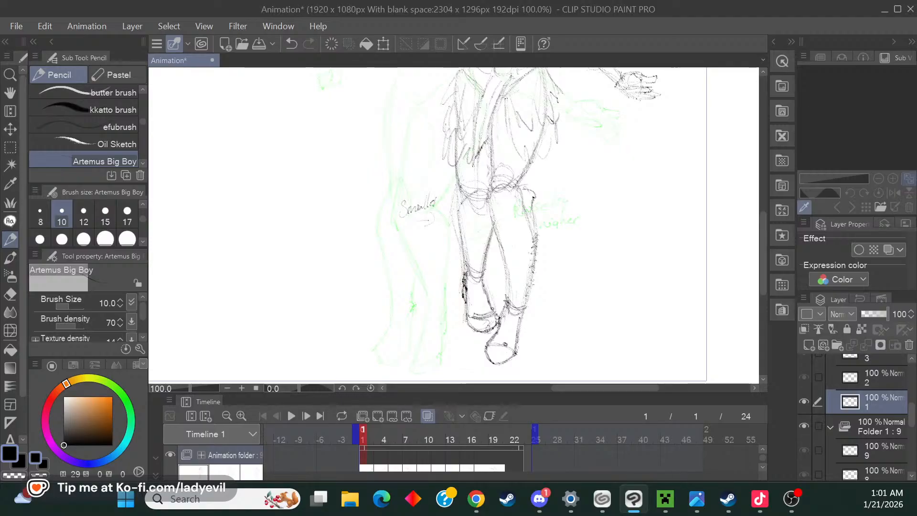
left_click_drag(479, 314, 486, 311)
Write "WIP" by hand in the blank canvas area beside the figure on drawing 1.
left_click_drag(766, 245, 762, 208)
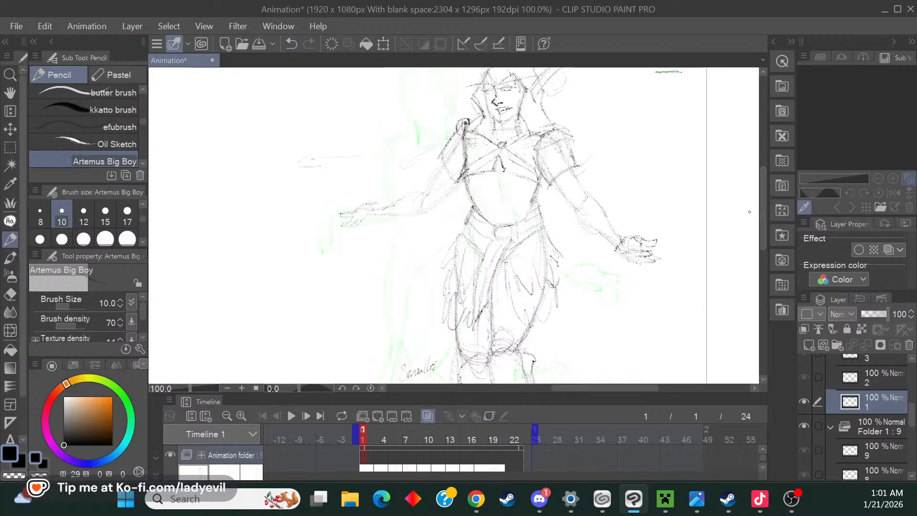
left_click(242, 388)
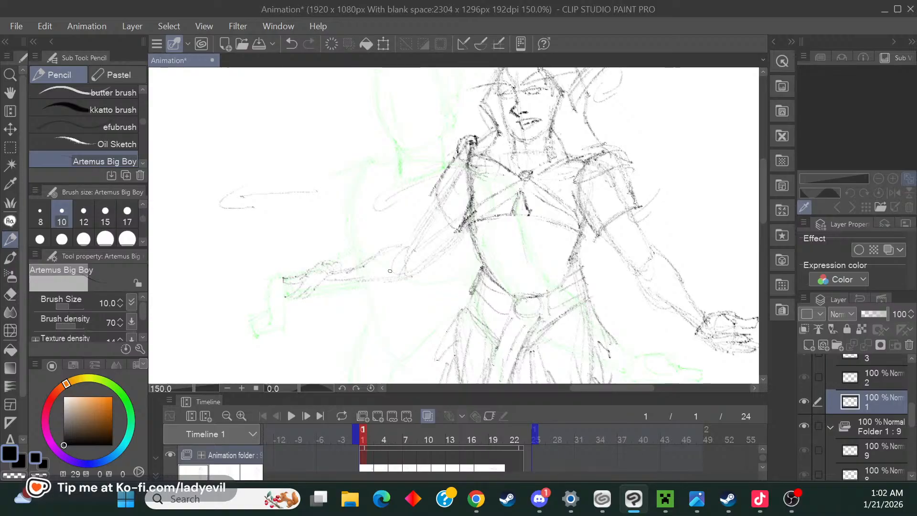
left_click(227, 387)
mouse_move(293, 211)
left_mouse_down()
mouse_move(303, 233)
mouse_move(343, 209)
left_mouse_up()
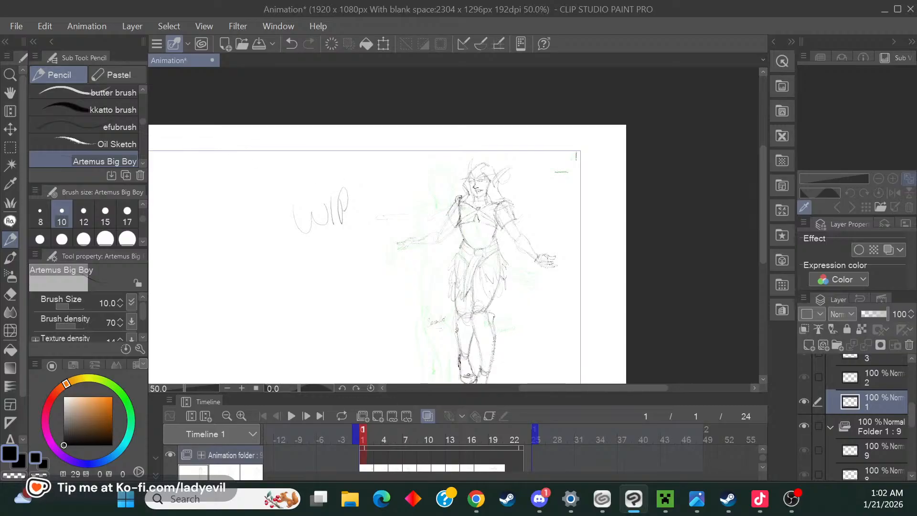
Switch to the Chrome browser.
key("alt+Tab")
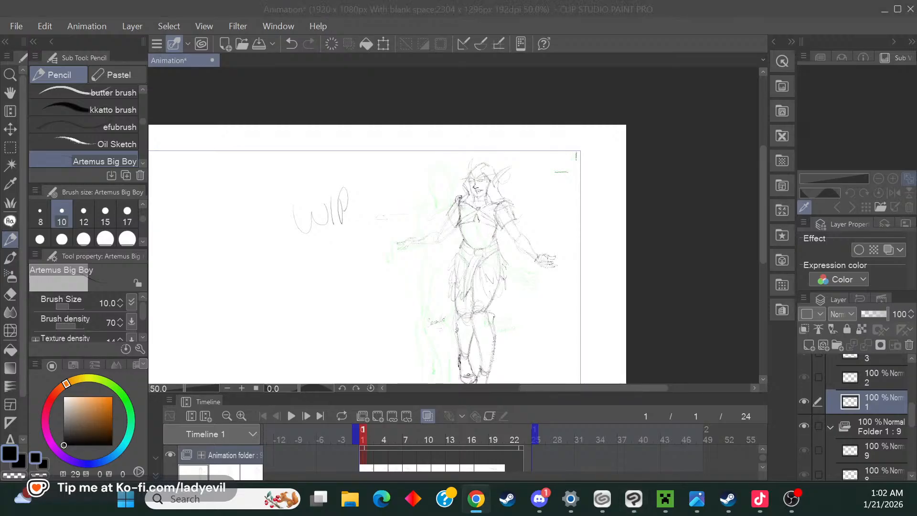